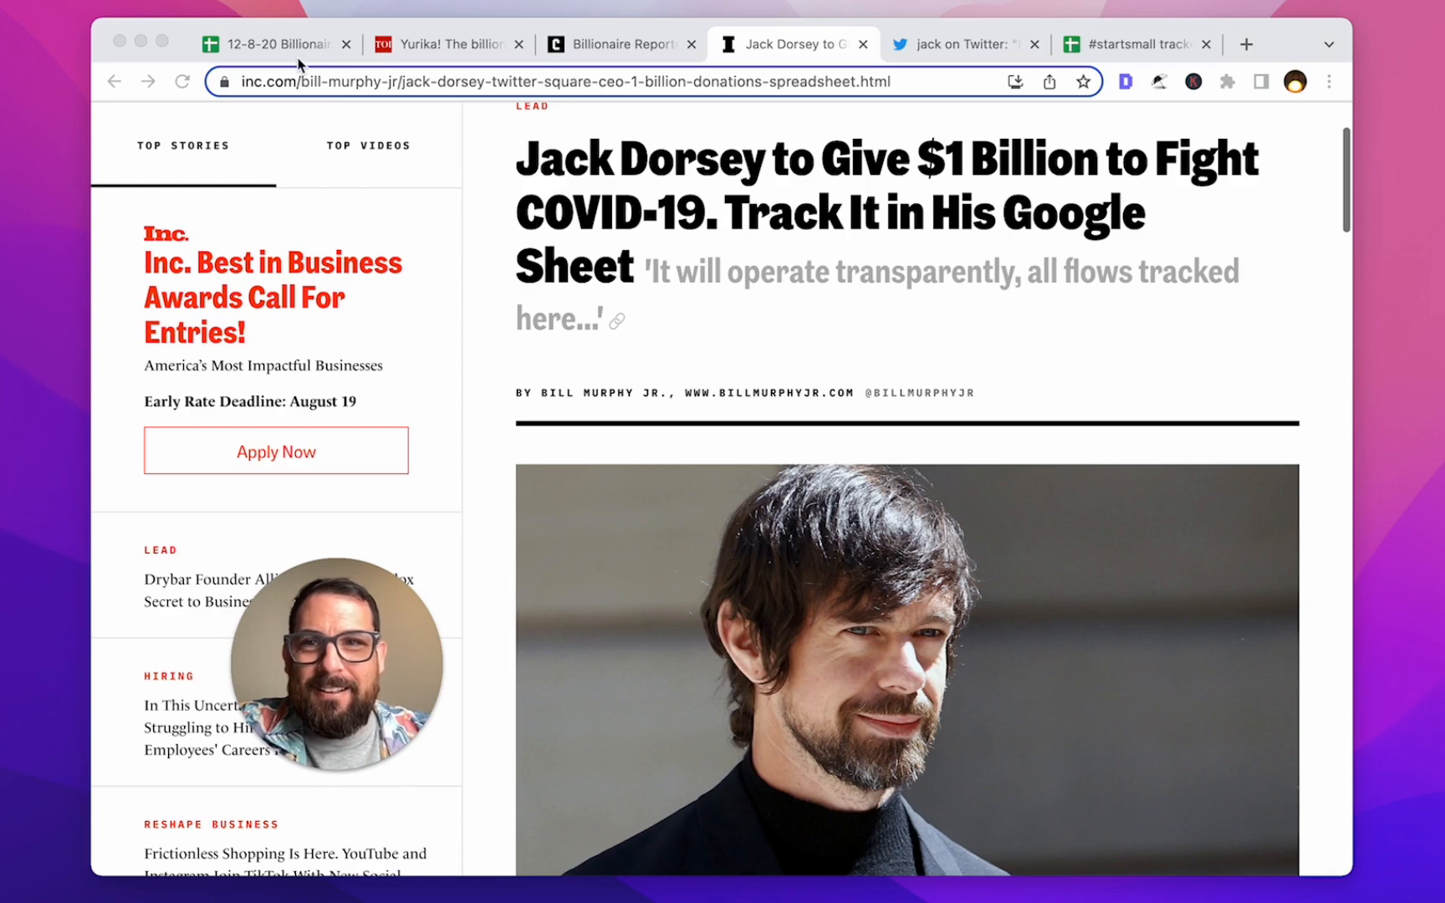
# Step: Open the 12-8-20 Billionaires Data spreadsheet and look at the first names in the Master List
pyautogui.click(301, 47)
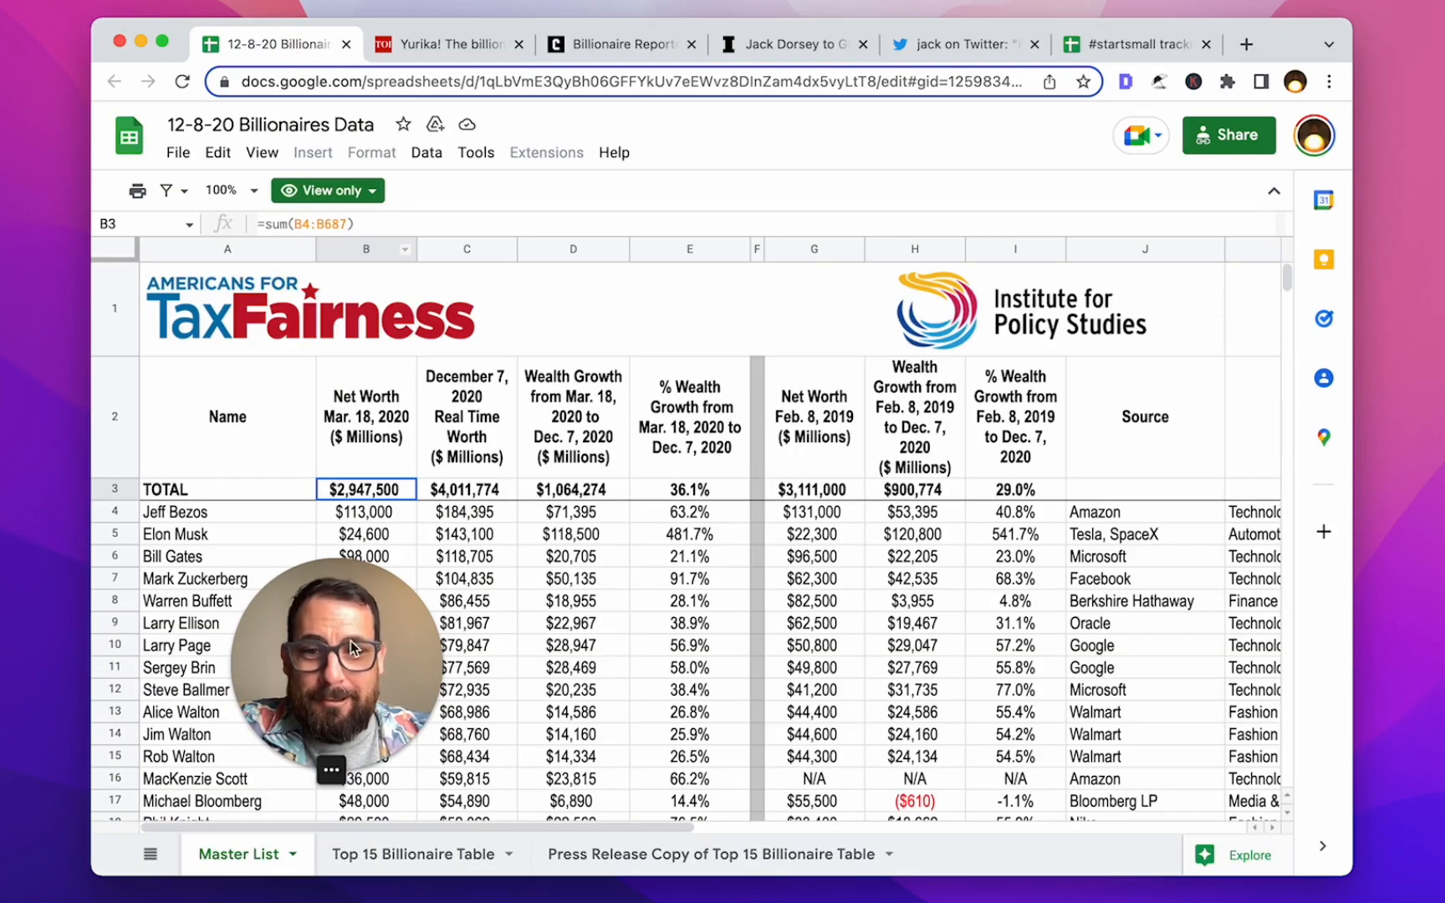
pyautogui.moveTo(352, 649); pyautogui.dragTo(1207, 675)
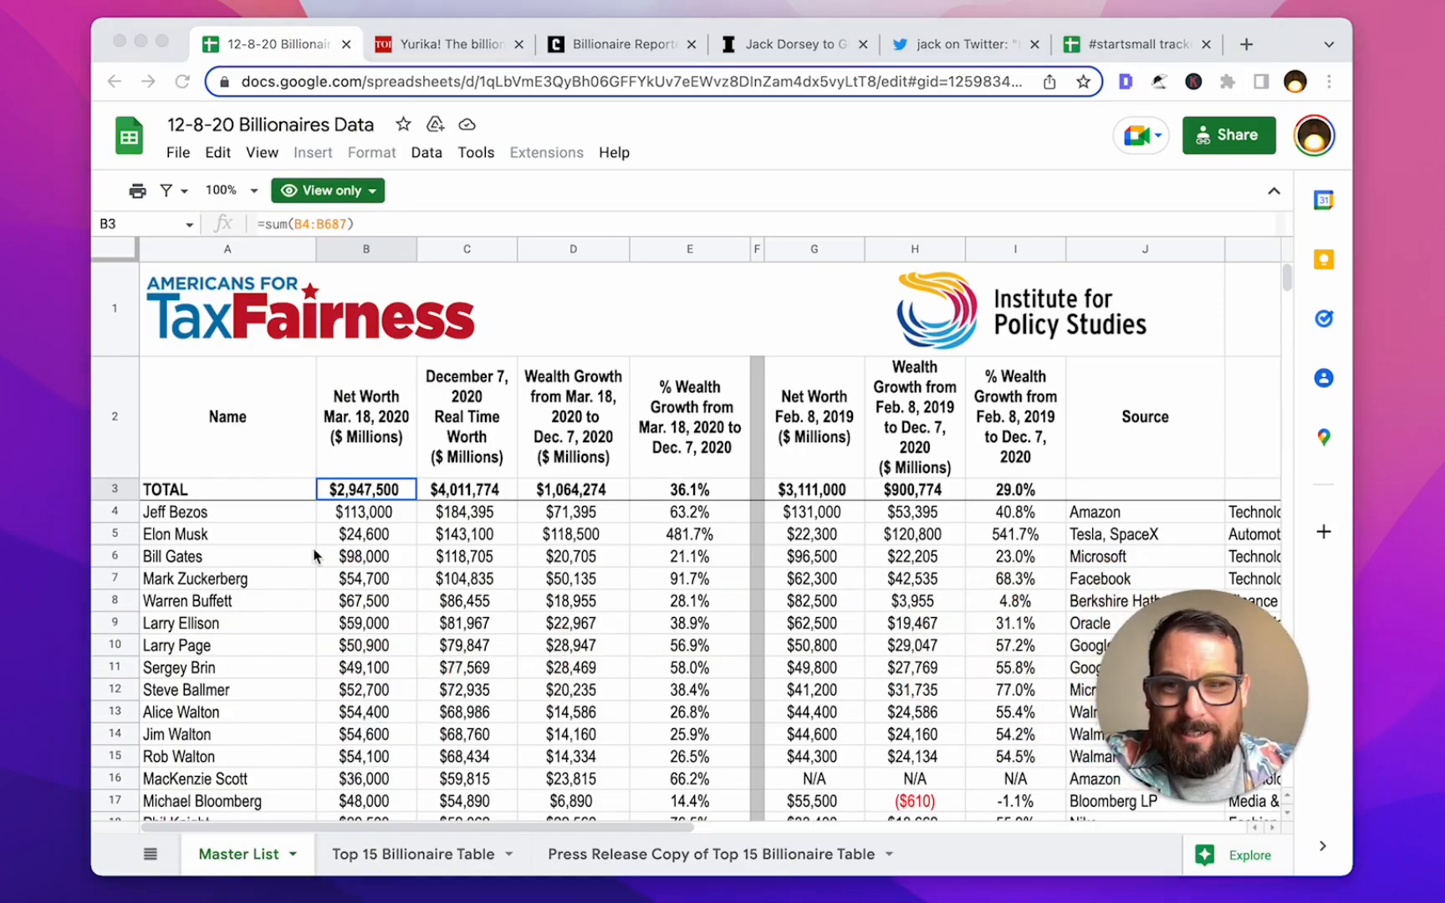
pyautogui.click(282, 539)
pyautogui.press('Left')
pyautogui.press('Down')
pyautogui.press('Down')
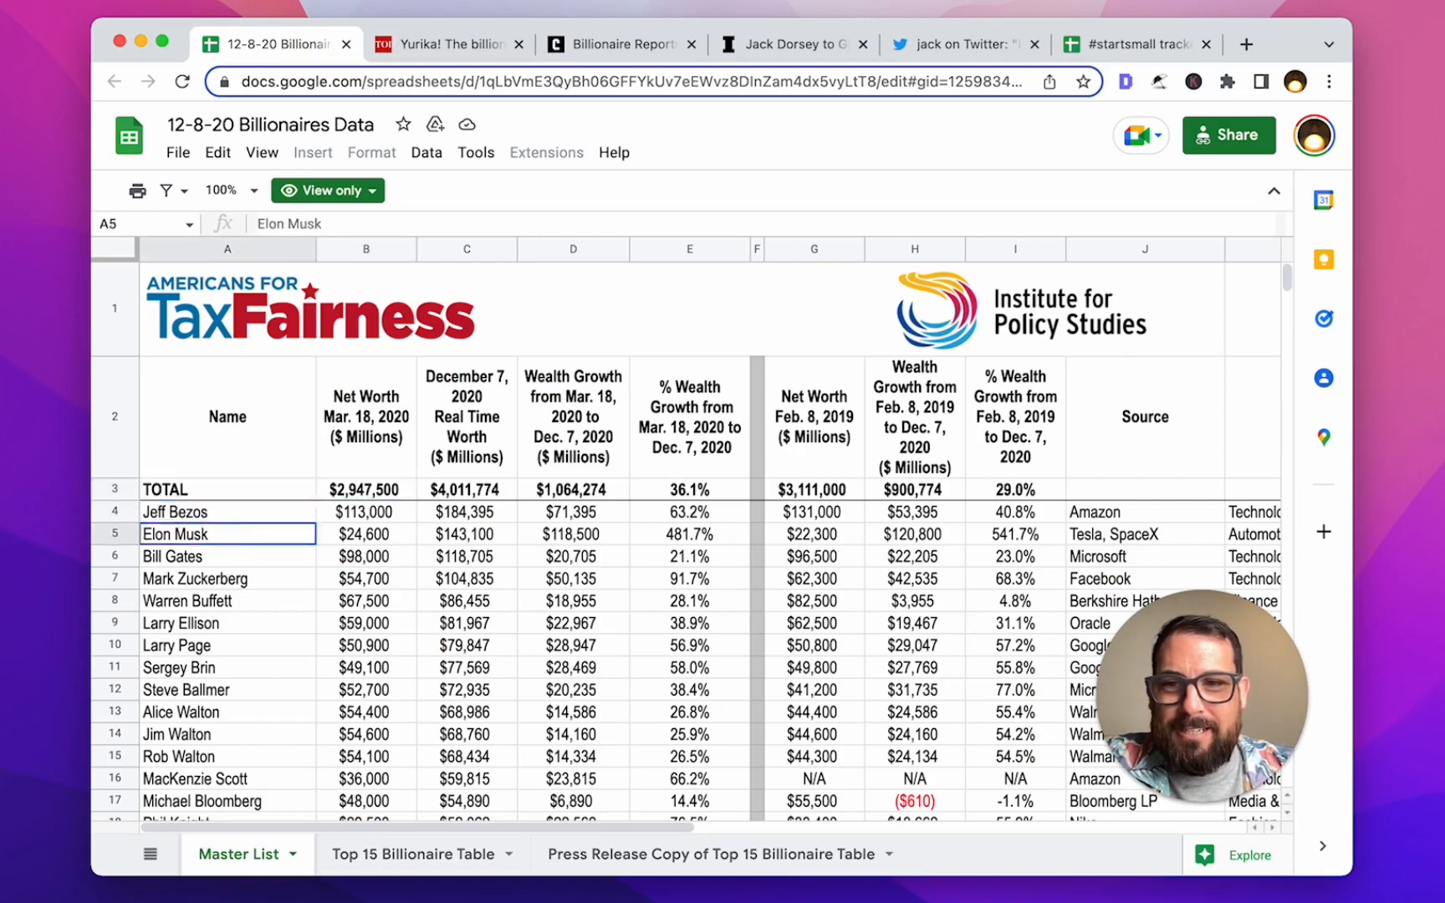
# Step: Skim the Times of India article about the billionaire with the secret spreadsheet, down to its opening paragraphs
pyautogui.hotkey('ctrl', 'Tab')
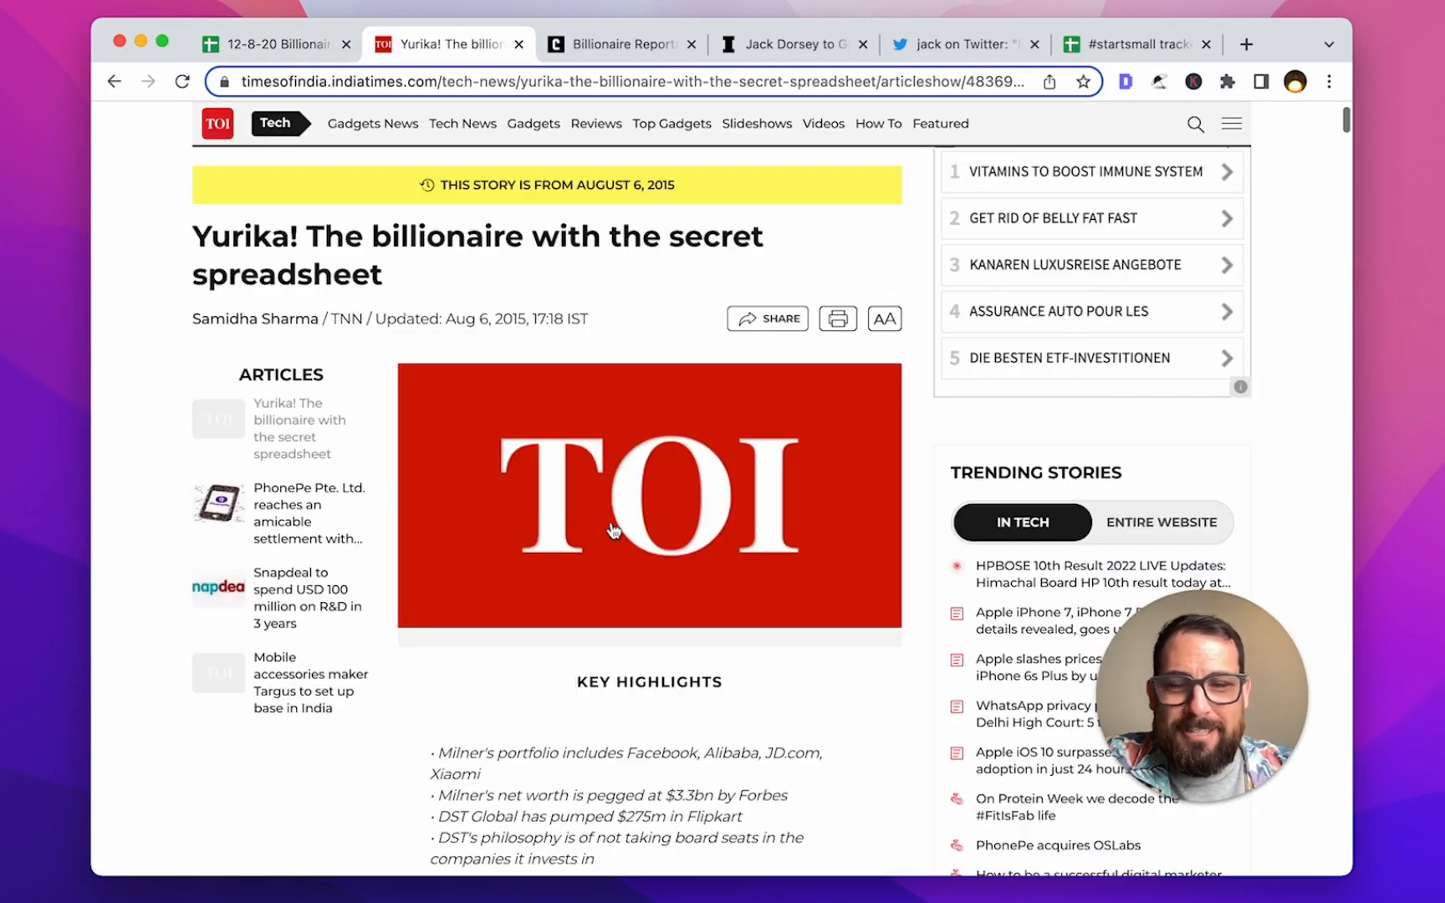
pyautogui.scroll(-7, 613, 529)
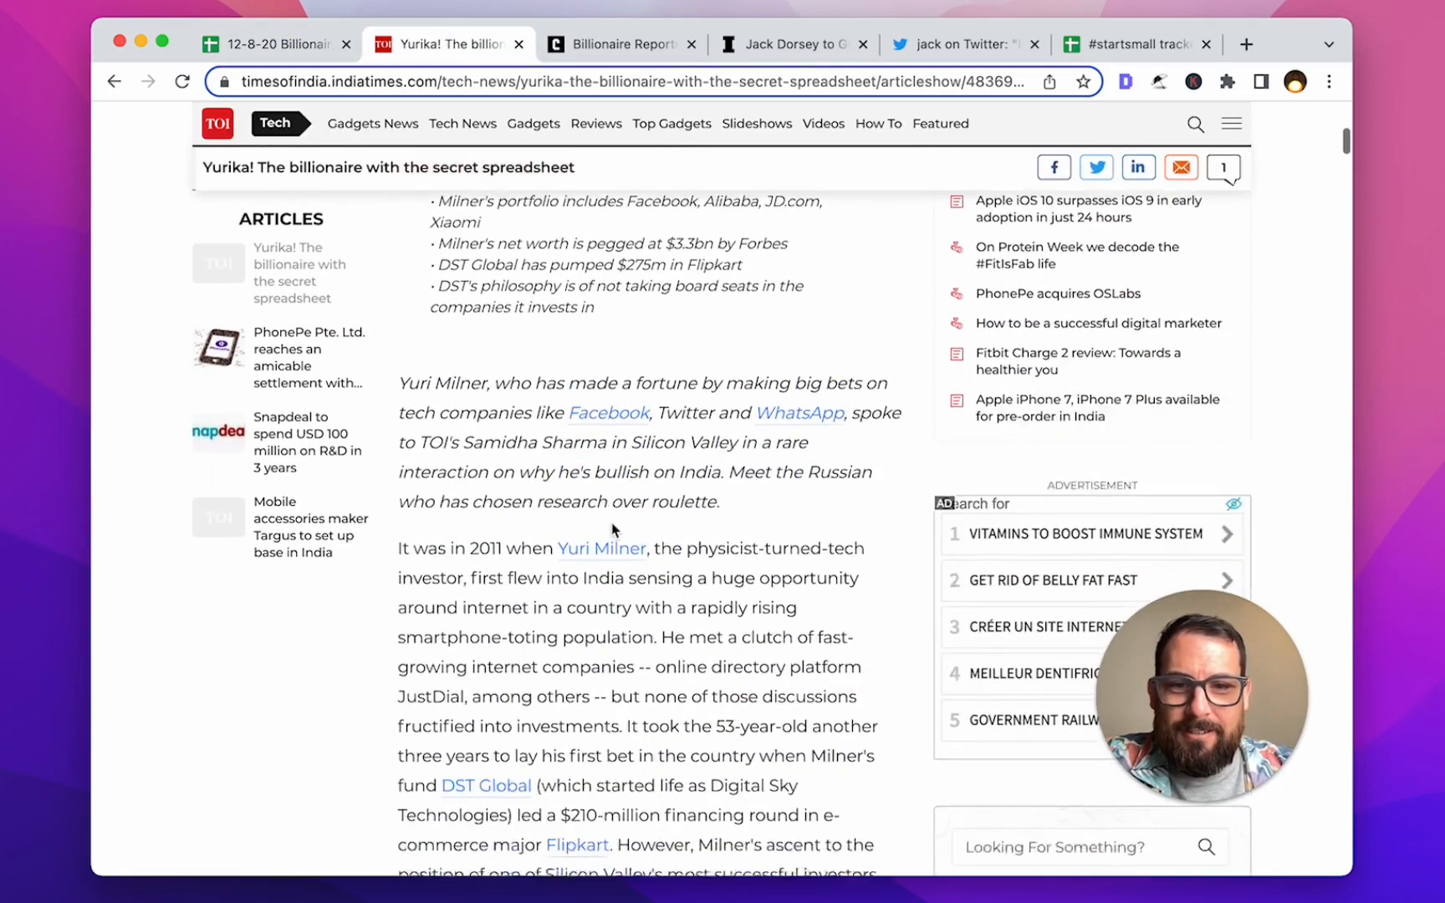
pyautogui.scroll(-2, 702, 486)
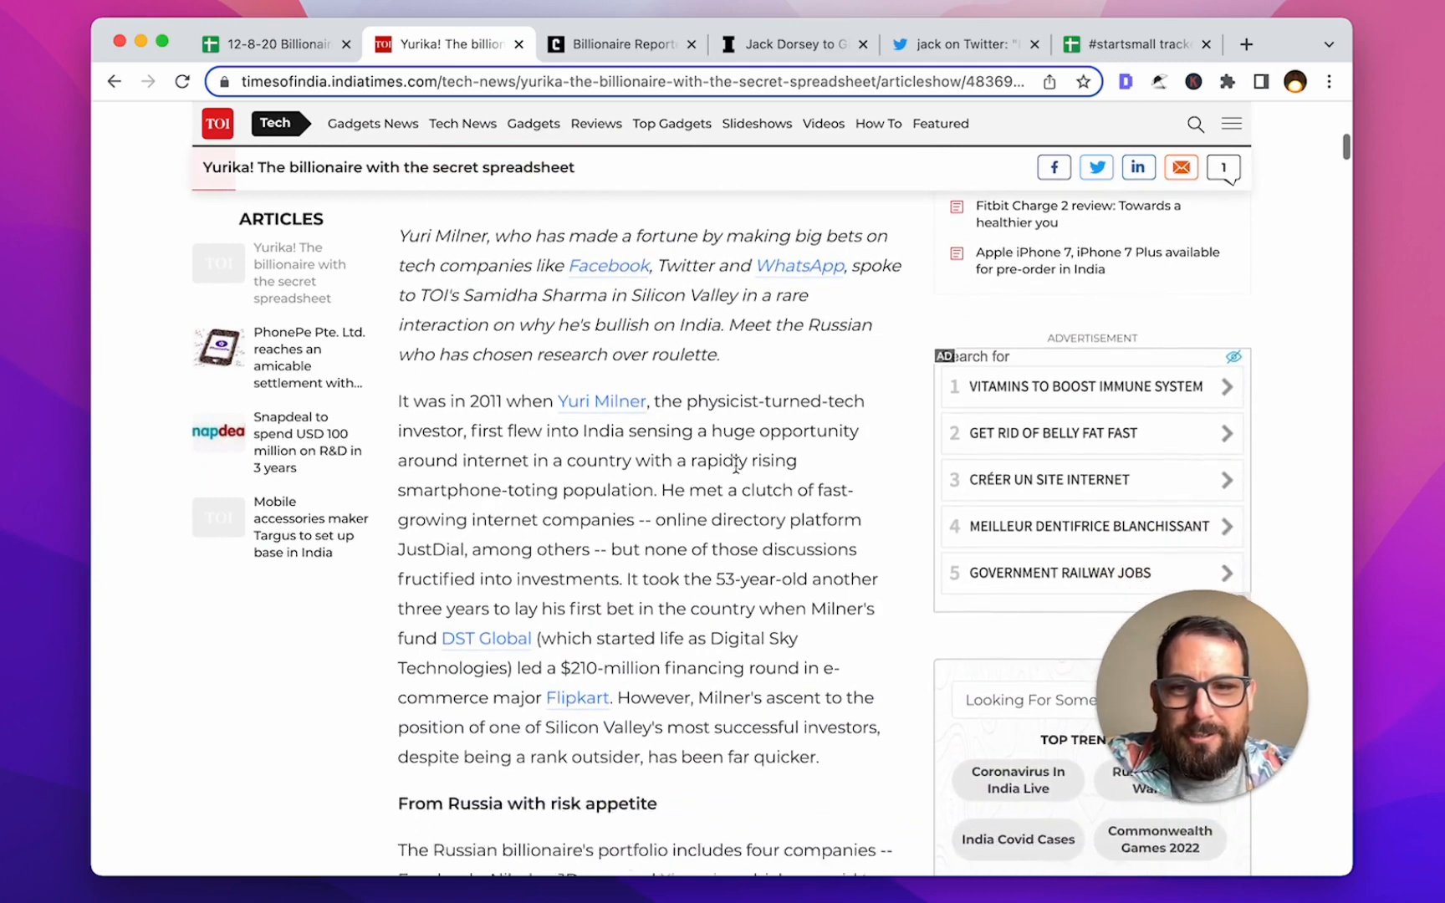
pyautogui.scroll(-1, 736, 465)
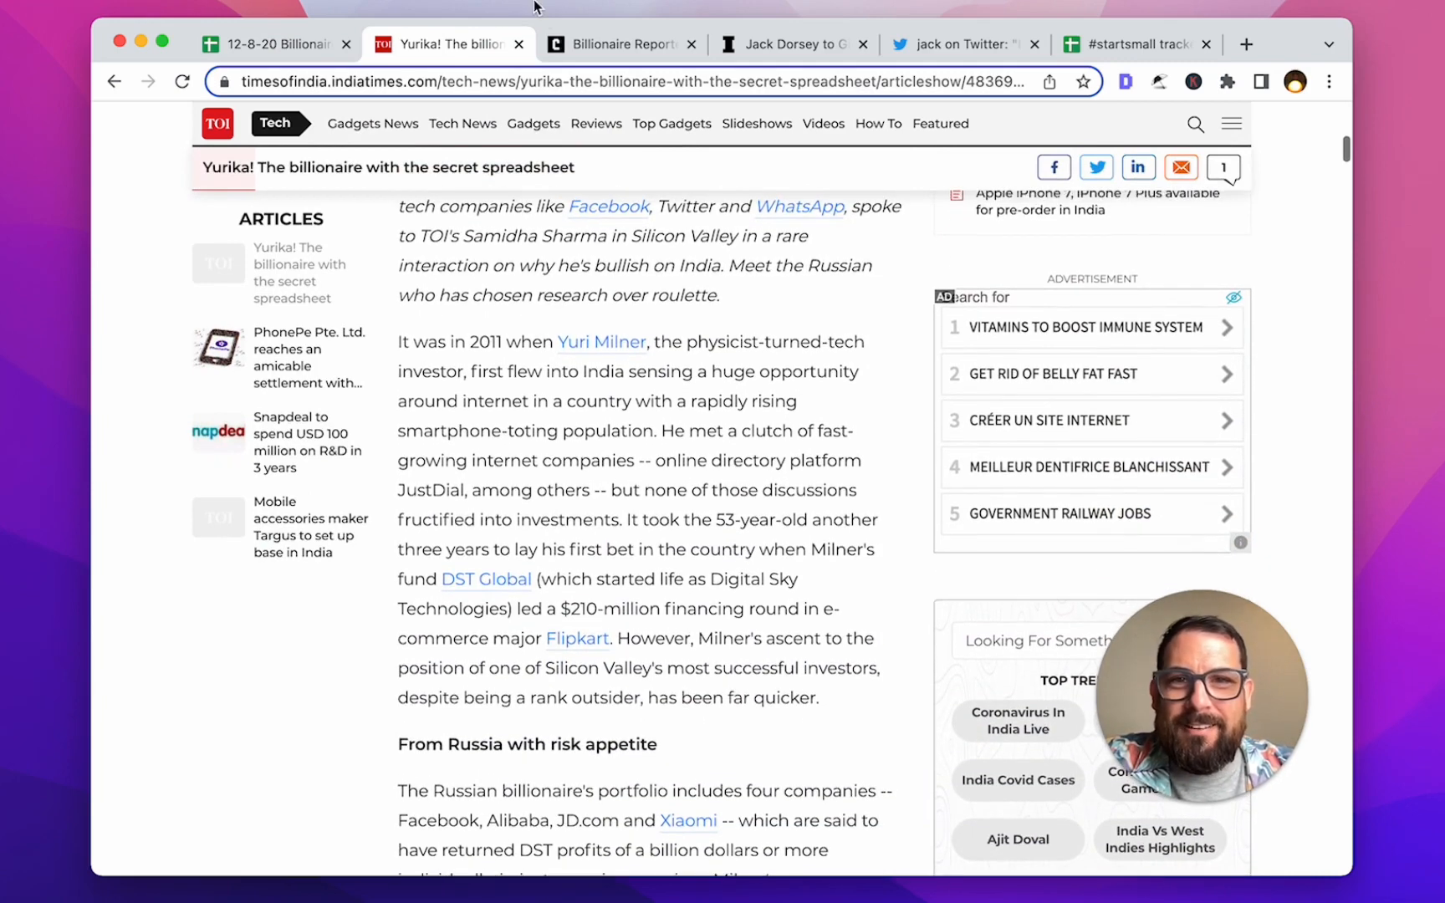
# Step: Look over the headline and top of the Complex article about a billionaire's spreadsheet
pyautogui.click(575, 45)
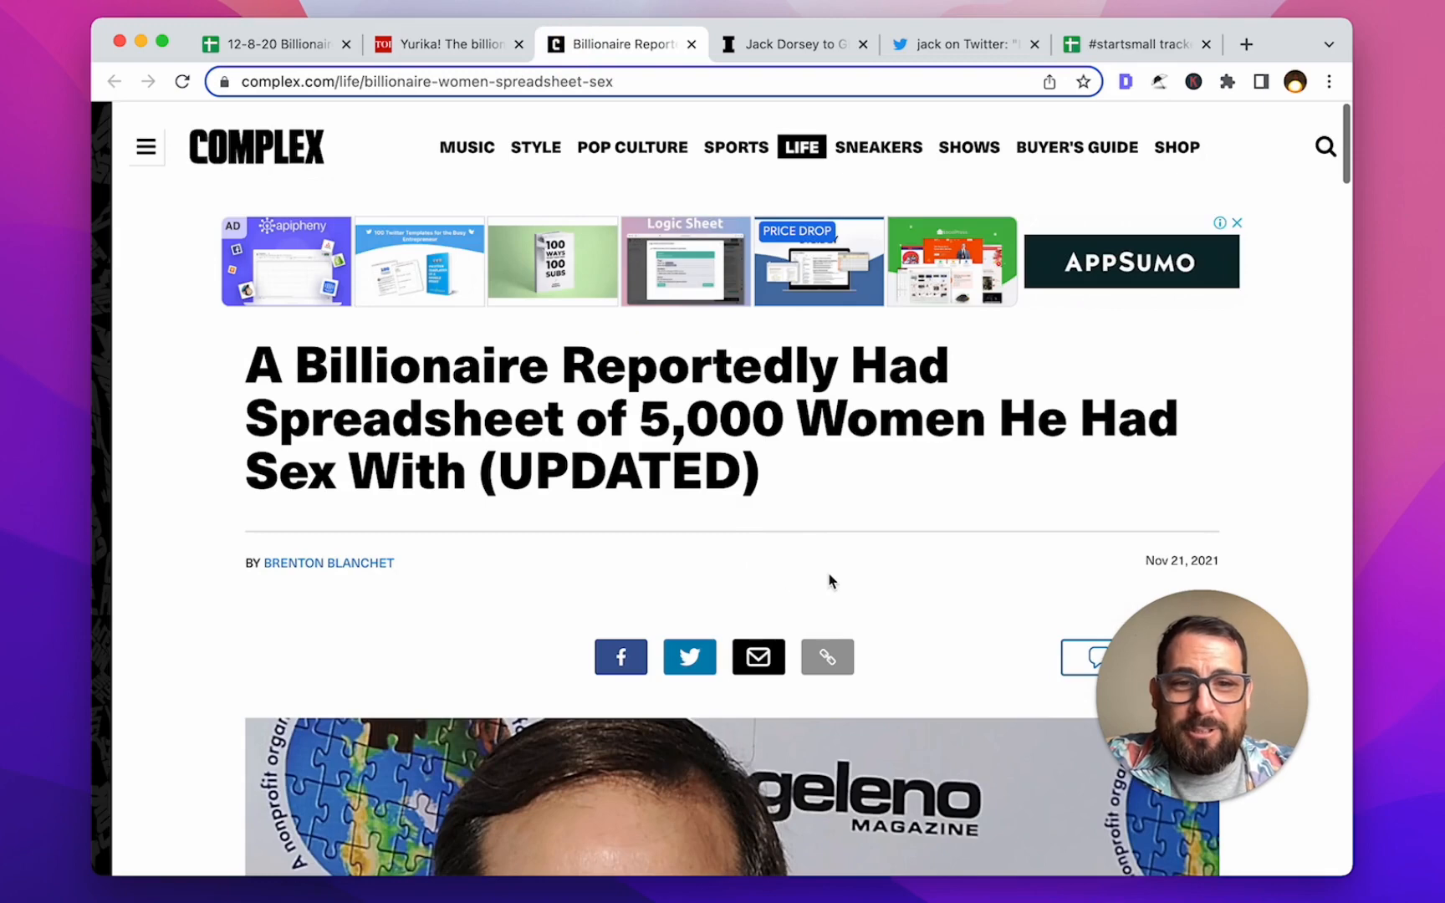
pyautogui.scroll(-3, 830, 580)
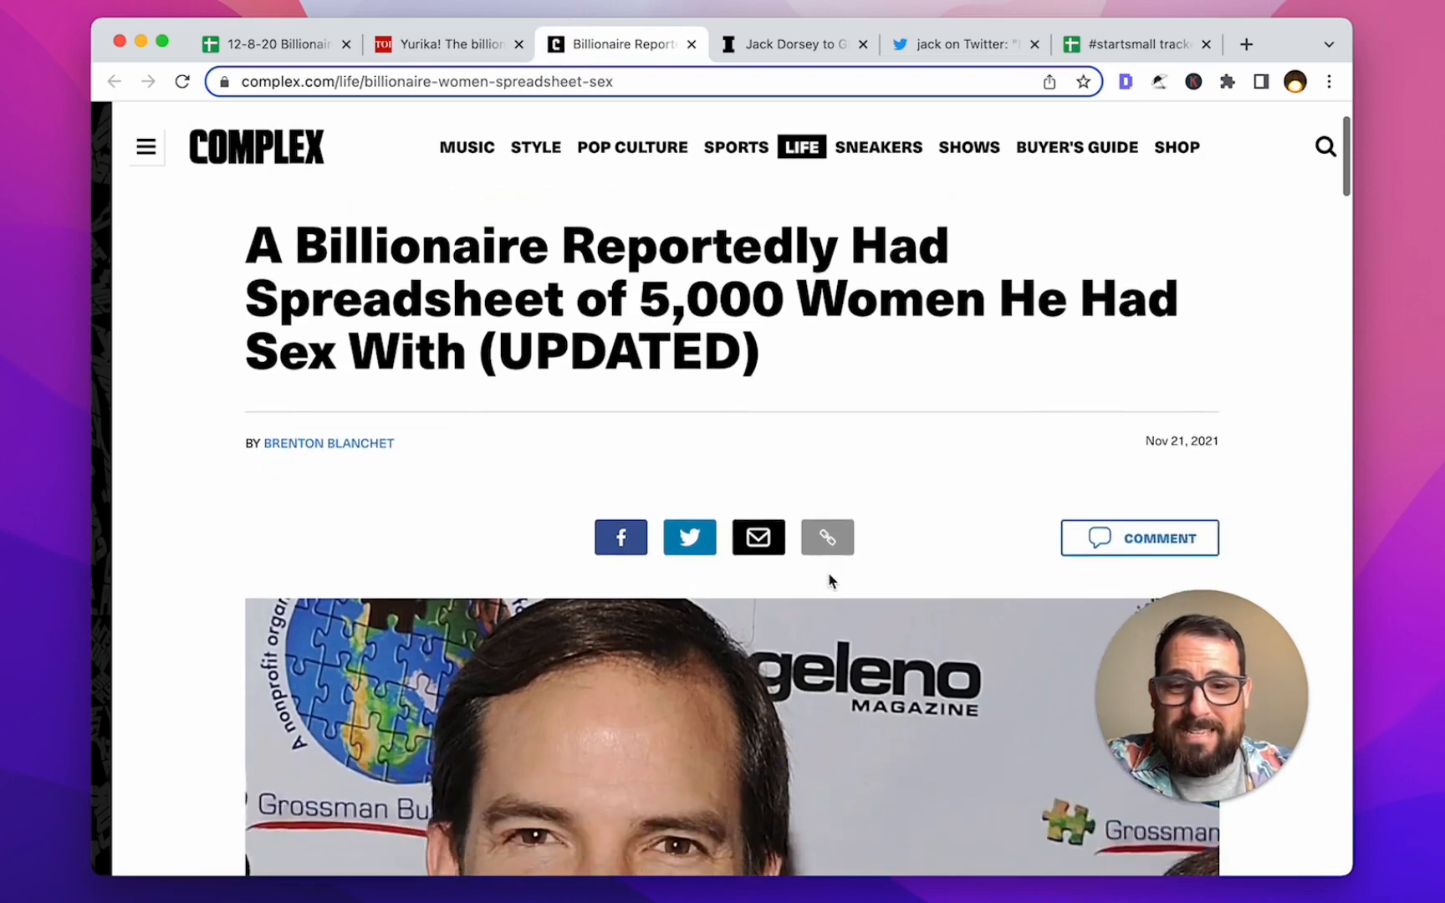
pyautogui.scroll(3, 830, 580)
# Step: Review the Inc. article on Jack Dorsey's $1 billion donation and his tweet linking the #startsmall tracker
pyautogui.click(736, 45)
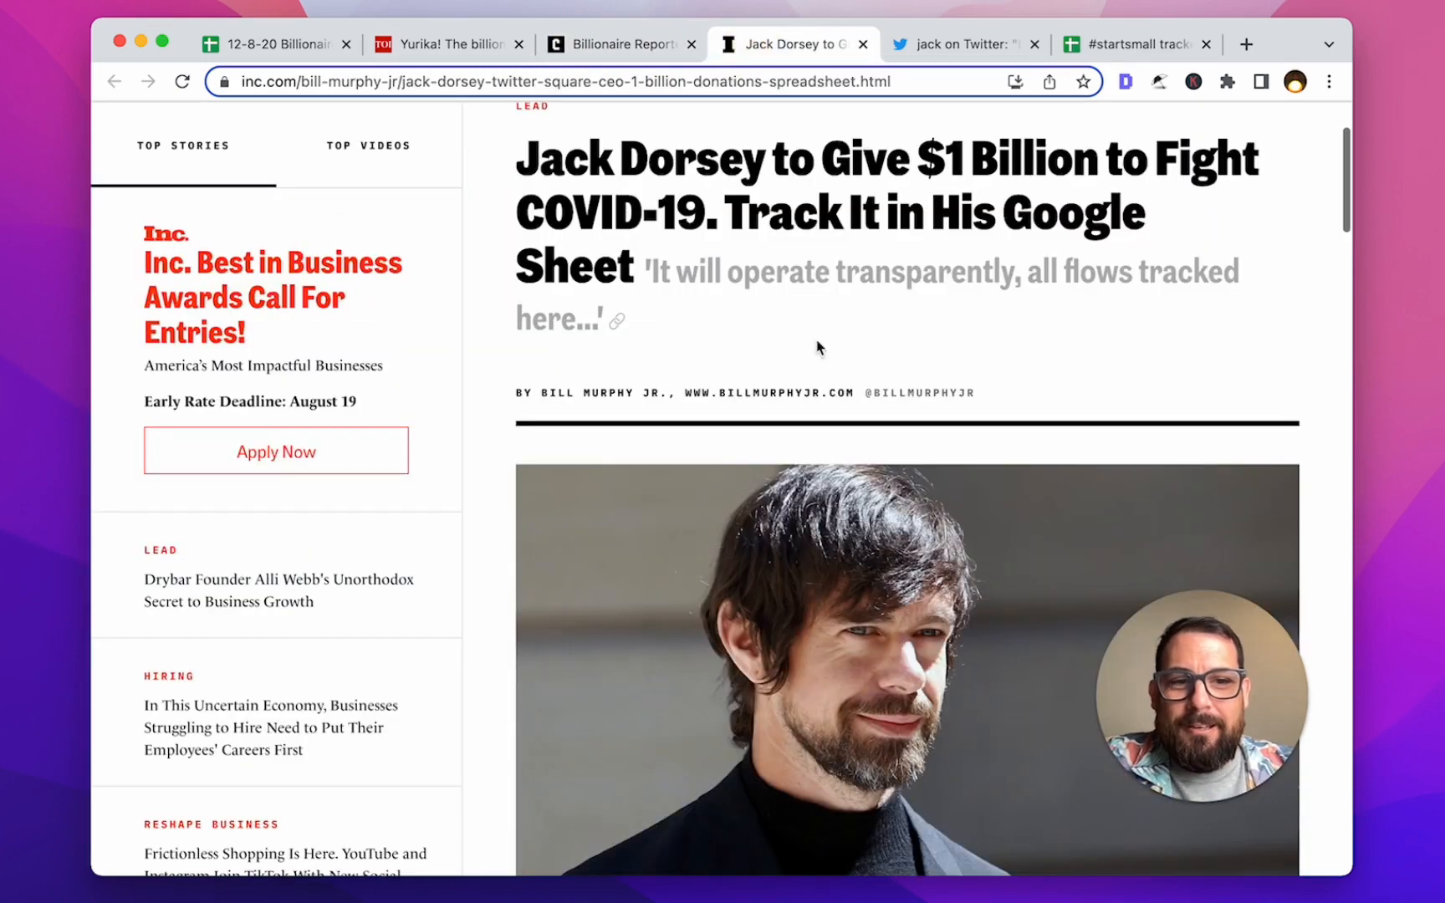
pyautogui.moveTo(1200, 664); pyautogui.dragTo(327, 627)
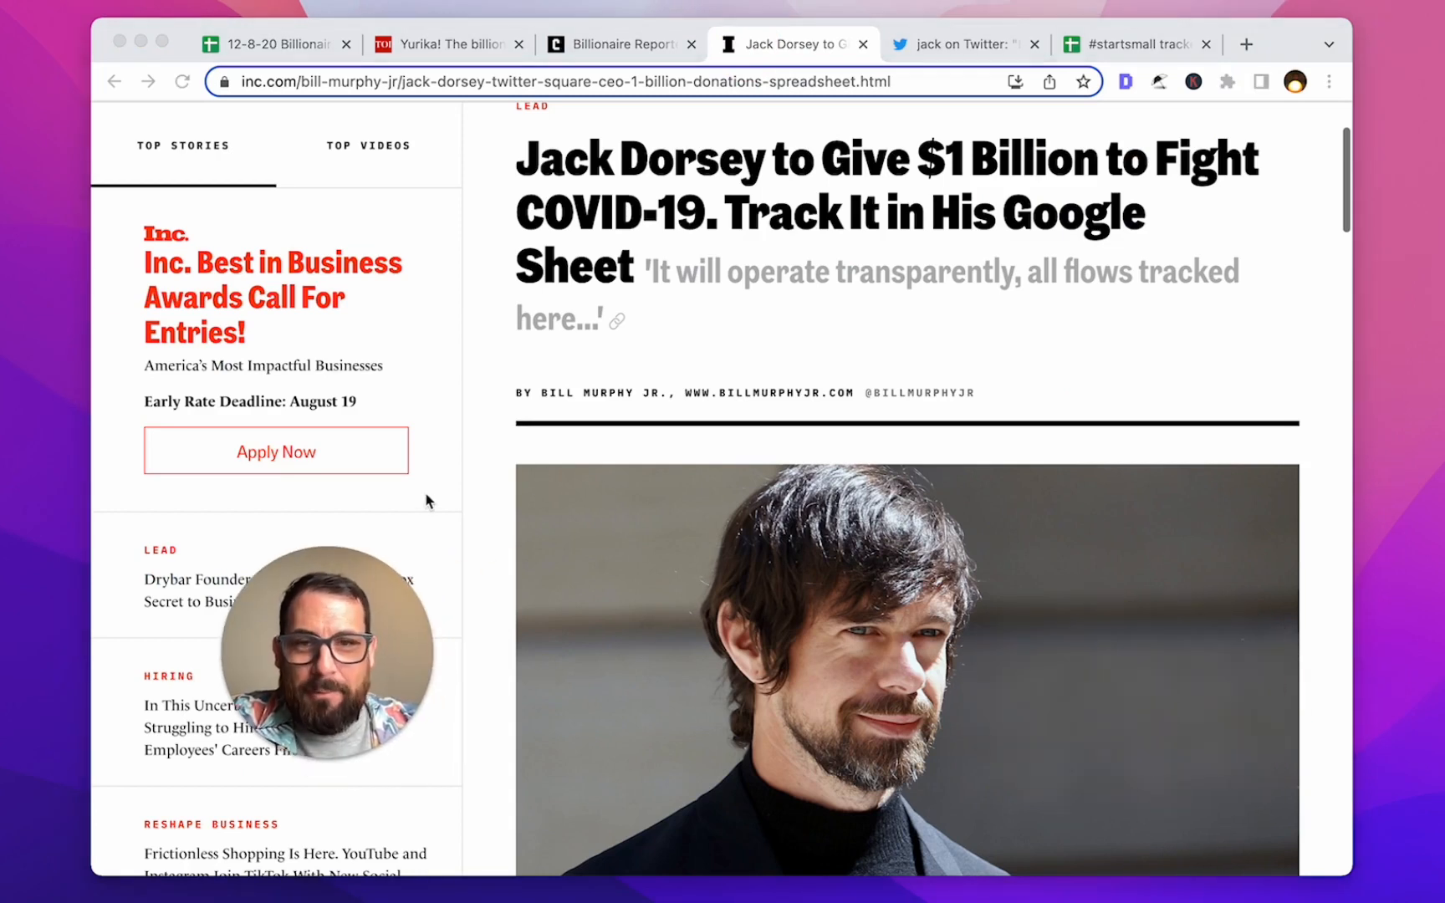
pyautogui.click(715, 361)
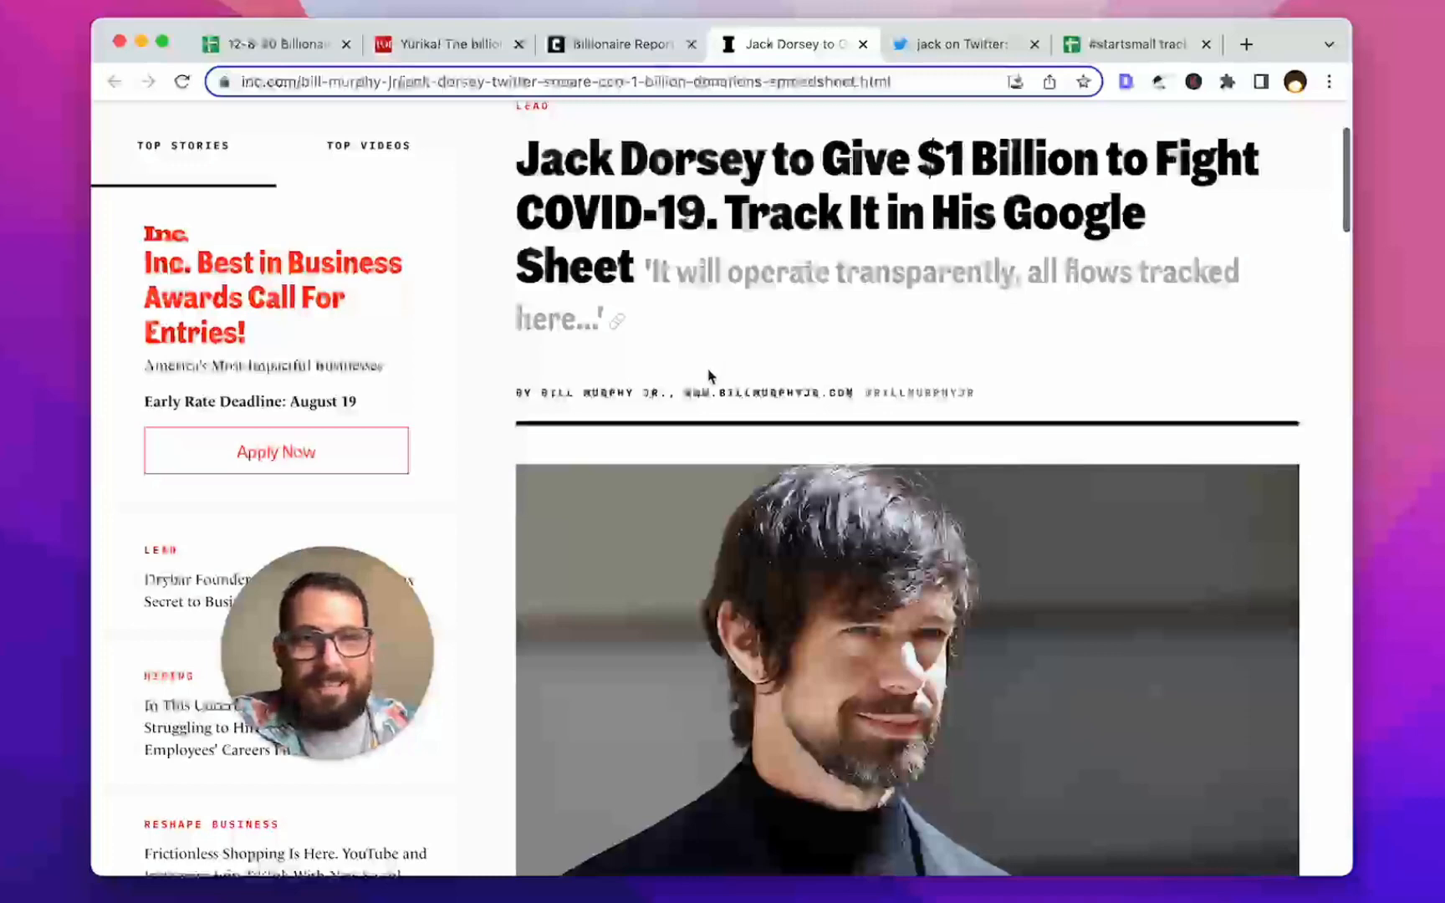
pyautogui.hotkey('ctrl', 'Tab')
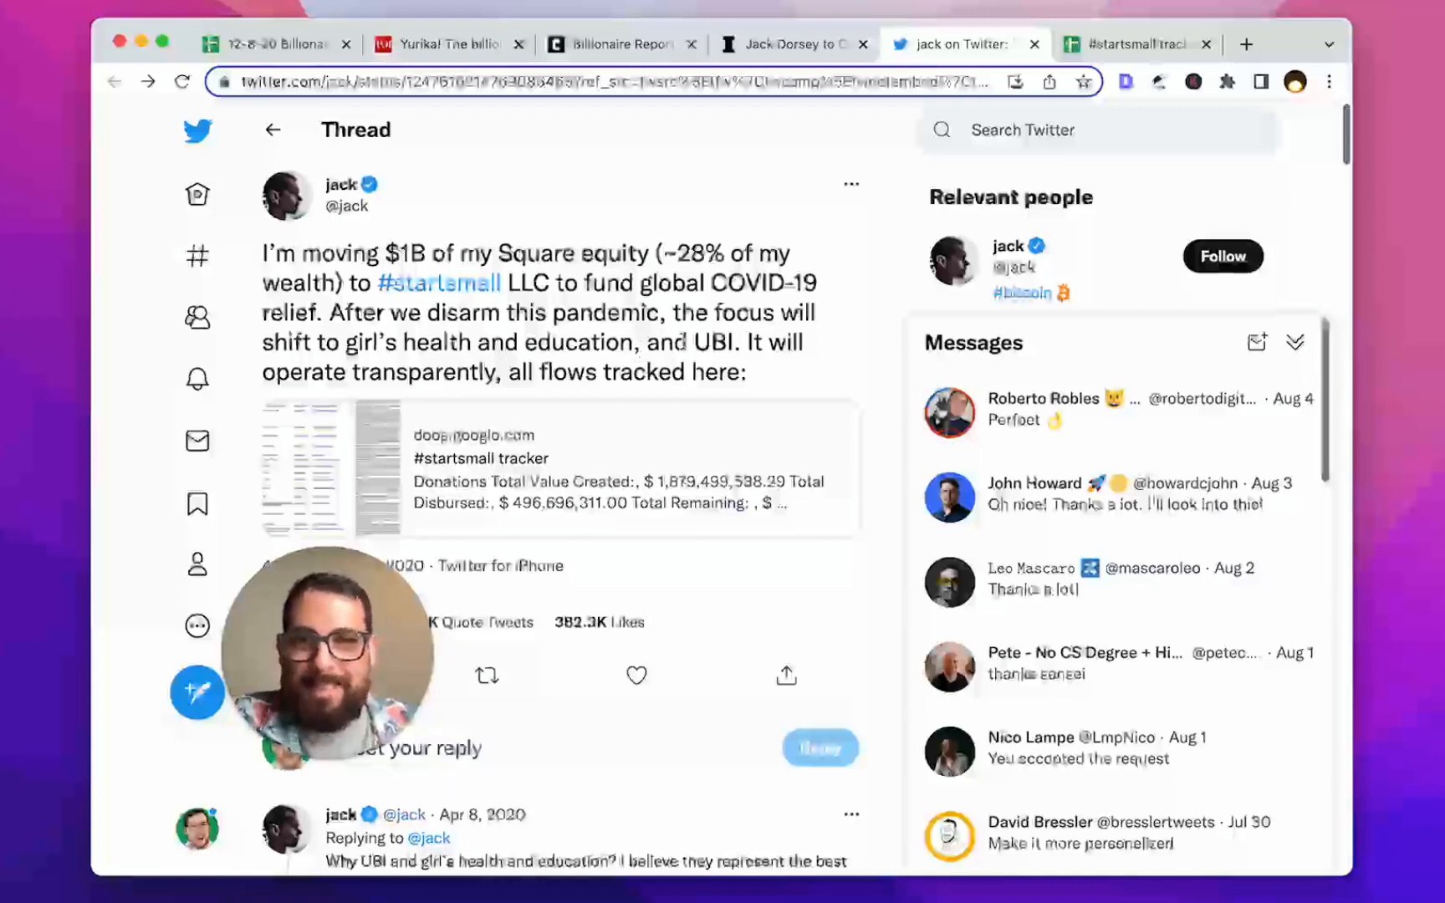
pyautogui.moveTo(343, 629); pyautogui.dragTo(807, 687)
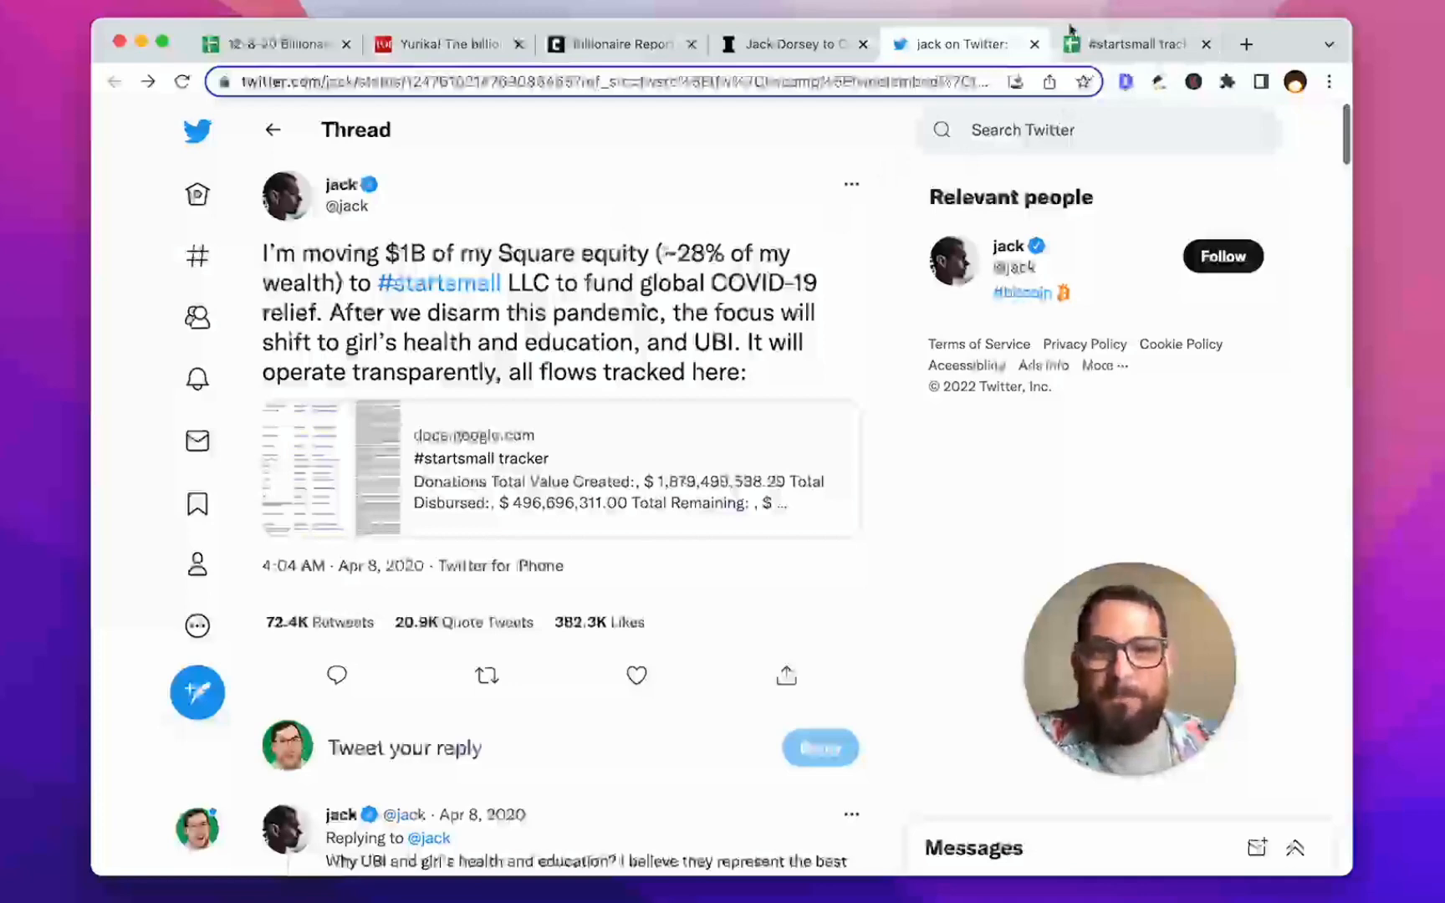
# Step: Open the #startsmall tracker spreadsheet and examine the total disbursed and the latest donation amounts in rows 6 to 11
pyautogui.click(1113, 44)
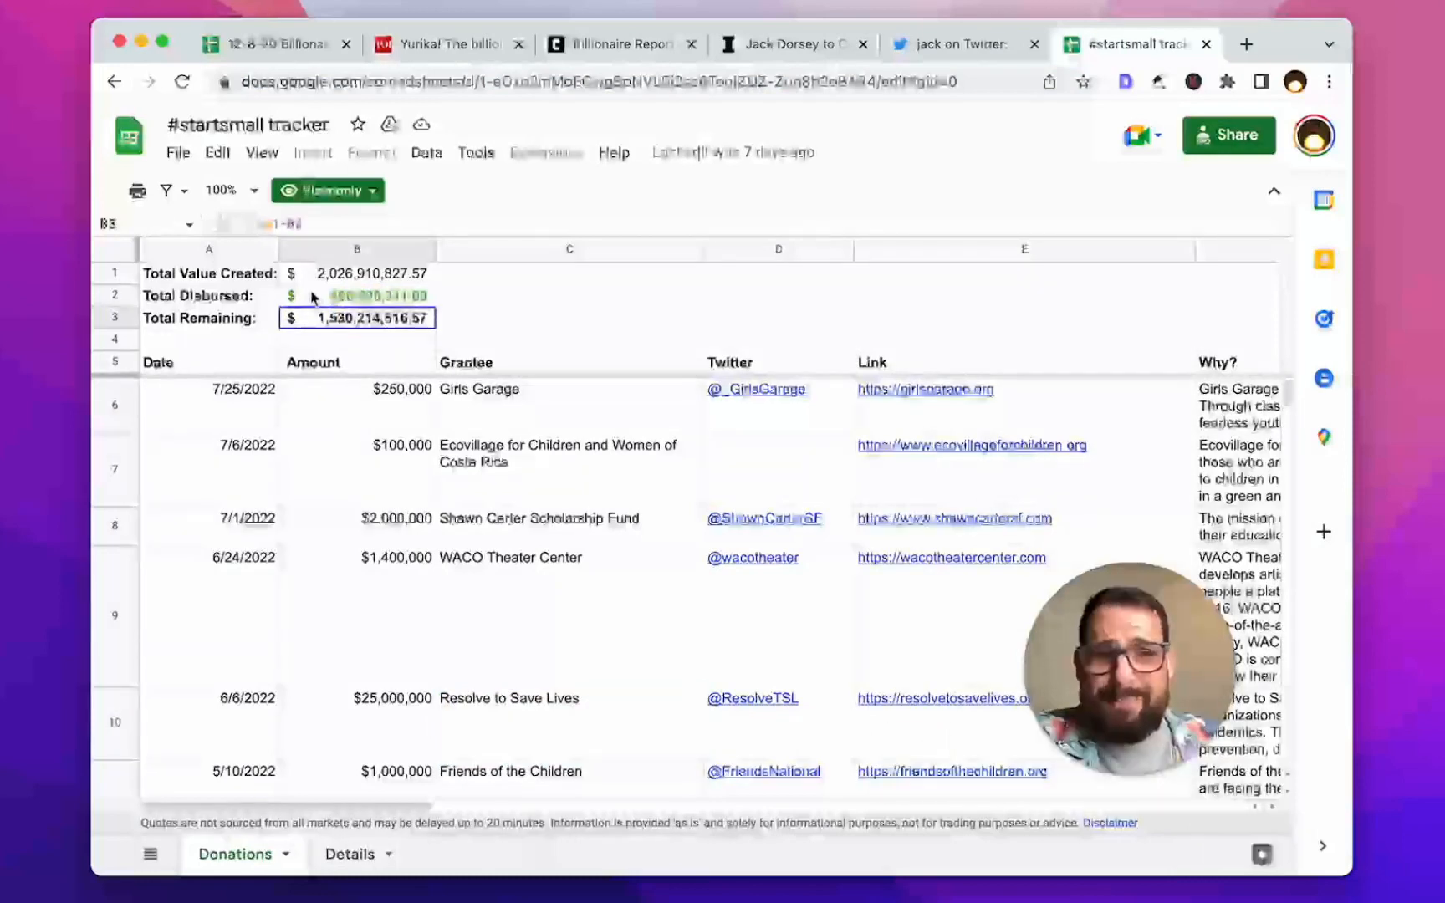
pyautogui.click(352, 297)
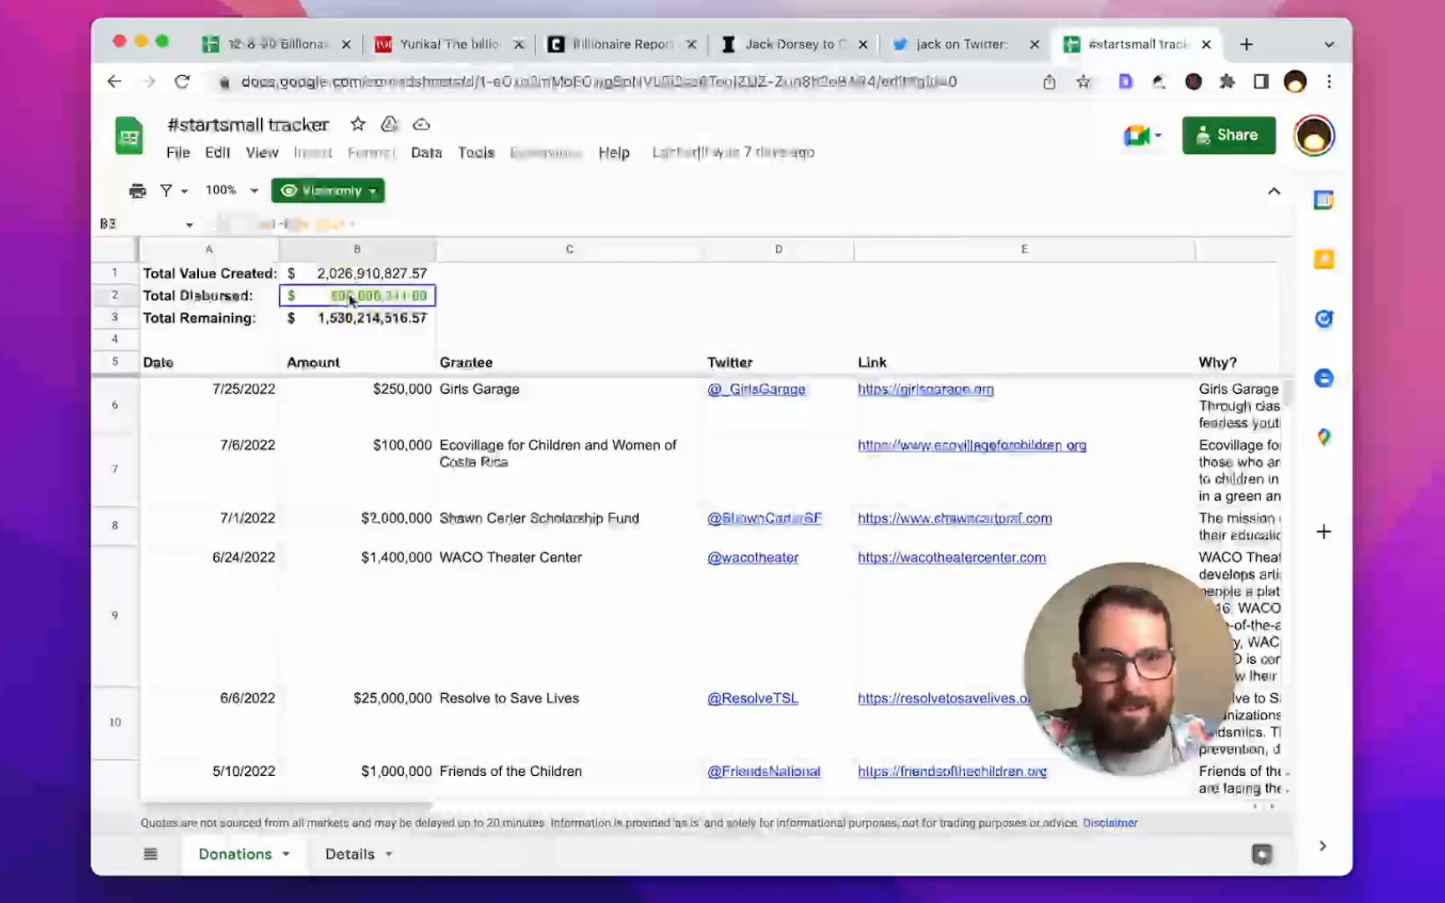
pyautogui.click(361, 415)
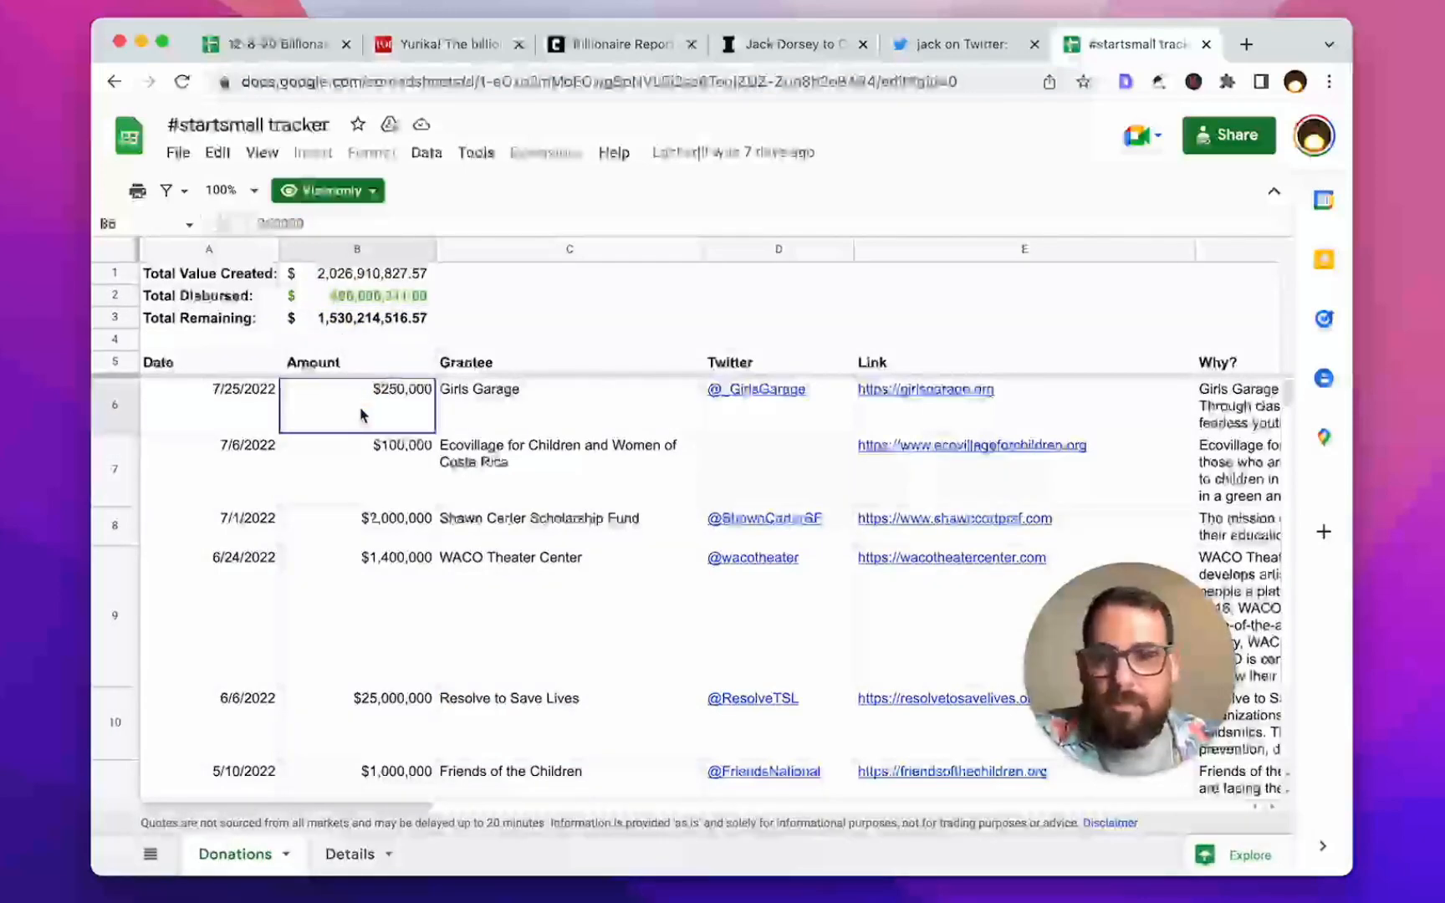
pyautogui.press('Down')
pyautogui.press('Down')
pyautogui.press('Down')
pyautogui.press('Down')
pyautogui.press('Down')
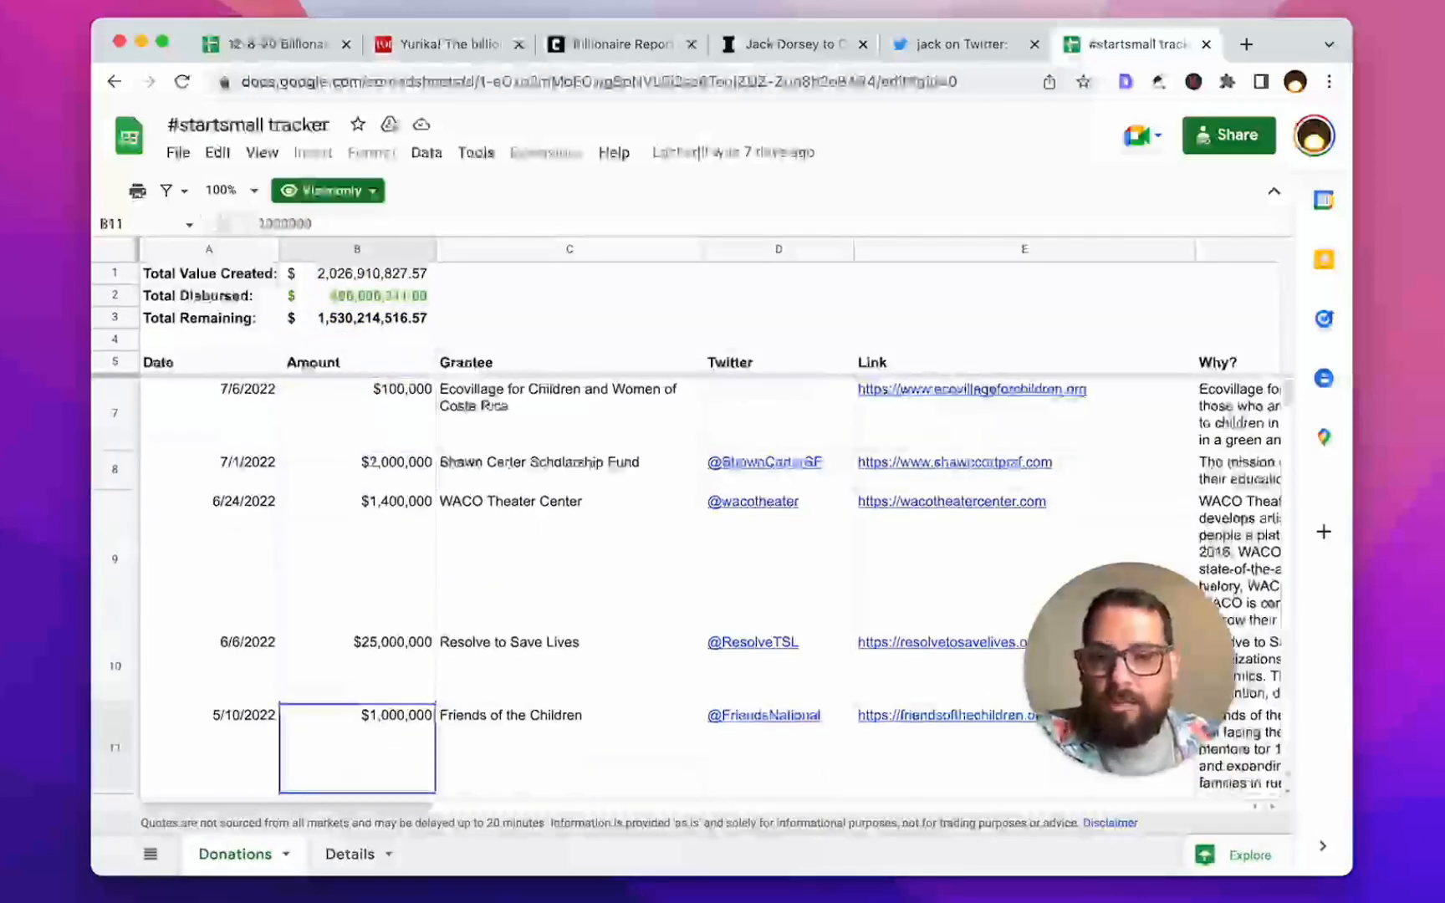
pyautogui.scroll(1, 411, 443)
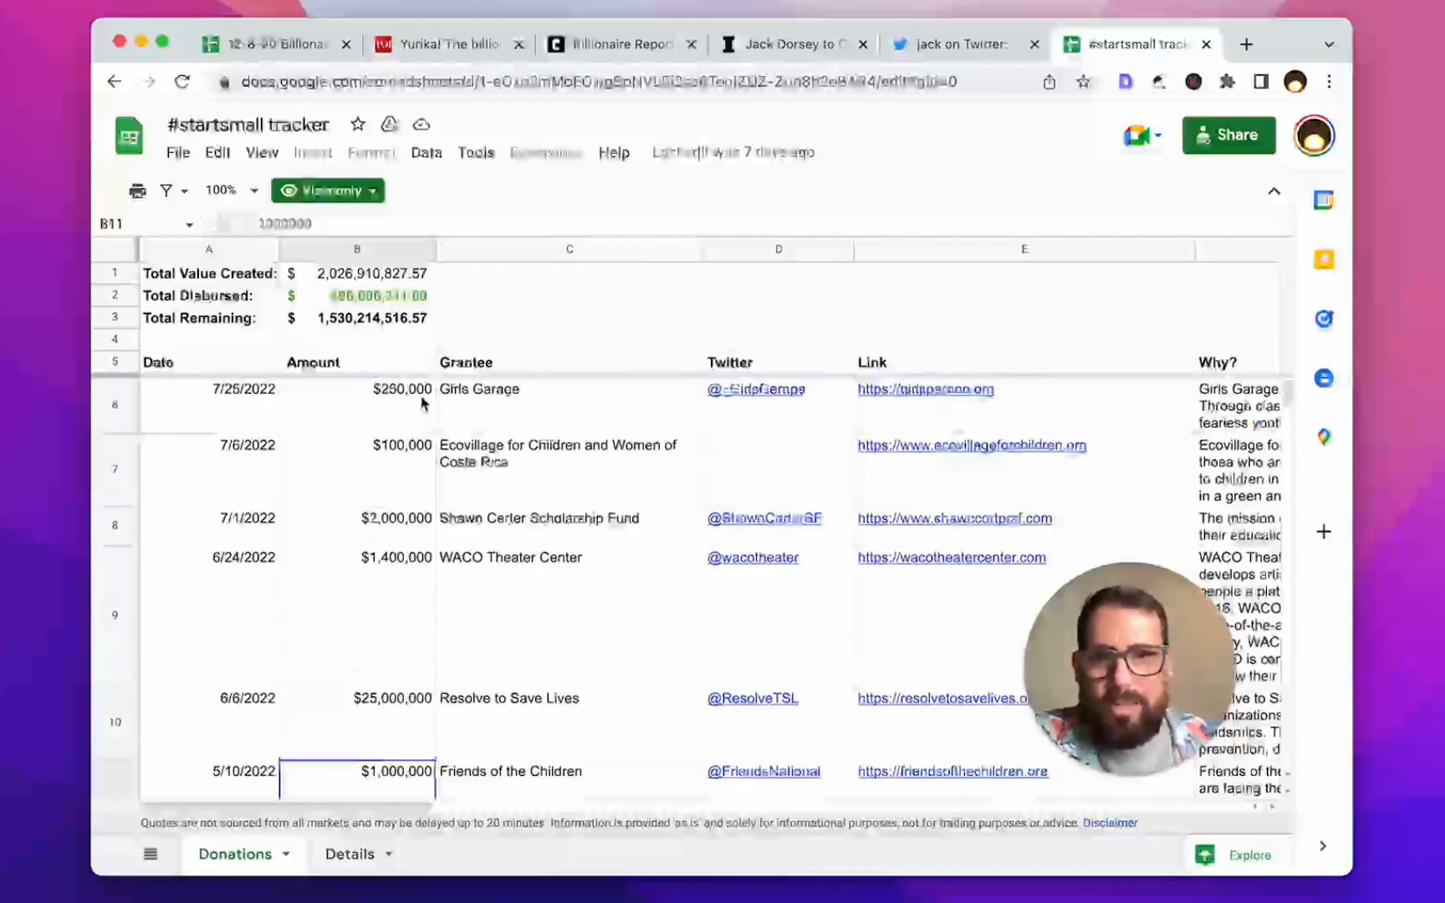
# Step: Inspect the Total Remaining, Total Disbursed and Total Value Created cells at the head of the Donations sheet
pyautogui.click(240, 315)
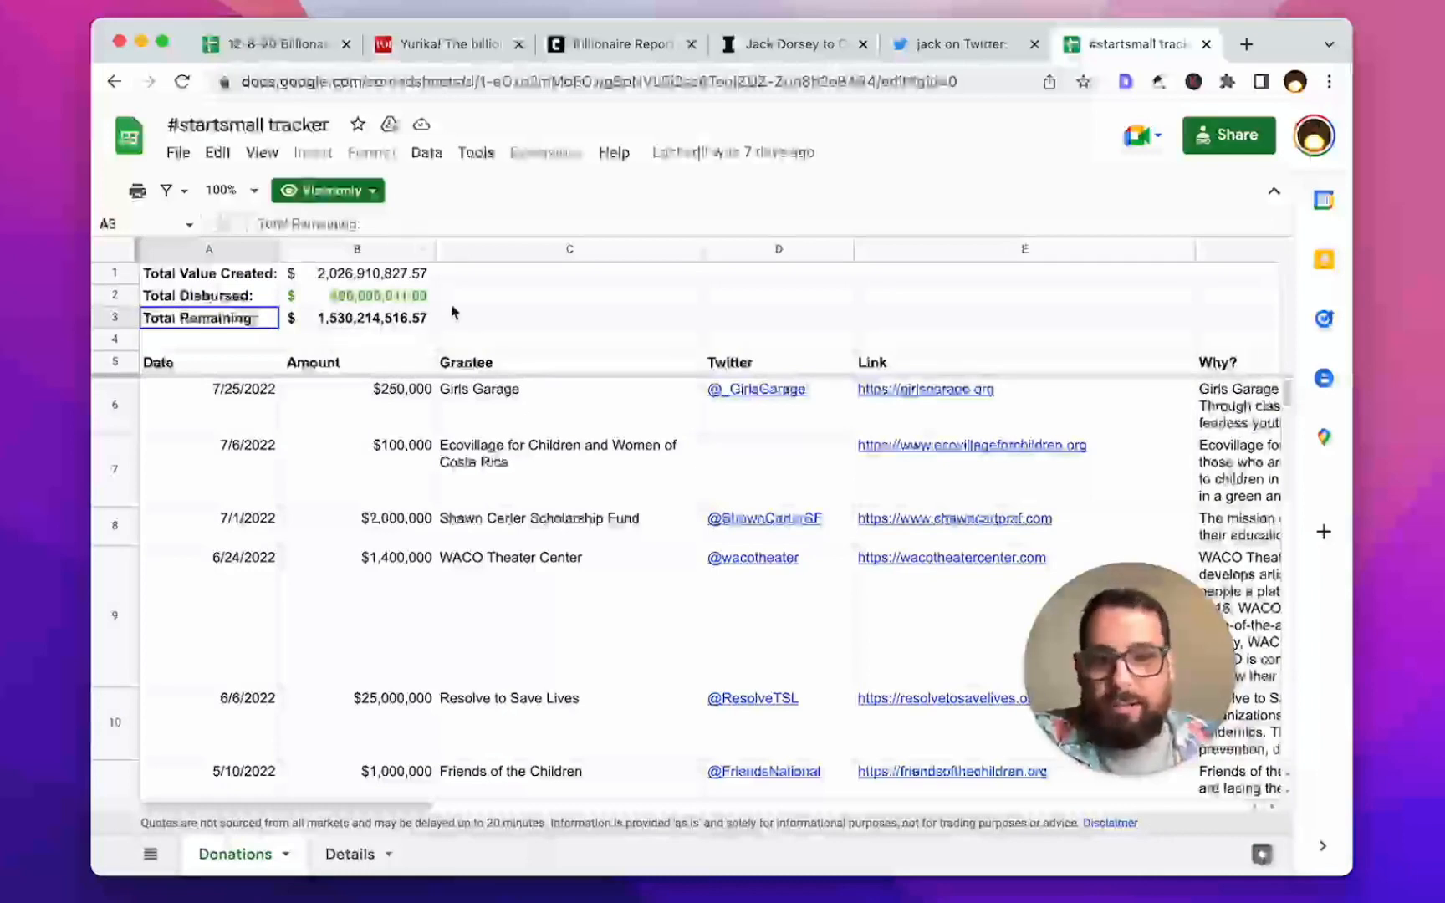
pyautogui.click(359, 296)
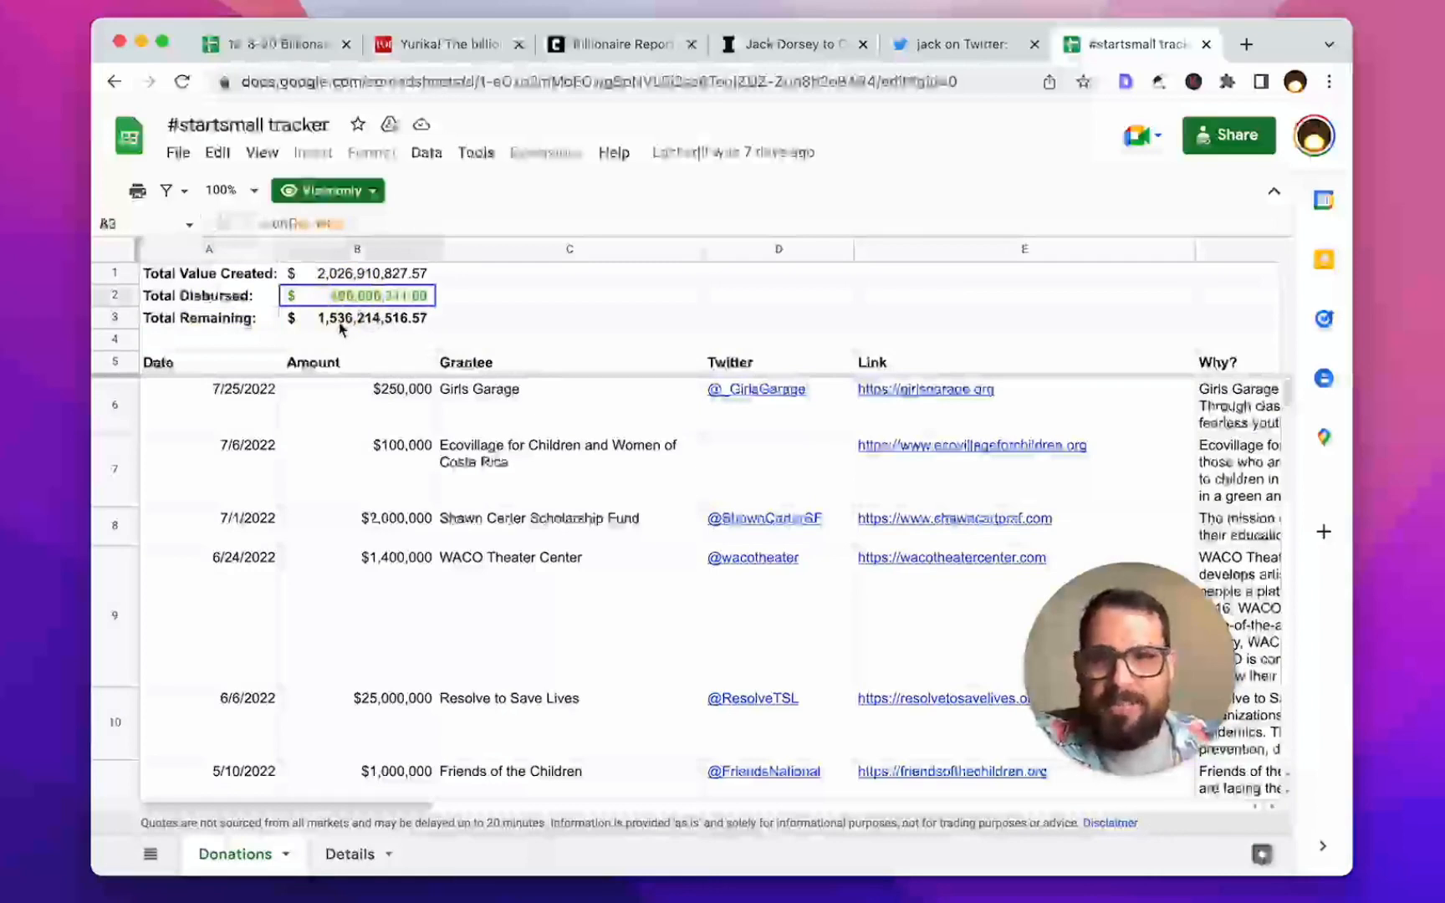
pyautogui.click(344, 322)
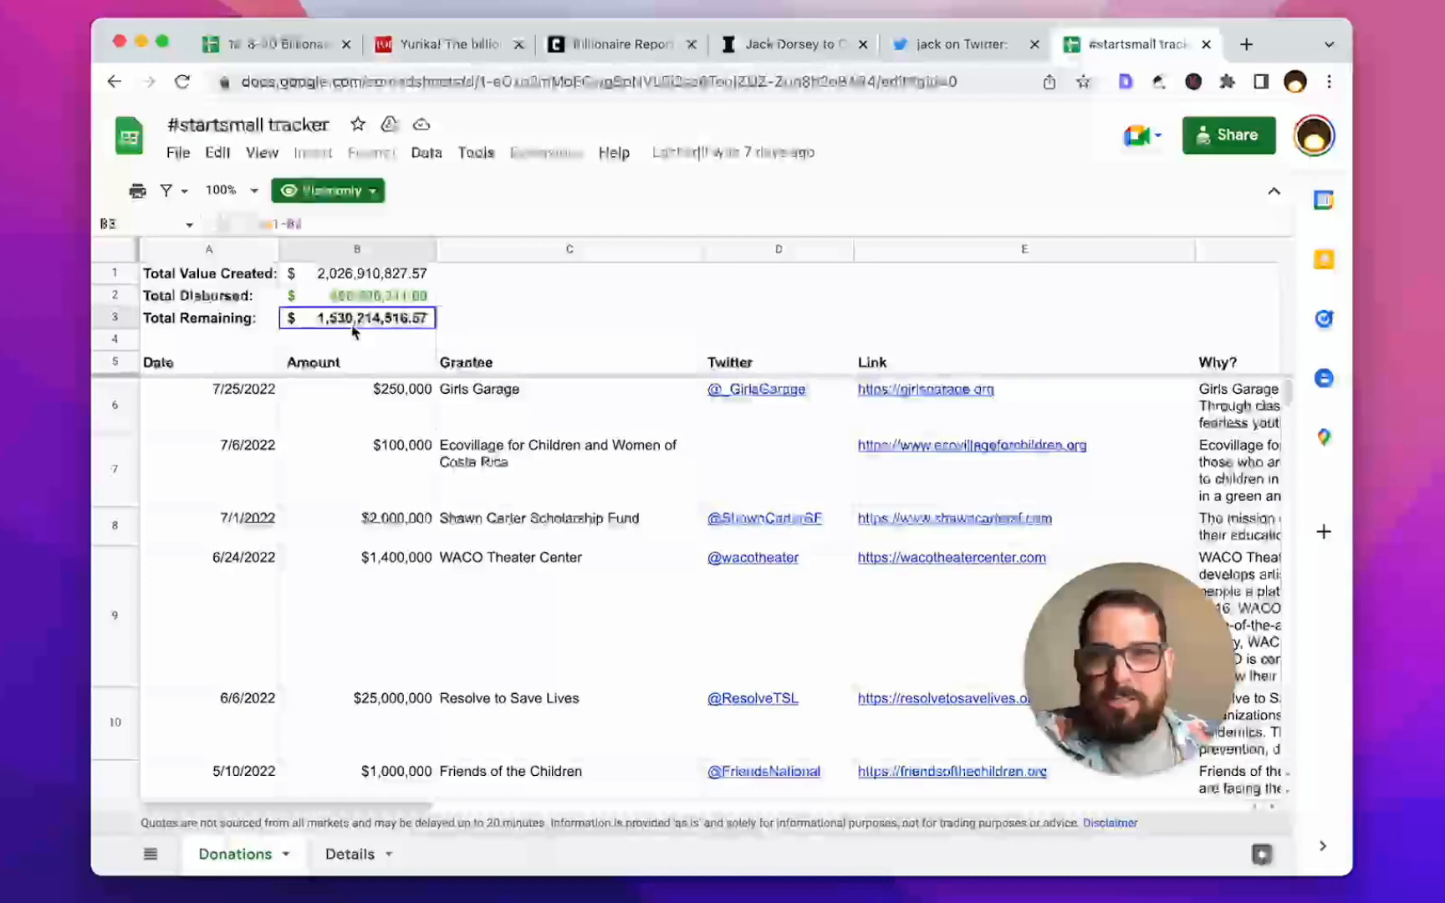
pyautogui.click(368, 276)
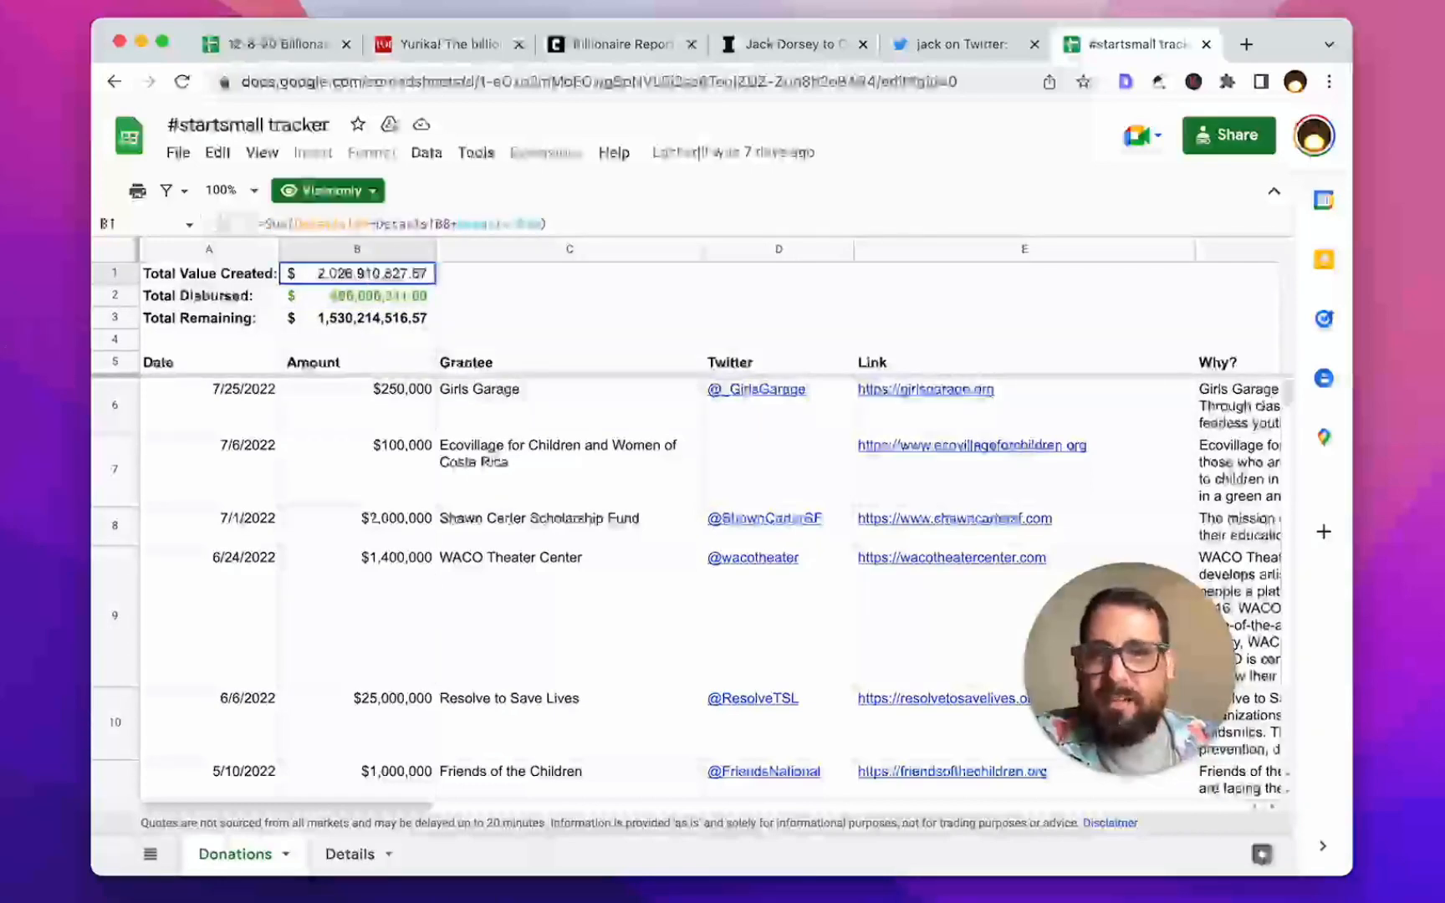
# Step: Open the Details sheet and examine the committed shares, LLC shares, LLC value and SQ price in B1:B4
pyautogui.click(352, 854)
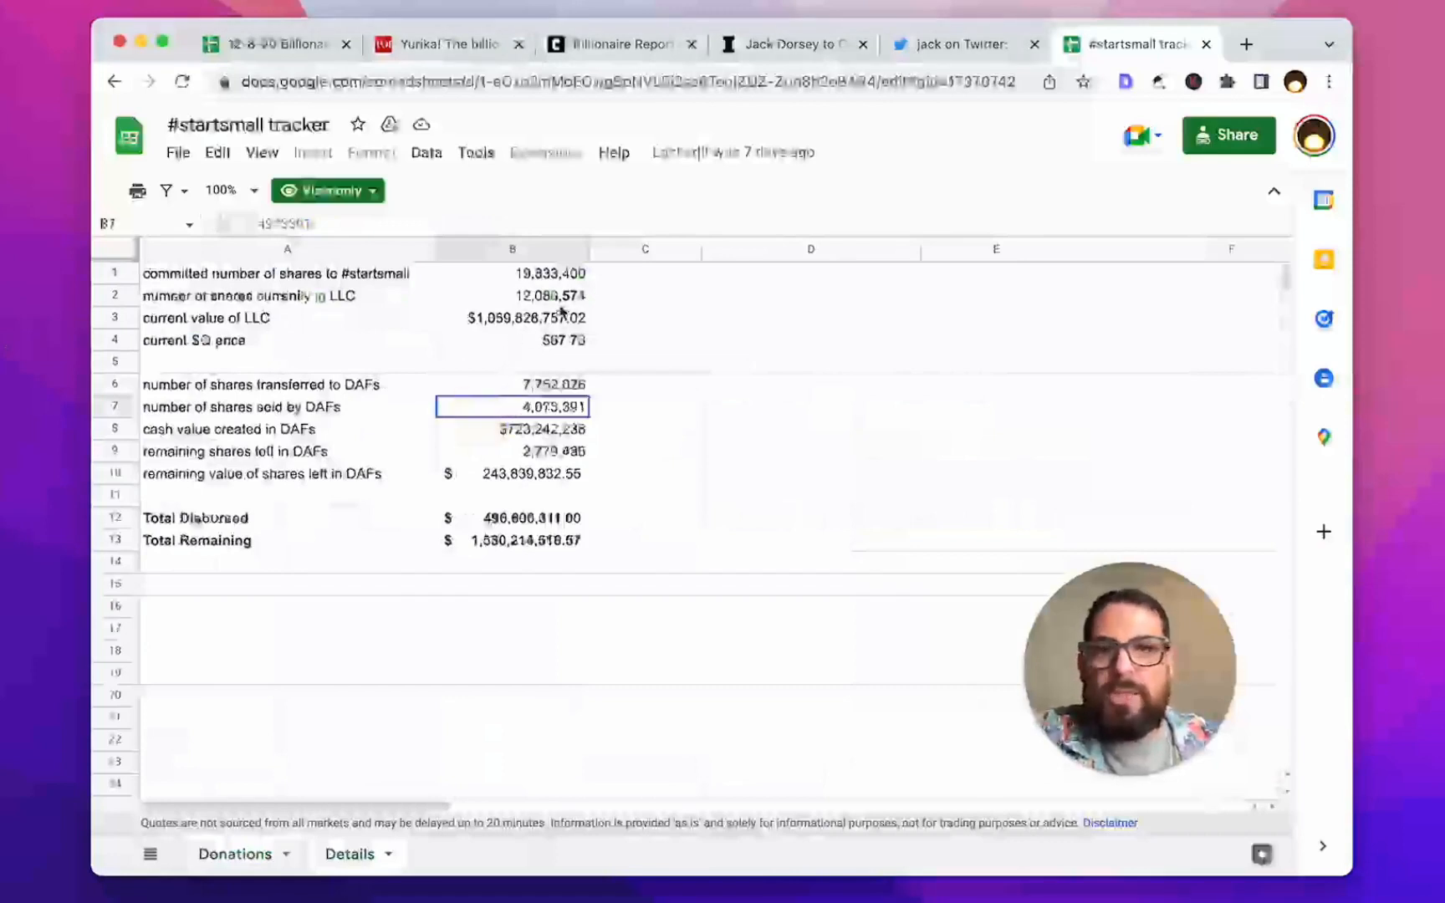
pyautogui.click(555, 315)
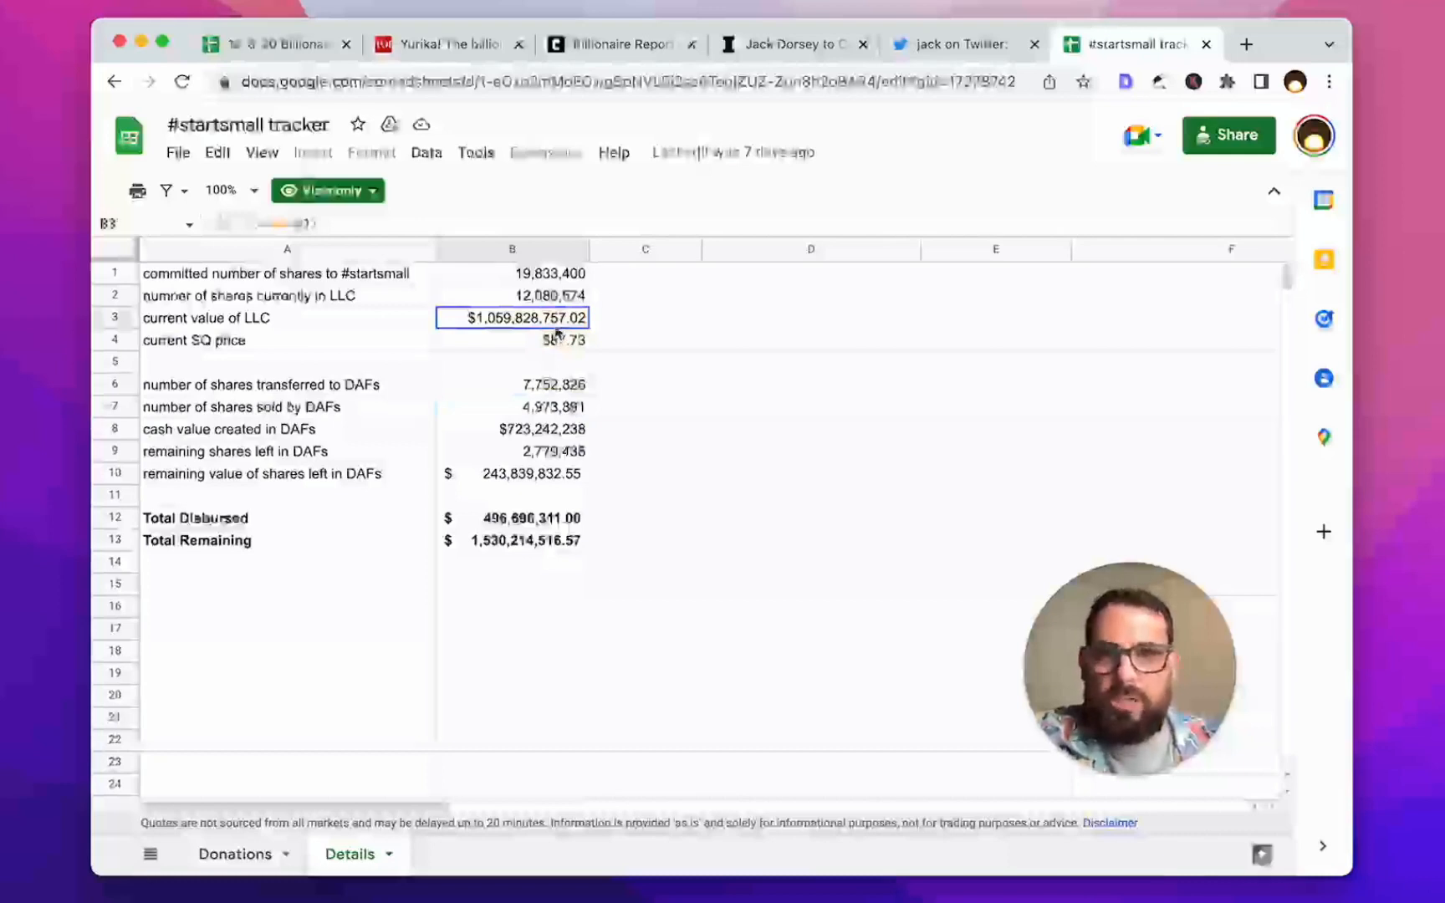
pyautogui.click(348, 274)
pyautogui.click(479, 278)
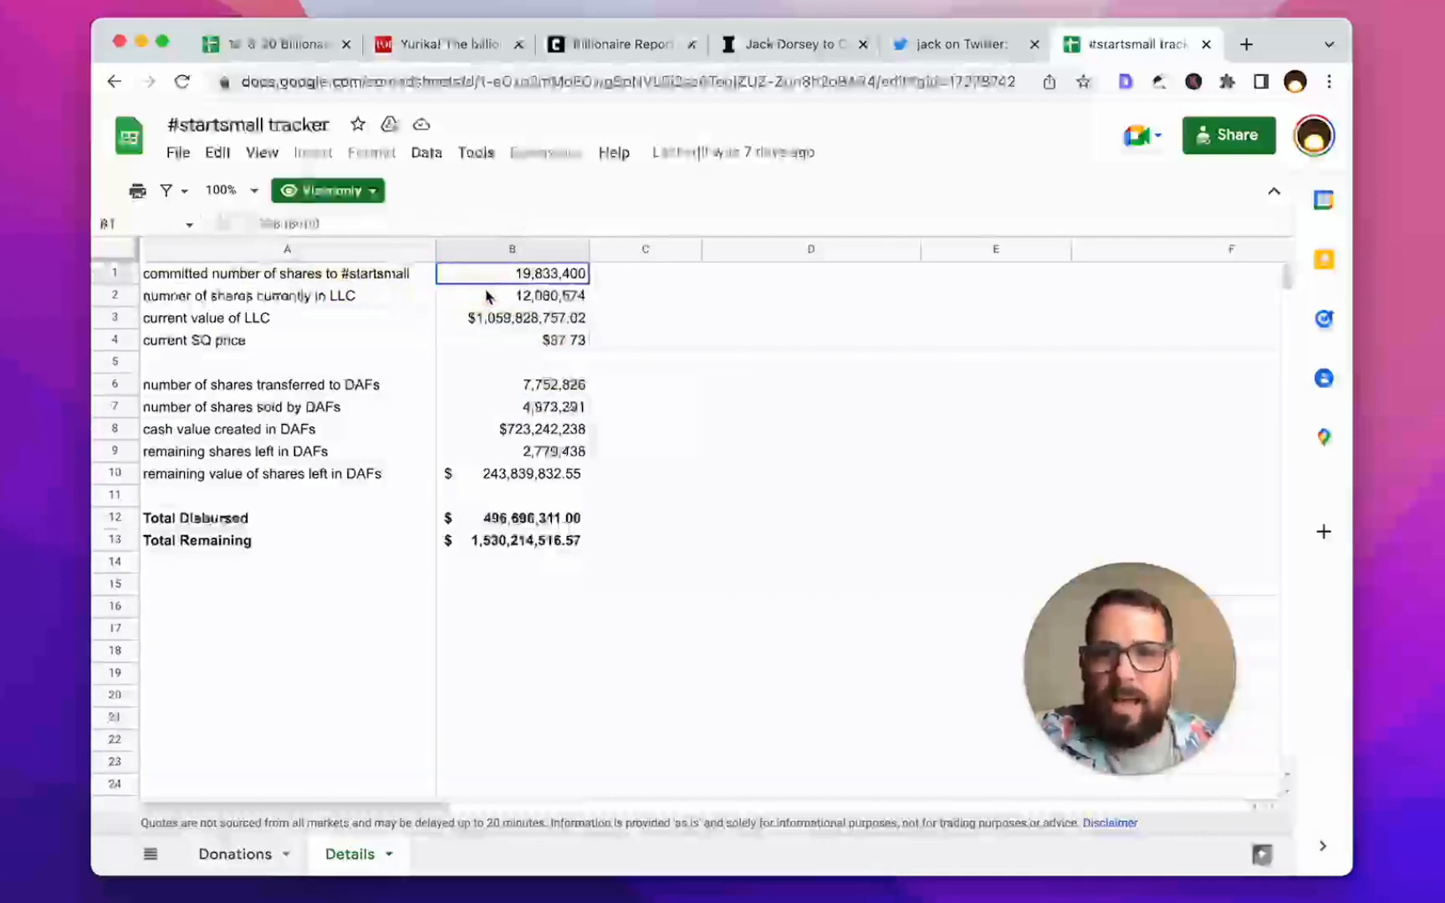
pyautogui.click(487, 296)
pyautogui.moveTo(562, 276); pyautogui.dragTo(548, 383)
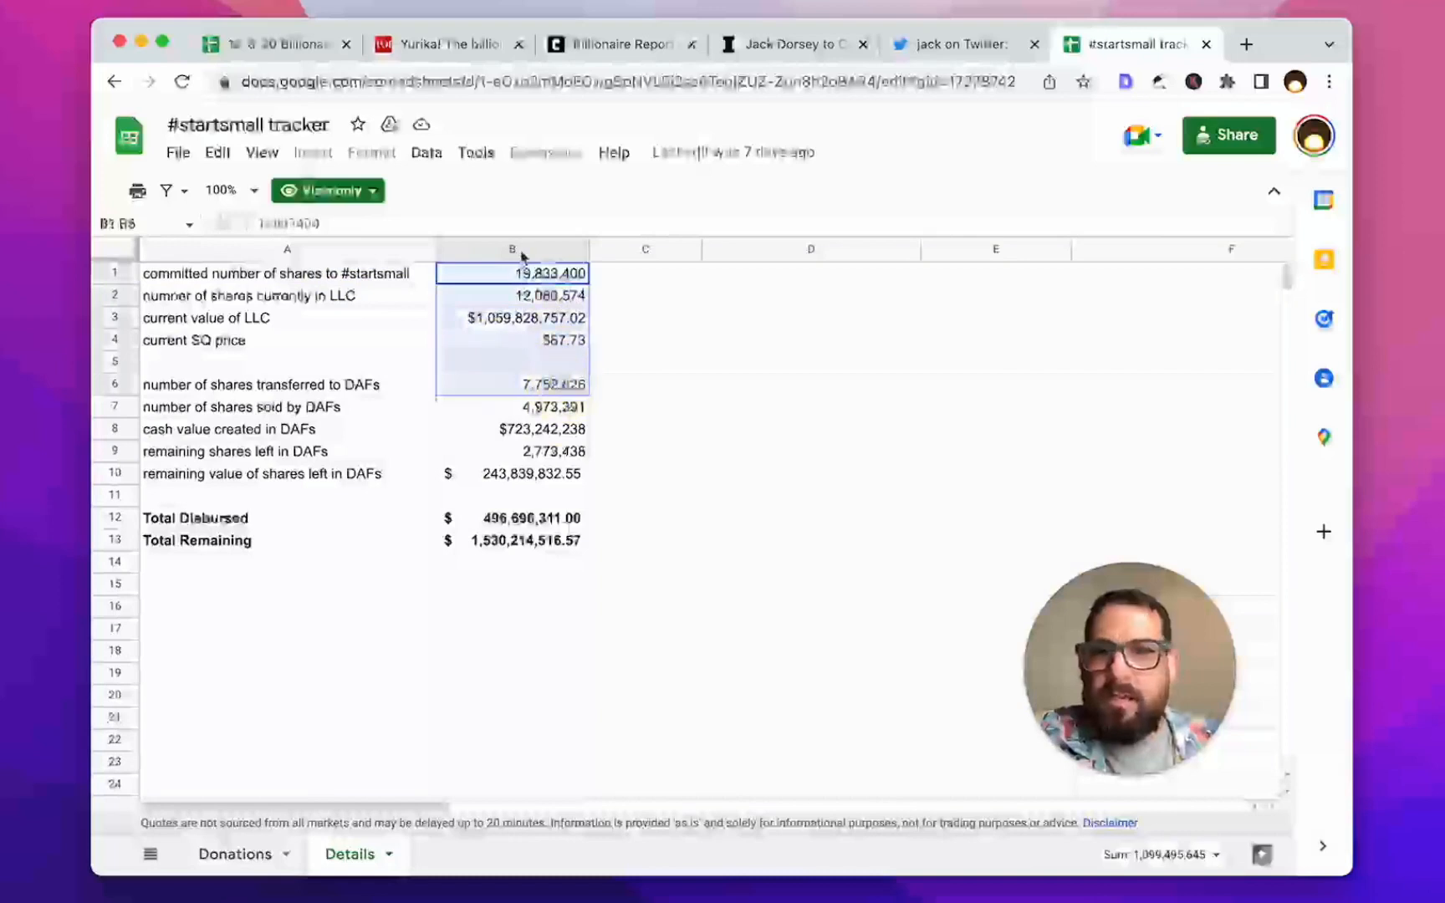
pyautogui.click(483, 280)
pyautogui.click(488, 301)
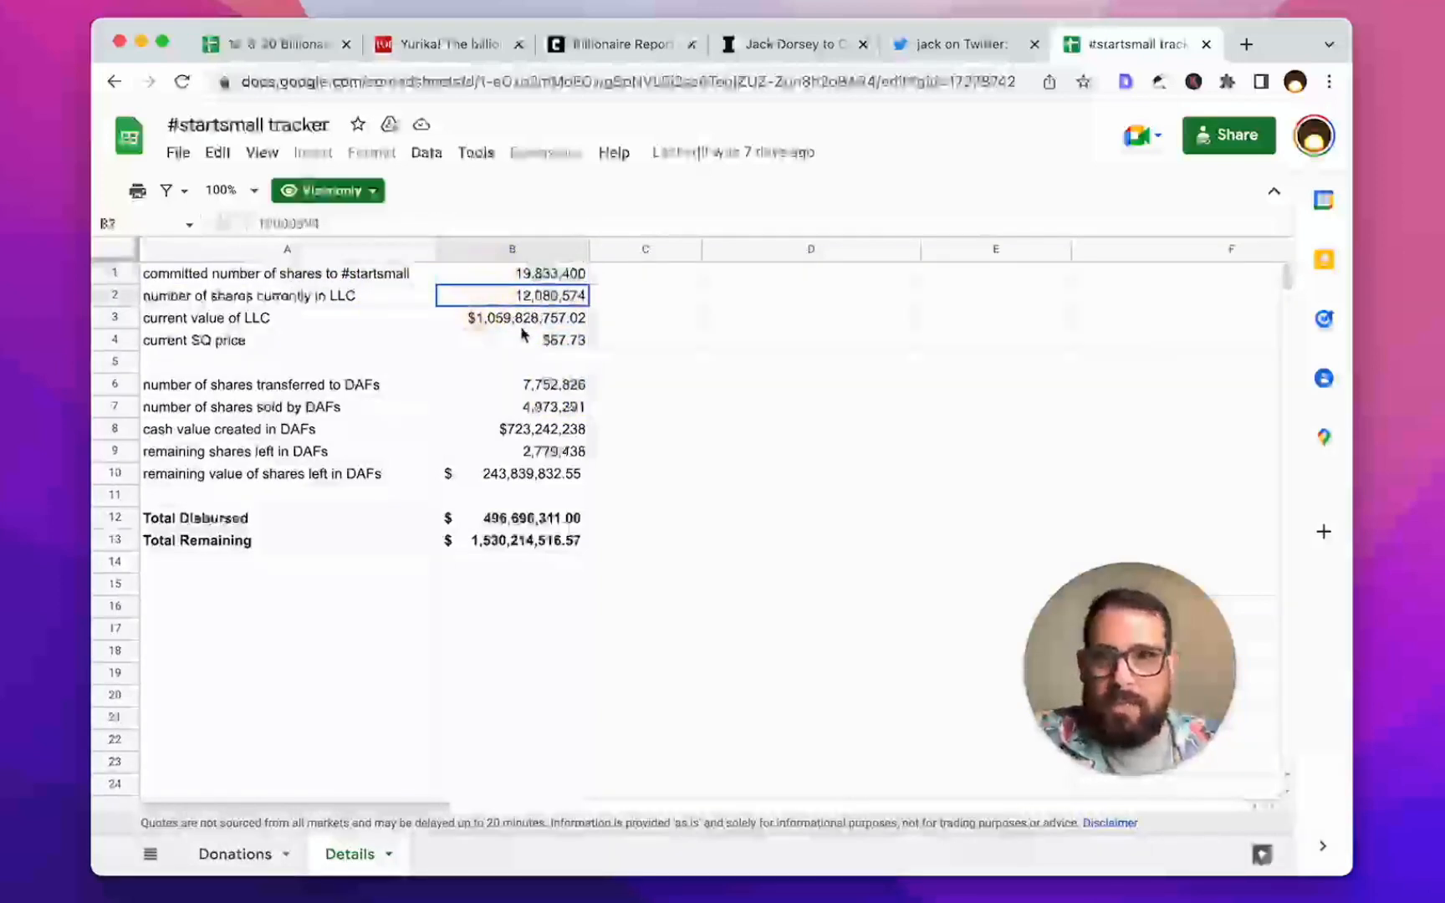
pyautogui.click(522, 326)
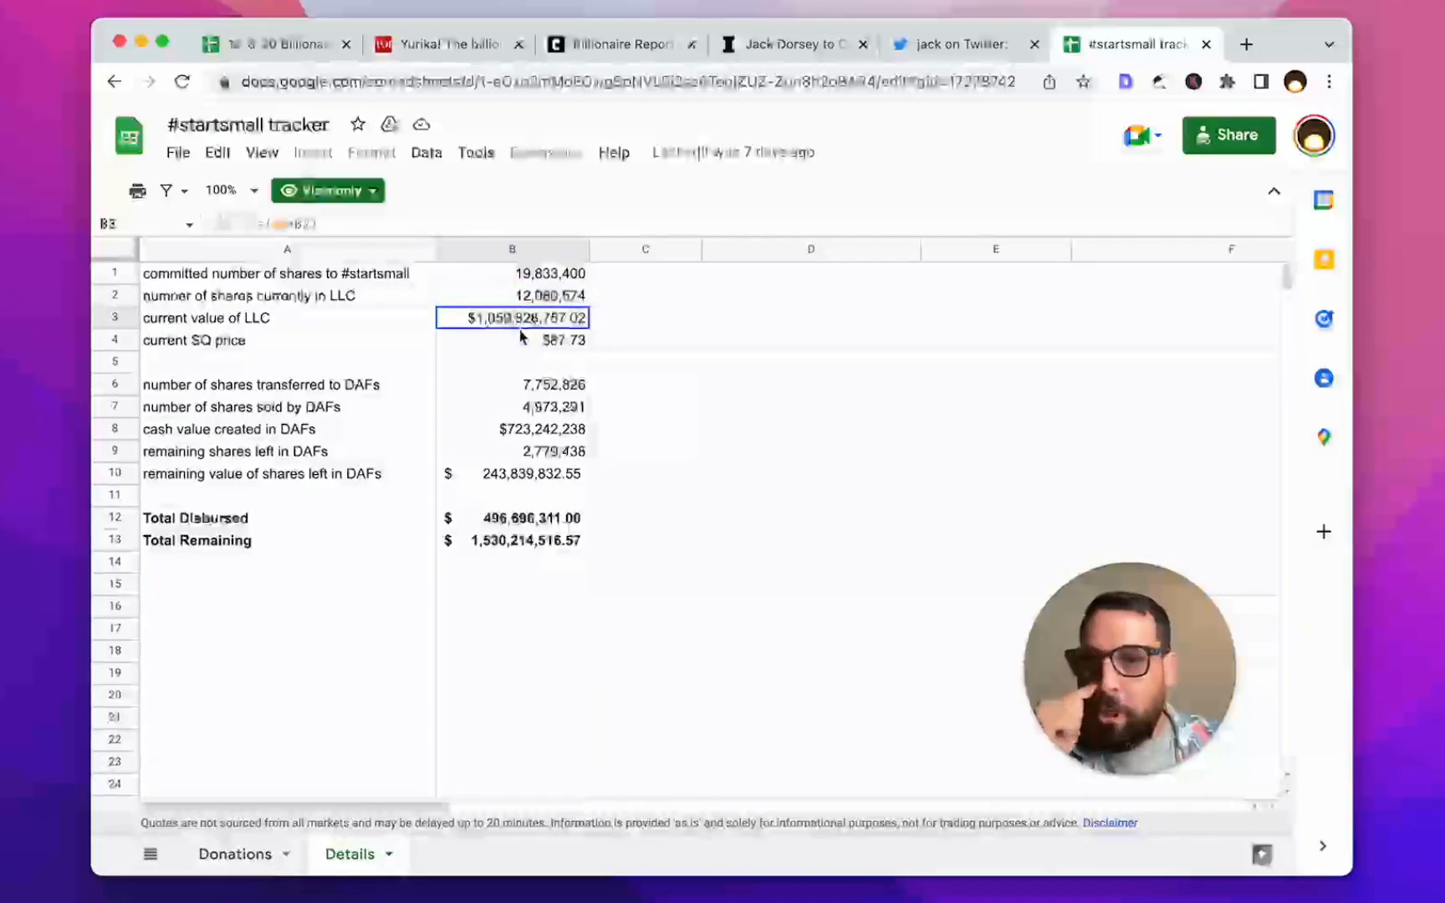
pyautogui.click(520, 337)
# Step: Inspect the DAF share and value figures in B6:B10 and the formula behind the current SQ price in B4
pyautogui.click(535, 390)
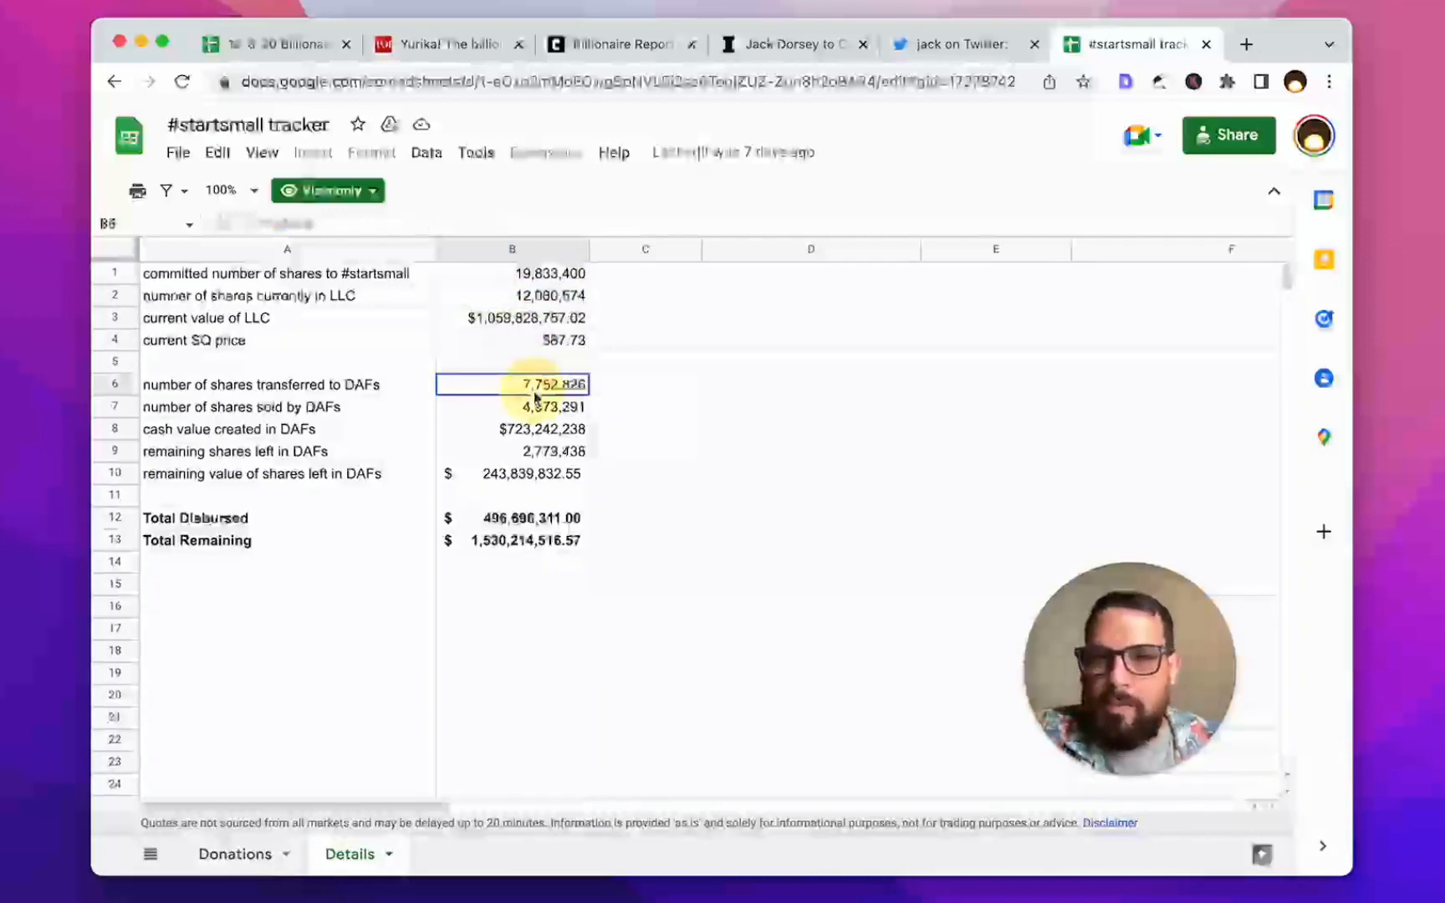
pyautogui.click(464, 405)
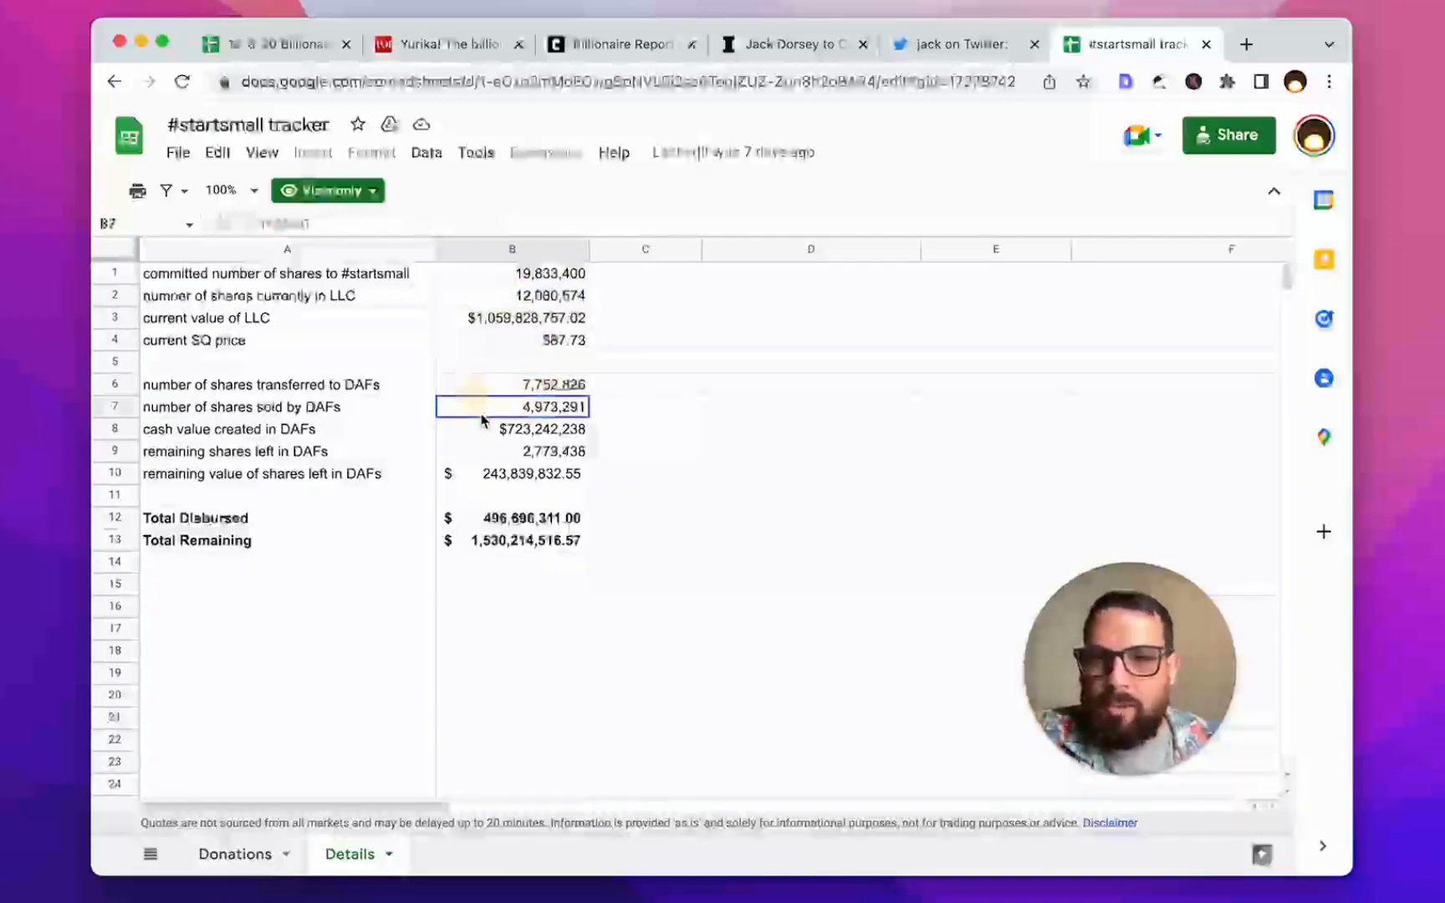
pyautogui.click(528, 434)
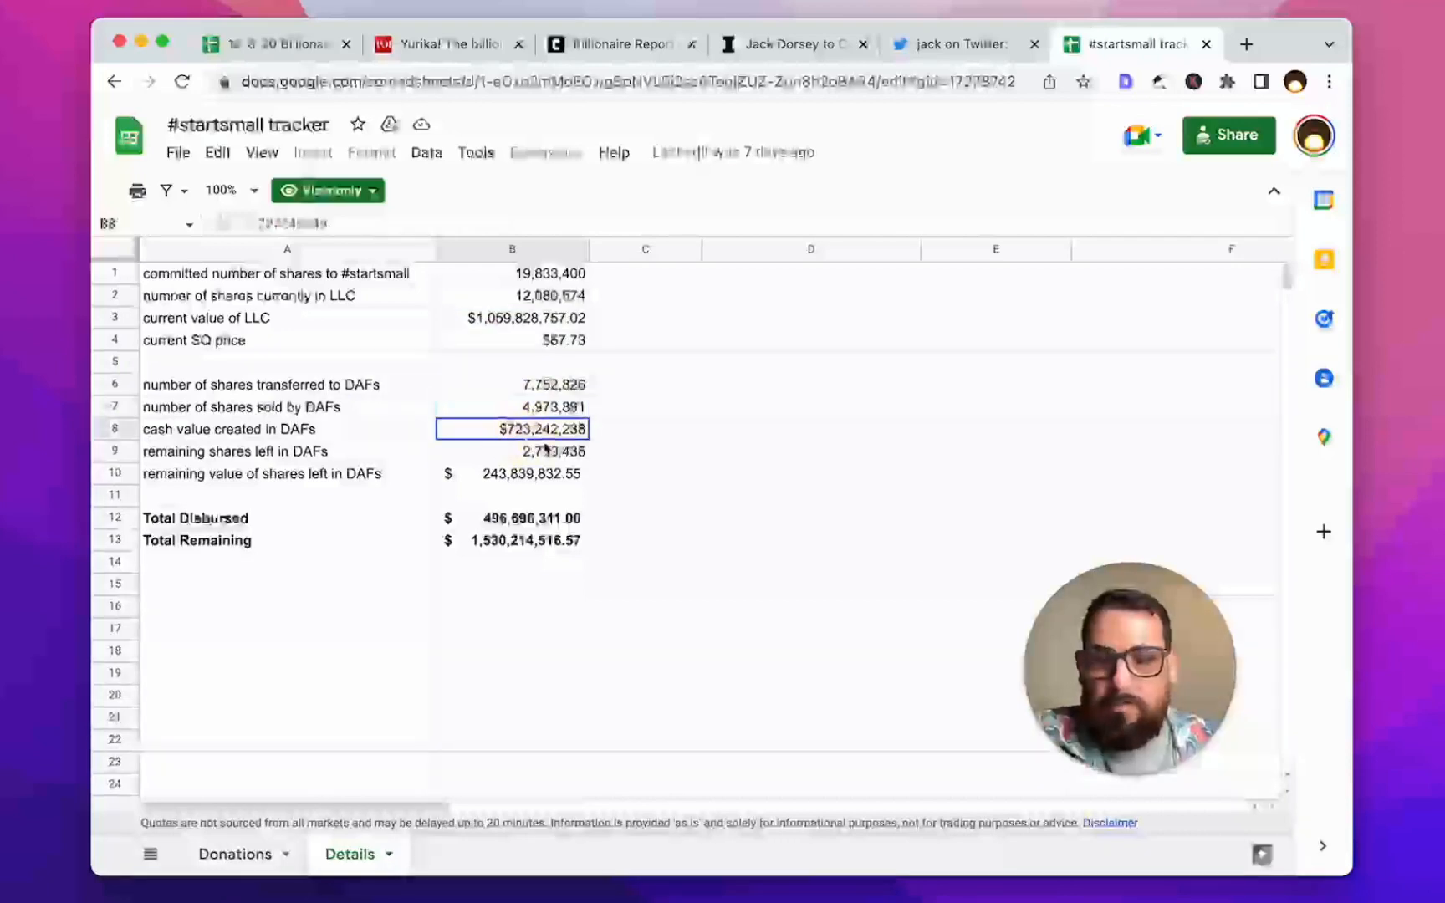
pyautogui.click(554, 453)
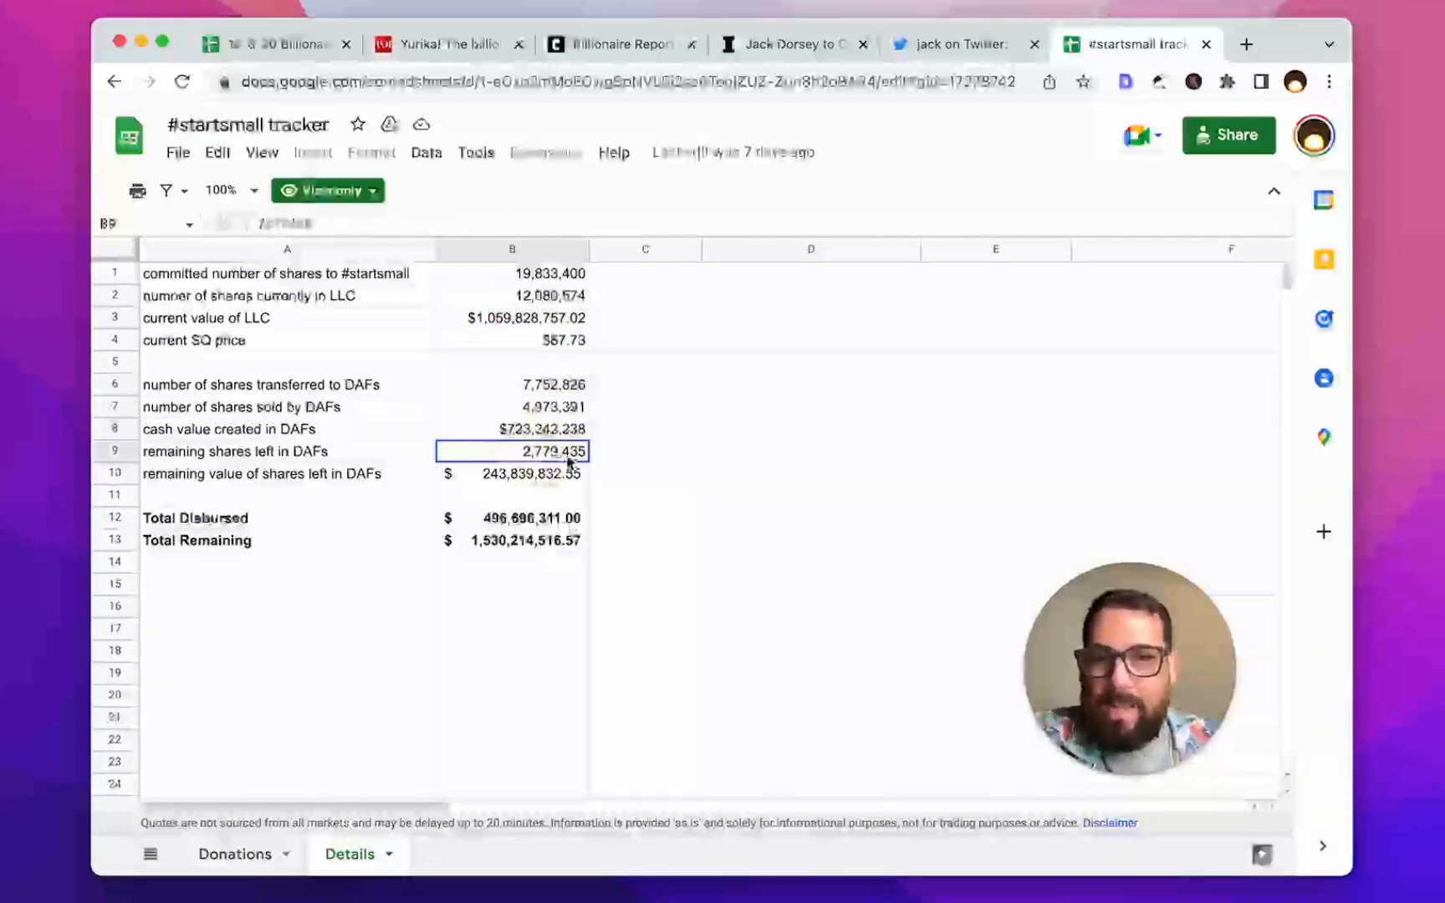
pyautogui.click(557, 475)
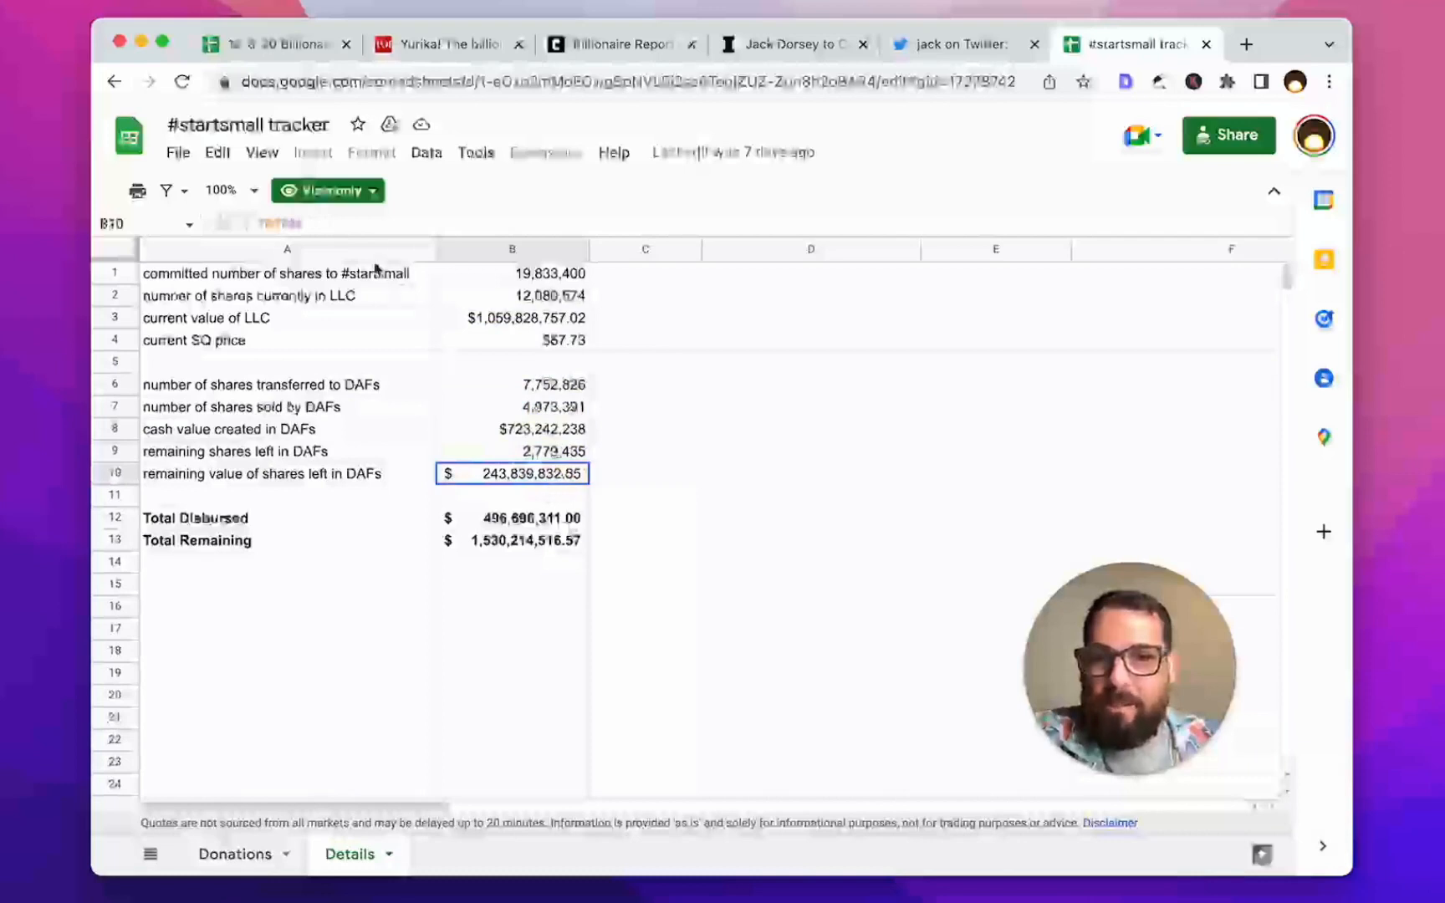
pyautogui.click(496, 342)
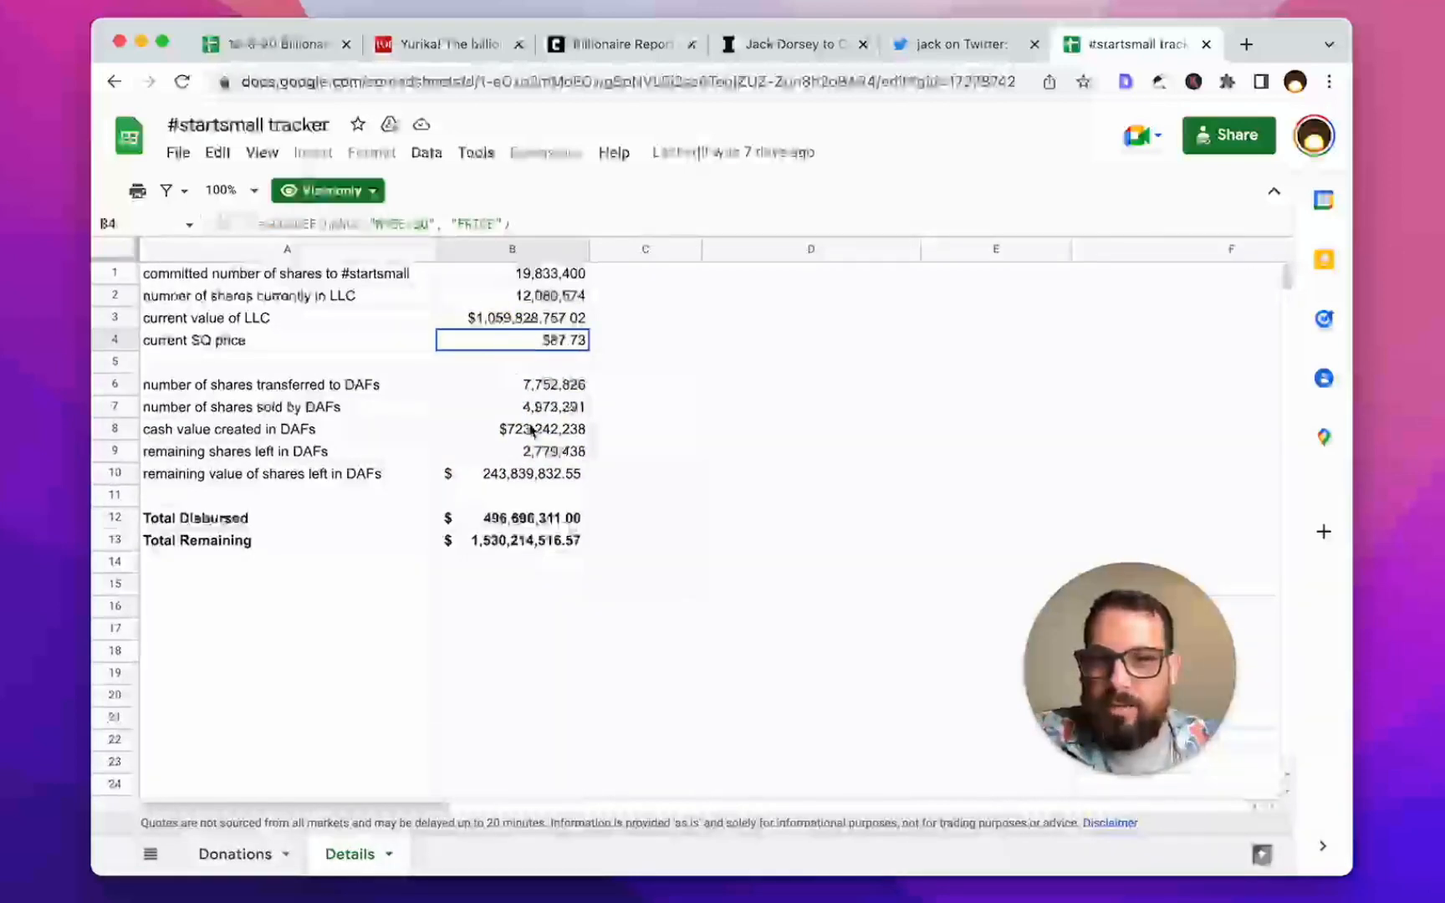
# Step: Check Total Disbursed in B12 of the Details sheet against its source cell B2 on the Donations sheet
pyautogui.click(565, 459)
pyautogui.click(545, 520)
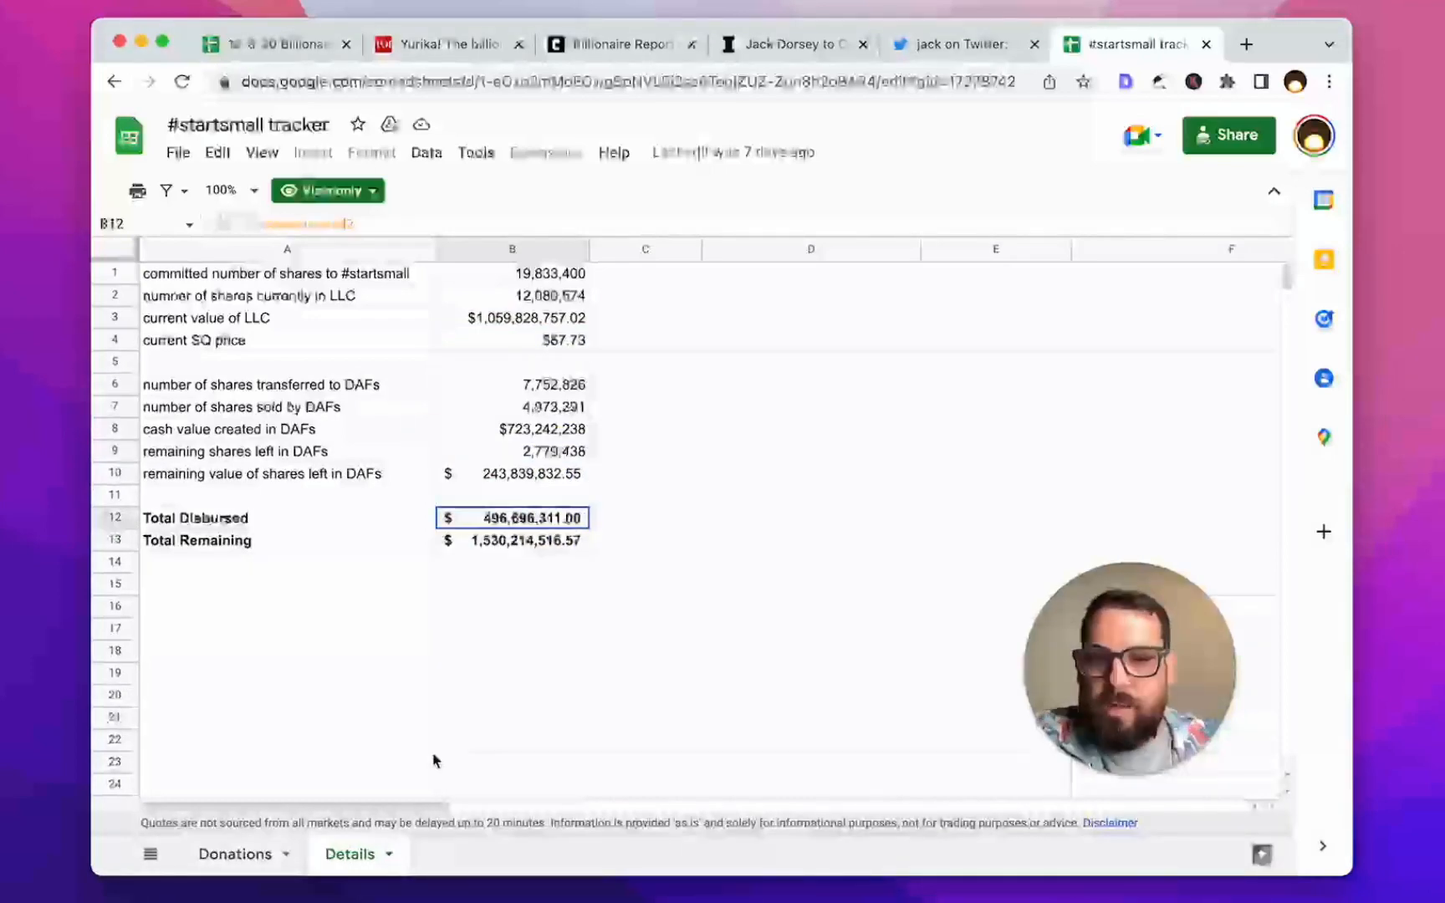
pyautogui.click(237, 858)
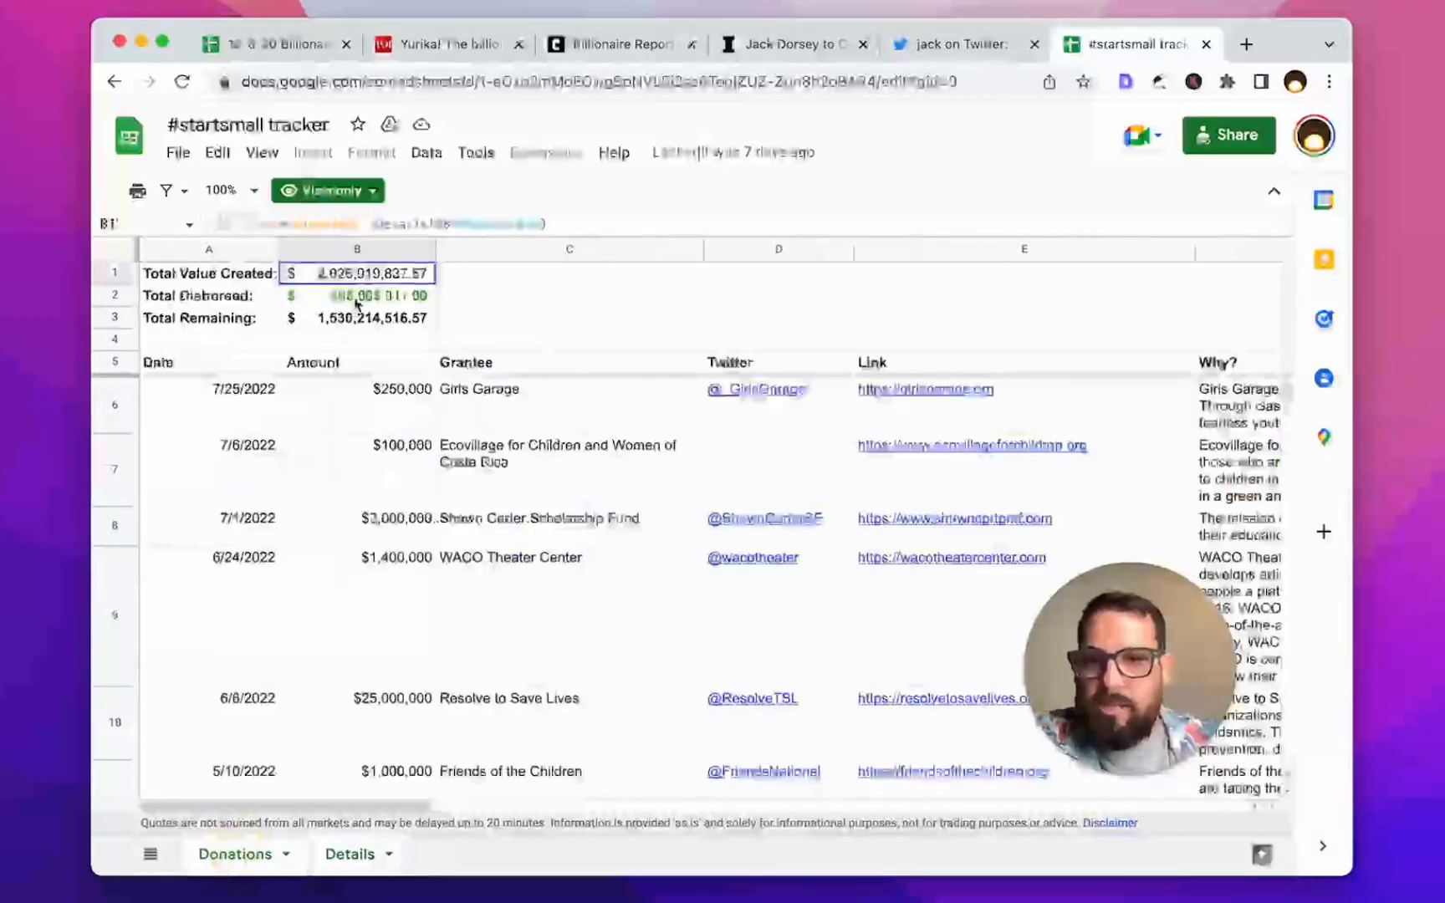
pyautogui.click(356, 296)
pyautogui.click(351, 854)
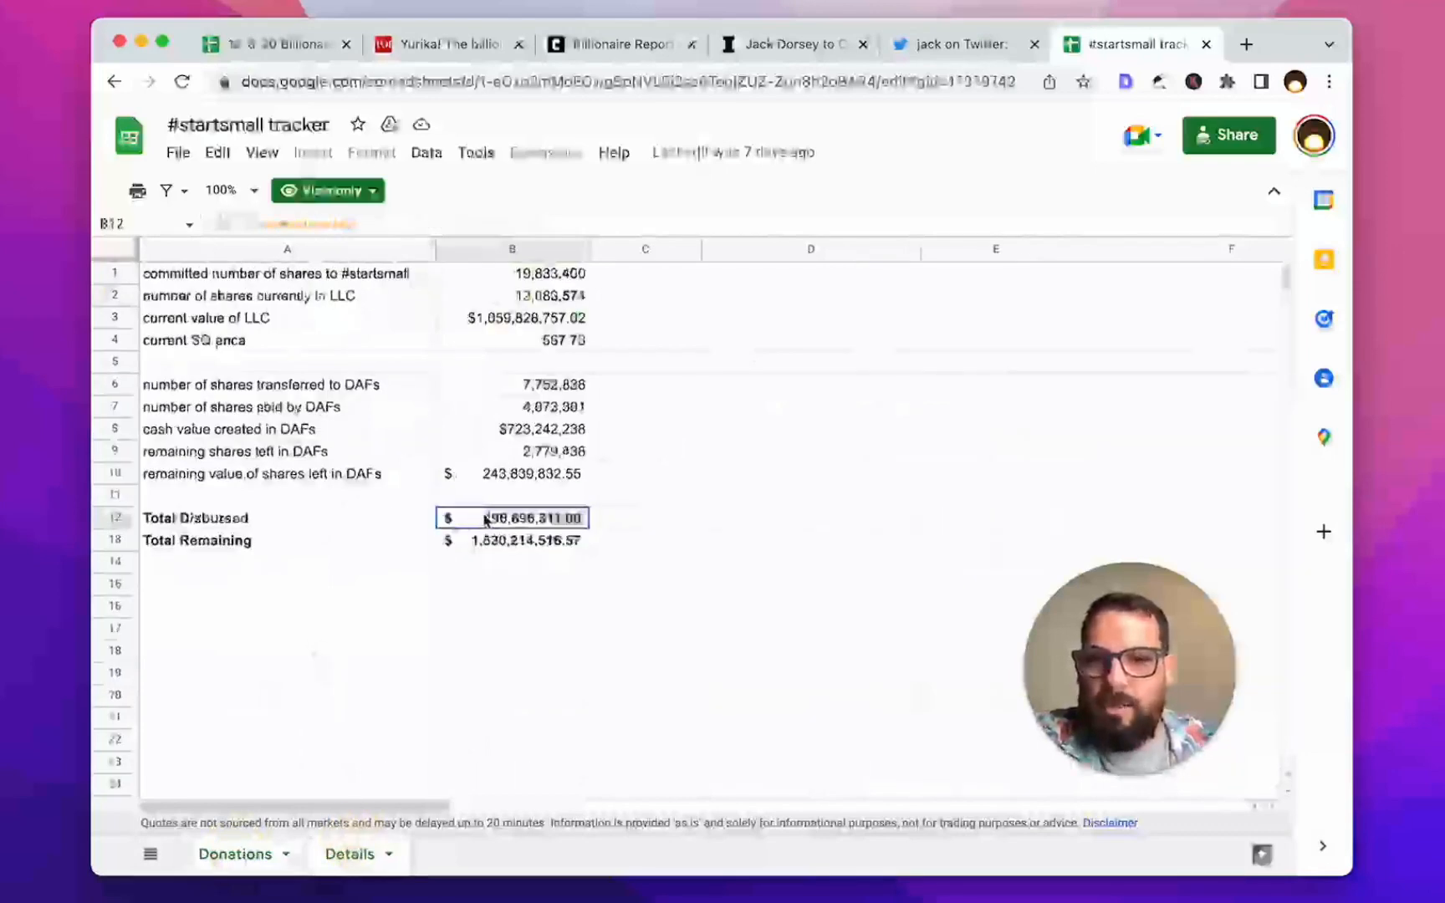
# Step: Inspect the Total Remaining formula in B13 of the Details sheet and the LLC, DAF and Total Disbursed cells
pyautogui.click(490, 542)
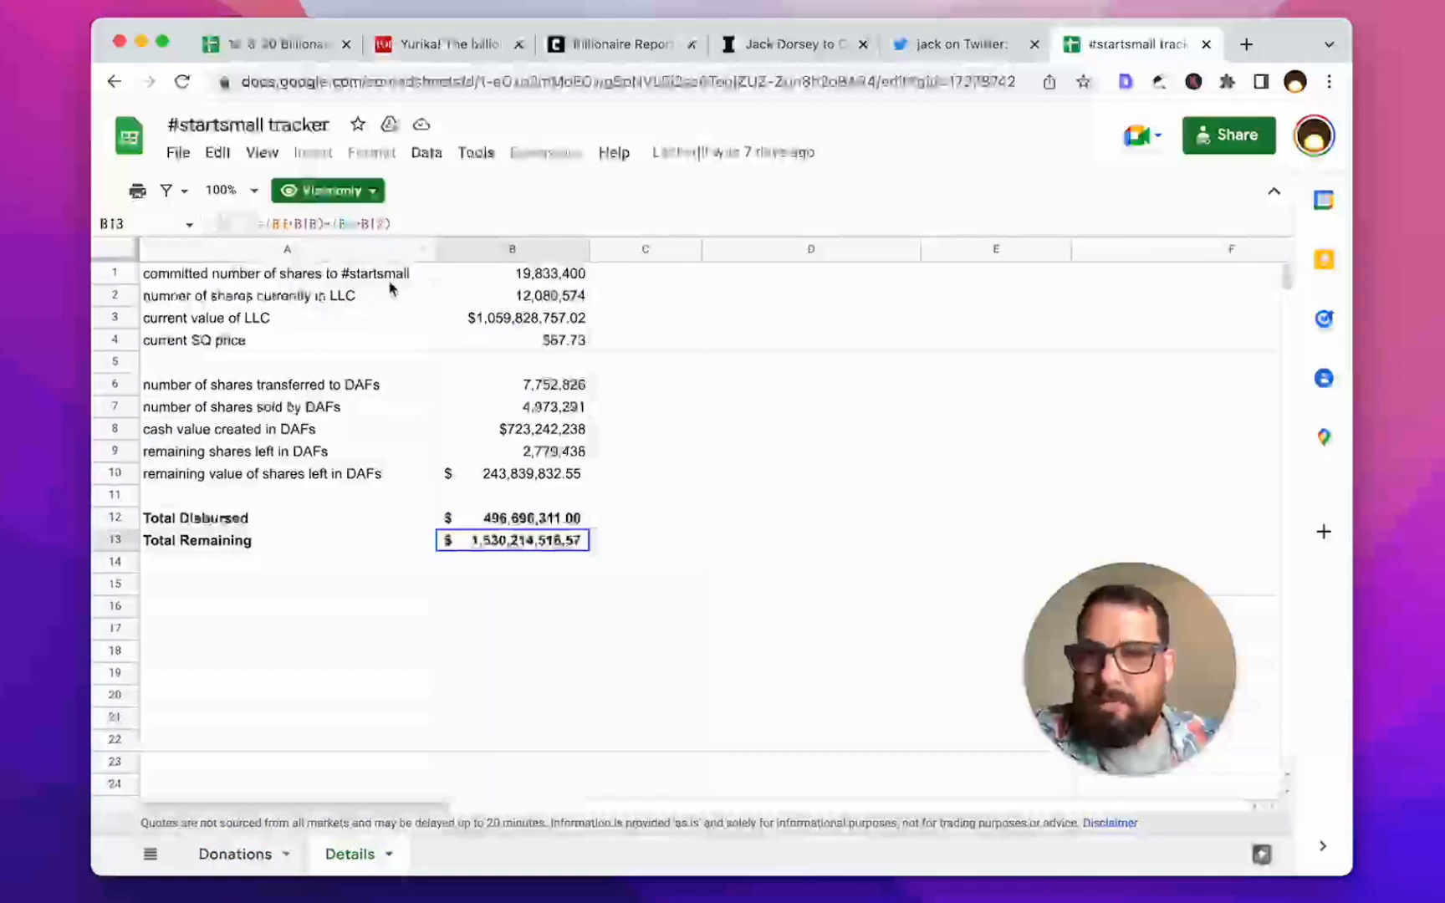
pyautogui.click(481, 299)
pyautogui.click(485, 323)
pyautogui.click(490, 474)
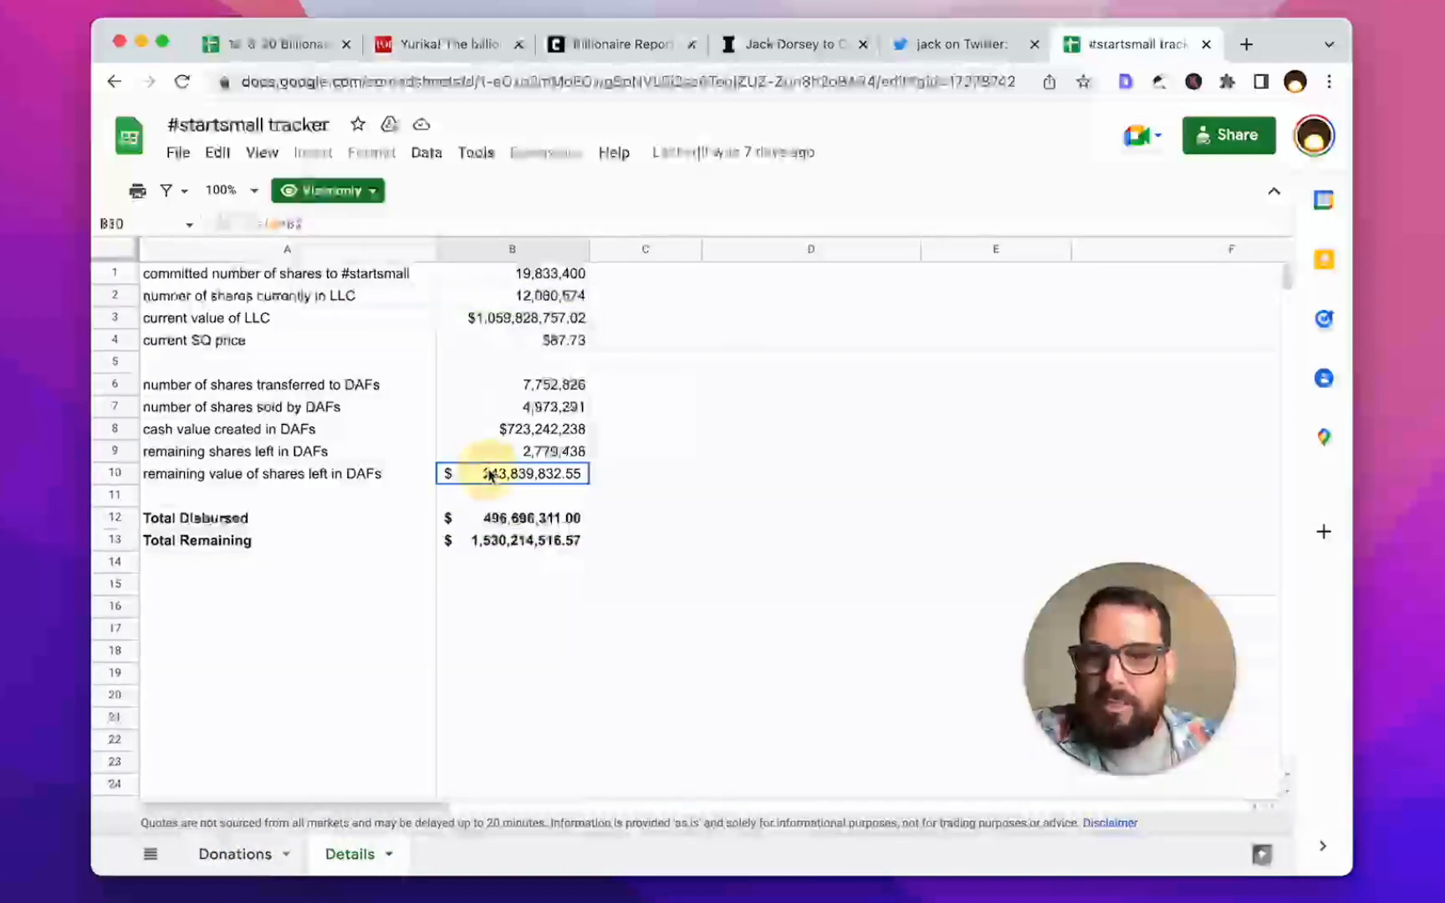
pyautogui.click(510, 542)
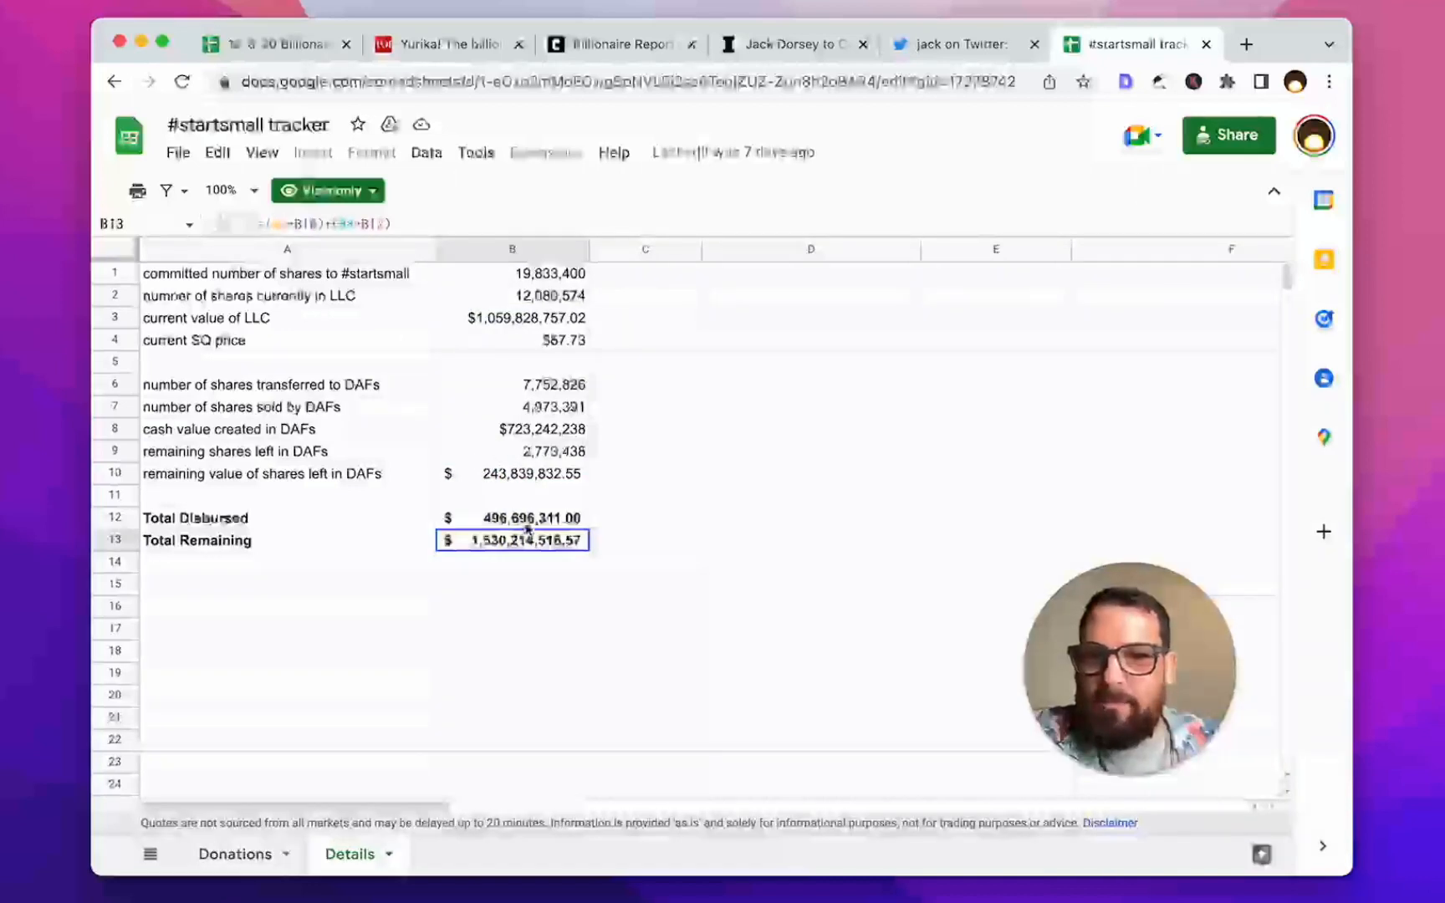
pyautogui.click(514, 431)
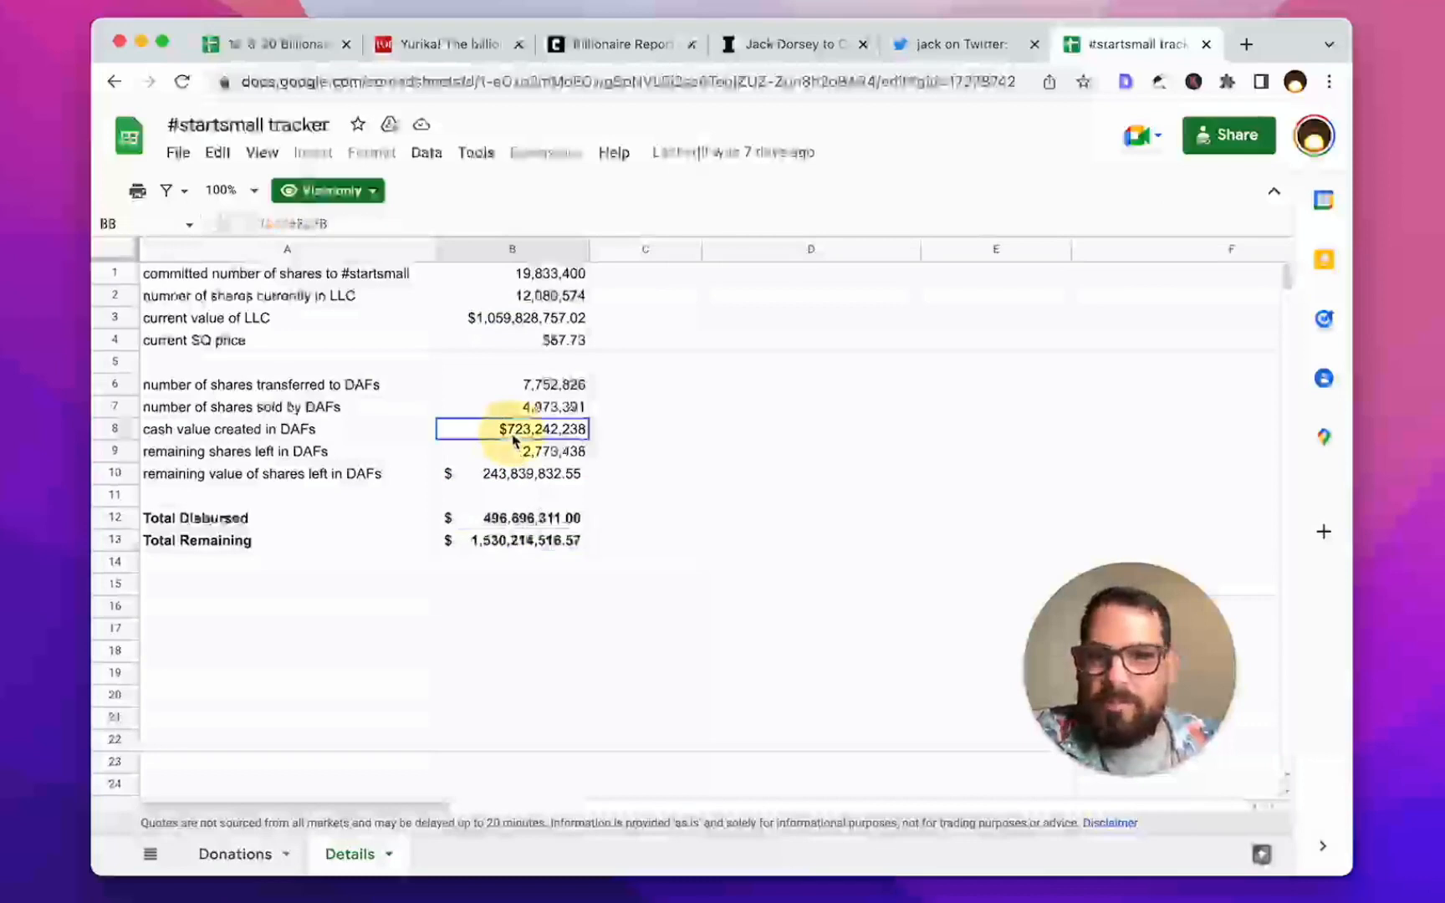
pyautogui.click(521, 521)
pyautogui.click(520, 545)
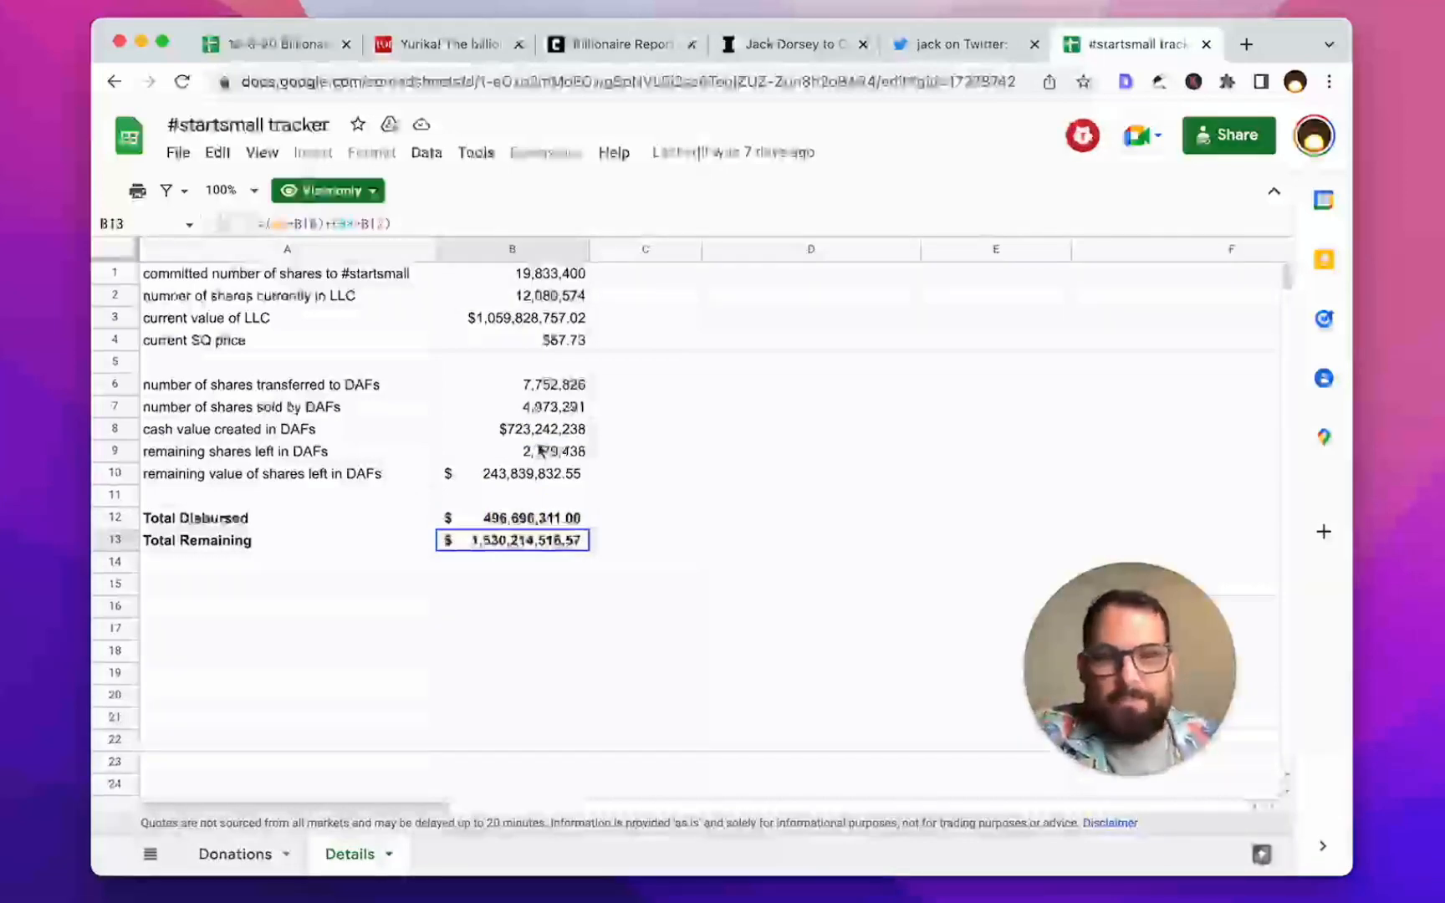
# Step: Open the Donations sheet and examine the Girls Garage entry in row 6 across its columns
pyautogui.click(276, 853)
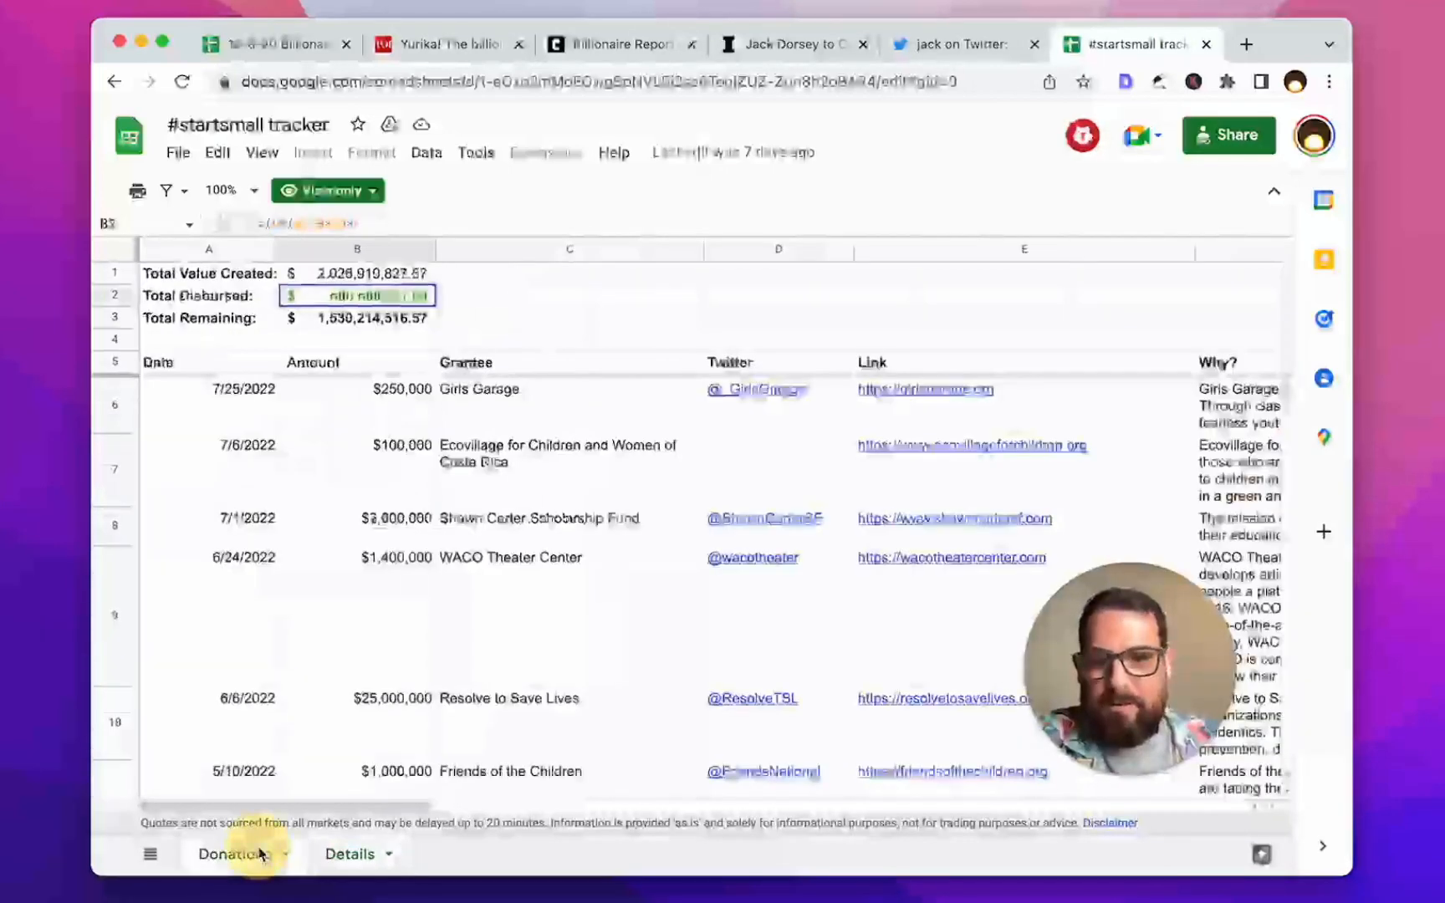
pyautogui.click(397, 419)
pyautogui.press('Right')
pyautogui.press('Right')
pyautogui.press('Right')
pyautogui.press('Right')
pyautogui.press('Right')
pyautogui.press('Right')
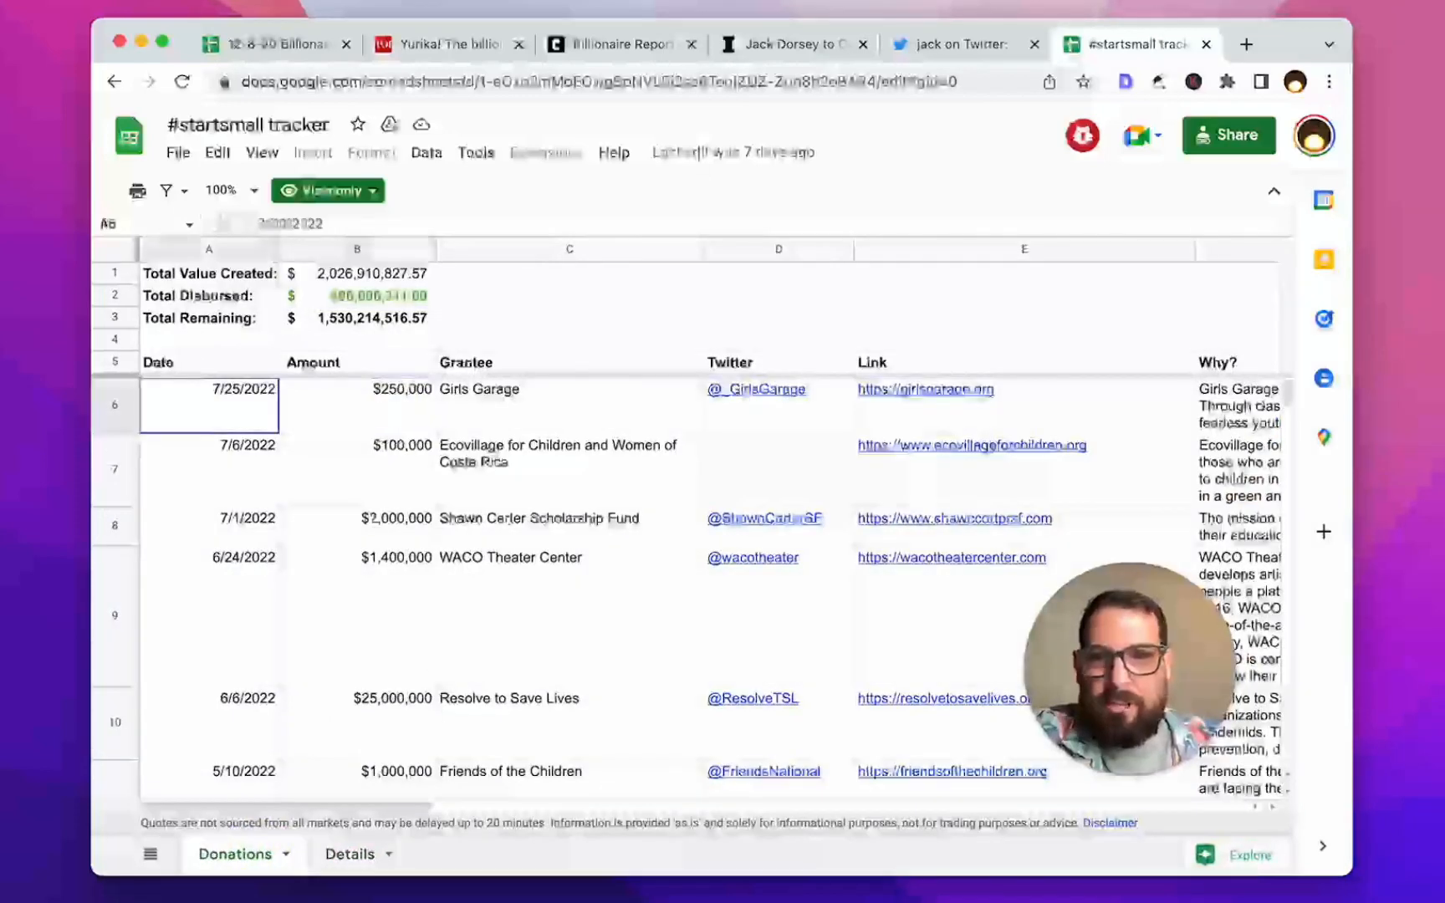
pyautogui.press('Left')
pyautogui.press('Left')
pyautogui.press('Left')
pyautogui.press('Left')
pyautogui.press('Left')
pyautogui.press('Left')
pyautogui.press('Left')
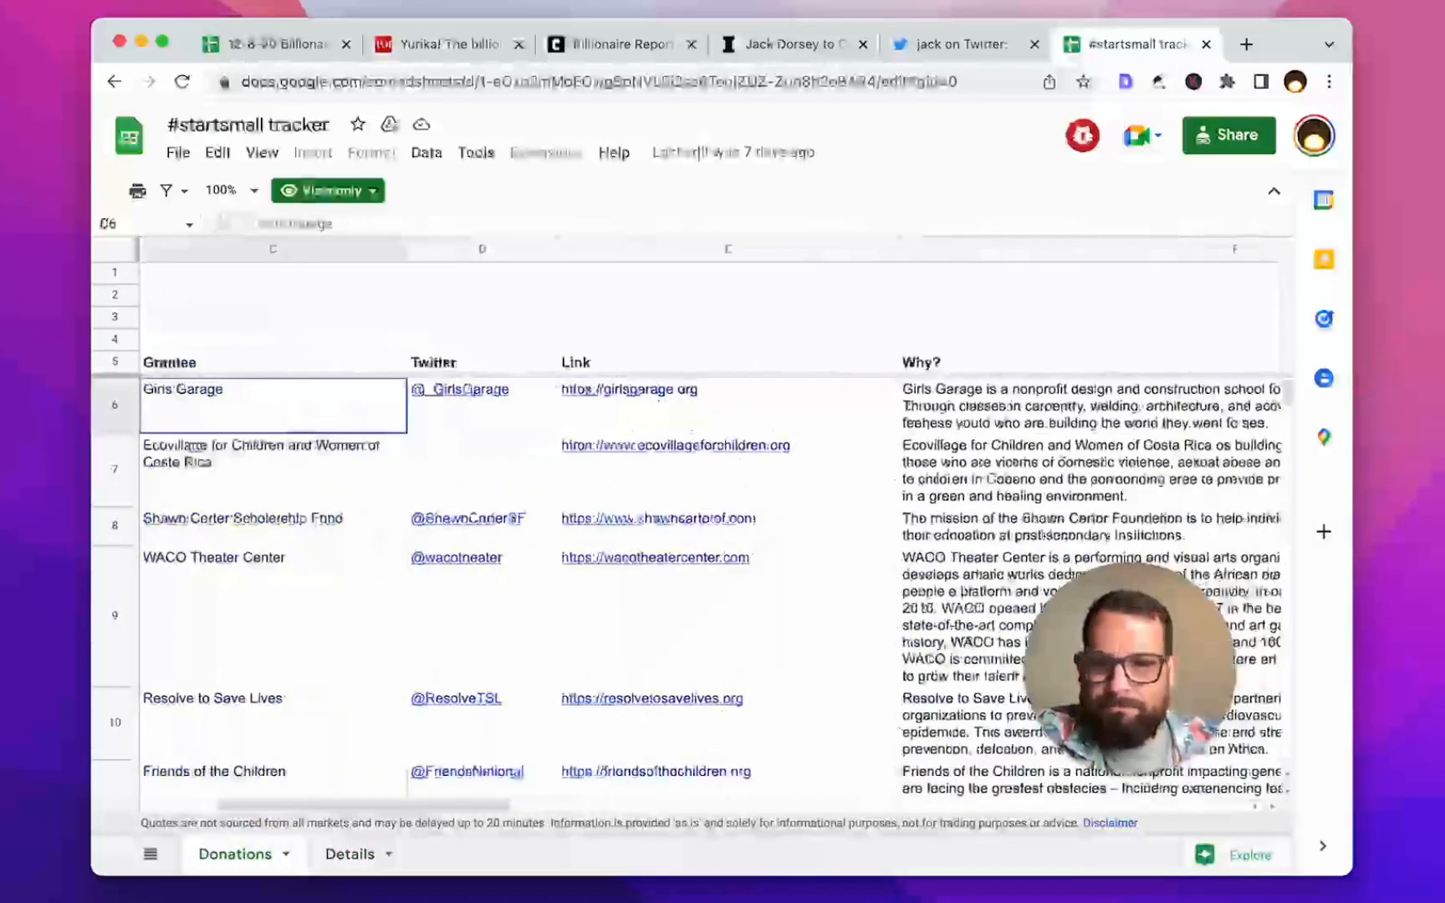
# Step: Find the oldest donation at the end of the Donations list, in row 296
pyautogui.press('super+Down')
pyautogui.press('super+Down')
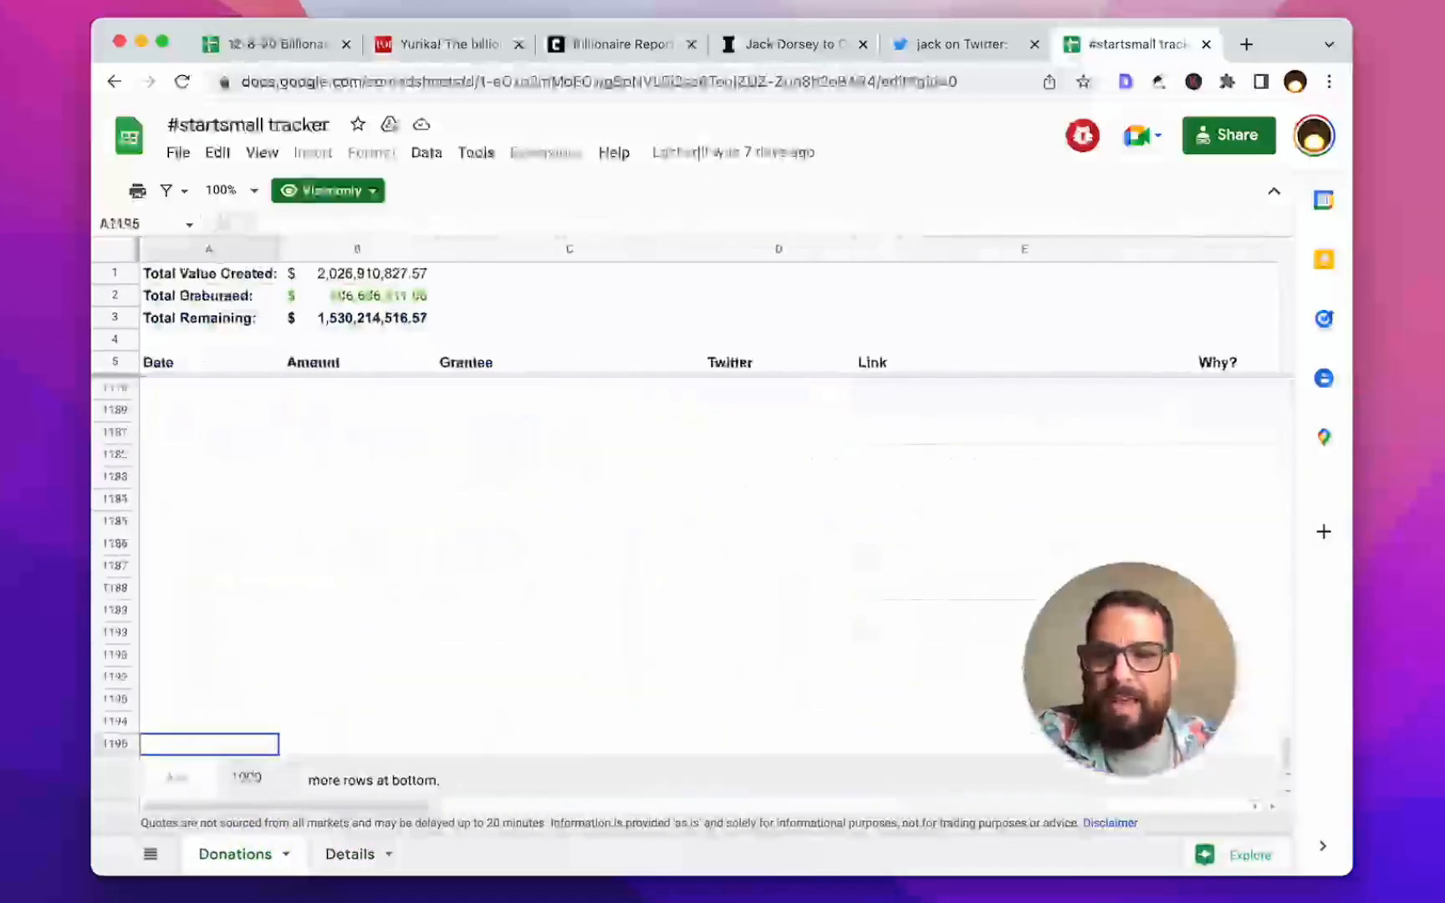
pyautogui.press('super+Up')
pyautogui.press('super+Up')
pyautogui.press('super+Up')
pyautogui.press('Down')
pyautogui.press('Down')
pyautogui.press('Down')
pyautogui.press('super+Down')
pyautogui.press('super+Down')
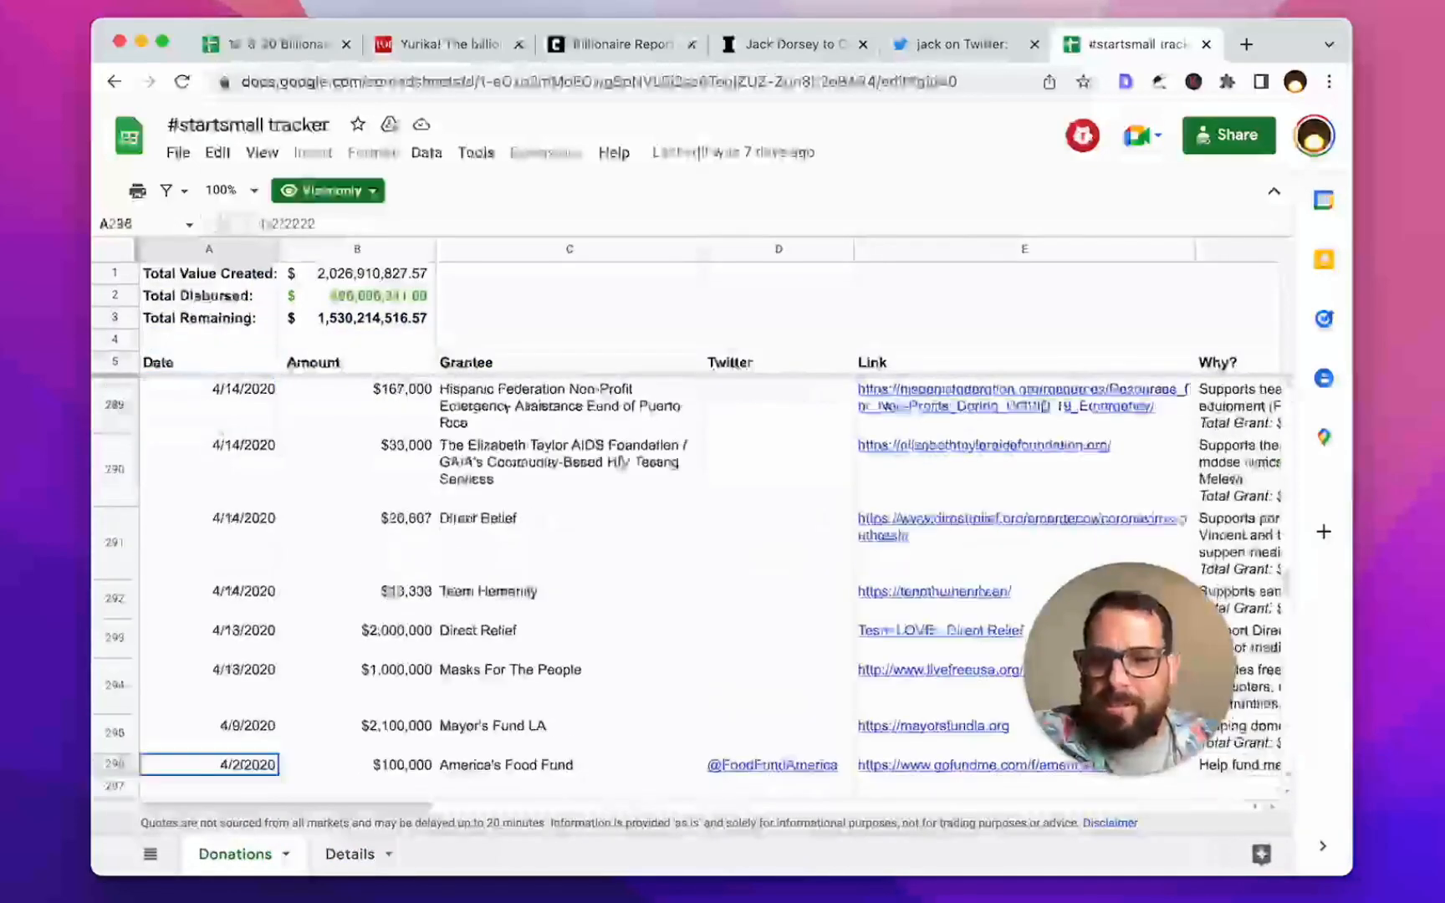
# Step: Examine the dates, amounts and grantees of the April 2020 donations at the end of the list
pyautogui.press('super+Up')
pyautogui.press('Up')
pyautogui.press('Up')
pyautogui.press('Up')
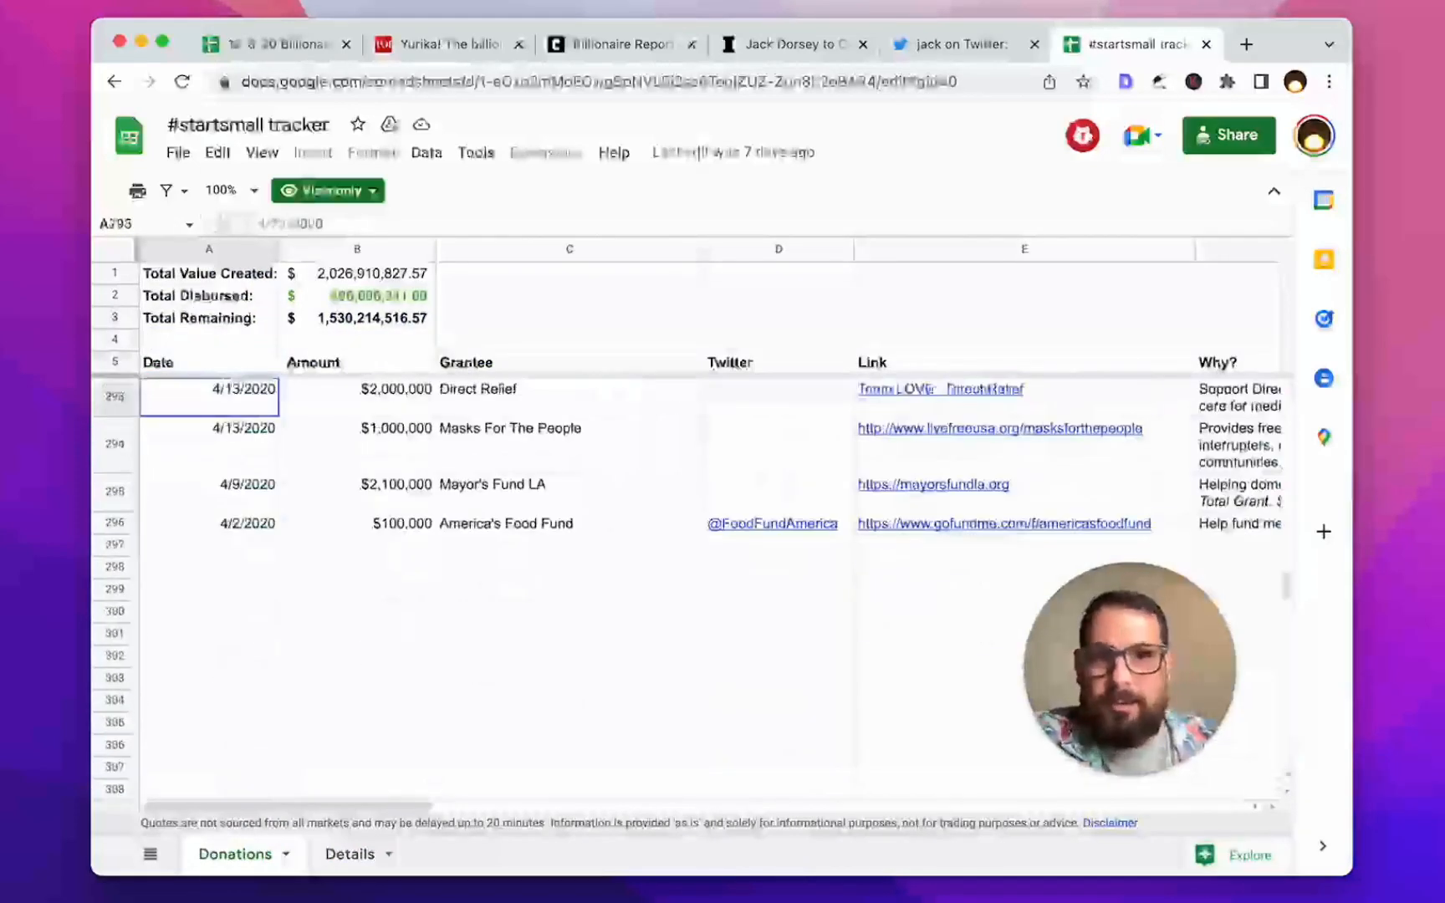
pyautogui.press('Down')
pyautogui.press('Down')
pyautogui.press('Right')
pyautogui.scroll(6, 421, 436)
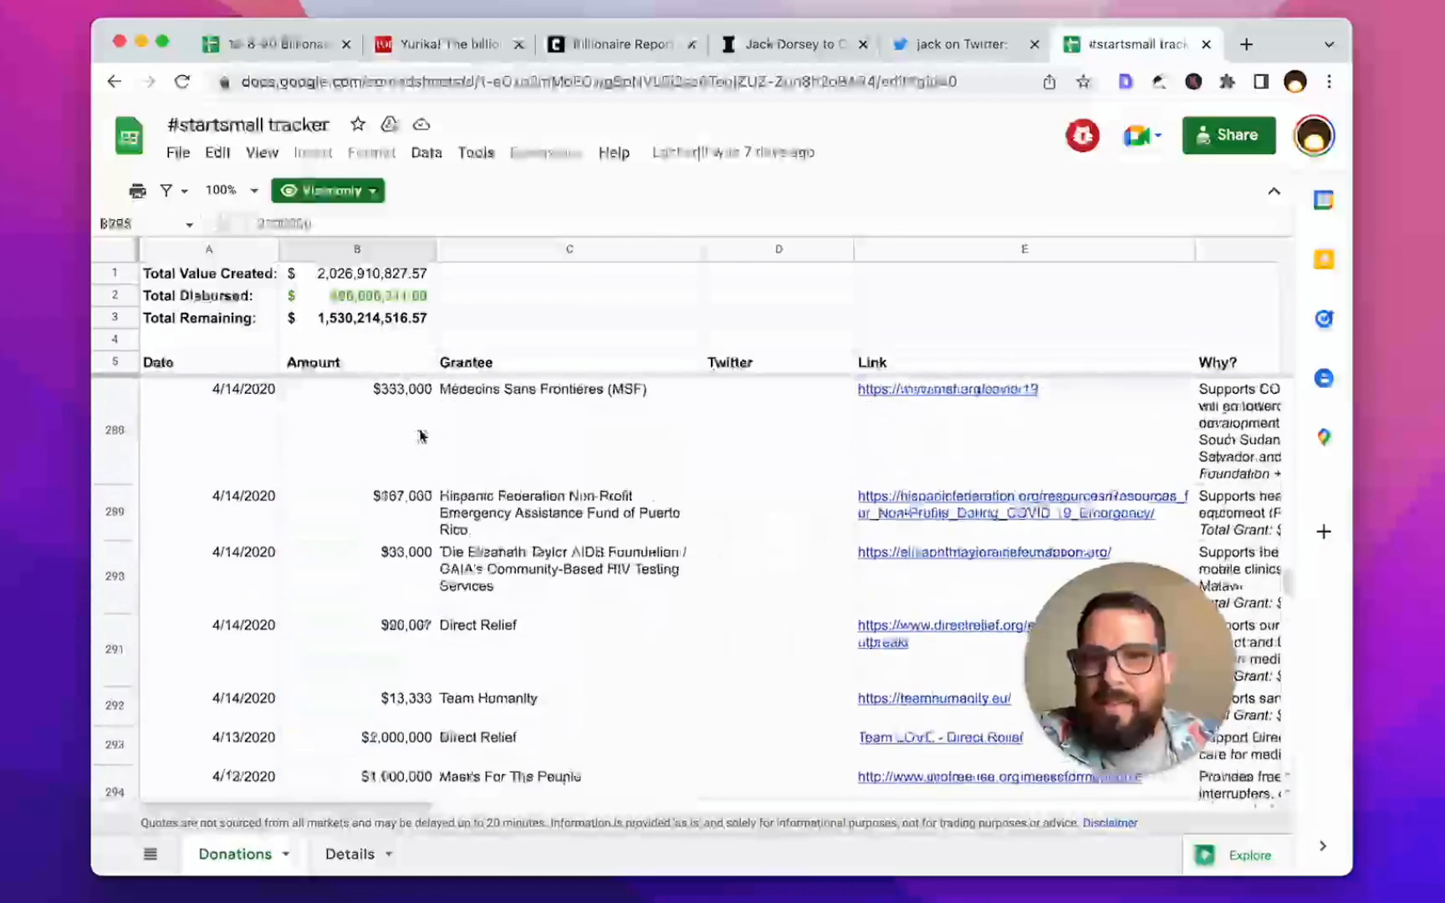
# Step: Revisit Jack Dorsey's $1B #startsmall tweet on Twitter and return to the Donations sheet of the tracker
pyautogui.click(962, 43)
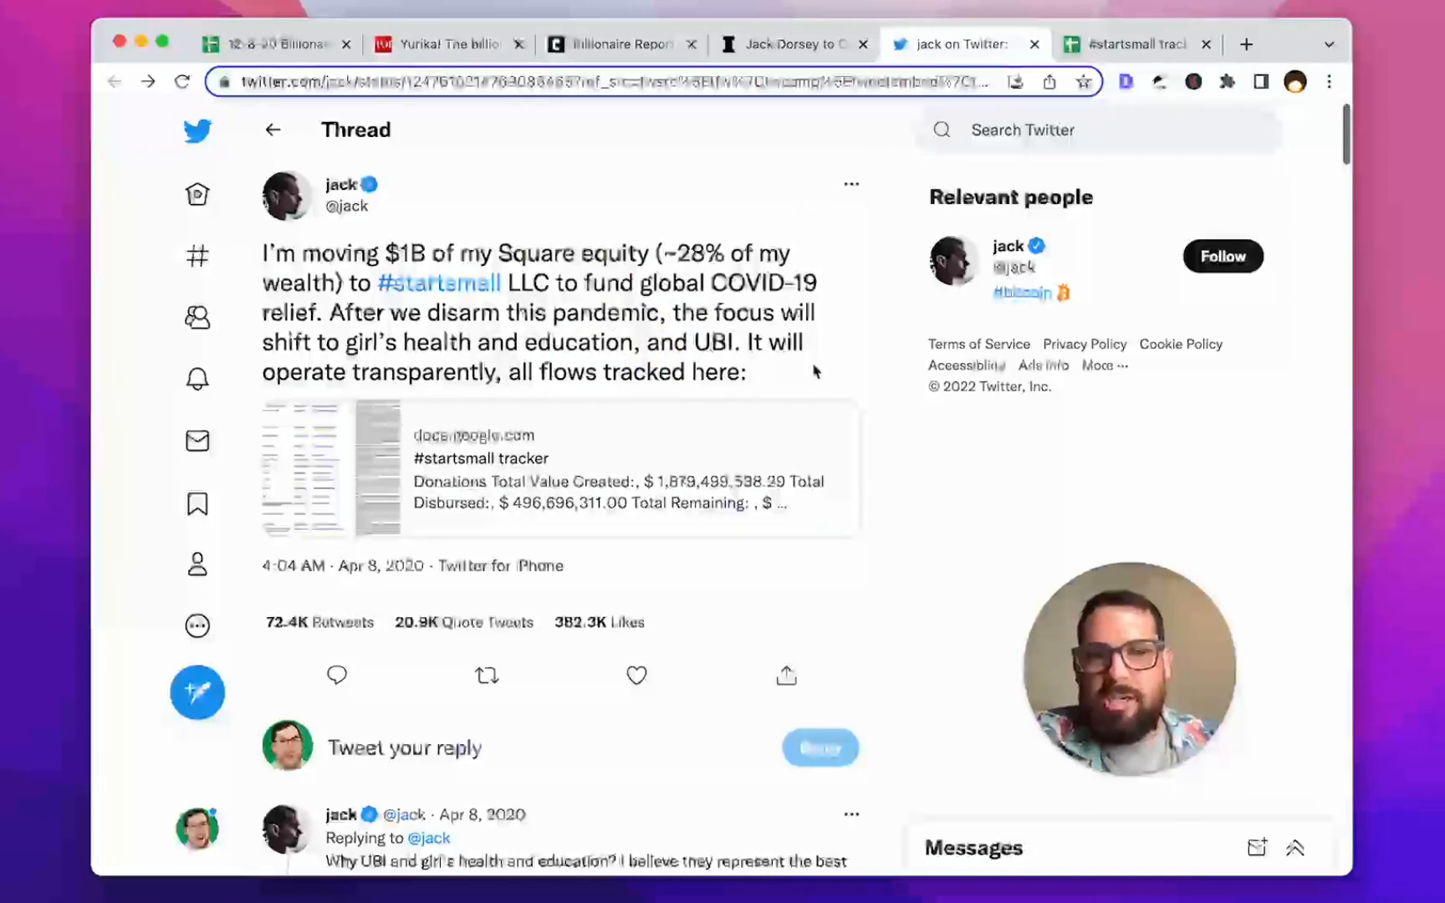
pyautogui.click(1099, 48)
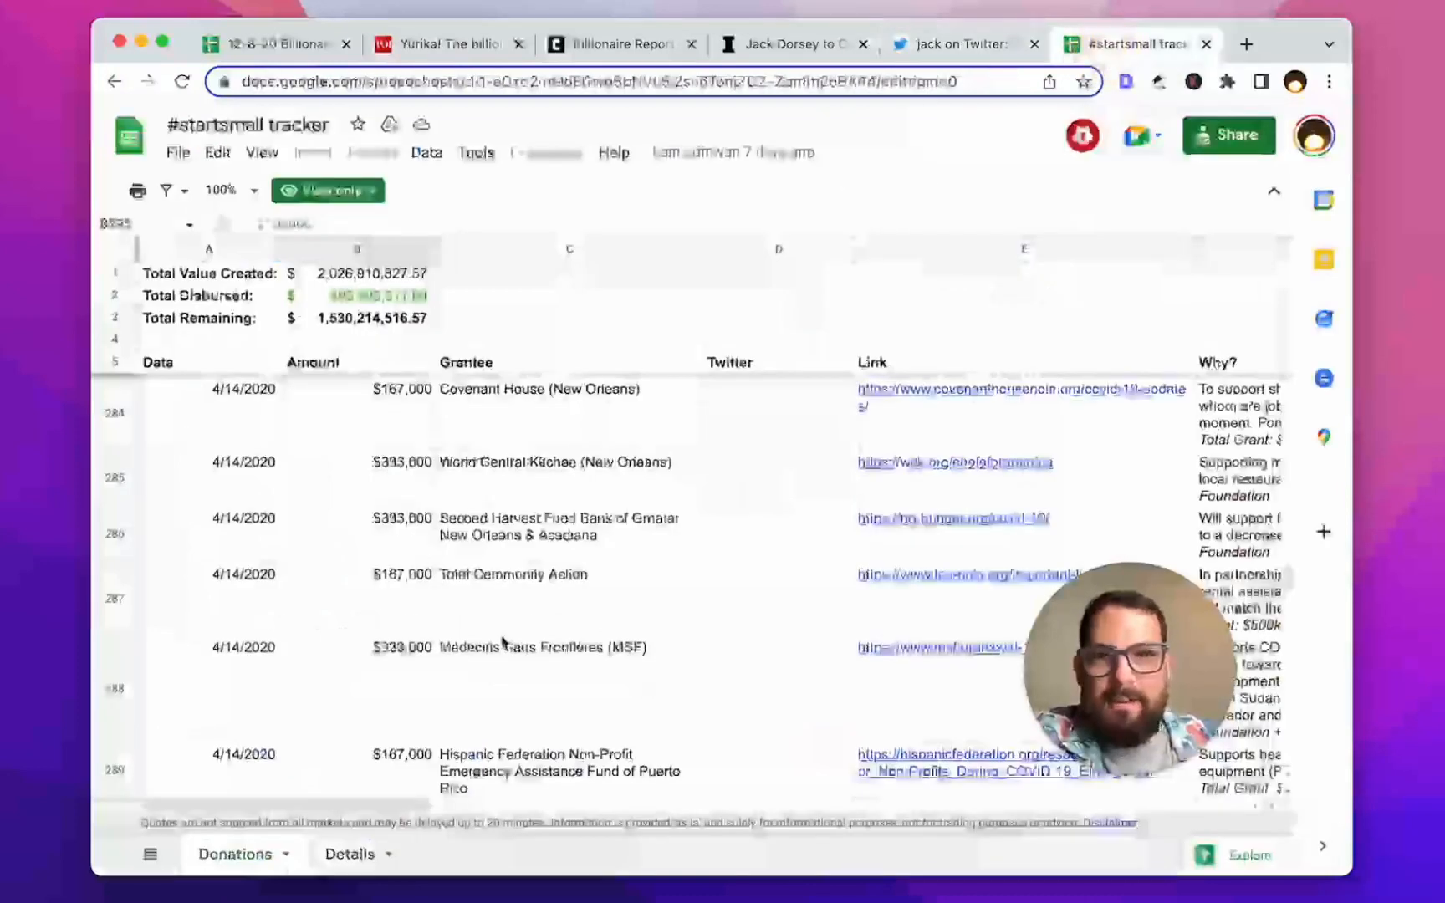
pyautogui.click(343, 426)
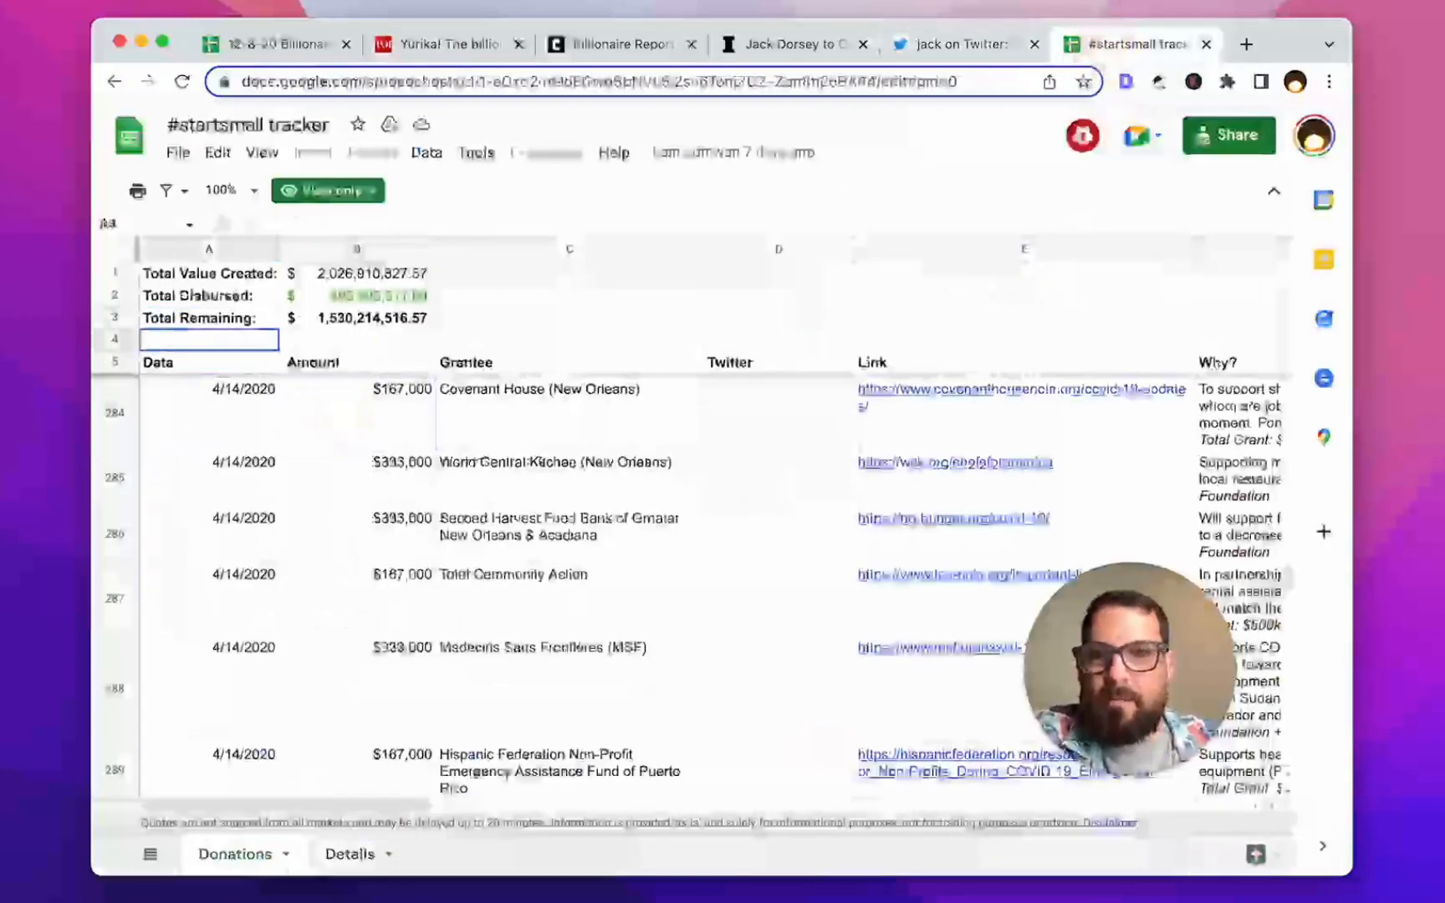
# Step: Select the Grantee column from C6 to the last entry to count the donations, and return to A6
pyautogui.press('Down')
pyautogui.press('Right')
pyautogui.press('Right')
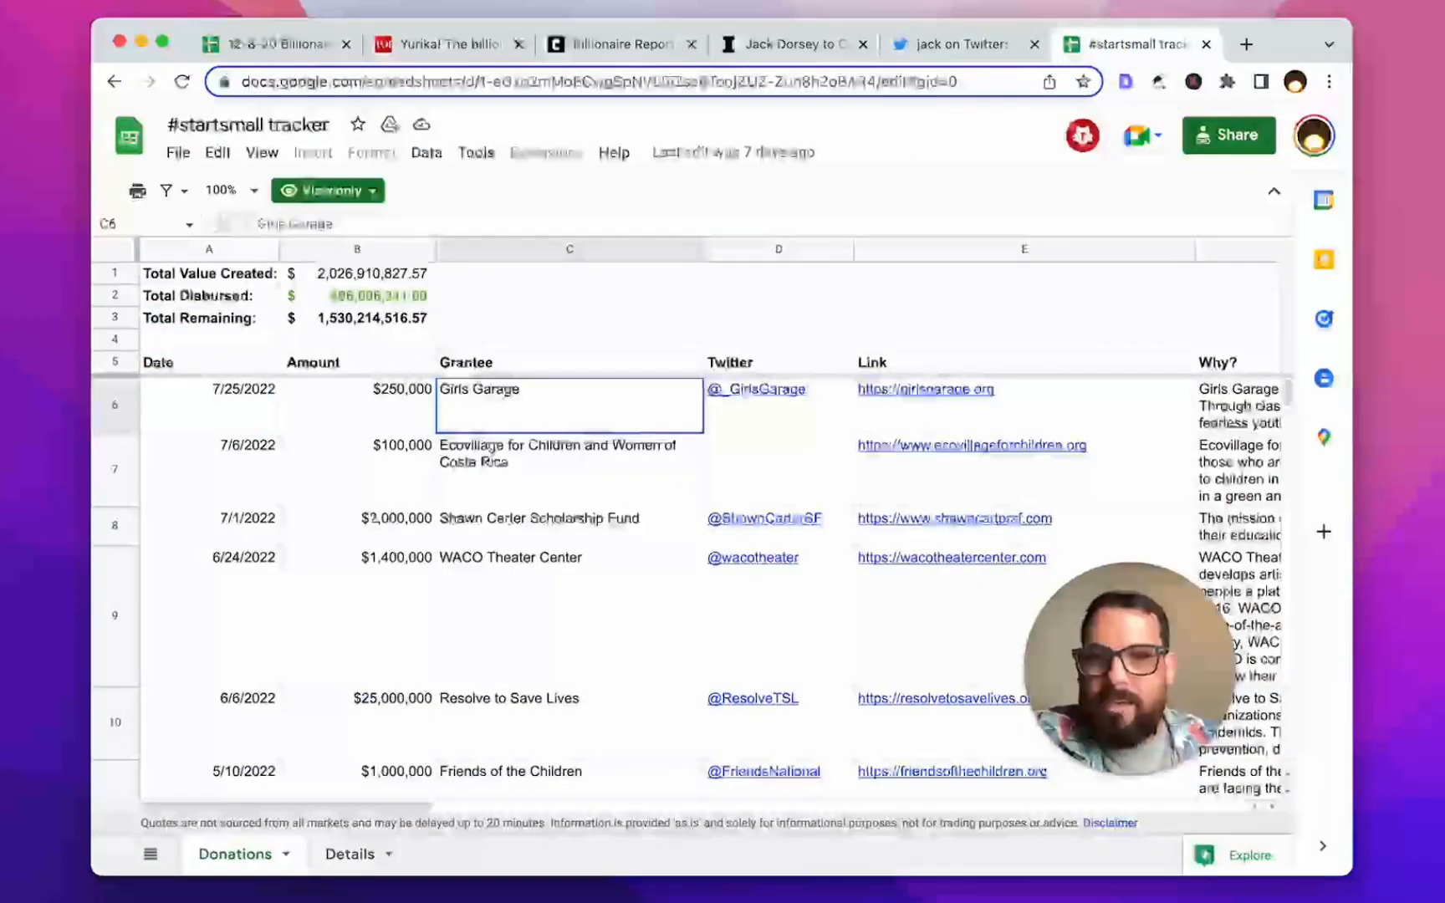
pyautogui.press('super+shift+Down')
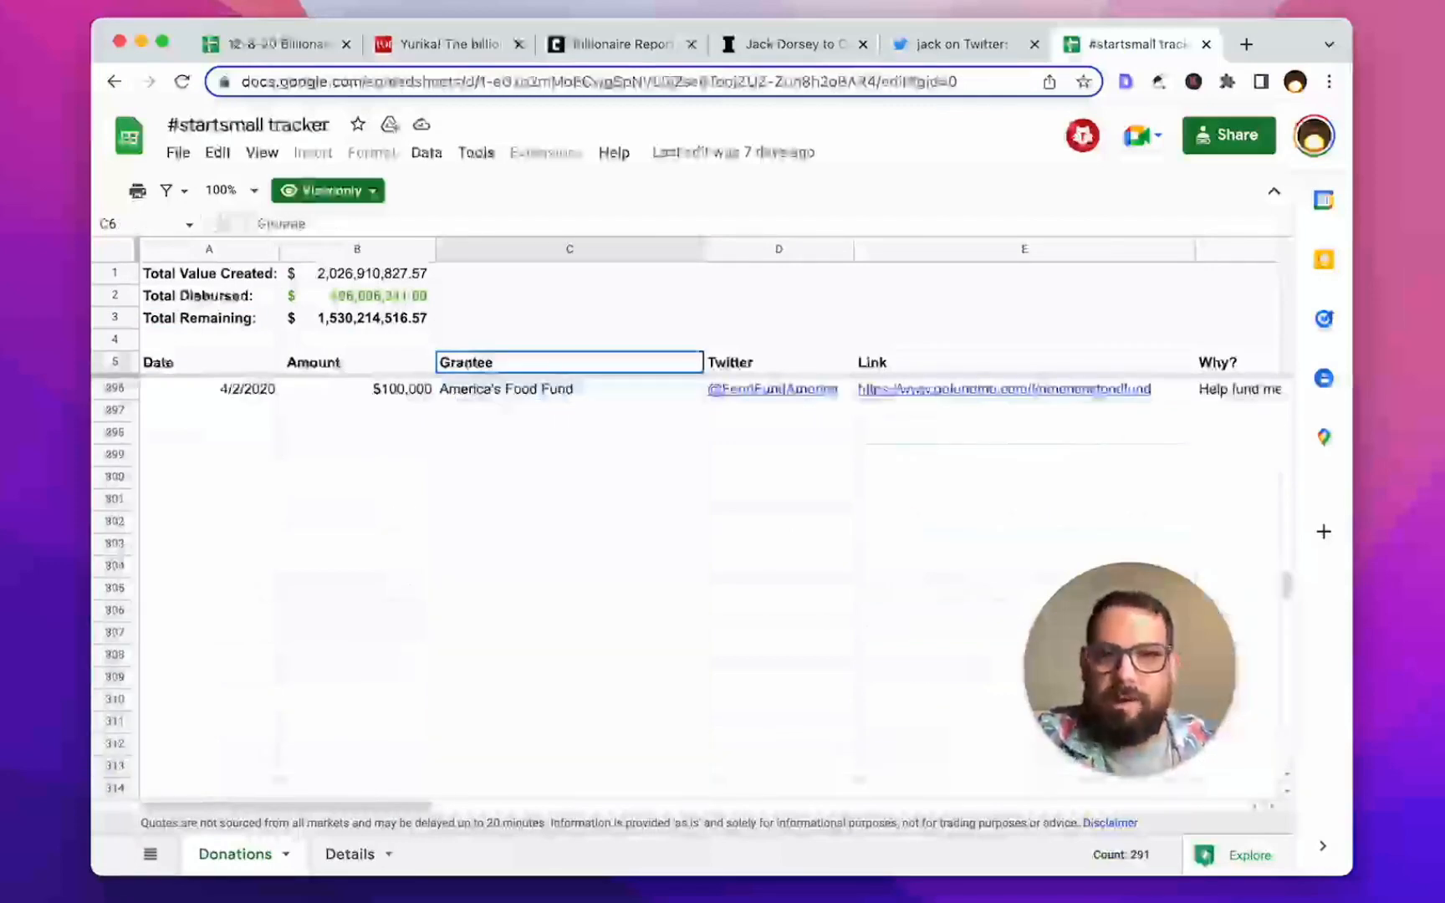
pyautogui.press('super+shift+Up')
pyautogui.press('Left')
pyautogui.press('Left')
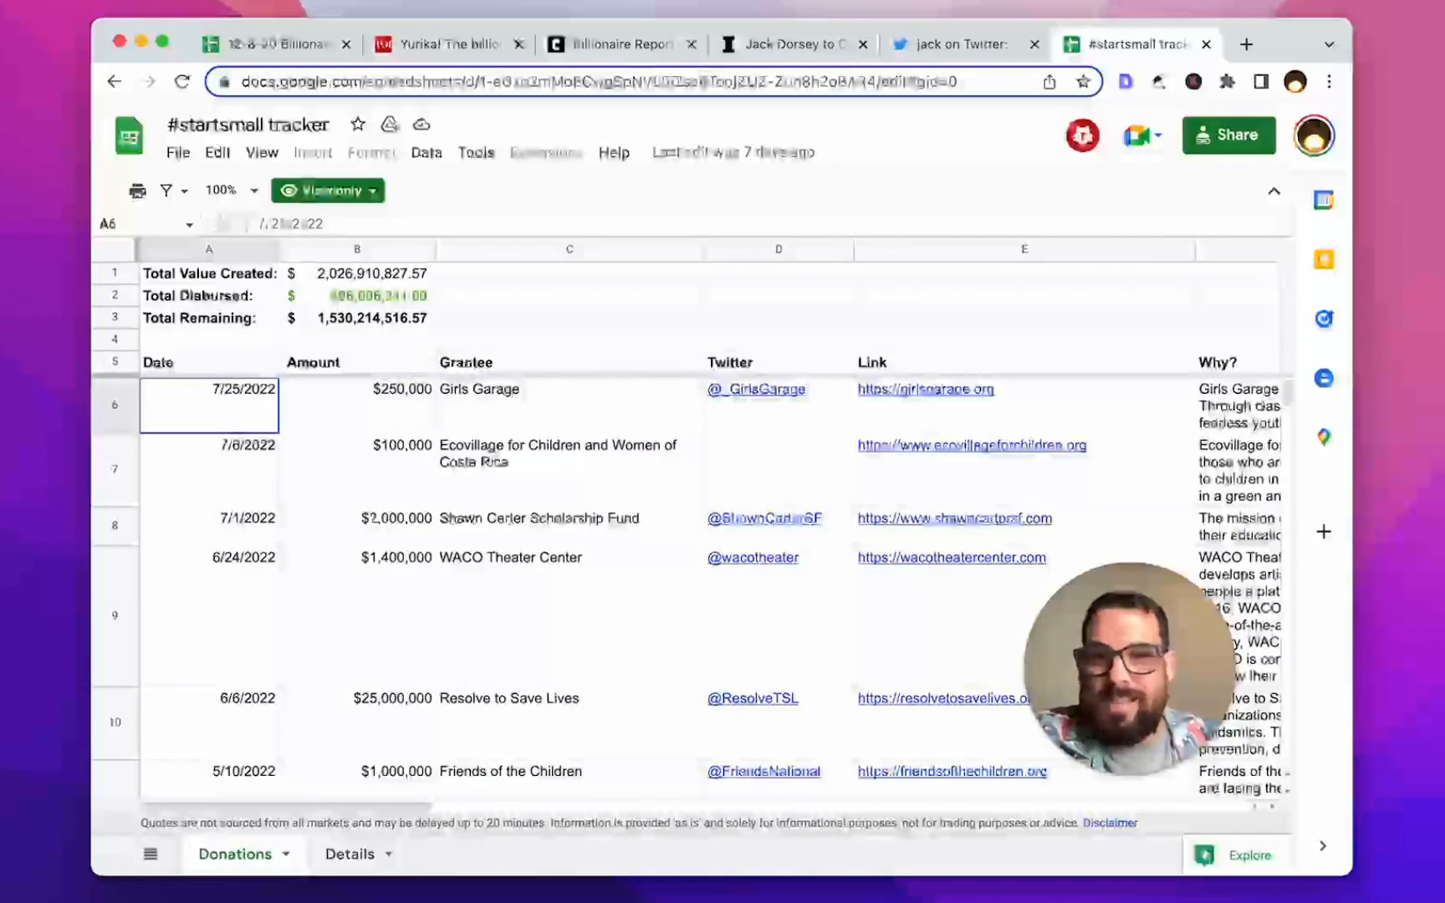
# Step: Read through the most recent grantees in column C, from Girls Garage down to REFORM Alliance
pyautogui.press('Down')
pyautogui.press('Up')
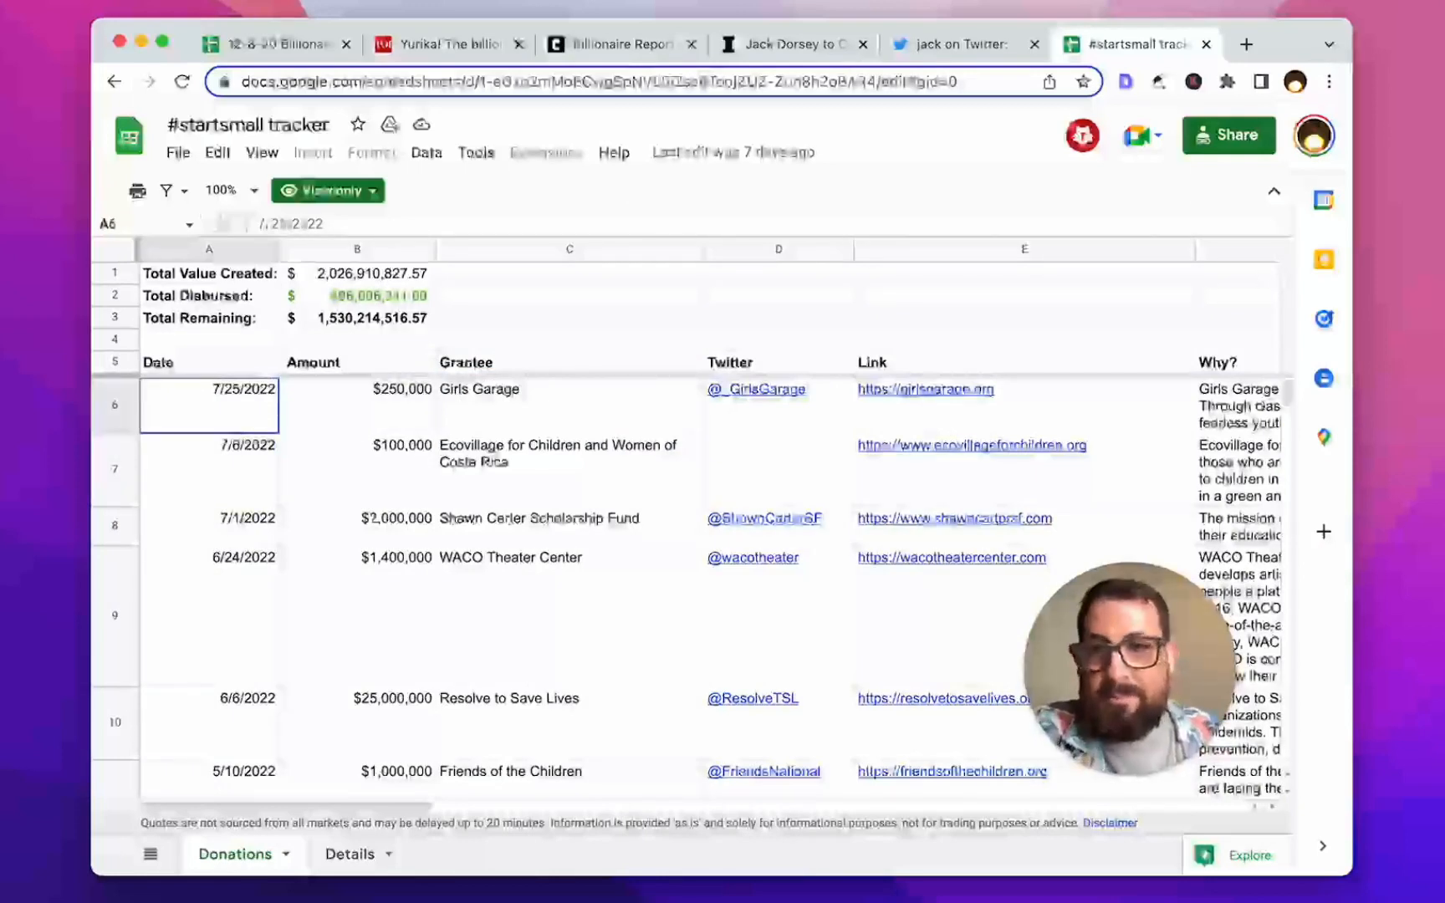
pyautogui.press('Right')
pyautogui.press('Right')
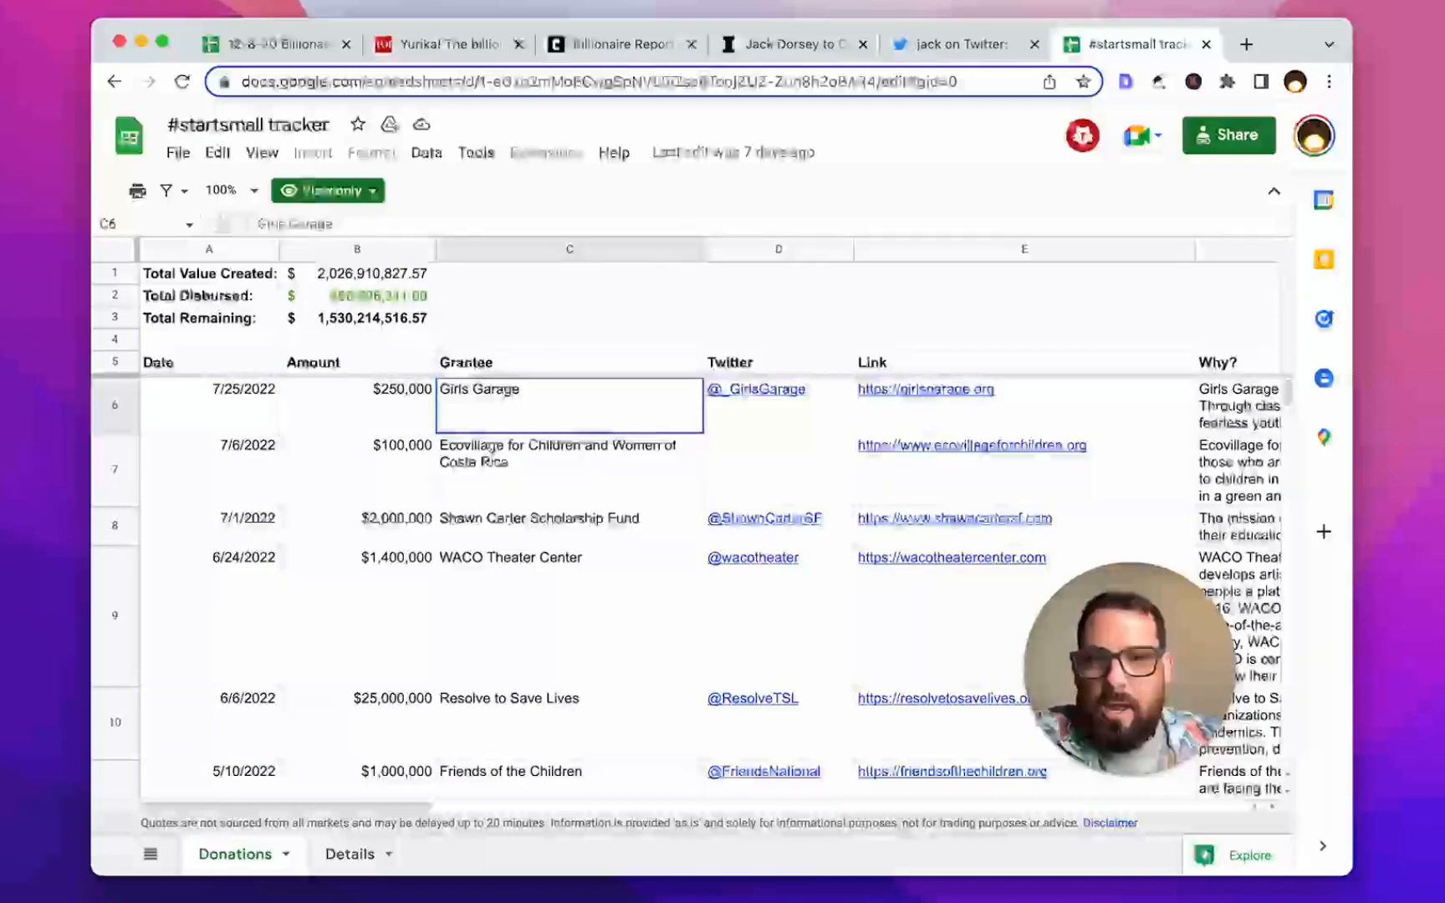
pyautogui.press('Down')
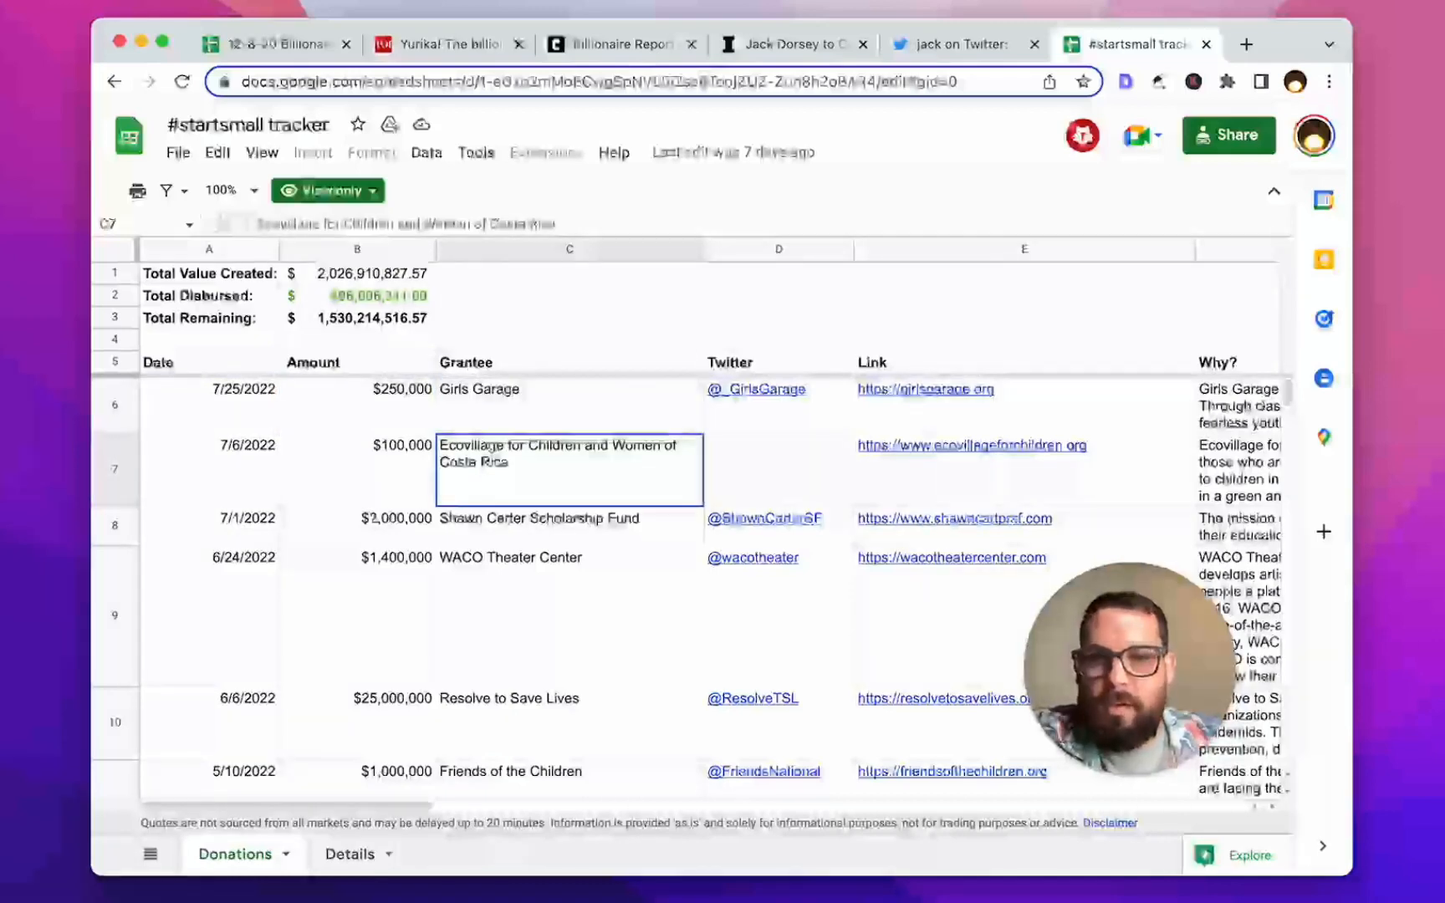
pyautogui.press('Down')
pyautogui.press('Down')
pyautogui.press('Down')
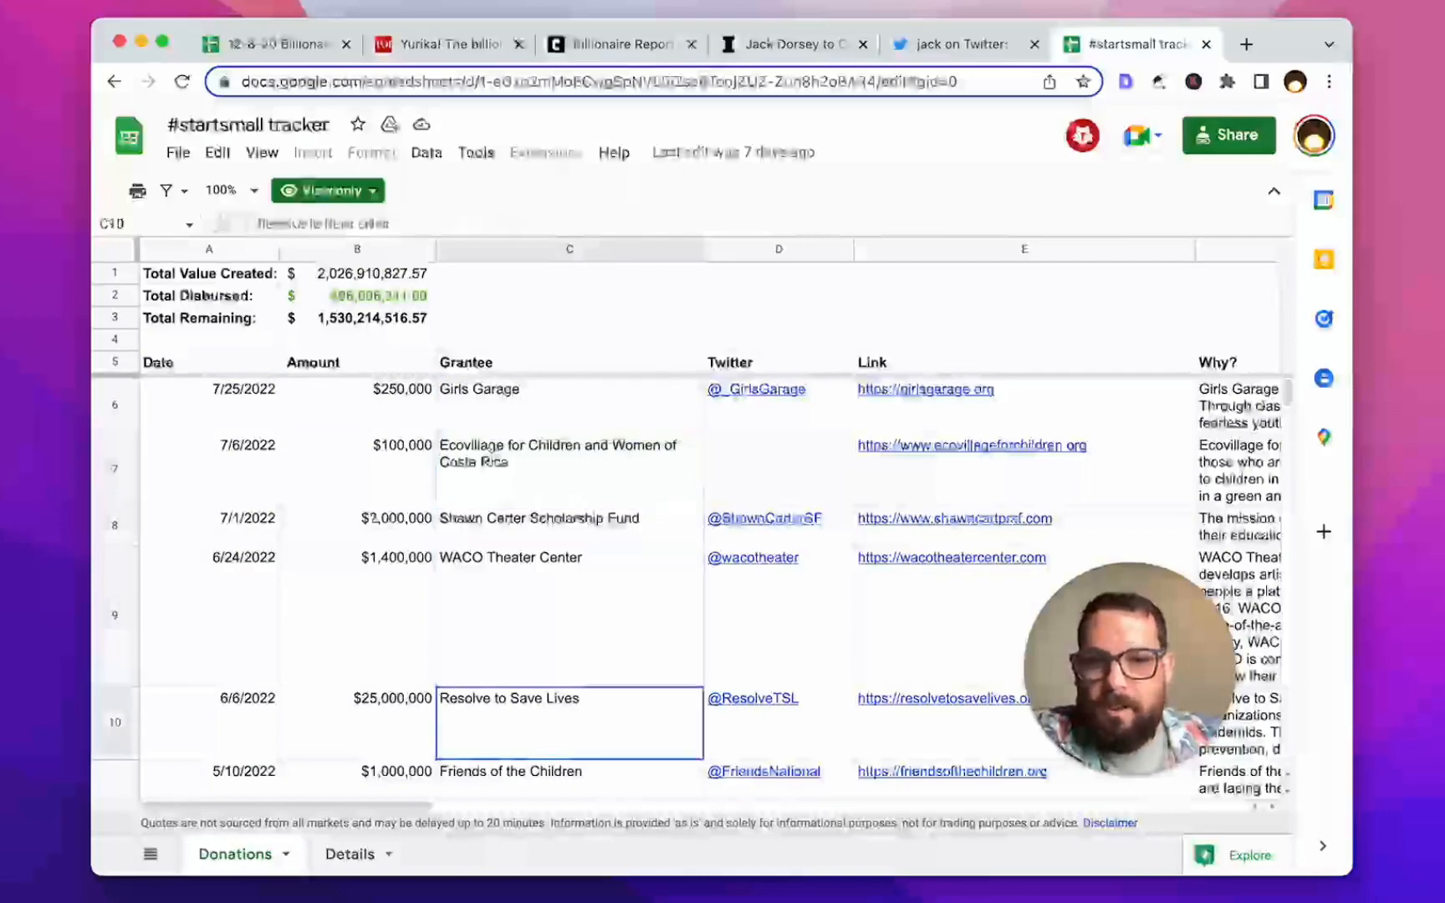
pyautogui.press('Down')
pyautogui.press('Down')
pyautogui.press('Down')
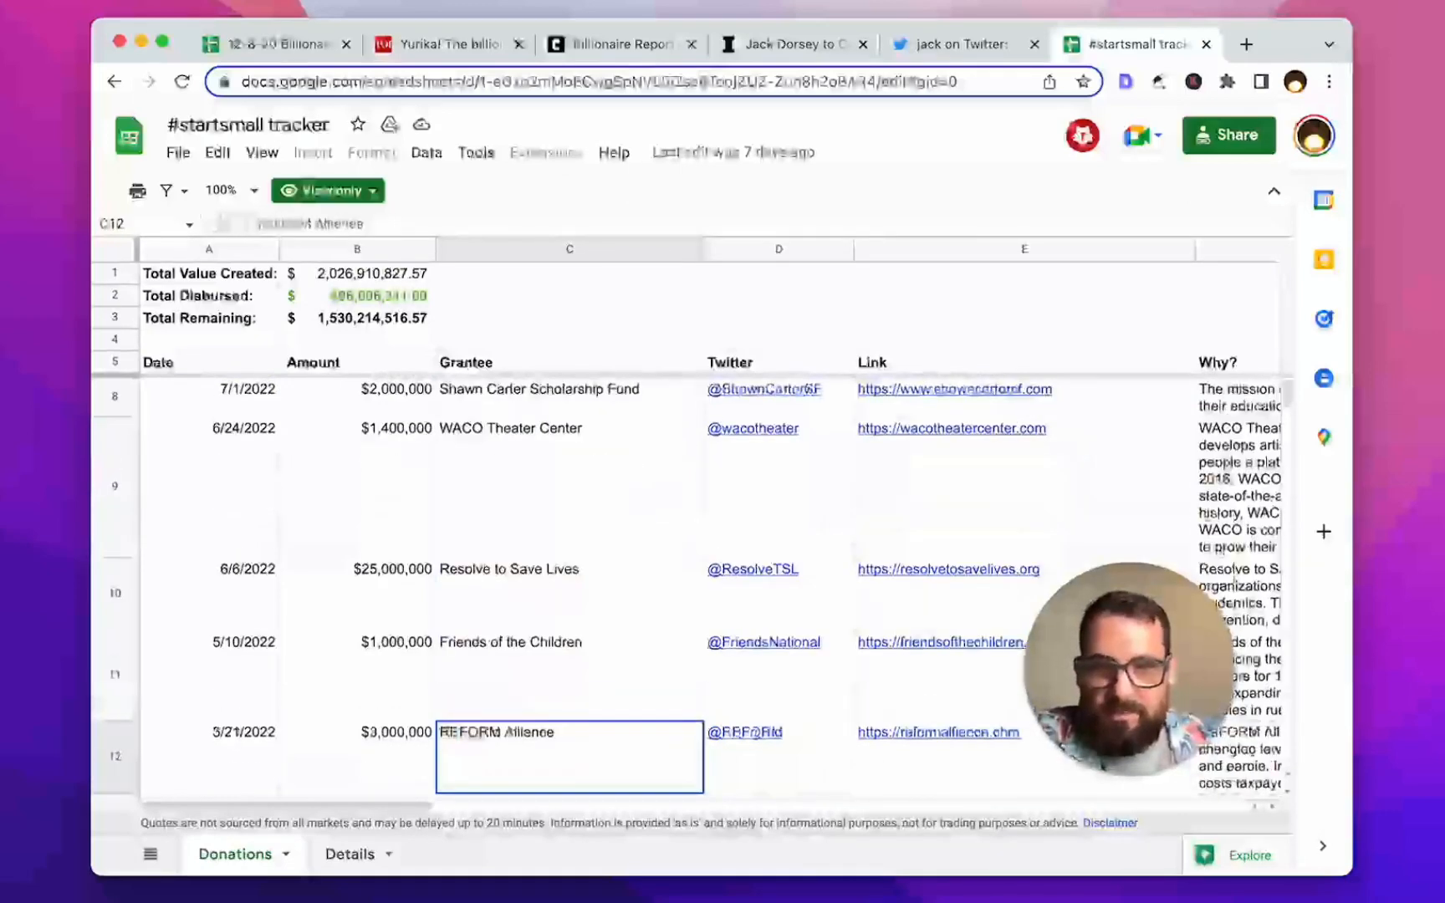
pyautogui.press('Up')
pyautogui.press('Up')
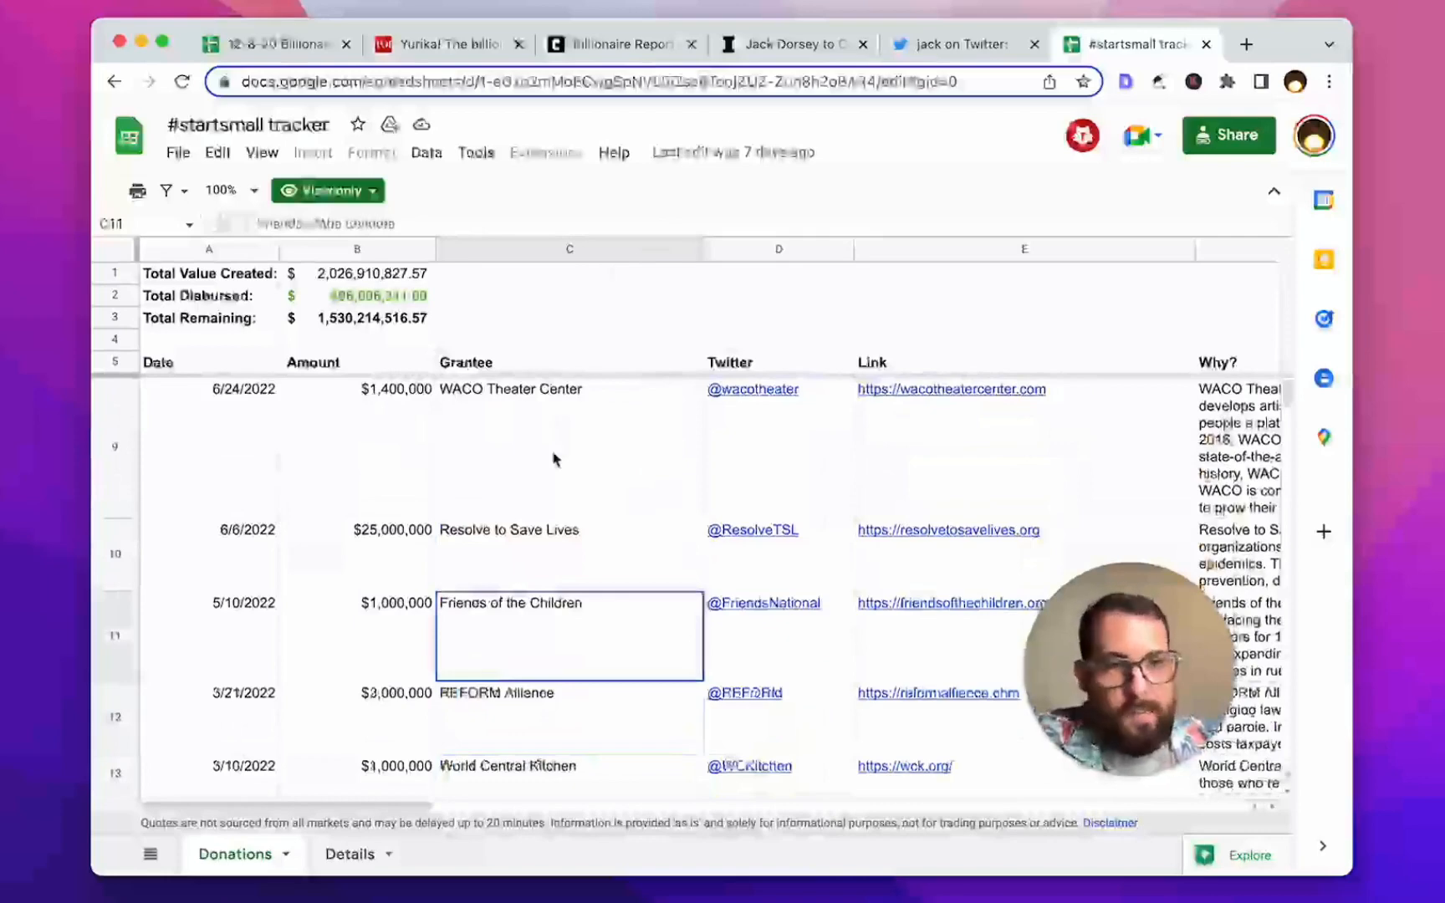
# Step: Recheck the #startsmall tweet, and select the grantees from WACO Theater Center down in the Donations sheet to count them
pyautogui.click(962, 44)
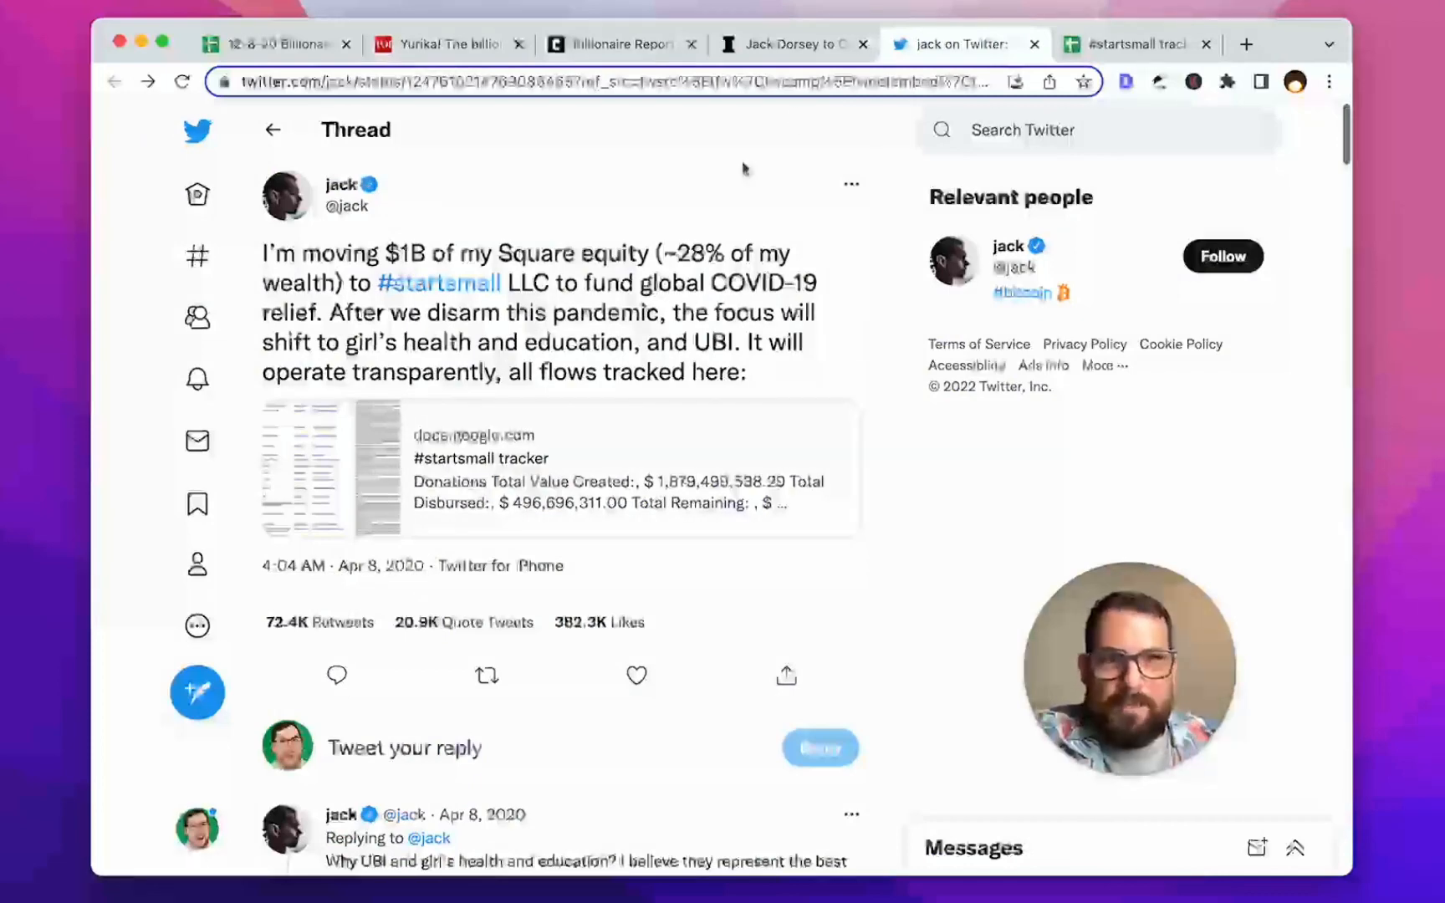
pyautogui.click(1111, 46)
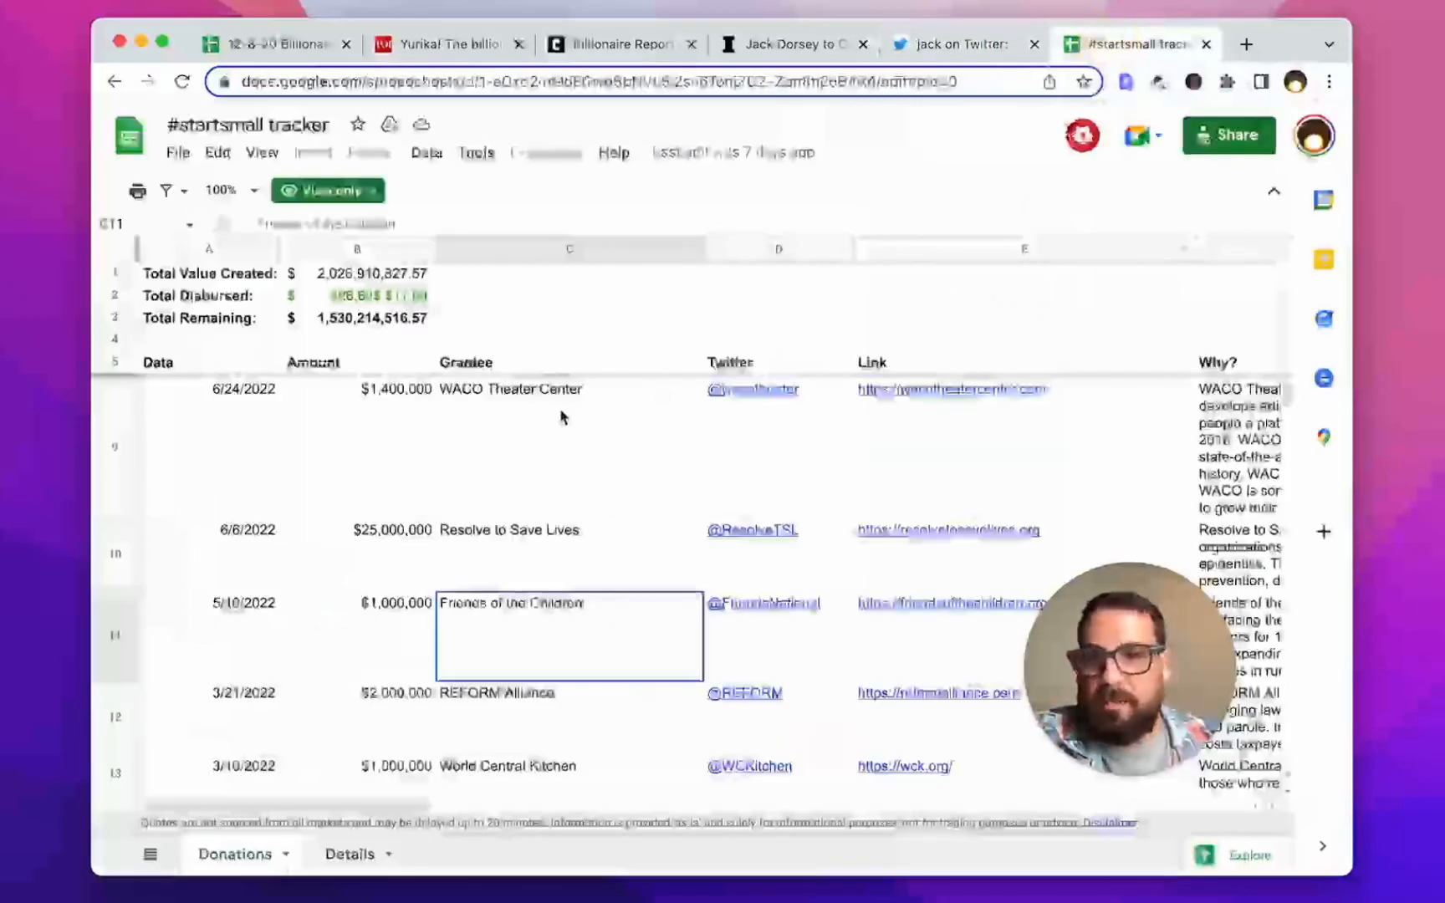
pyautogui.click(558, 416)
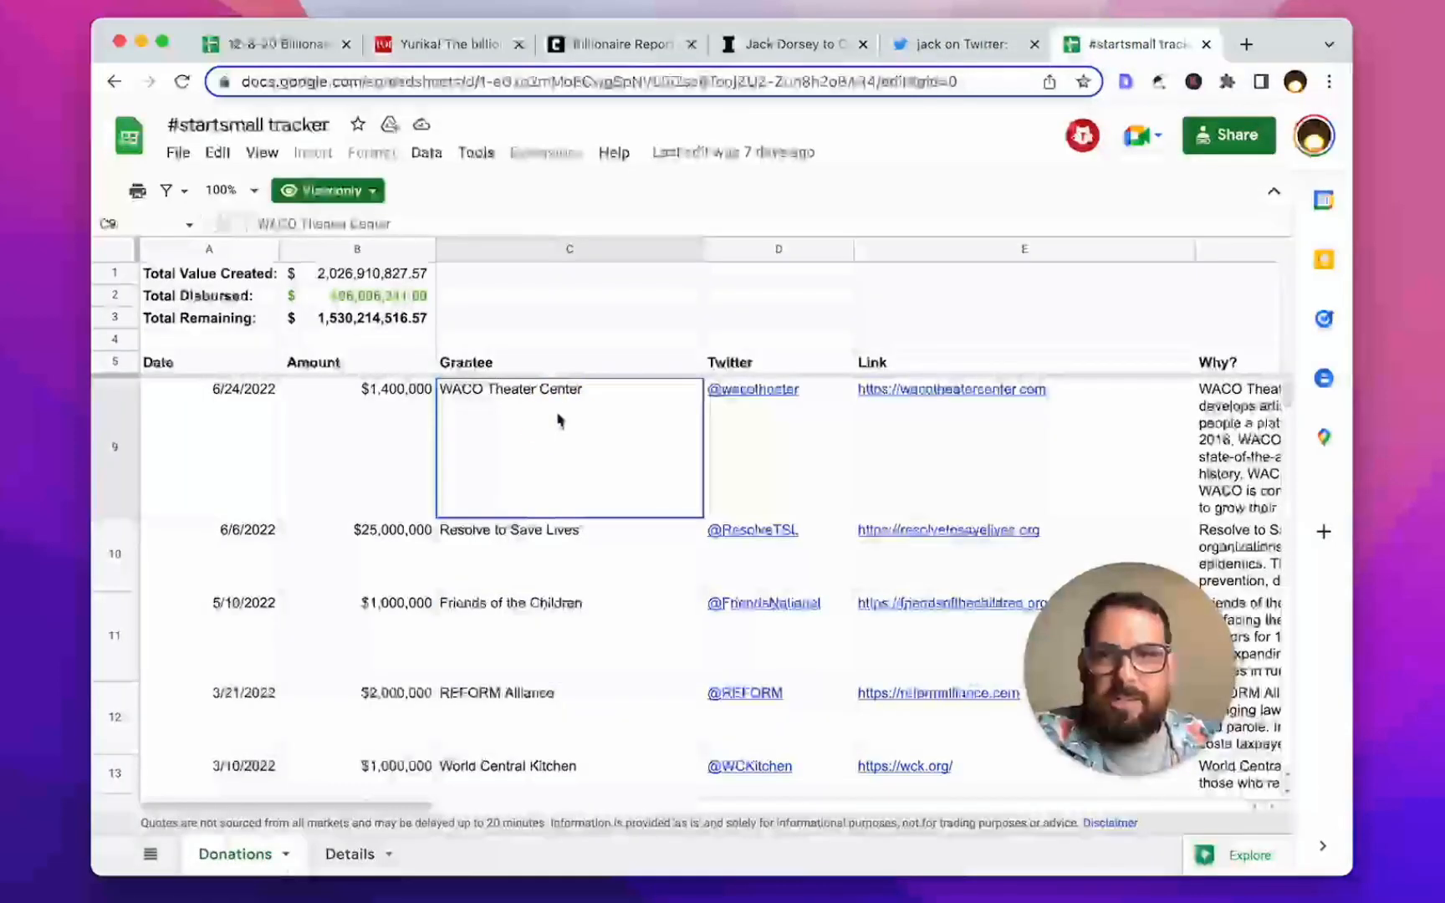
pyautogui.press('super+shift+Down')
pyautogui.press('Up')
pyautogui.press('Up')
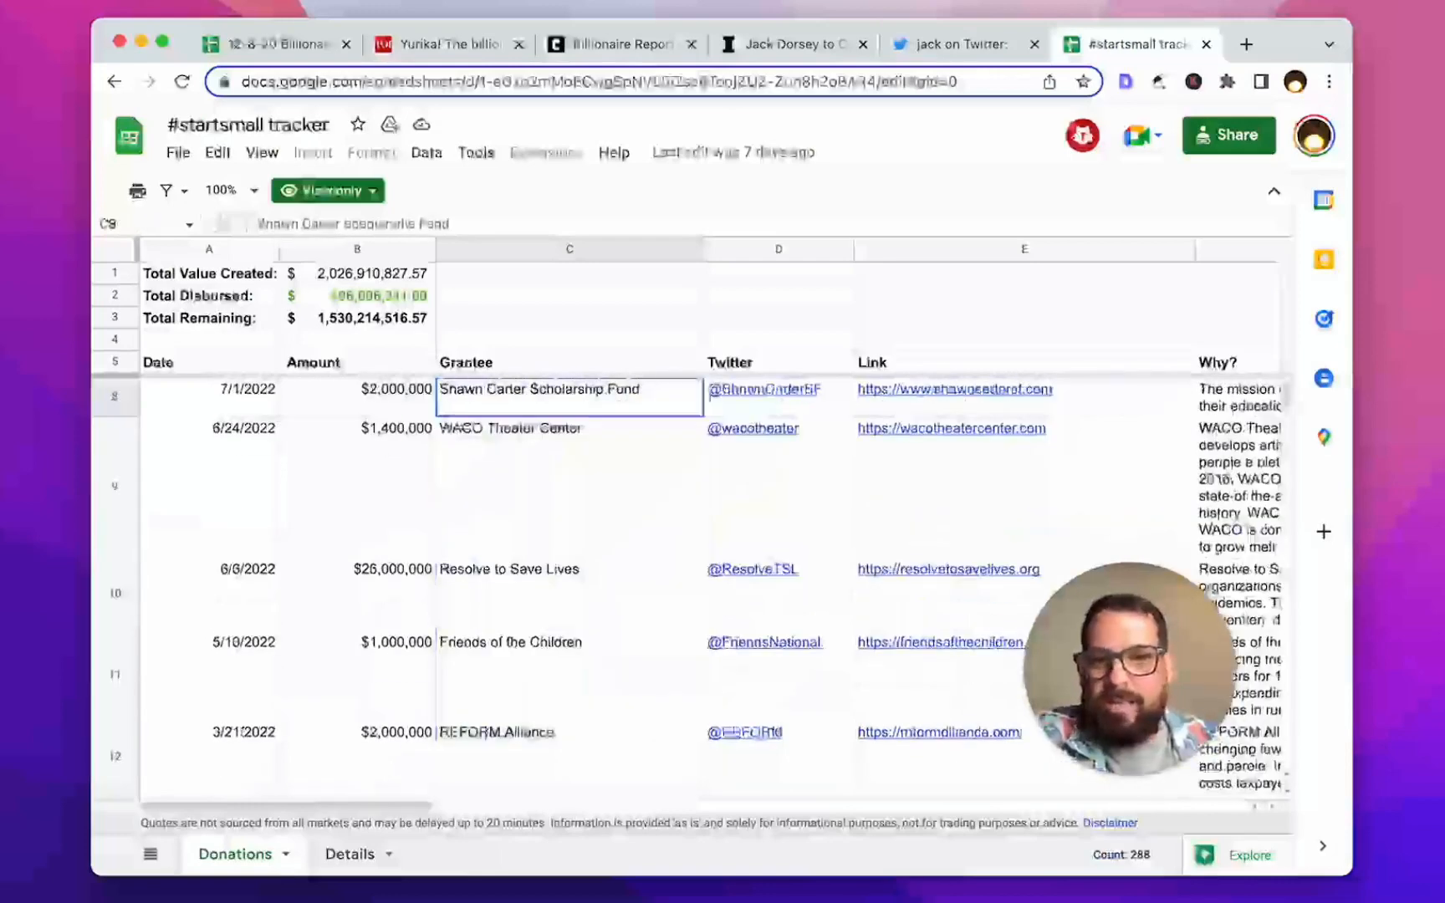
pyautogui.press('Down')
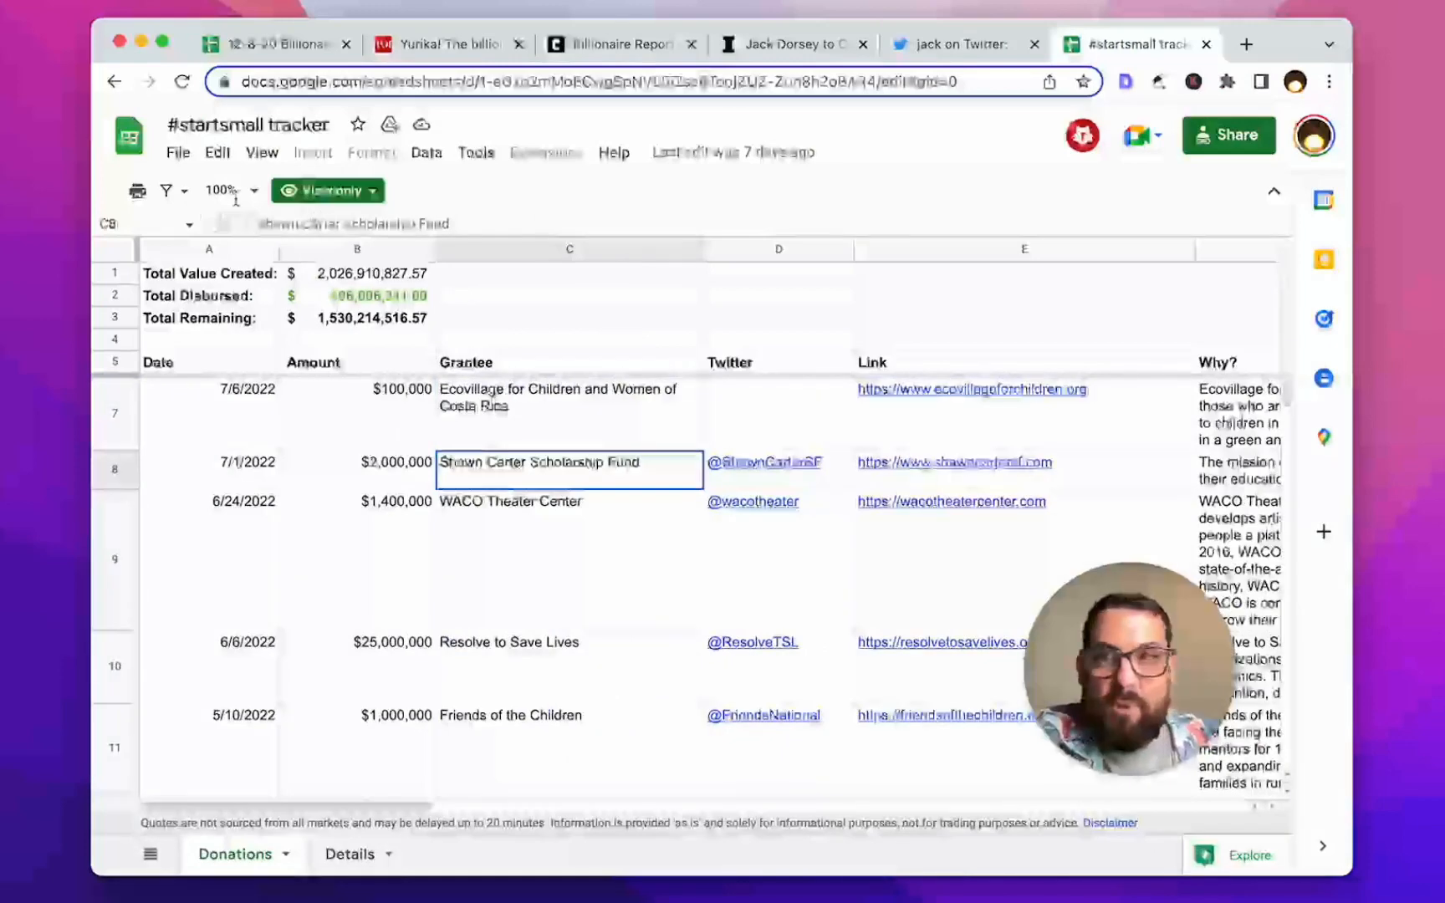
# Step: Make a personal copy of the #startsmall tracker in My Drive, keeping the suggested name
pyautogui.click(177, 152)
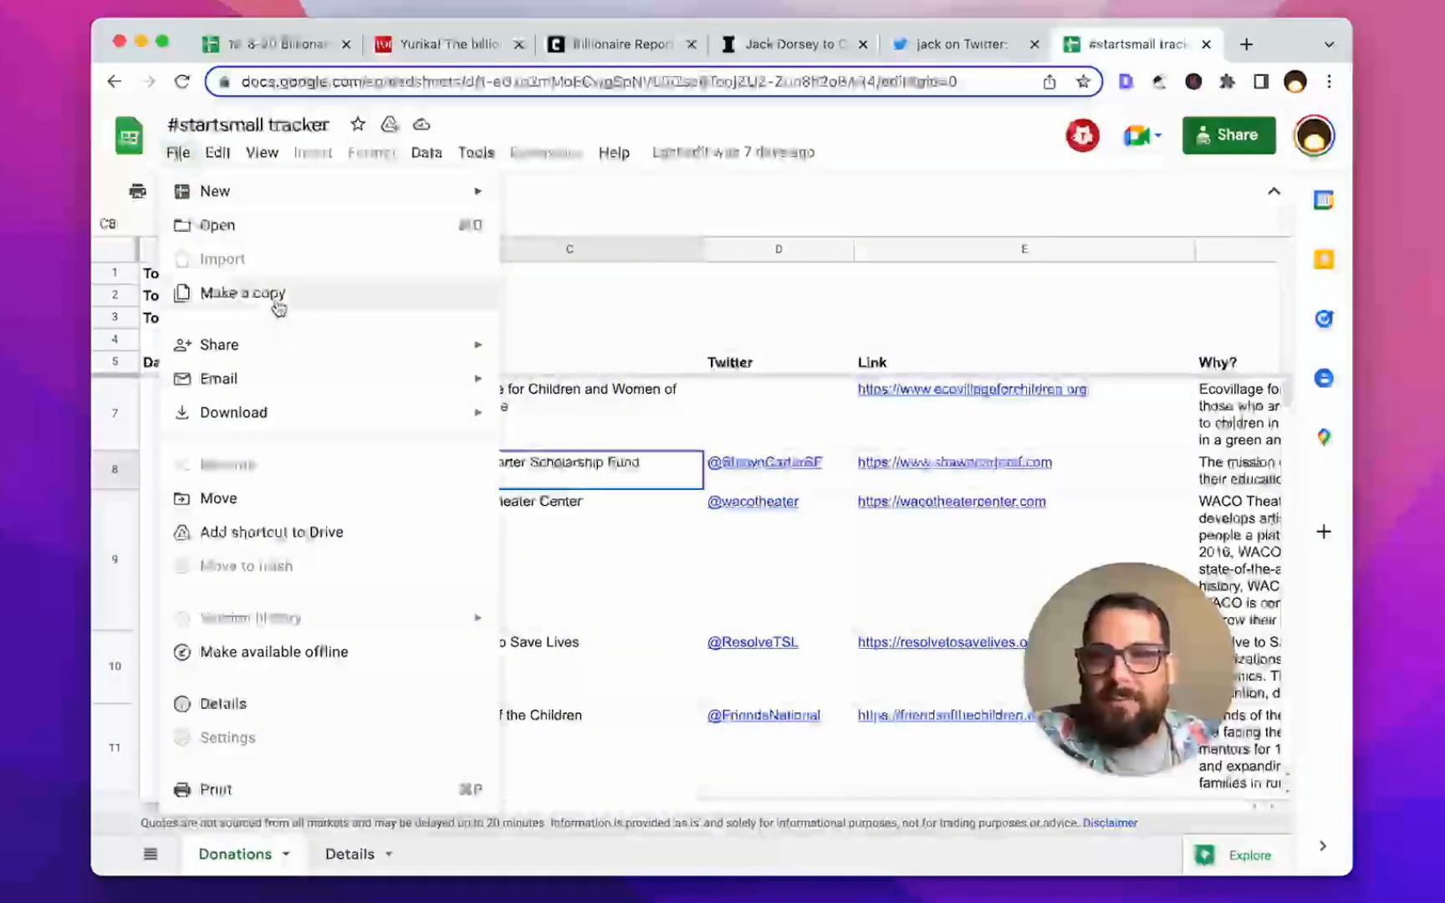
pyautogui.click(251, 295)
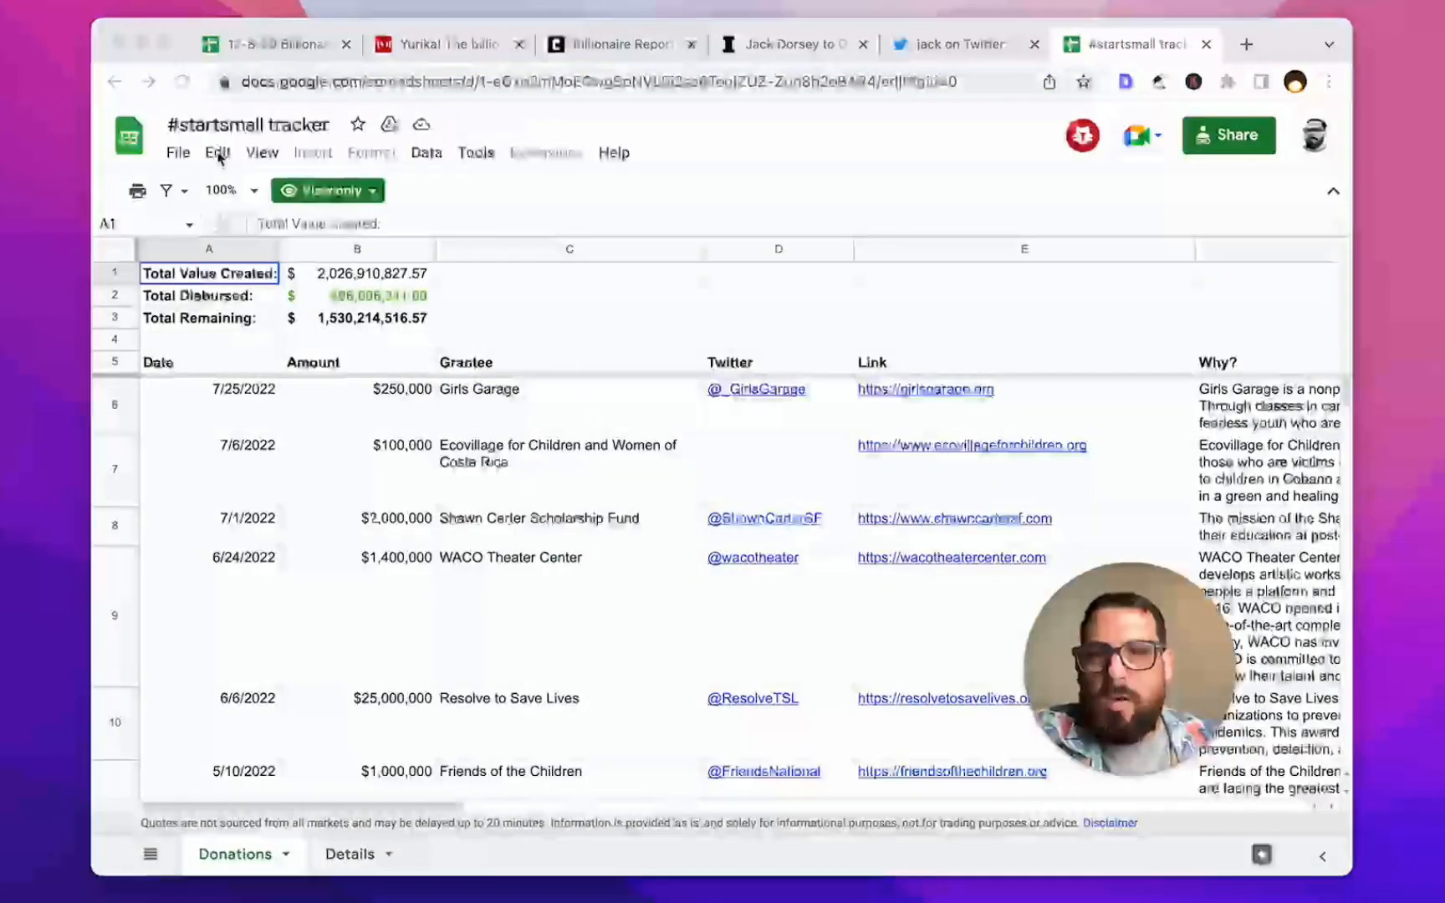
pyautogui.click(179, 153)
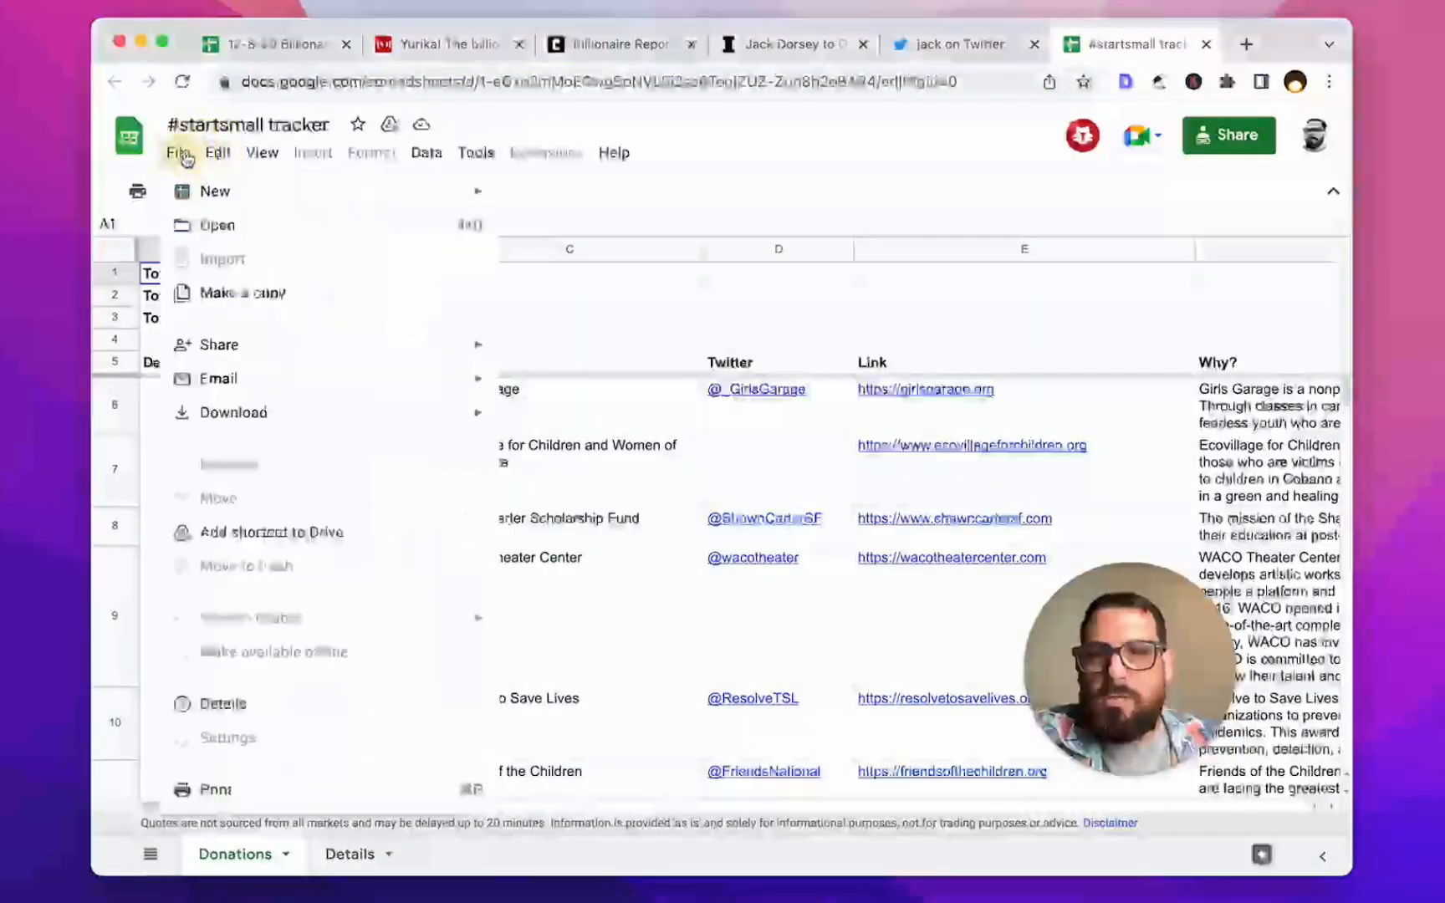
pyautogui.click(233, 295)
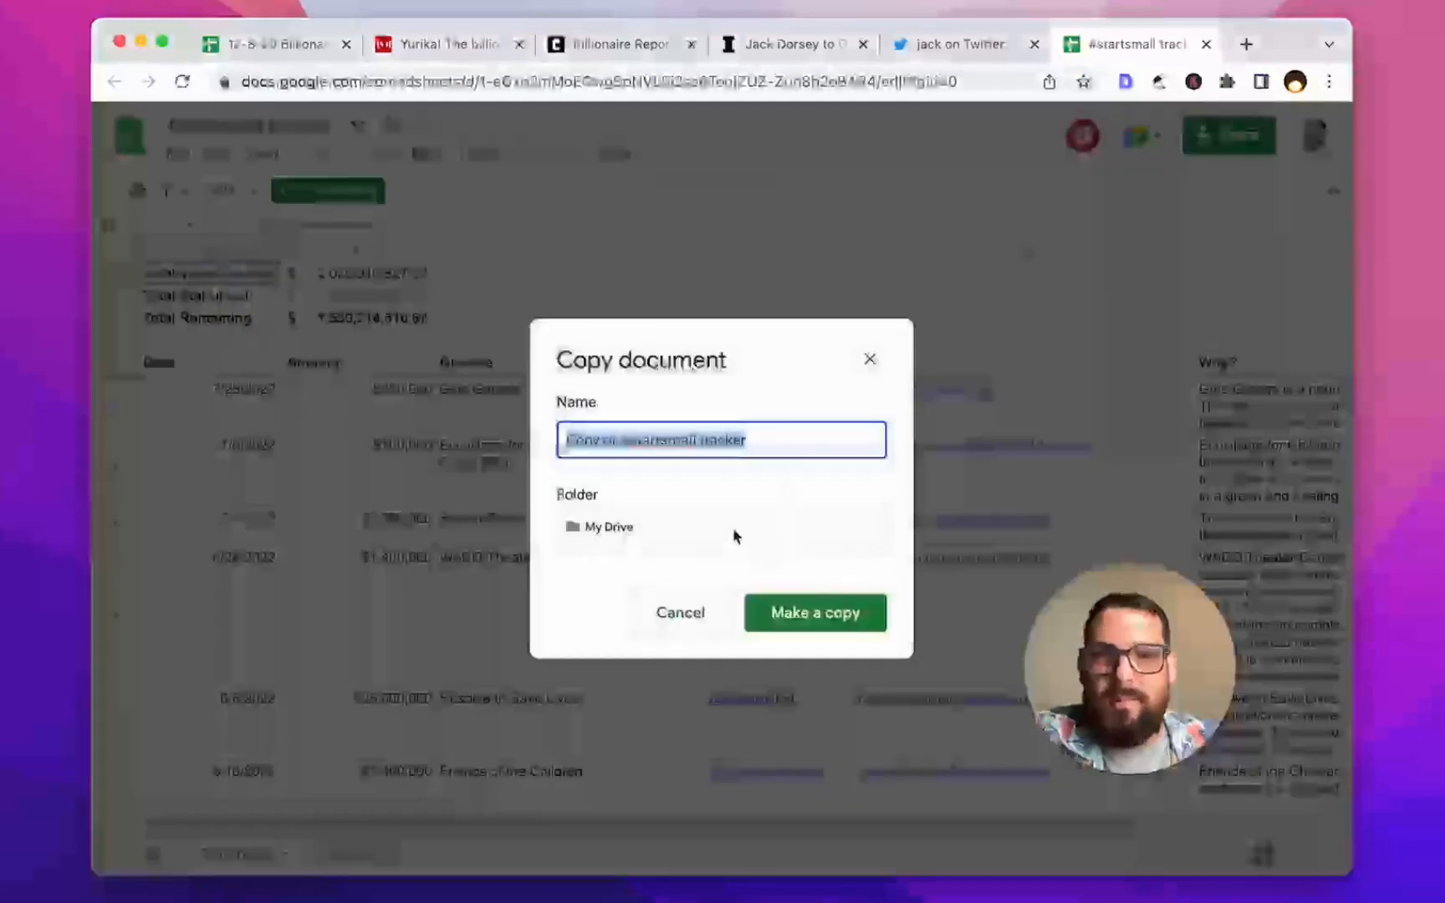
pyautogui.click(839, 621)
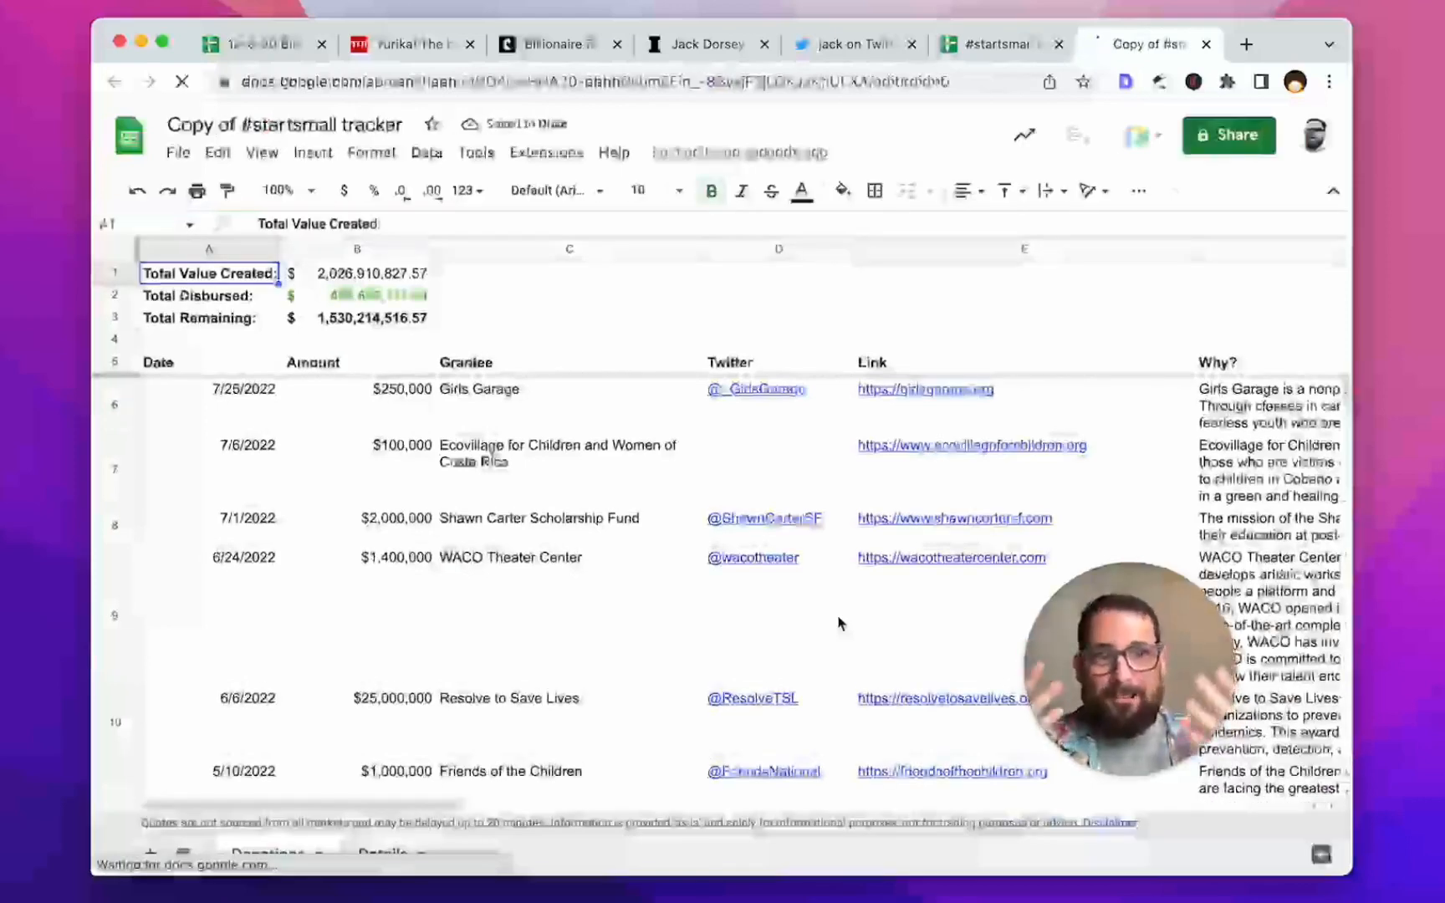
# Step: In the copy, label D1 "Total Grantees" and count the grantees in E1 with =counta(C6:C)
pyautogui.click(227, 303)
pyautogui.click(231, 319)
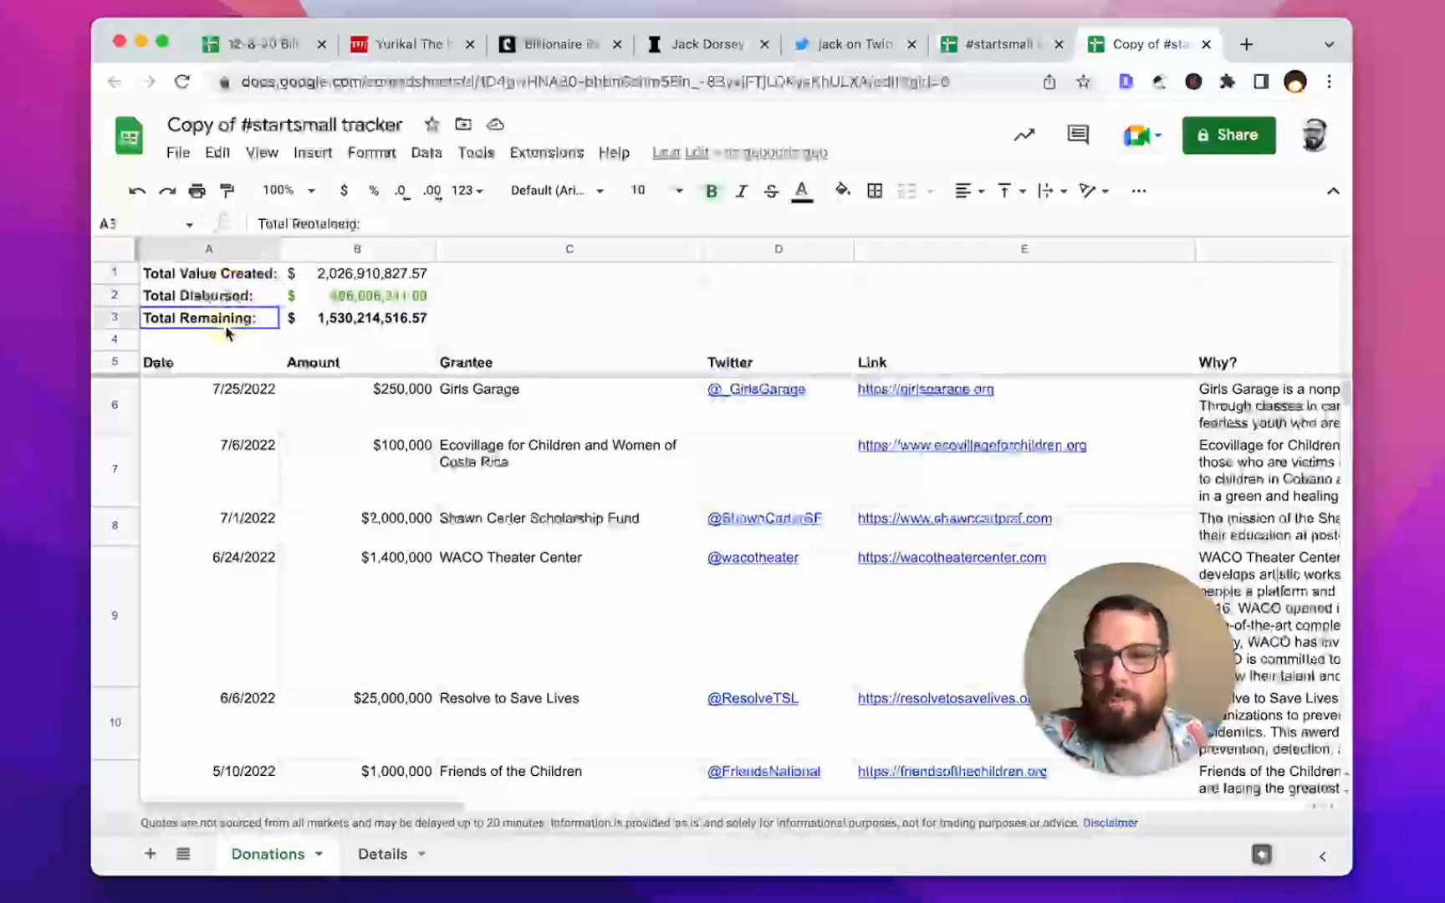
pyautogui.click(508, 277)
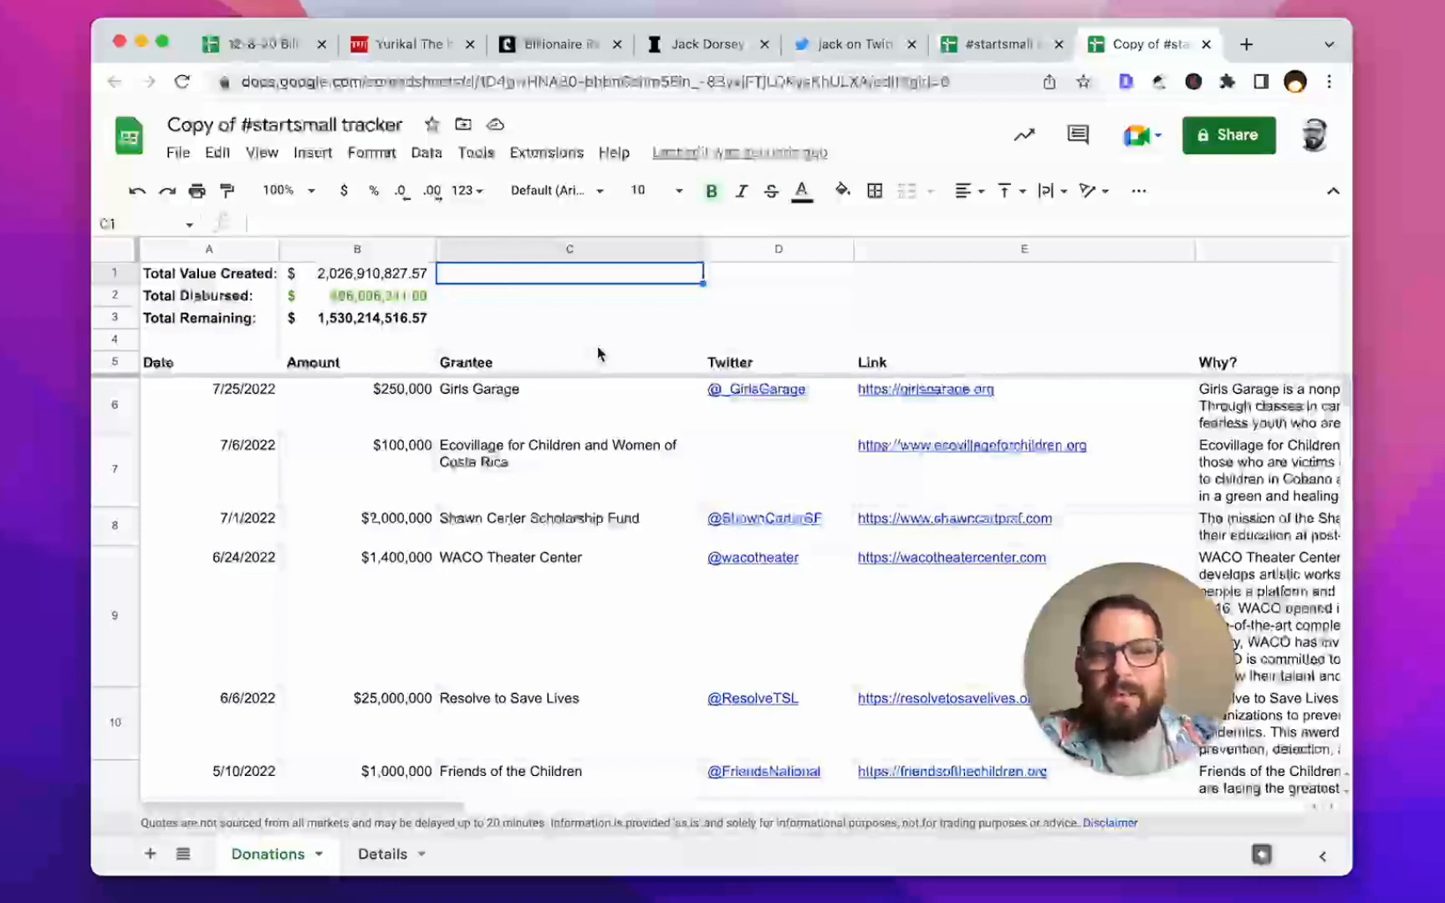
pyautogui.press('Right')
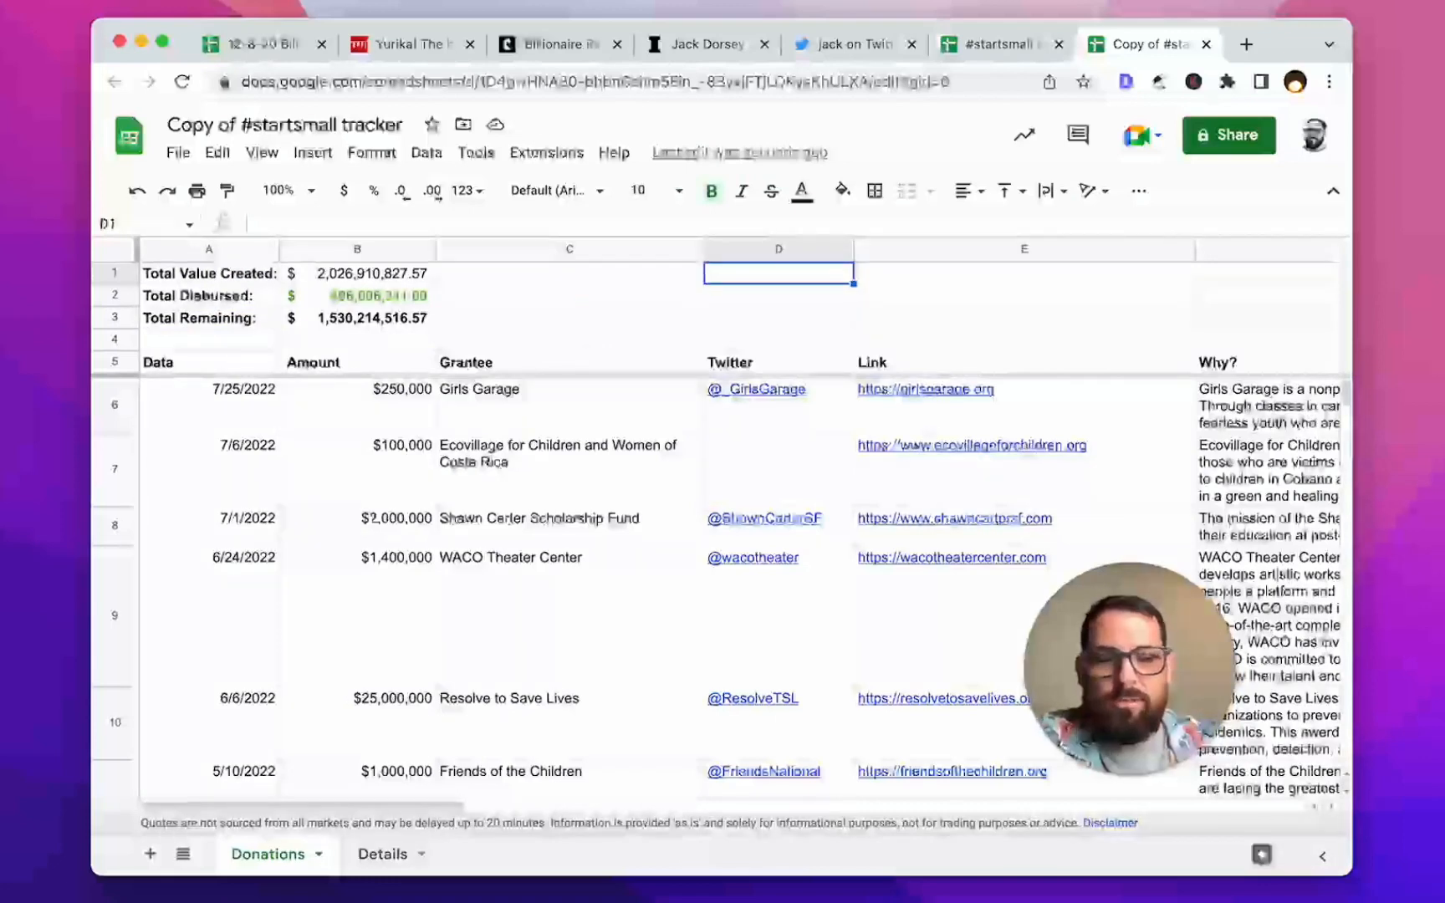
pyautogui.write('Total Gr')
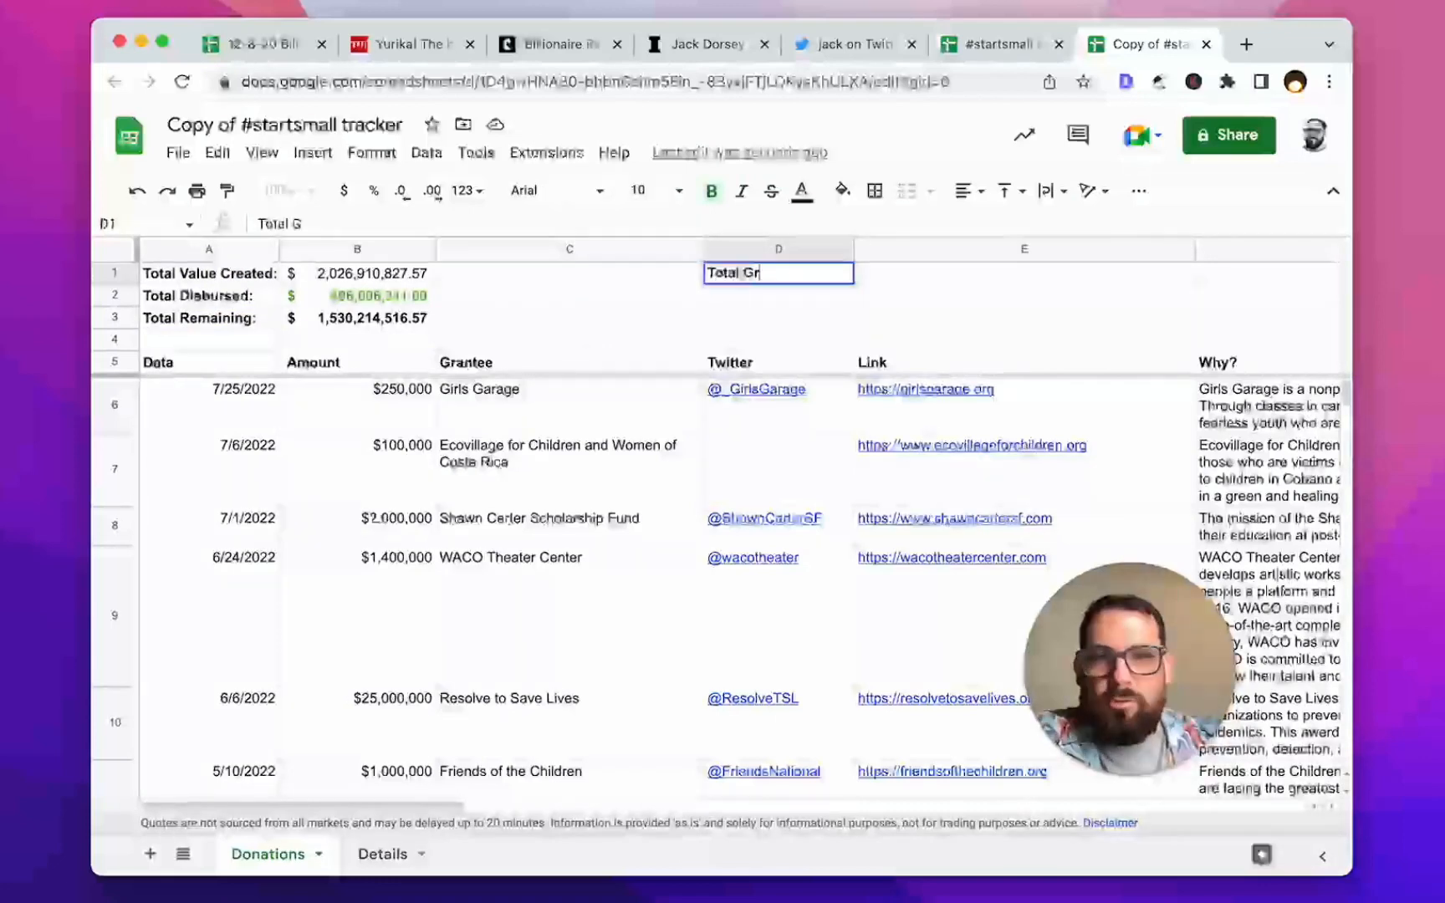
pyautogui.write('antees')
pyautogui.press('Tab')
pyautogui.write('=')
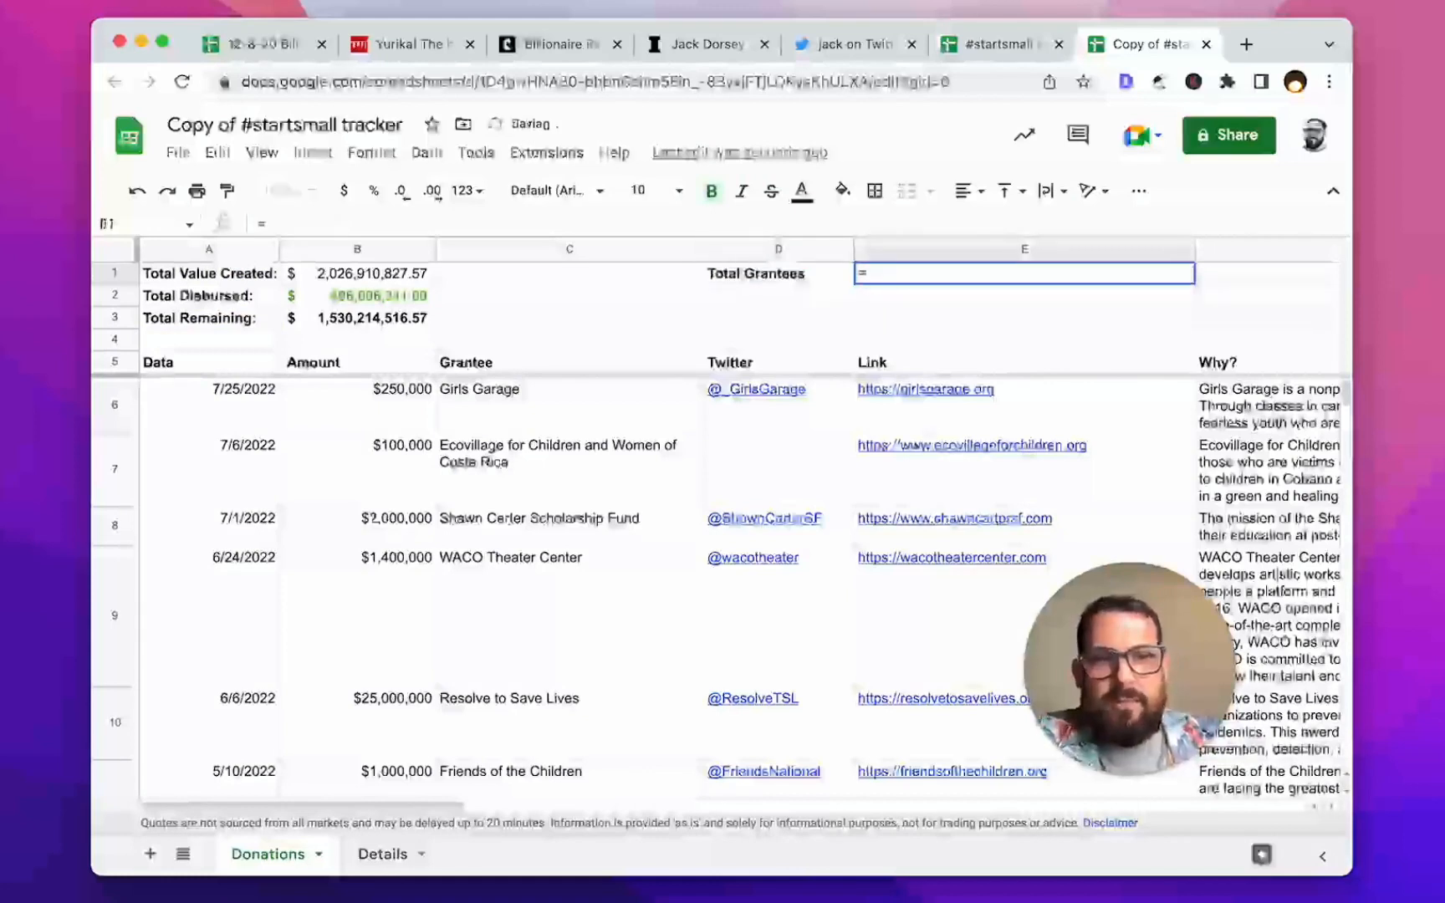
pyautogui.write('counta')
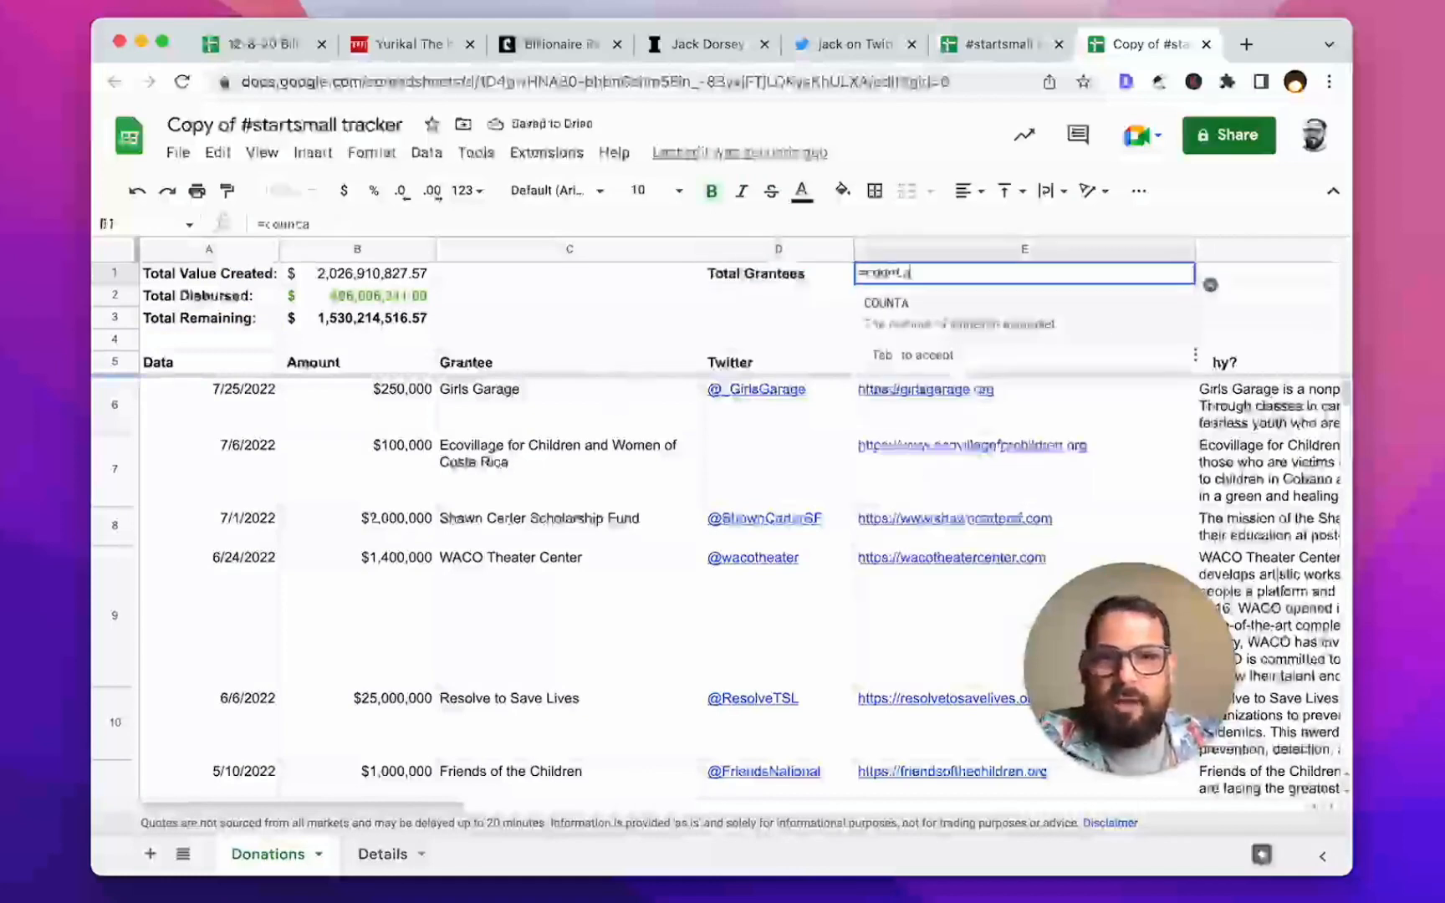
pyautogui.write('(C')
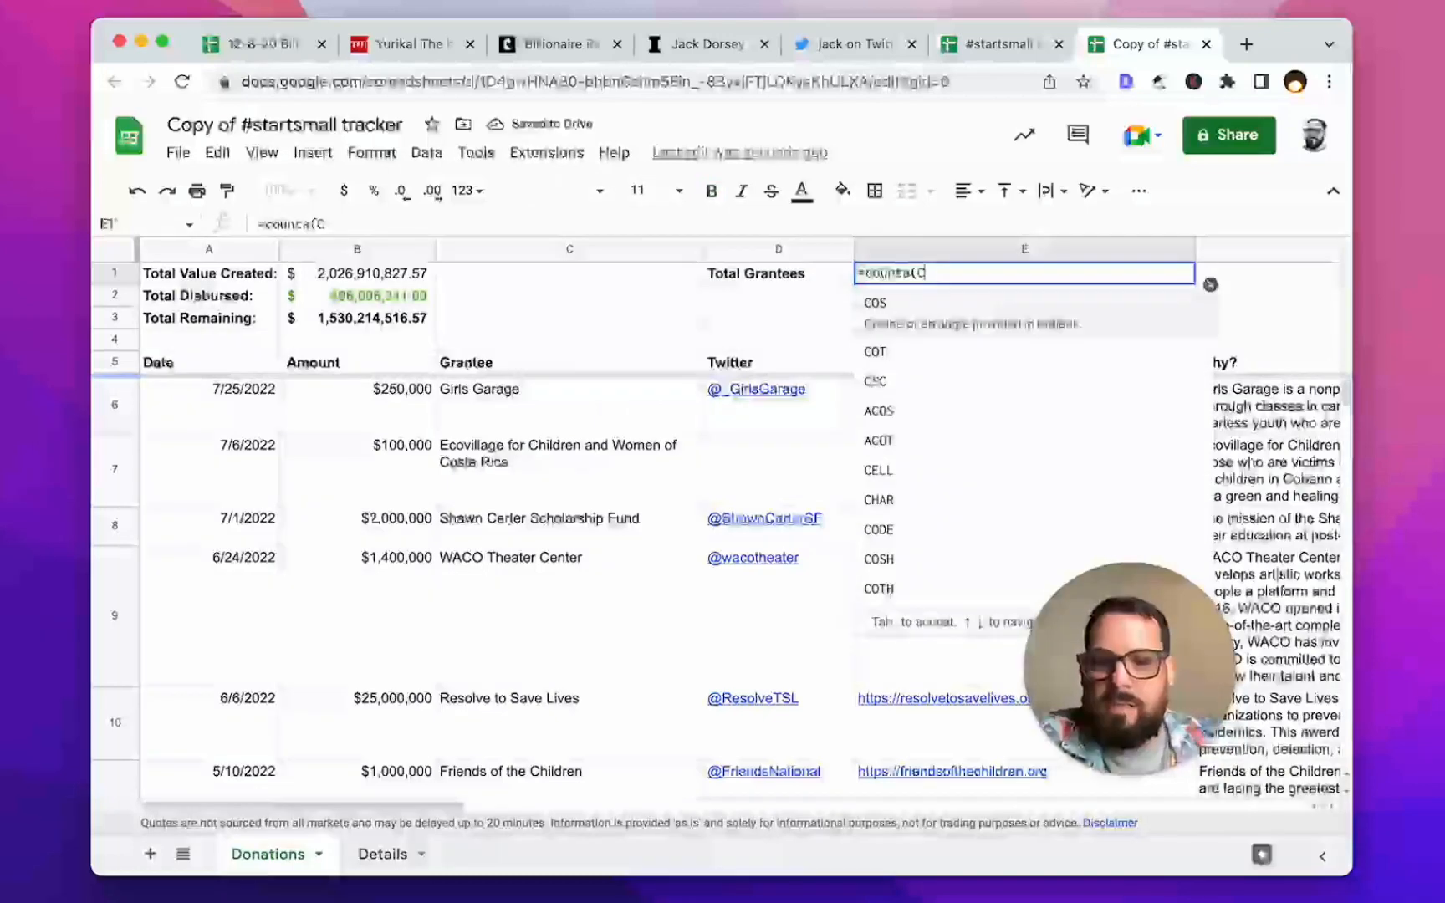
pyautogui.write('6:C)')
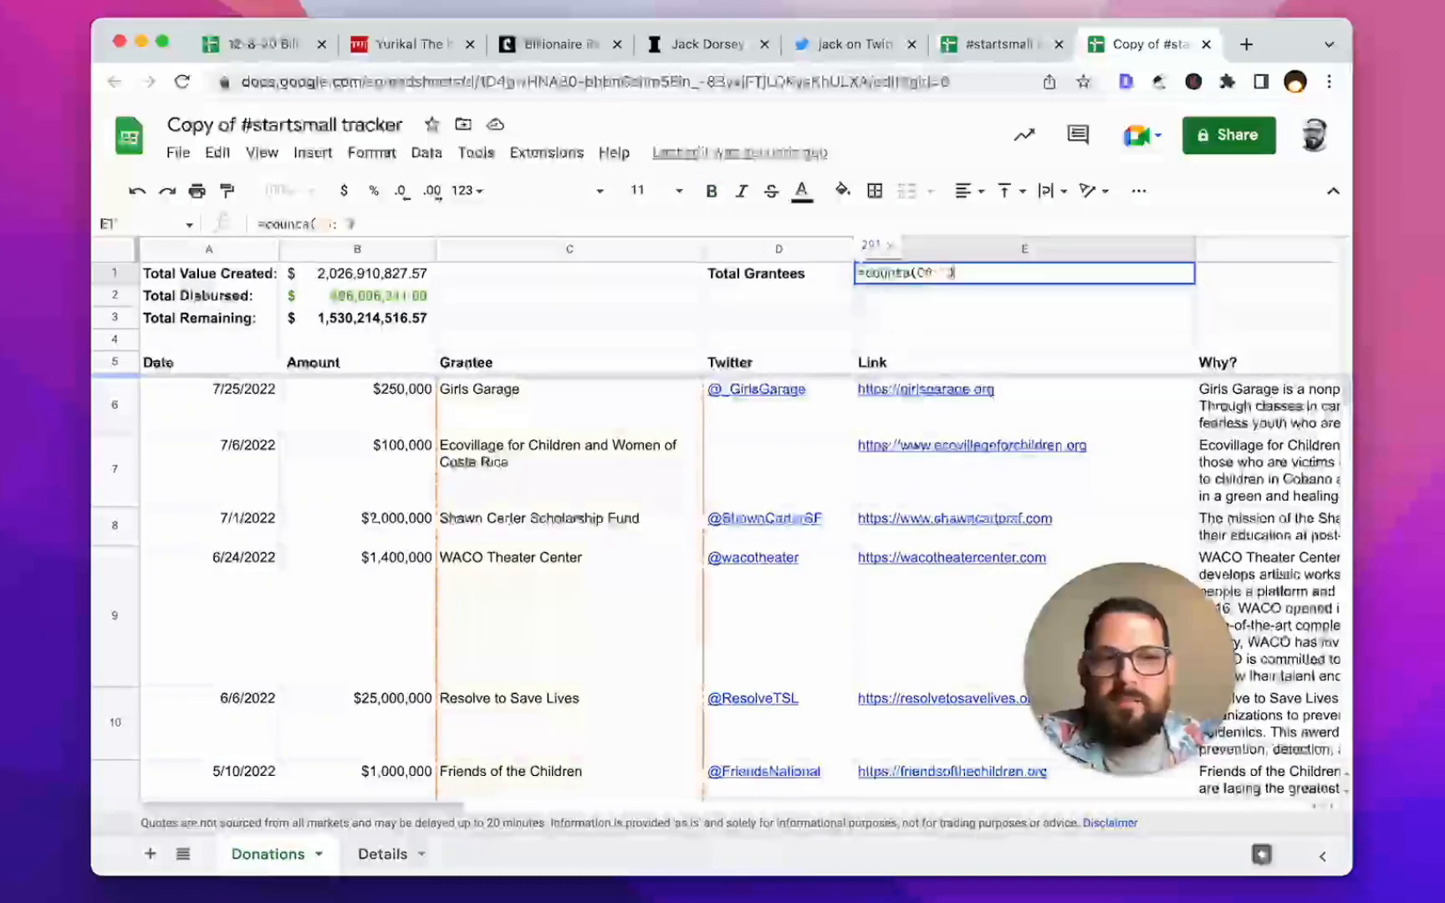
pyautogui.press('Return')
# Step: Select the Grantee column from C6 down to the end of the sheet to check the grantee count
pyautogui.press('Left')
pyautogui.press('Down')
pyautogui.press('Down')
pyautogui.press('Down')
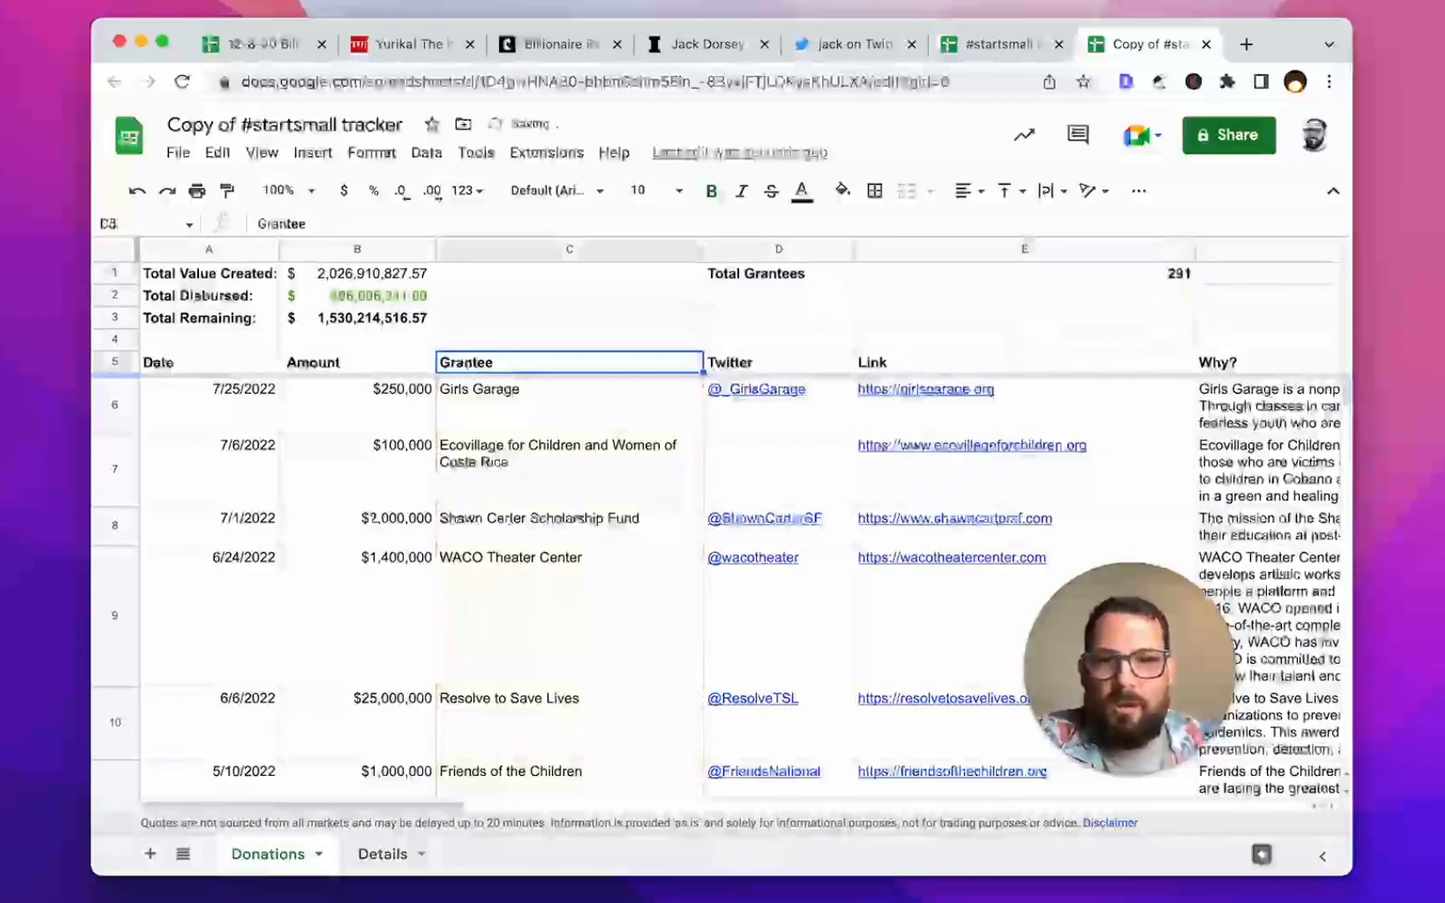
pyautogui.press('Down')
pyautogui.press('super+shift+Down')
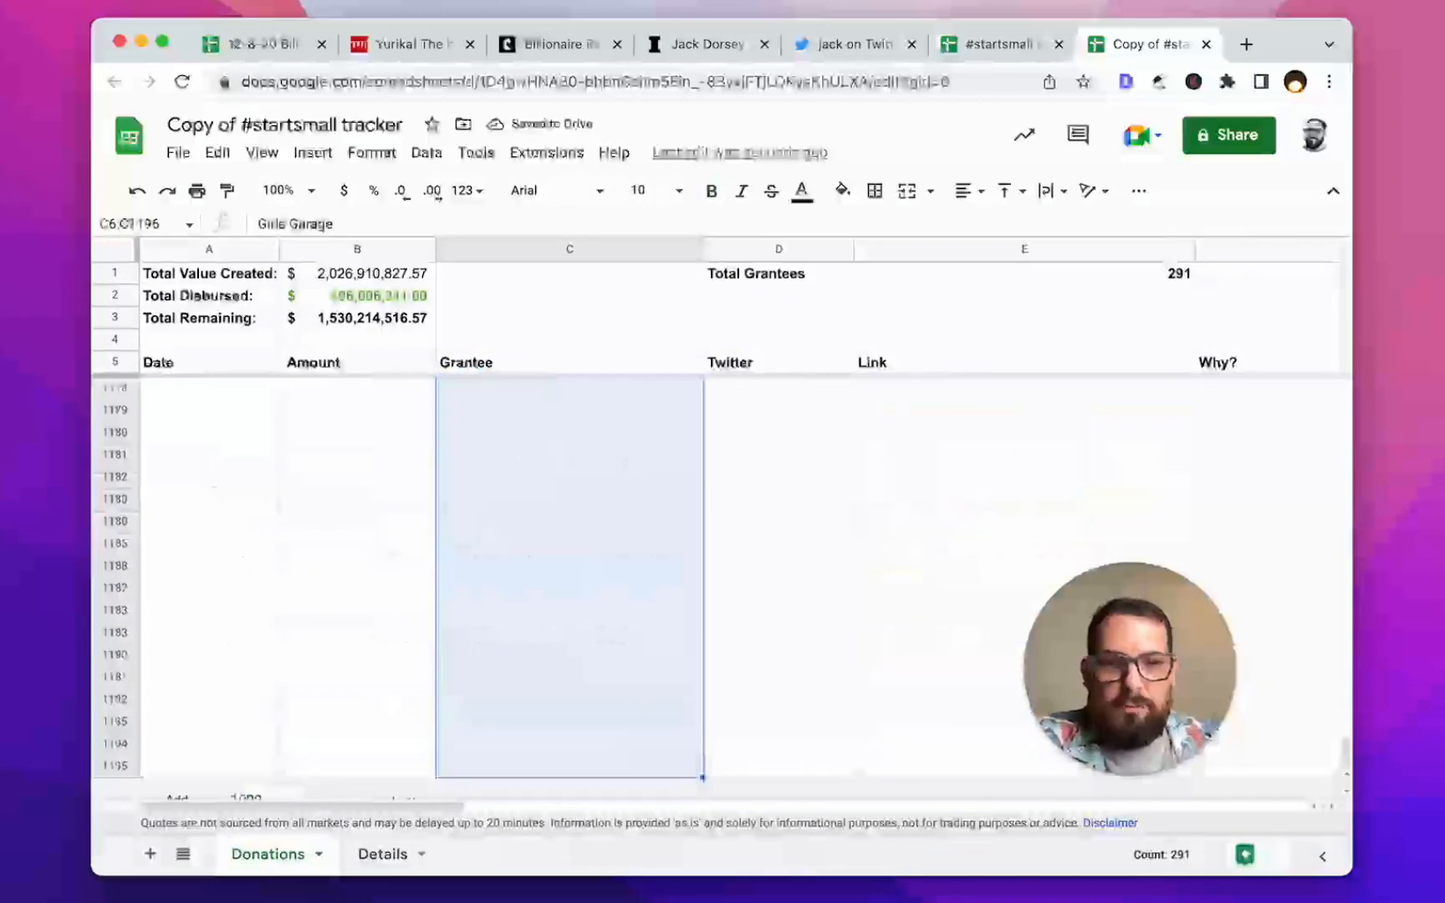
# Step: Label D2 "Average Grant:" and calculate the average donation amount in E2 with =average(B6:B)
pyautogui.click(818, 297)
pyautogui.write('Average Grant:')
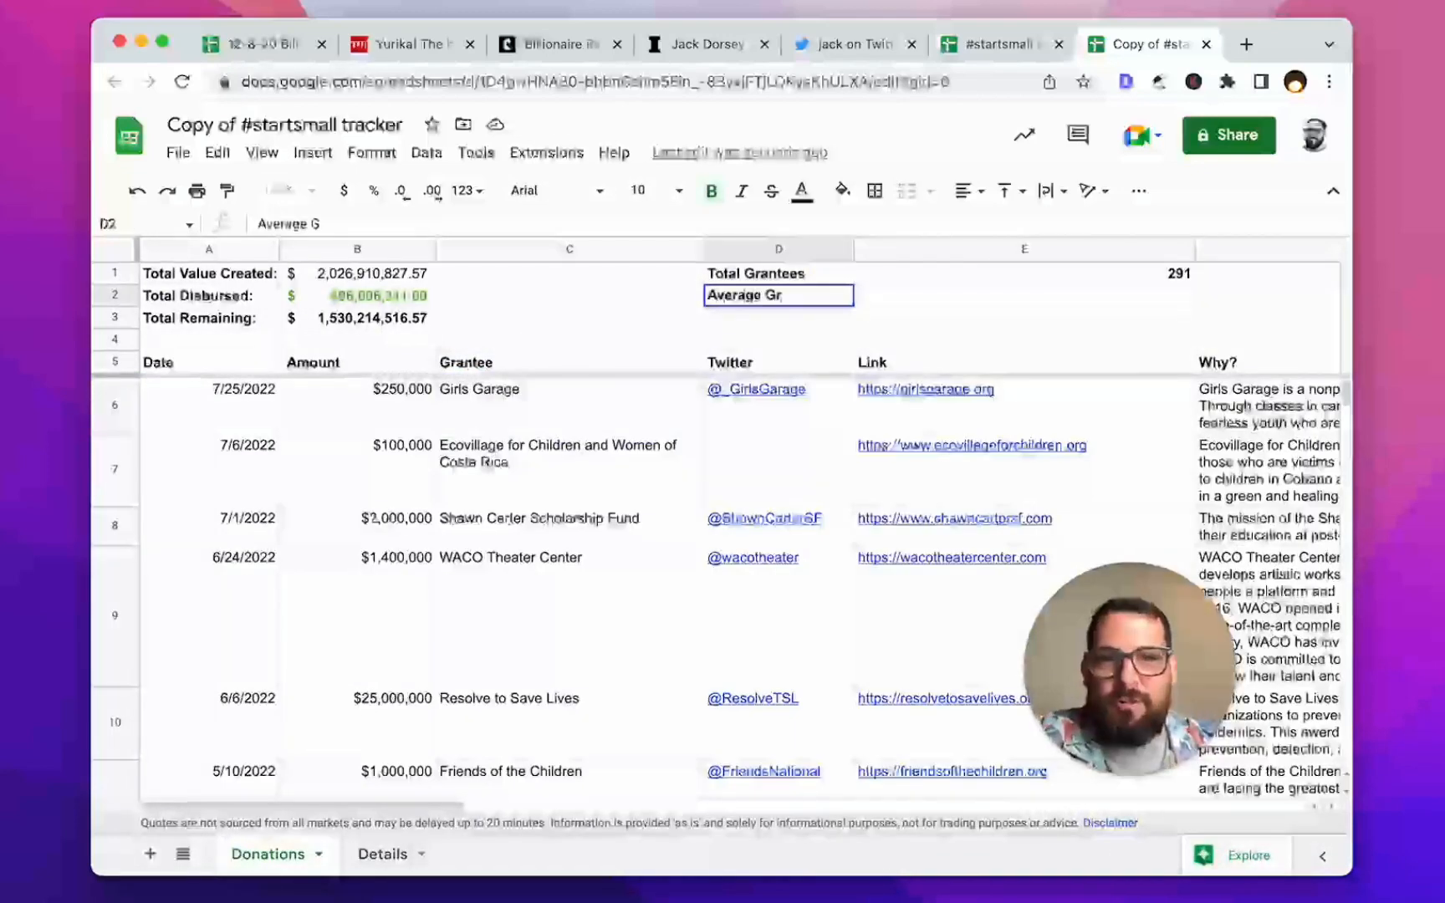
pyautogui.press('Tab')
pyautogui.write('=')
pyautogui.write('average(')
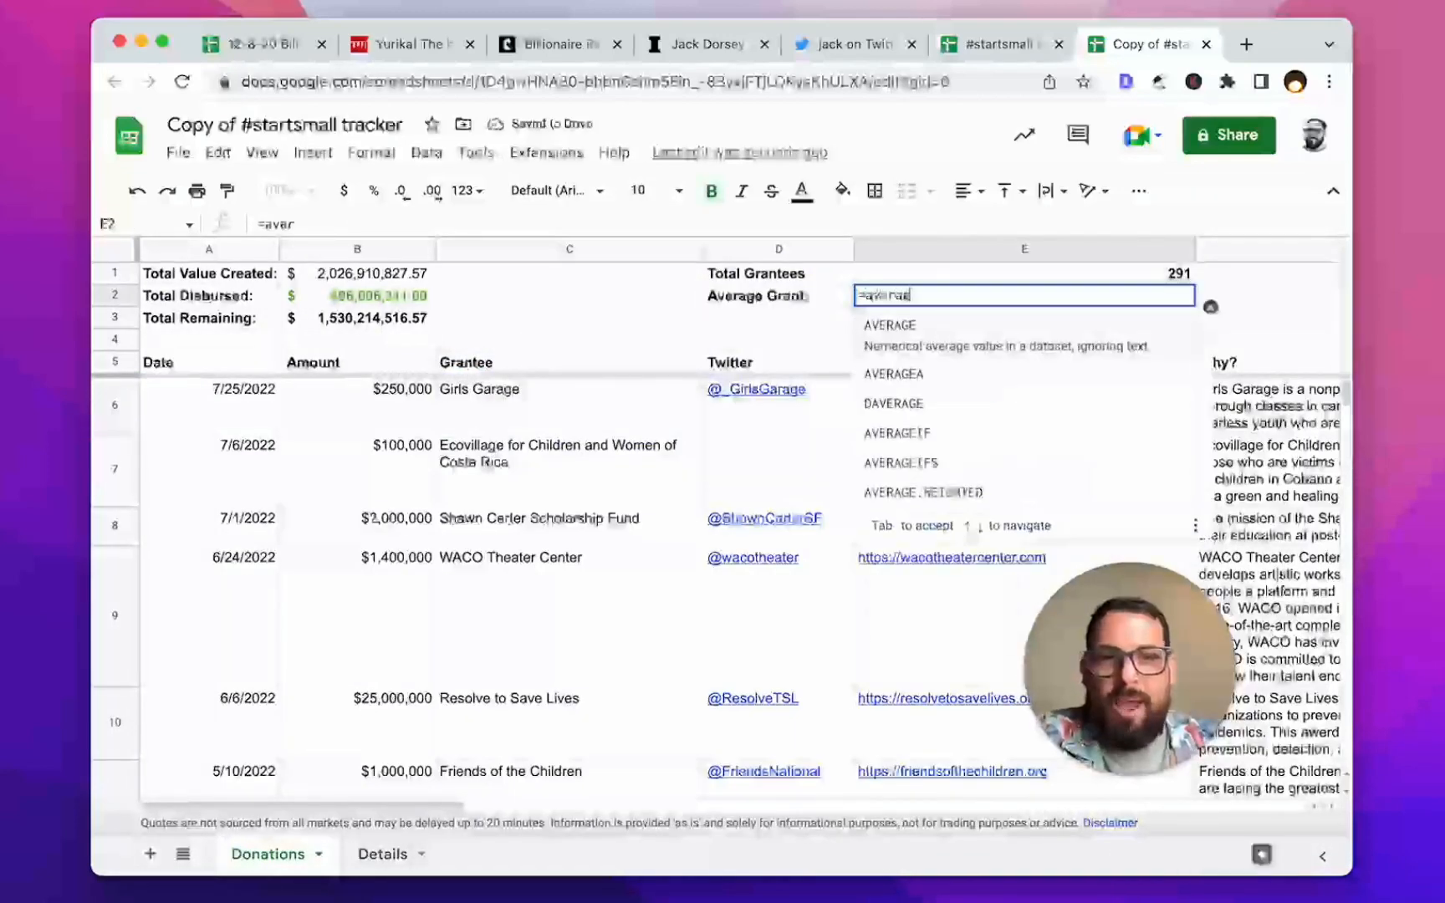
pyautogui.write('B6:B')
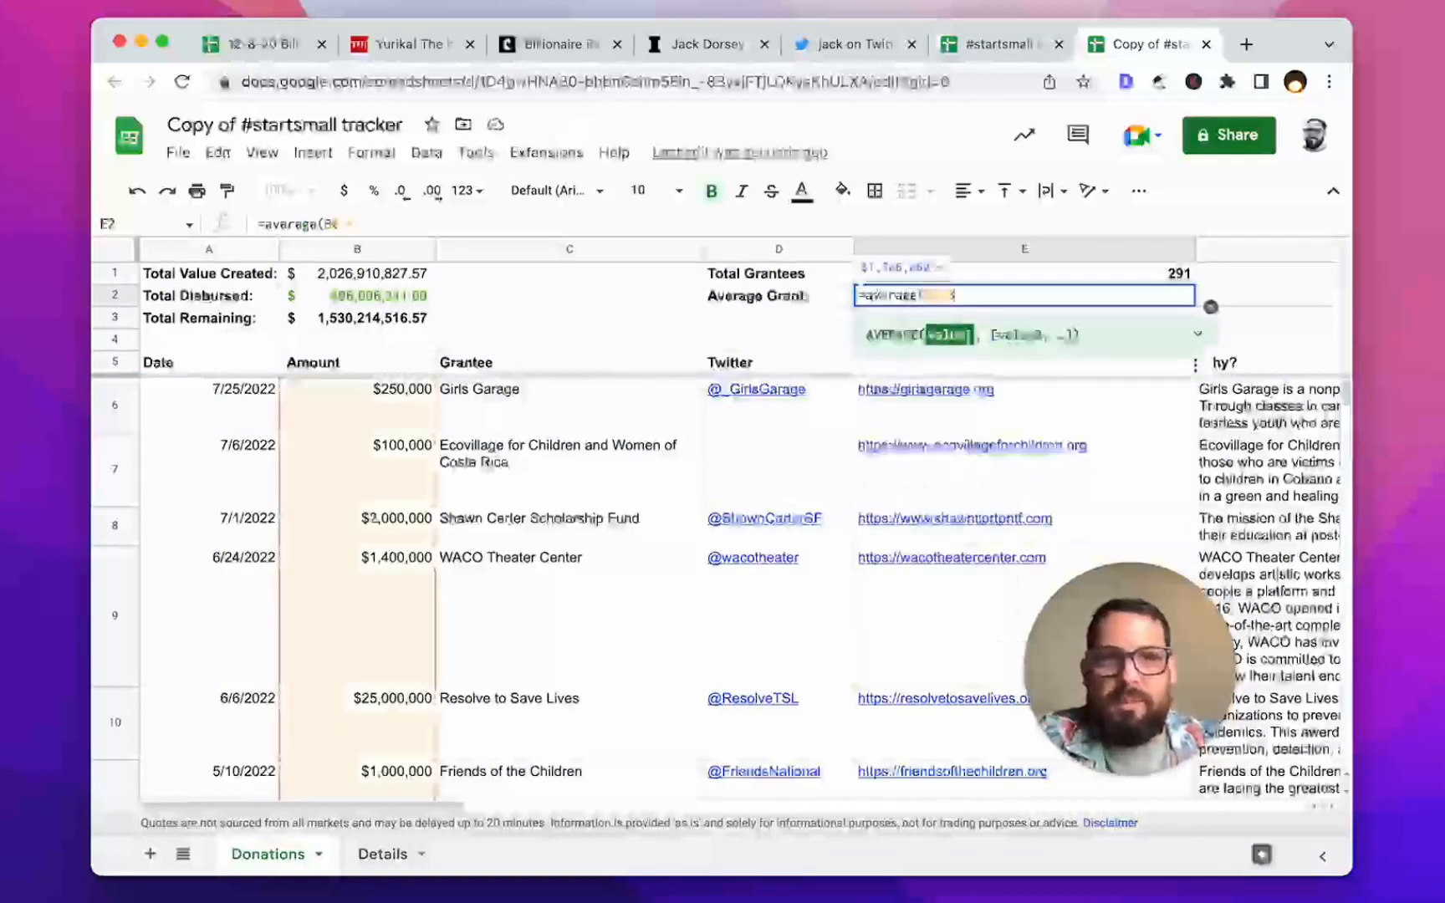
pyautogui.press('Return')
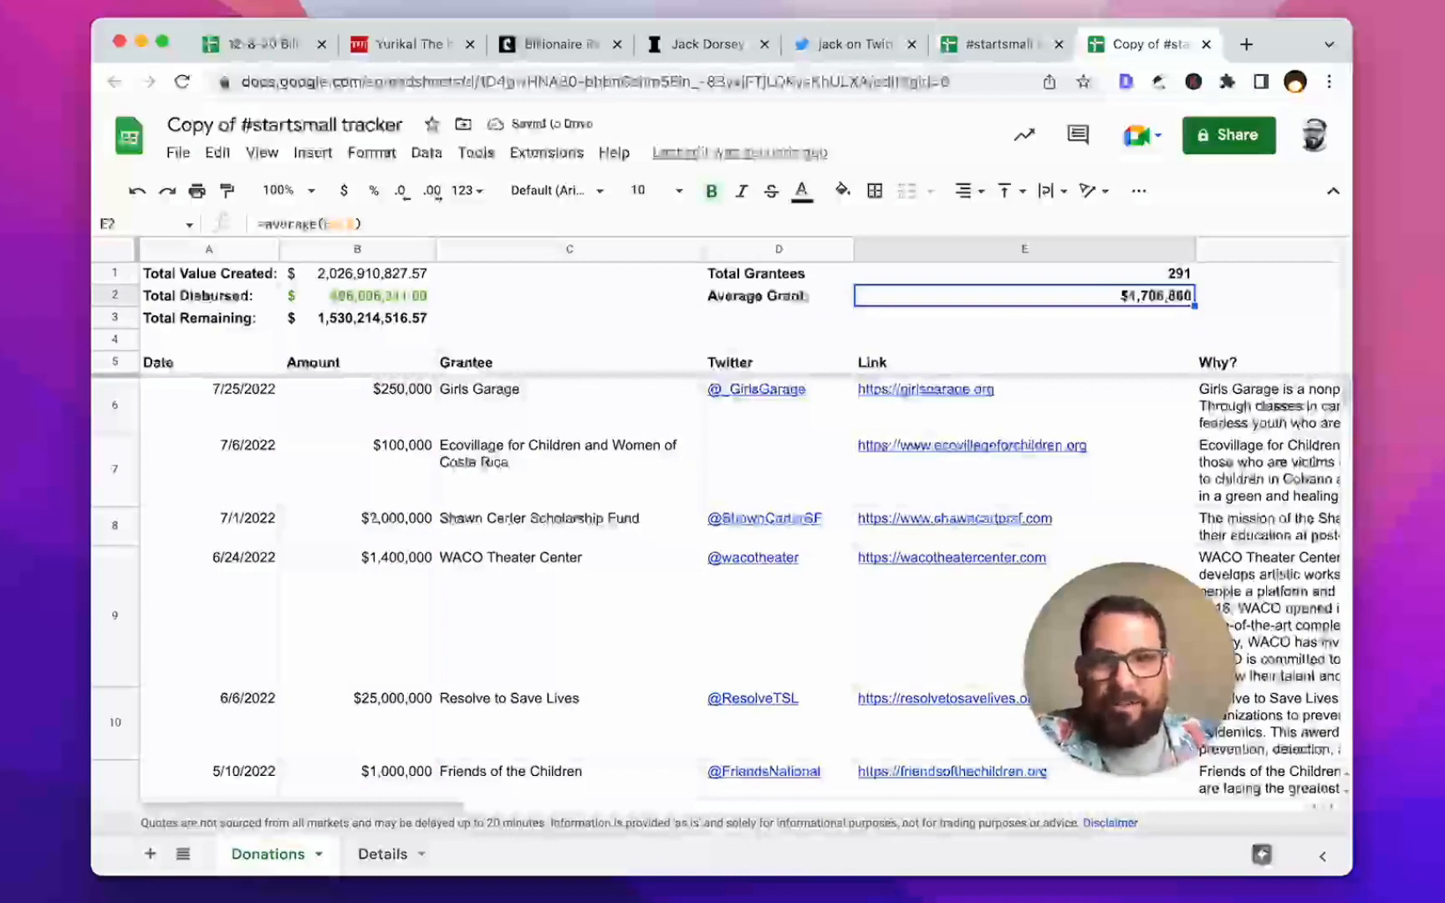
# Step: Label D3 "Average Per Month" and enter in E3 the sum of B6:B divided by today() minus date(2020,4,8)
pyautogui.click(836, 320)
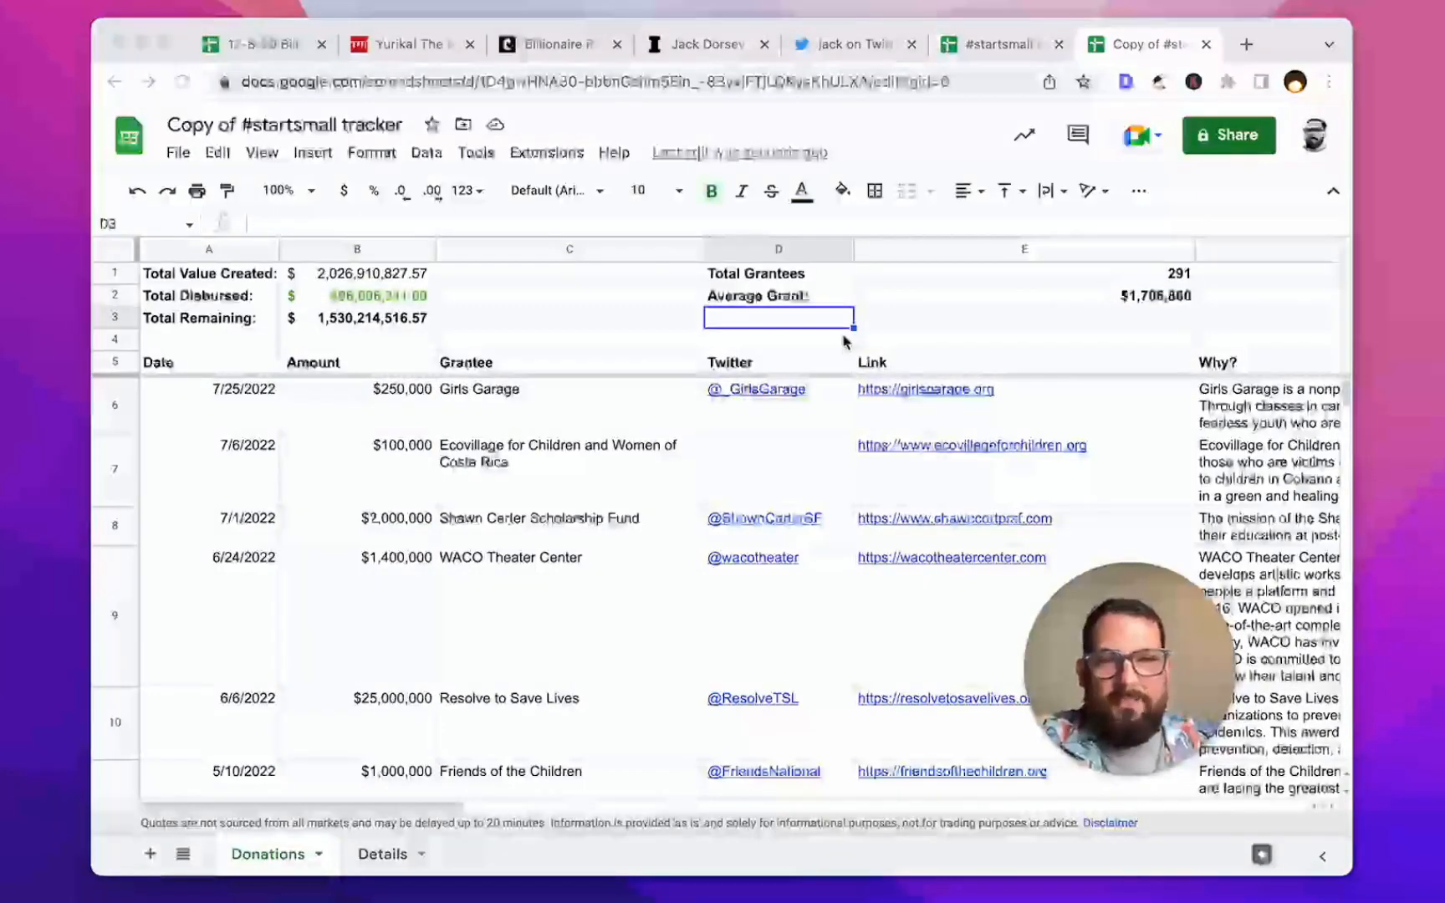
pyautogui.click(816, 321)
pyautogui.write('Average Per Month')
pyautogui.press('Tab')
pyautogui.write('=')
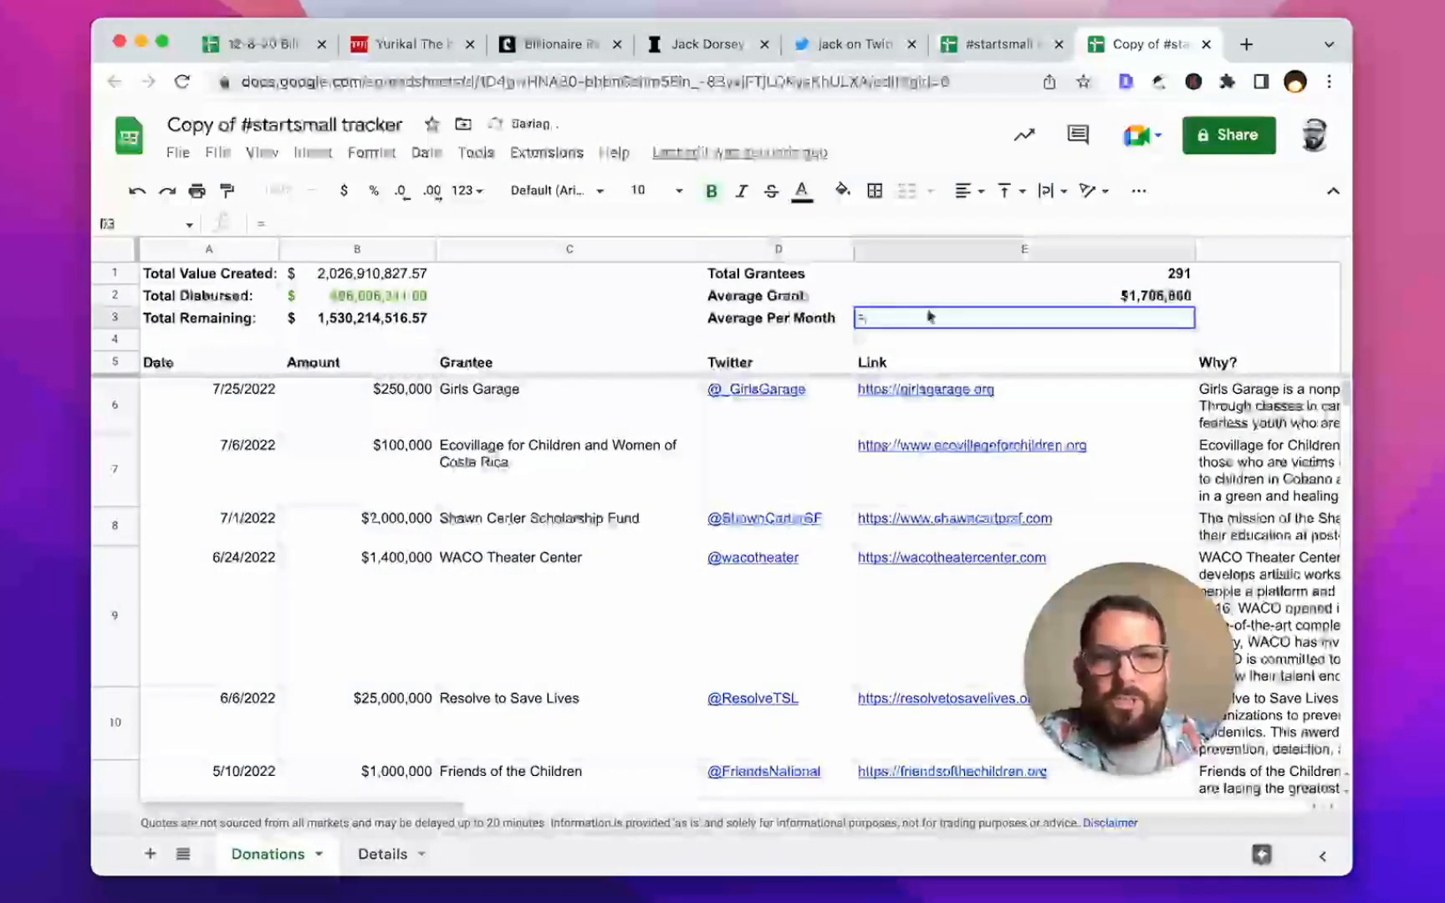
pyautogui.write('sum(')
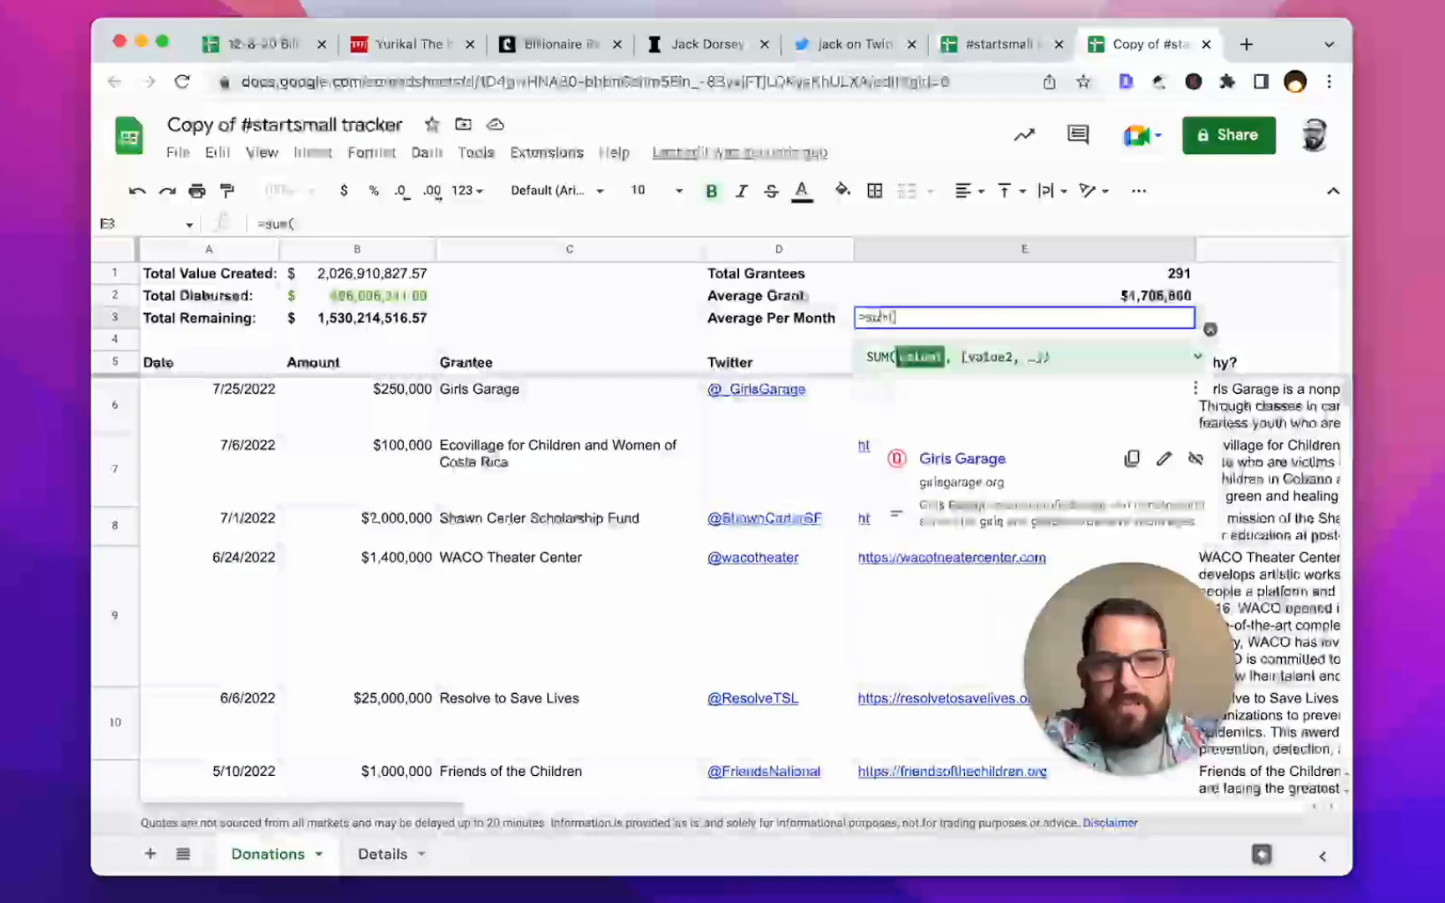
pyautogui.write('B6:B)/today()-date(')
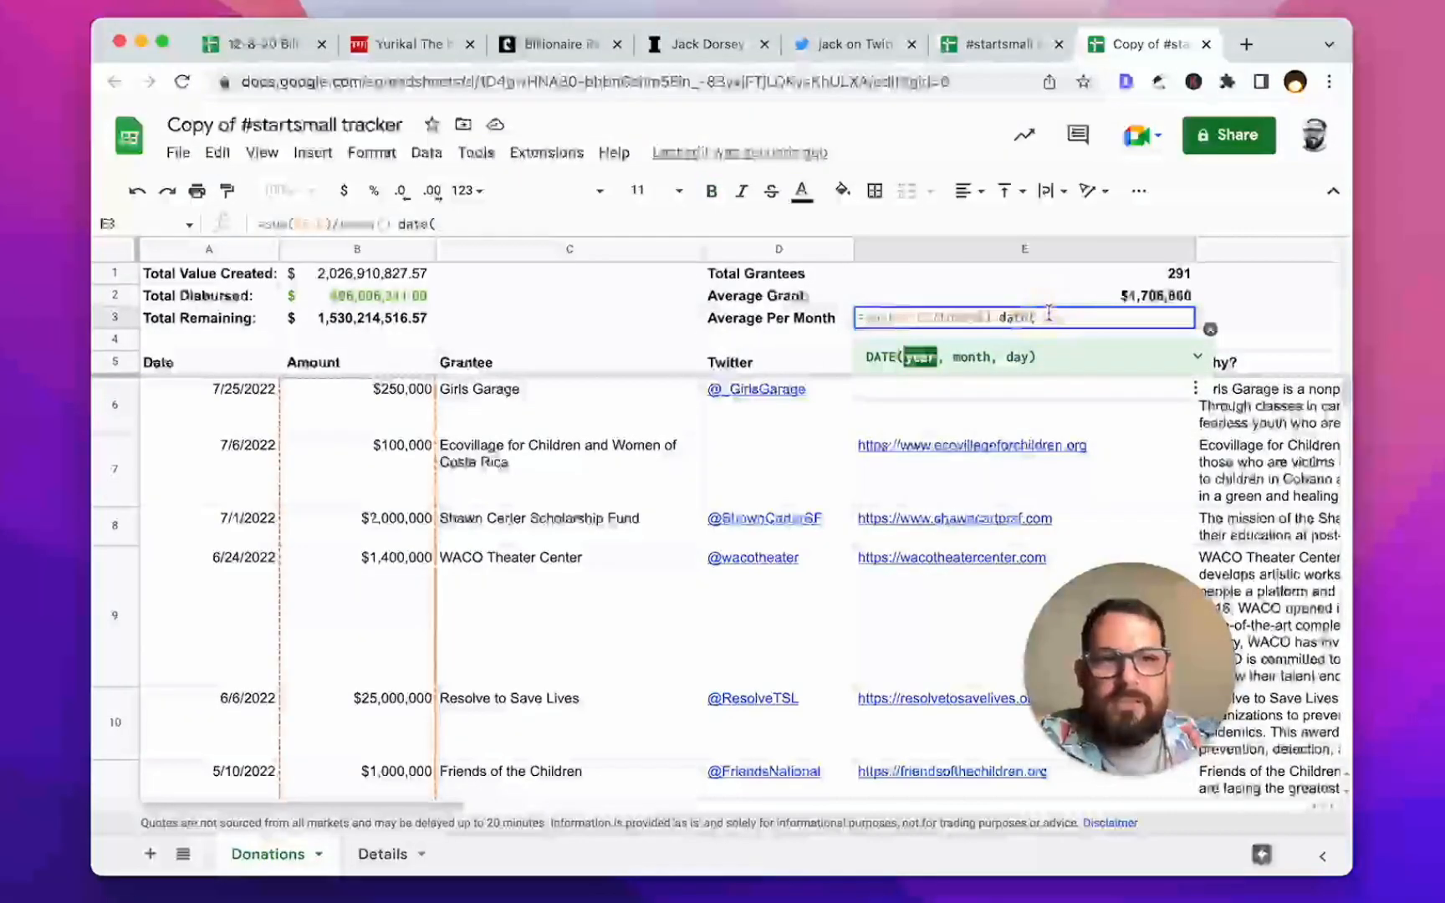
pyautogui.write('202')
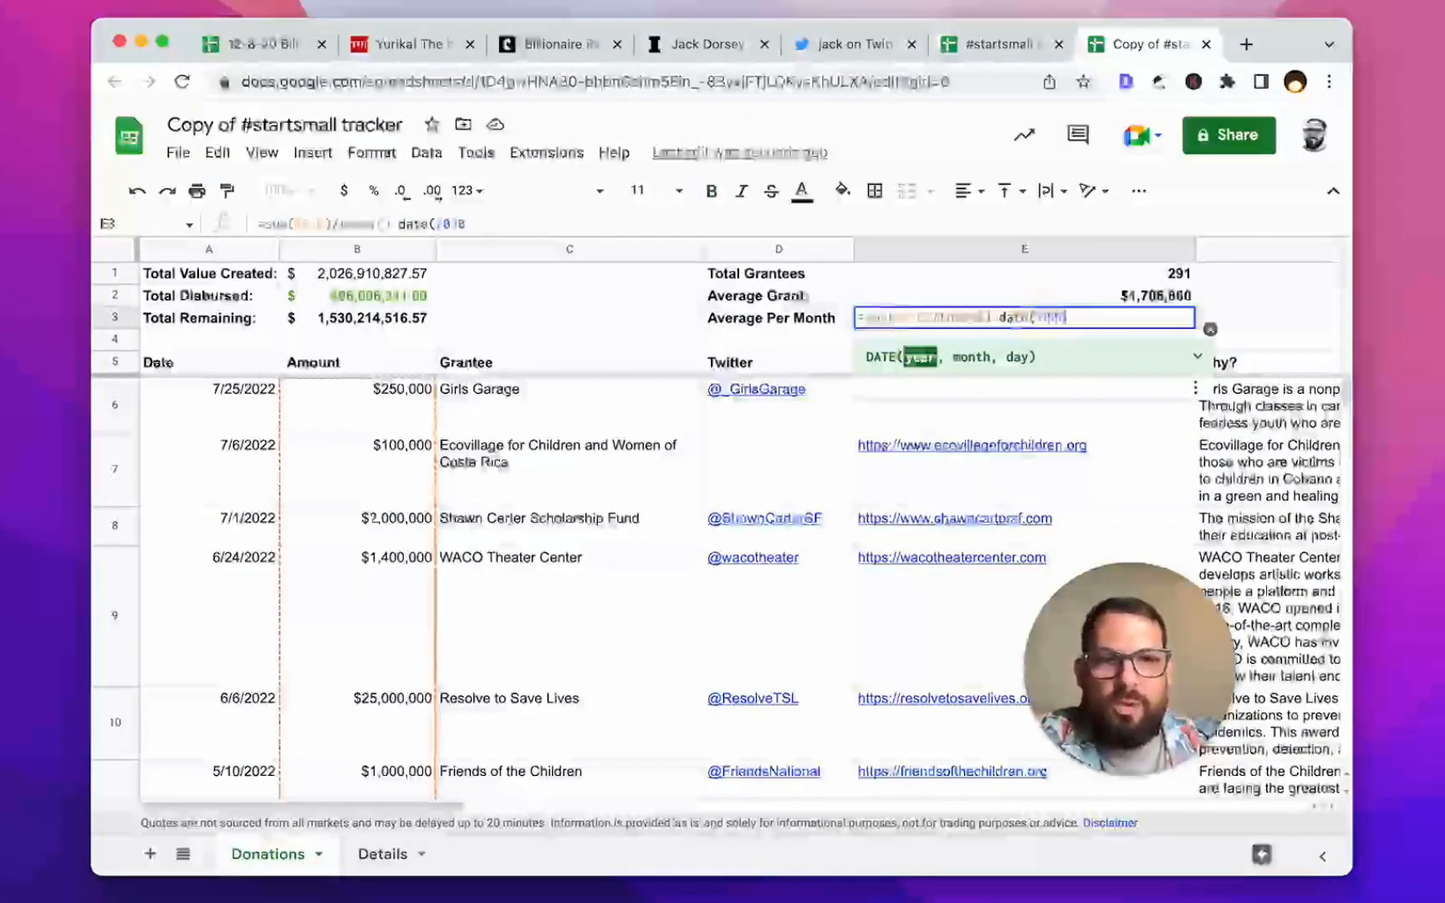
pyautogui.write(',4')
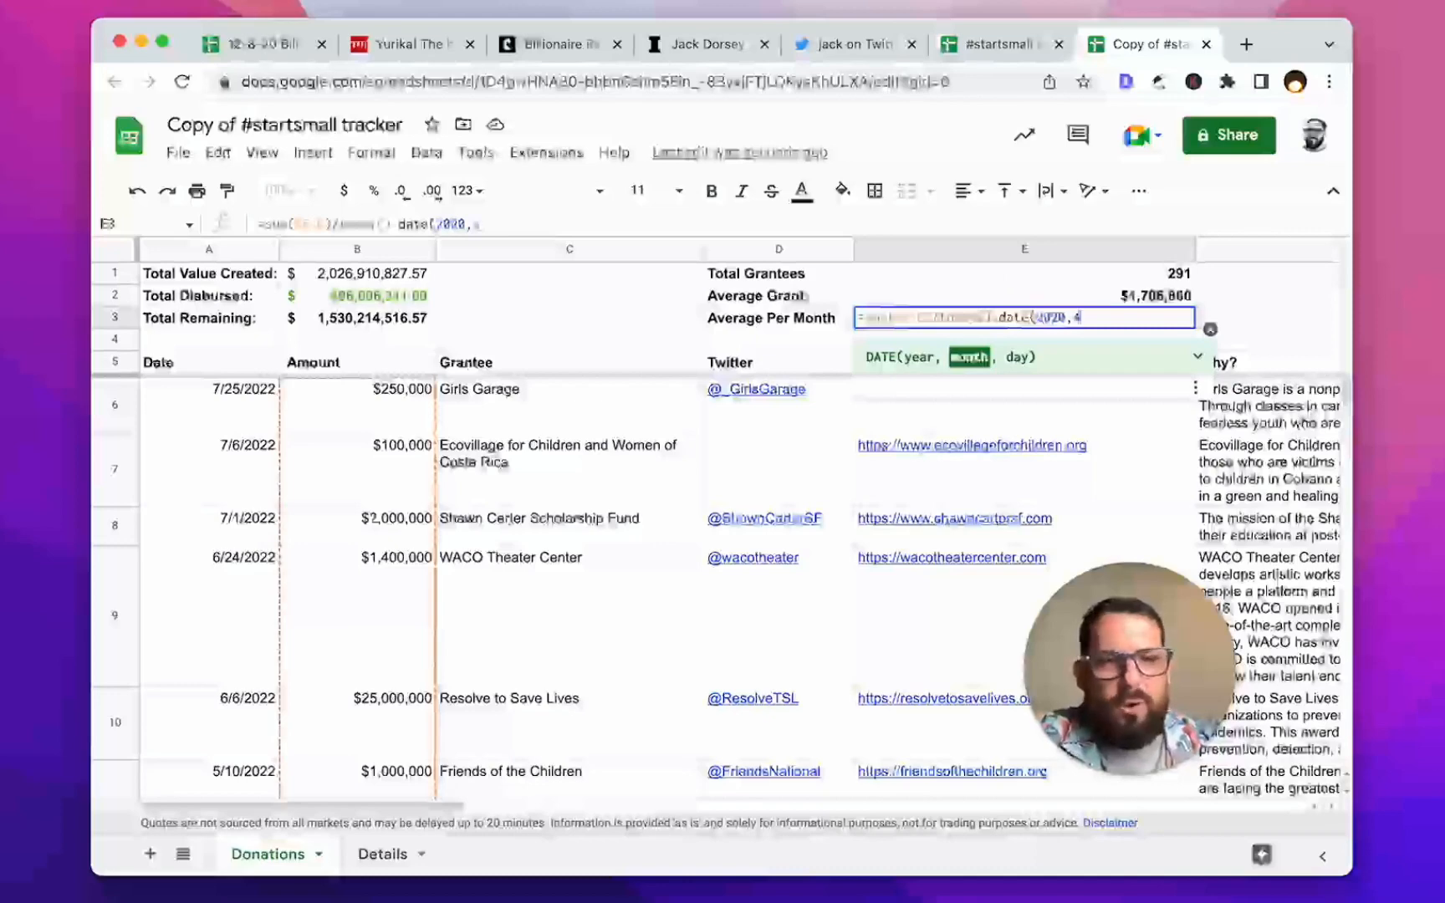
pyautogui.write(',3')
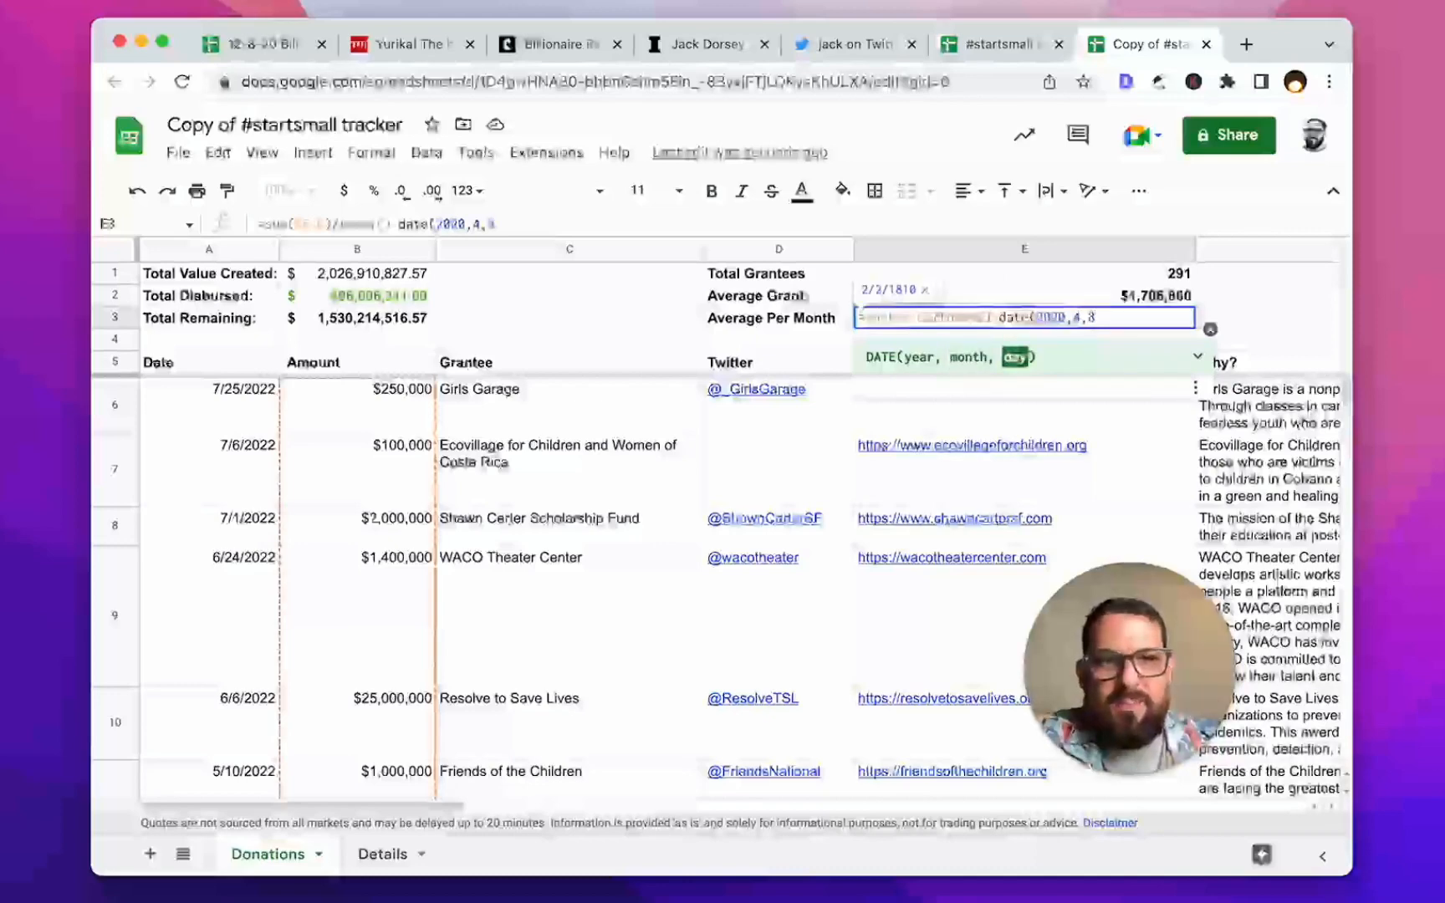
pyautogui.press('Return')
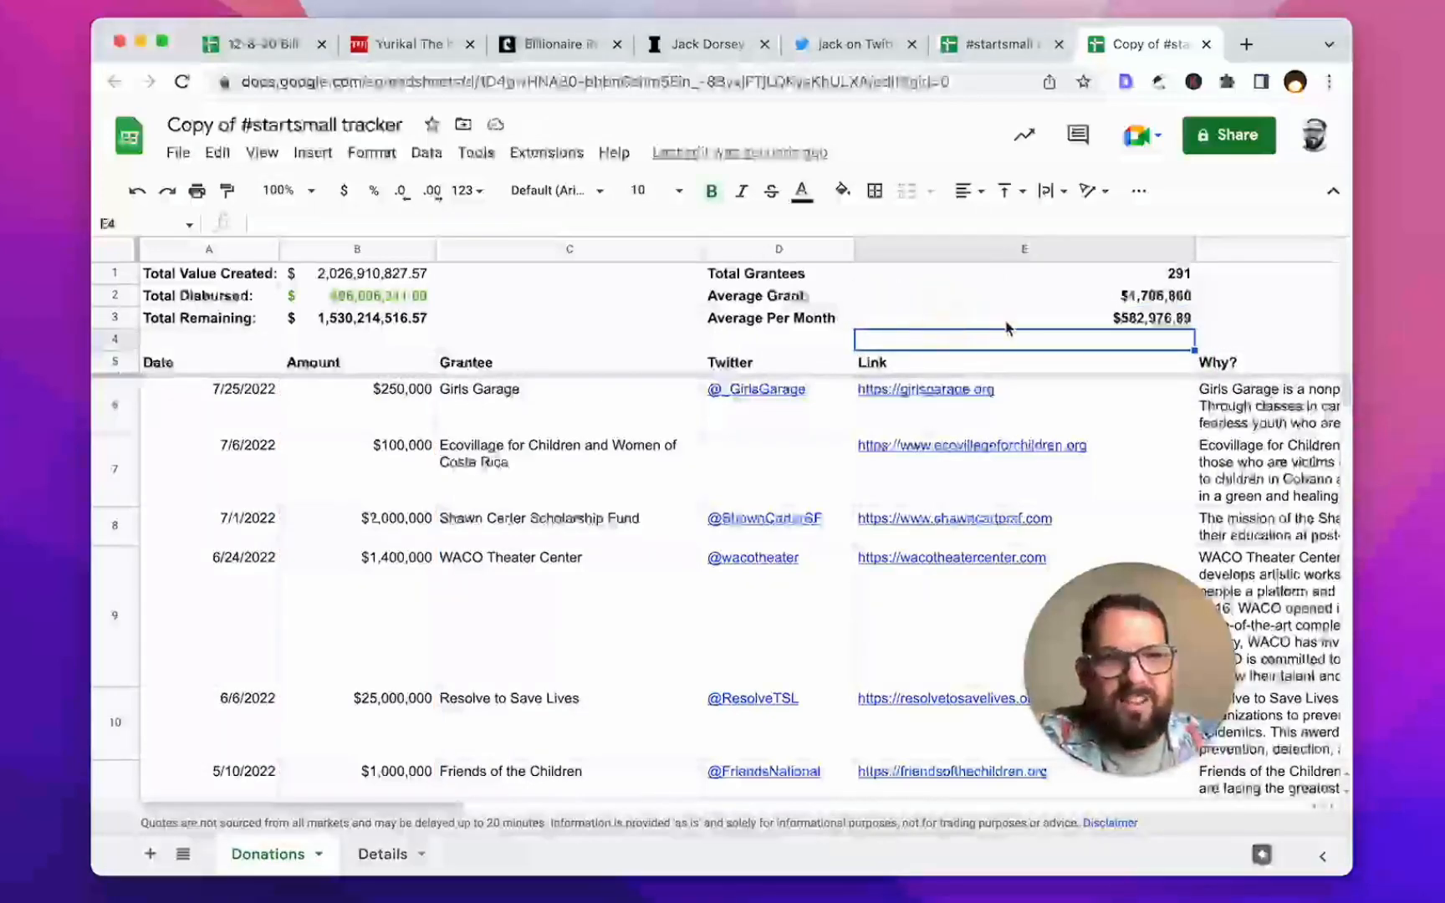
# Step: Rework the Average Per Month formula in E3 to =Sum(B6:B)/(date(2022,8,8)-date(2020,4,8))*30
pyautogui.doubleClick(1008, 322)
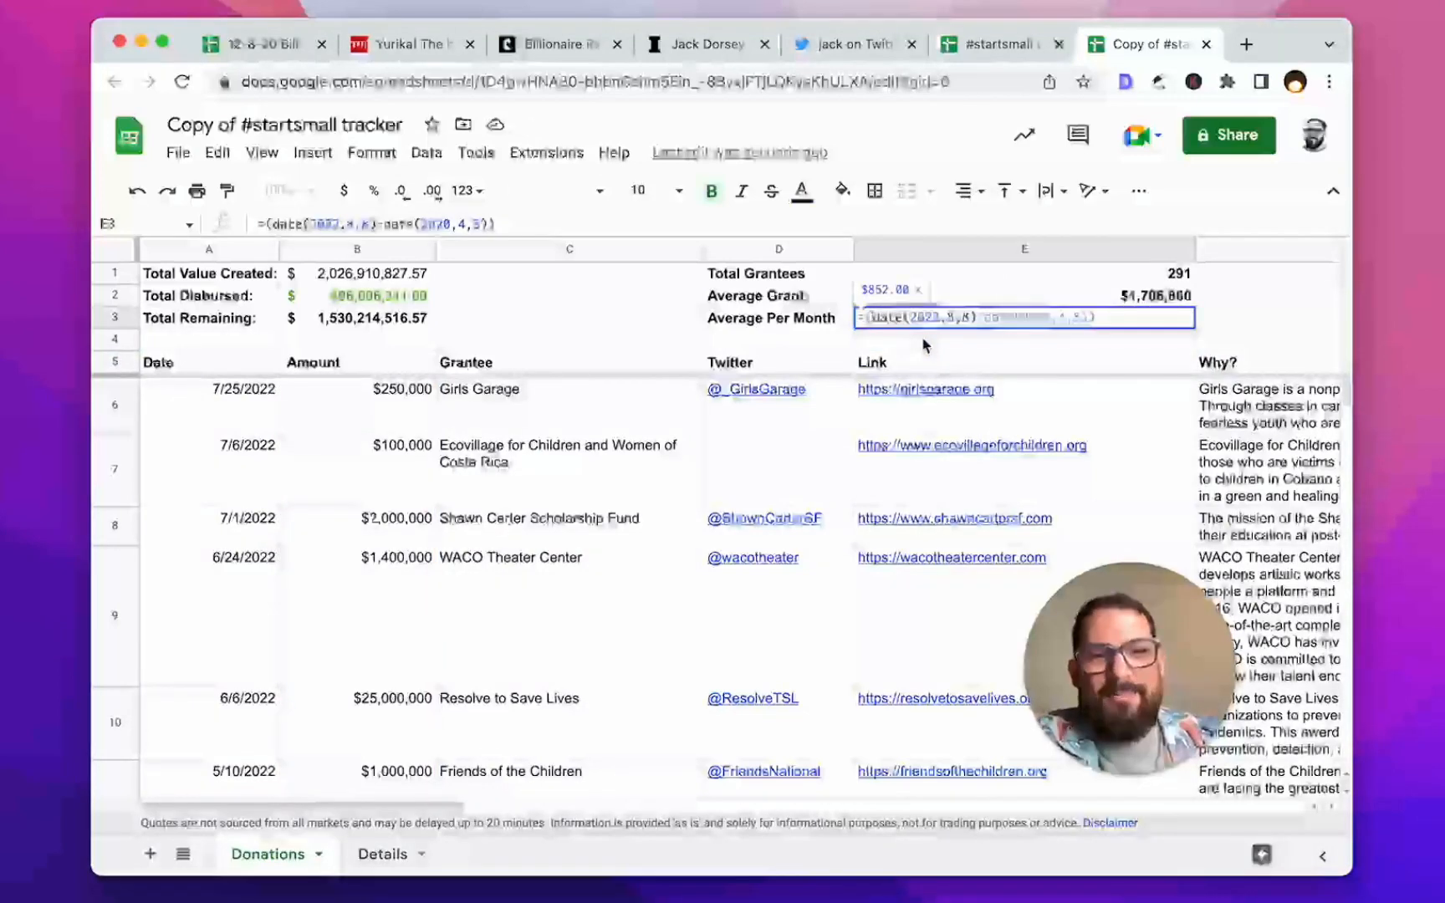
pyautogui.press('BackSpace')
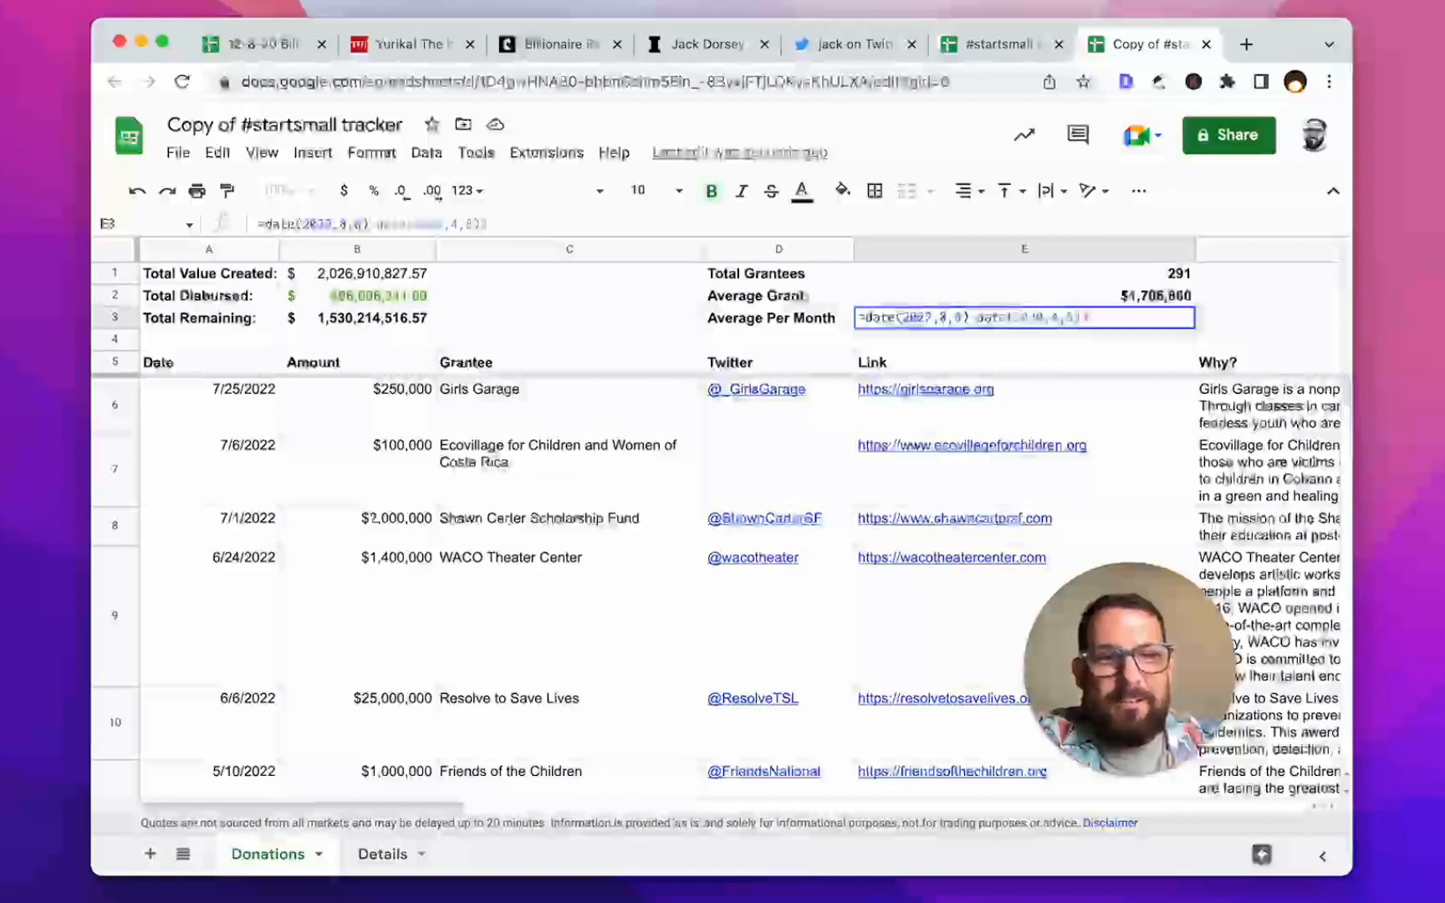
pyautogui.press('BackSpace')
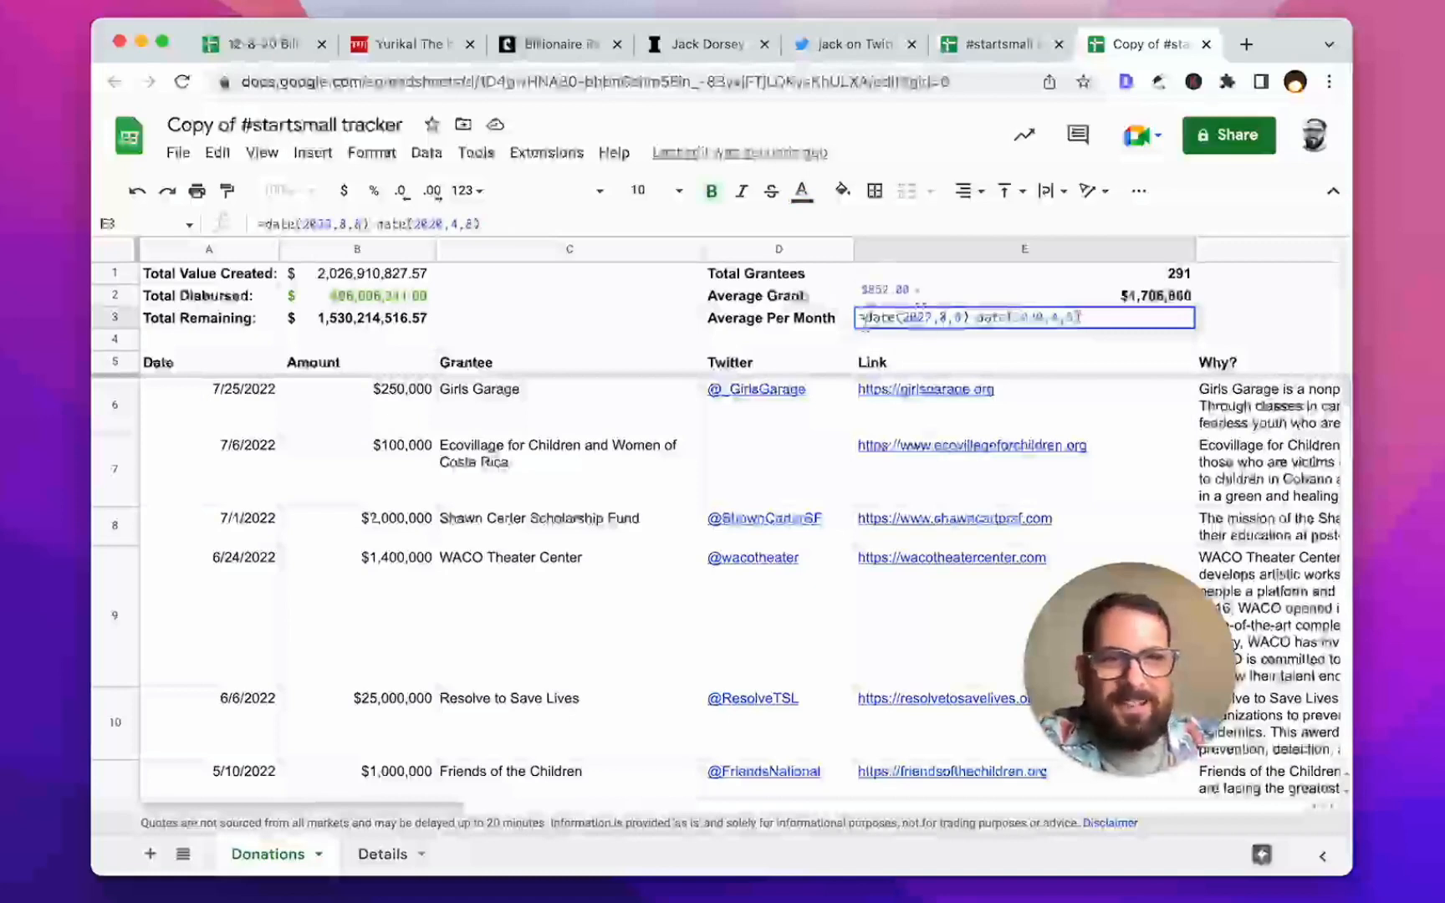
pyautogui.click(867, 320)
pyautogui.write('sum(B6/')
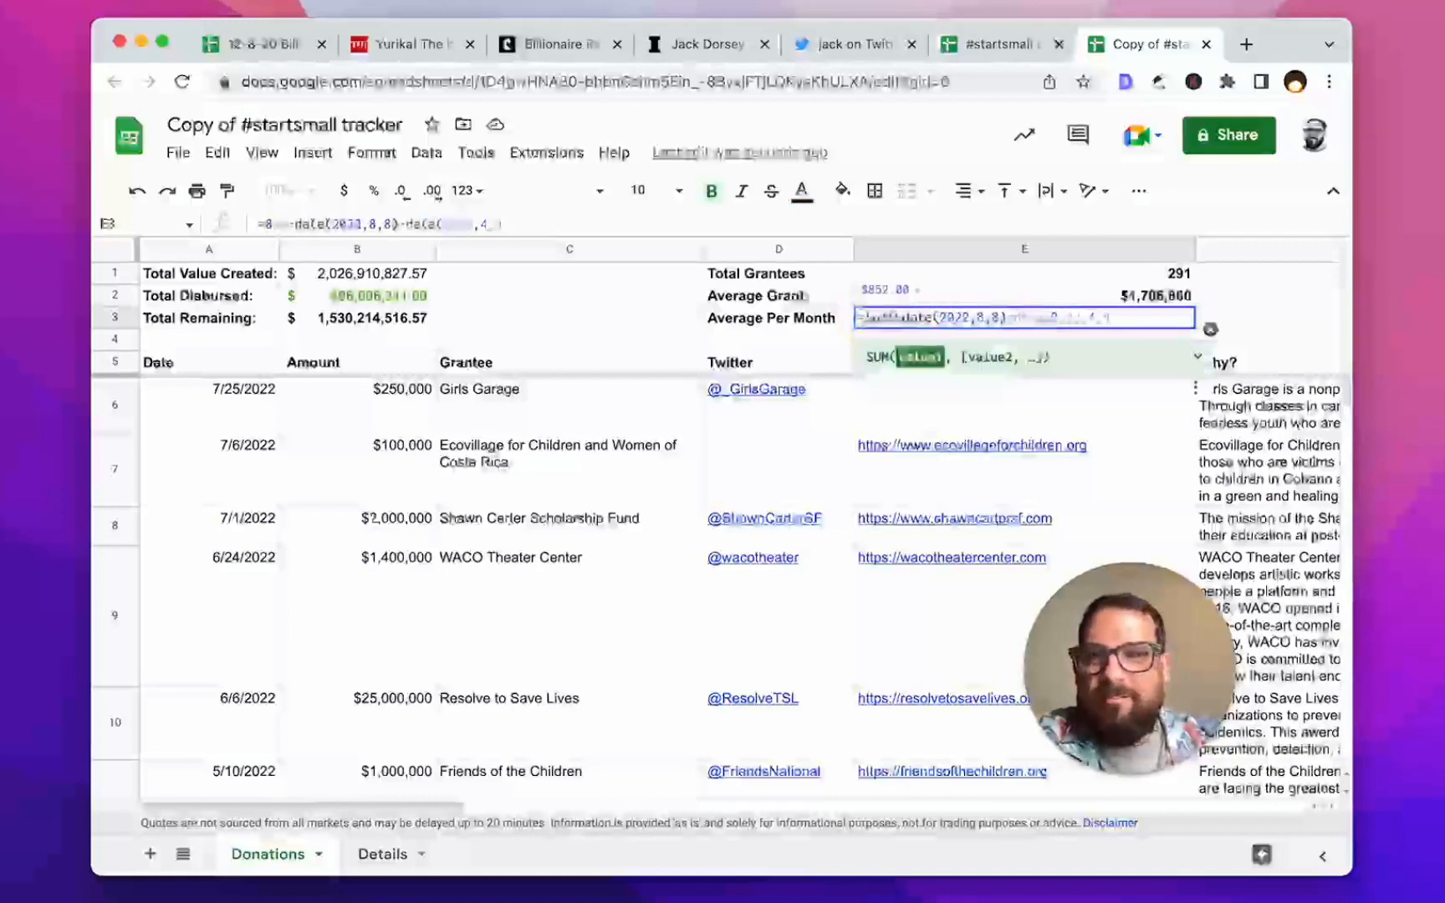
pyautogui.press('BackSpace')
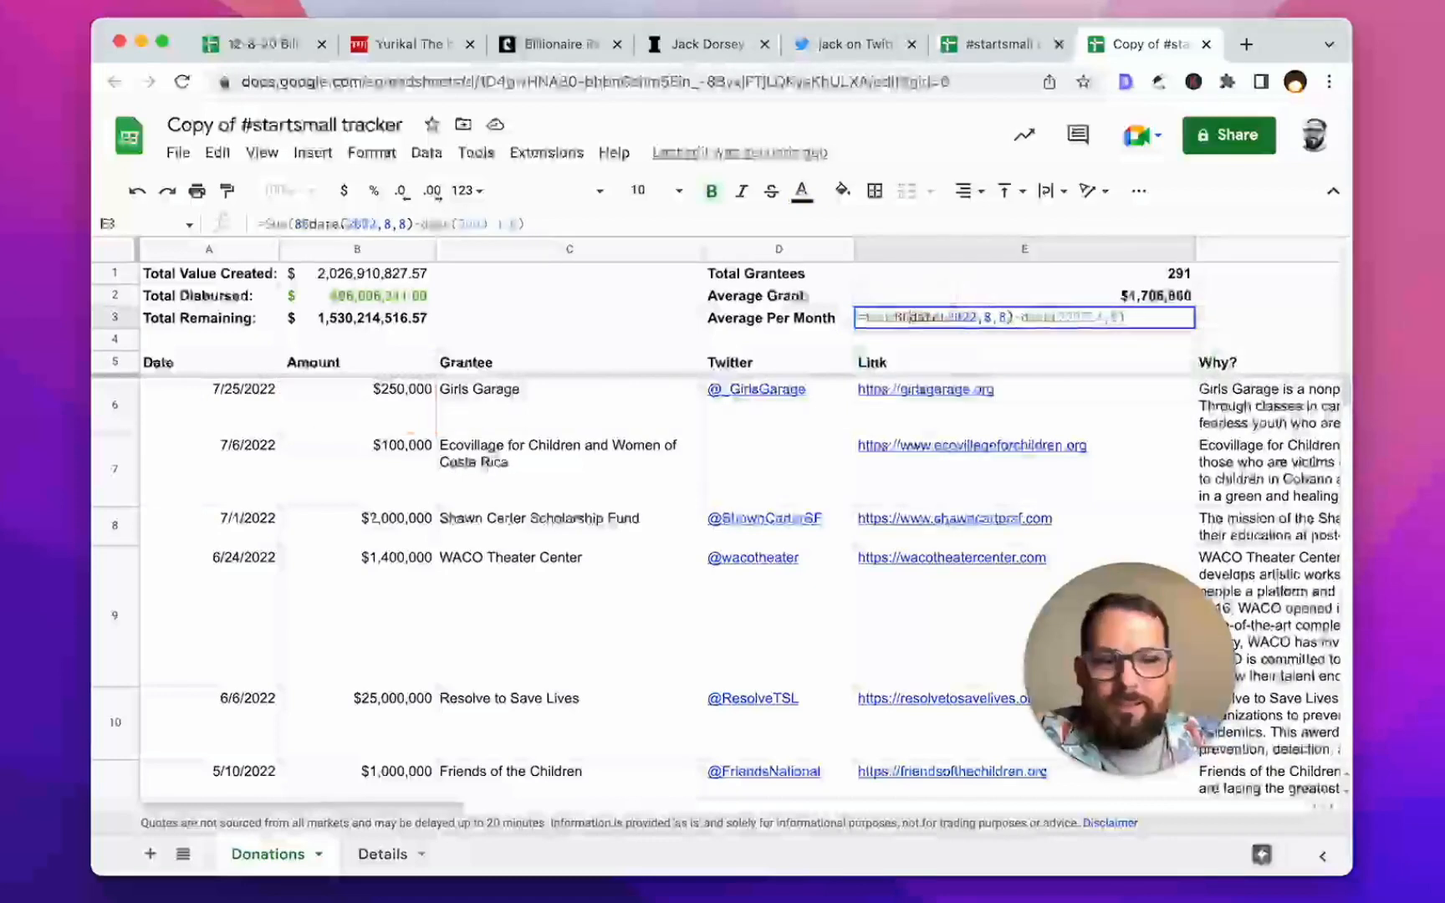
pyautogui.write(':B)/')
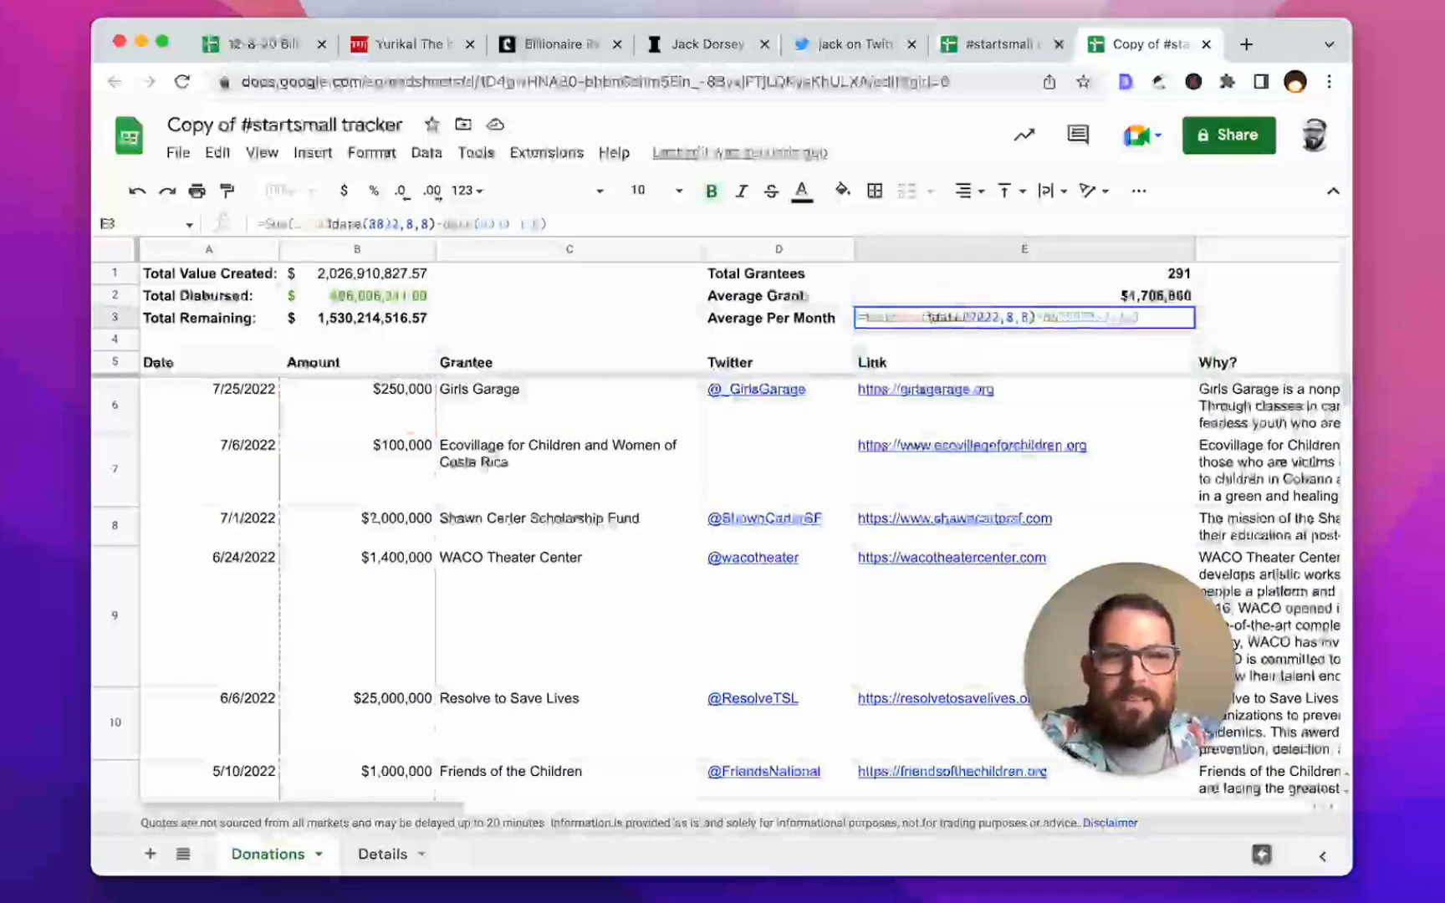
pyautogui.write('(')
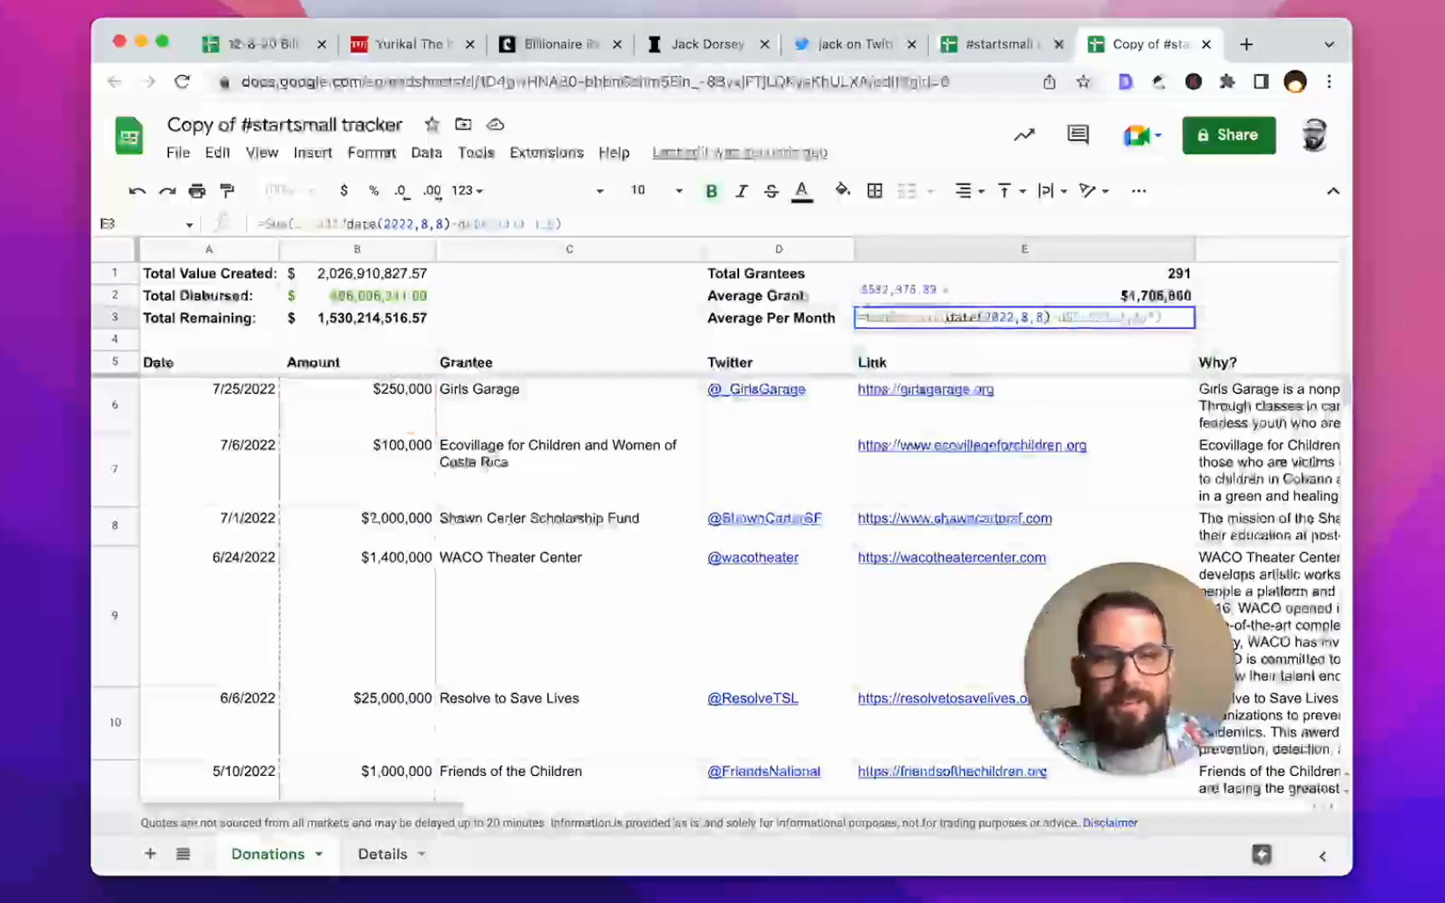
pyautogui.click(1163, 318)
pyautogui.write(')/')
pyautogui.write('30')
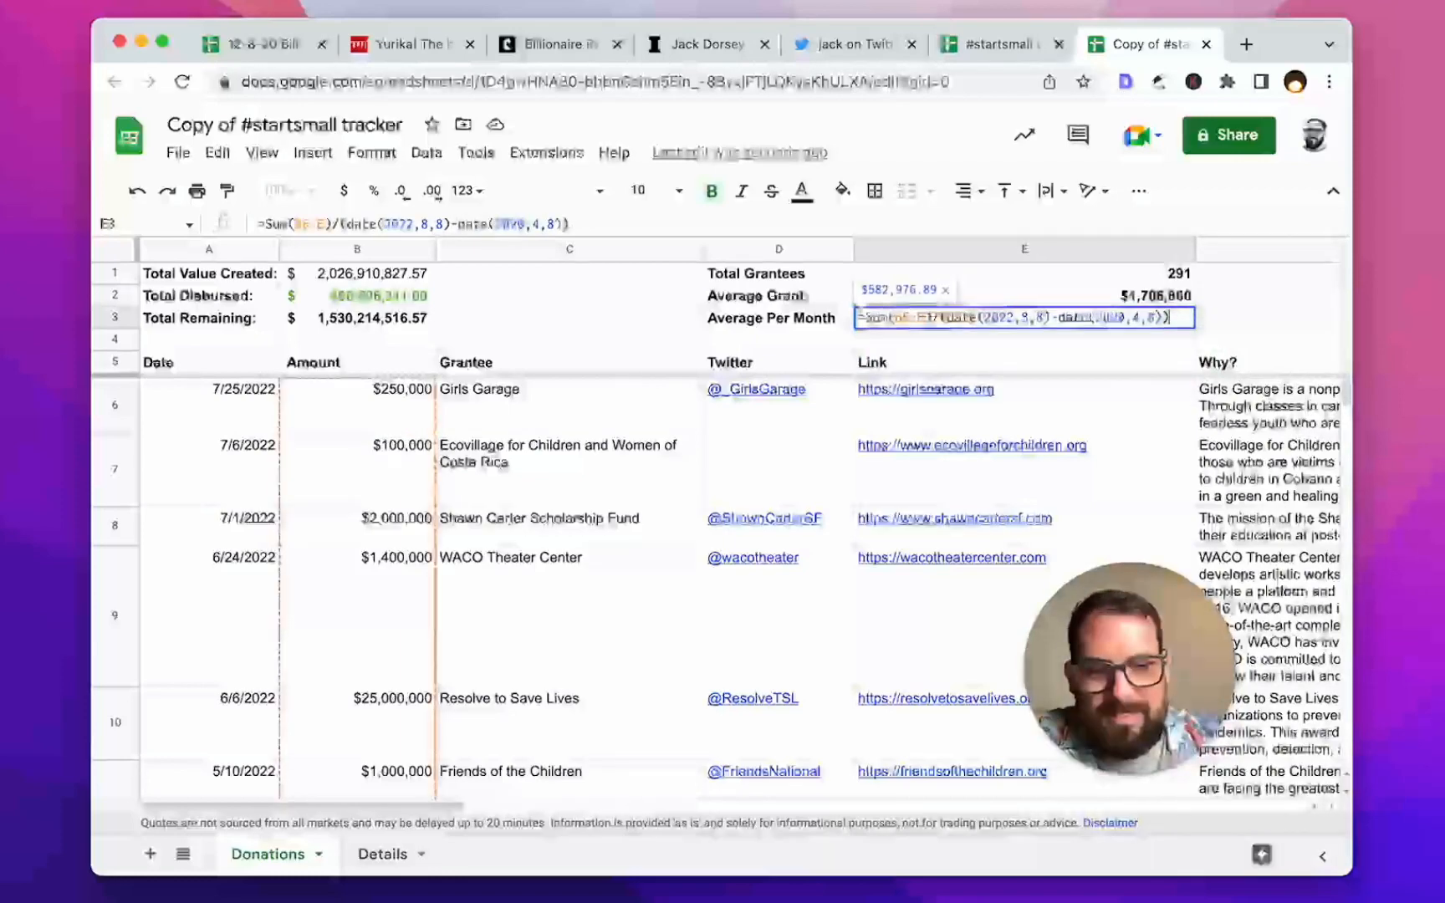
pyautogui.press('Return')
# Step: Check the formulas behind Average Per Month in E3 and Total Disbursed in B2
pyautogui.click(1154, 318)
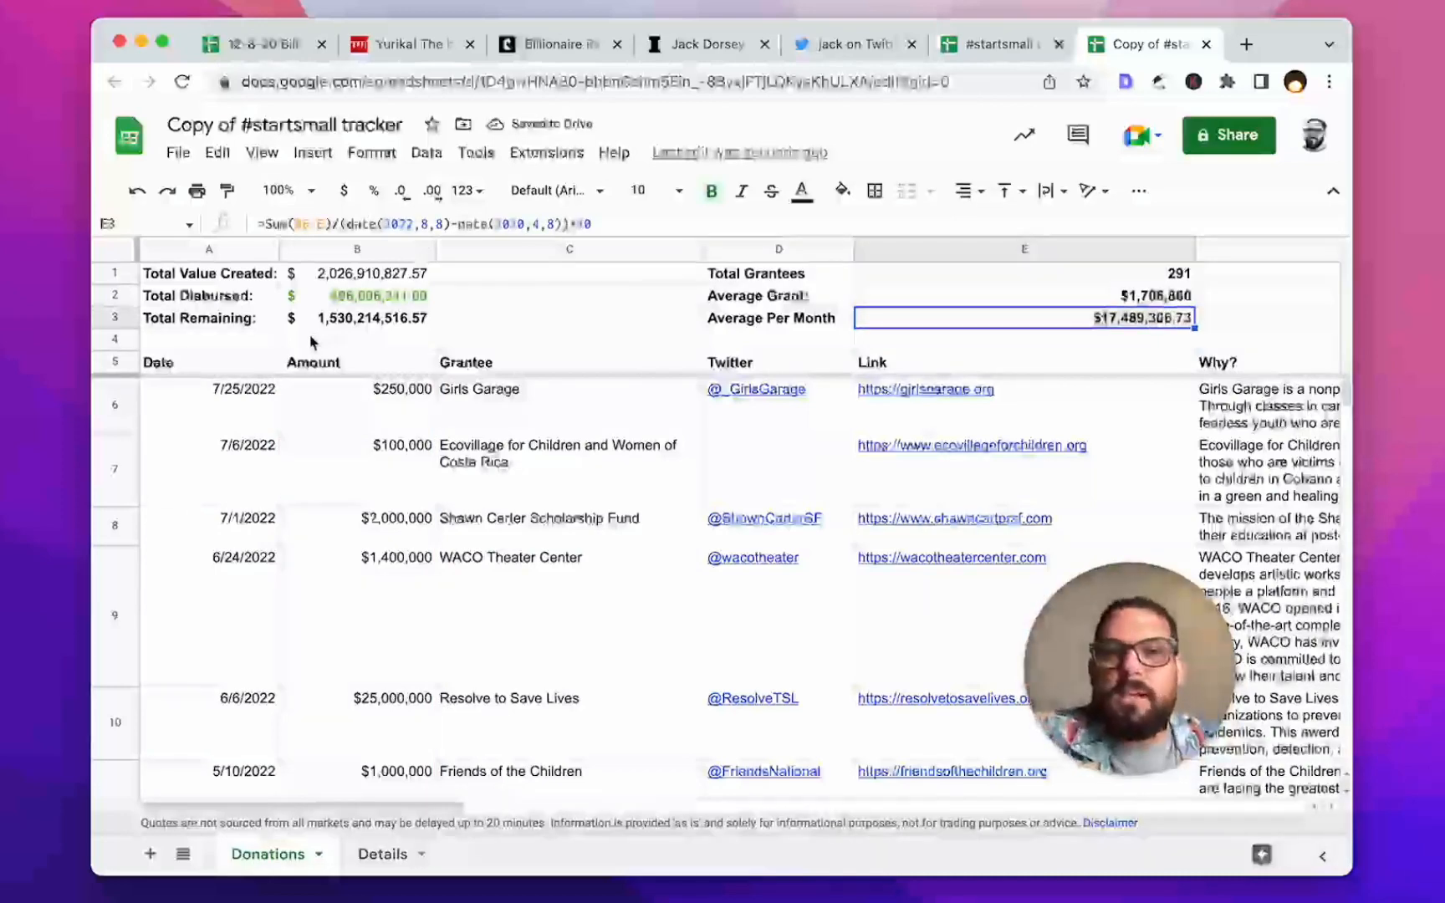
pyautogui.click(359, 299)
pyautogui.click(462, 297)
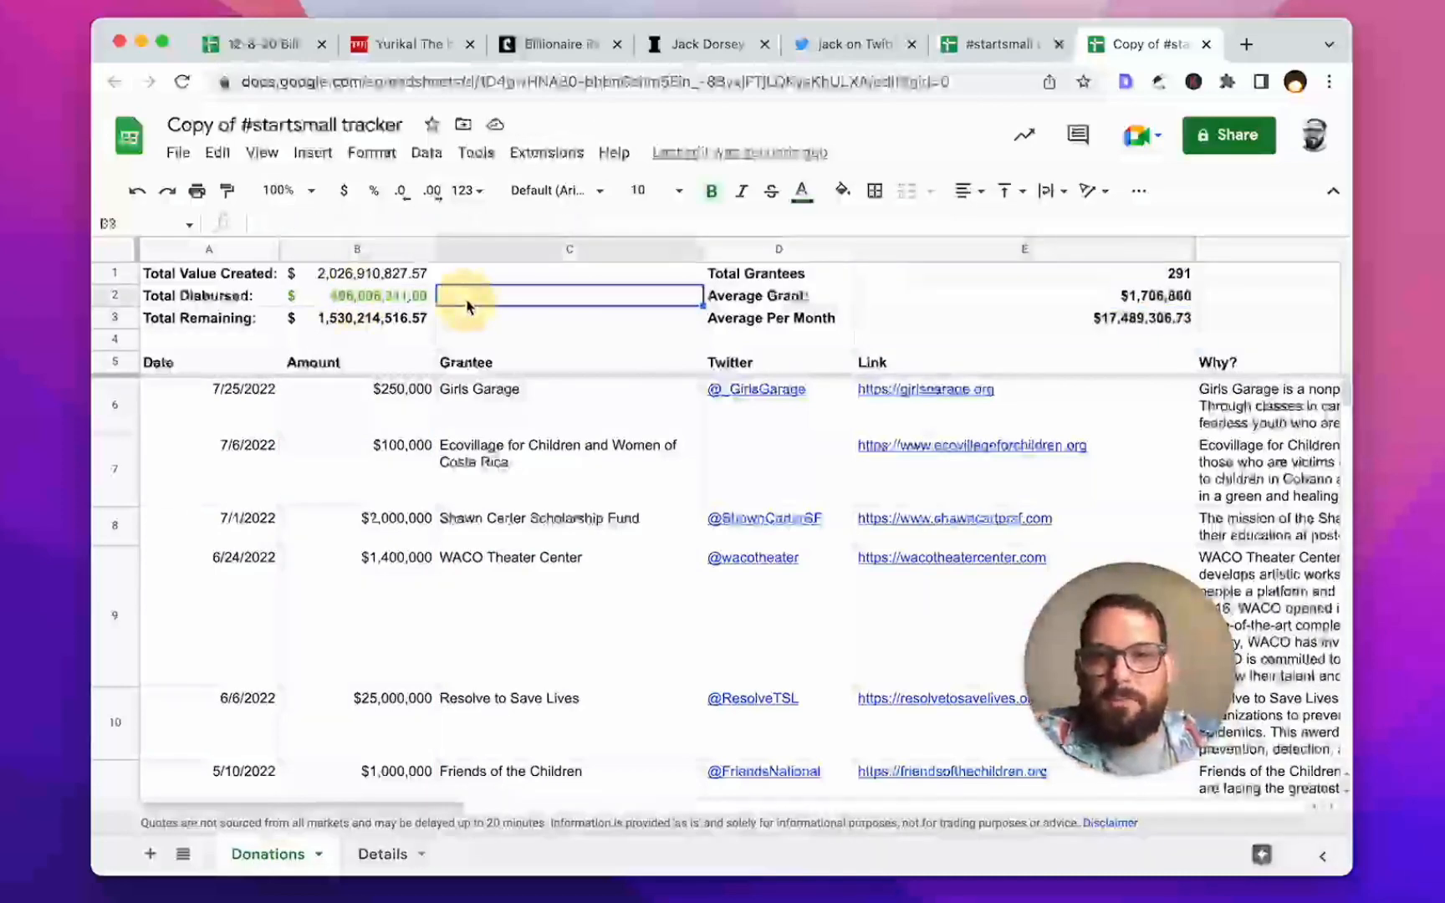
pyautogui.click(969, 325)
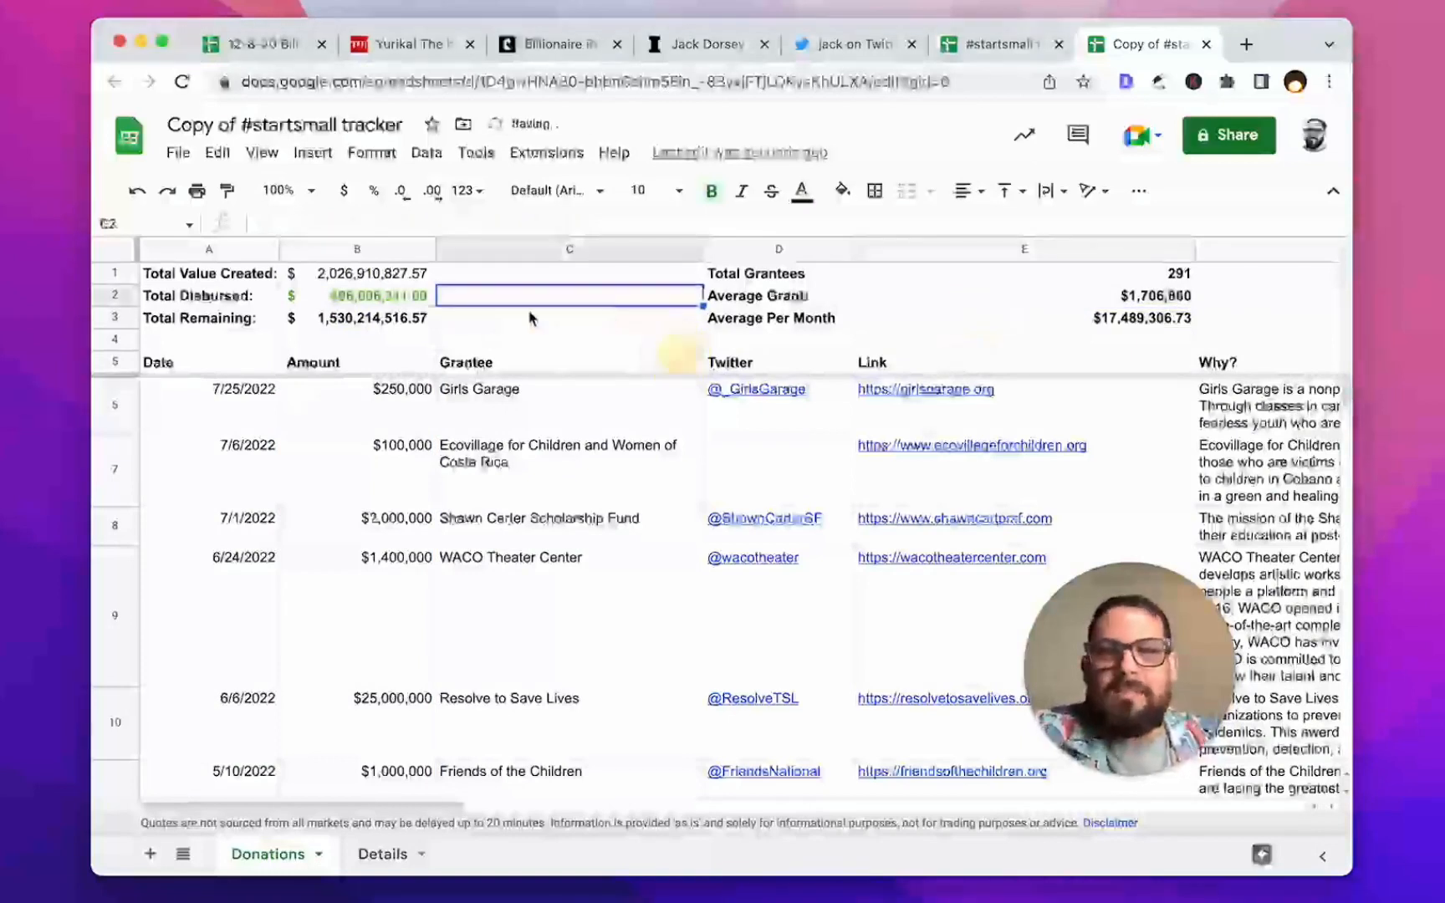
pyautogui.click(336, 299)
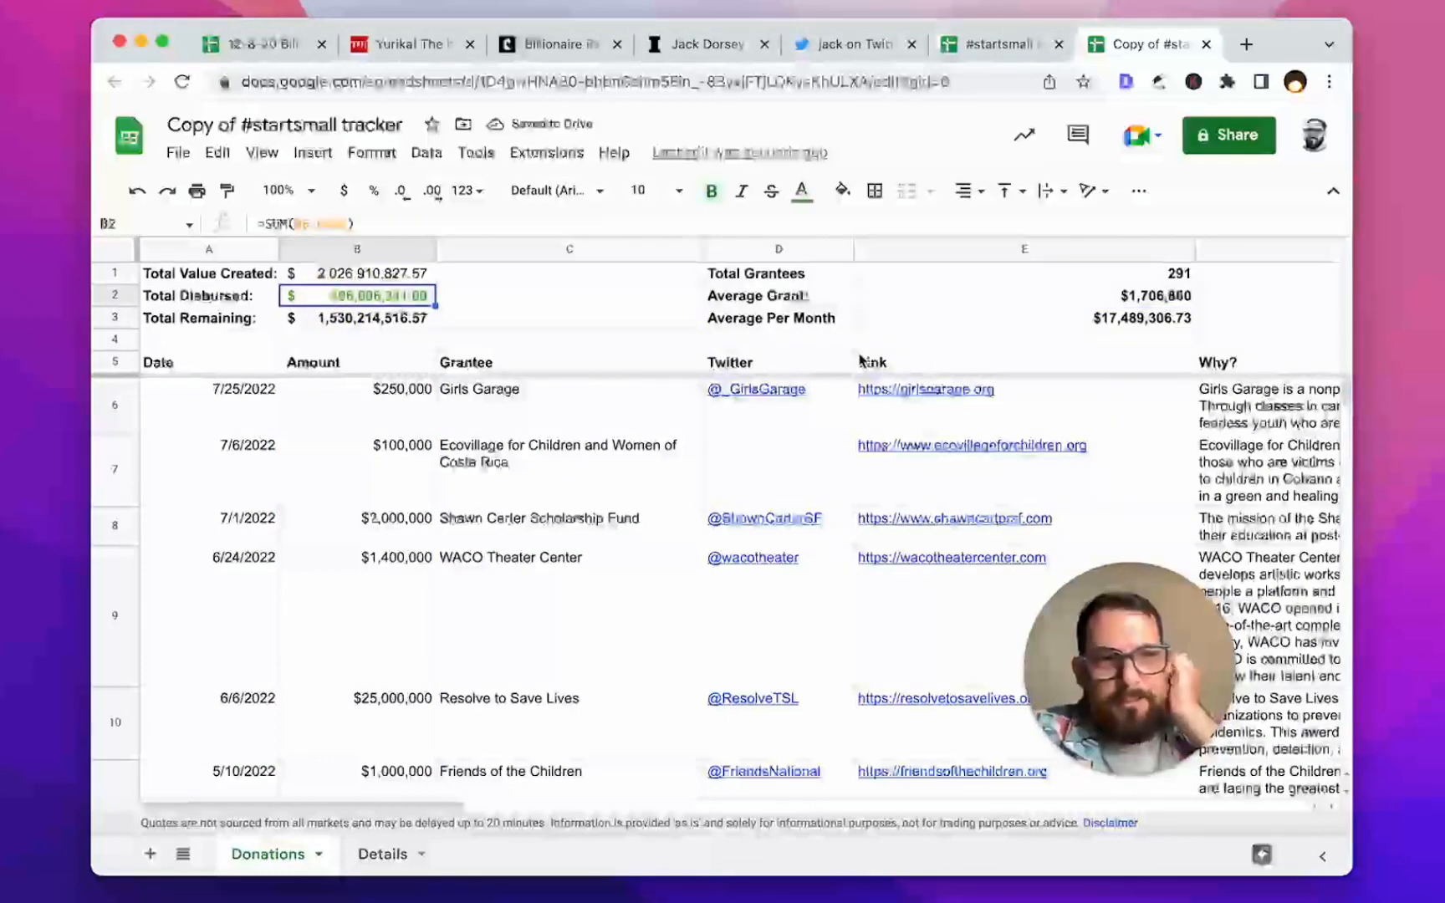
pyautogui.click(1070, 316)
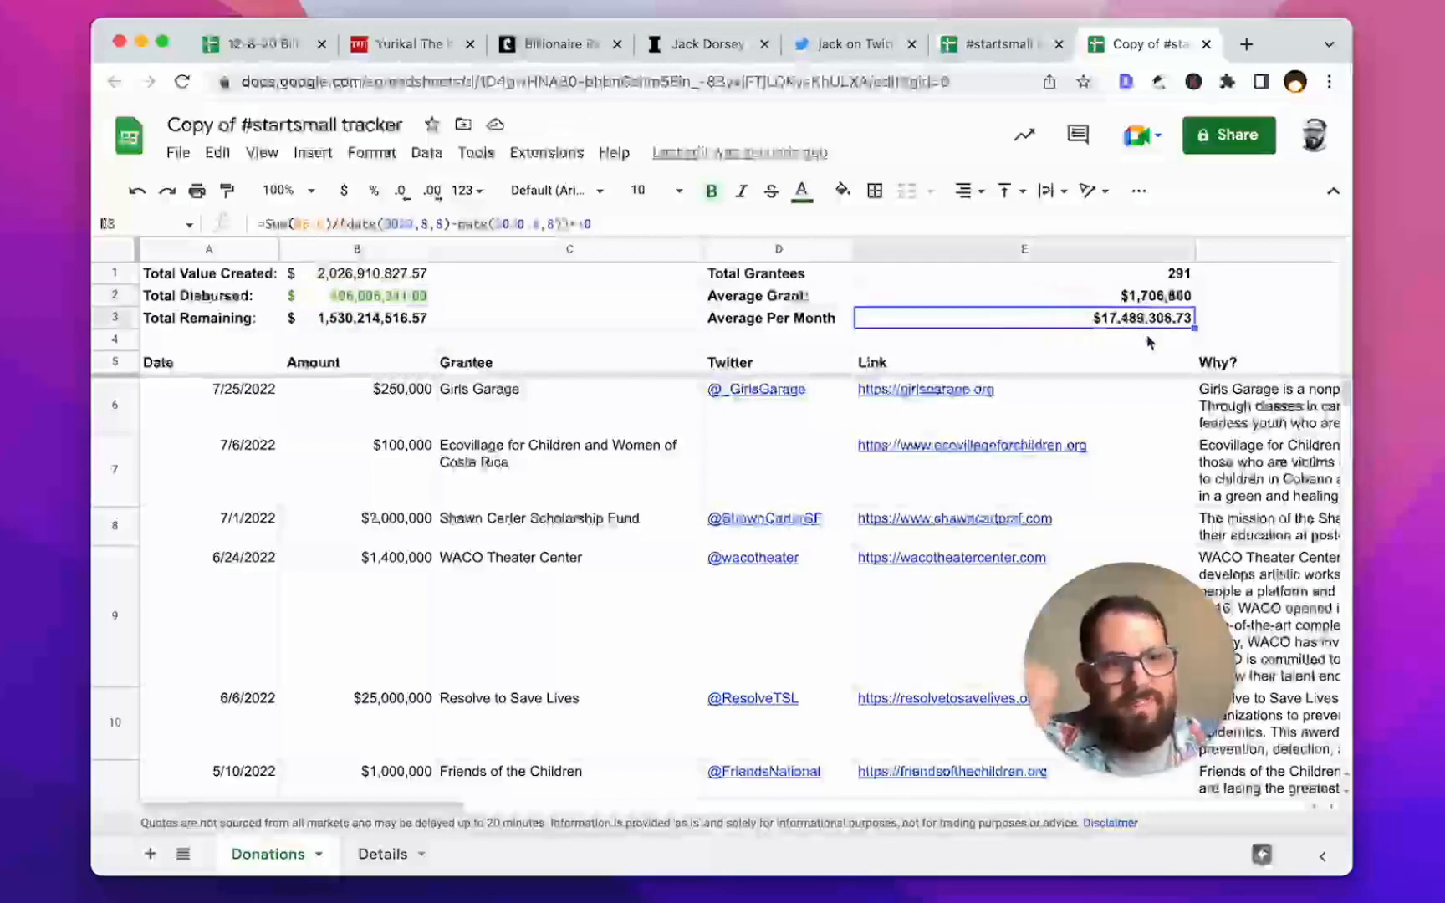
# Step: Label D4 "Median" and calculate the median donation amount in E4 with =median(b6:b)
pyautogui.click(740, 342)
pyautogui.write('Median')
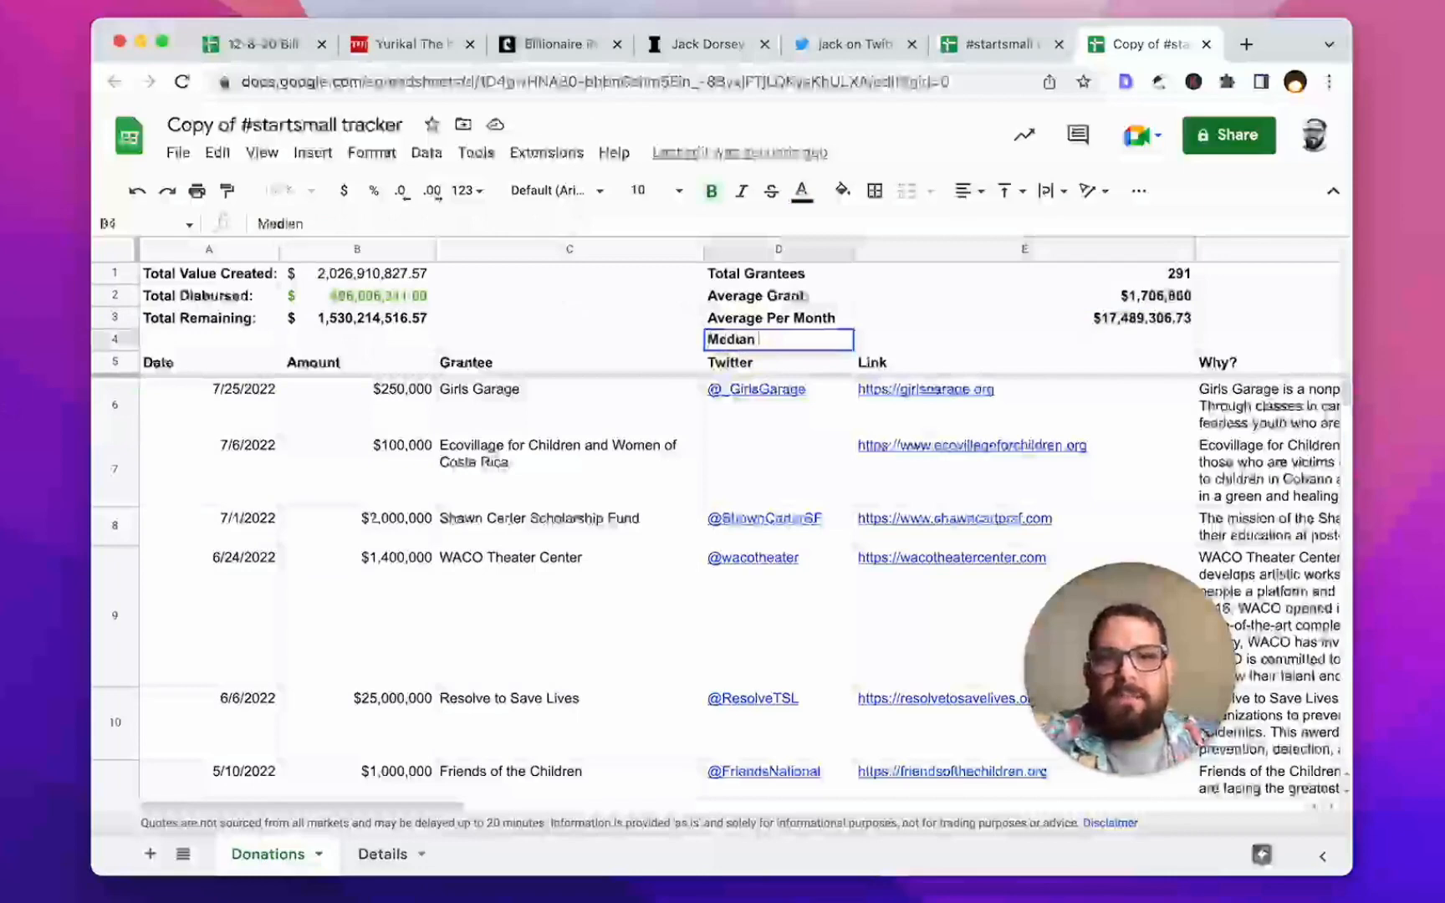
pyautogui.press('Tab')
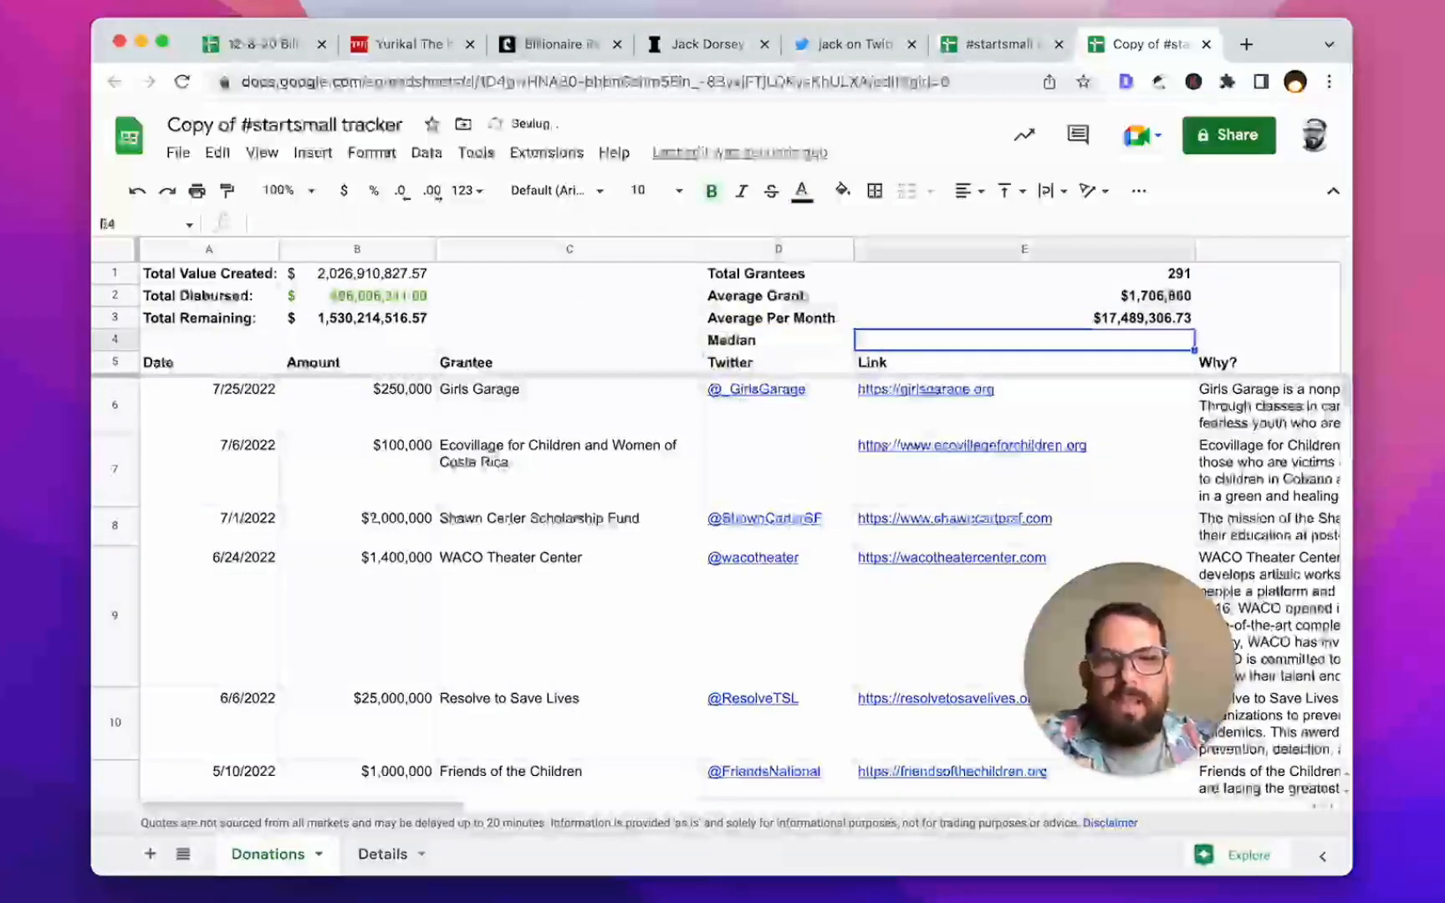
pyautogui.write('=m')
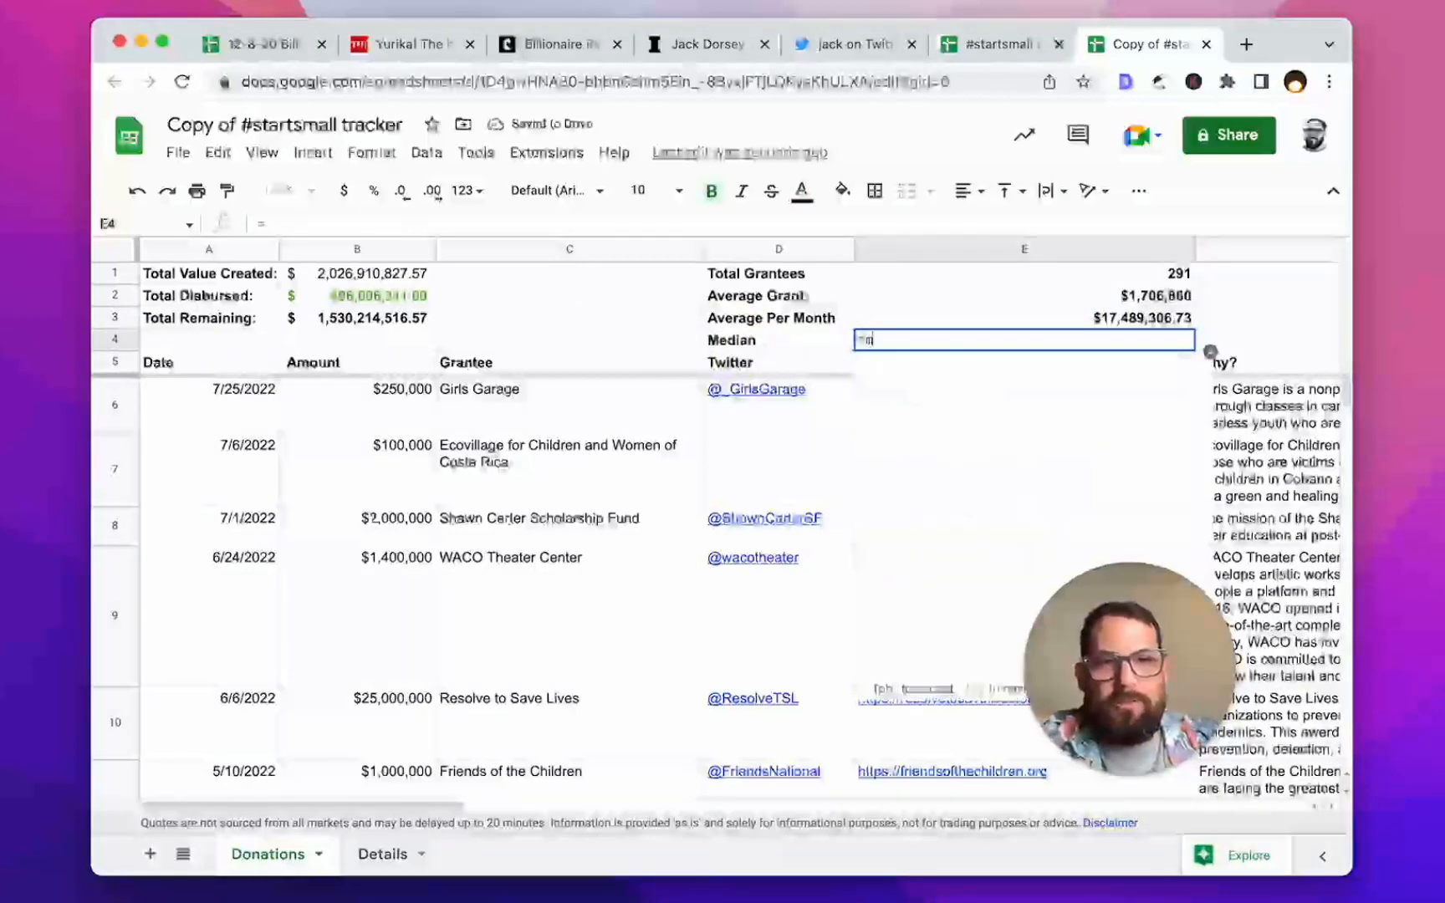
pyautogui.write('edian(')
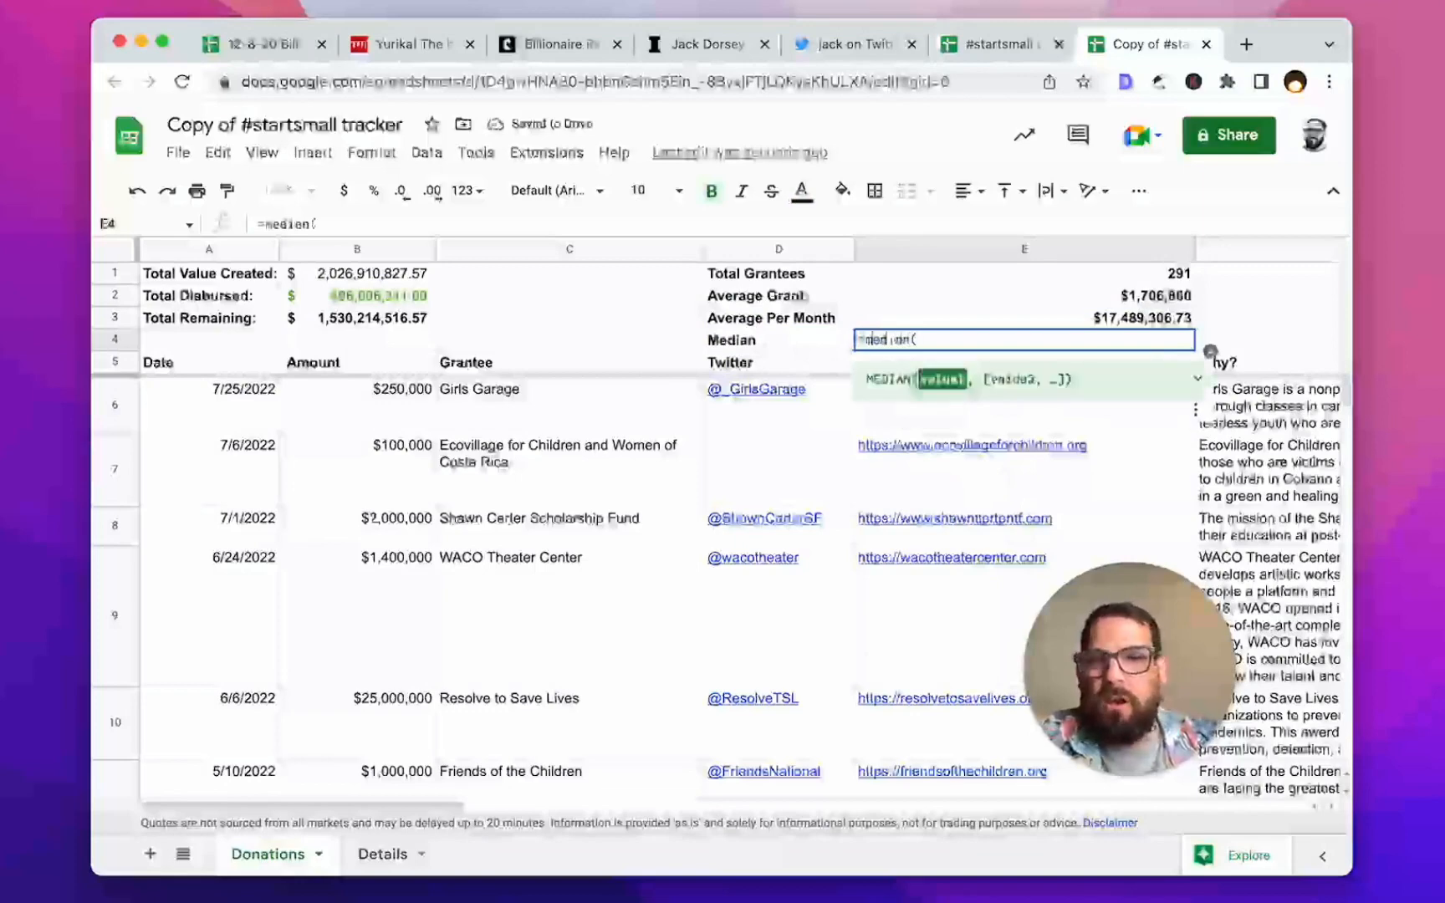
pyautogui.write('b6:b')
pyautogui.press('Return')
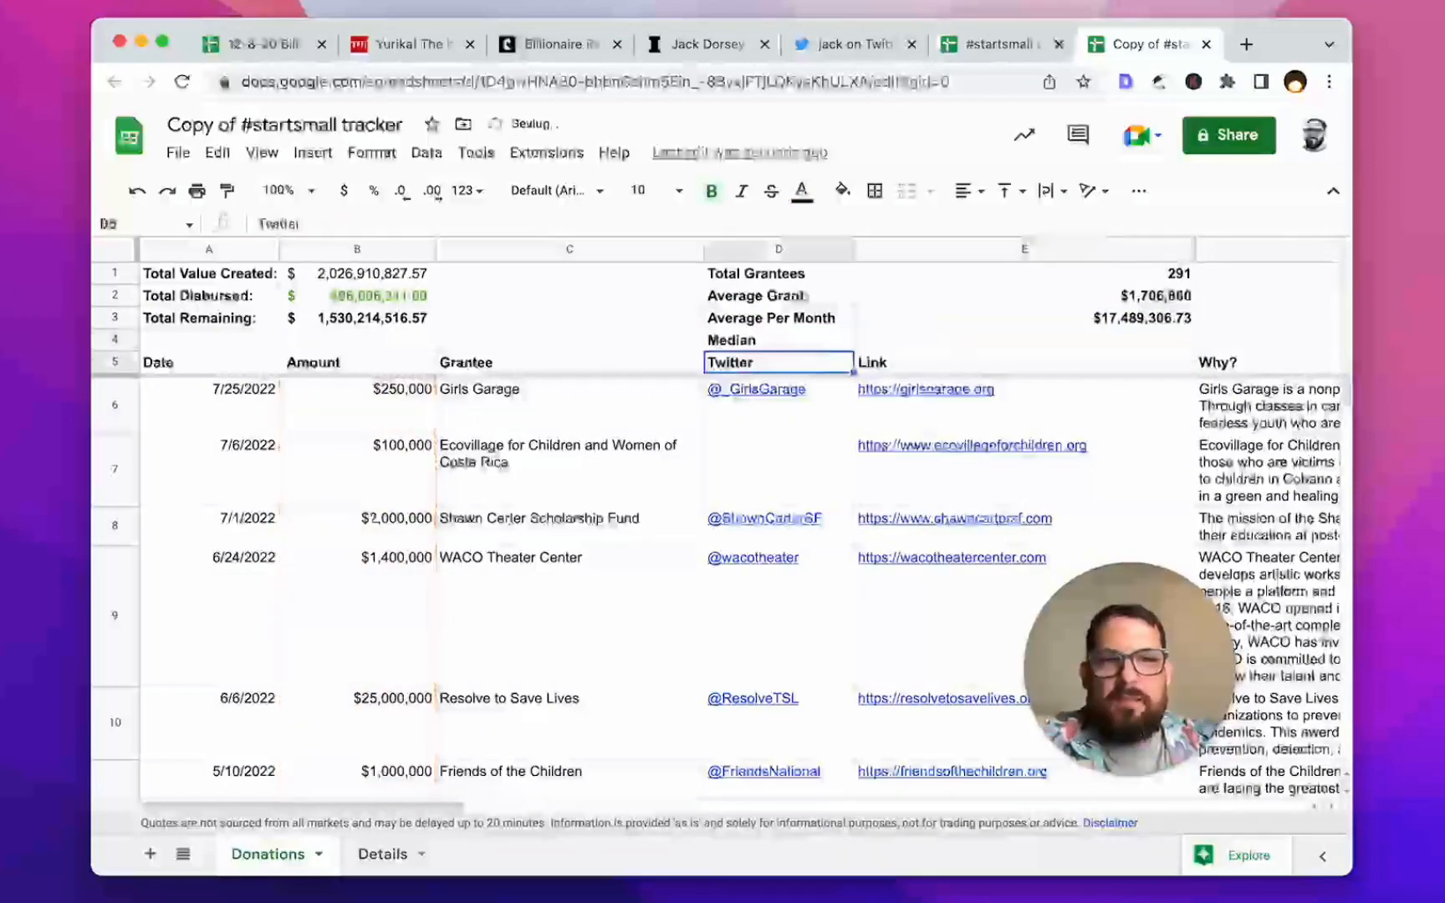
pyautogui.click(1024, 340)
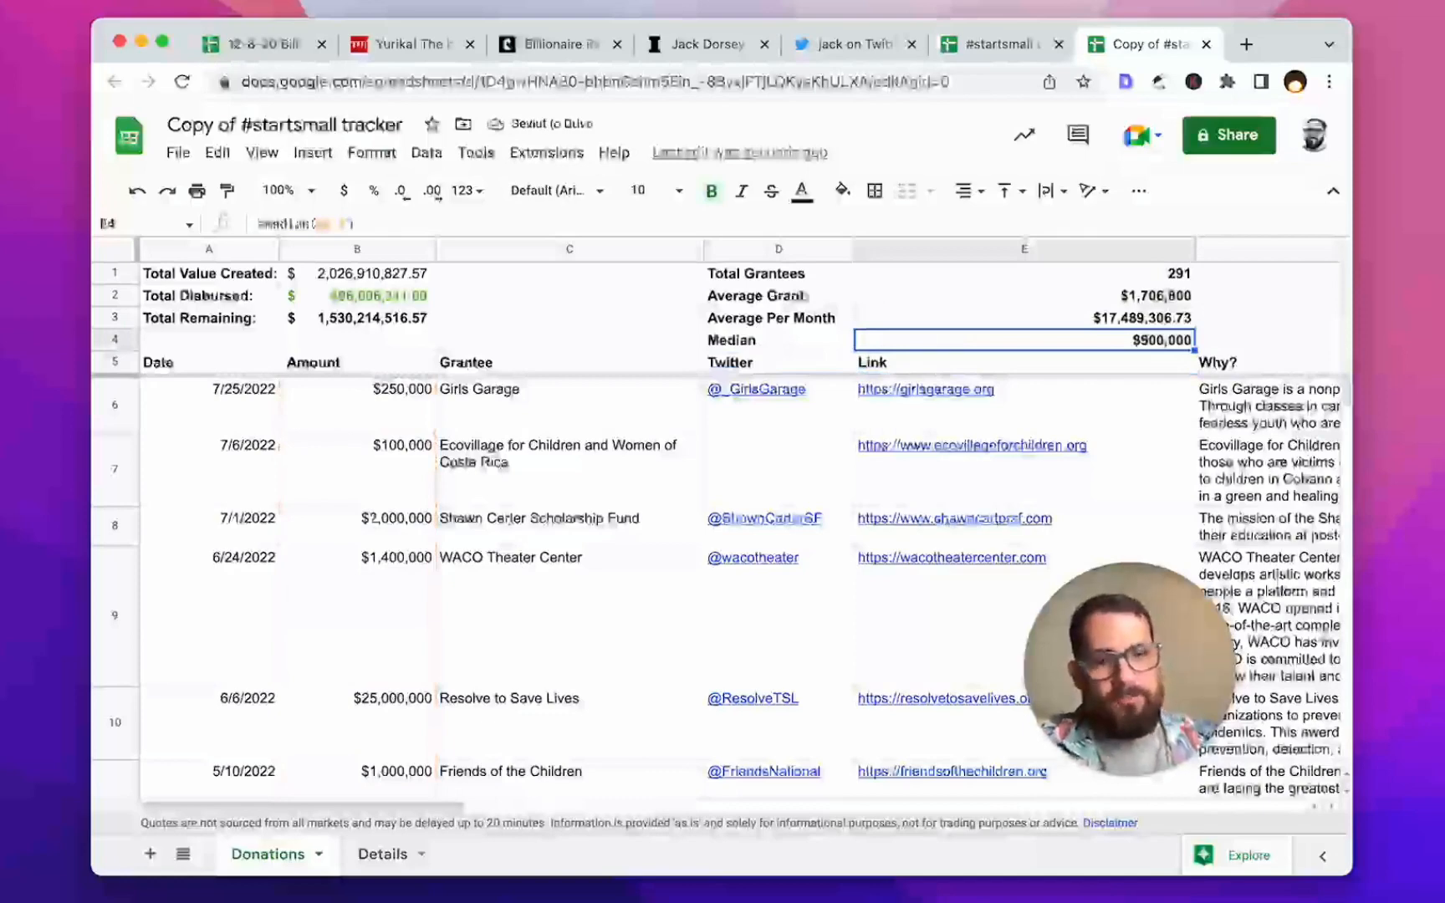
pyautogui.press('Up')
pyautogui.press('Up')
pyautogui.press('Left')
pyautogui.press('Left')
pyautogui.press('Down')
pyautogui.press('Down')
pyautogui.press('Down')
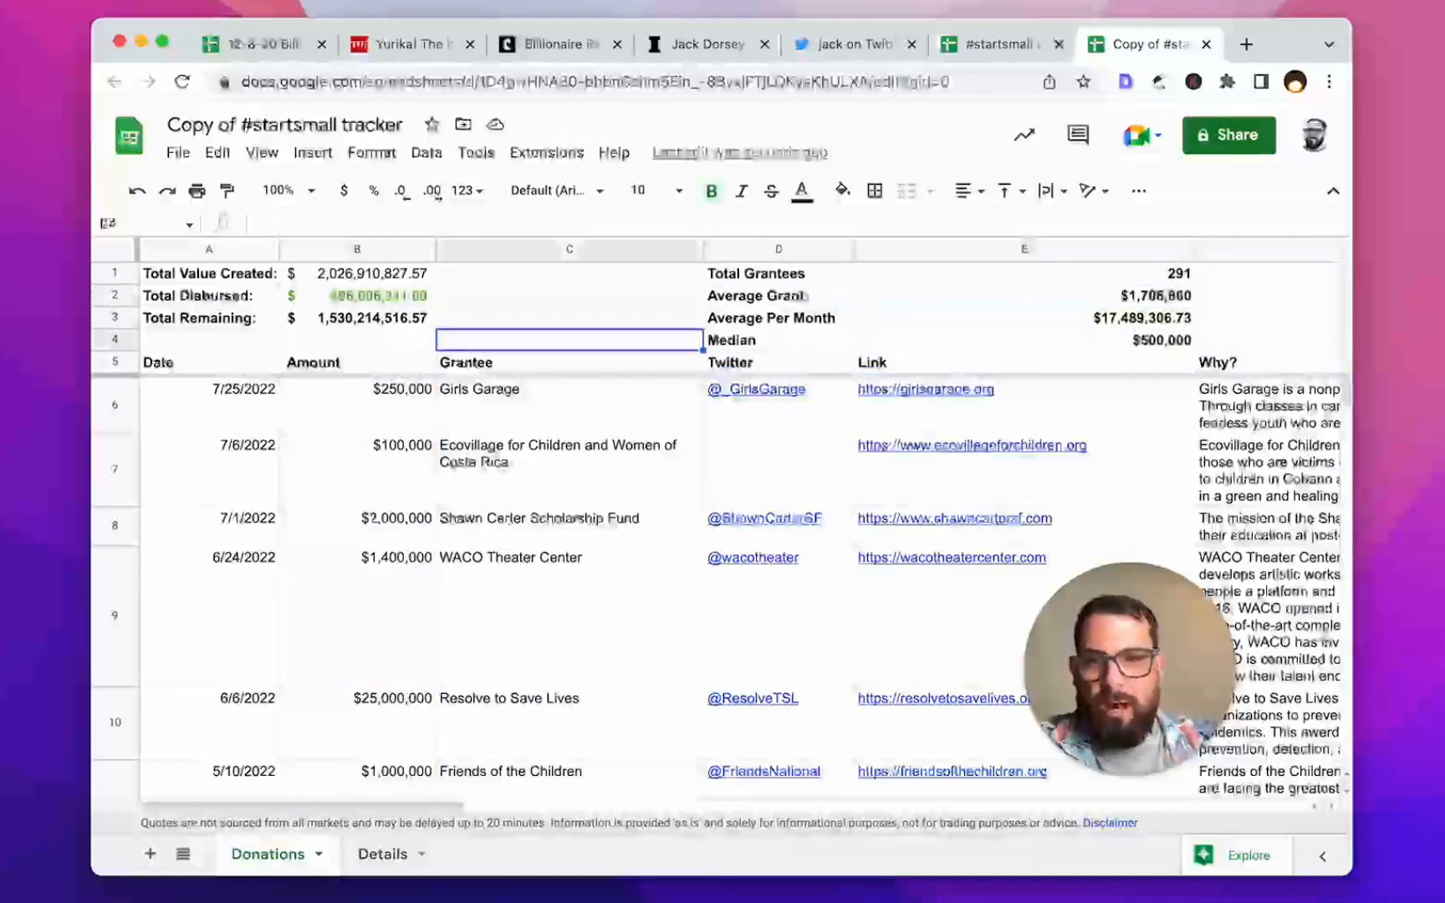
# Step: Insert two rows below row 4 and label D5 "Max" and D6 "Min"
pyautogui.click(731, 343)
pyautogui.rightClick(126, 340)
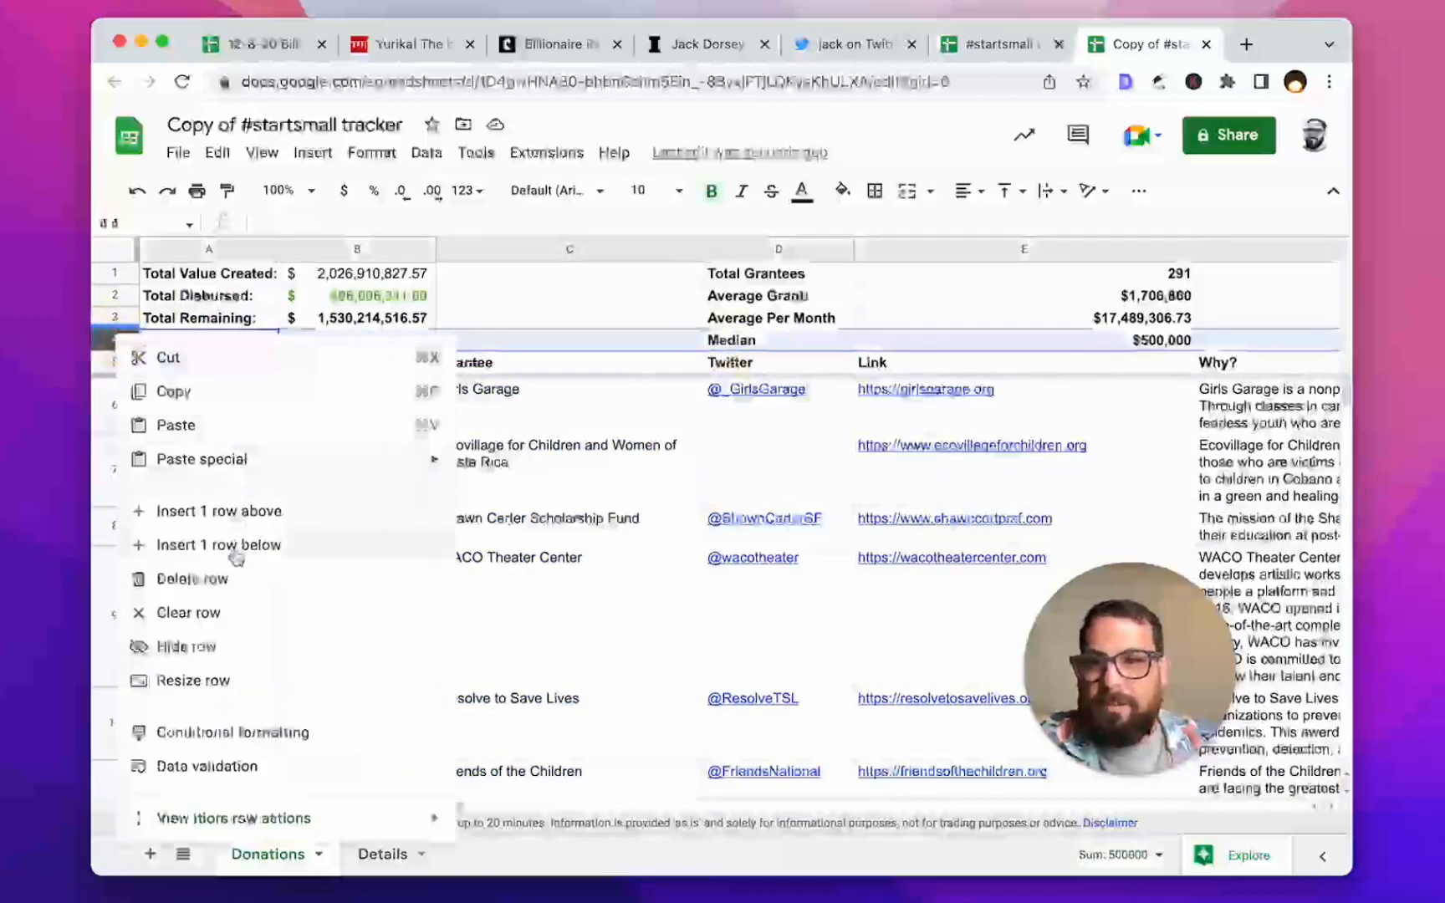
pyautogui.click(175, 544)
pyautogui.click(750, 368)
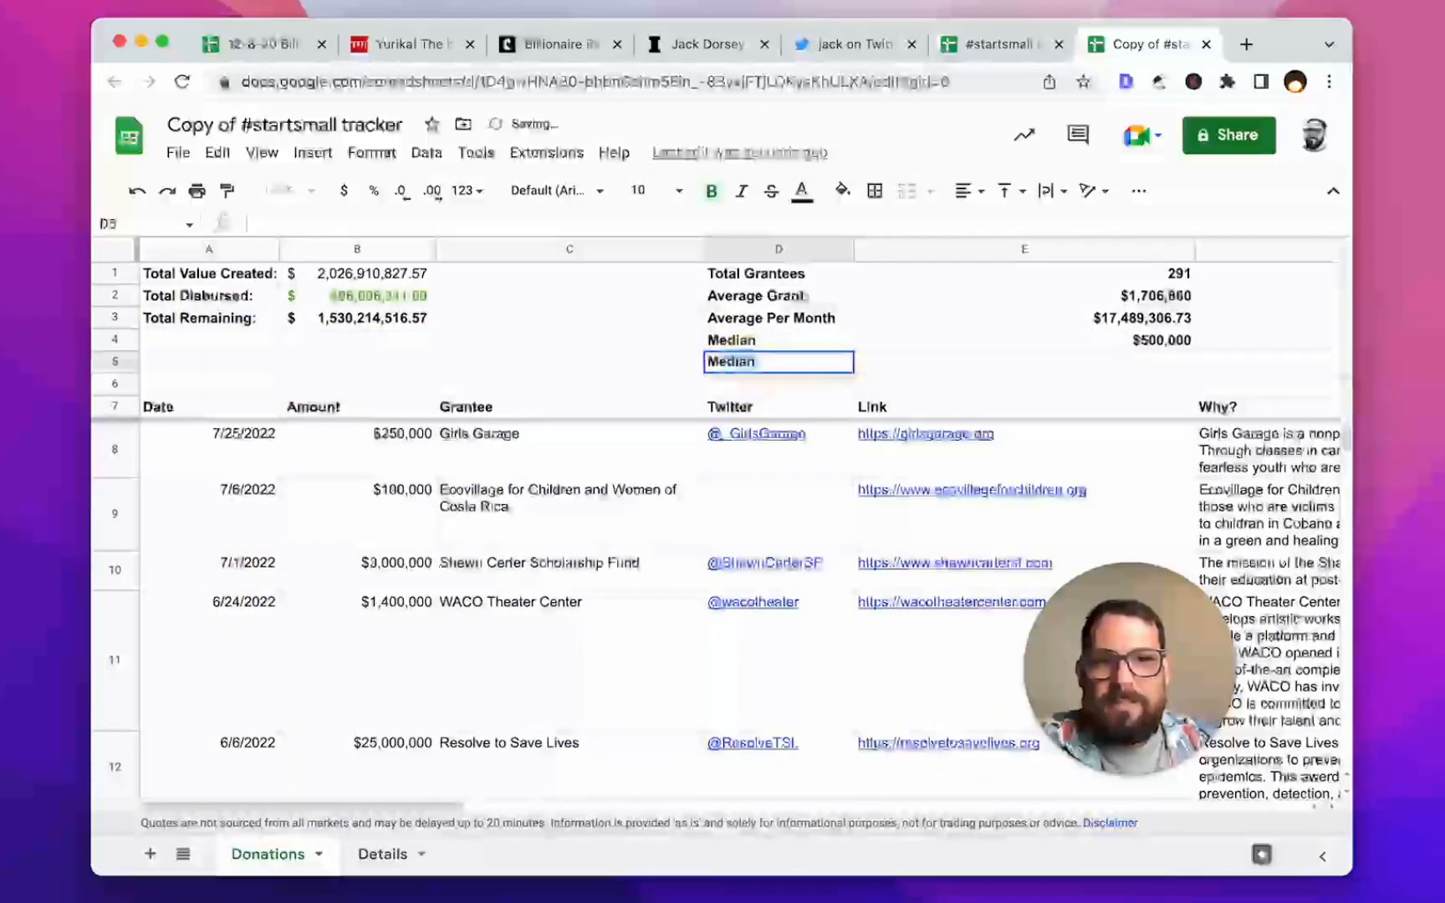
pyautogui.write('Max')
pyautogui.press('Return')
pyautogui.write('Min')
pyautogui.press('Tab')
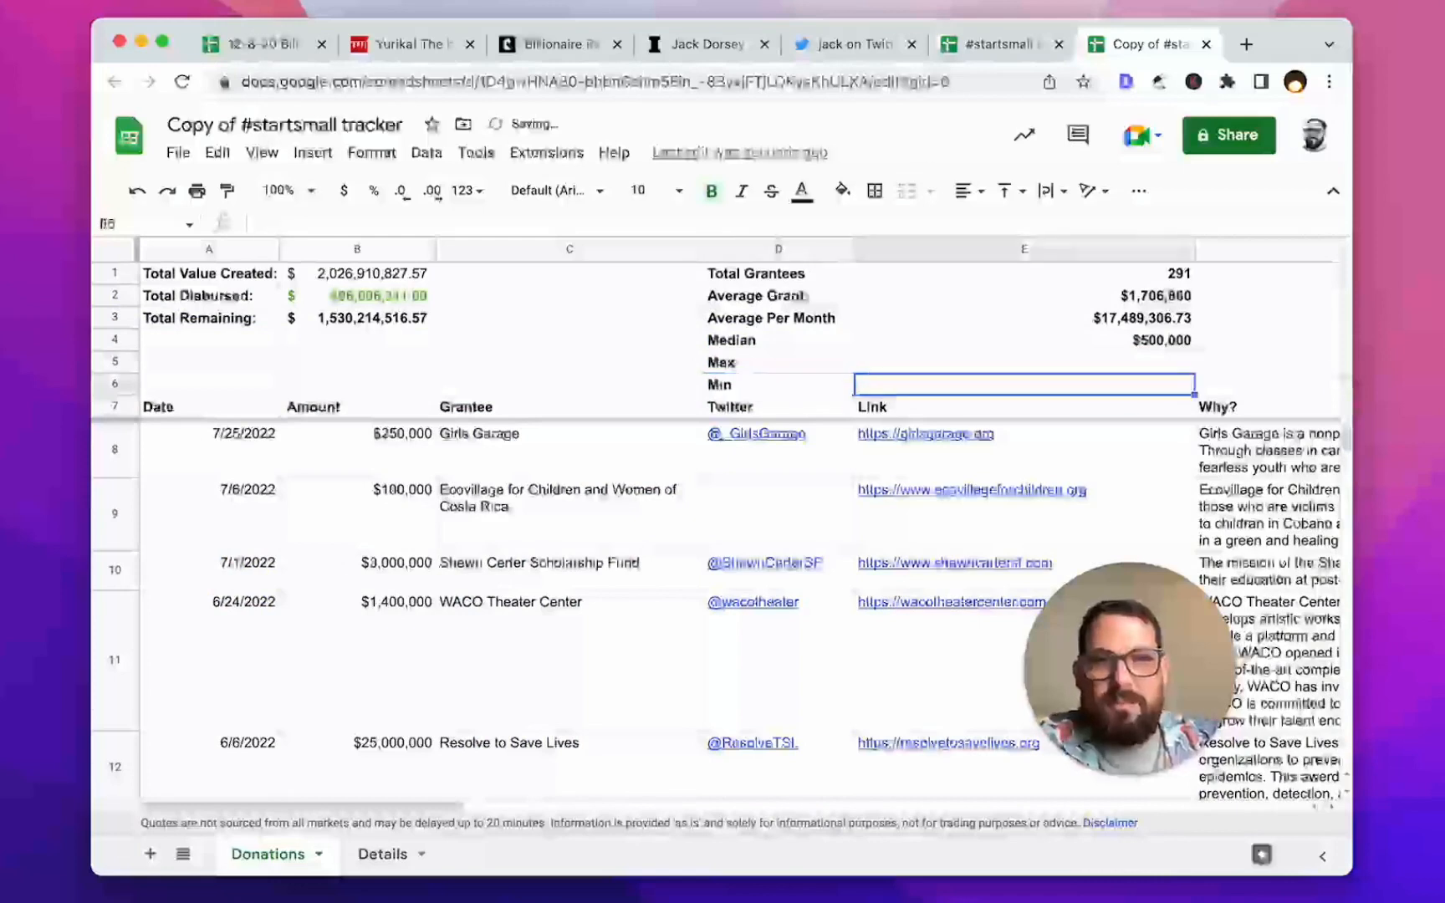
# Step: Calculate the largest donation in E5 with max over the Amount column and the smallest in E6 with =min(B8:B)
pyautogui.press('Down')
pyautogui.press('Up')
pyautogui.press('Up')
pyautogui.write('=max(E')
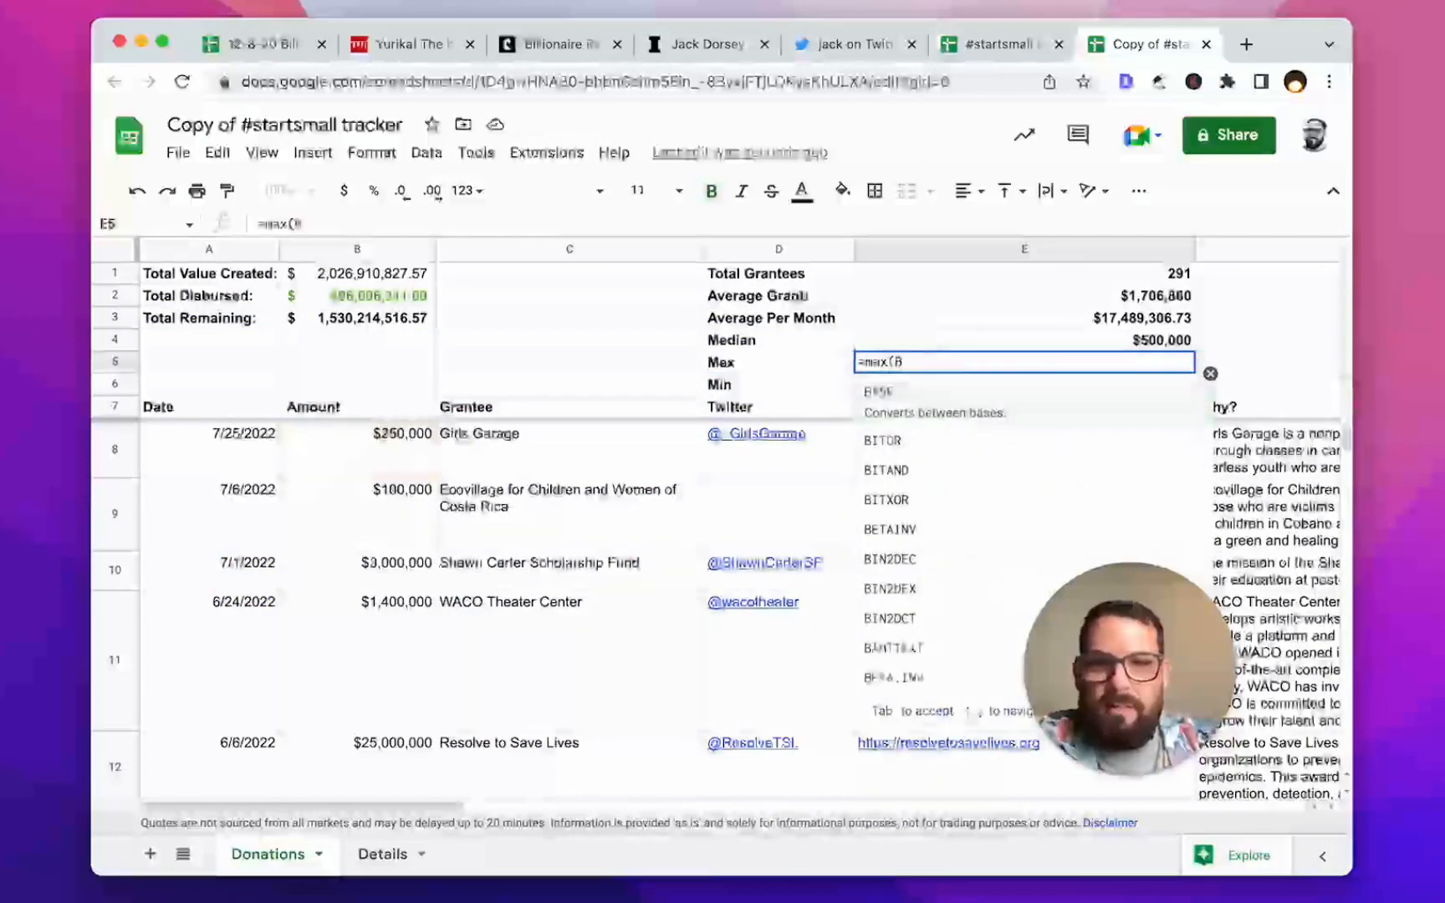
pyautogui.write(':B')
pyautogui.press('Return')
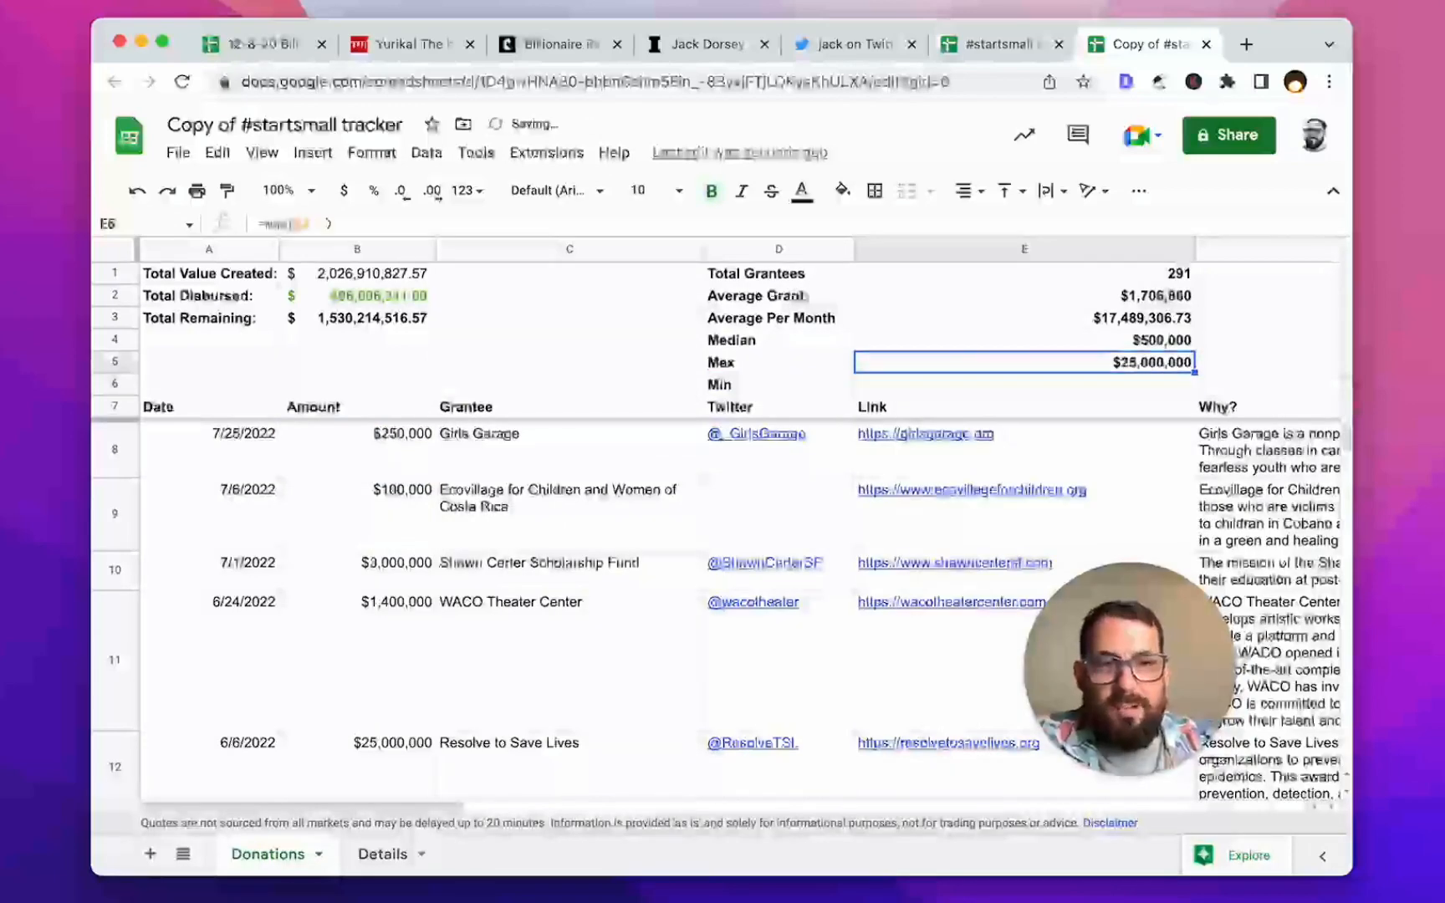
pyautogui.write('=min(')
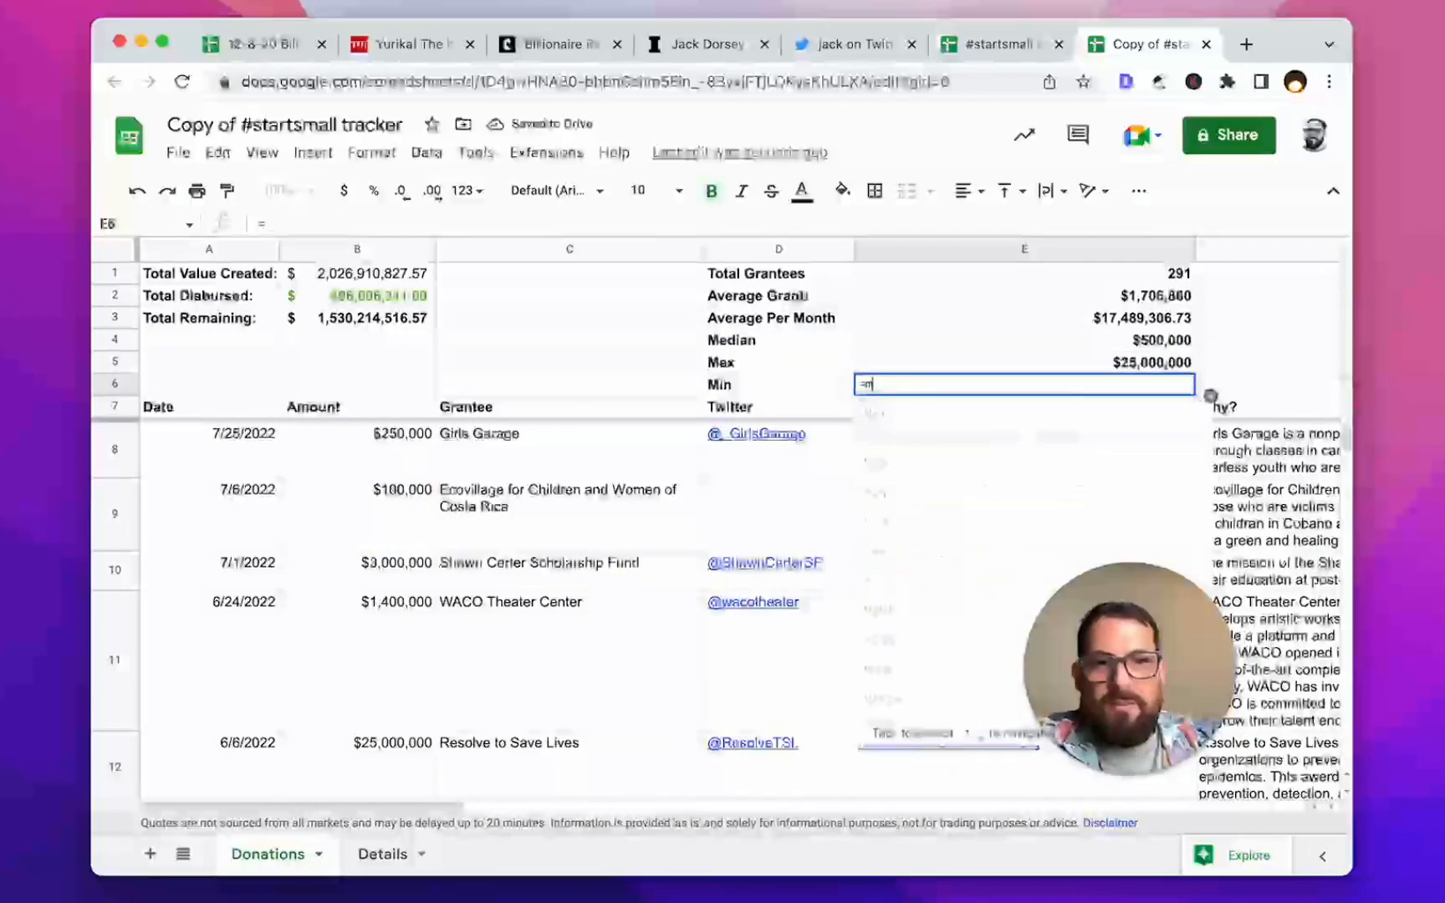
pyautogui.write('B8:B)')
pyautogui.press('Return')
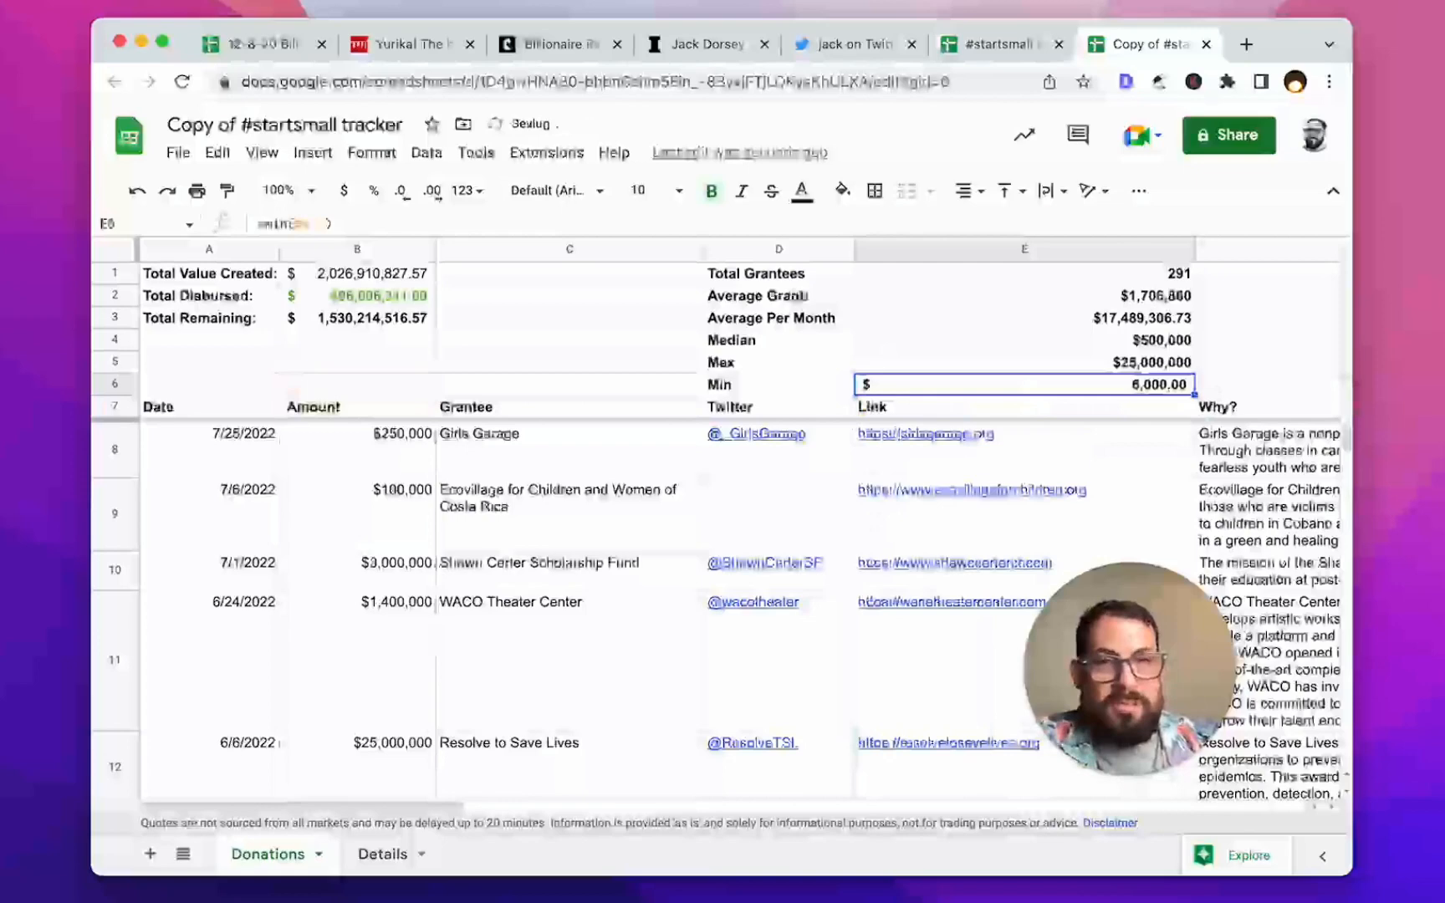
# Step: Look up the grantees behind the Max and Min amounts by entering =index(C:C,Match(E5,B:B,0)) in F5 and copying it to F6
pyautogui.hscroll(10, 719, 502)
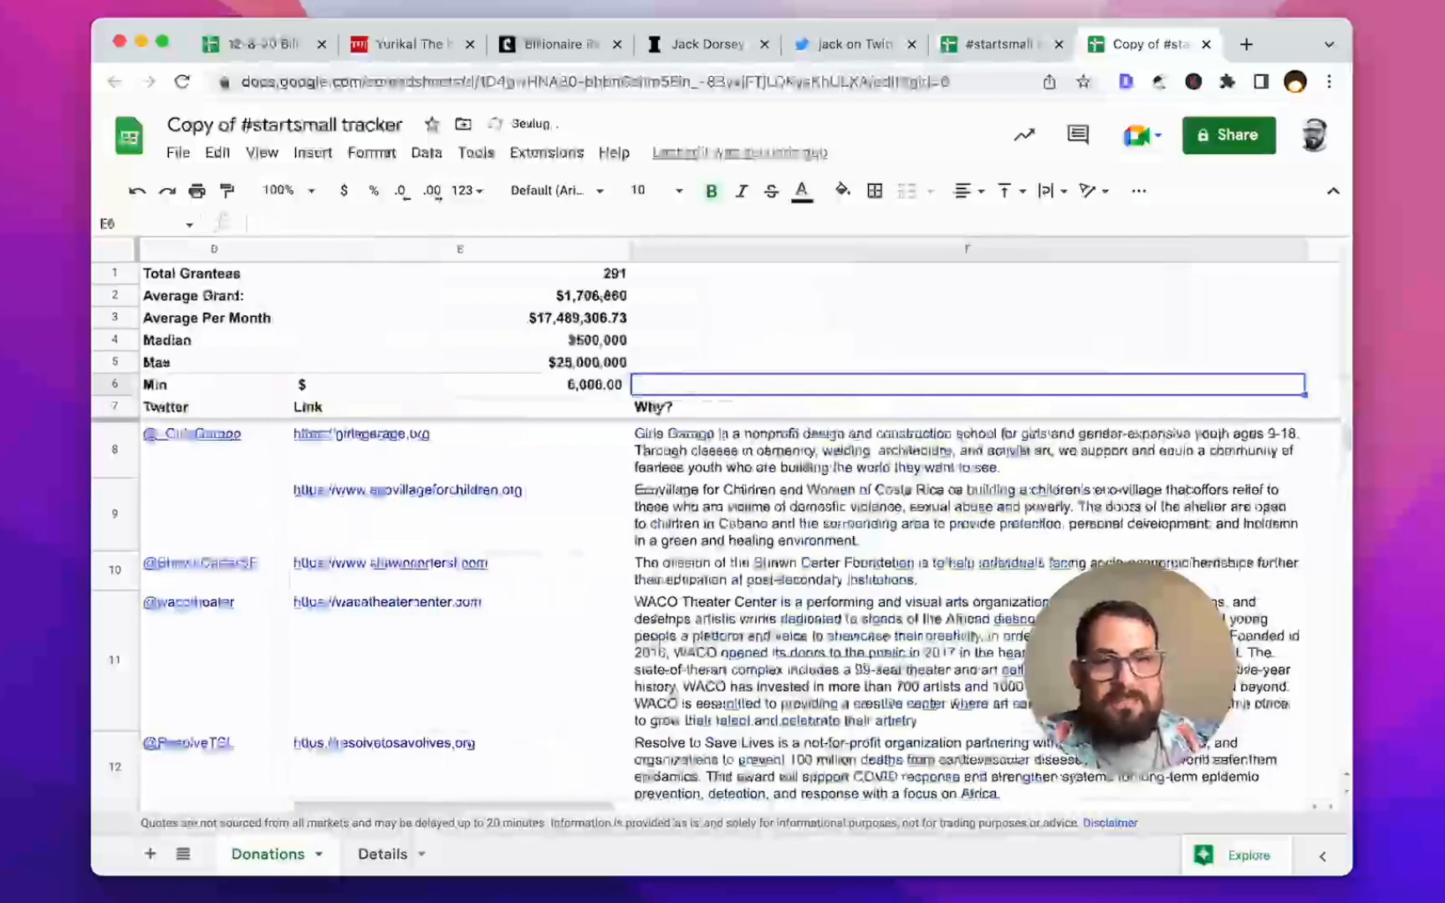
pyautogui.hscroll(-7, 719, 502)
pyautogui.press('Right')
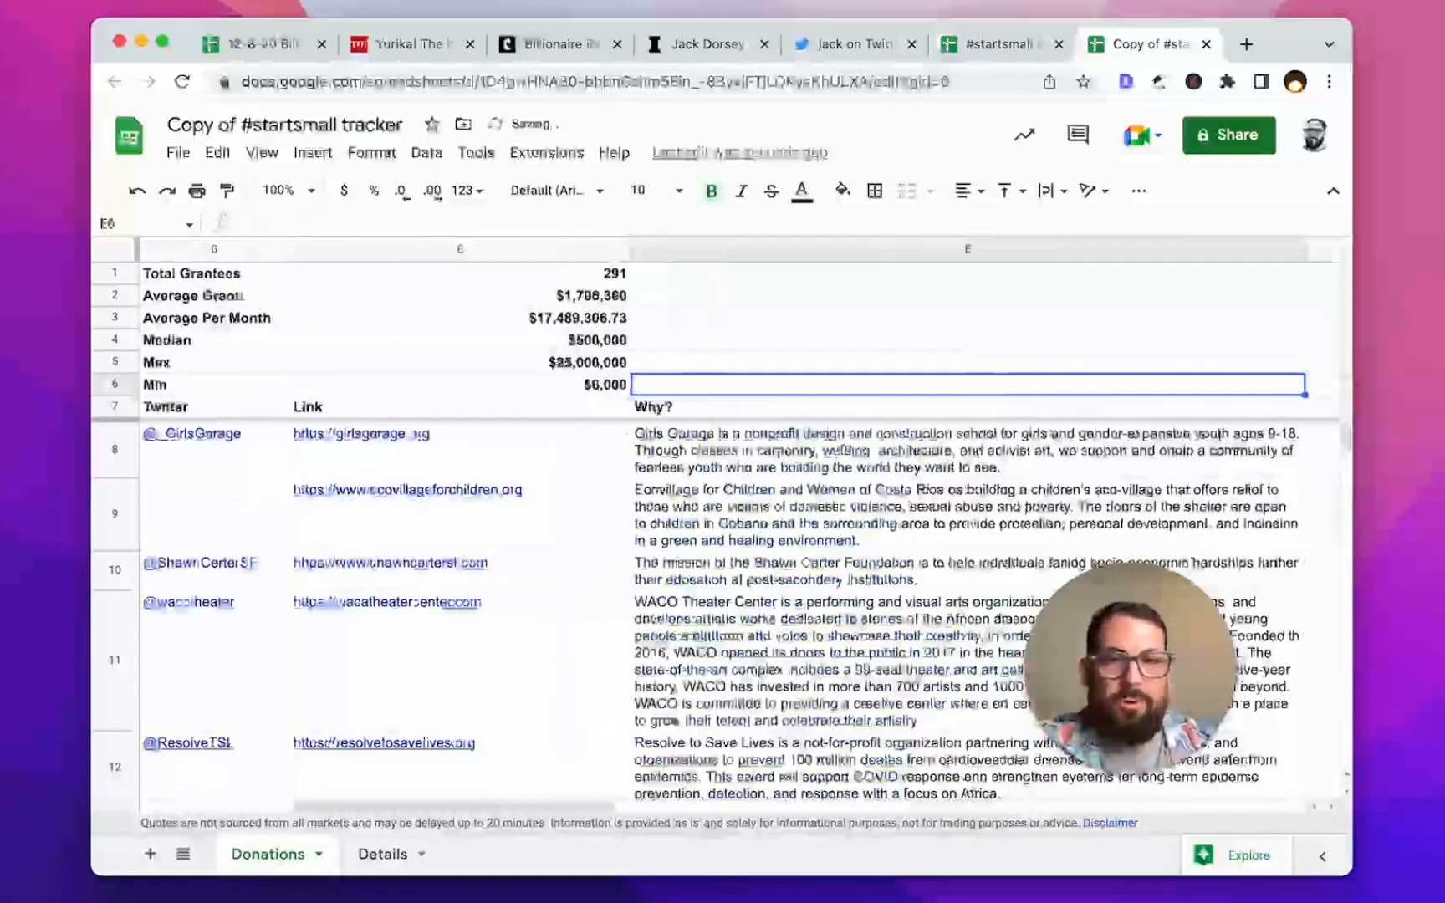
pyautogui.press('Left')
pyautogui.press('Left')
pyautogui.press('Up')
pyautogui.press('Right')
pyautogui.press('Right')
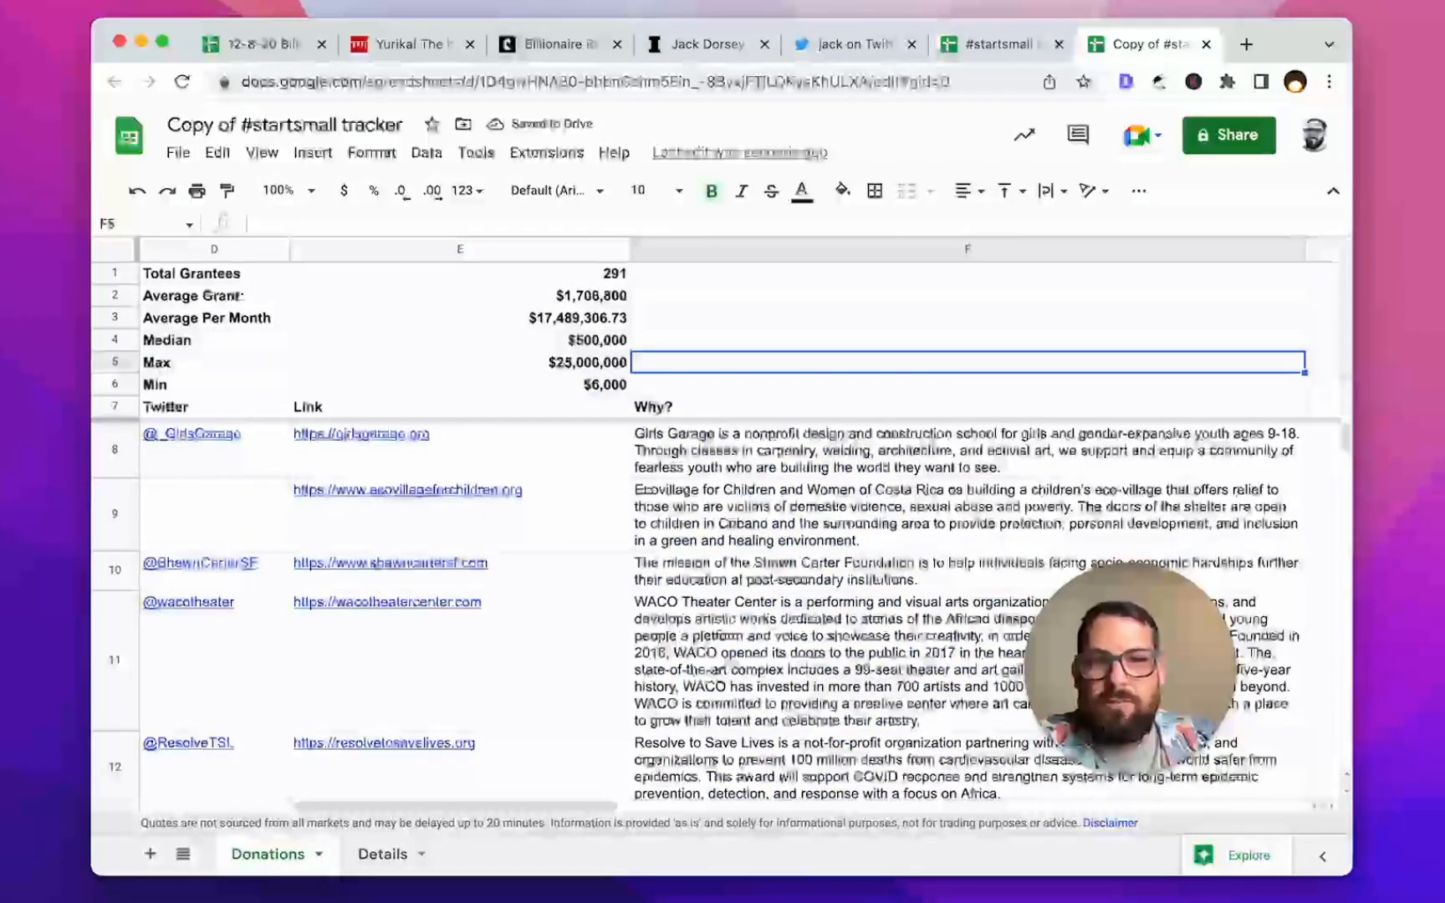
pyautogui.write('=index(')
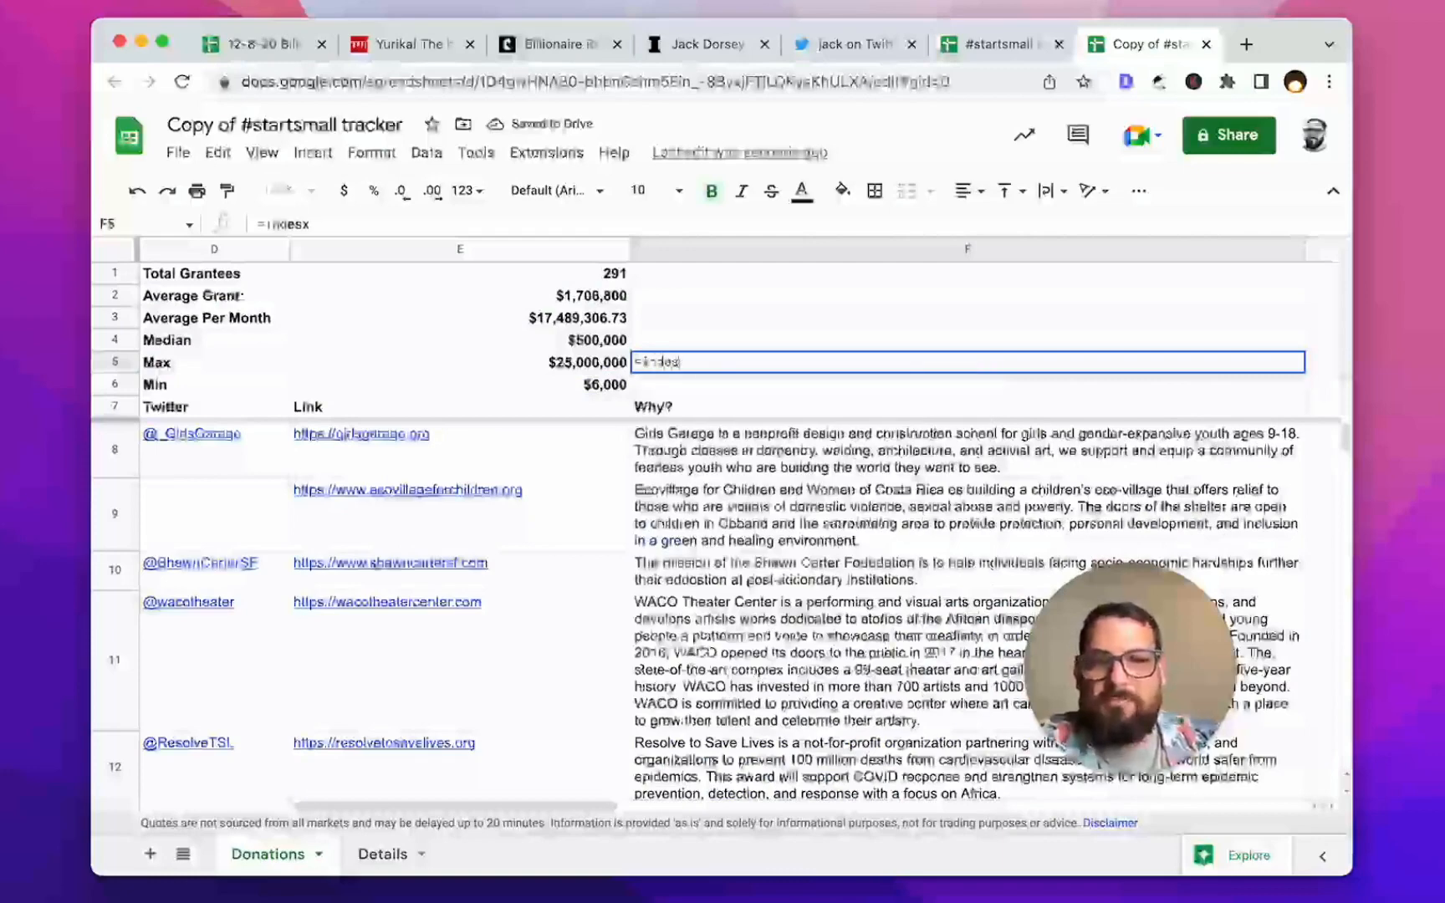
pyautogui.press('BackSpace')
pyautogui.write('x(')
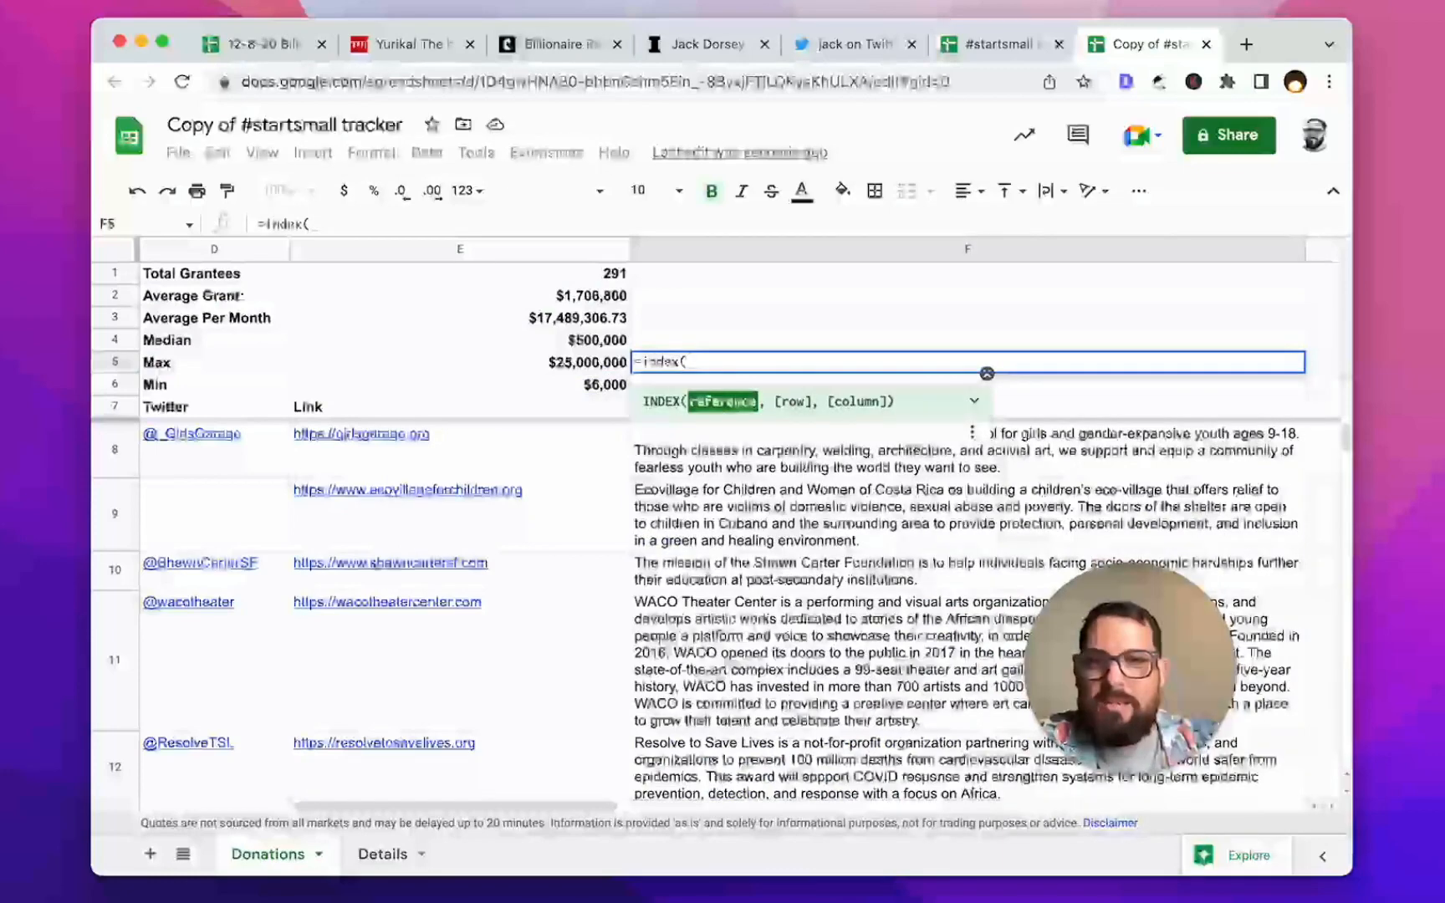
pyautogui.hscroll(-5, 412, 479)
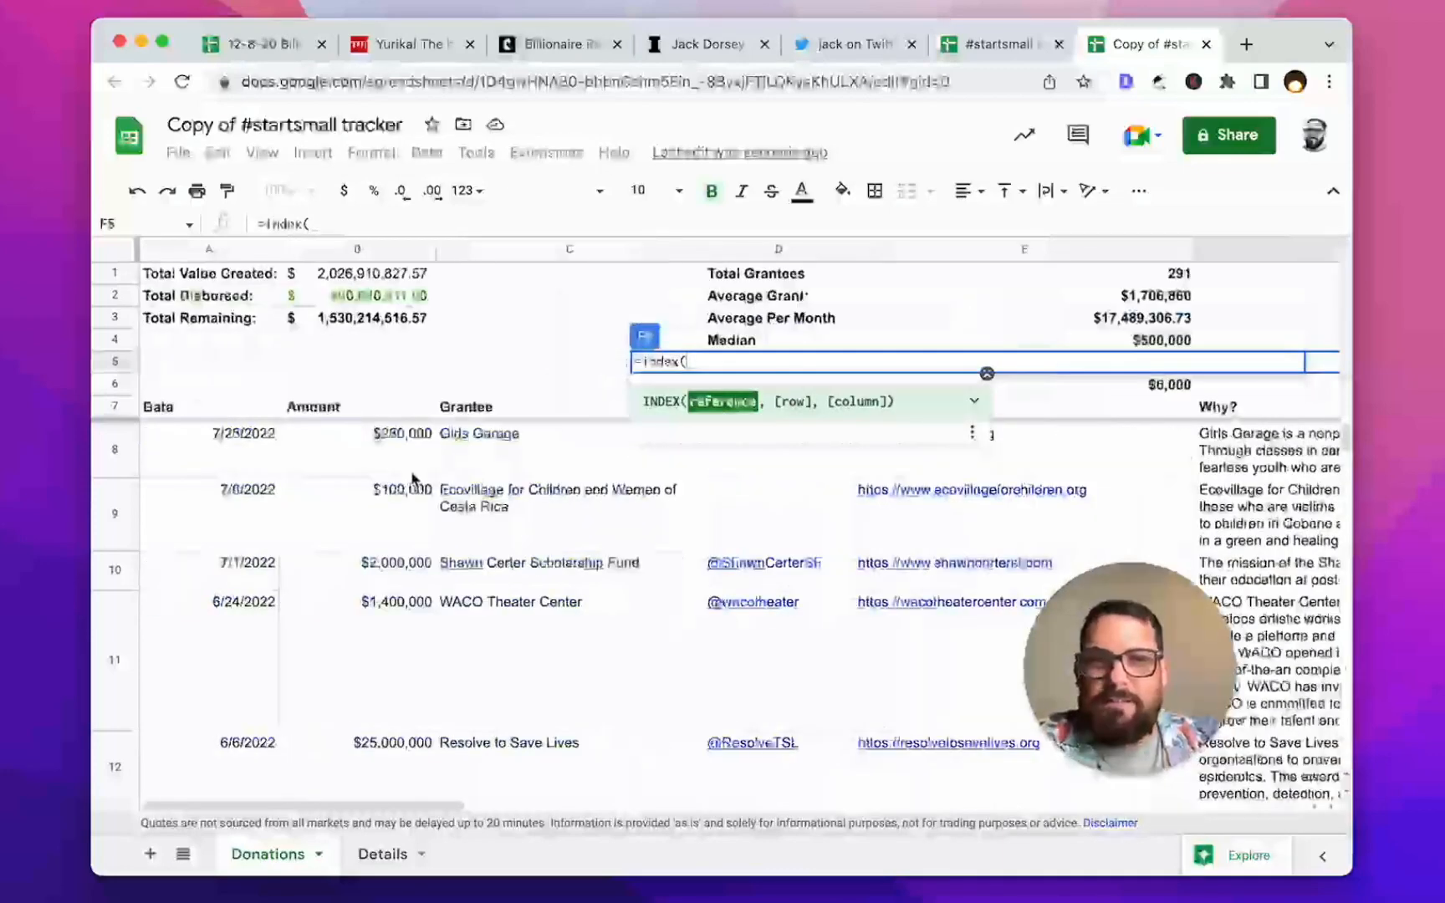
pyautogui.write('C:C,Match(')
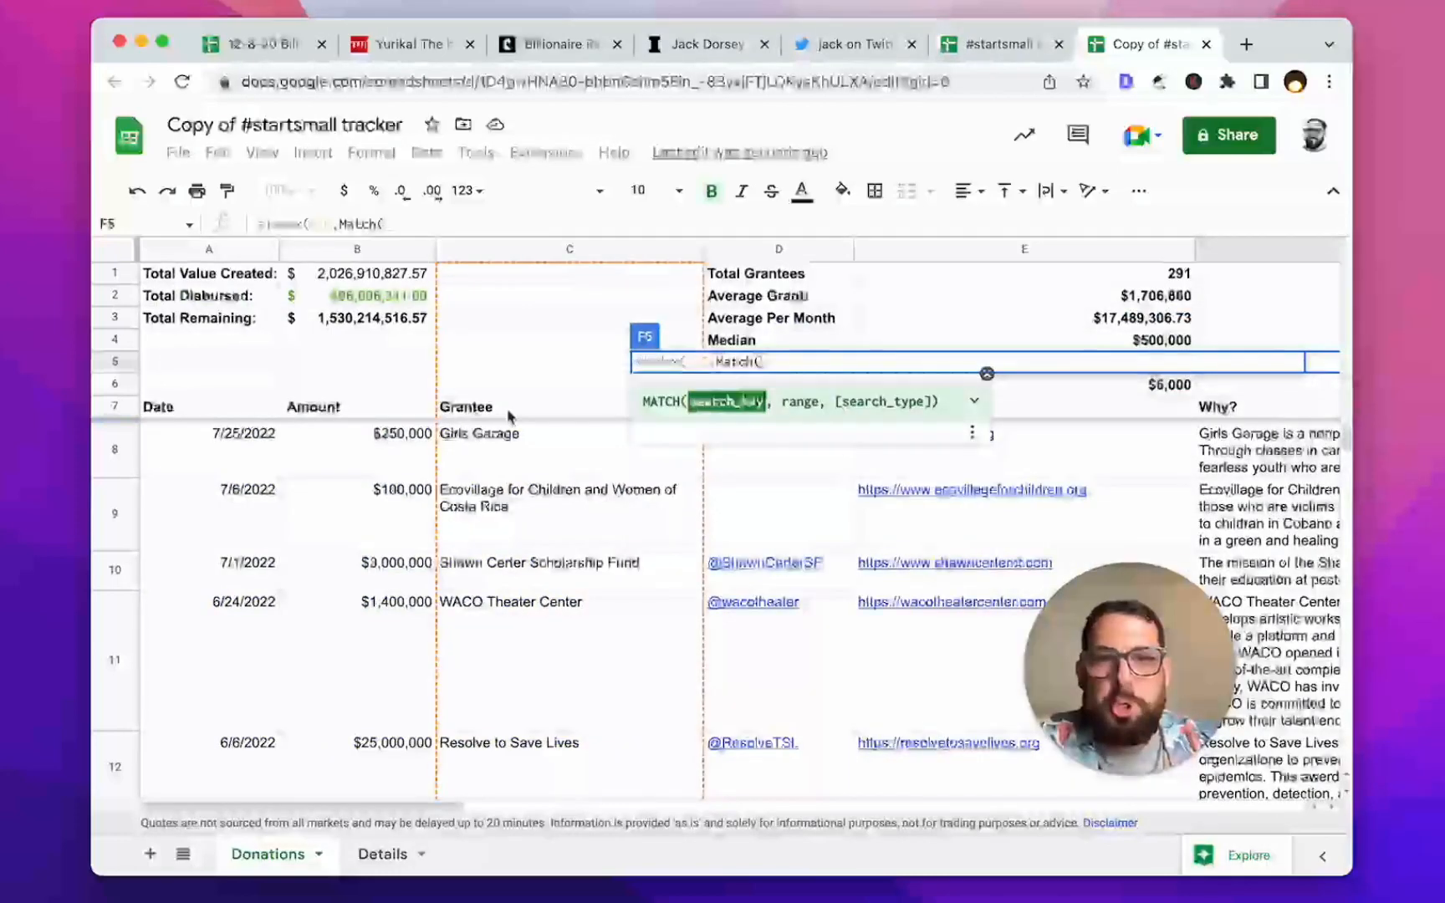
pyautogui.write('E')
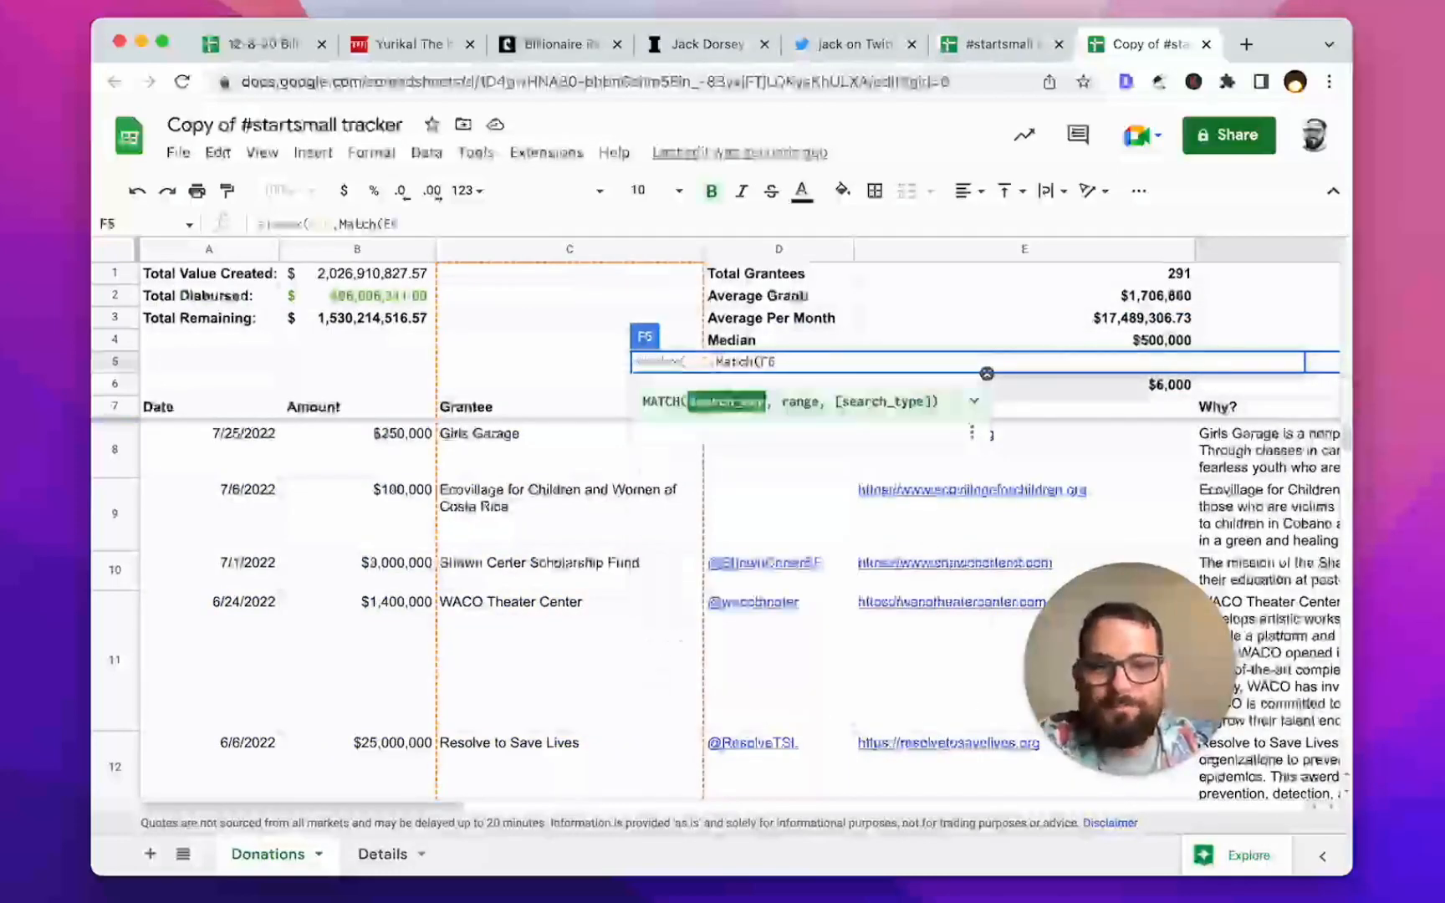
pyautogui.write('5,B:B')
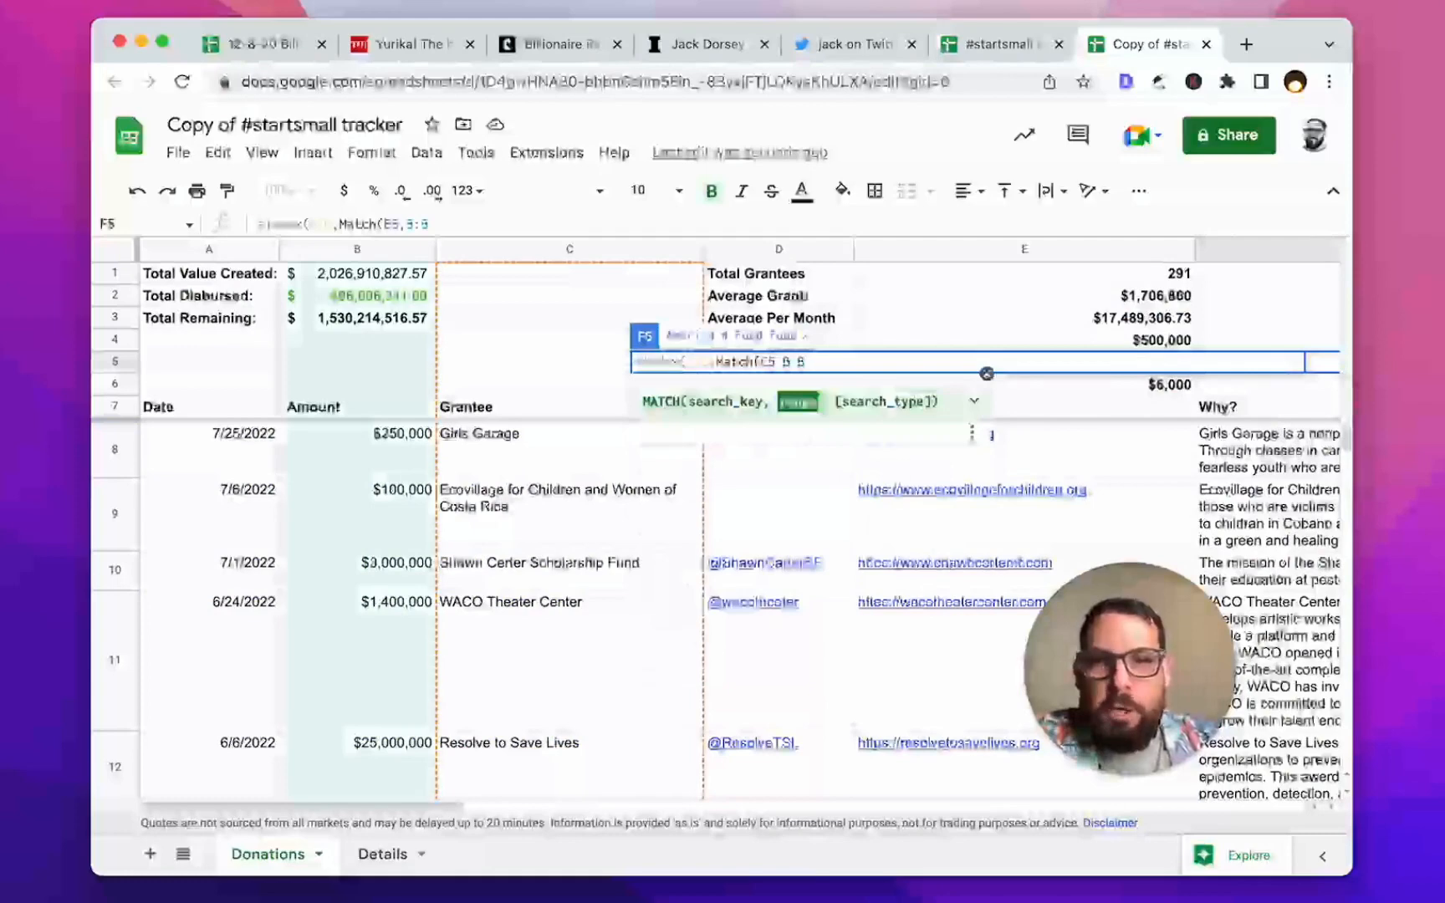
pyautogui.press('Right')
pyautogui.press('Right')
pyautogui.press('Right')
pyautogui.press('Right')
pyautogui.press('Right')
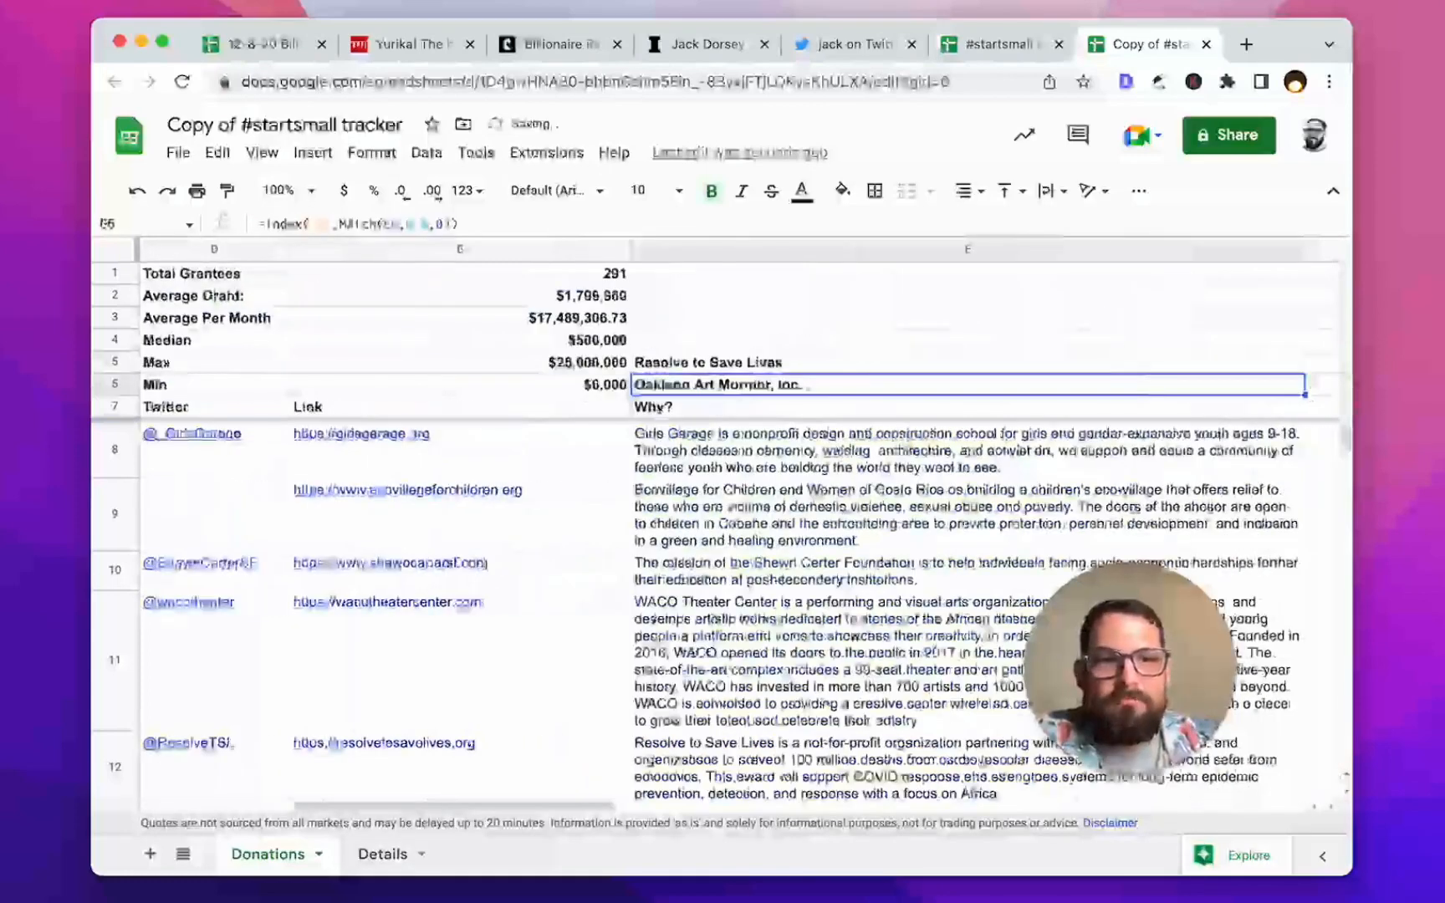
# Step: Search the sheet for Resolve to Save Lives and check the donation amount in its row against Max
pyautogui.press('Up')
pyautogui.press('Left')
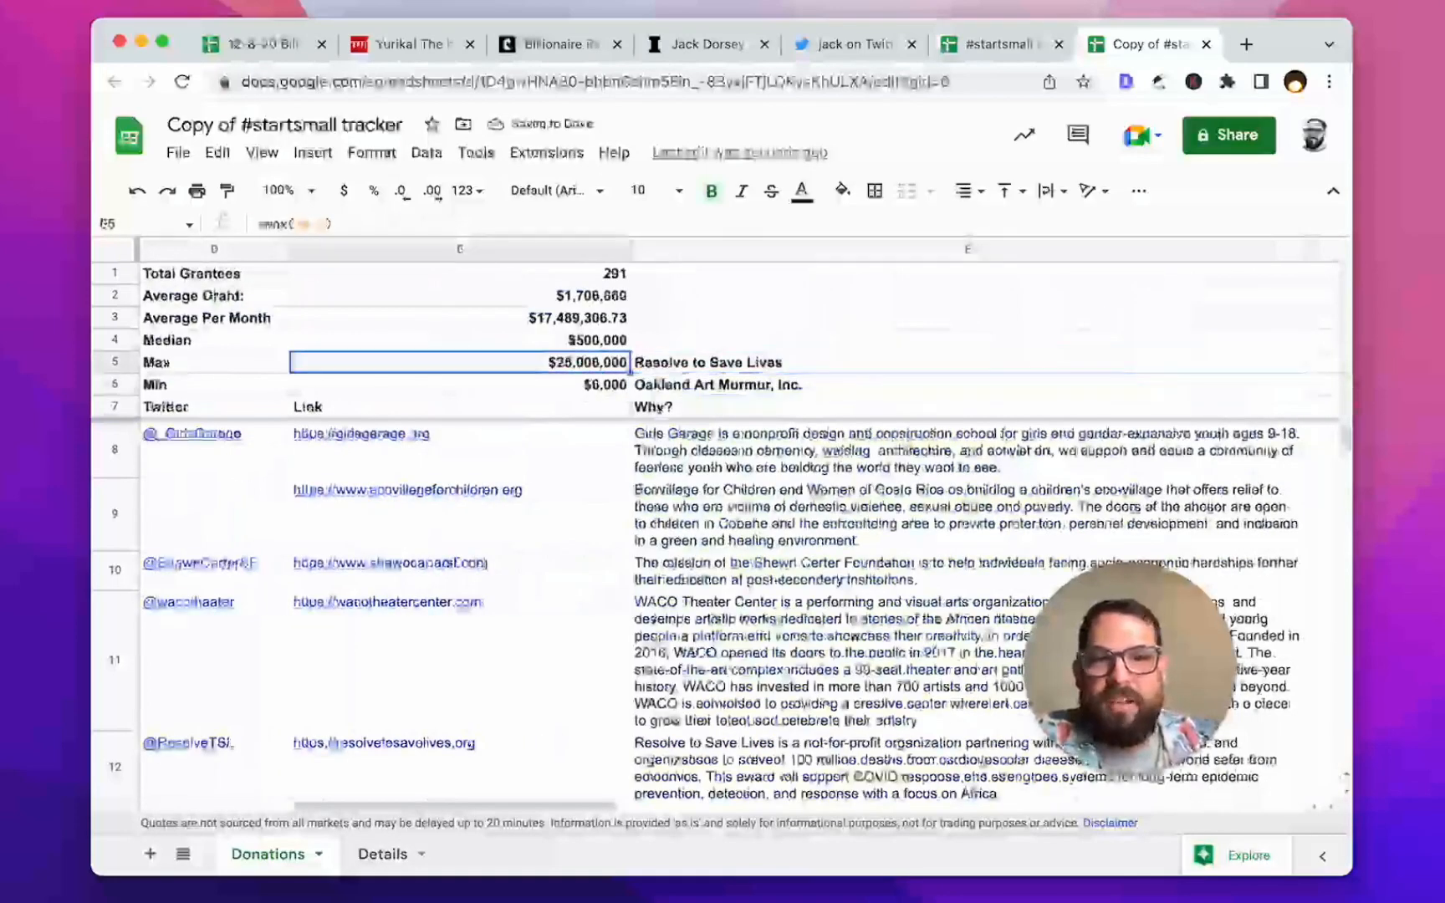
pyautogui.press('Right')
pyautogui.press('super+f')
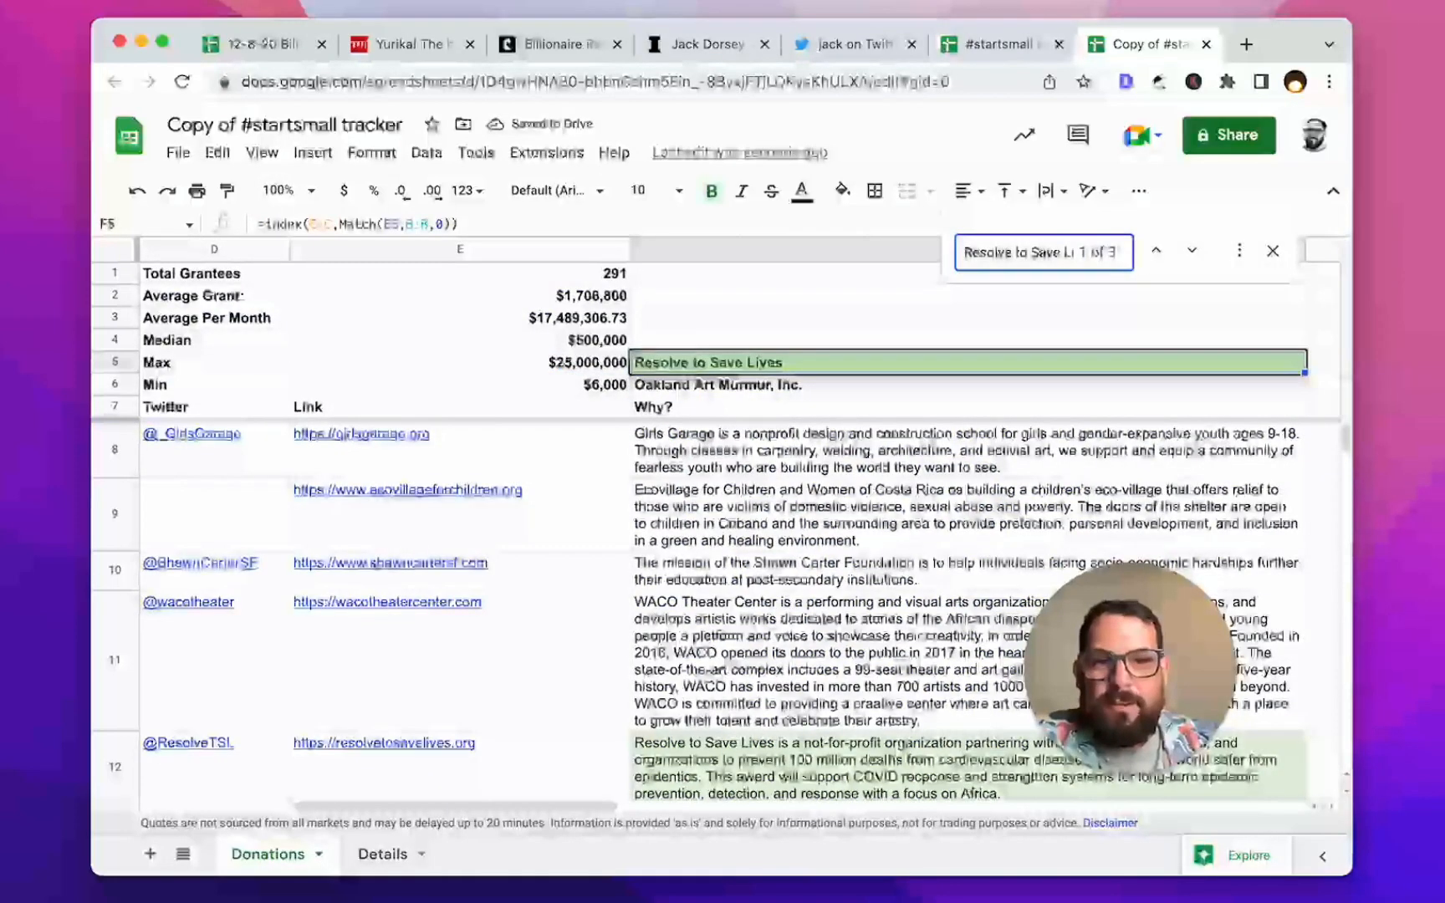
pyautogui.press('Return')
pyautogui.press('Left')
pyautogui.press('Left')
pyautogui.press('Left')
pyautogui.press('Left')
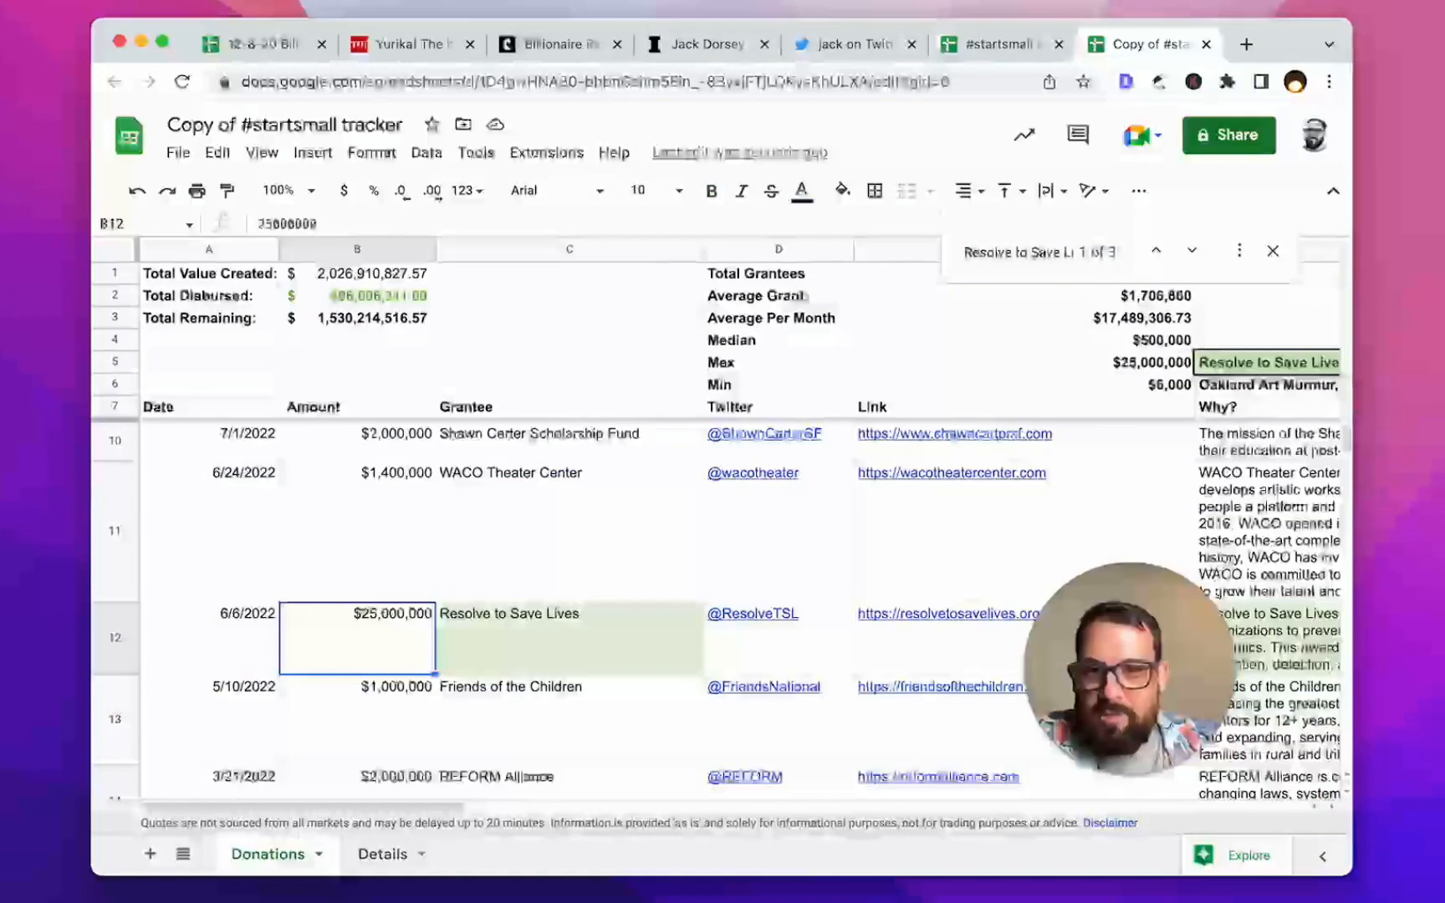
# Step: Search the sheet for Oakland Art Murmur, Inc., the grantee in F6, and check its donation amount against Min
pyautogui.press('Right')
pyautogui.press('Right')
pyautogui.press('Up')
pyautogui.press('Right')
pyautogui.press('Up')
pyautogui.press('Up')
pyautogui.press('Up')
pyautogui.press('Up')
pyautogui.press('Up')
pyautogui.press('Up')
pyautogui.press('Right')
pyautogui.press('Right')
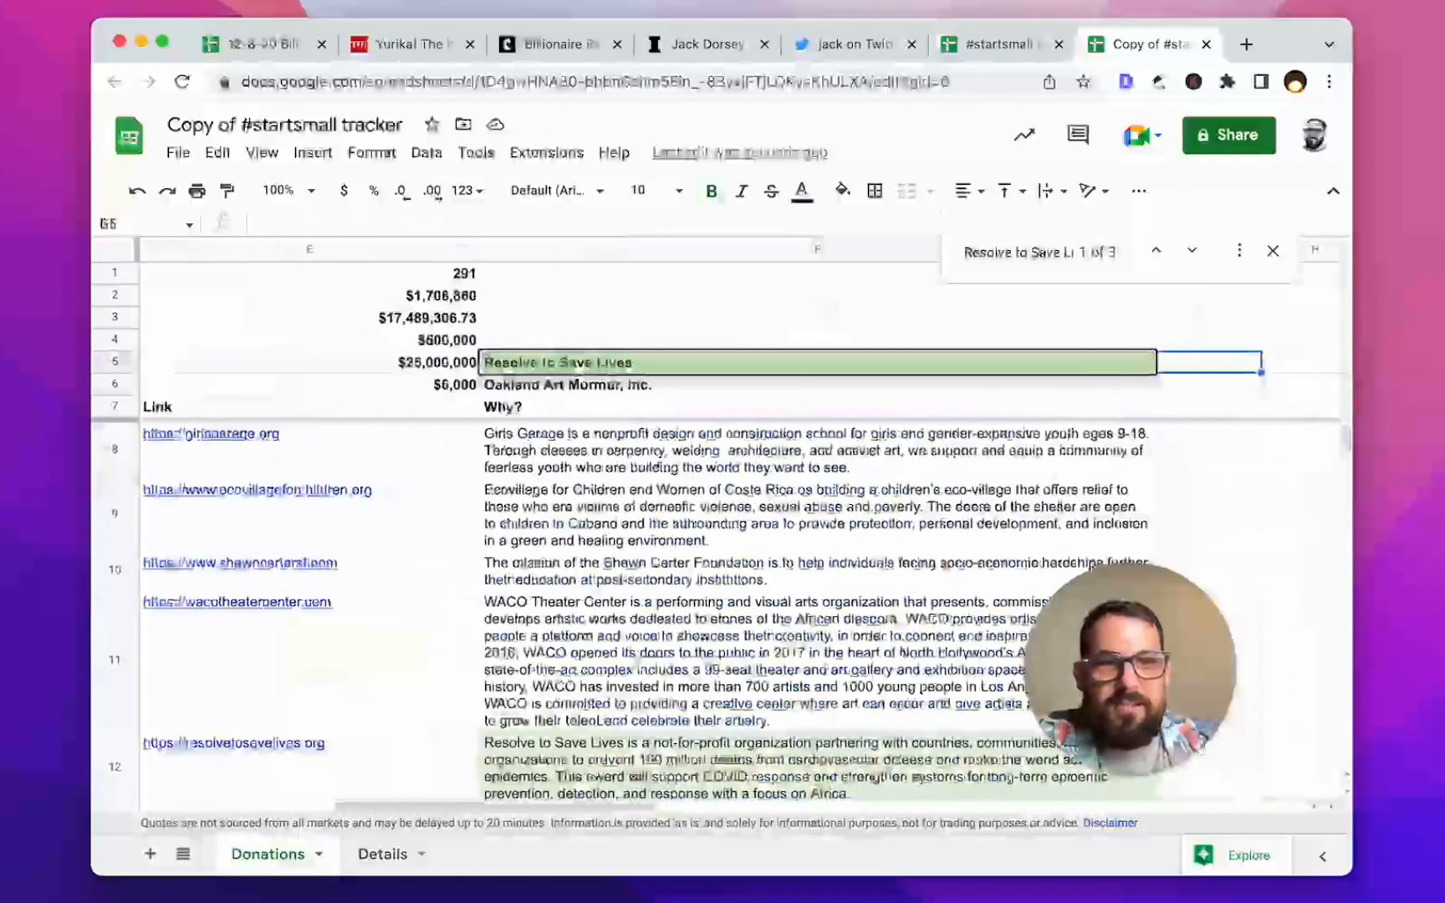
pyautogui.press('Left')
pyautogui.press('Down')
pyautogui.press('super+f')
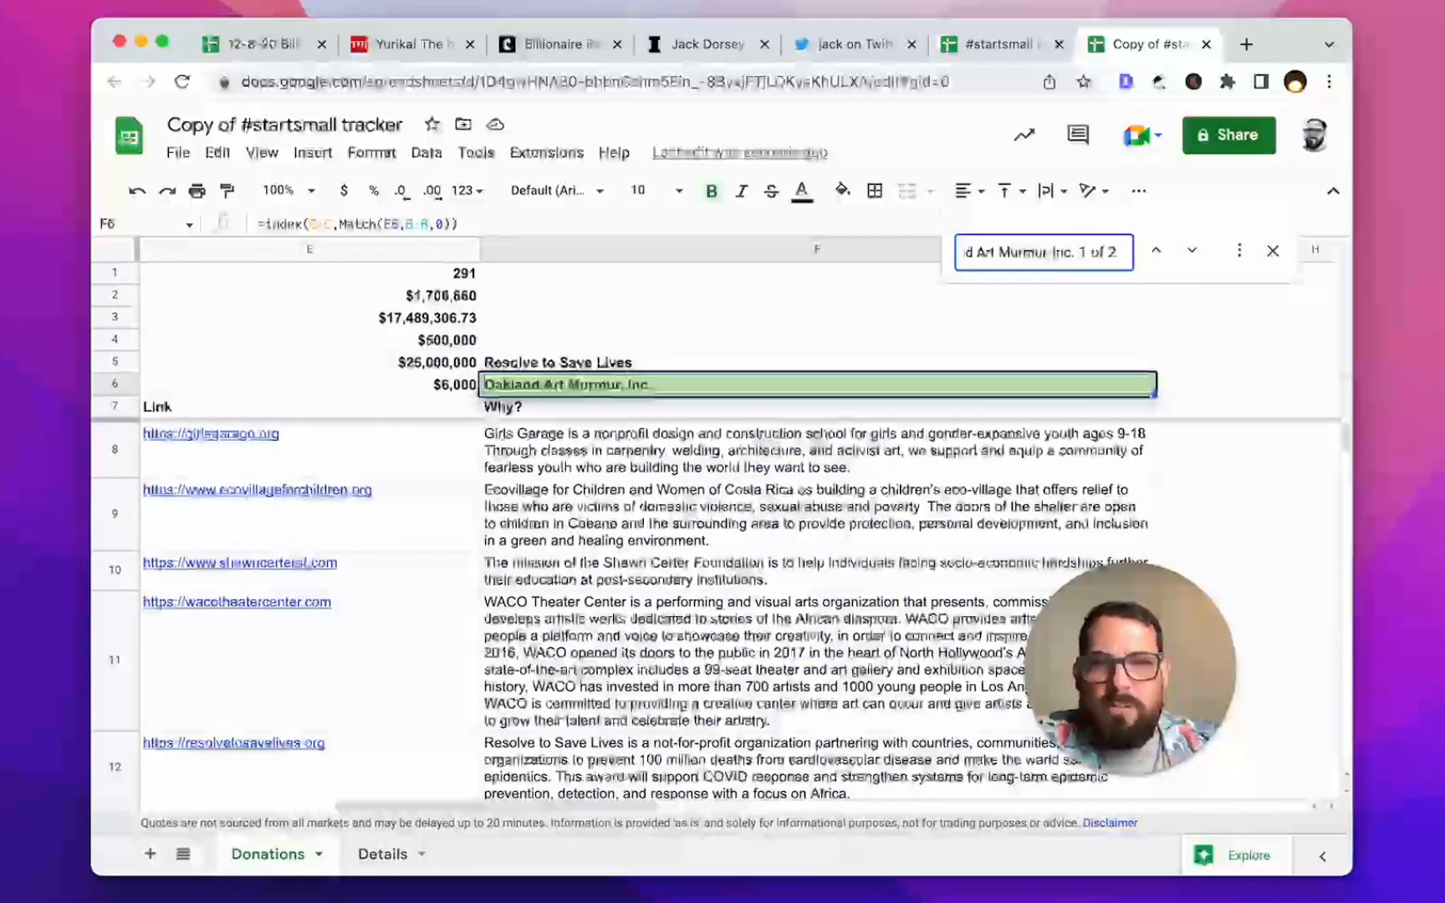
pyautogui.press('Return')
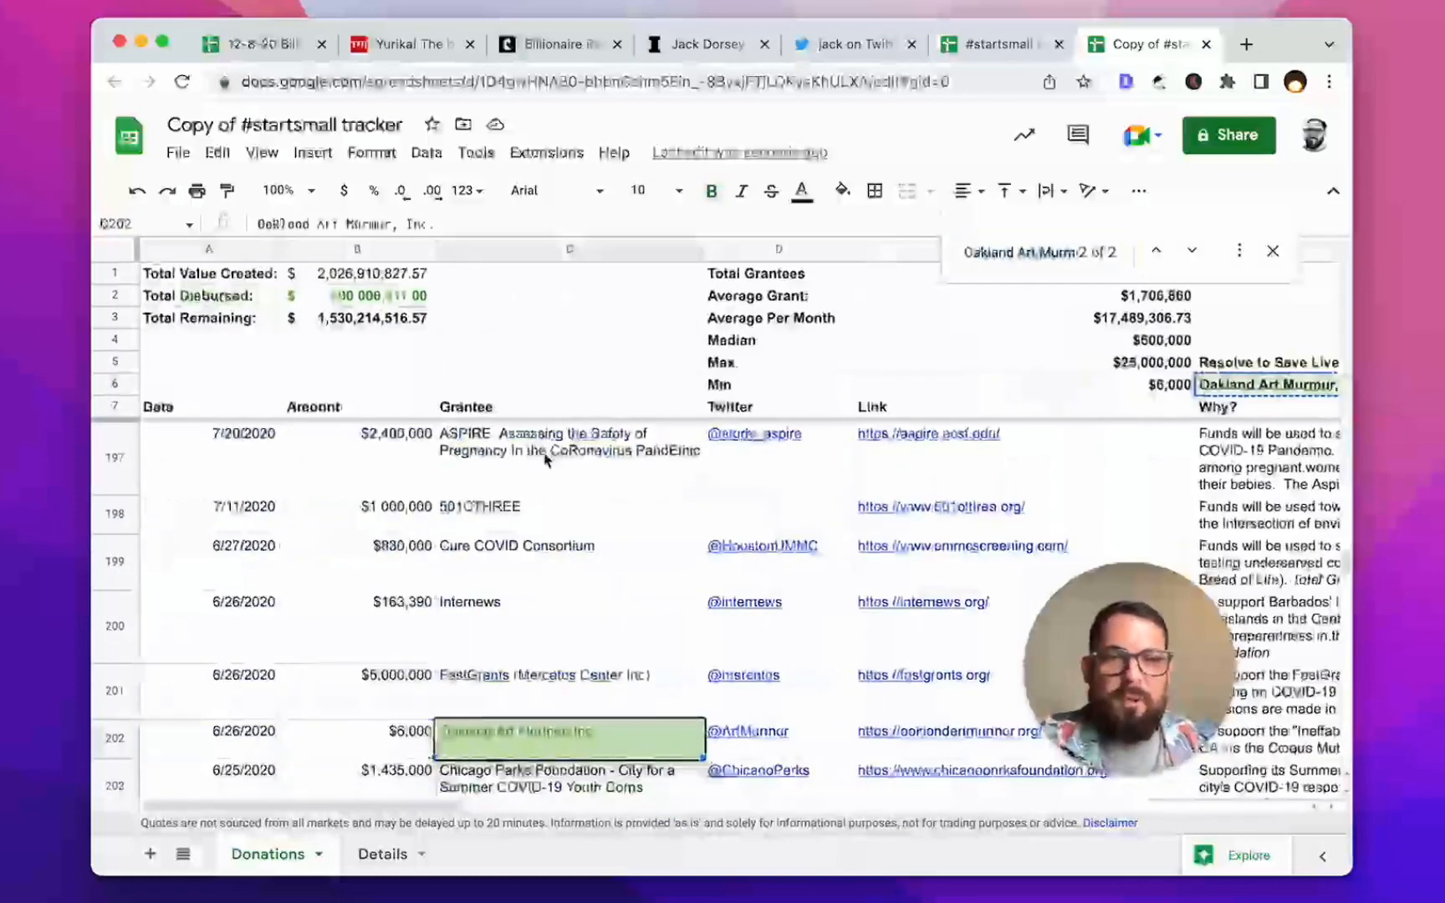
# Step: Close the search and review the Max, Min and Median cells in column E
pyautogui.click(983, 386)
pyautogui.click(1001, 361)
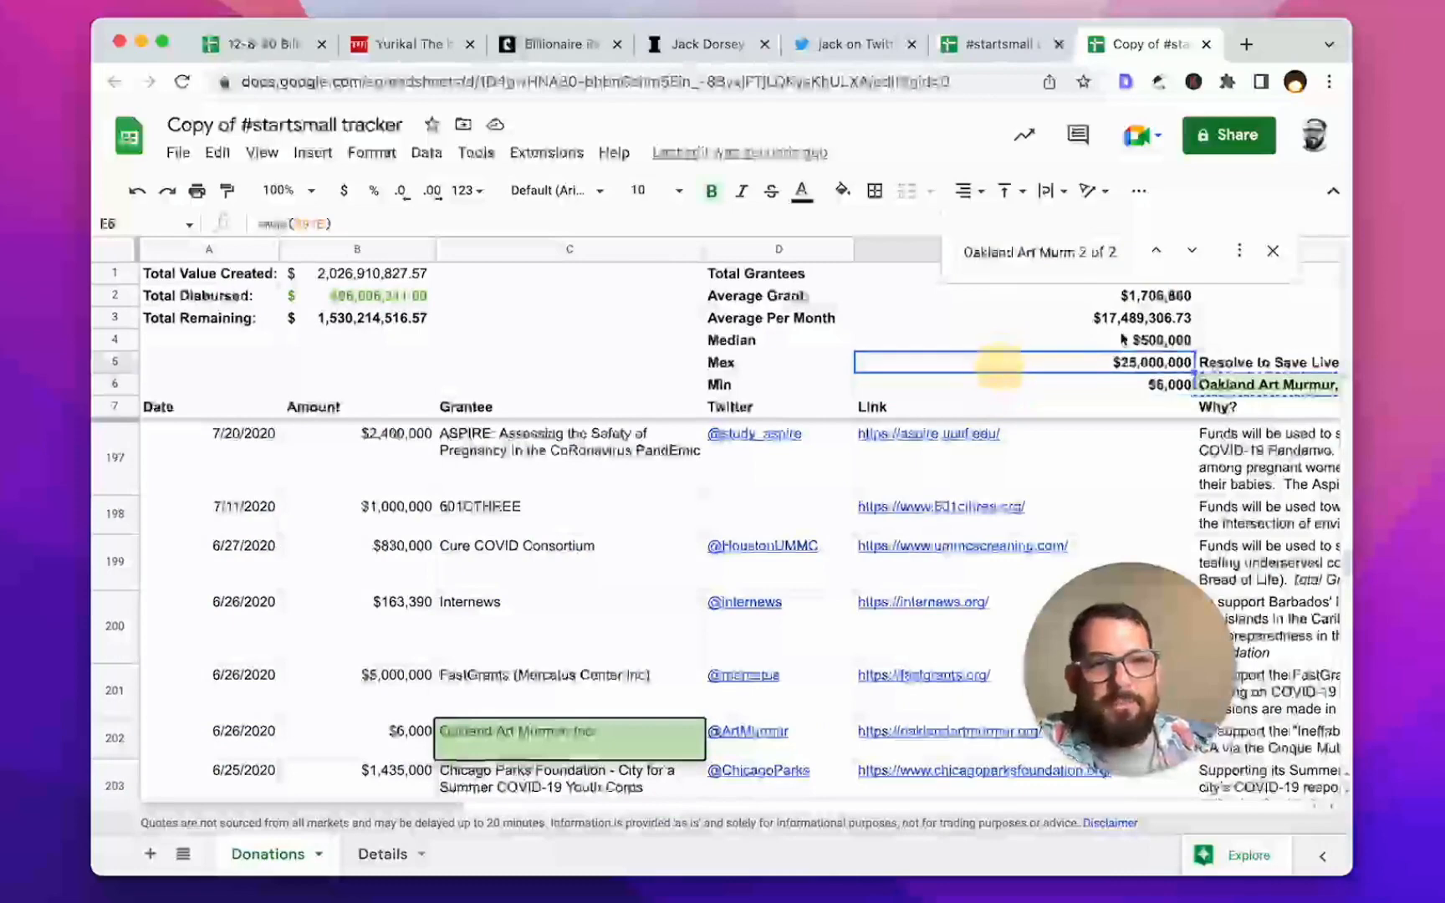
pyautogui.click(1272, 251)
pyautogui.click(947, 384)
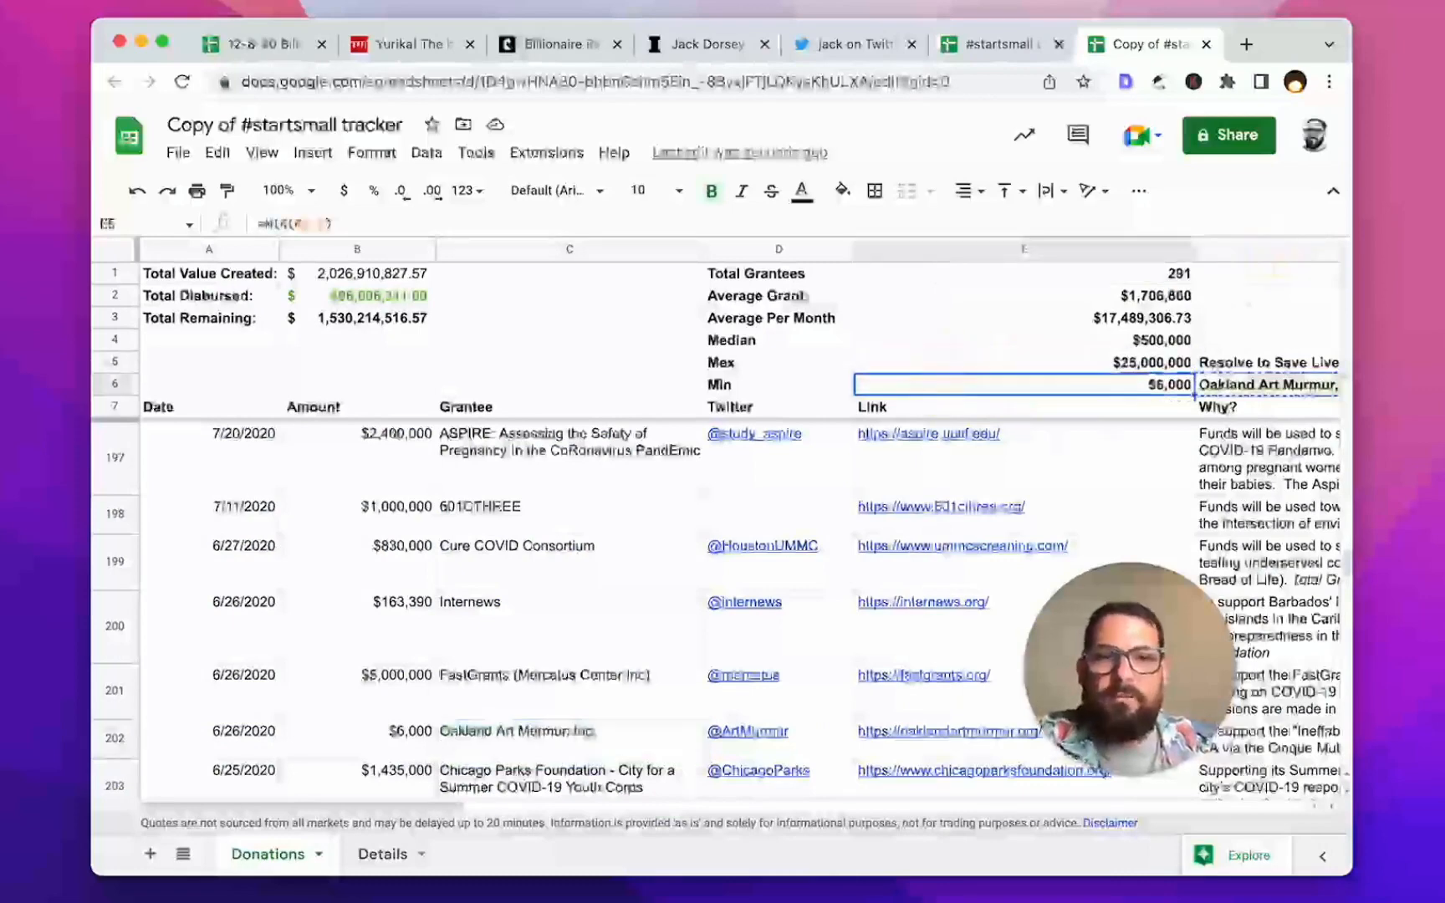
pyautogui.click(979, 340)
pyautogui.press('Up')
pyautogui.press('Up')
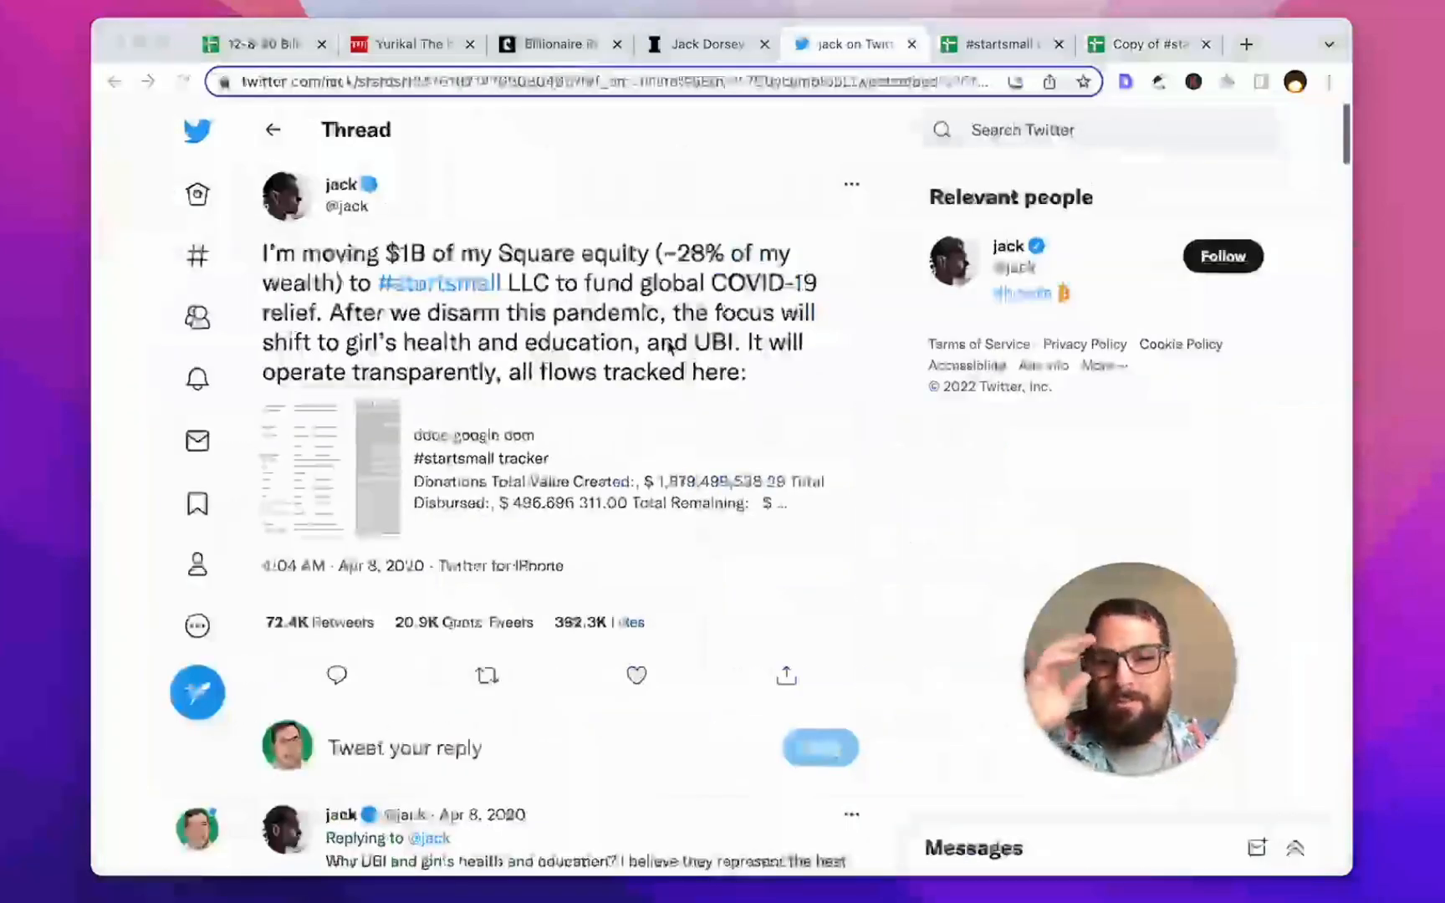
# Step: Reread the focus areas named in the #startsmall tweet and return to the tracker copy
pyautogui.click(602, 298)
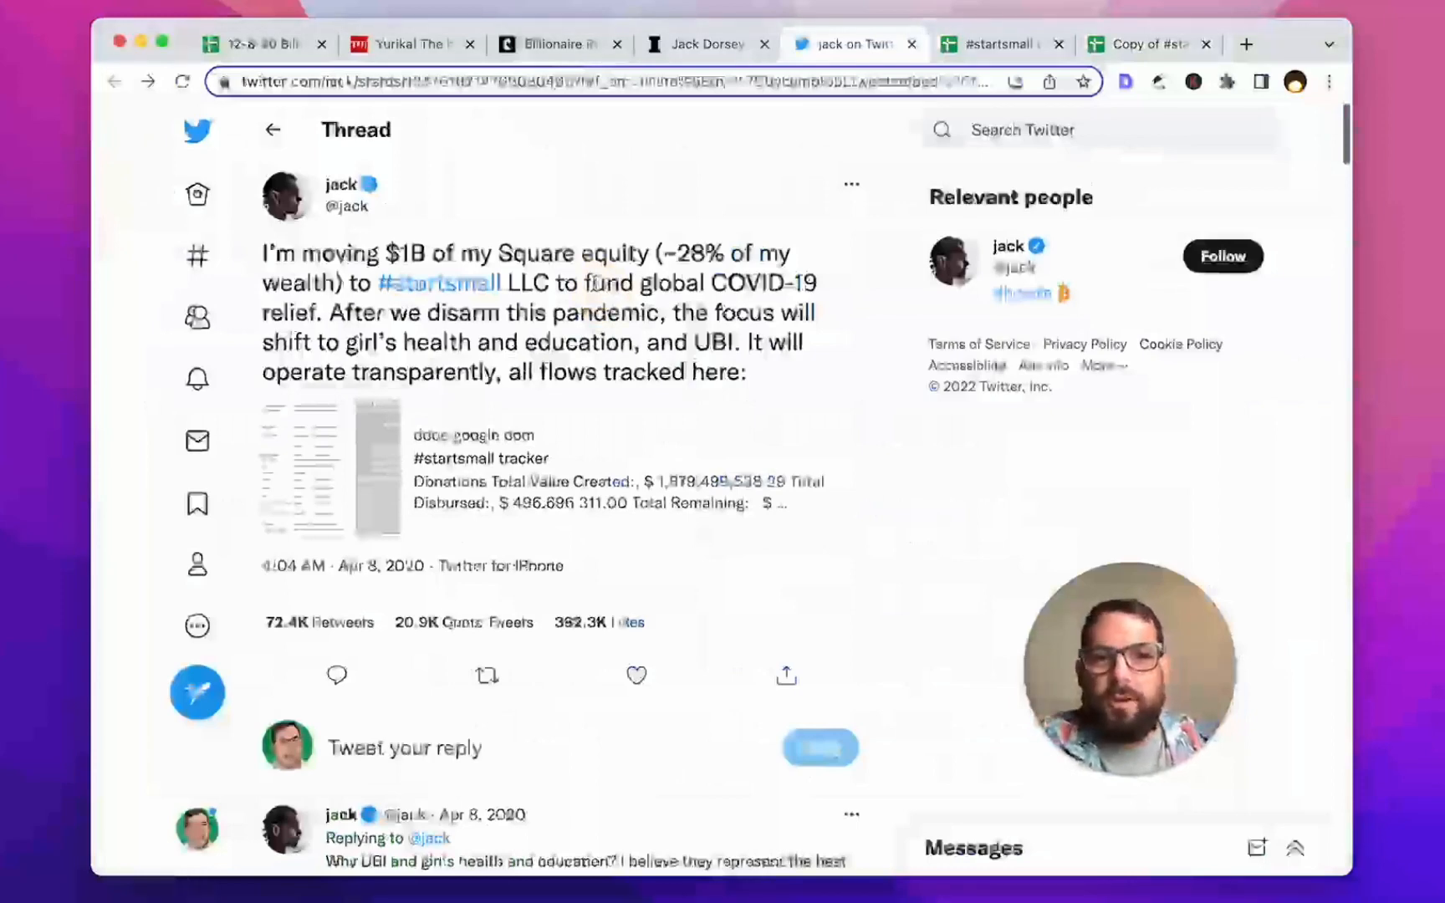
pyautogui.click(496, 347)
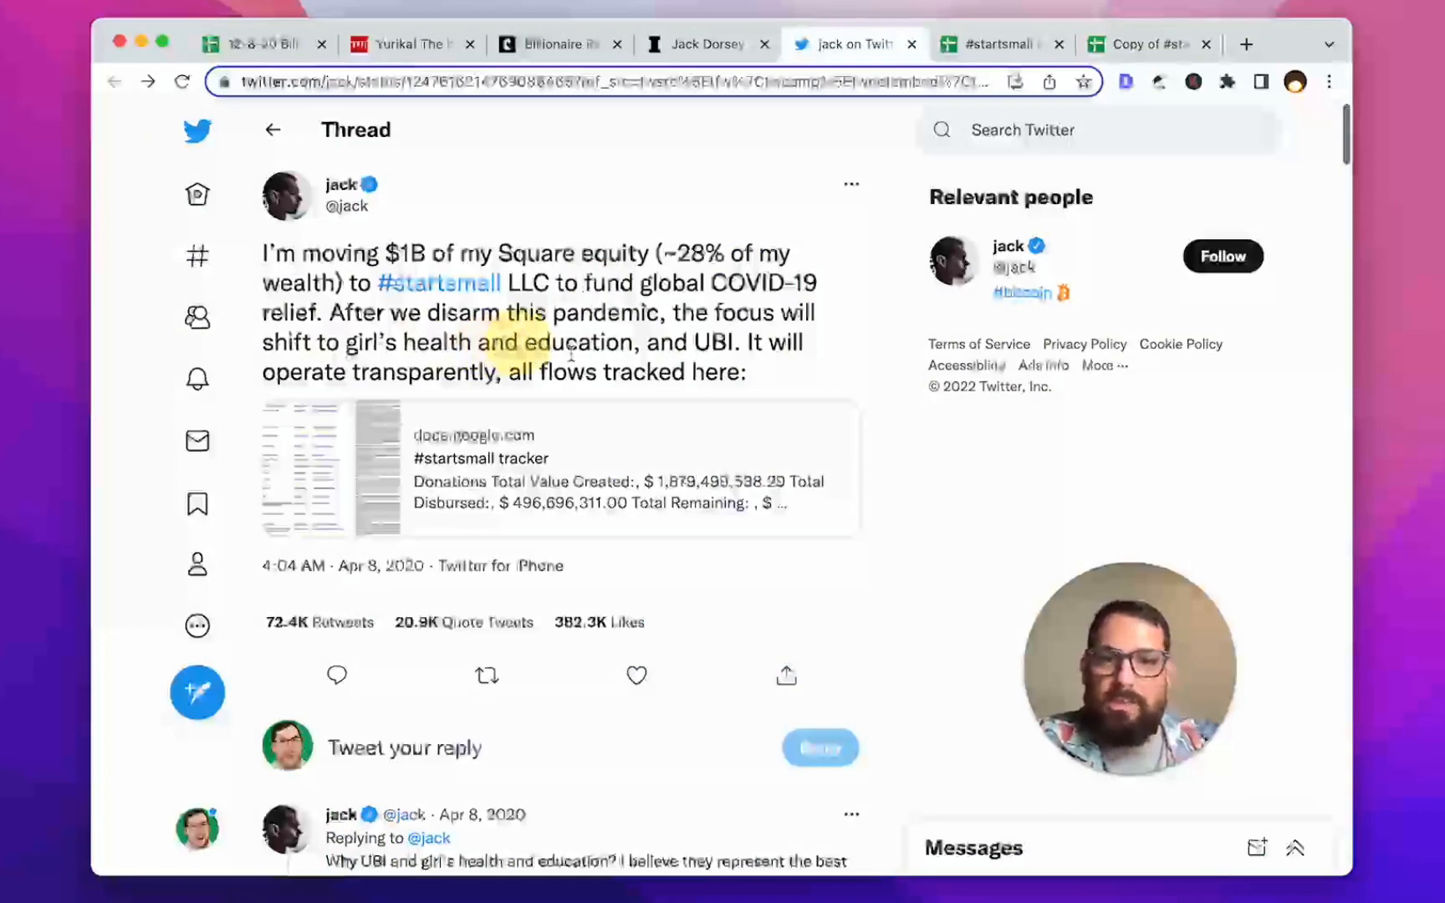
pyautogui.click(1117, 50)
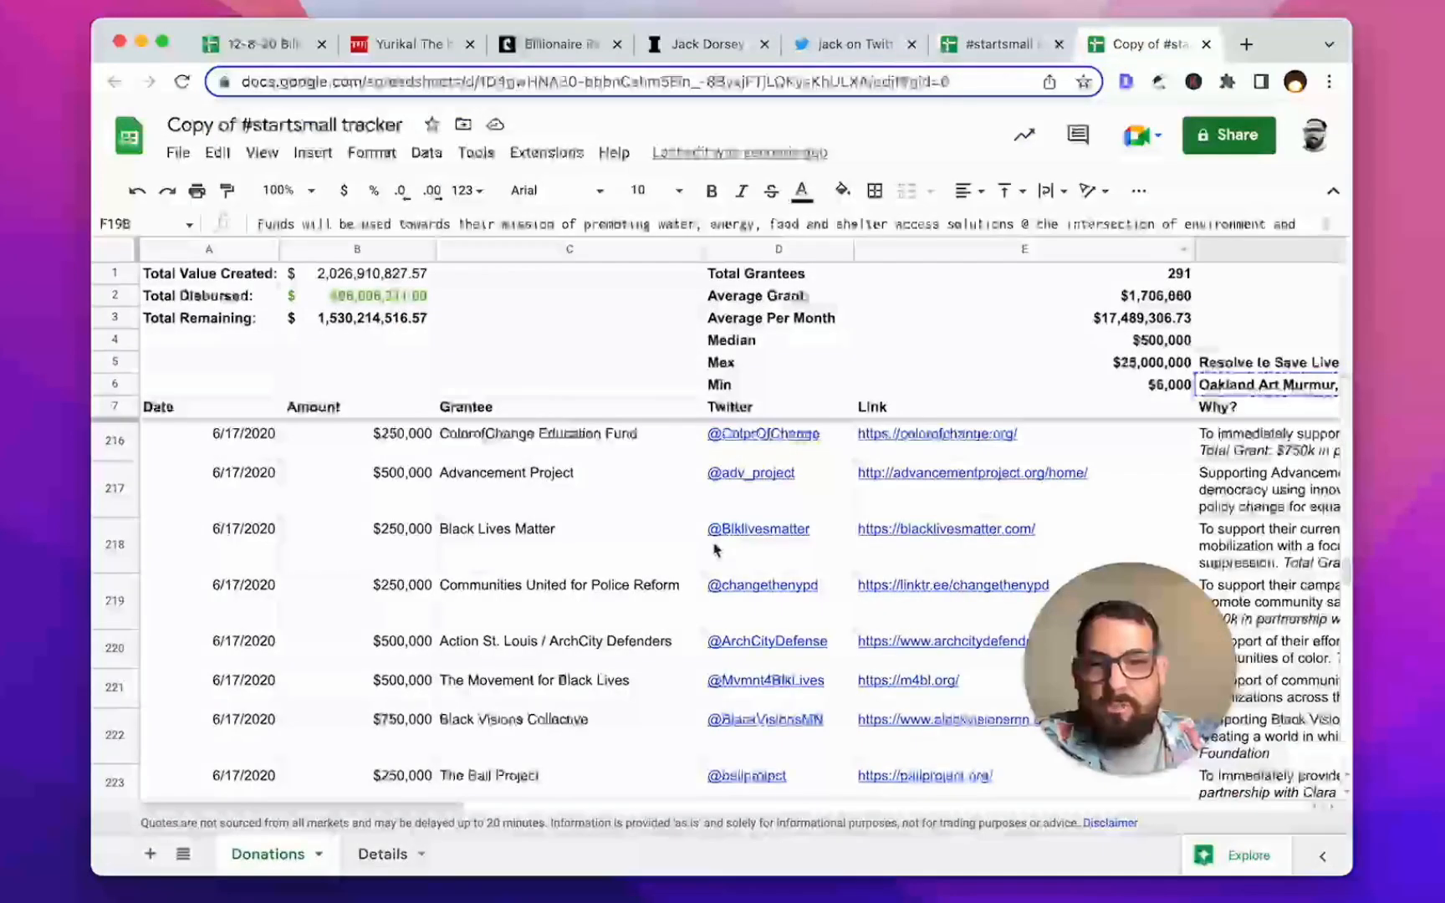
# Step: Add a "Category" header in G7 beside the Why? column
pyautogui.click(549, 472)
pyautogui.click(544, 447)
pyautogui.press('Right')
pyautogui.press('Right')
pyautogui.press('Right')
pyautogui.press('Right')
pyautogui.press('Right')
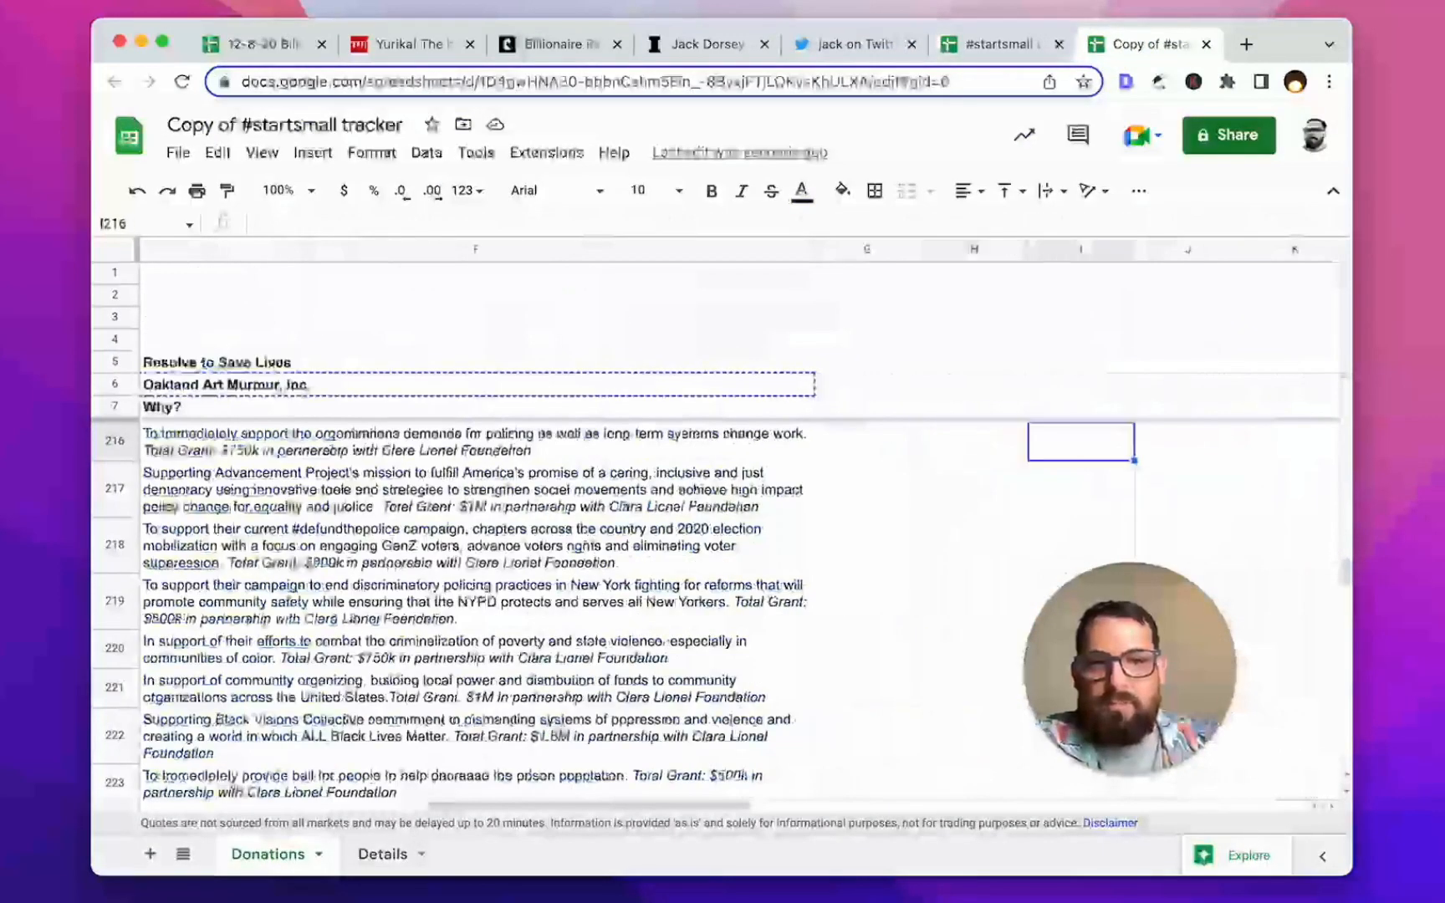
pyautogui.press('Up')
pyautogui.press('Up')
pyautogui.press('Up')
pyautogui.press('Up')
pyautogui.press('super+Up')
pyautogui.press('Left')
pyautogui.press('Down')
pyautogui.press('Down')
pyautogui.press('Down')
pyautogui.press('Down')
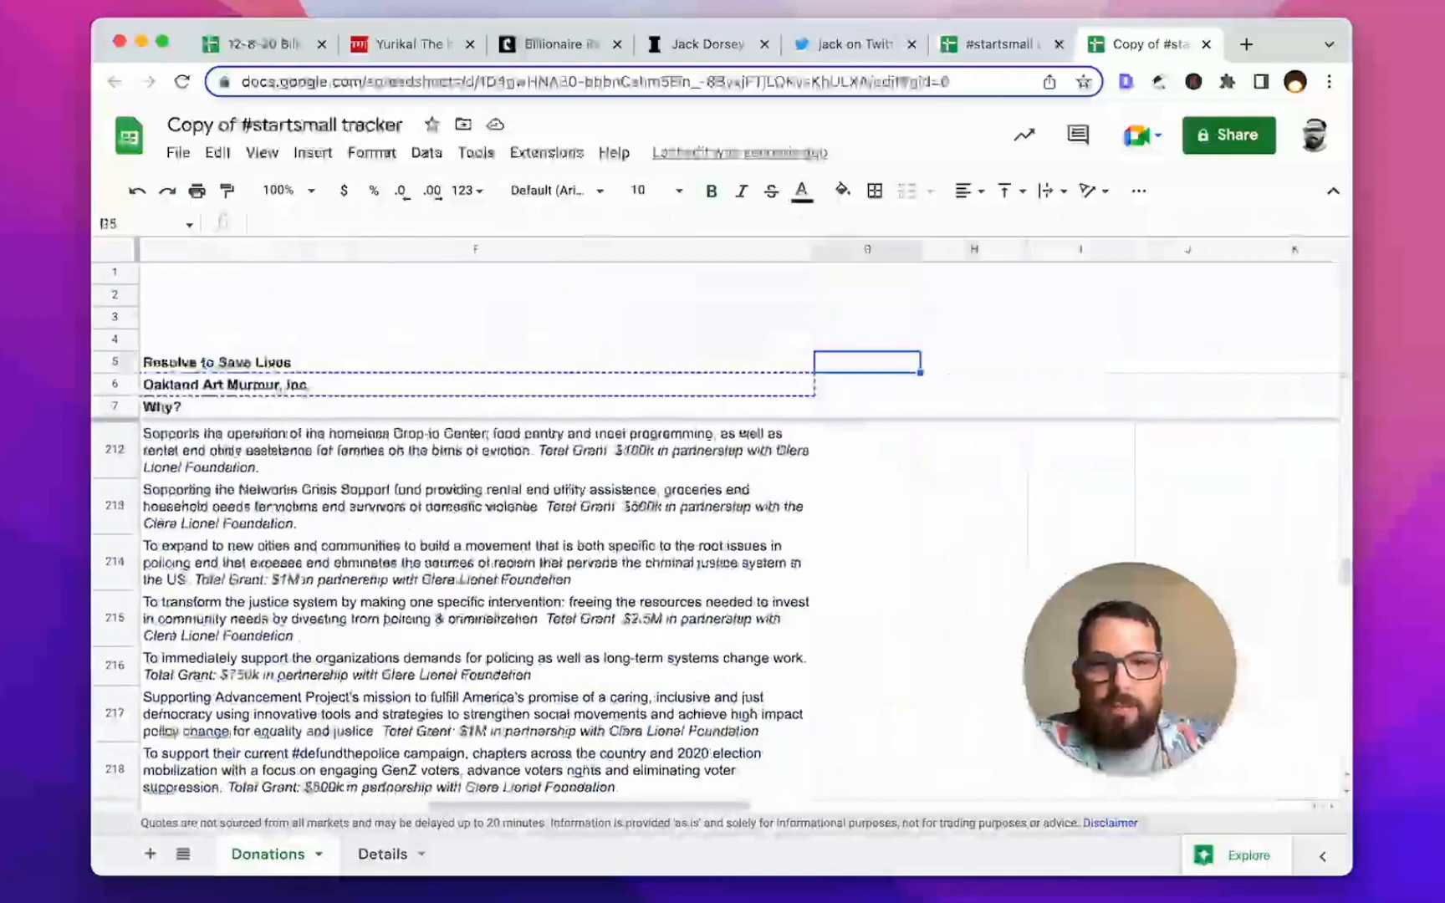
pyautogui.press('Down')
pyautogui.press('Down')
pyautogui.write('Category')
pyautogui.press('Return')
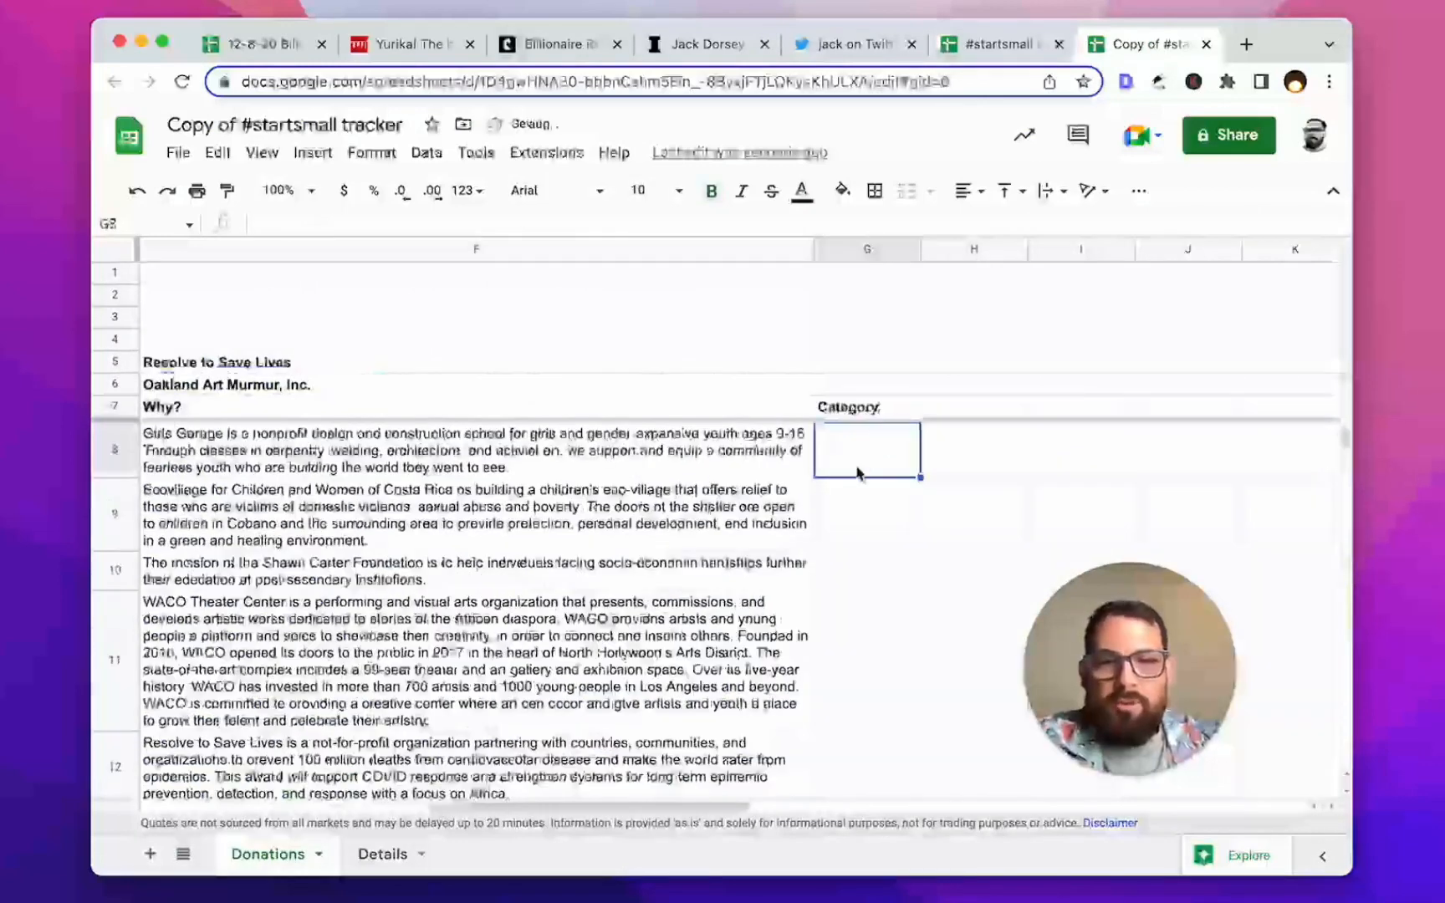
# Step: Open data validation for G8 and set its criteria to a list of items
pyautogui.rightClick(858, 473)
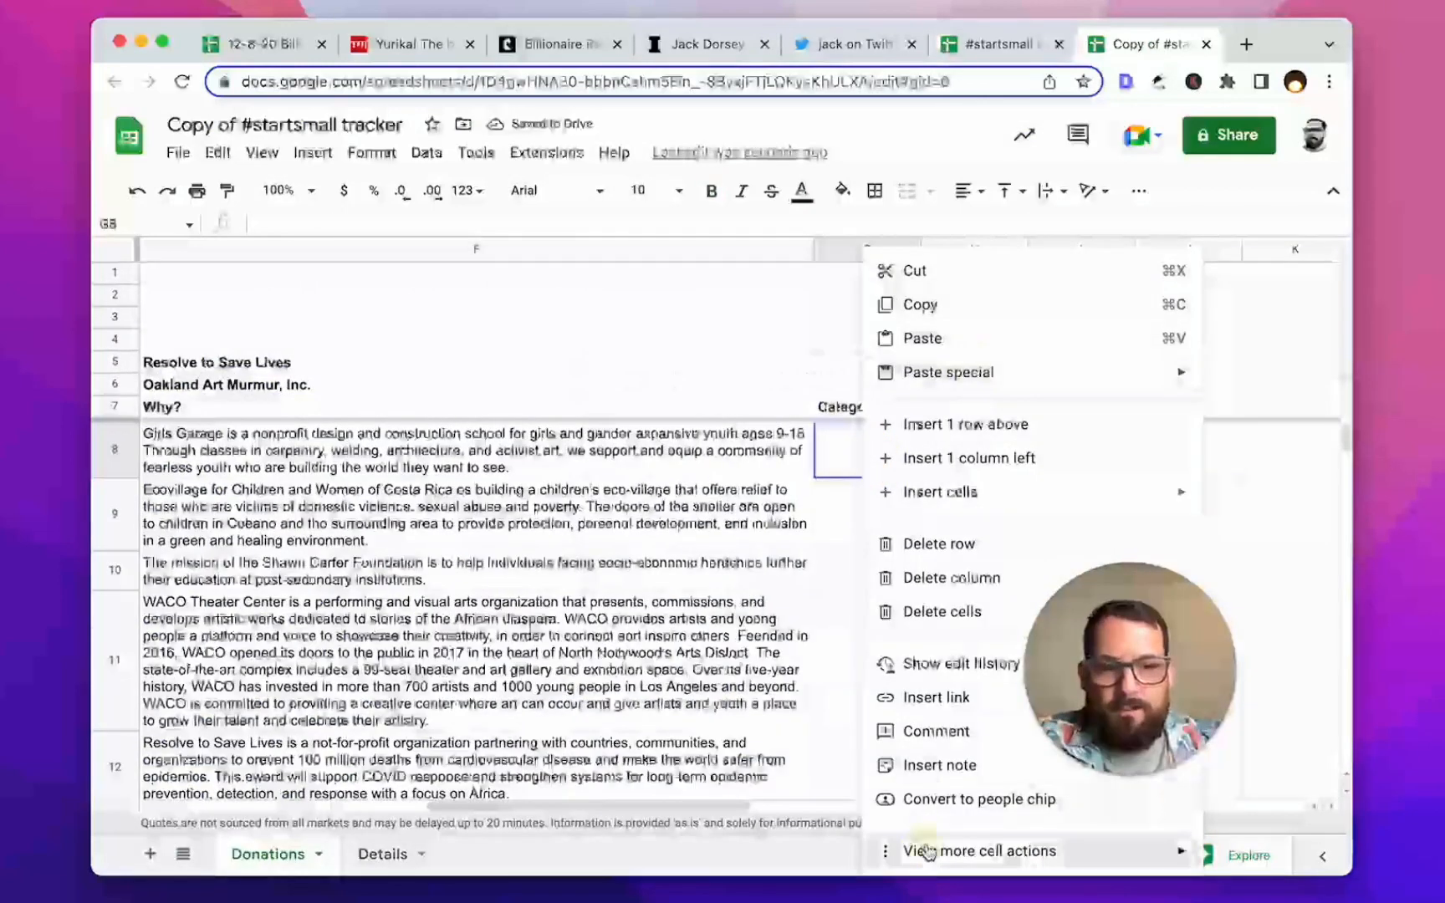
pyautogui.moveTo(885, 851)
pyautogui.click(657, 726)
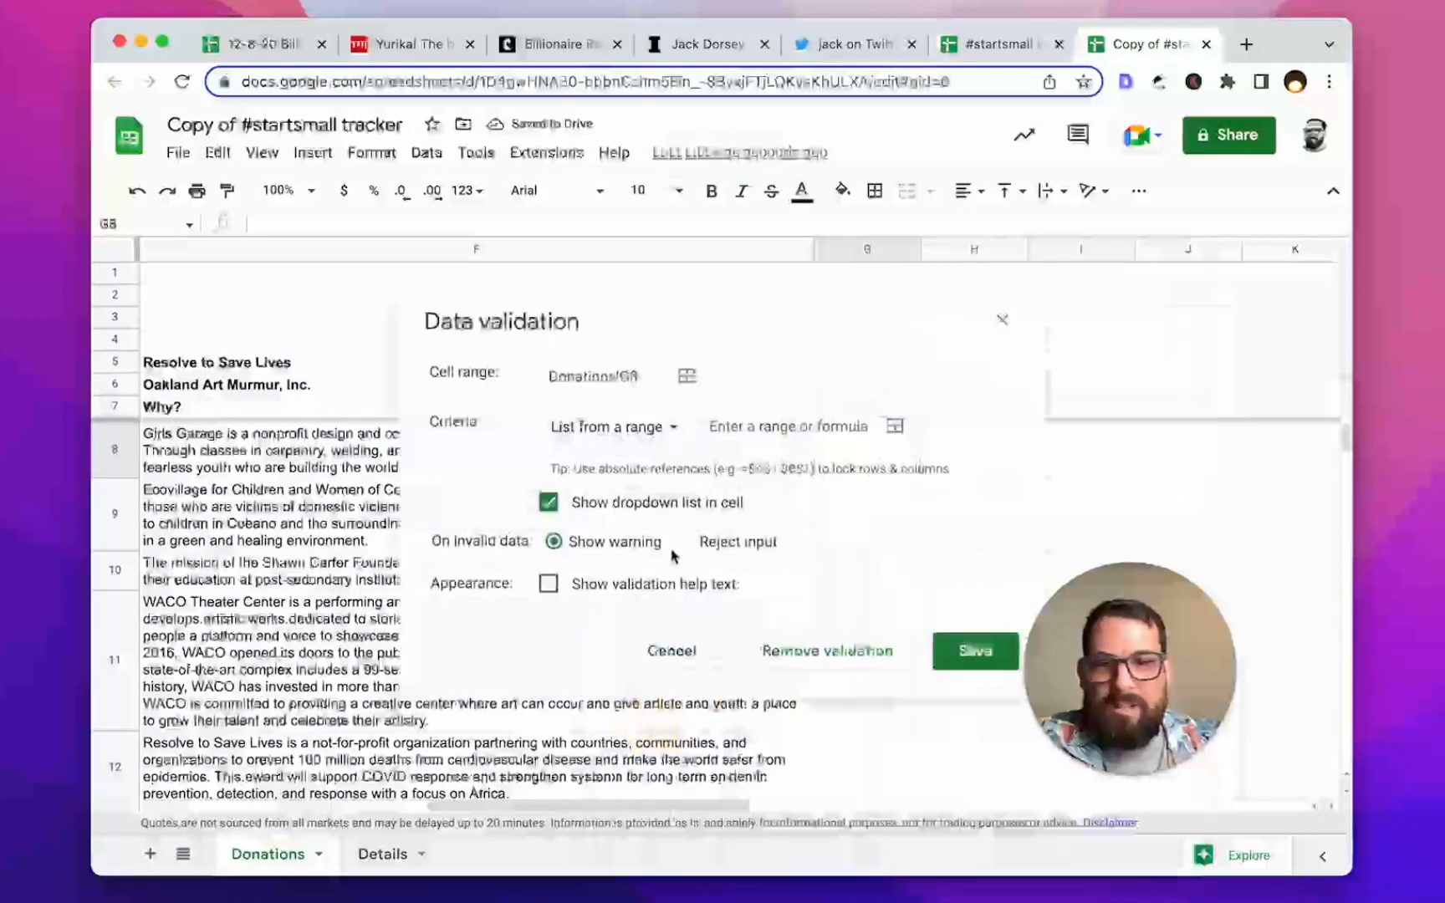
pyautogui.click(617, 416)
pyautogui.click(624, 456)
pyautogui.click(765, 418)
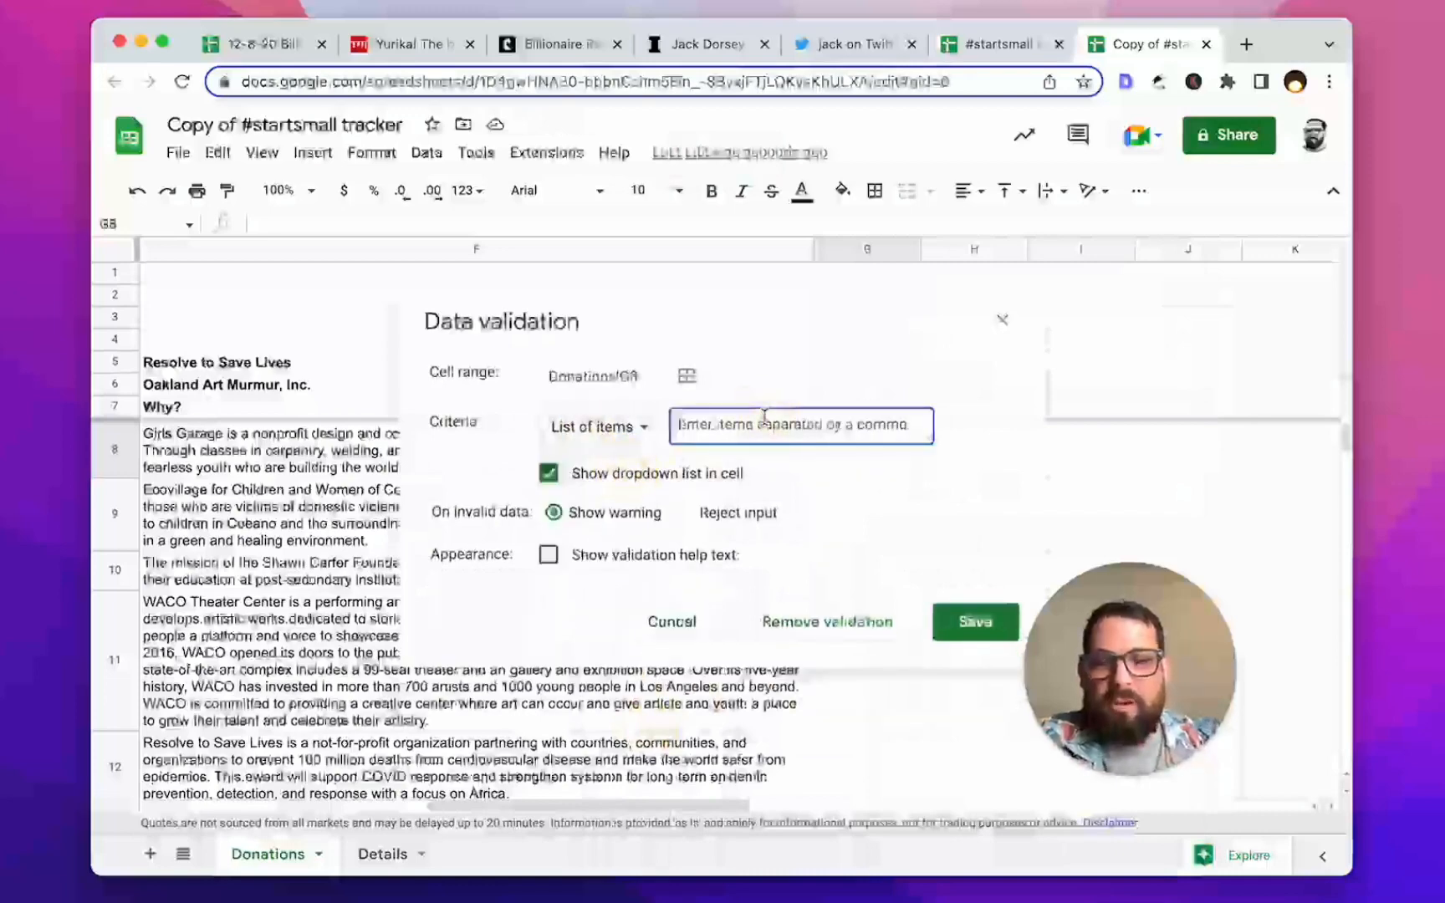
# Step: Try "Girl's Health and Education, UBI, Covid" as the validation list items, checking the focus areas against the tweet
pyautogui.write('Girlin')
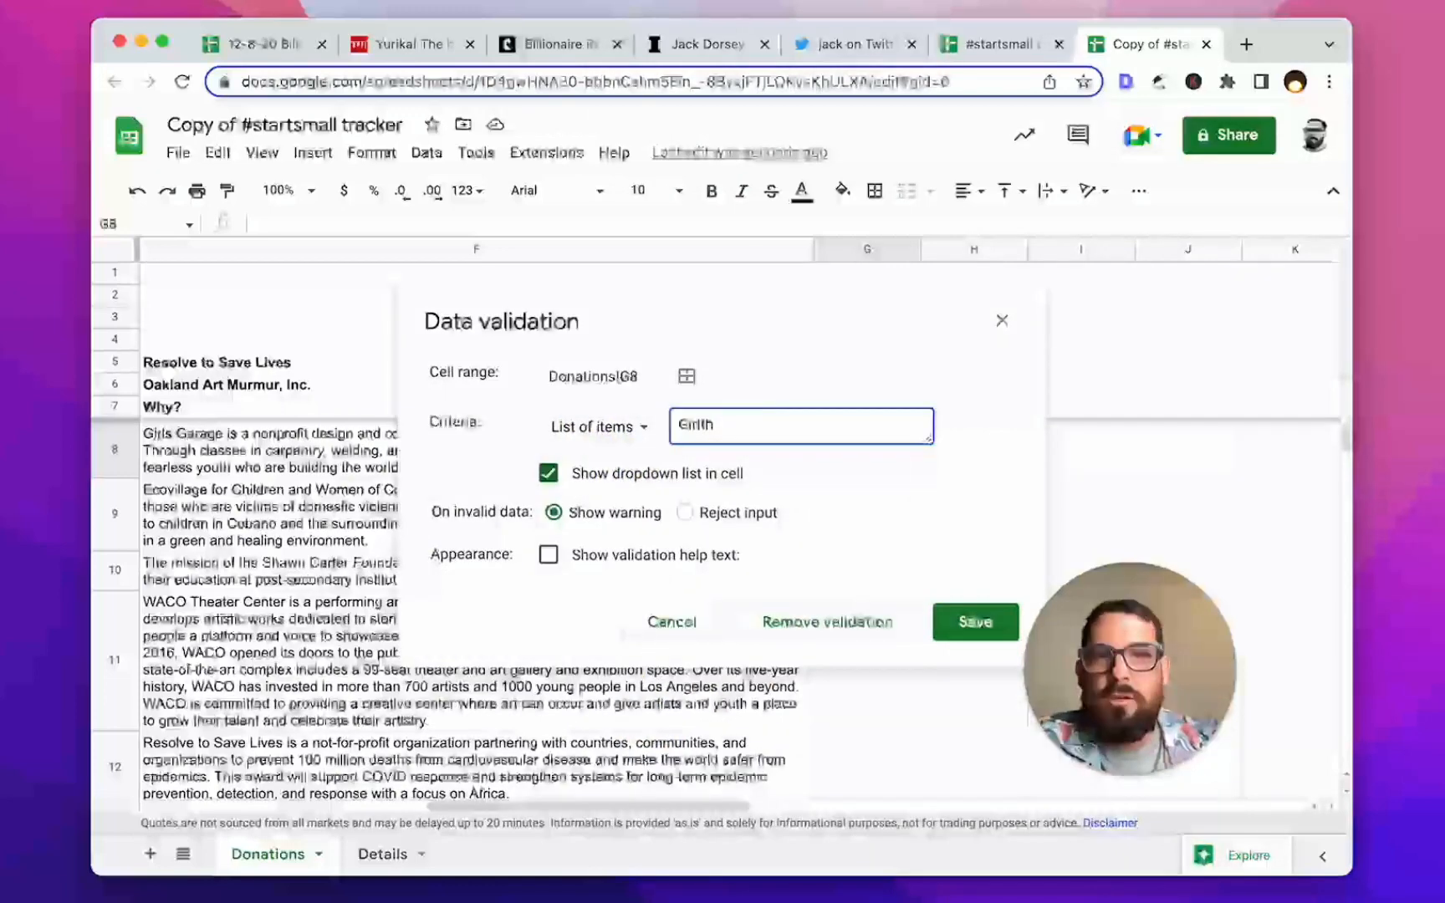
pyautogui.click(870, 46)
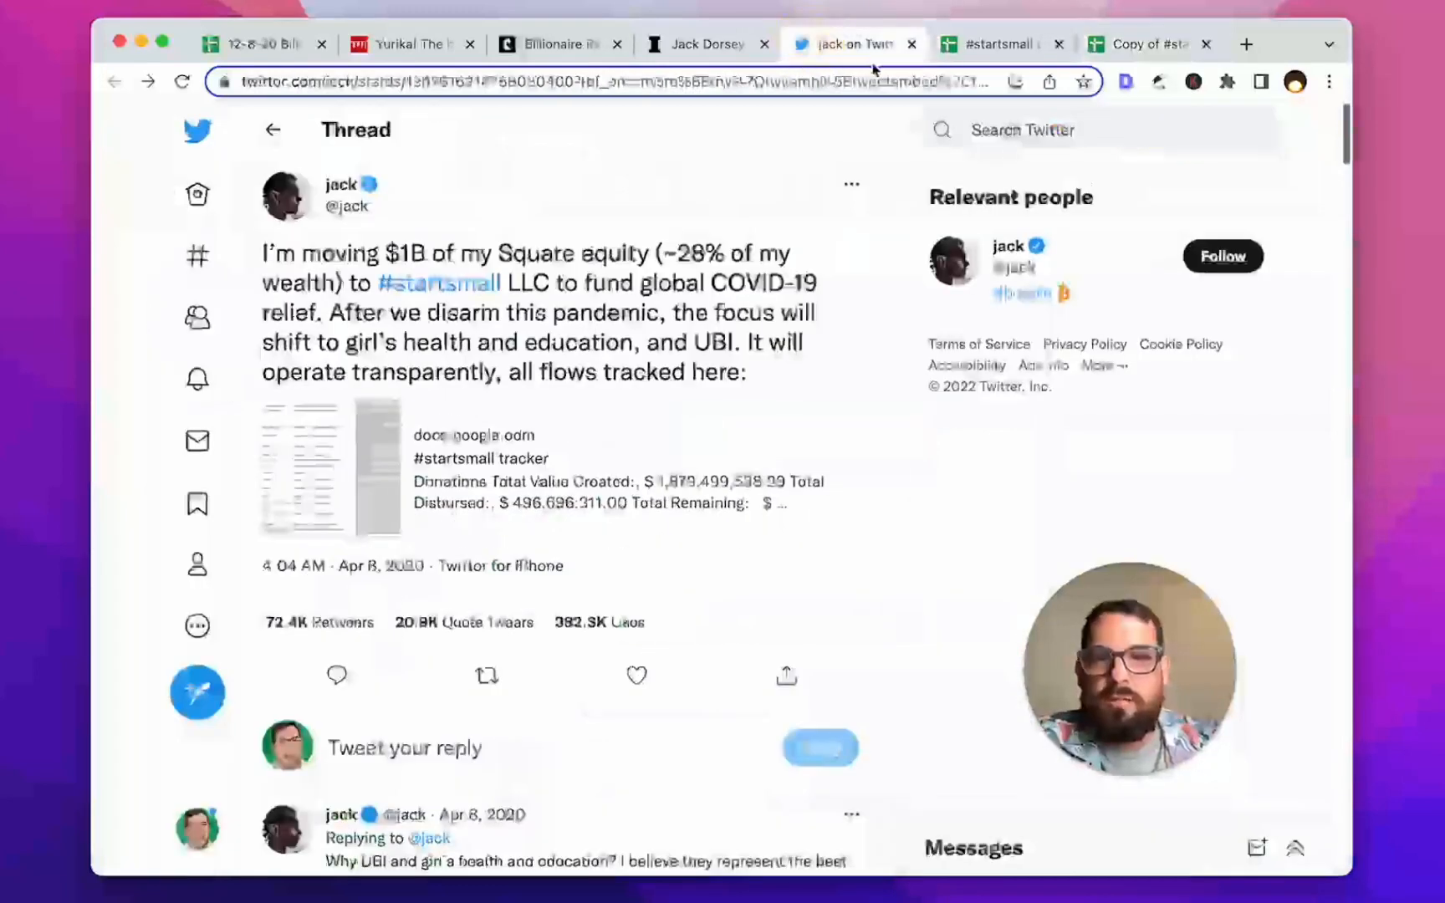
pyautogui.click(1151, 51)
pyautogui.write(',')
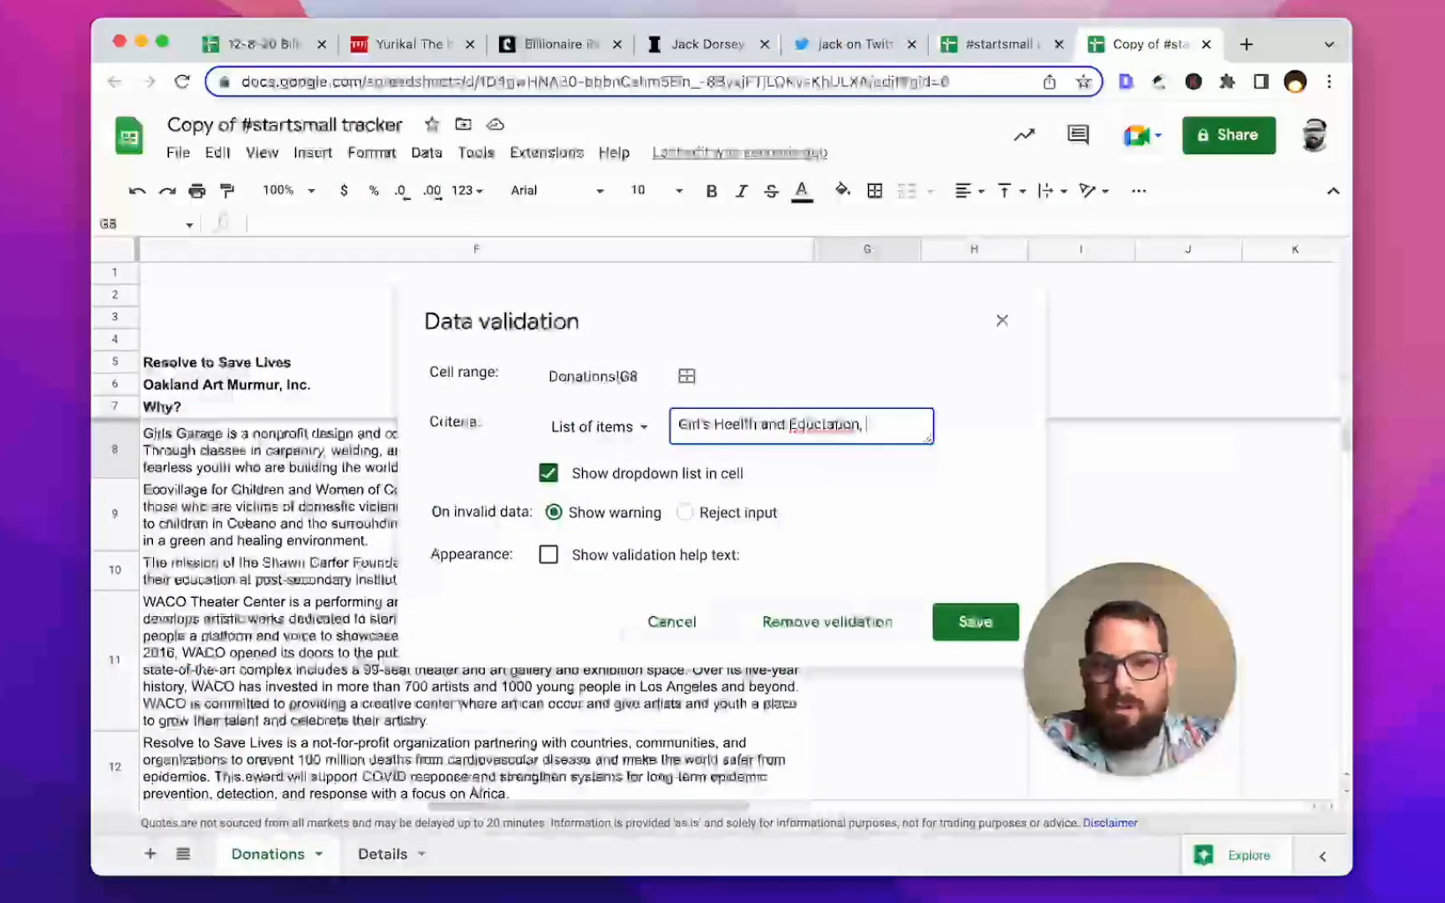
pyautogui.write(' UBI, Covid')
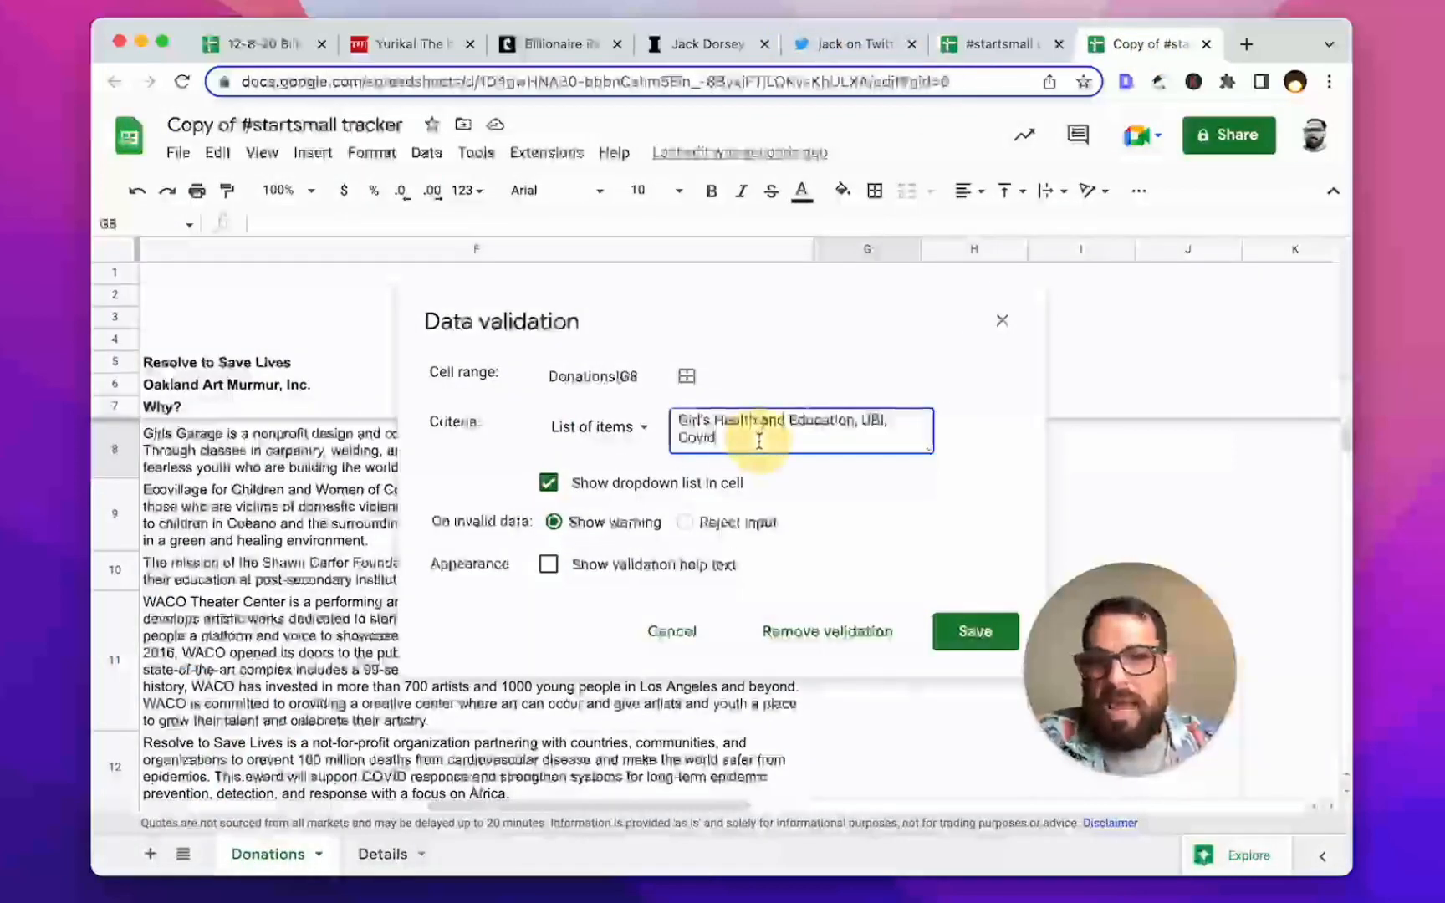
pyautogui.press('super+a')
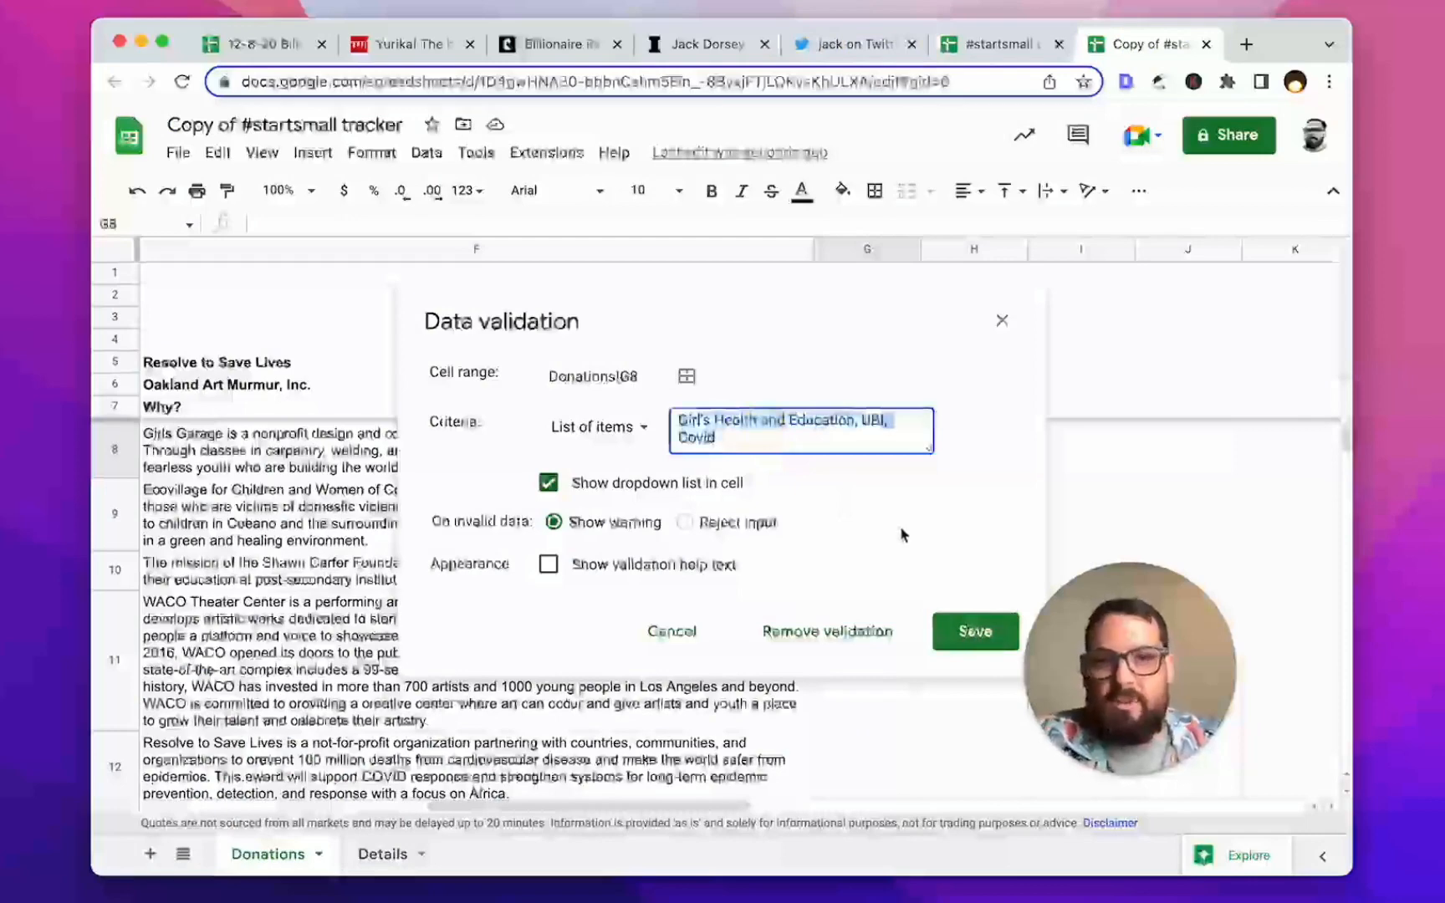
pyautogui.press('BackSpace')
# Step: Discard the list-of-items validation and add a new sheet named "Category"
pyautogui.click(408, 868)
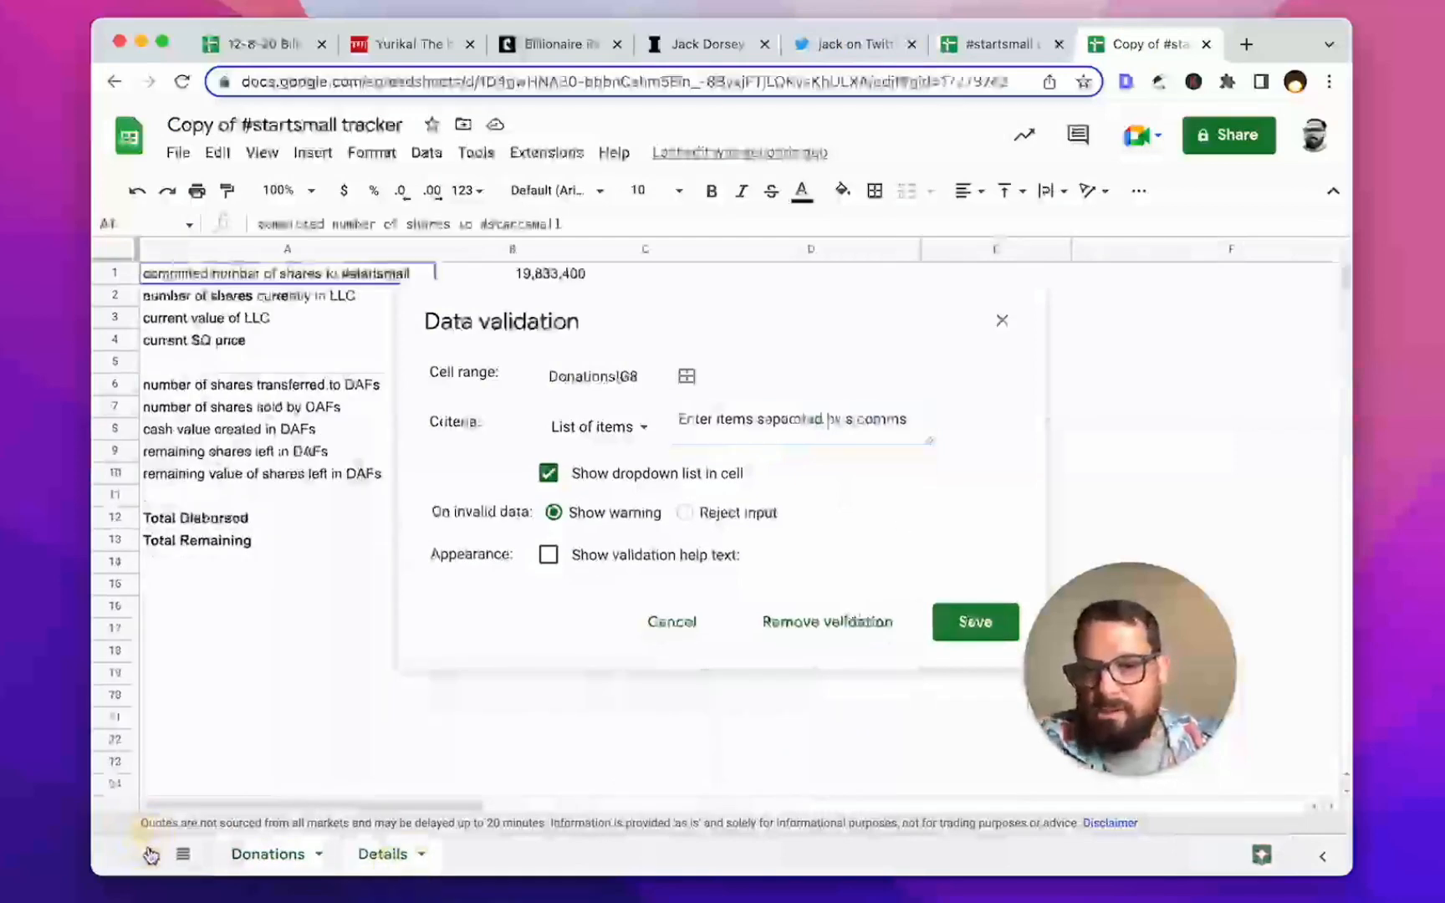
pyautogui.click(150, 854)
pyautogui.click(526, 854)
pyautogui.click(527, 855)
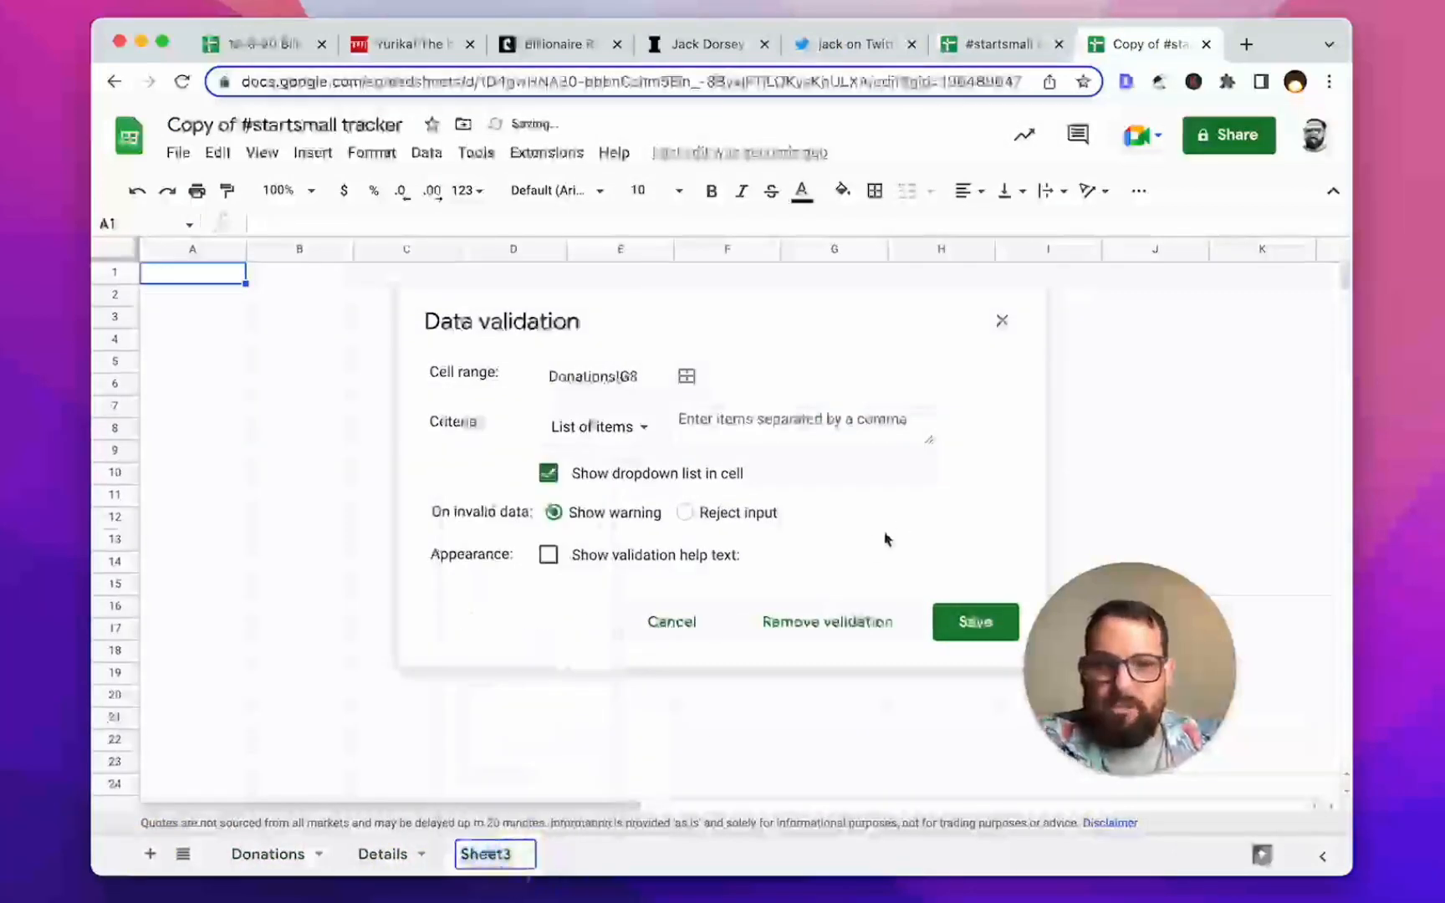
pyautogui.click(670, 629)
pyautogui.doubleClick(484, 855)
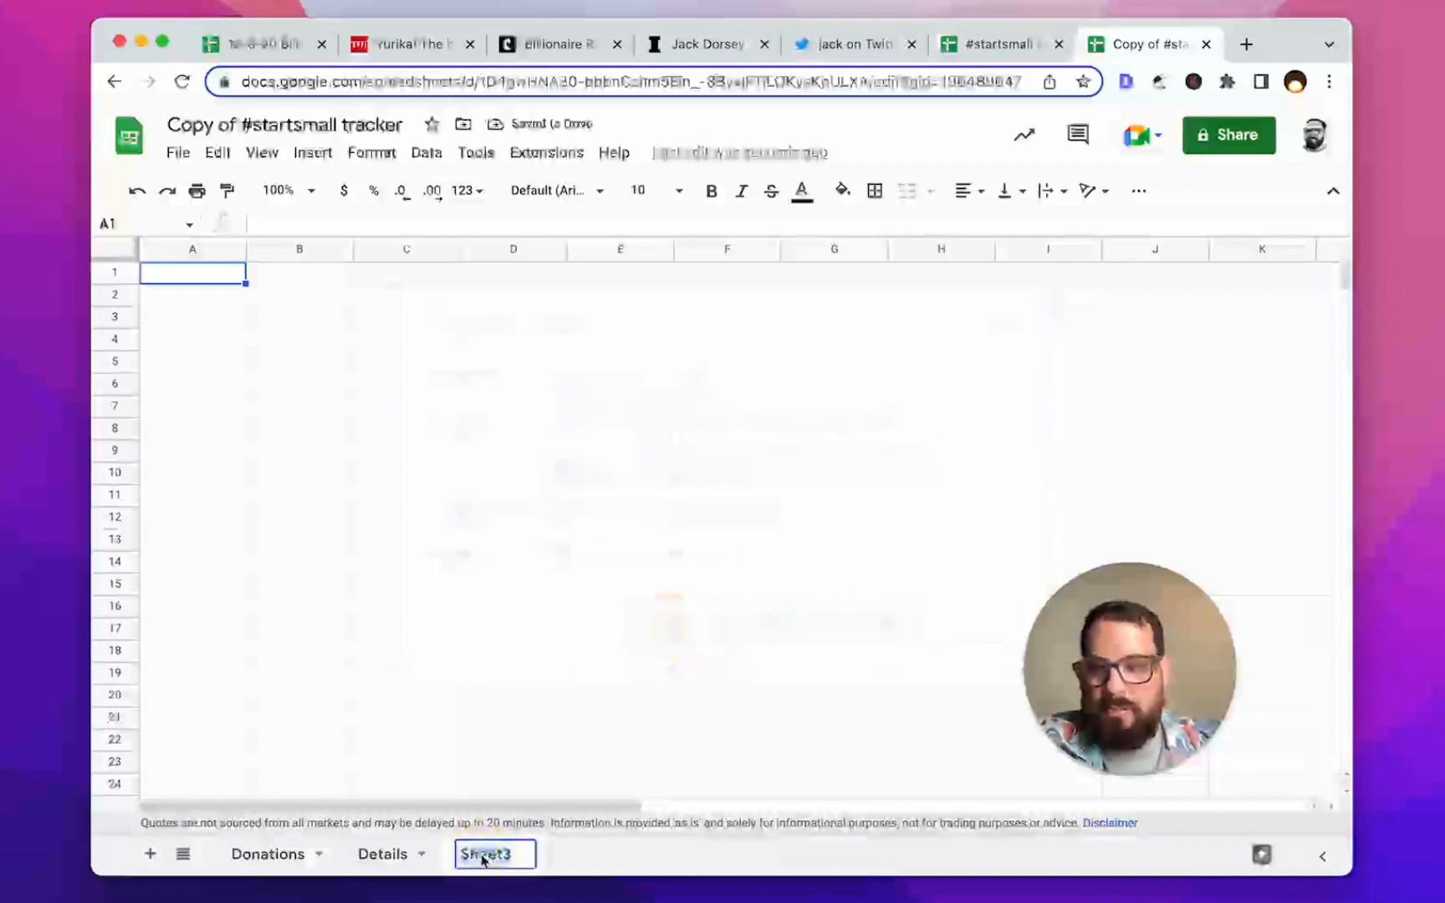
pyautogui.write('Category')
pyautogui.press('Return')
# Step: List the categories Girl's Health and Education, UBI, Covid and Water in A1:A4 of the Category sheet
pyautogui.write("Girl's Health and Education")
pyautogui.press('Return')
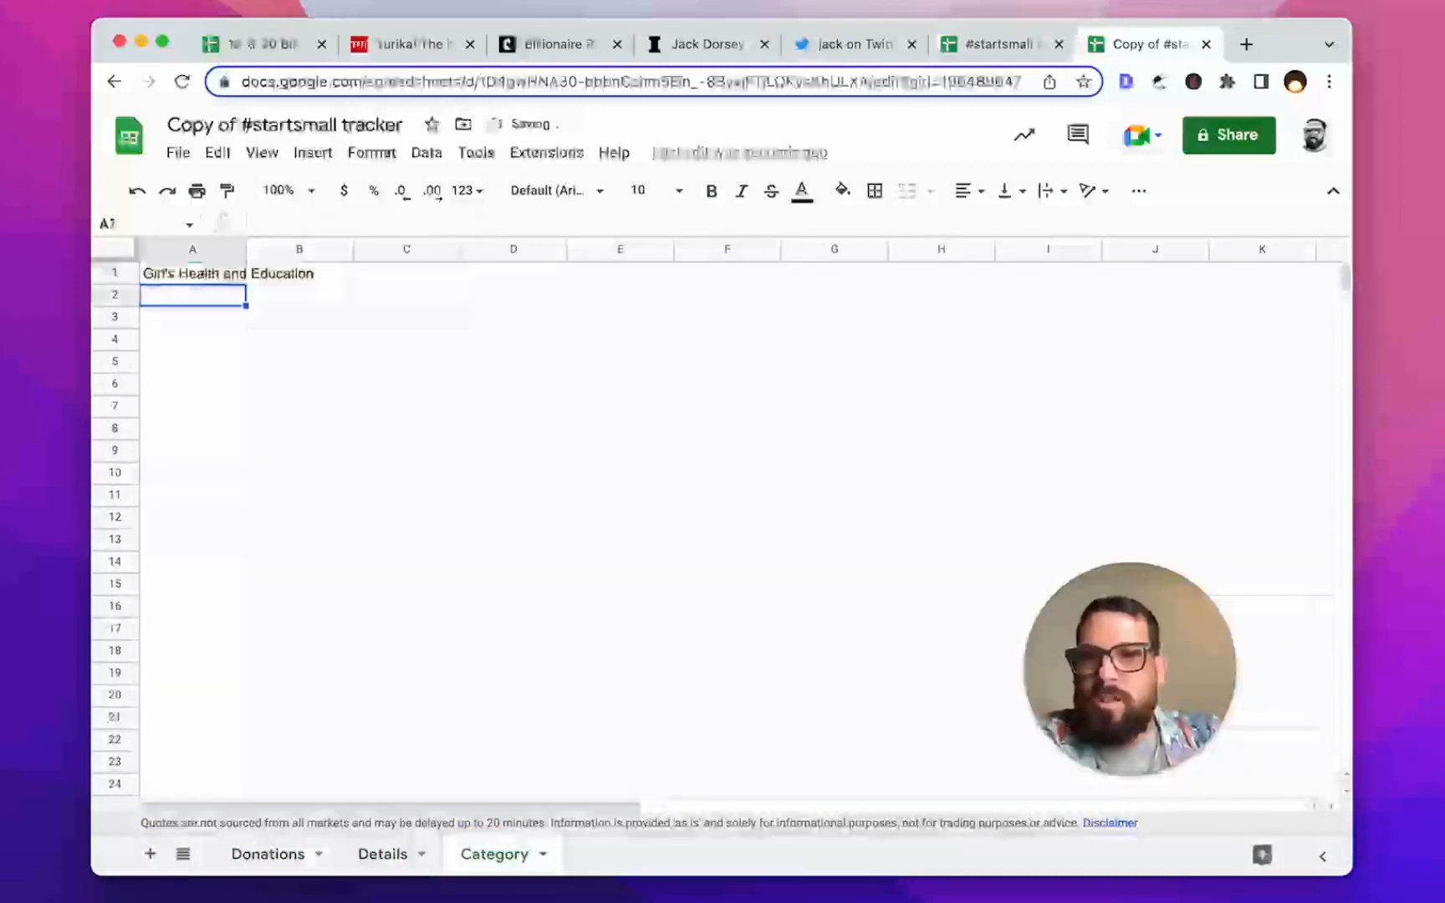
pyautogui.write('UBI')
pyautogui.press('Return')
pyautogui.write('Covid')
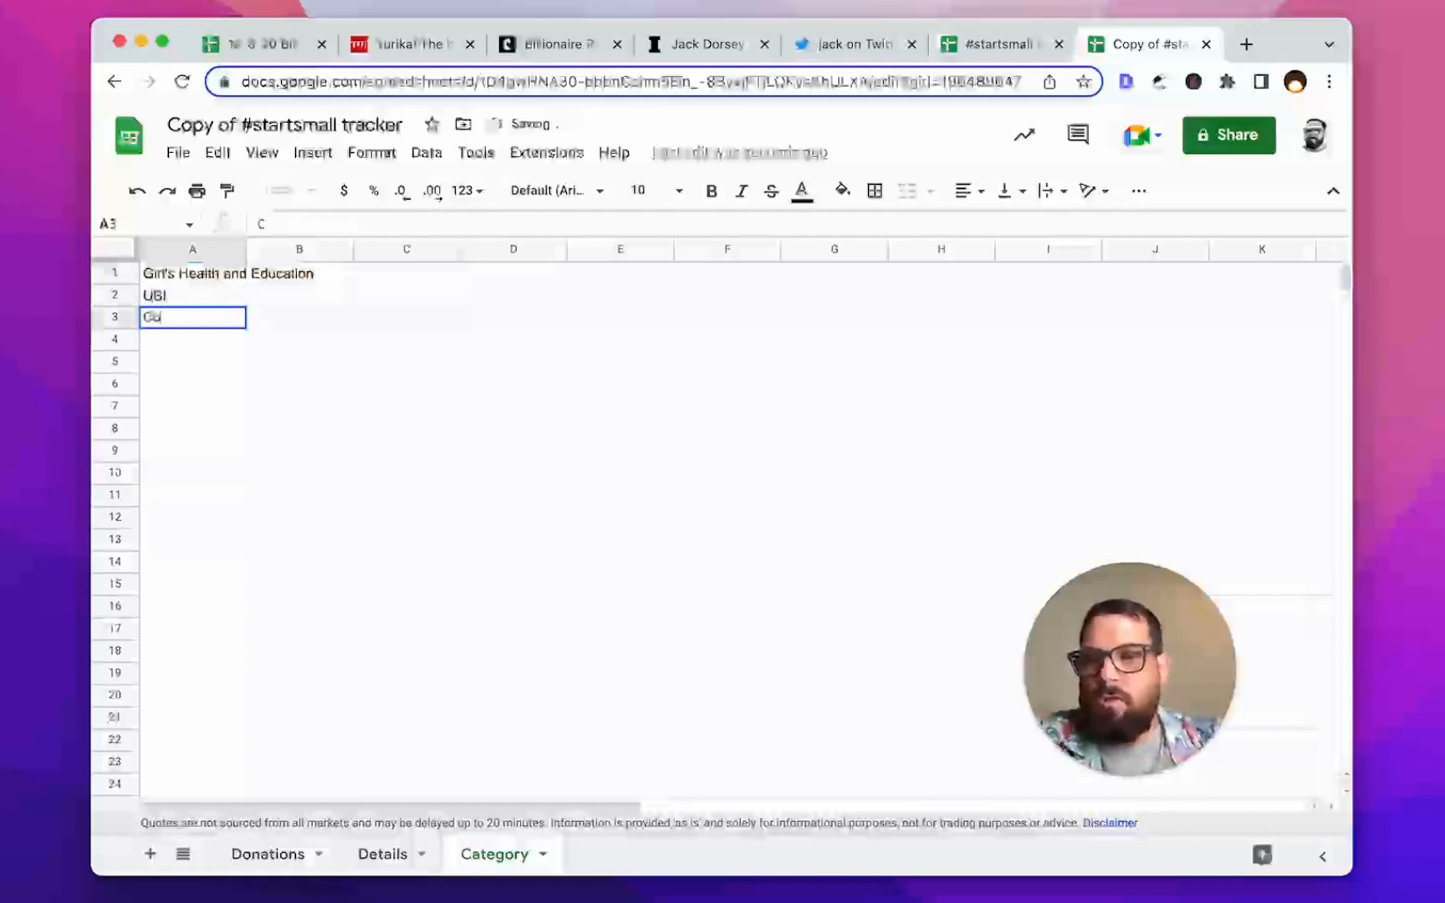
pyautogui.press('Return')
pyautogui.write('Water')
pyautogui.press('Return')
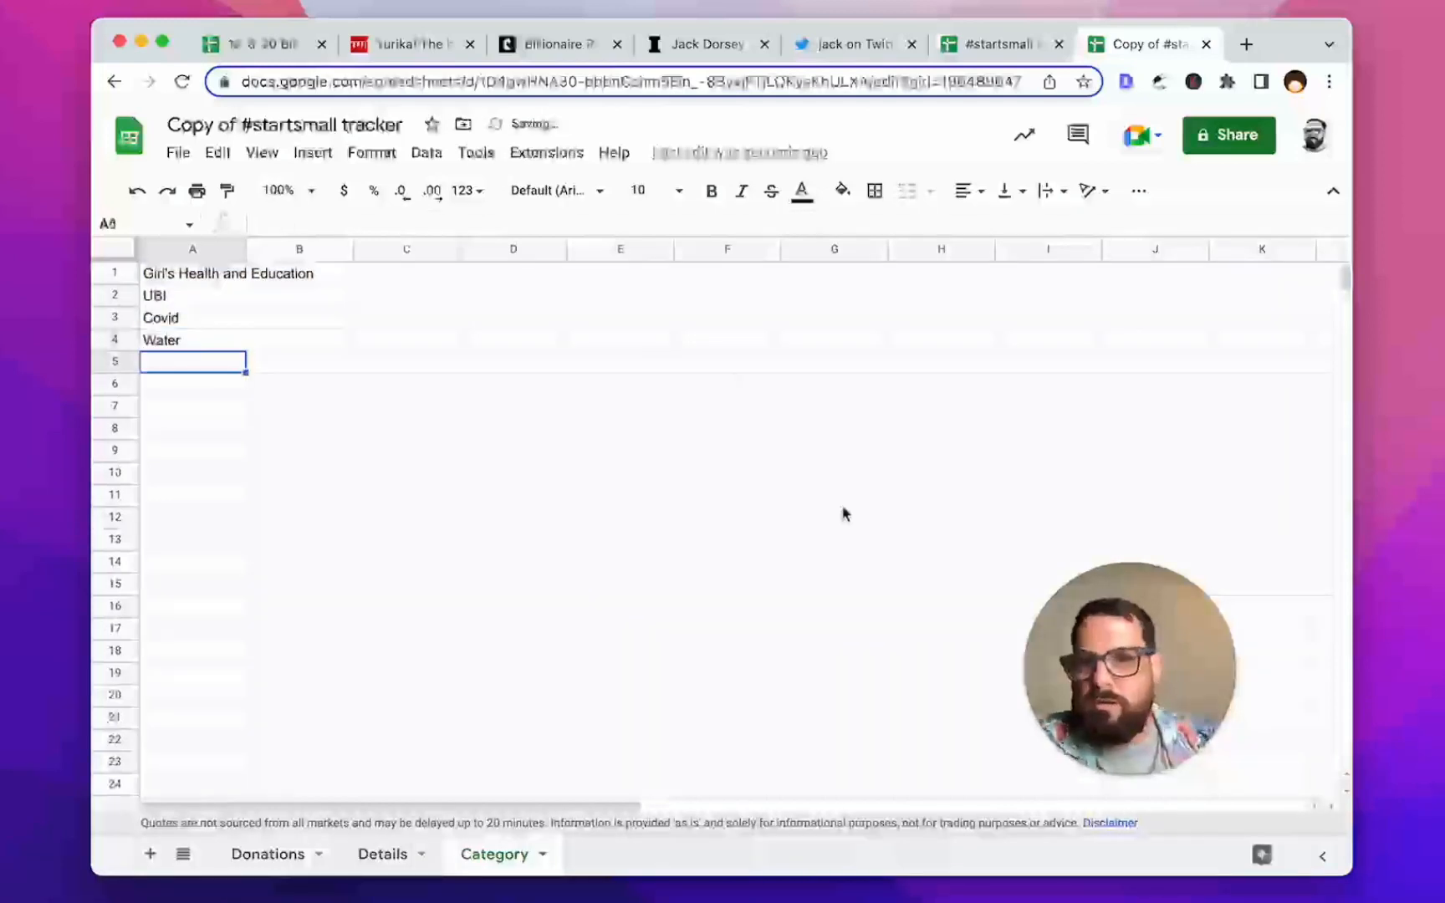
# Step: Give Donations cell G8 a dropdown validation listing values from the range Category!A:A
pyautogui.click(326, 866)
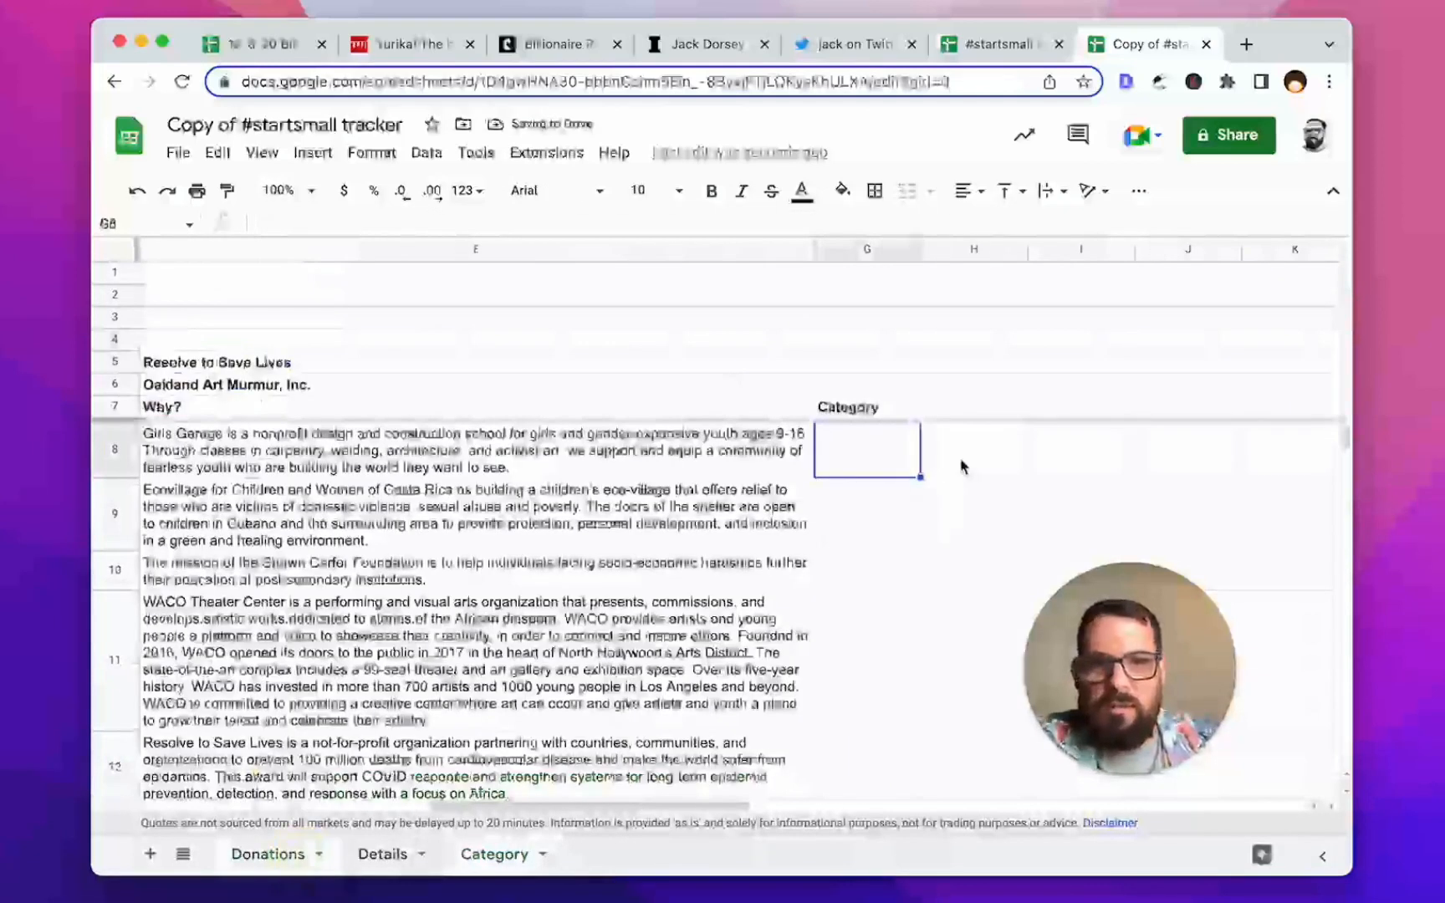
pyautogui.click(861, 465)
pyautogui.rightClick(861, 470)
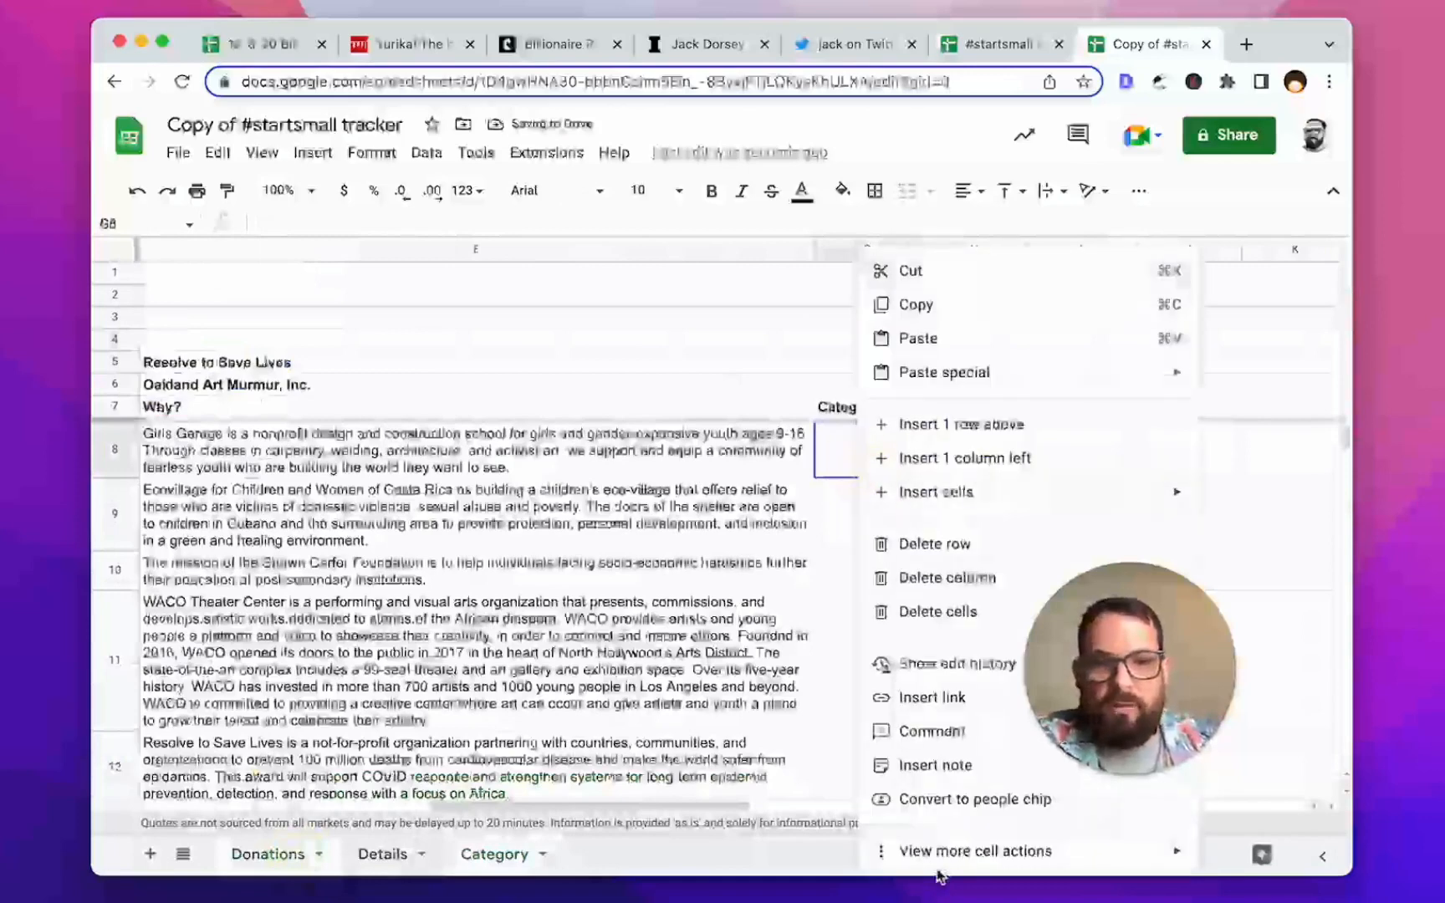
pyautogui.moveTo(928, 852)
pyautogui.click(669, 724)
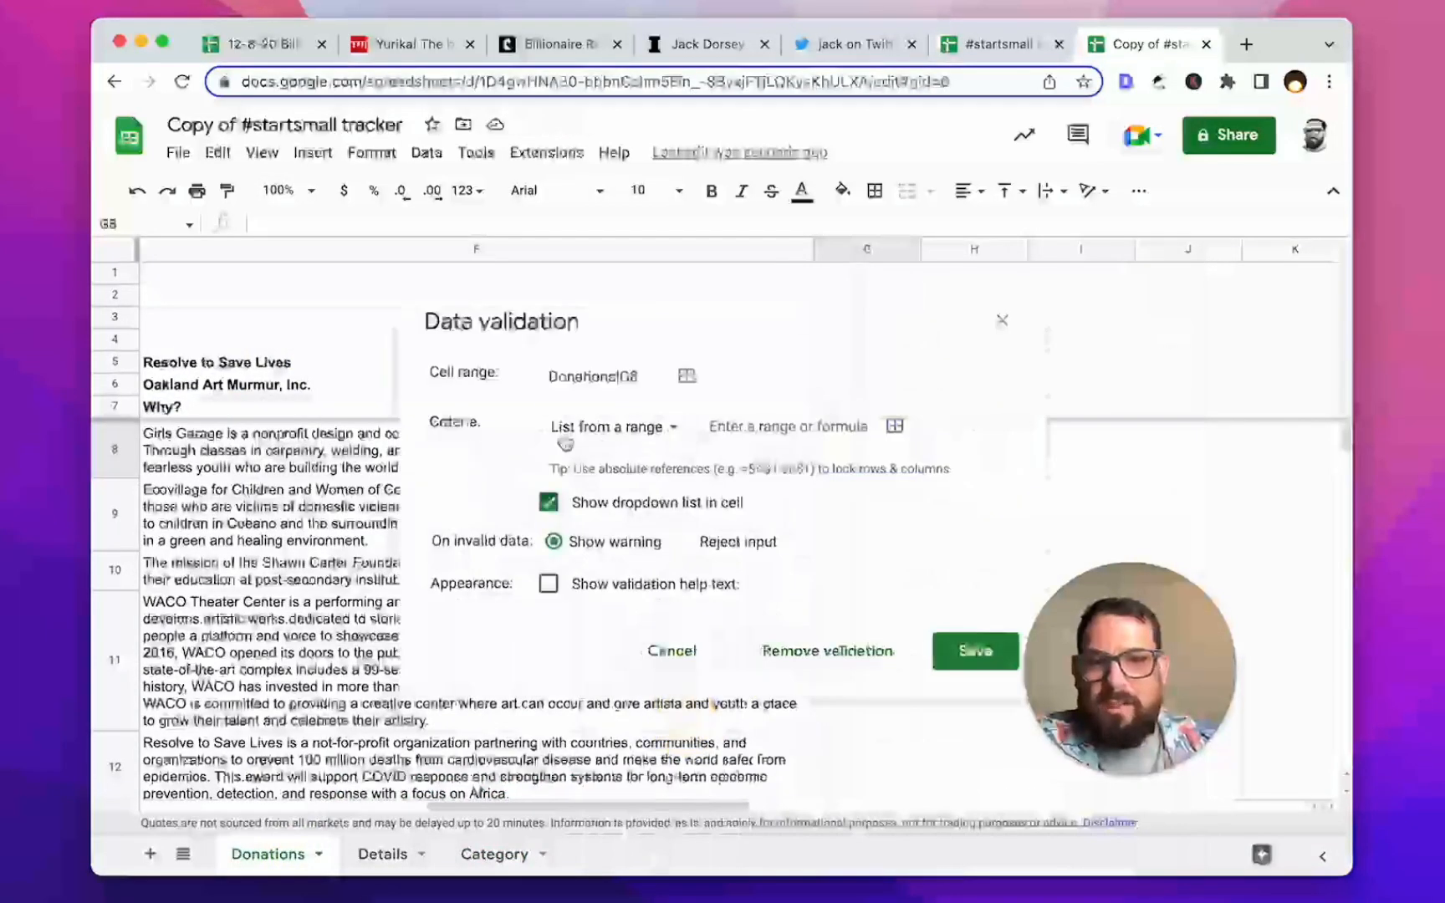
pyautogui.click(570, 430)
pyautogui.click(743, 423)
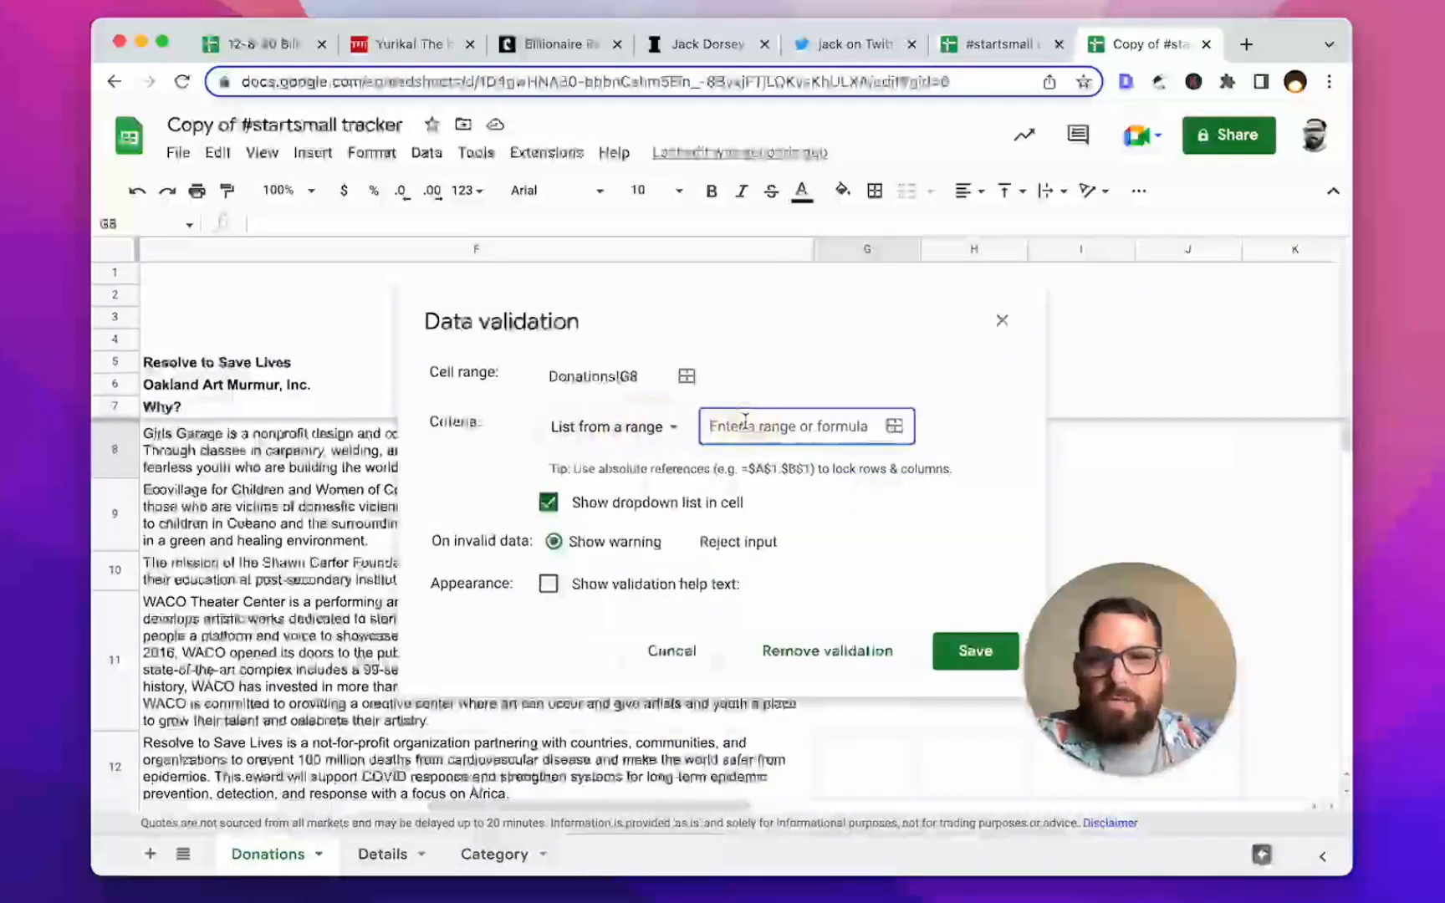
pyautogui.write('Category!A:A')
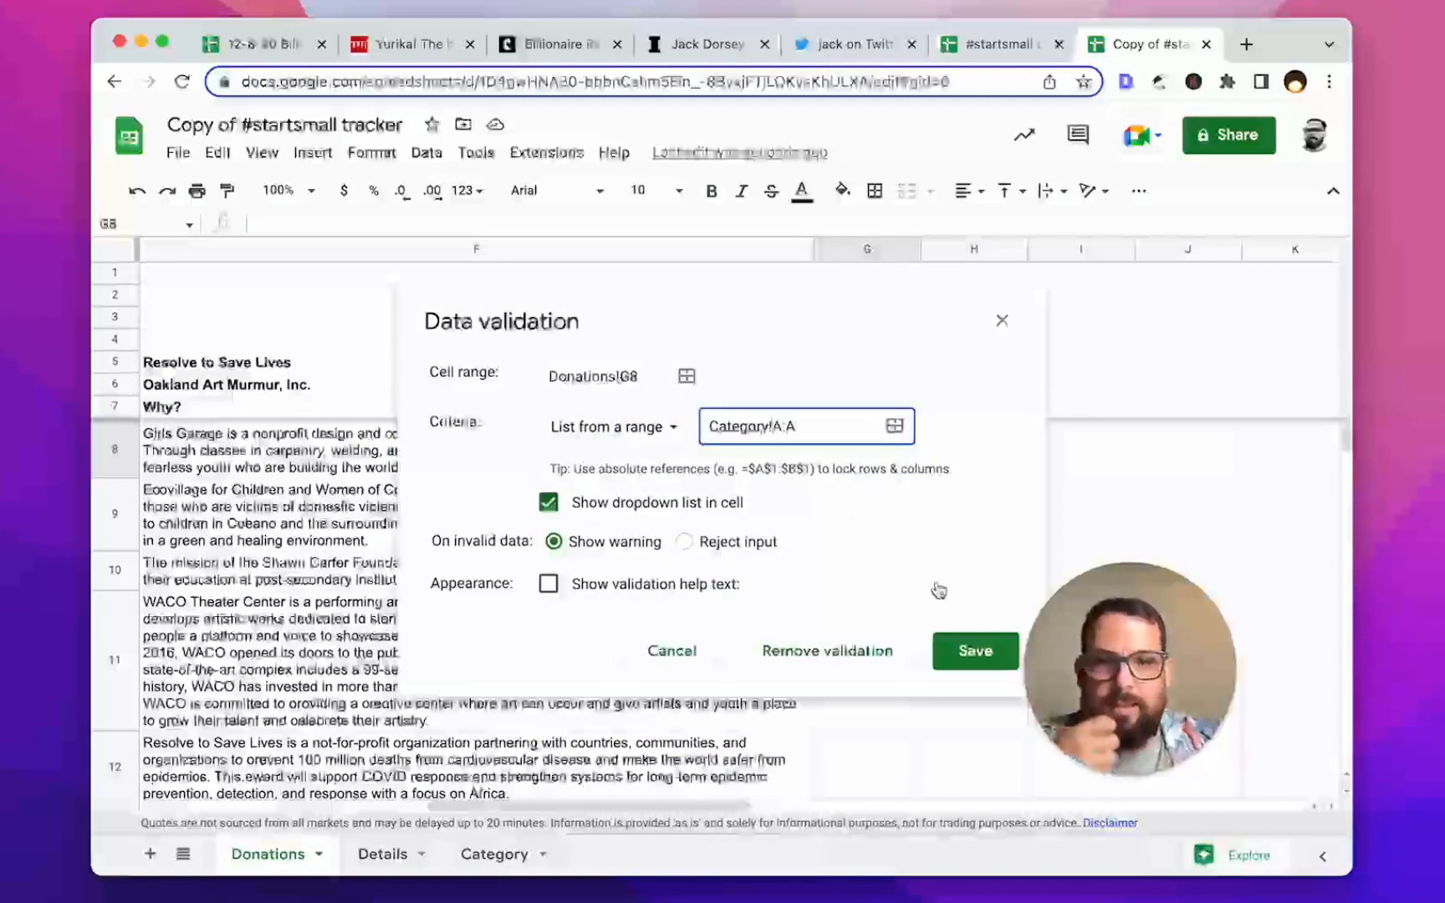
pyautogui.click(974, 651)
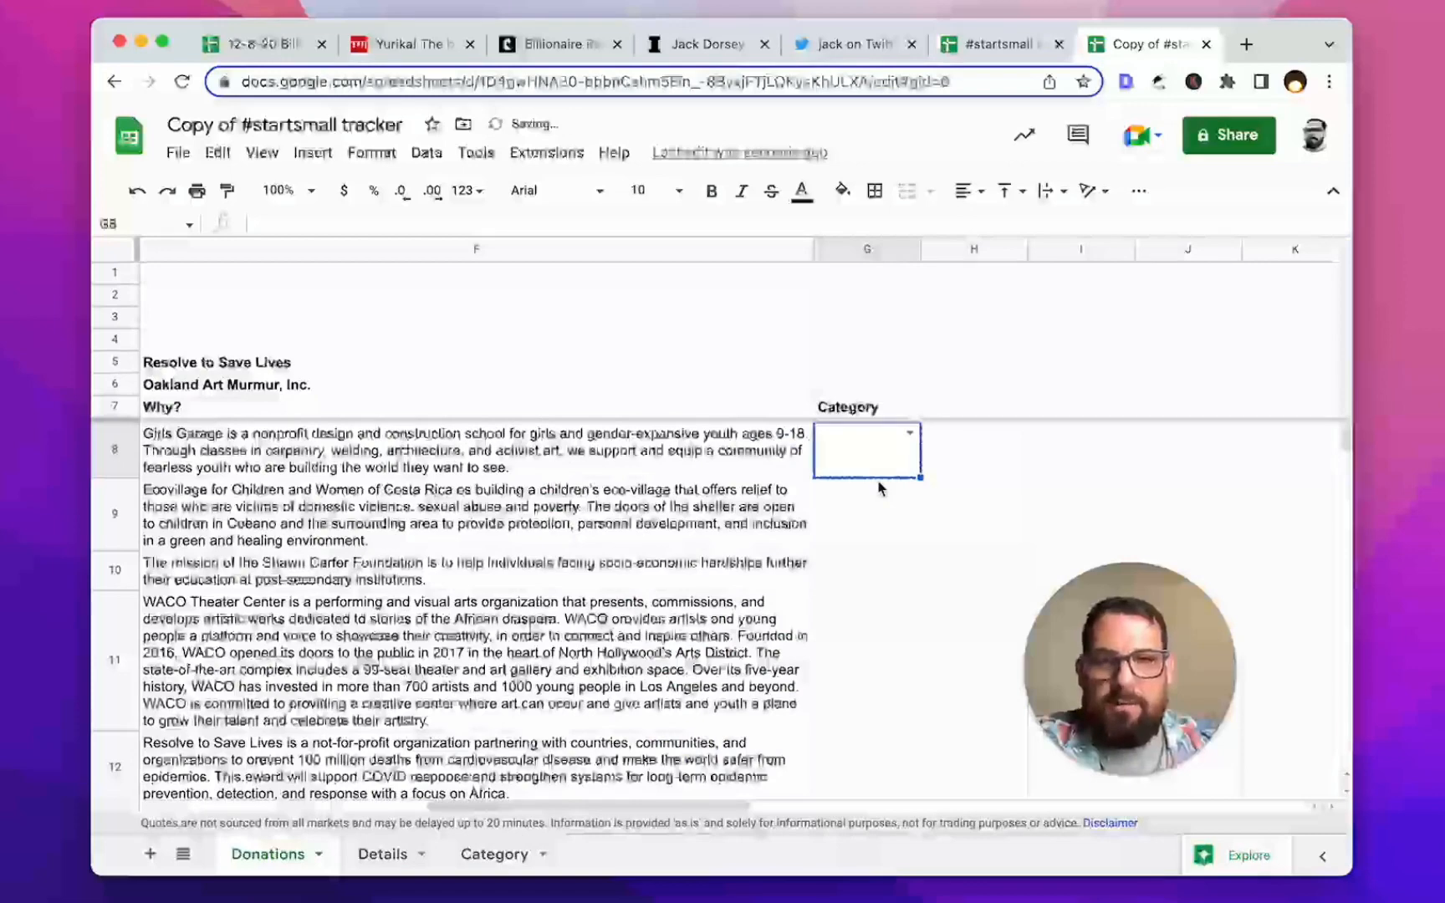
# Step: Copy the G8 category dropdown down the rest of column G
pyautogui.press('super+shift+Down')
pyautogui.press('super+v')
pyautogui.press('super+shift+Up')
# Step: Categorize the first three donations, G8 to G10, as Girl's Health and Education
pyautogui.write('girl')
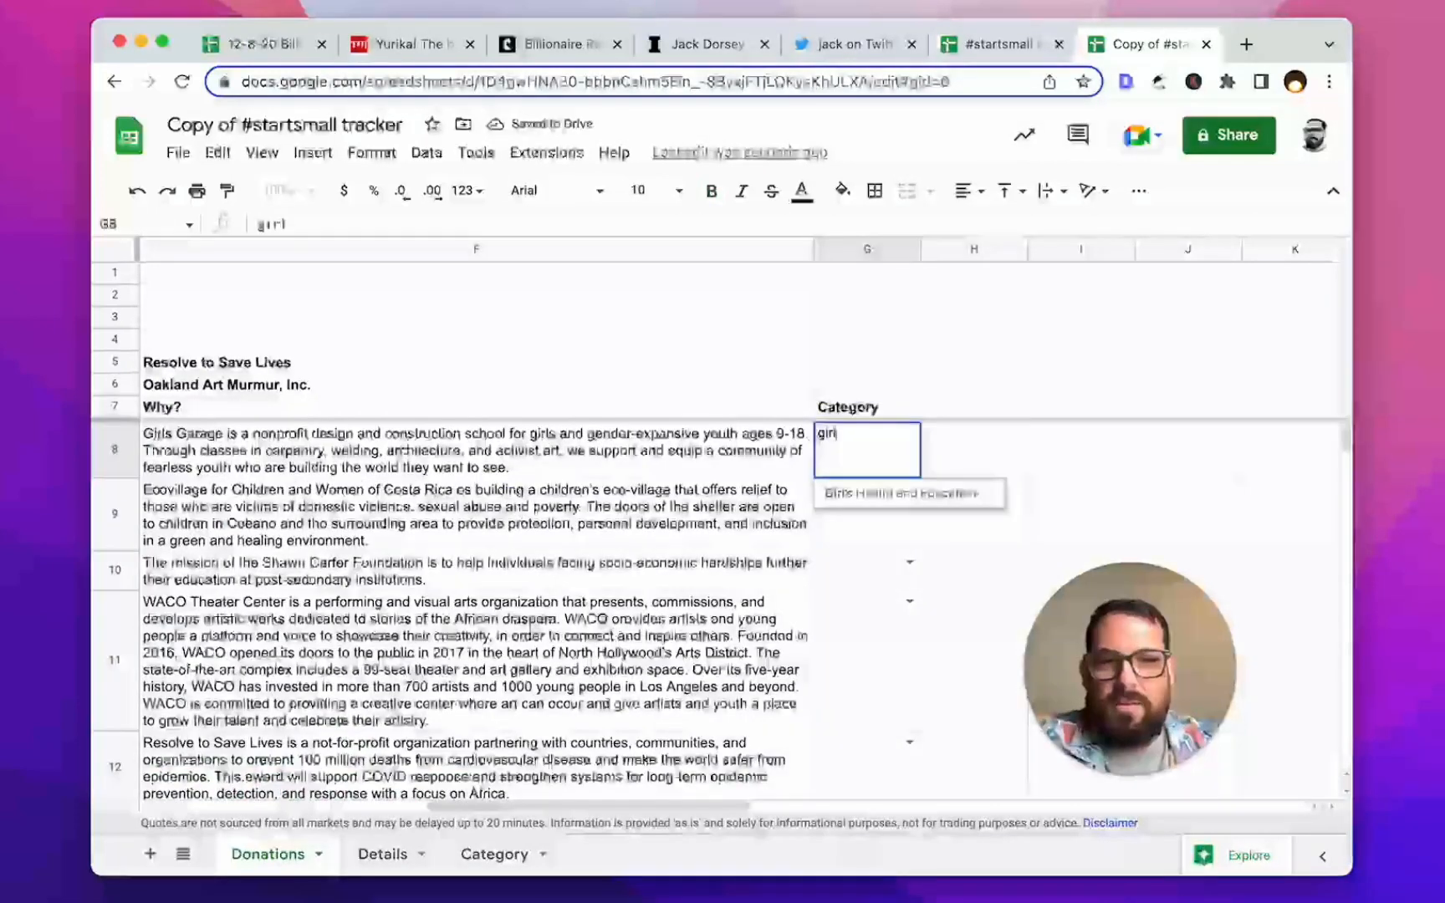
pyautogui.press('Return')
pyautogui.press('Up')
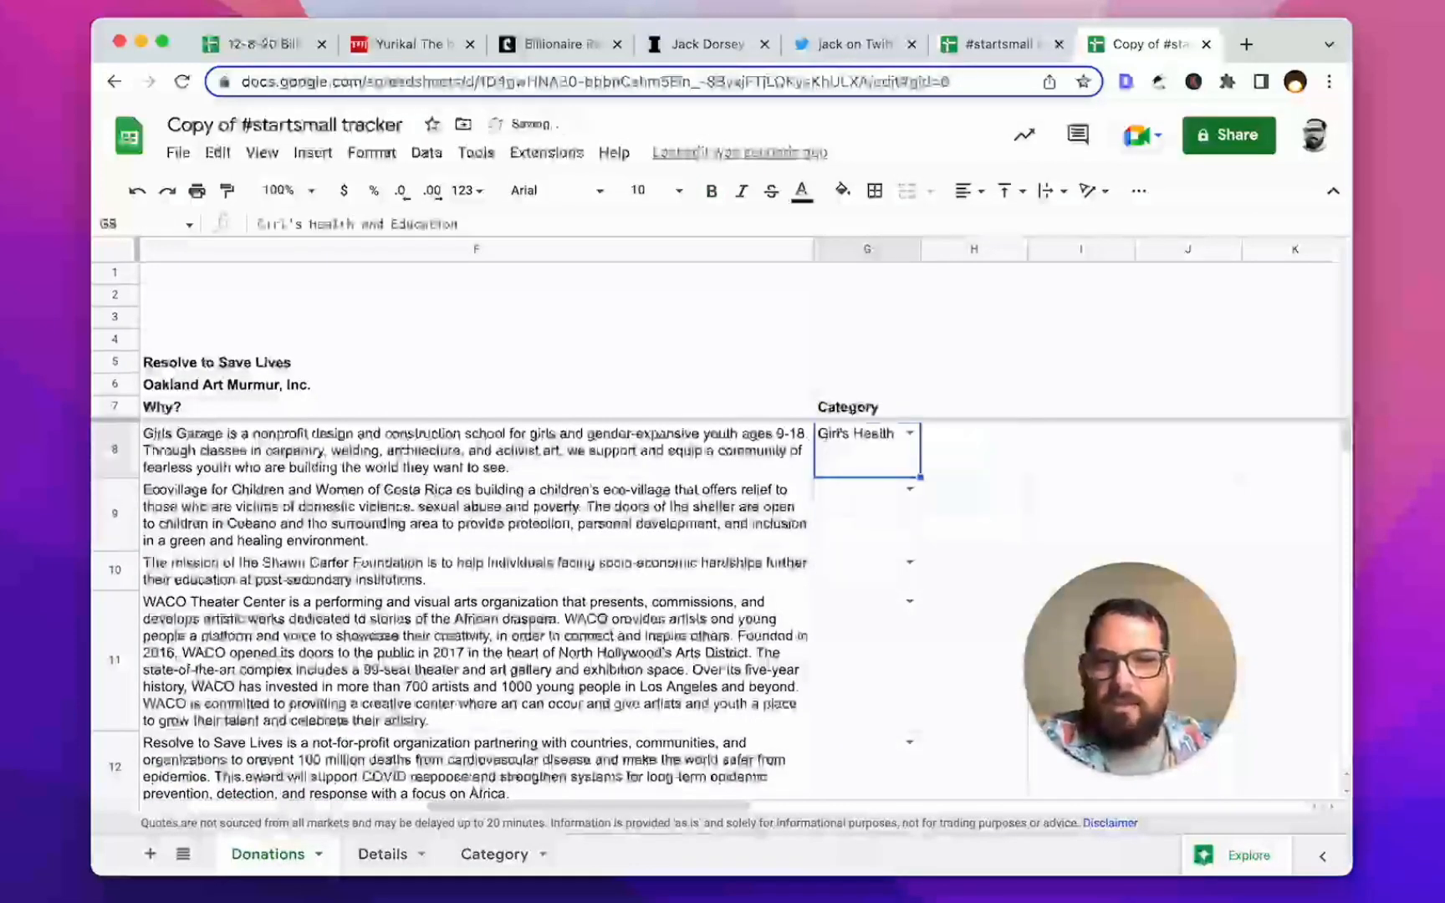
pyautogui.press('super+c')
pyautogui.press('Down')
pyautogui.press('super+v')
pyautogui.press('Down')
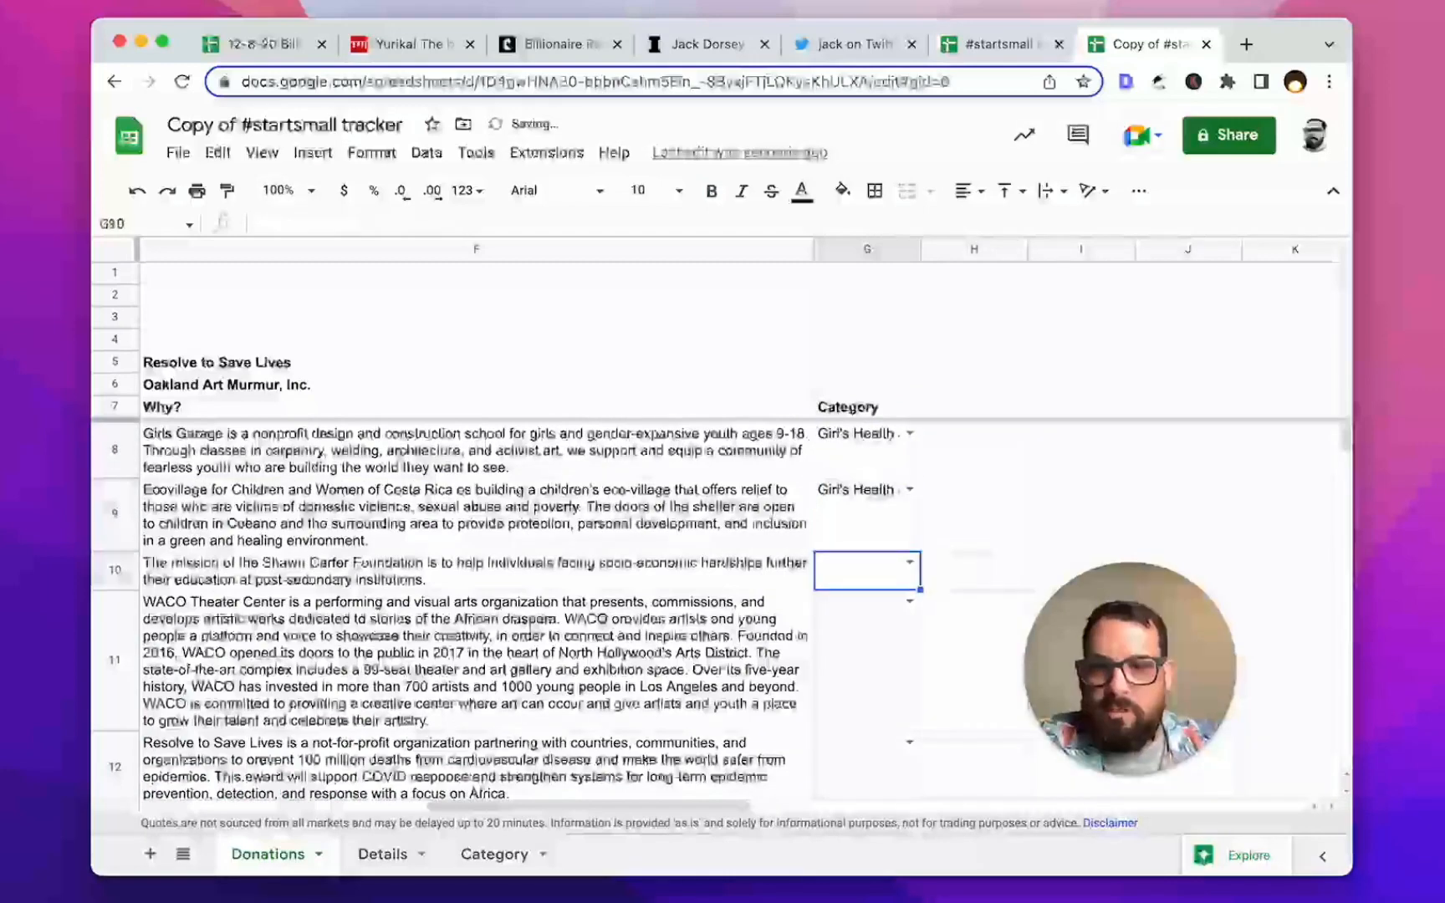
pyautogui.press('super+v')
pyautogui.press('Down')
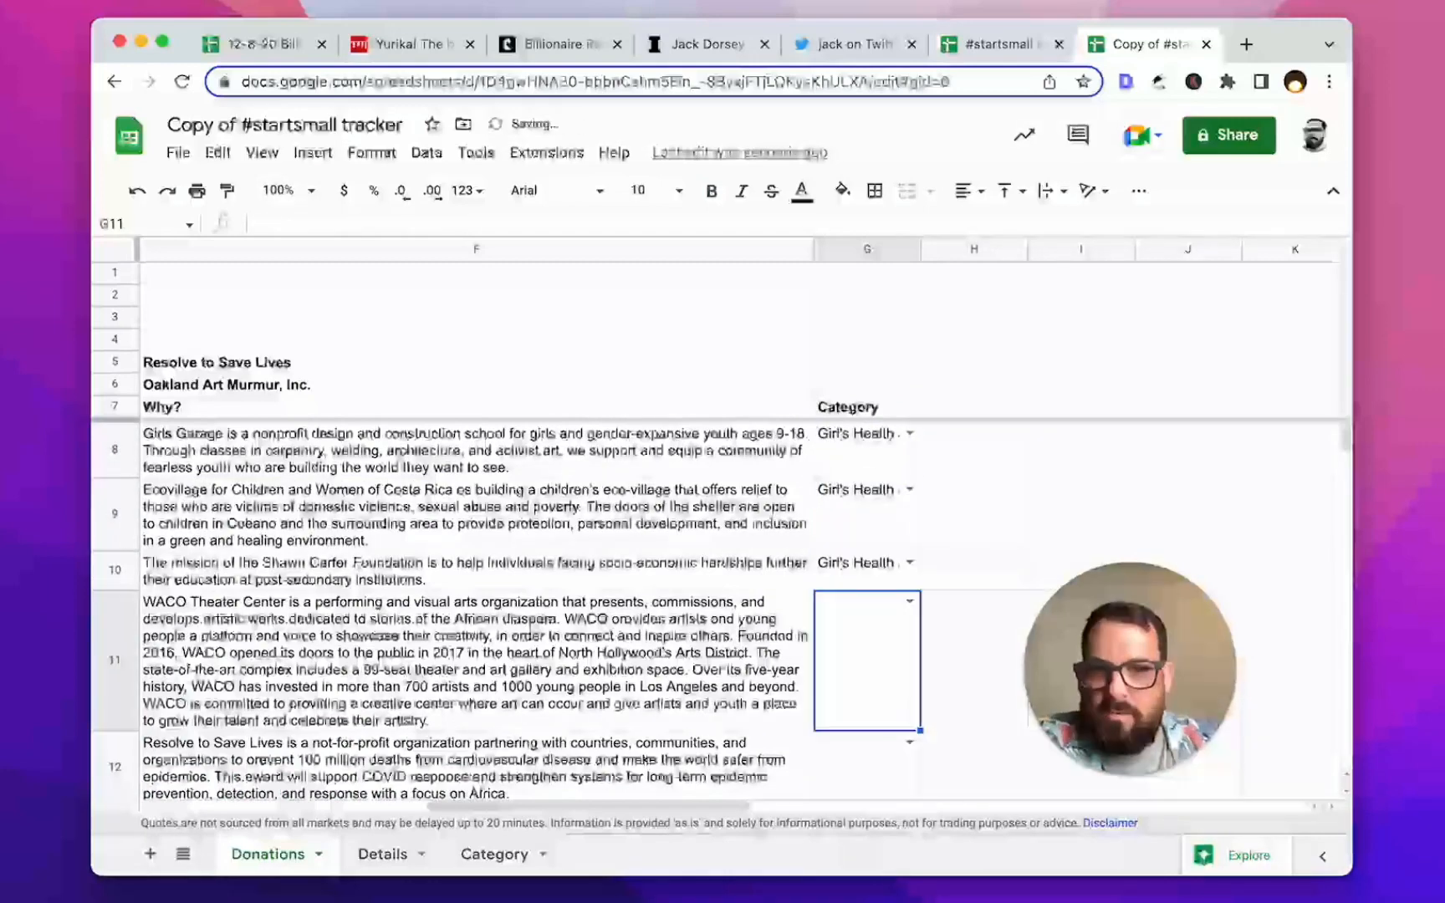
# Step: Assign Girl's Health and Education to the World Central Kitchen and Sunflower of Peace donations in G15 and G16
pyautogui.press('Down')
pyautogui.press('Down')
pyautogui.press('Down')
pyautogui.press('Down')
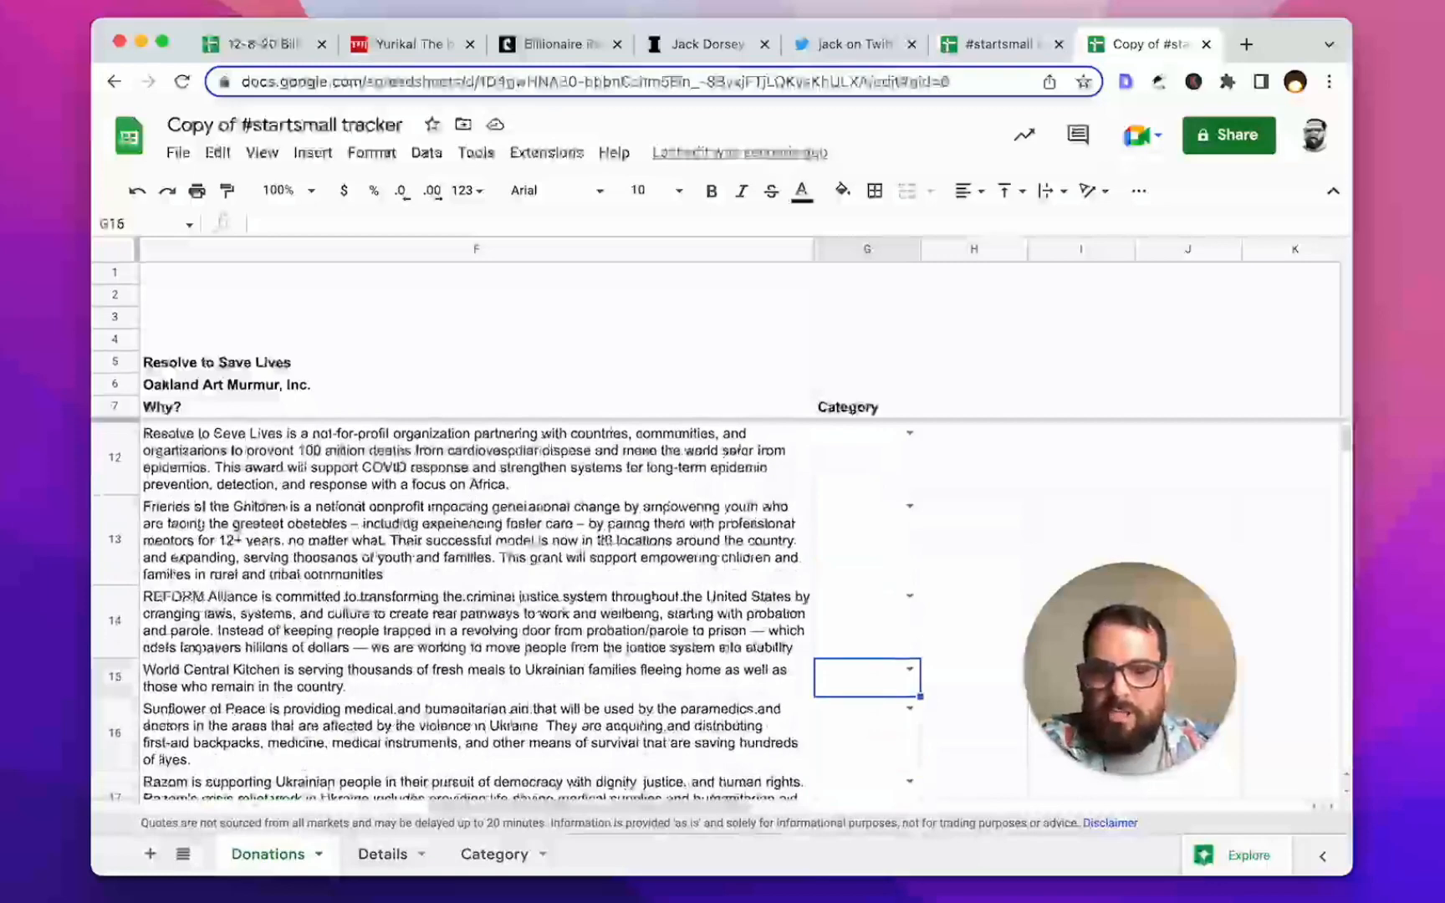
pyautogui.press('super+v')
pyautogui.press('Down')
pyautogui.press('super+v')
pyautogui.press('Down')
# Step: Categorize the last listed donation, in row 298, as Covid
pyautogui.press('super+Down')
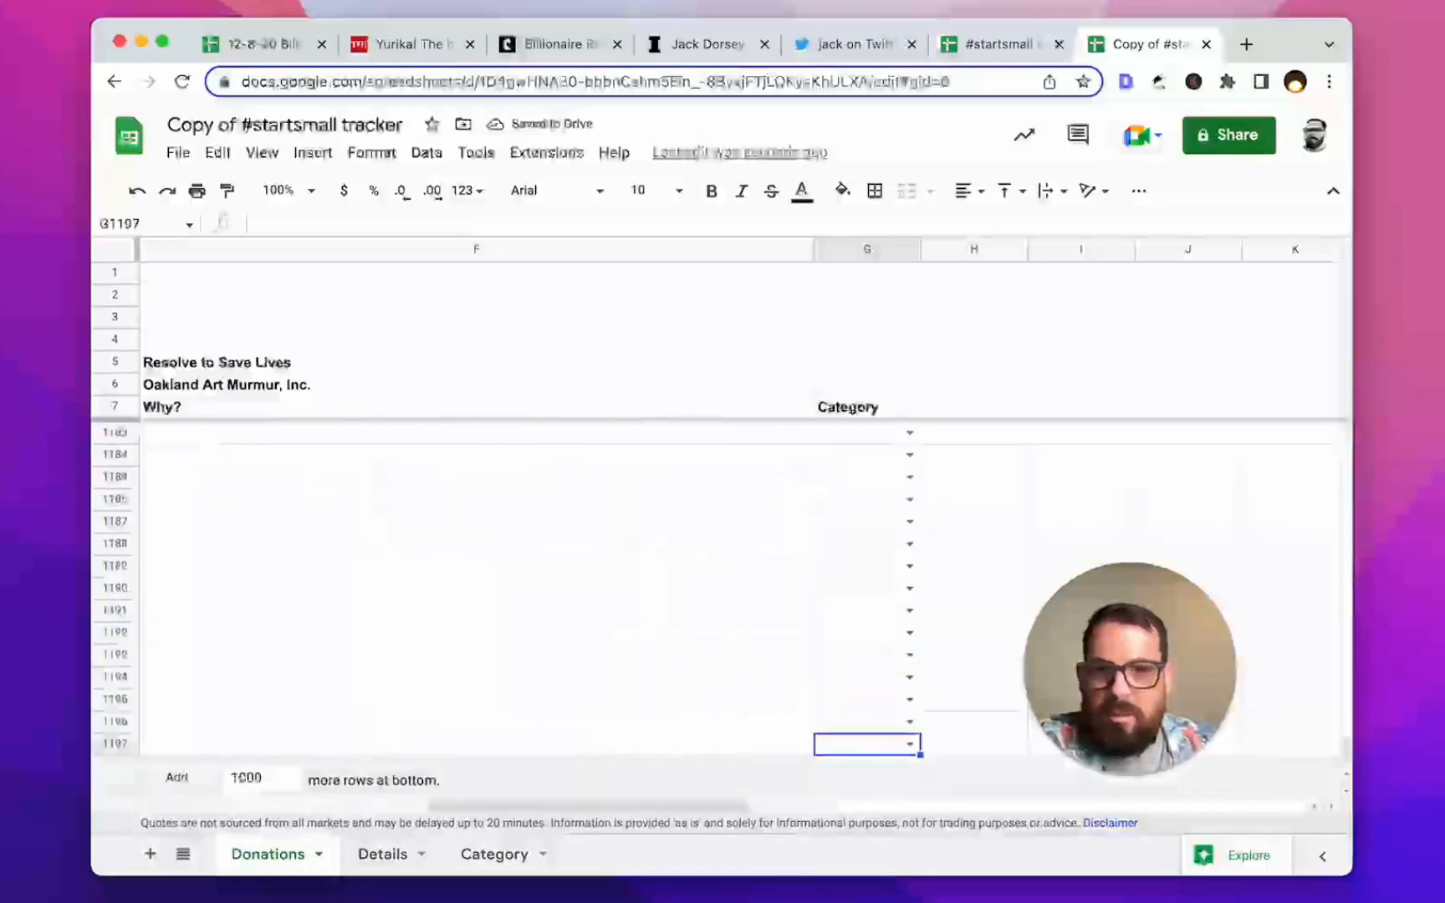
pyautogui.press('super+Up')
pyautogui.press('Left')
pyautogui.press('Left')
pyautogui.press('super+Down')
pyautogui.press('Right')
pyautogui.press('super+Down')
pyautogui.press('super+Down')
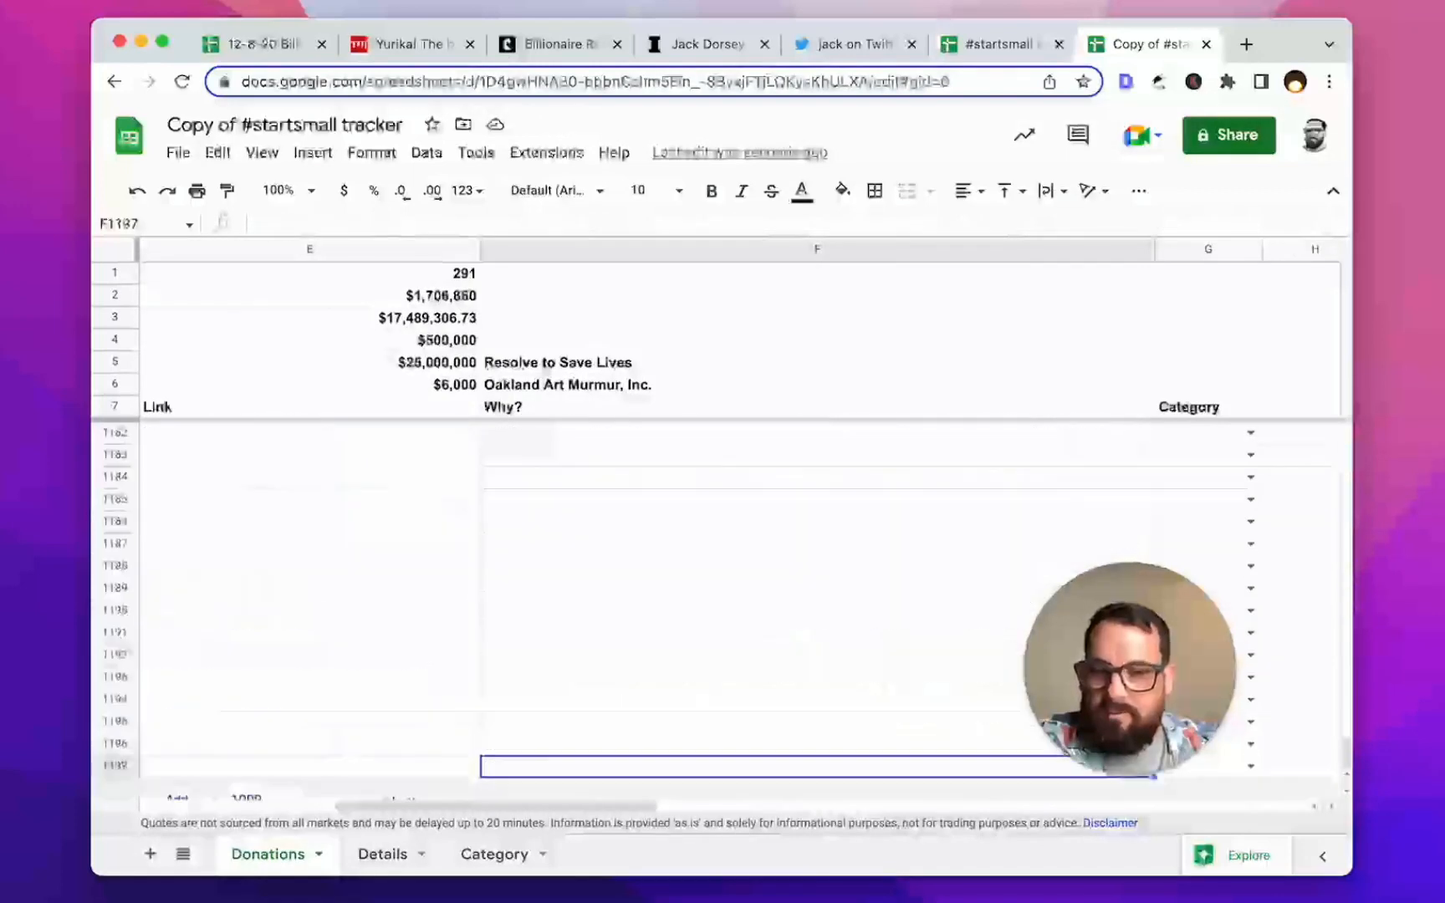
pyautogui.press('Up')
pyautogui.press('Up')
pyautogui.press('Up')
pyautogui.press('super+Up')
pyautogui.press('Right')
pyautogui.write('Covid')
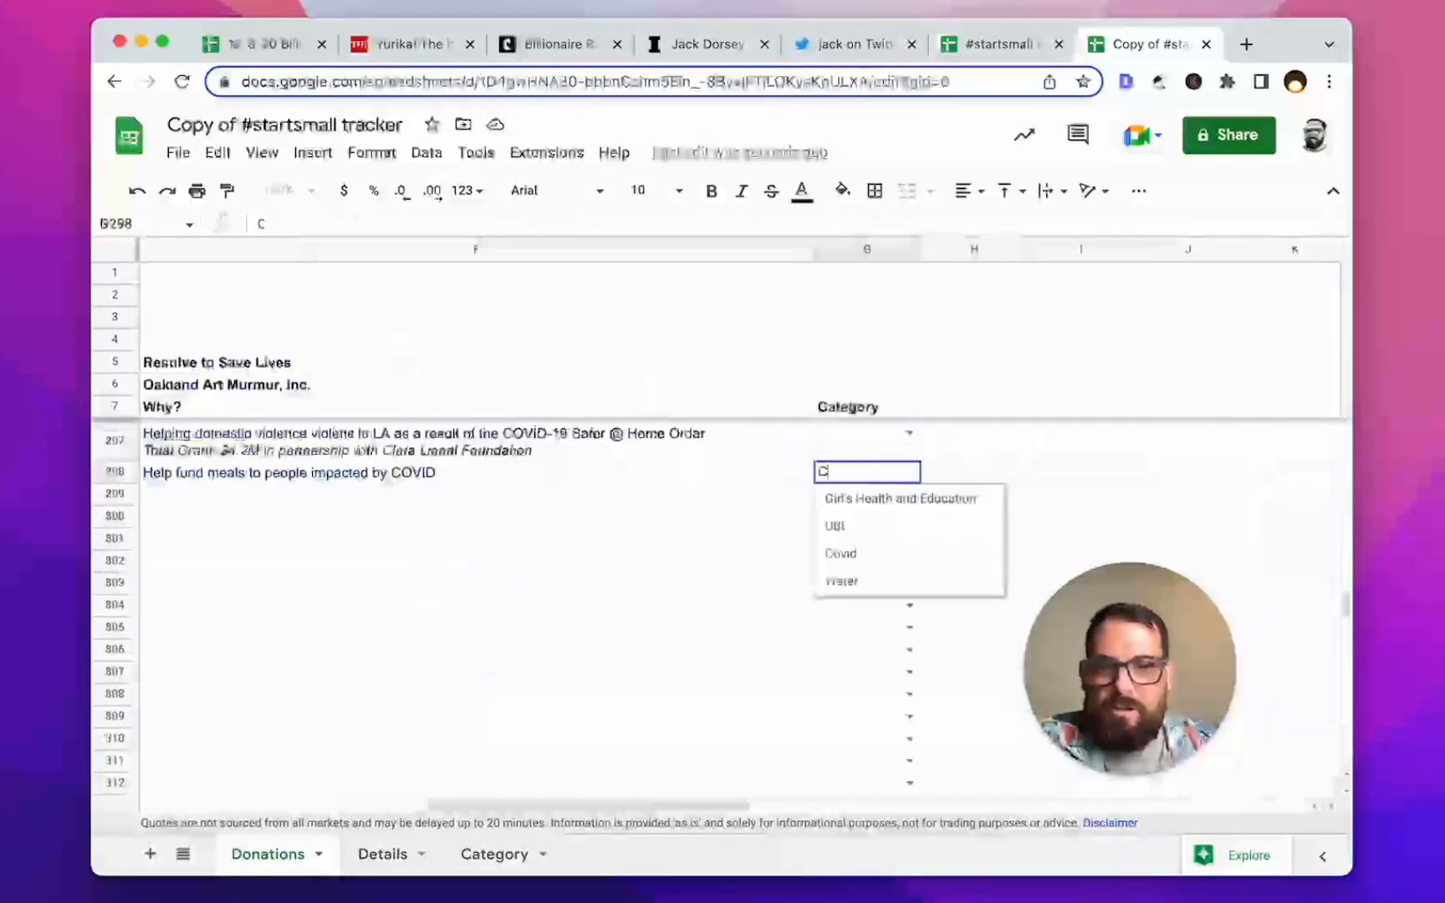
pyautogui.press('Return')
# Step: Copy the Covid category from G298 to the two donations above it, G297 and G296
pyautogui.press('Up')
pyautogui.press('super+c')
pyautogui.press('Up')
pyautogui.press('super+v')
pyautogui.press('Up')
pyautogui.press('super+v')
pyautogui.press('Up')
# Step: Search the sheet for "covid" and assign the Covid category to G295, G293, G292 and G291
pyautogui.press('super+f')
pyautogui.scroll(2, 853, 627)
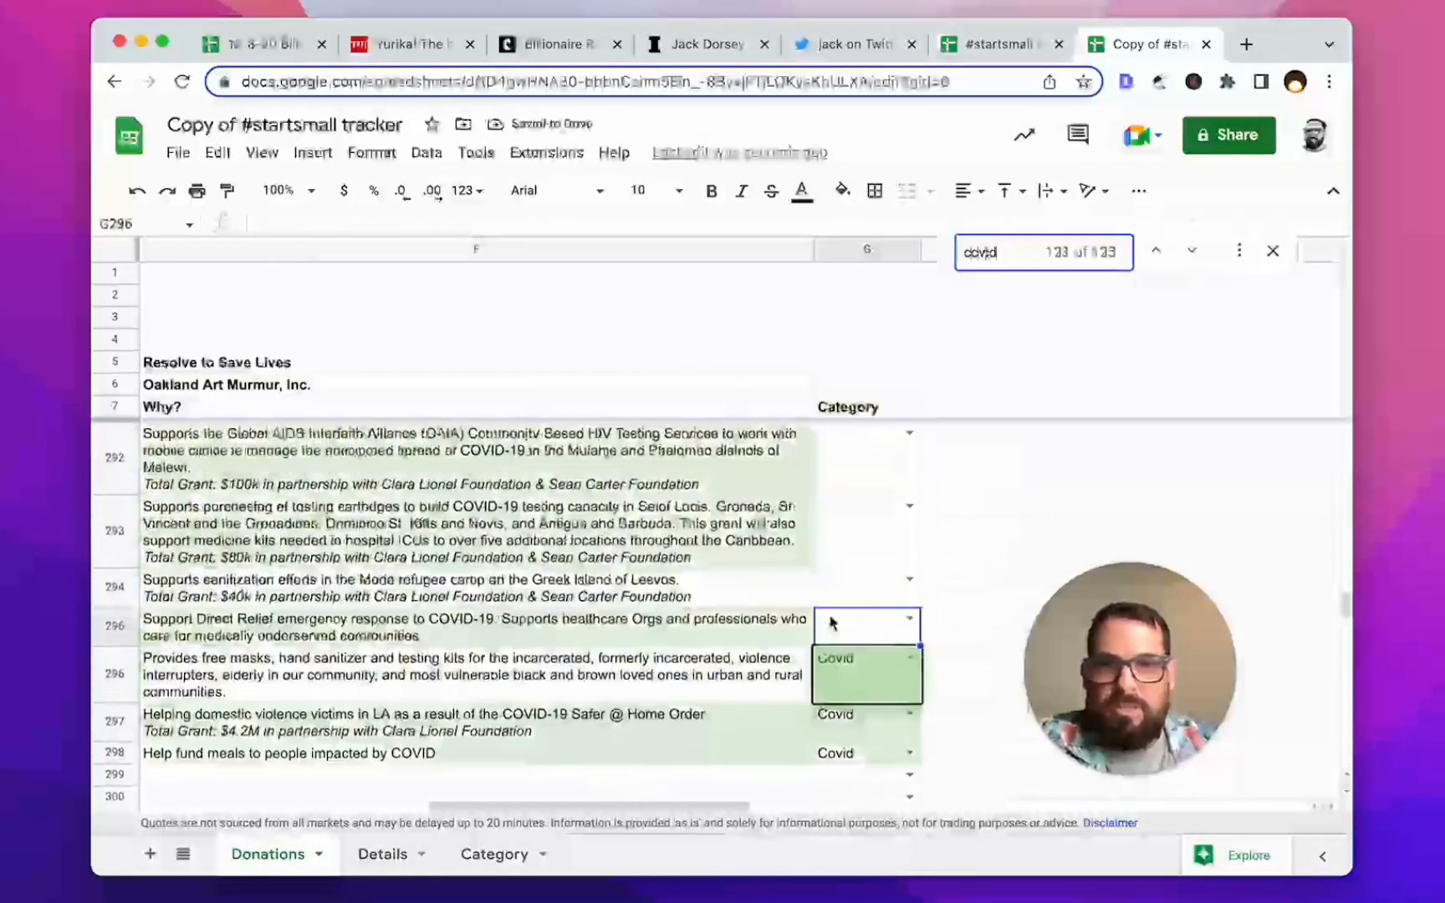
pyautogui.click(897, 636)
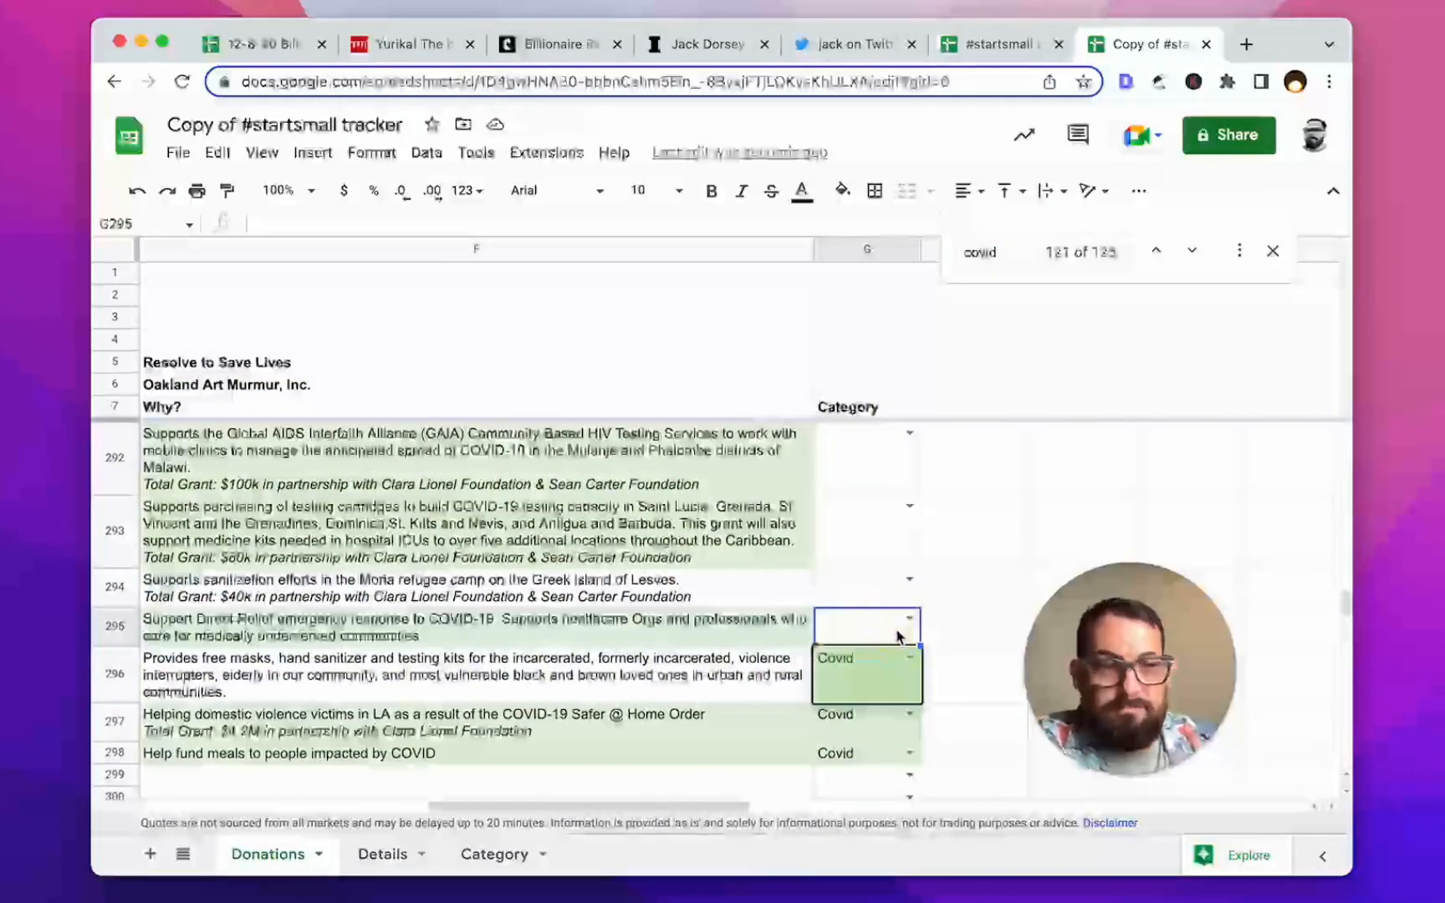
pyautogui.press('super+v')
pyautogui.press('Up')
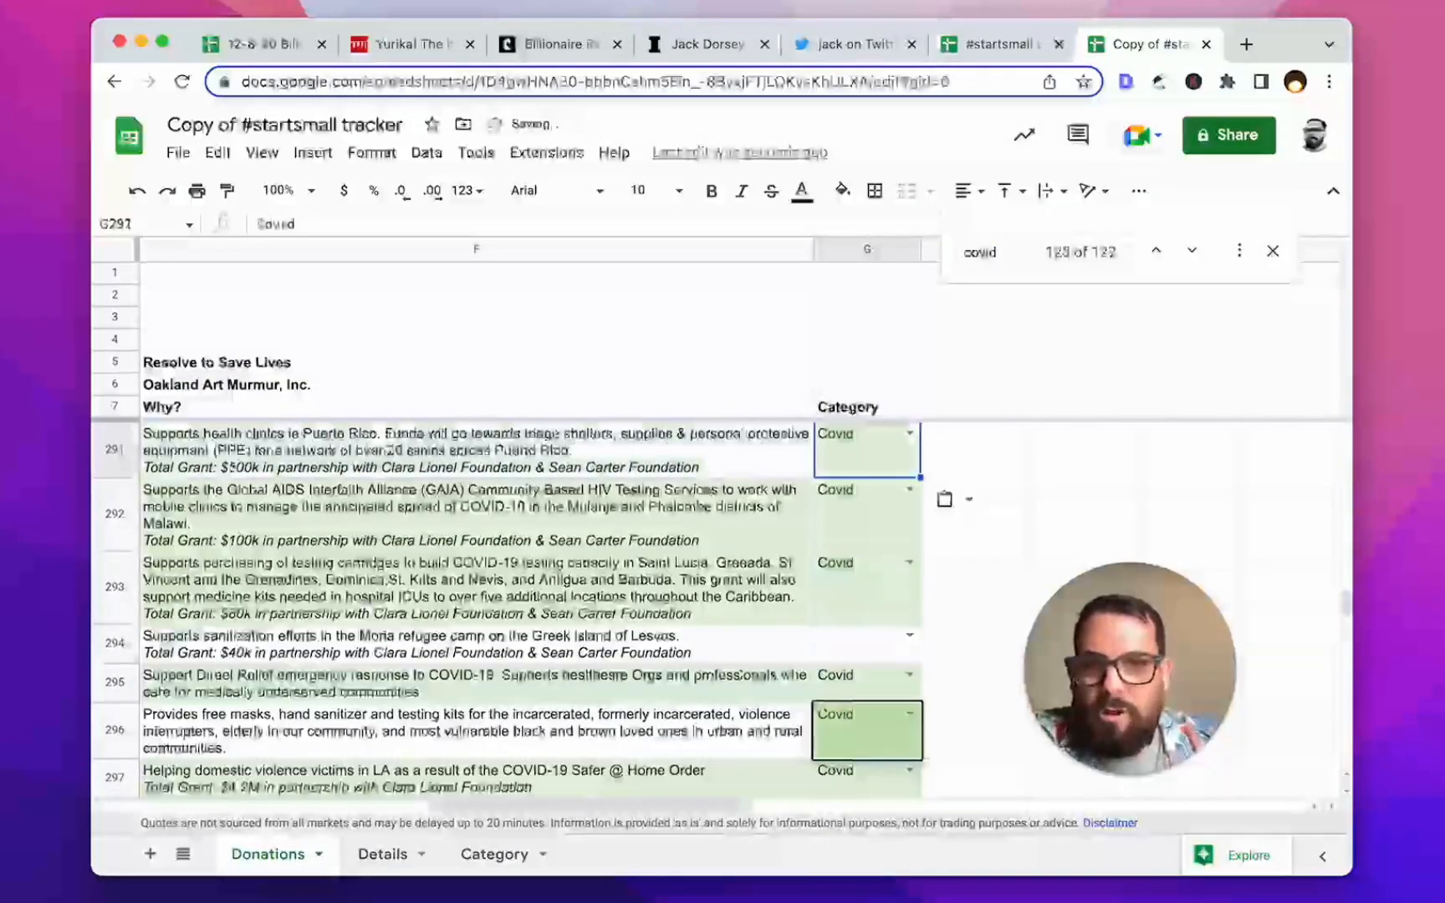
# Step: Replace the category of the Puerto Rico clinics grant in G291 with Girl's Health and Education and copy it to G294
pyautogui.press('Delete')
pyautogui.press('Up')
pyautogui.press('Down')
pyautogui.press('Down')
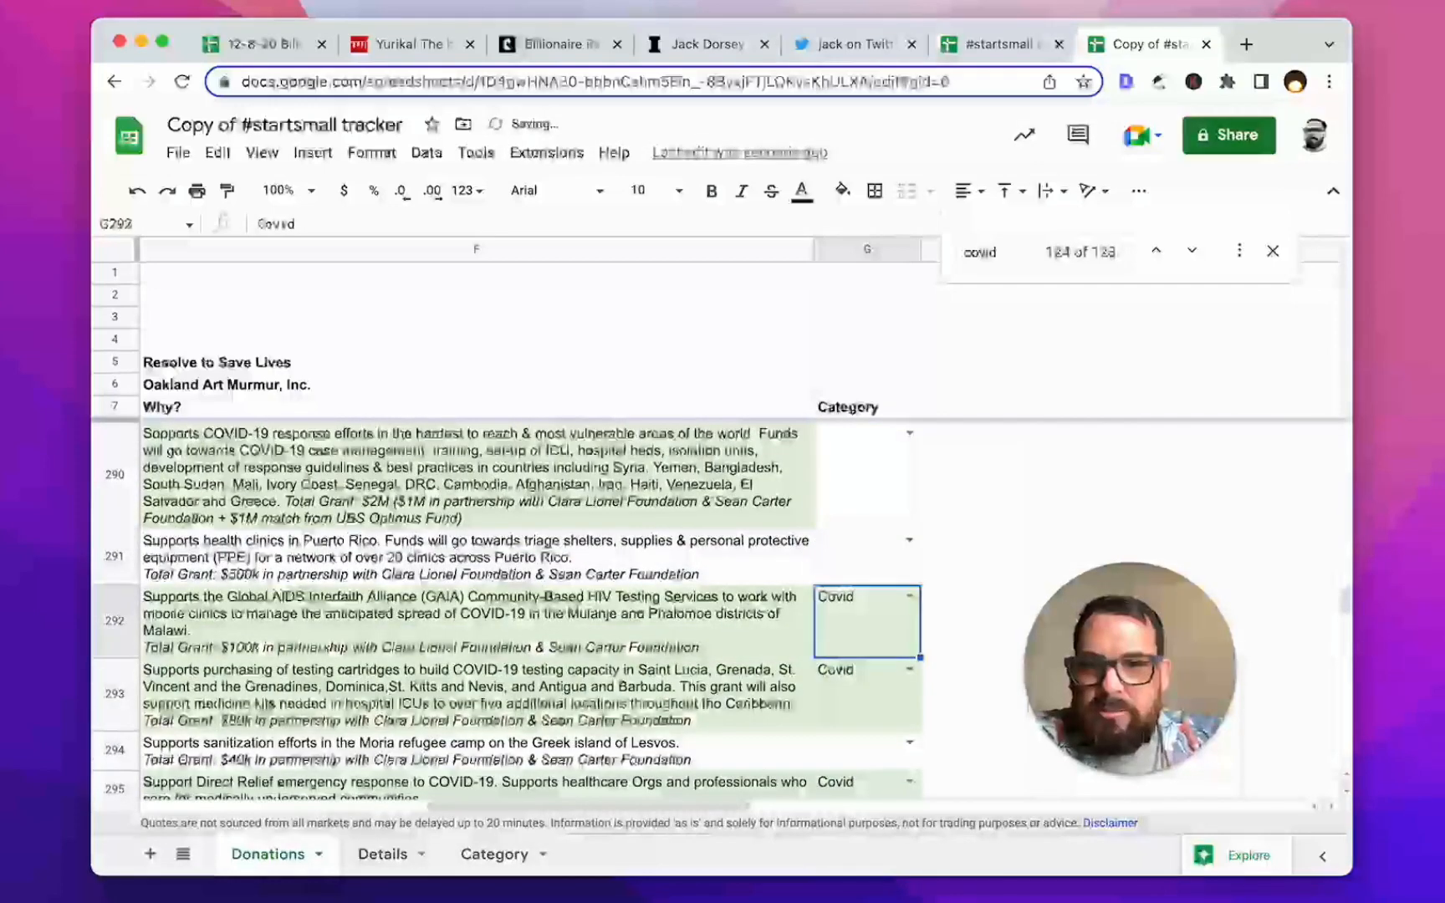
pyautogui.press('Up')
pyautogui.press('Return')
pyautogui.press('Down')
pyautogui.press('Return')
pyautogui.press('super+c')
pyautogui.press('Down')
pyautogui.press('Down')
pyautogui.press('Down')
pyautogui.press('super+v')
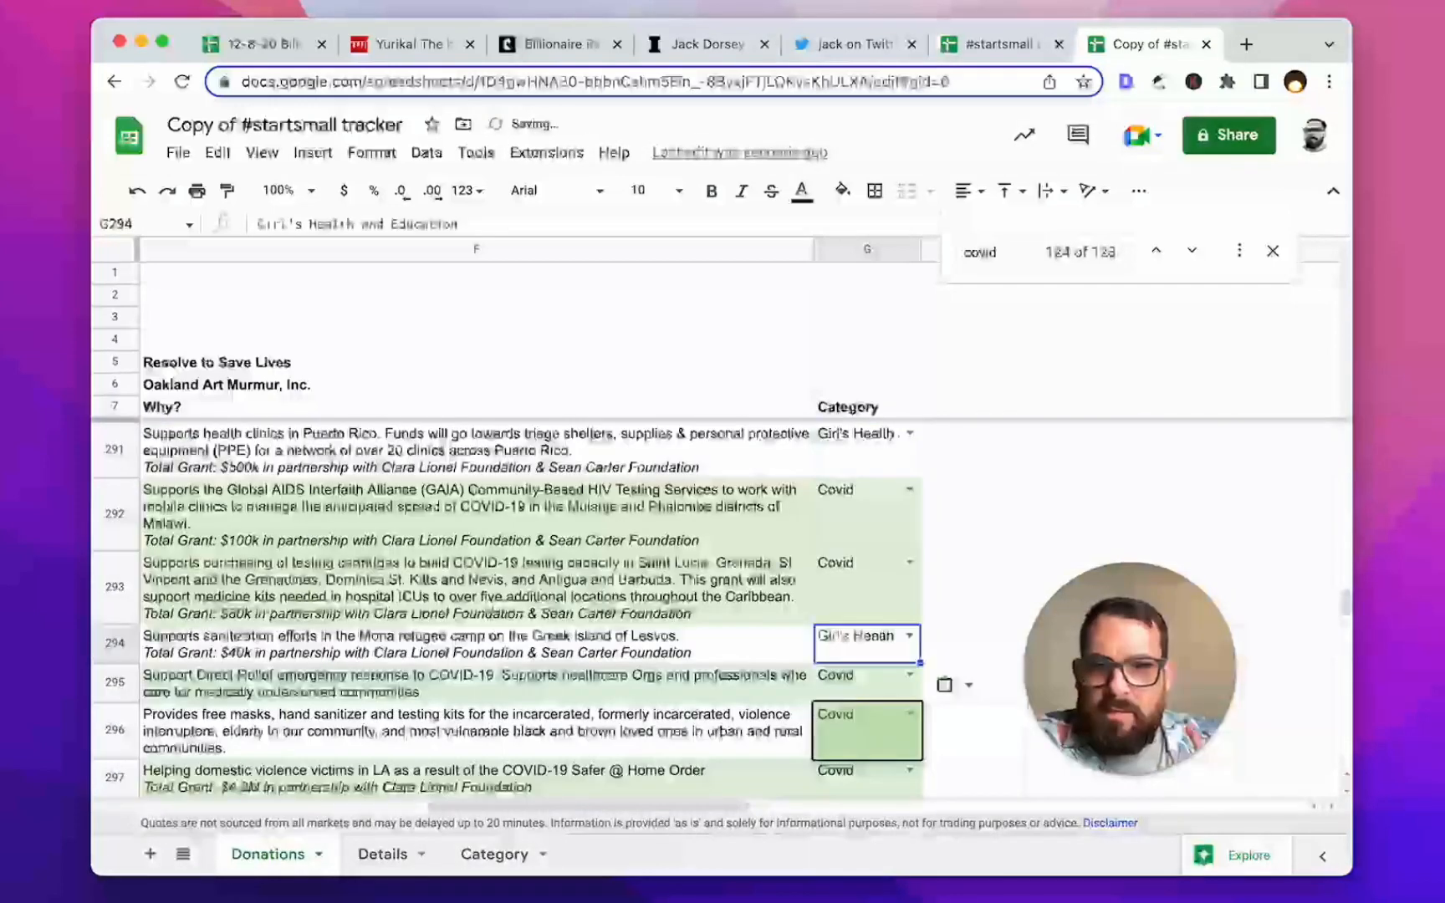
# Step: Set the category of the COVID-19 response grant in G290 to Covid
pyautogui.press('Up')
pyautogui.press('Up')
pyautogui.press('Up')
pyautogui.press('Up')
pyautogui.press('Up')
pyautogui.press('Down')
pyautogui.press('super+v')
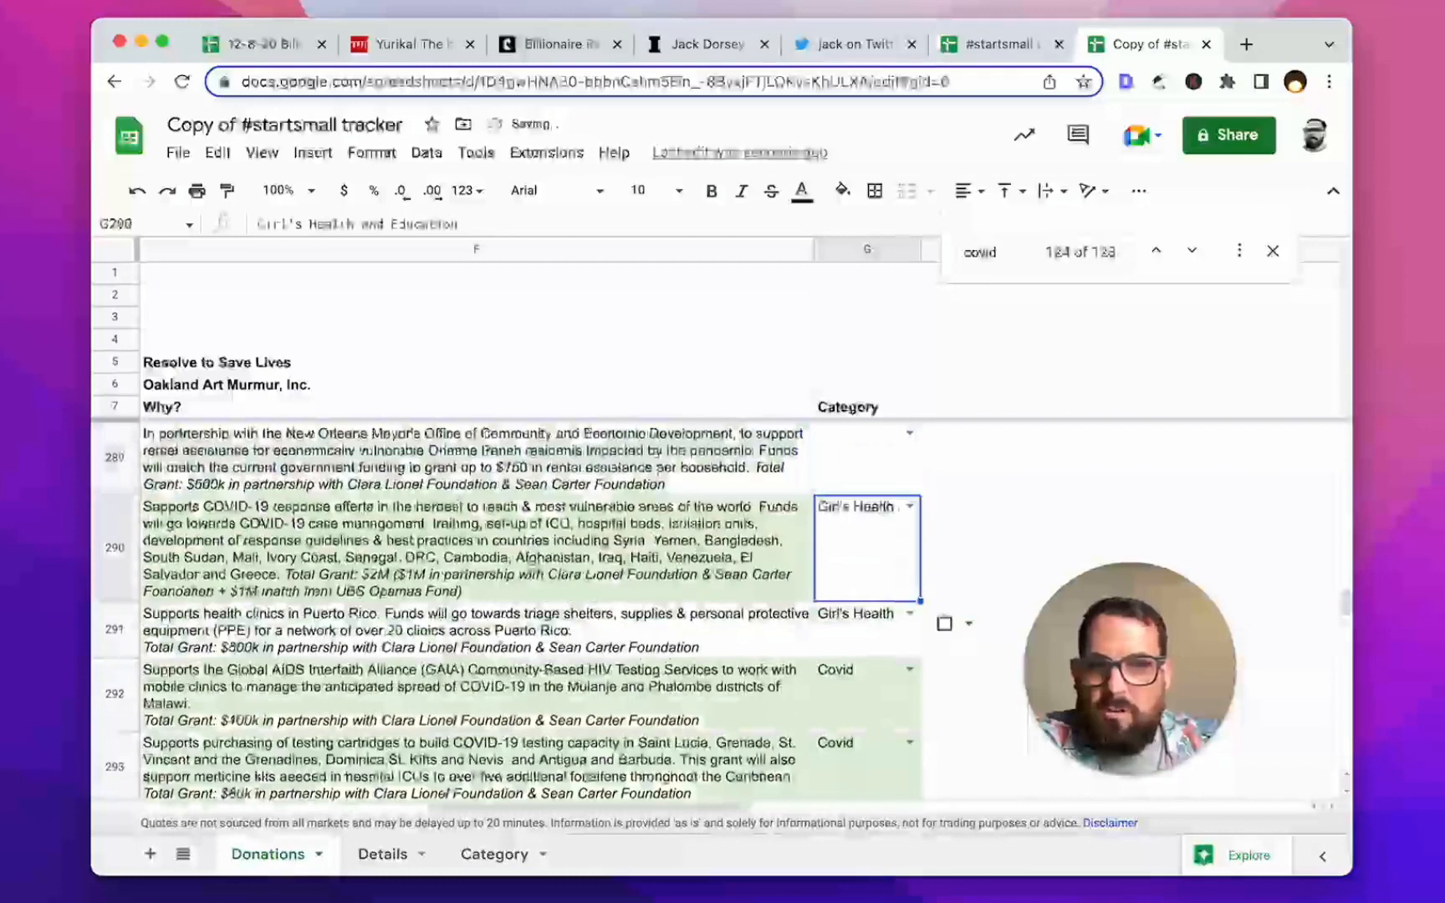
pyautogui.write('Covid')
pyautogui.press('Return')
# Step: Categorize the New Orleans rental assistance grant in G289 as UBI and continue categorizing the grants above it
pyautogui.press('Up')
pyautogui.press('Up')
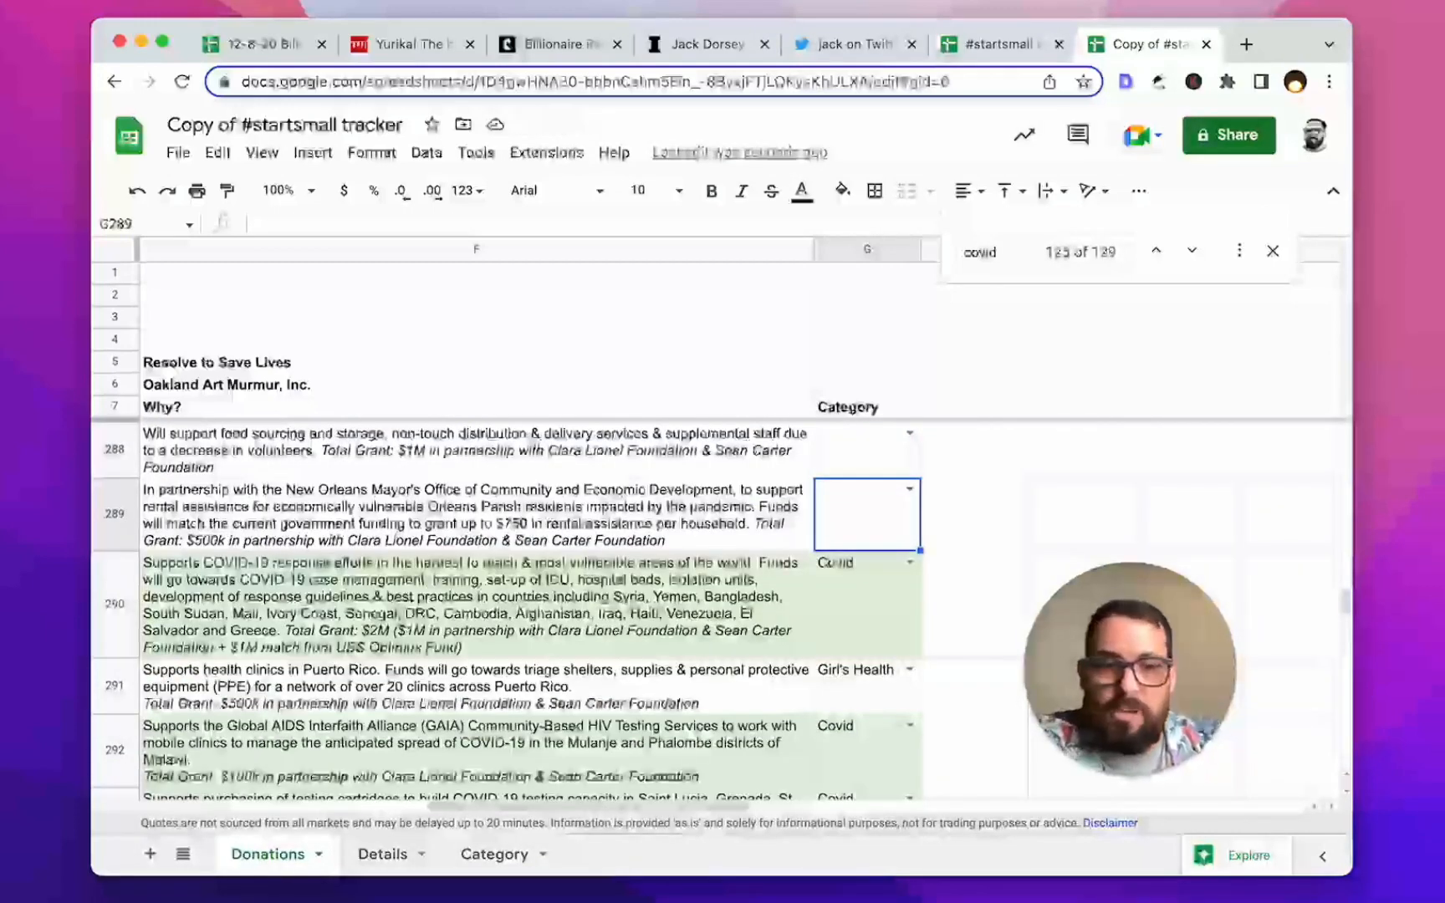
pyautogui.write('G')
pyautogui.press('BackSpace')
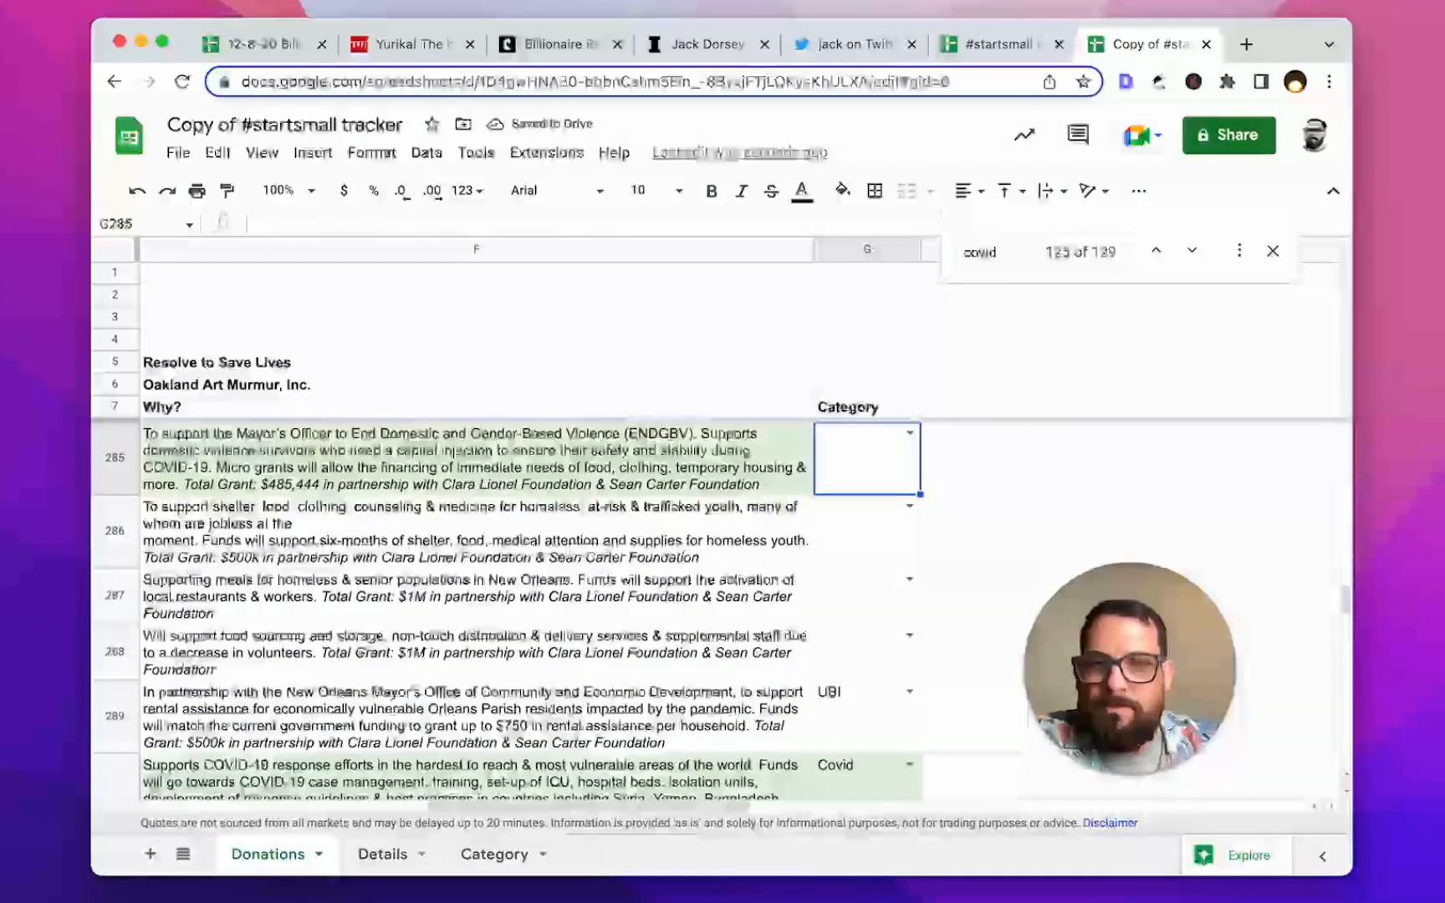
pyautogui.press('Up')
pyautogui.press('Up')
pyautogui.press('Down')
pyautogui.press('Down')
pyautogui.press('super+v')
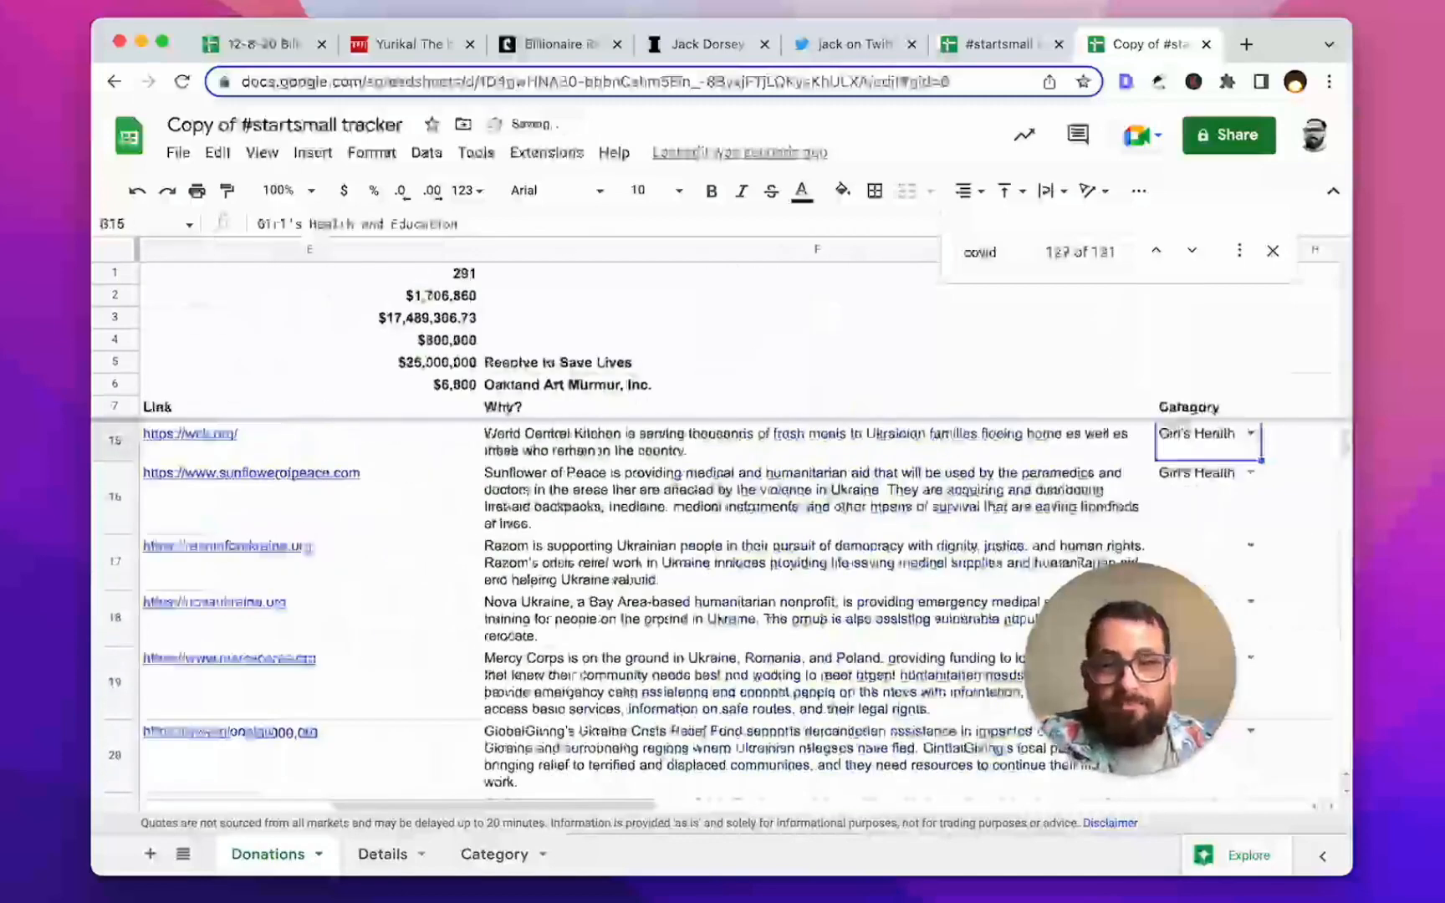
# Step: List the four categories, Girl's Health and Education, UBI, Covid and Water, in G2:G5 above the Category header
pyautogui.press('Up')
pyautogui.press('Up')
pyautogui.press('Up')
pyautogui.press('Up')
pyautogui.press('Up')
pyautogui.press('Up')
pyautogui.press('Up')
pyautogui.press('Up')
pyautogui.press('Up')
pyautogui.press('Up')
pyautogui.press('Up')
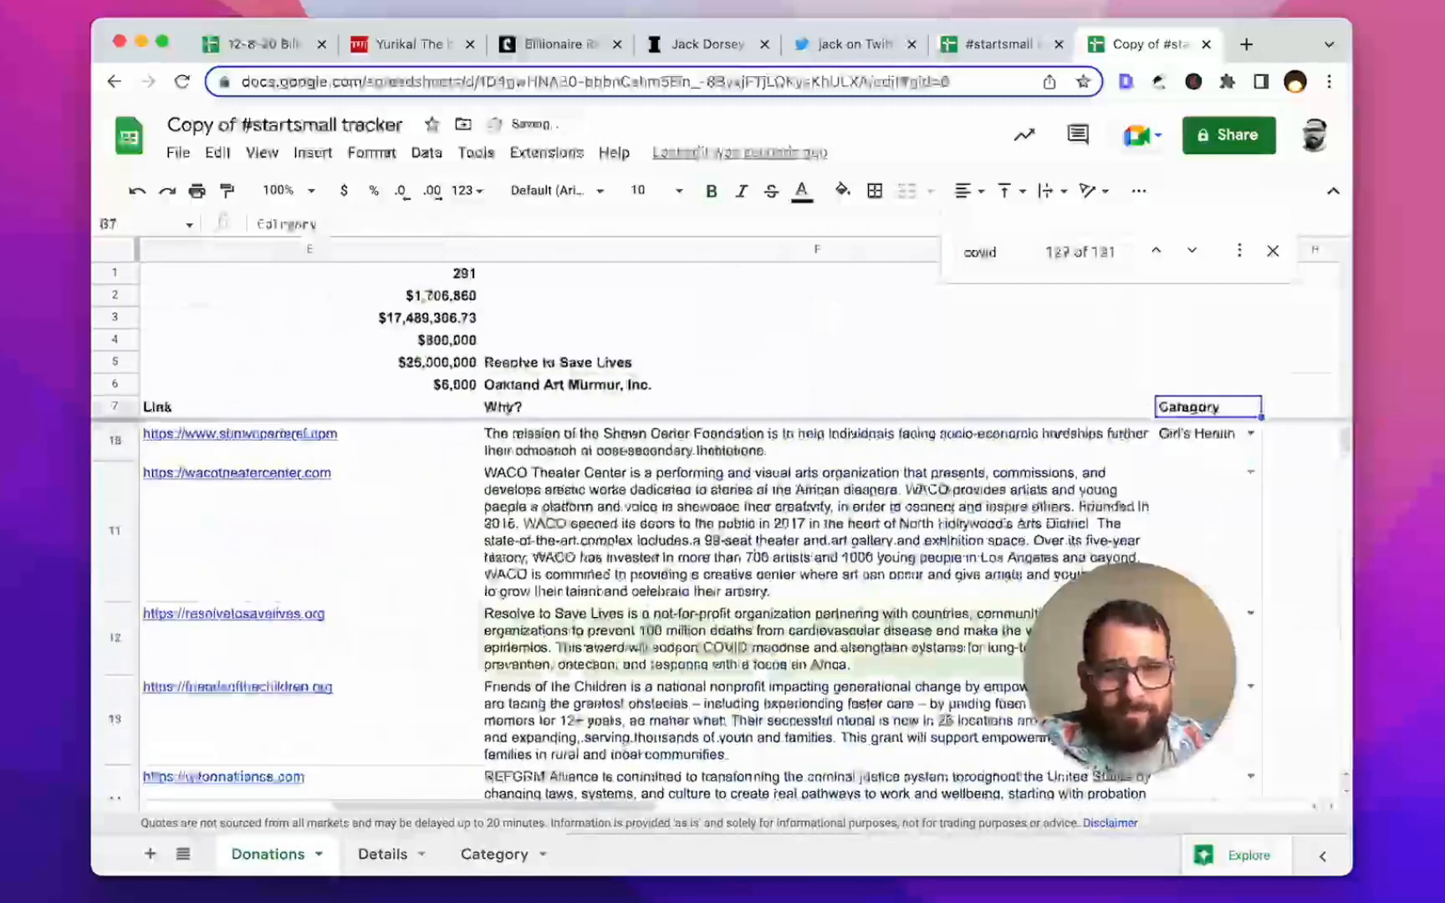
pyautogui.press('Up')
pyautogui.press('Up')
pyautogui.press('Up')
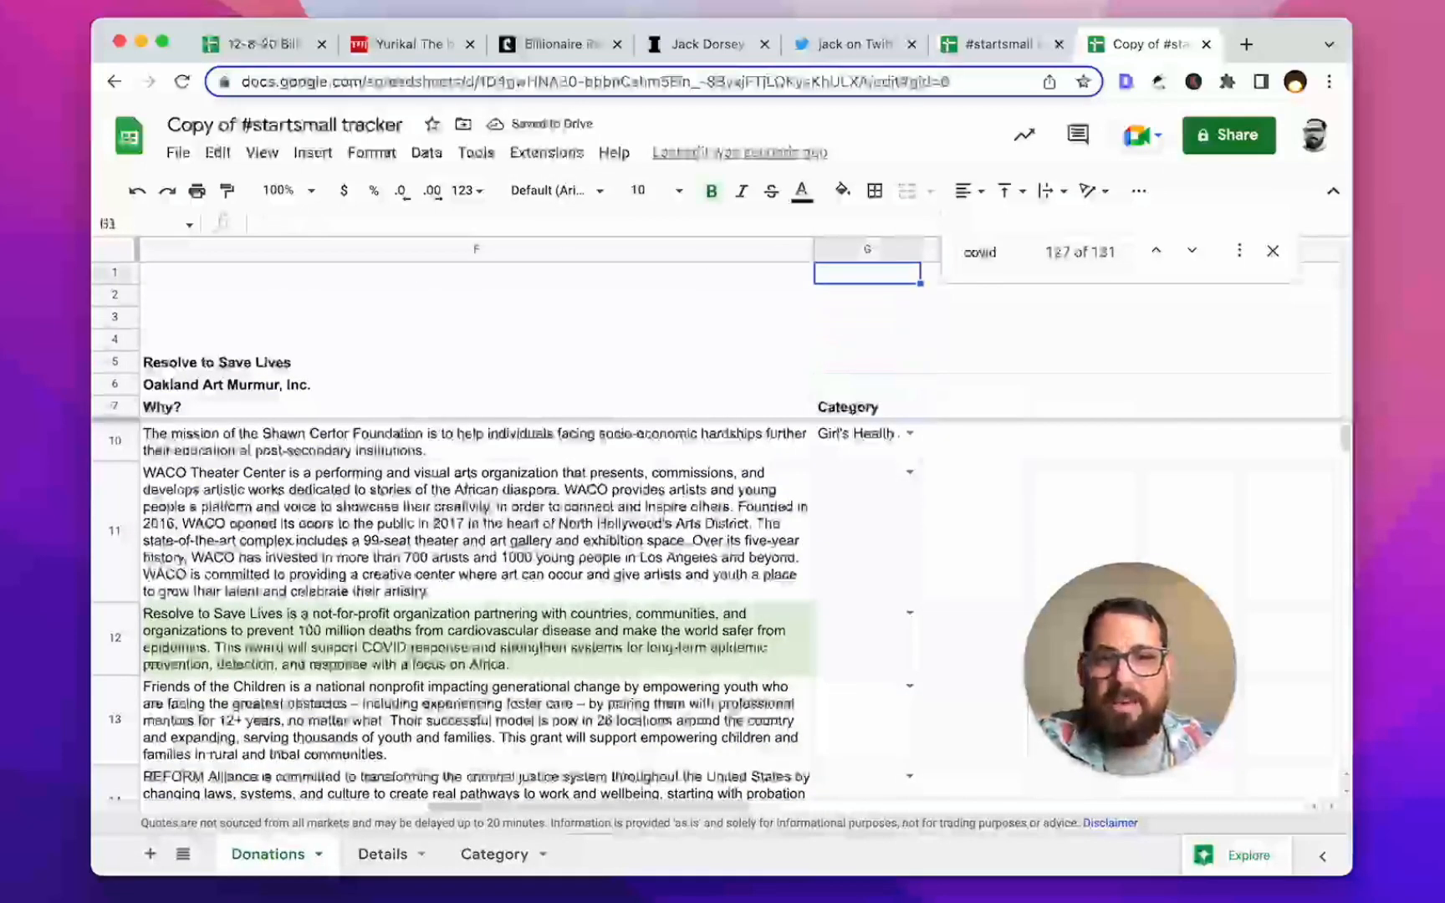
pyautogui.press('Down')
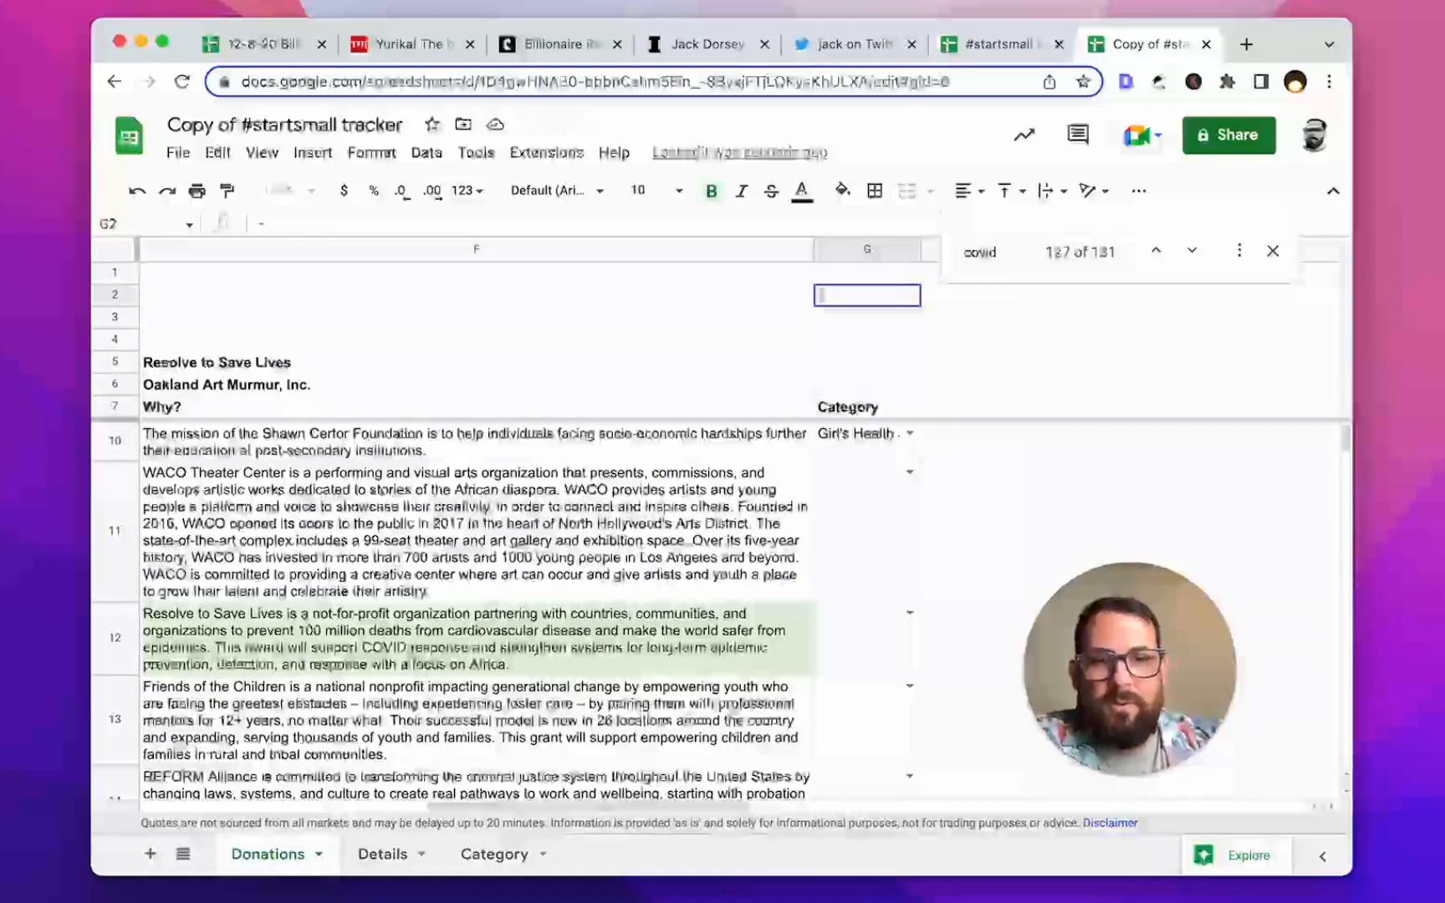
pyautogui.hotkey('ctrl', 'v')
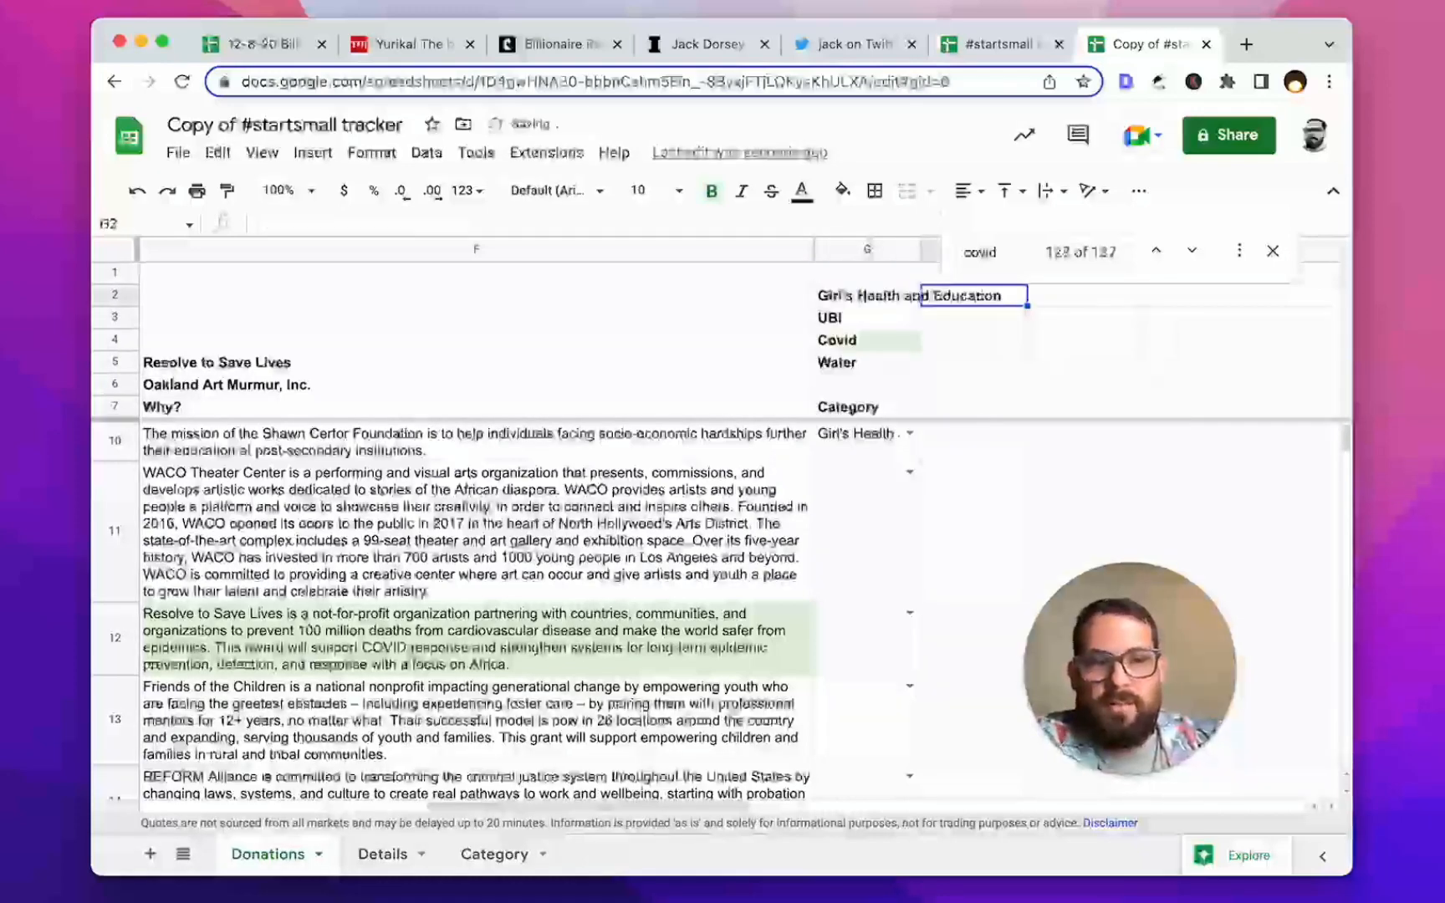
# Step: Enter a COUNTIF formula in H2 that counts the category entries below the header matching G2, with the range reference anchored
pyautogui.write('=countif(')
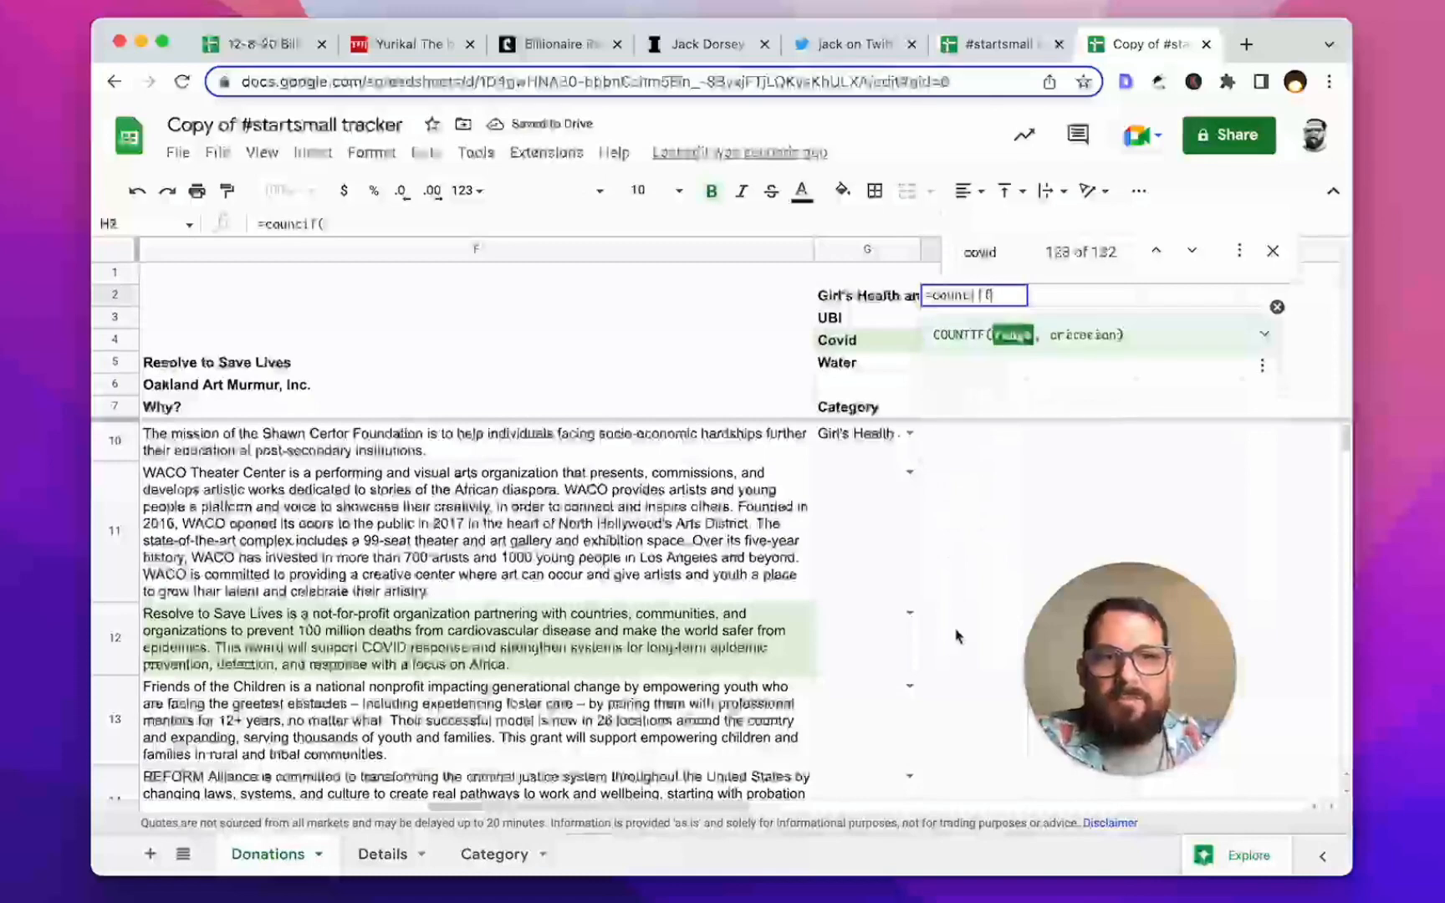
pyautogui.click(866, 249)
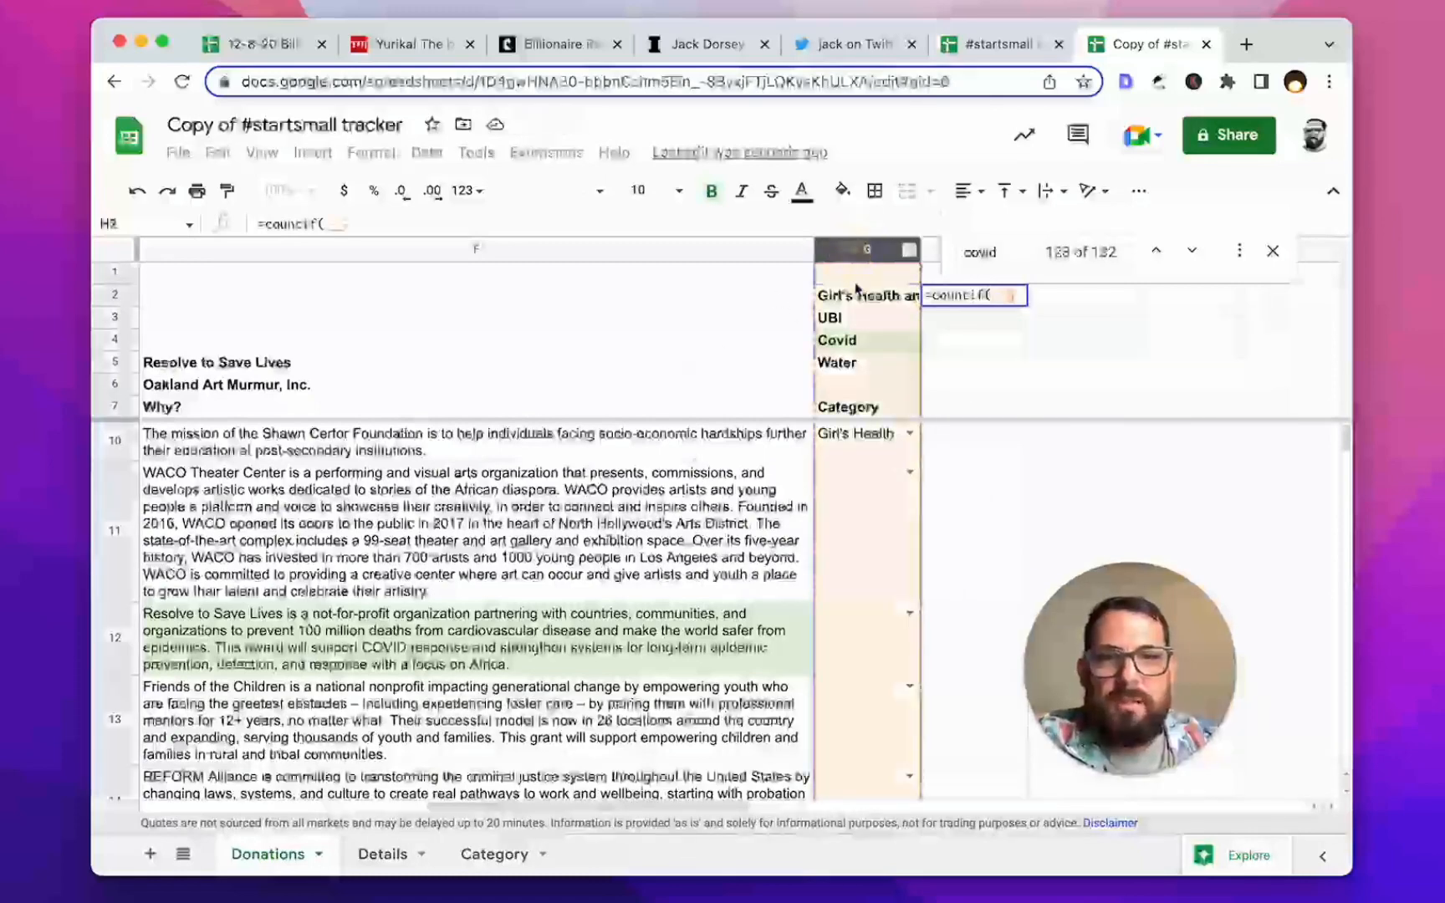
pyautogui.write(',')
pyautogui.press('BackSpace')
pyautogui.press('BackSpace')
pyautogui.press('BackSpace')
pyautogui.press('BackSpace')
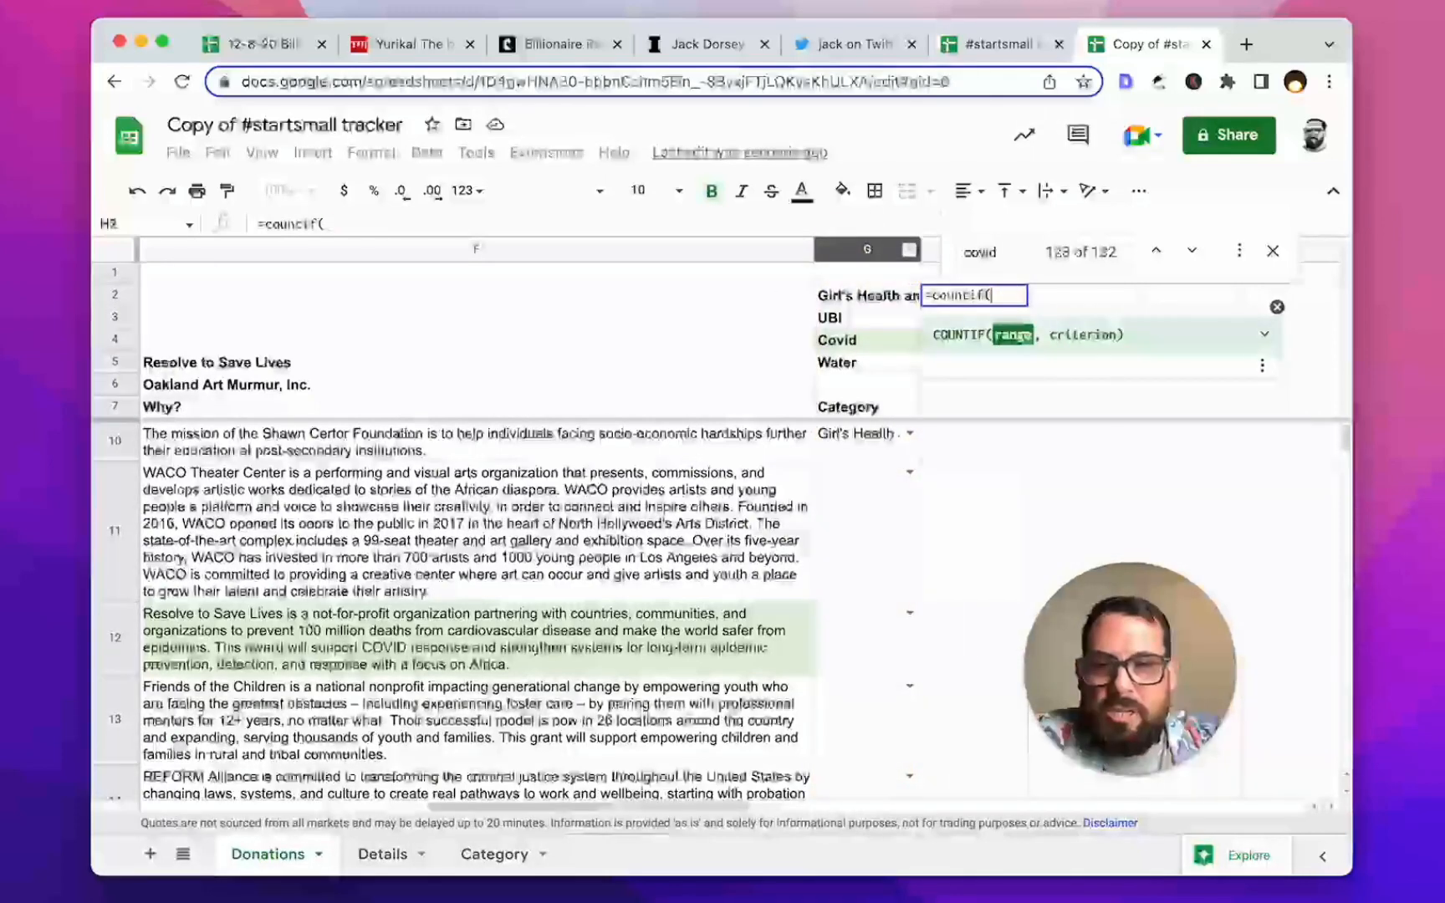
pyautogui.click(866, 248)
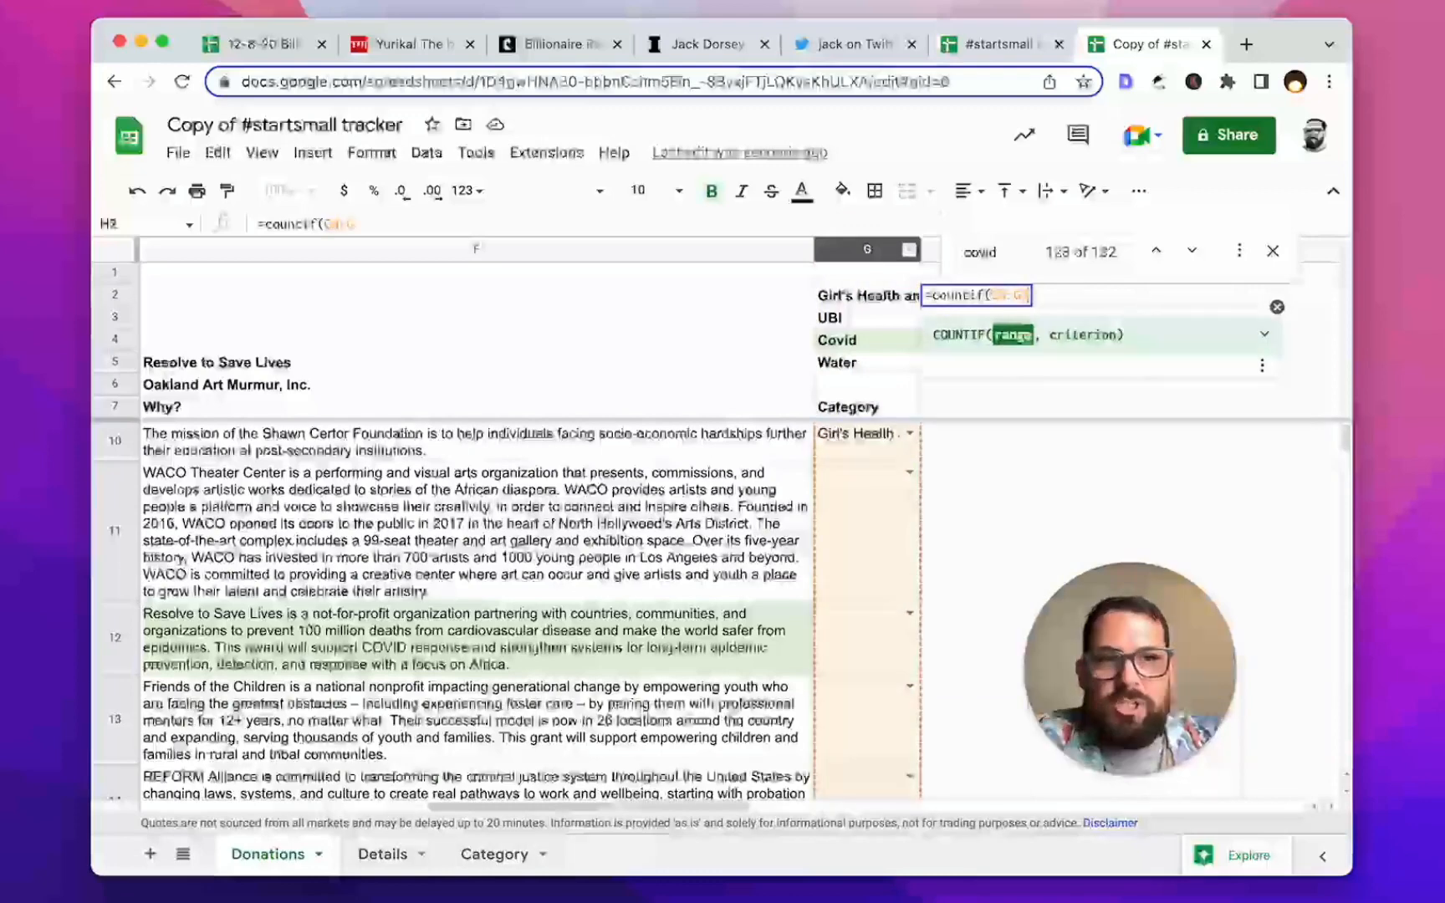
pyautogui.write(',')
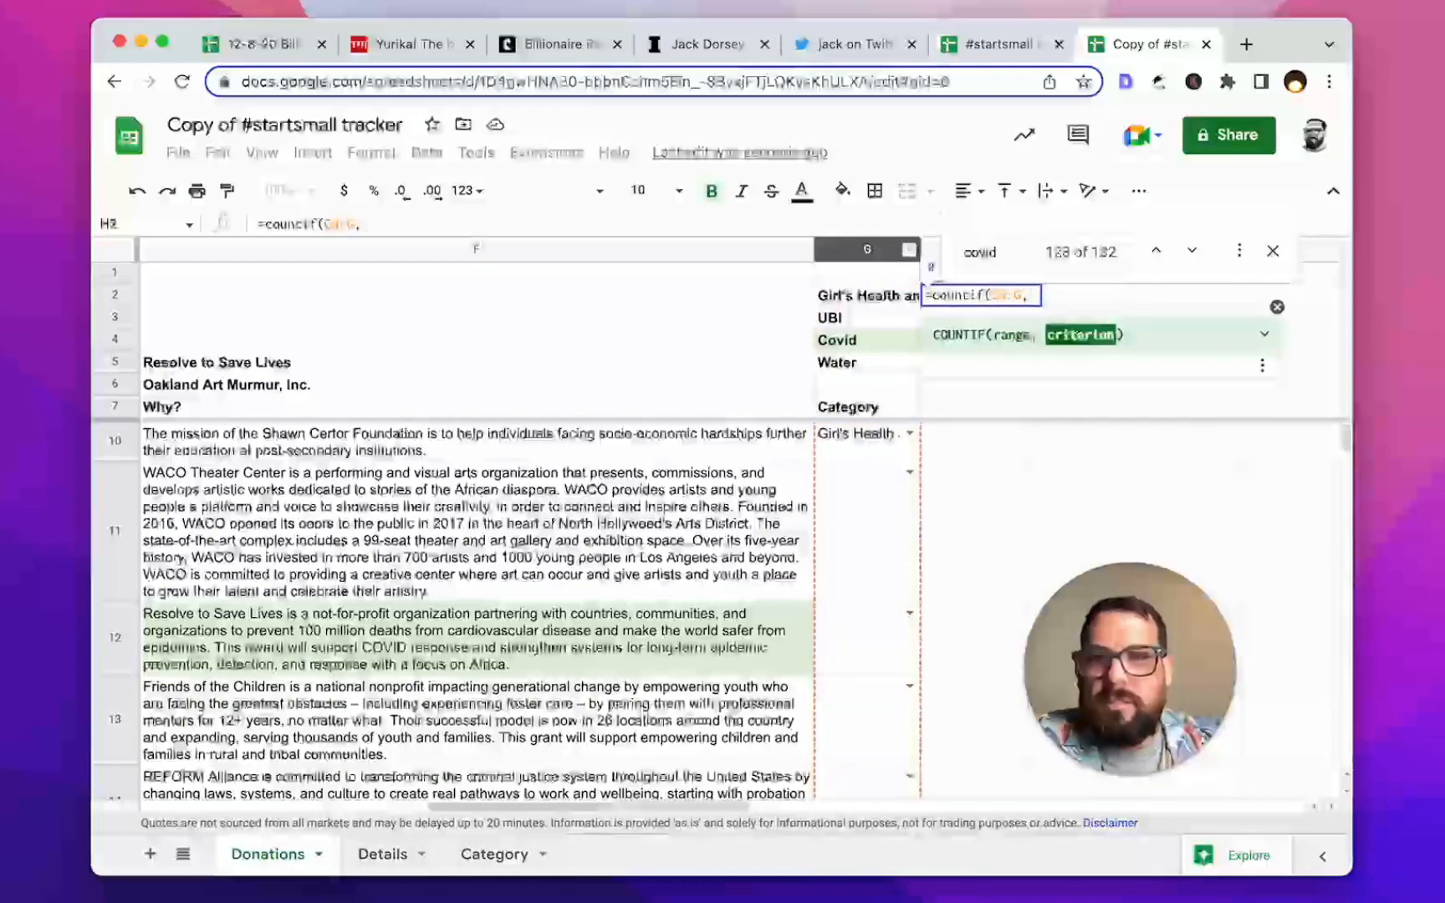
pyautogui.click(866, 295)
pyautogui.write('$')
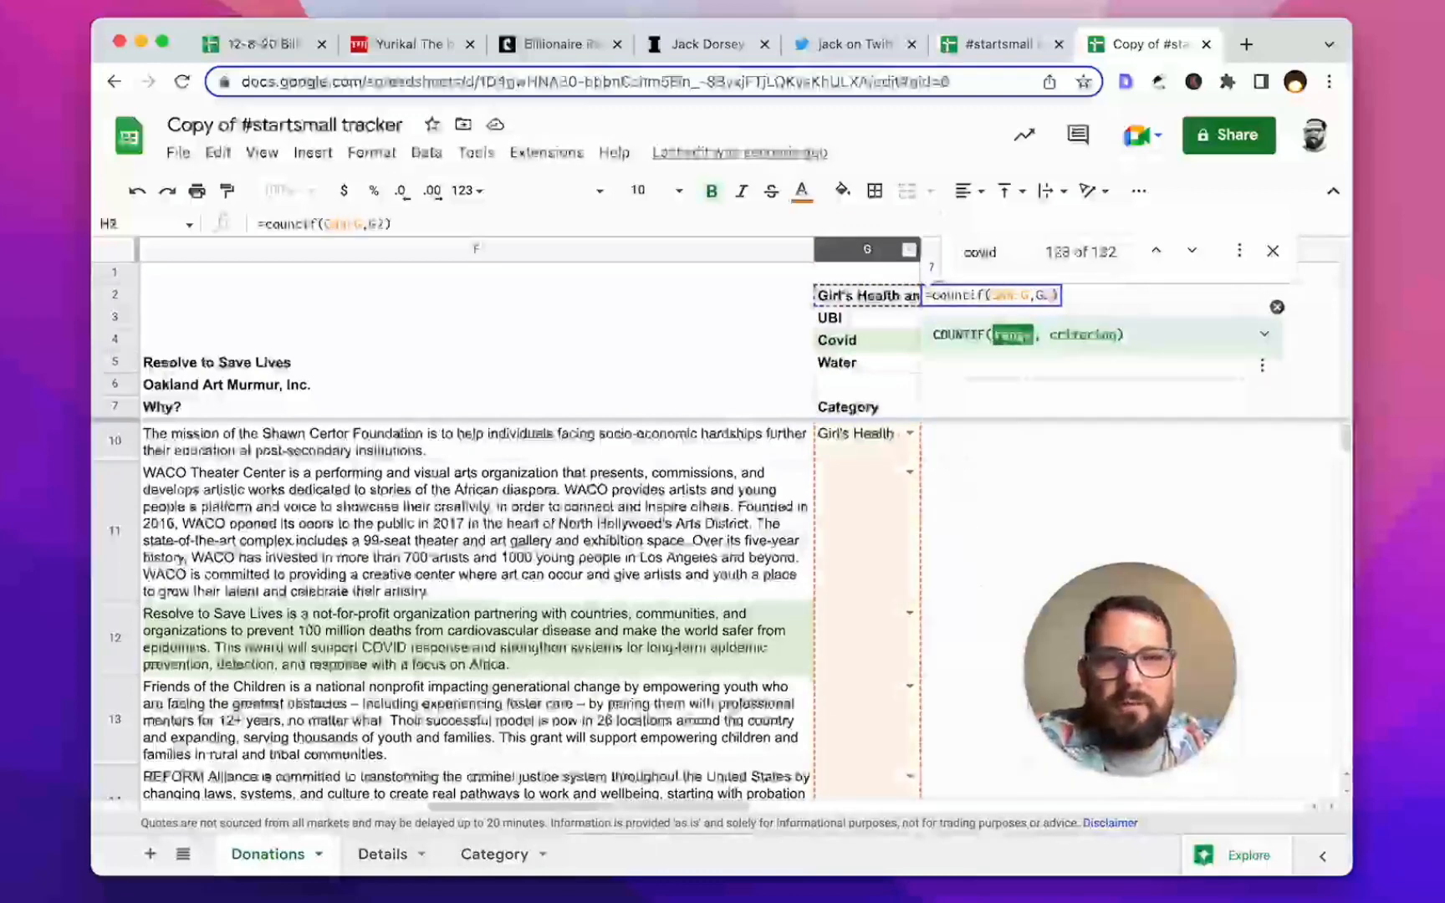
pyautogui.press('Right')
pyautogui.press('Right')
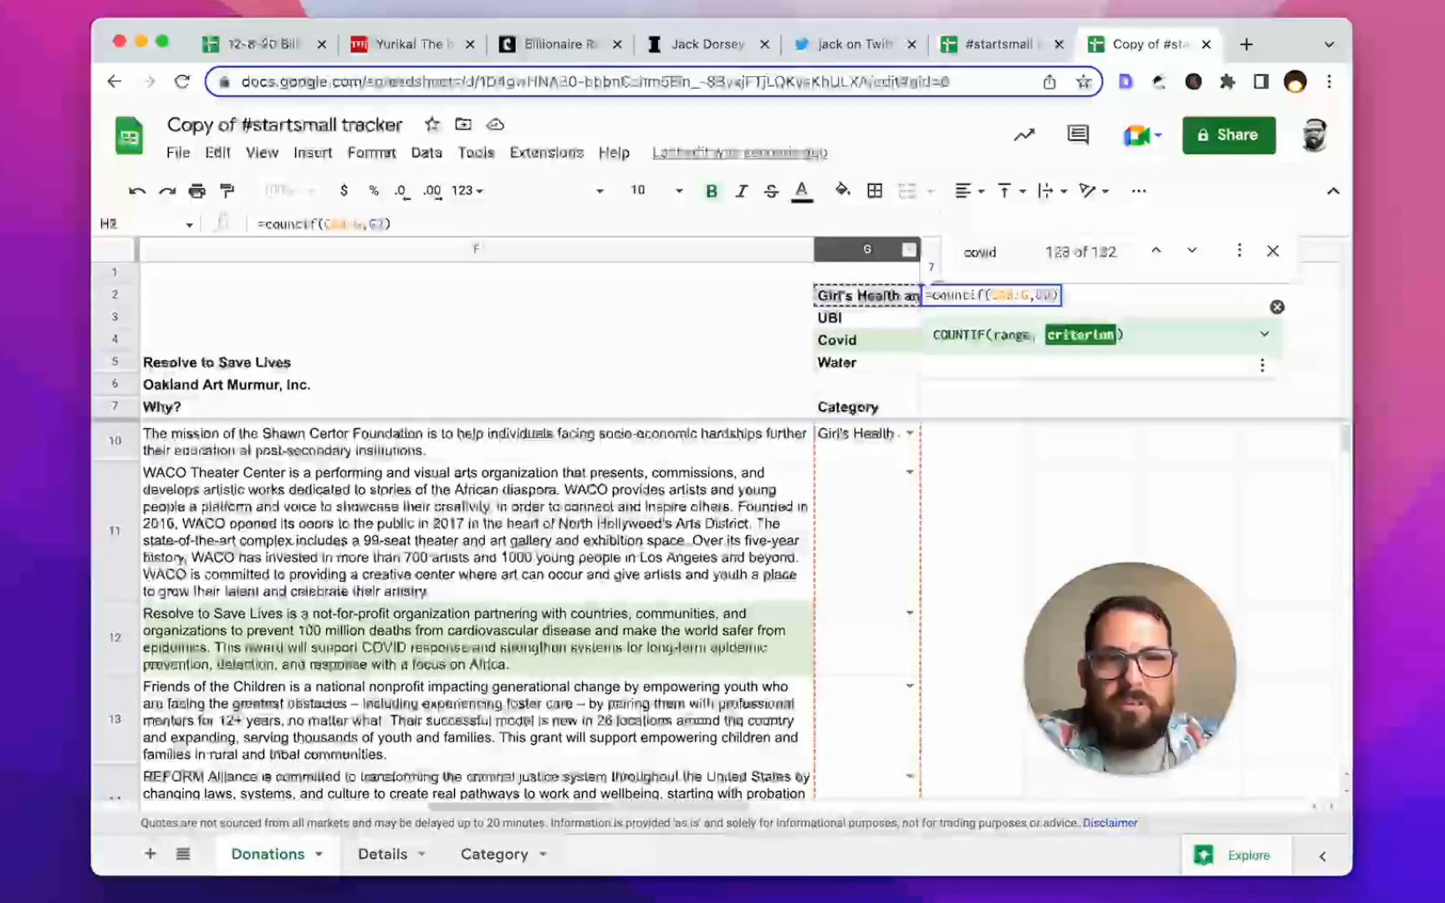
pyautogui.write('$')
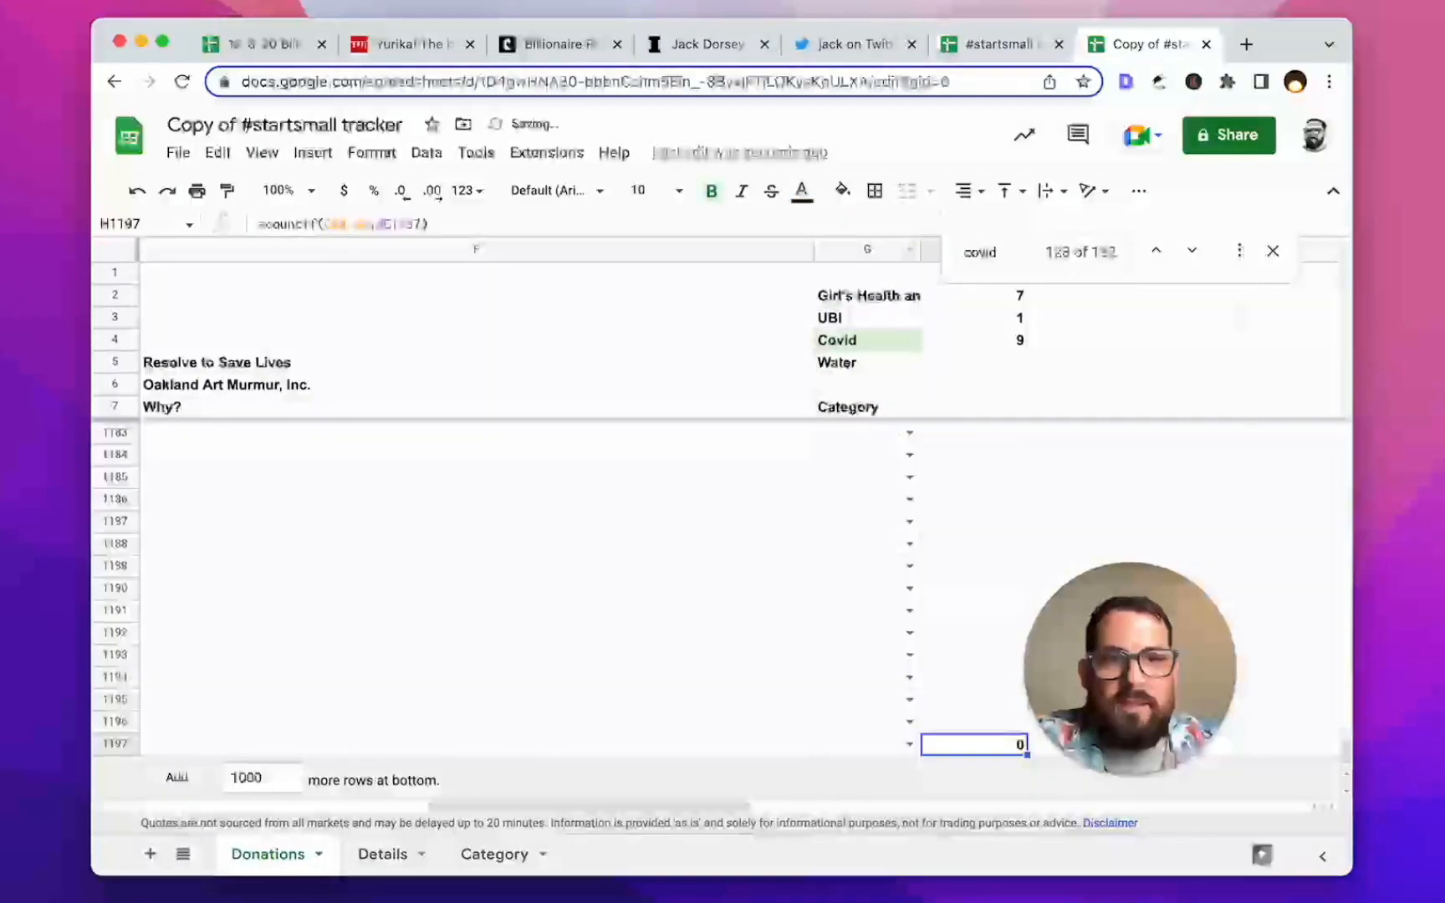
# Step: Delete the stray count formula in H1197 and complete the category counts down to Water in H5
pyautogui.press('Delete')
pyautogui.press('super+Up')
pyautogui.press('super+Up')
pyautogui.press('super+Down')
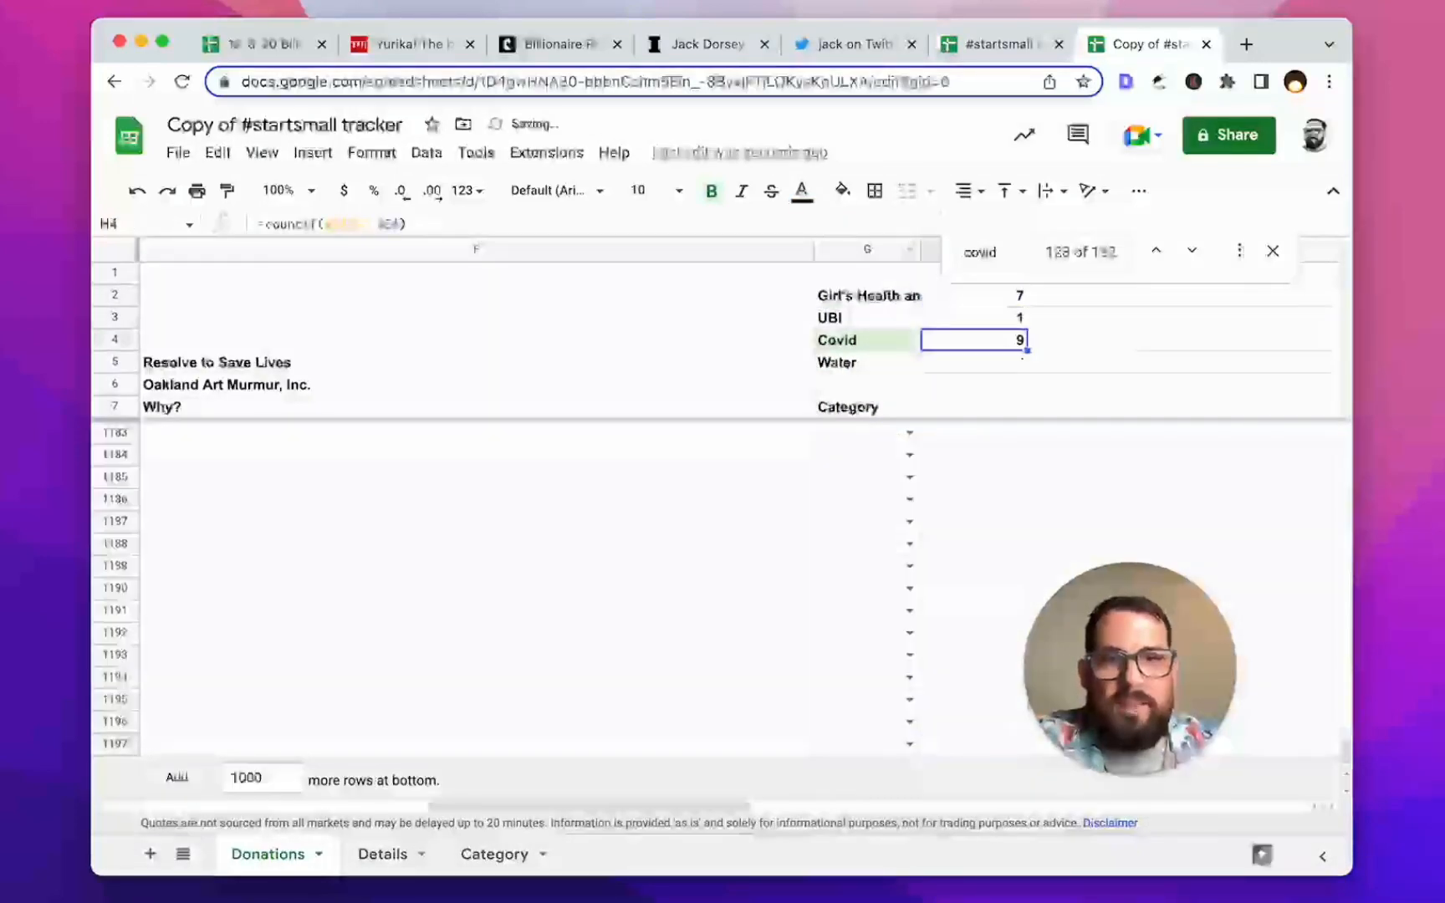
pyautogui.click(1081, 295)
pyautogui.click(1273, 251)
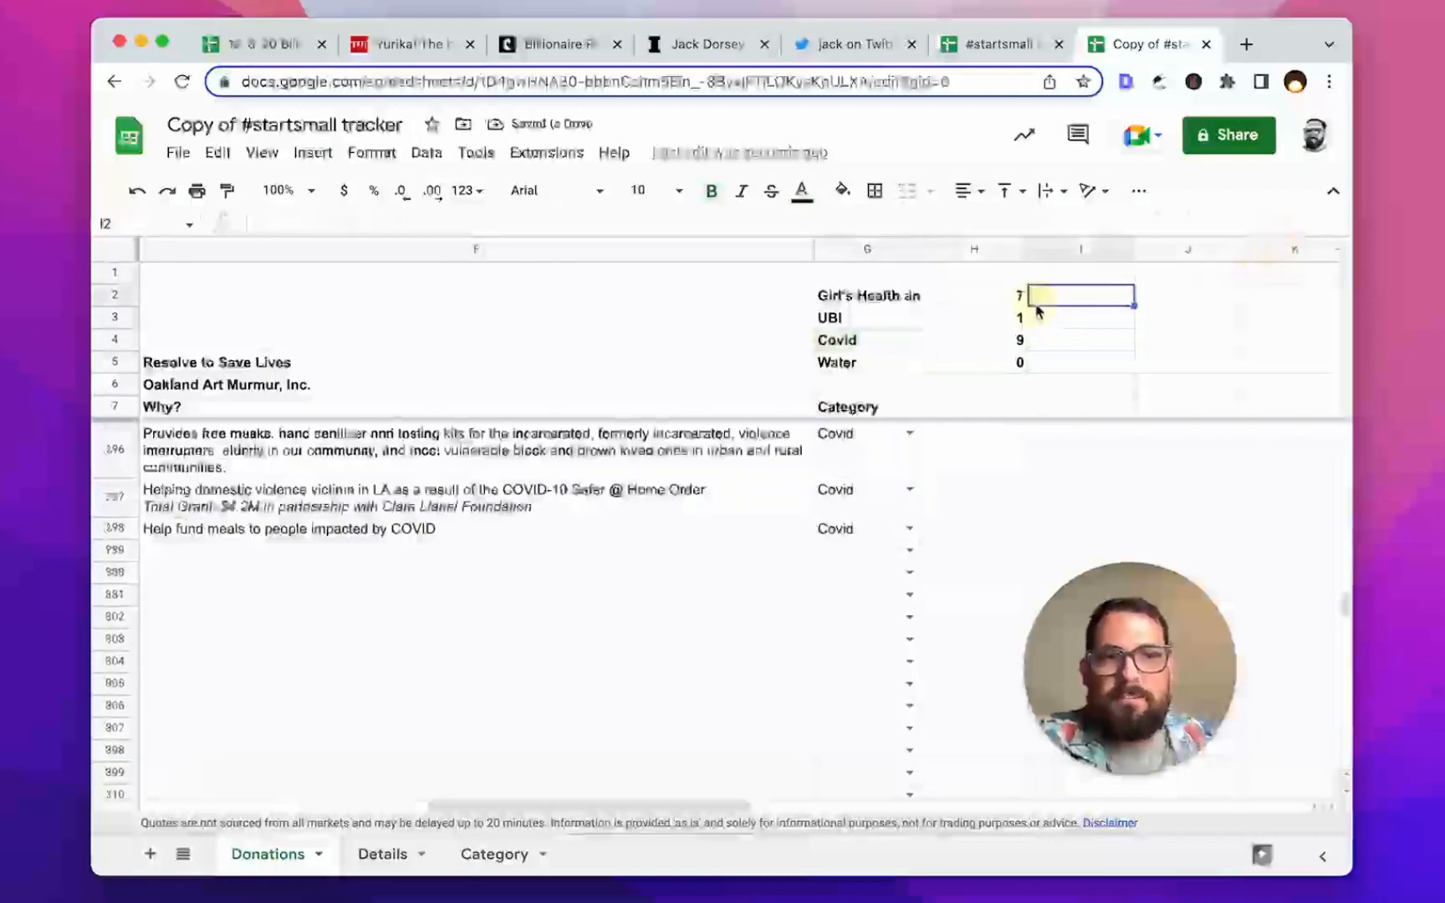
# Step: Look over the earliest April 2020 grants at the end of the donations list, from their descriptions back to their dates and grantees
pyautogui.click(663, 507)
pyautogui.press('Left')
pyautogui.press('Left')
pyautogui.press('Left')
pyautogui.press('Left')
pyautogui.press('Left')
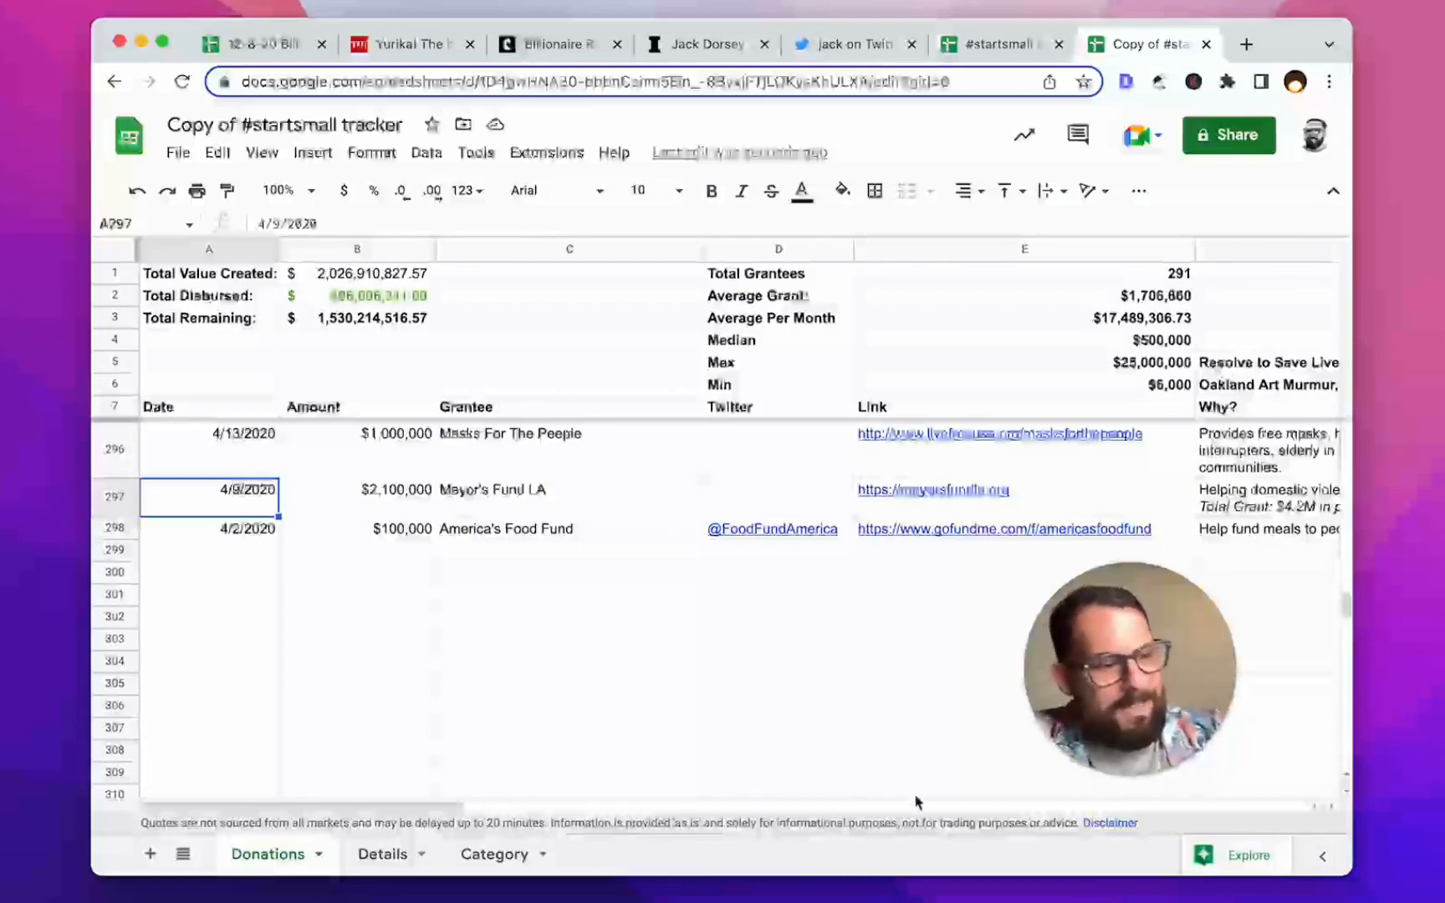
pyautogui.press('Up')
pyautogui.press('Up')
pyautogui.press('Up')
pyautogui.press('Right')
pyautogui.press('Right')
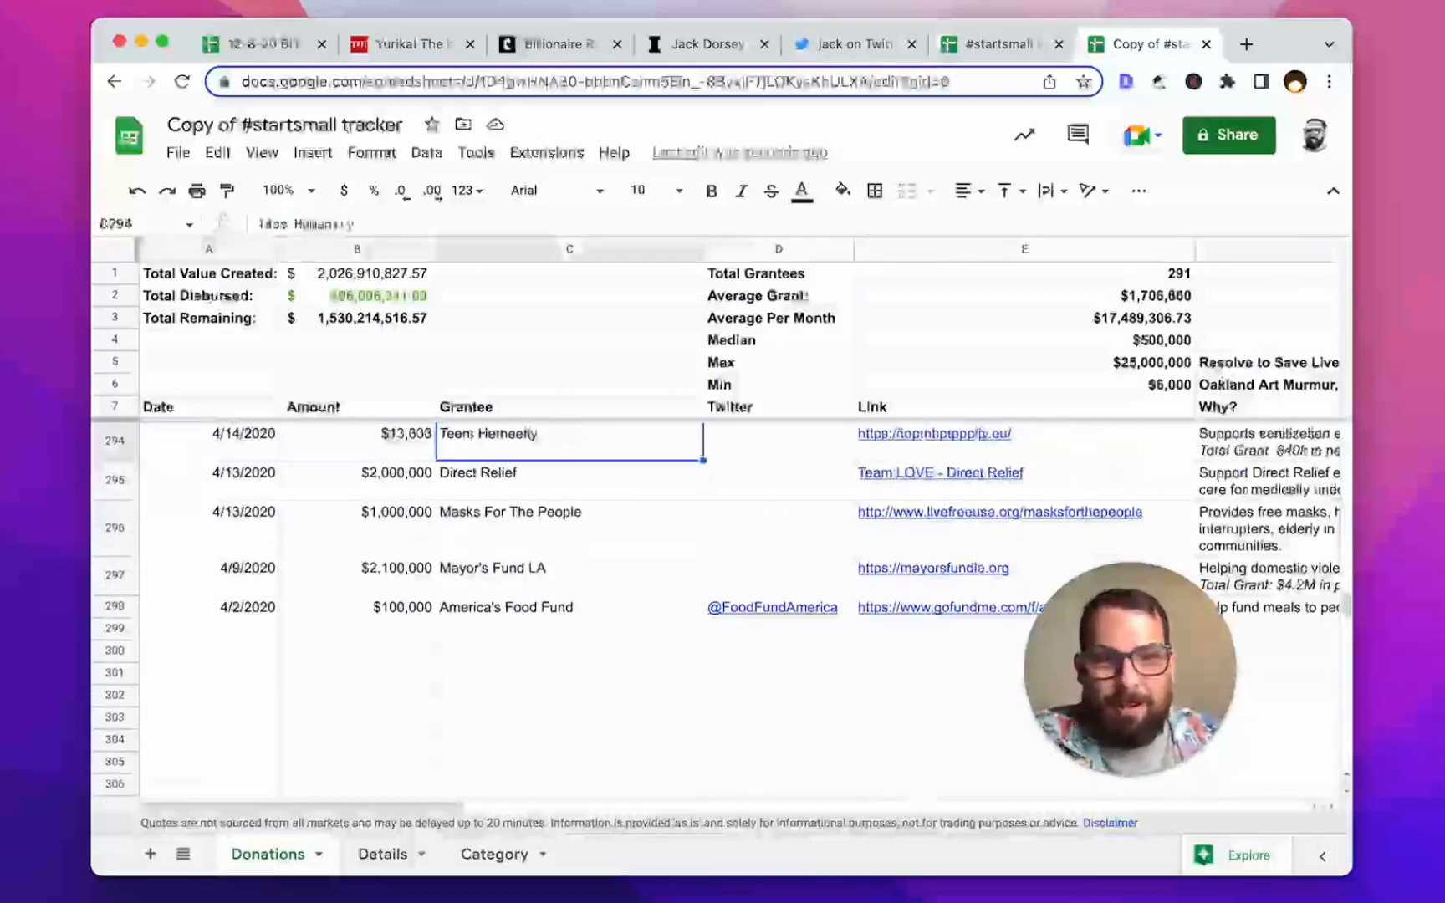
# Step: Revisit the tweet's passage on the planned focus on girl's health and education and UBI, and look across the original #startsmall tracker
pyautogui.click(832, 46)
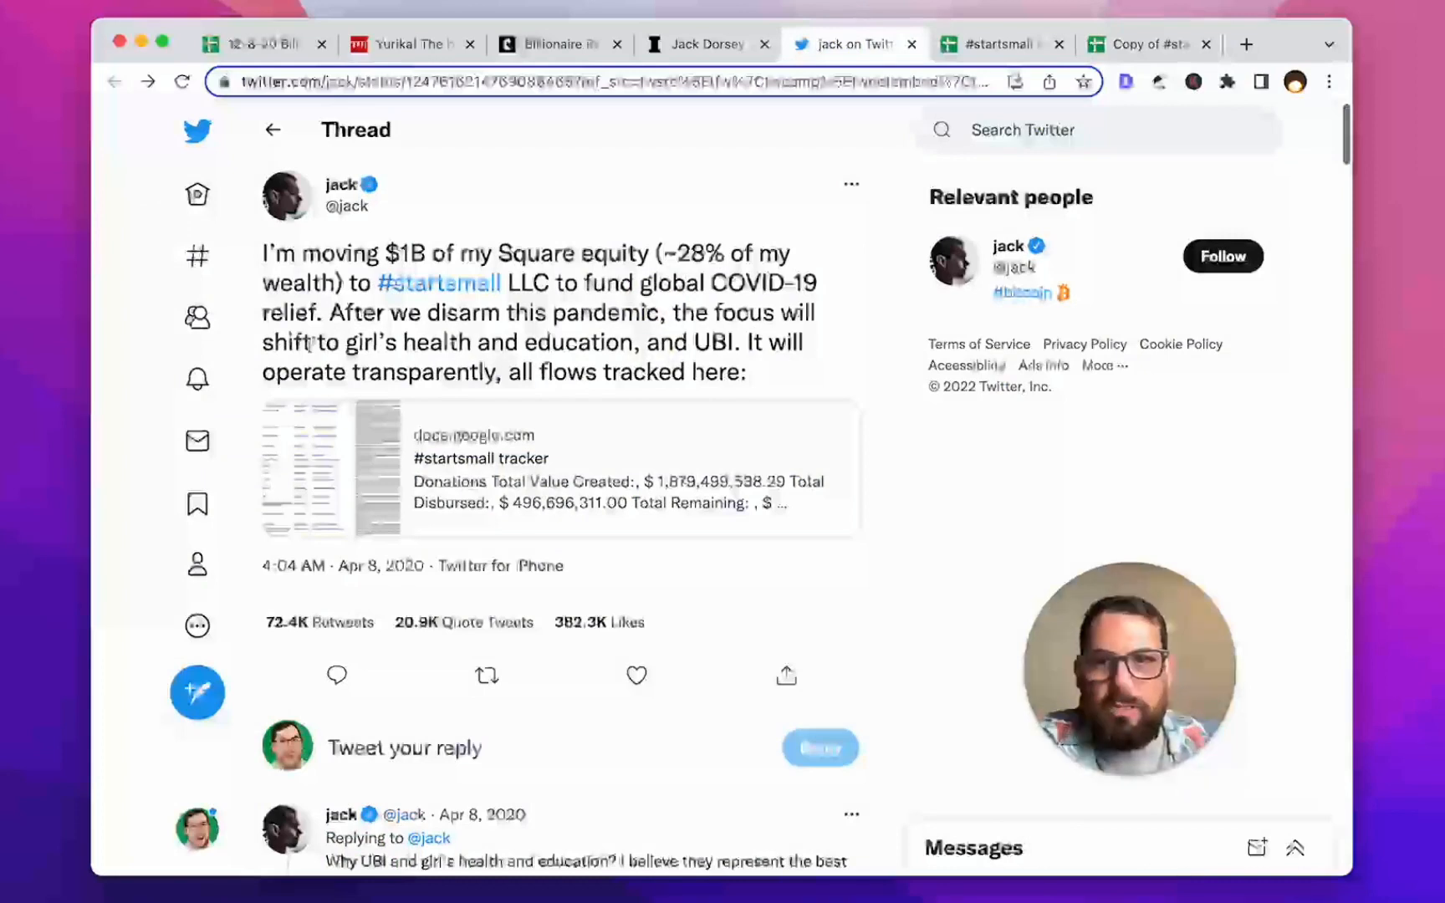
pyautogui.moveTo(326, 343); pyautogui.dragTo(751, 365)
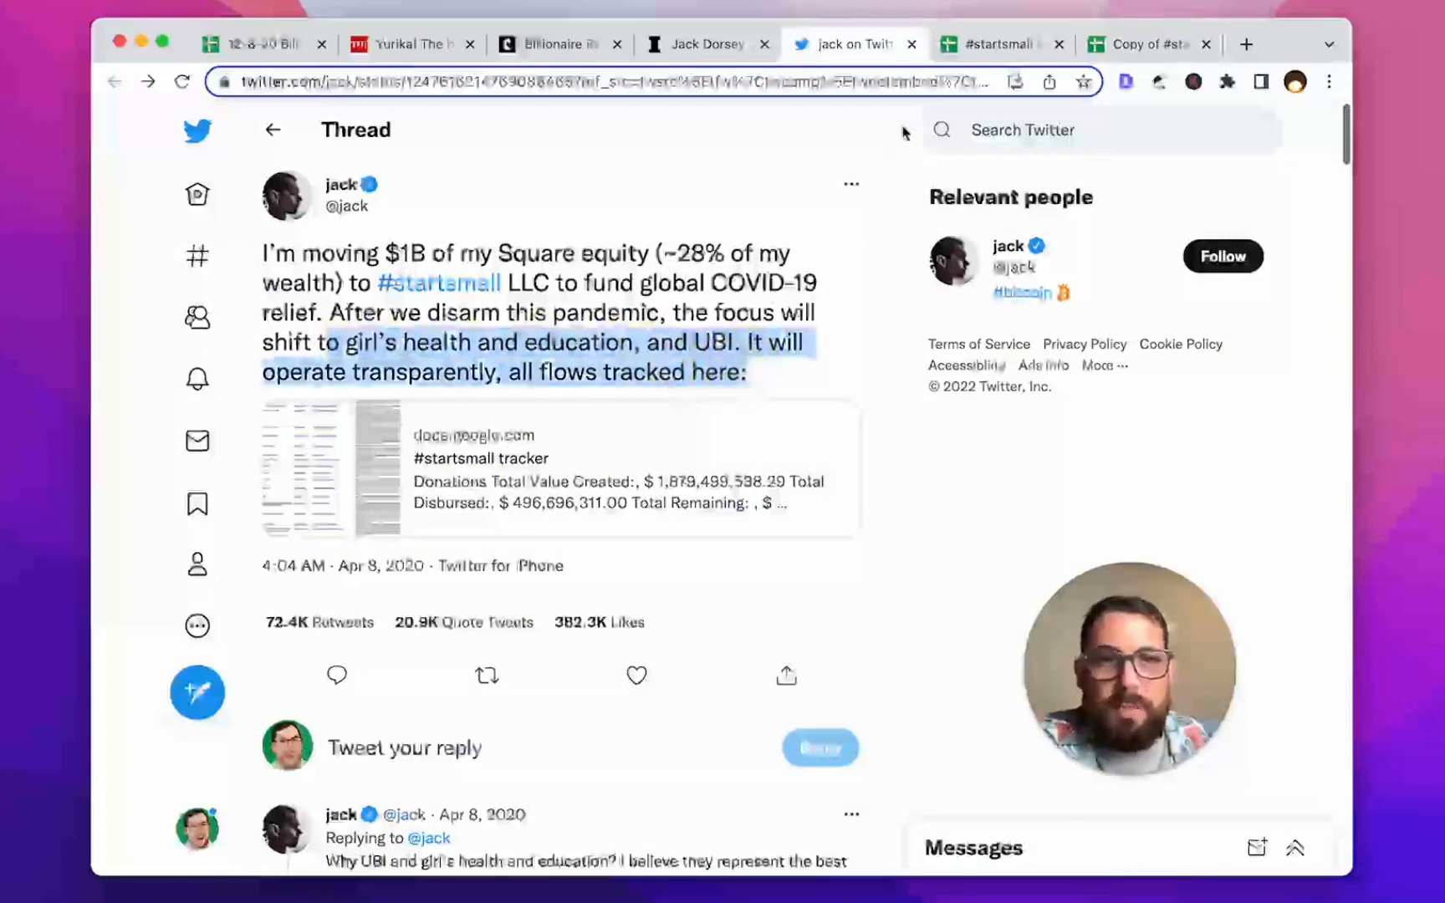
pyautogui.click(986, 46)
pyautogui.click(844, 404)
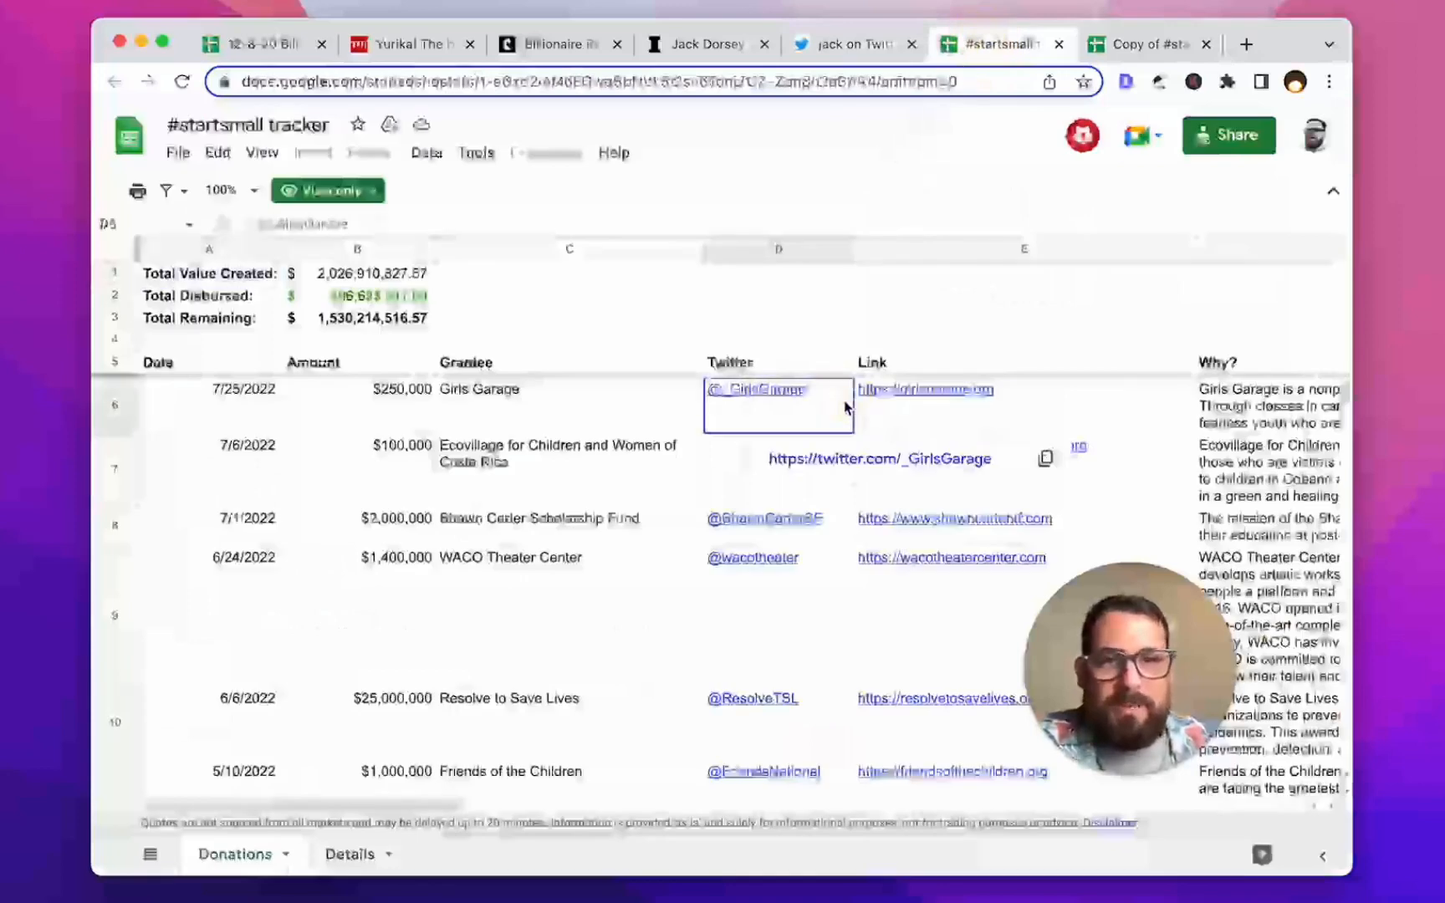
pyautogui.press('super+Right')
pyautogui.press('super+Right')
pyautogui.press('super+Left')
pyautogui.press('super+Left')
# Step: Return to the copy of the tracker and view the most recent grants directly below the header row
pyautogui.hotkey('ctrl', 'Tab')
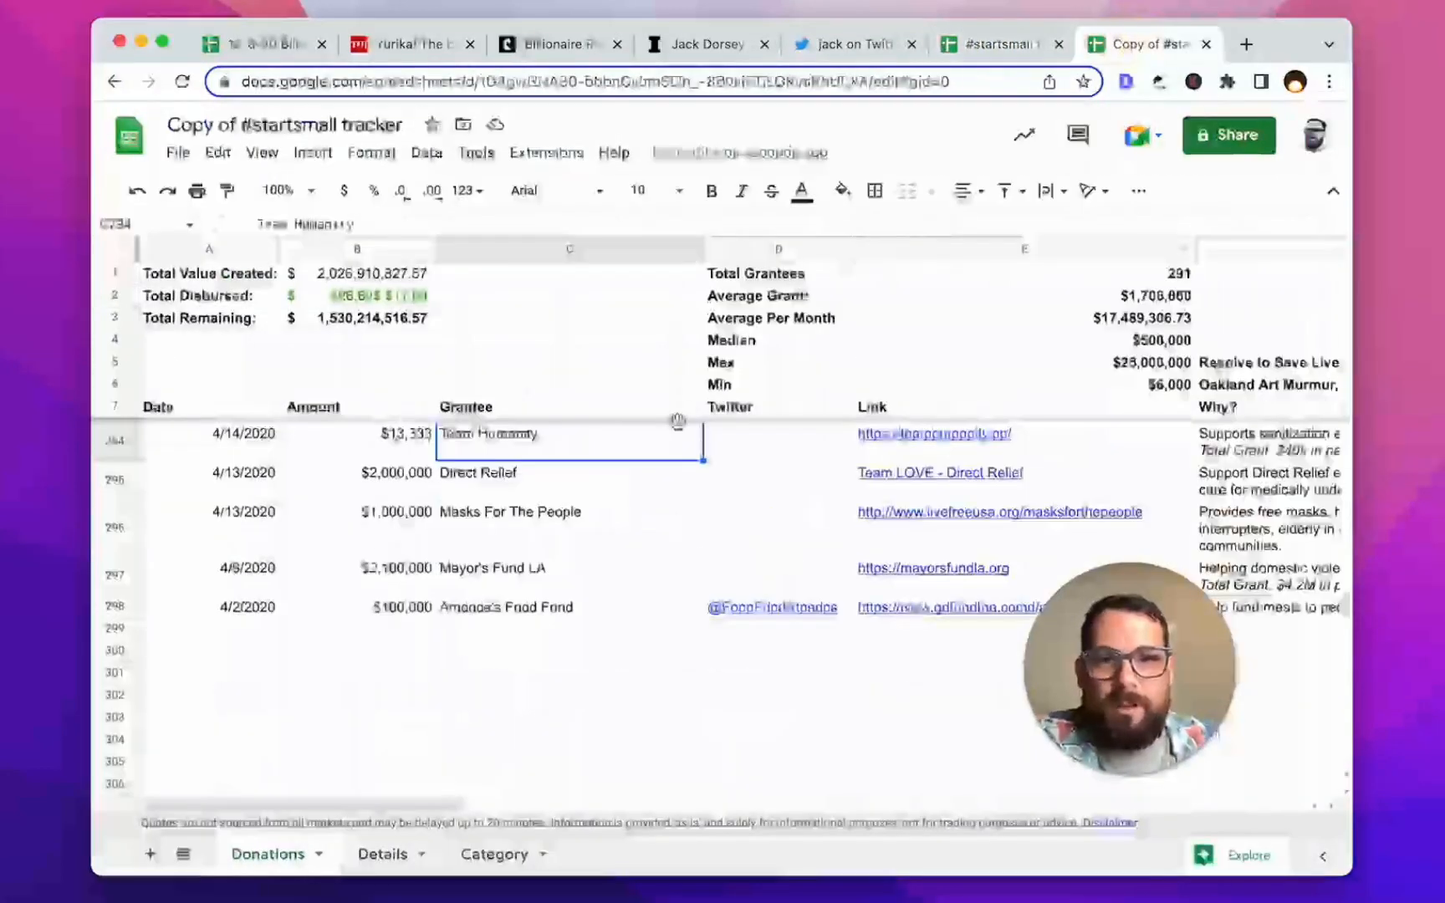
pyautogui.press('super+Up')
pyautogui.press('super+Up')
pyautogui.press('Down')
pyautogui.press('Down')
pyautogui.press('Down')
pyautogui.press('Down')
pyautogui.press('Down')
pyautogui.press('Down')
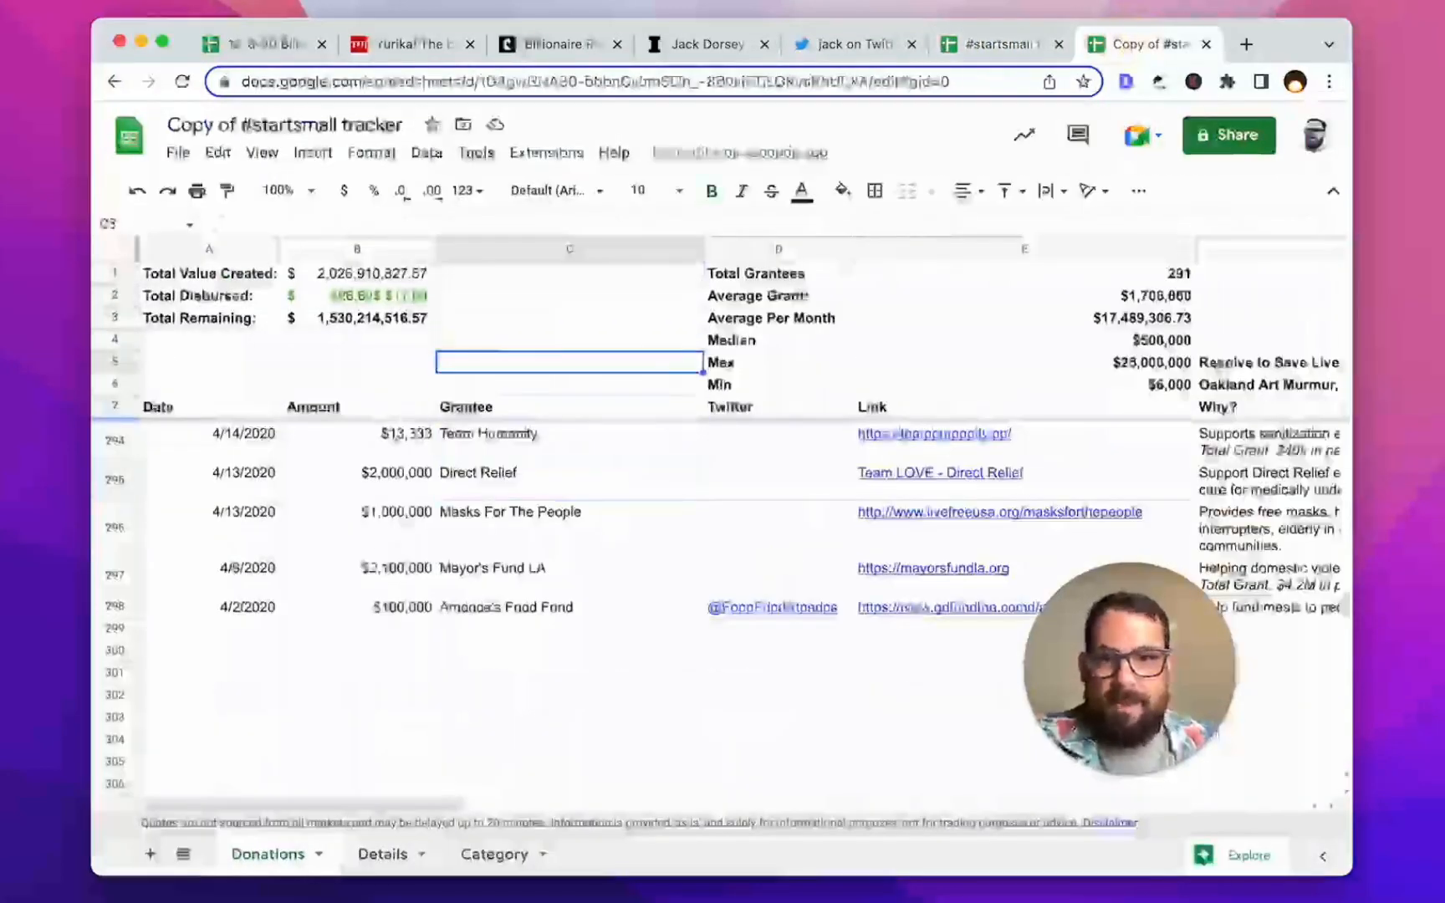
pyautogui.press('Down')
pyautogui.press('Left')
pyautogui.press('Right')
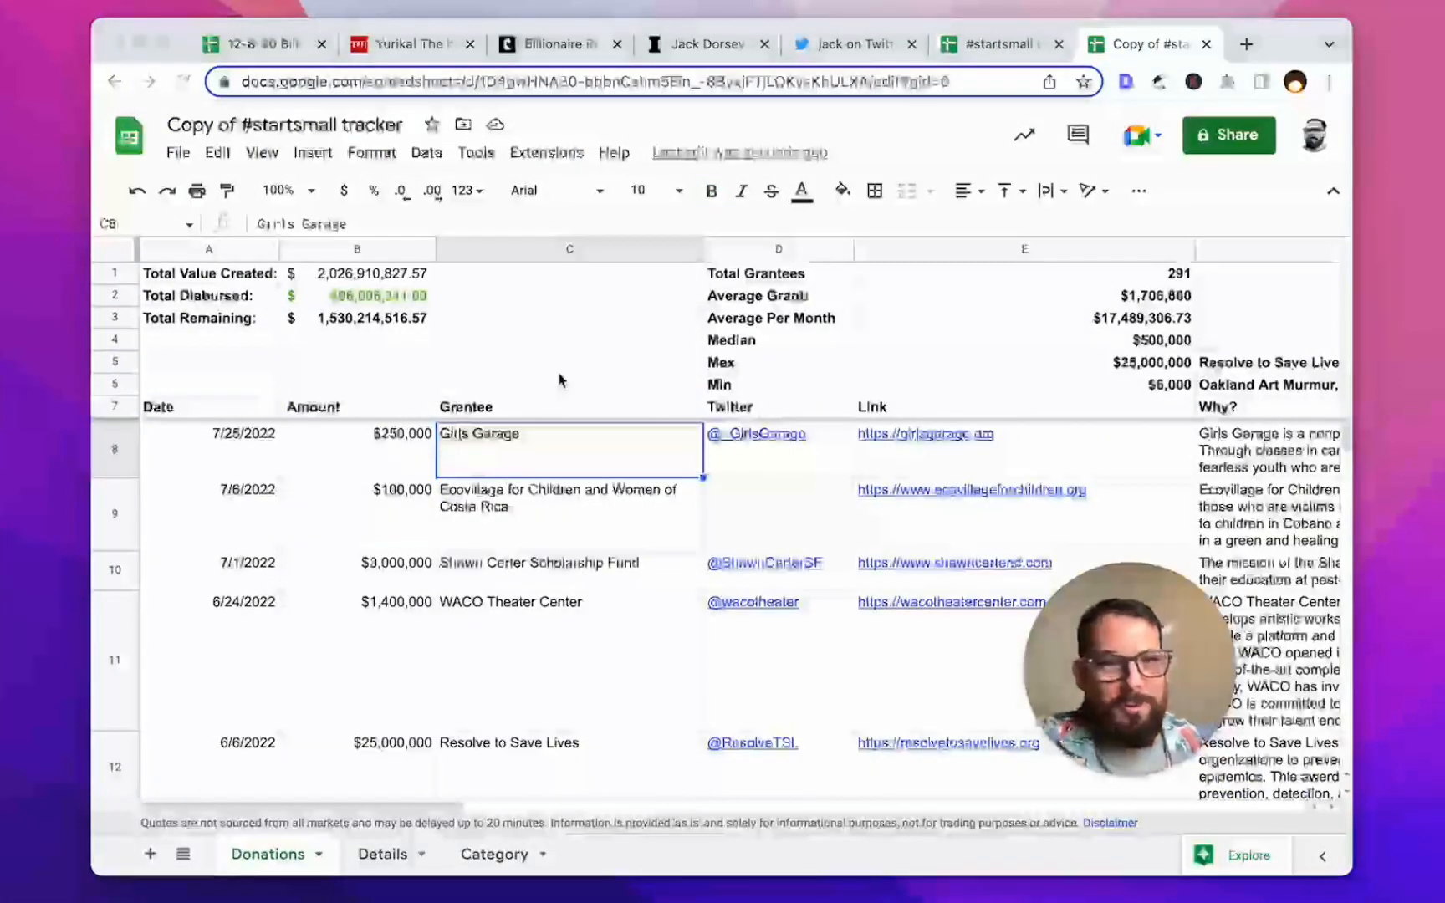
pyautogui.click(545, 366)
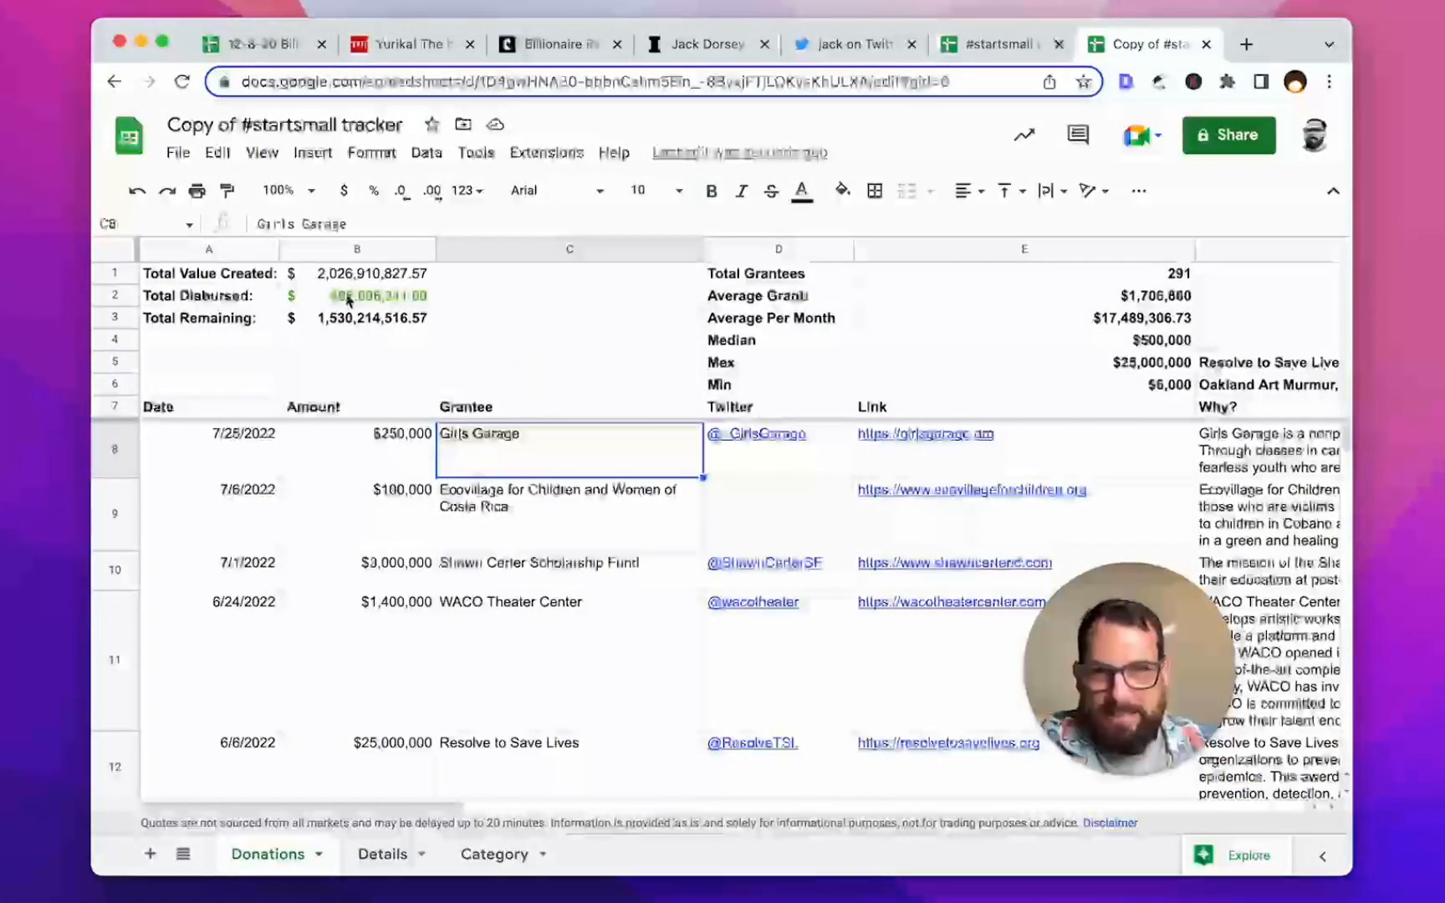
# Step: Hide the gridlines of the Donations sheet
pyautogui.click(178, 153)
pyautogui.moveTo(264, 160)
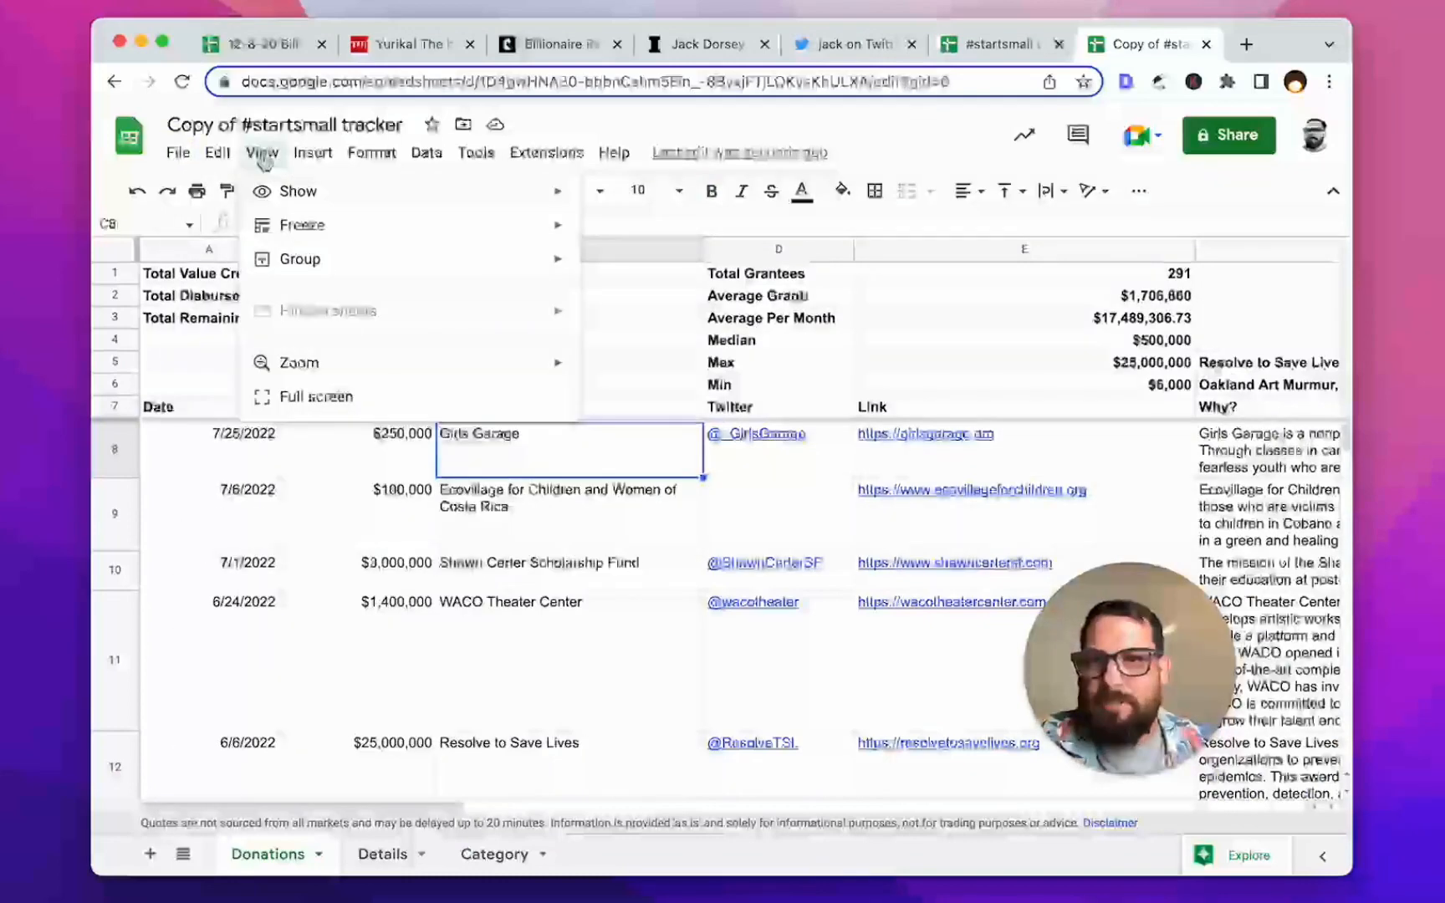
pyautogui.moveTo(297, 193)
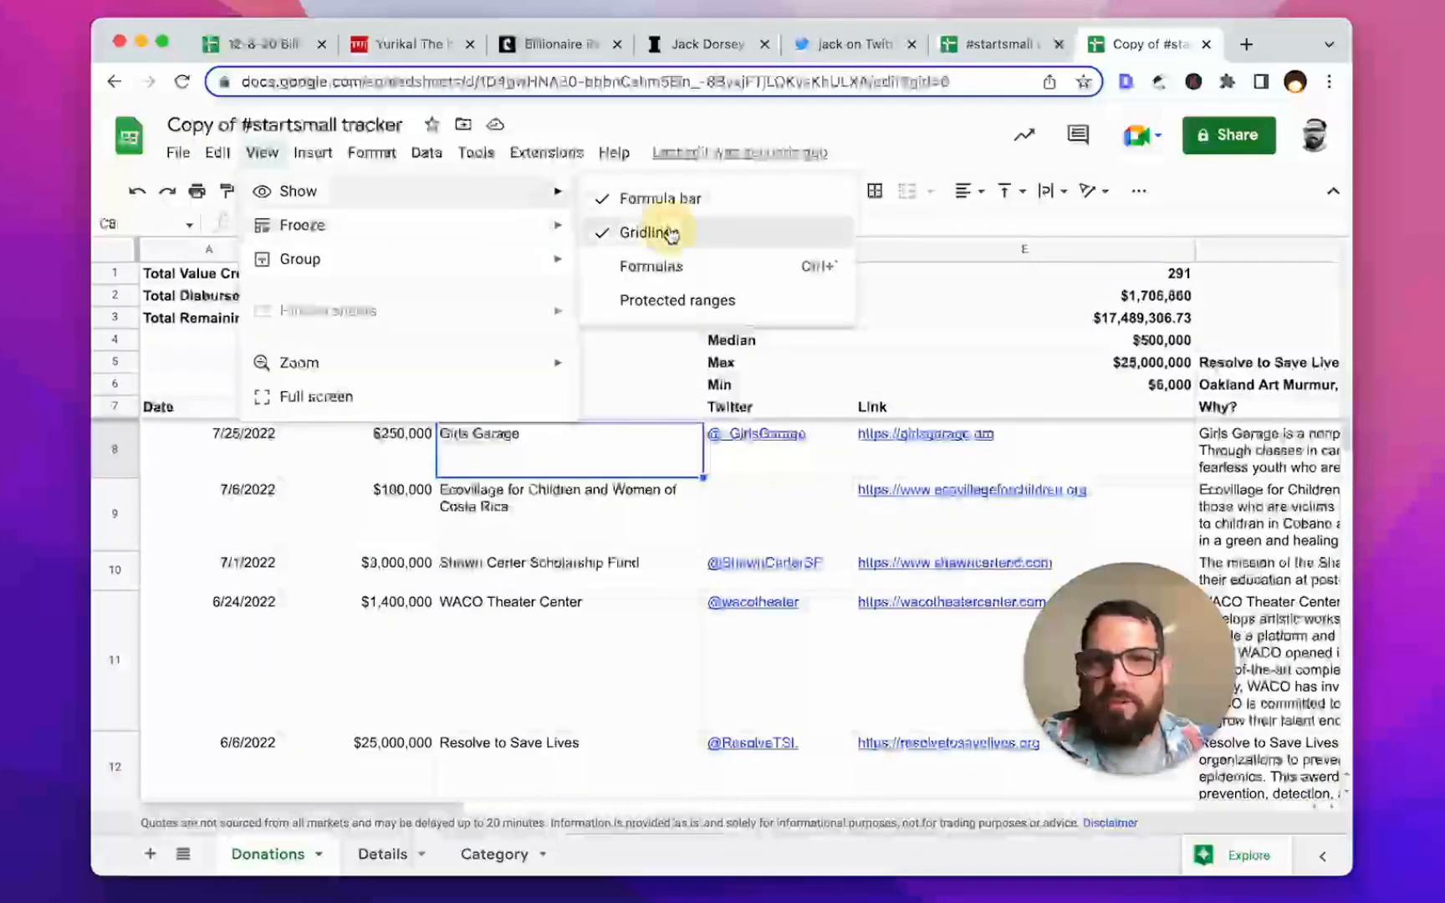
pyautogui.click(647, 231)
pyautogui.click(500, 298)
# Step: Apply dotted inner borders to all cells from A8 to the end of the sheet at AD1197
pyautogui.click(242, 429)
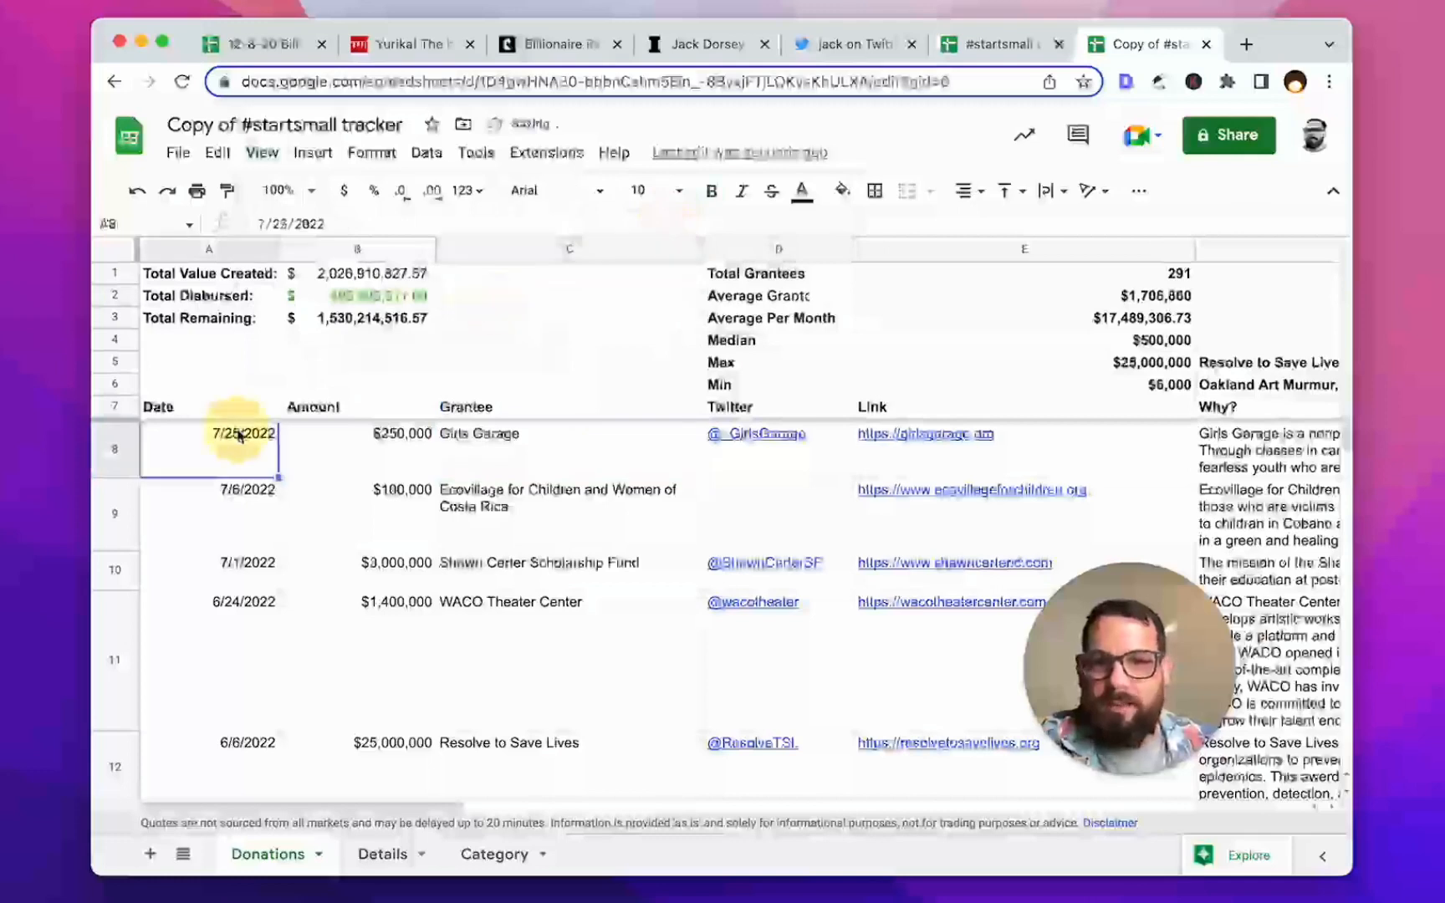
pyautogui.press('Right')
pyautogui.press('Left')
pyautogui.hotkey('shift', 'Right')
pyautogui.hotkey('shift', 'Right')
pyautogui.hotkey('shift', 'Right')
pyautogui.press('super+shift+End')
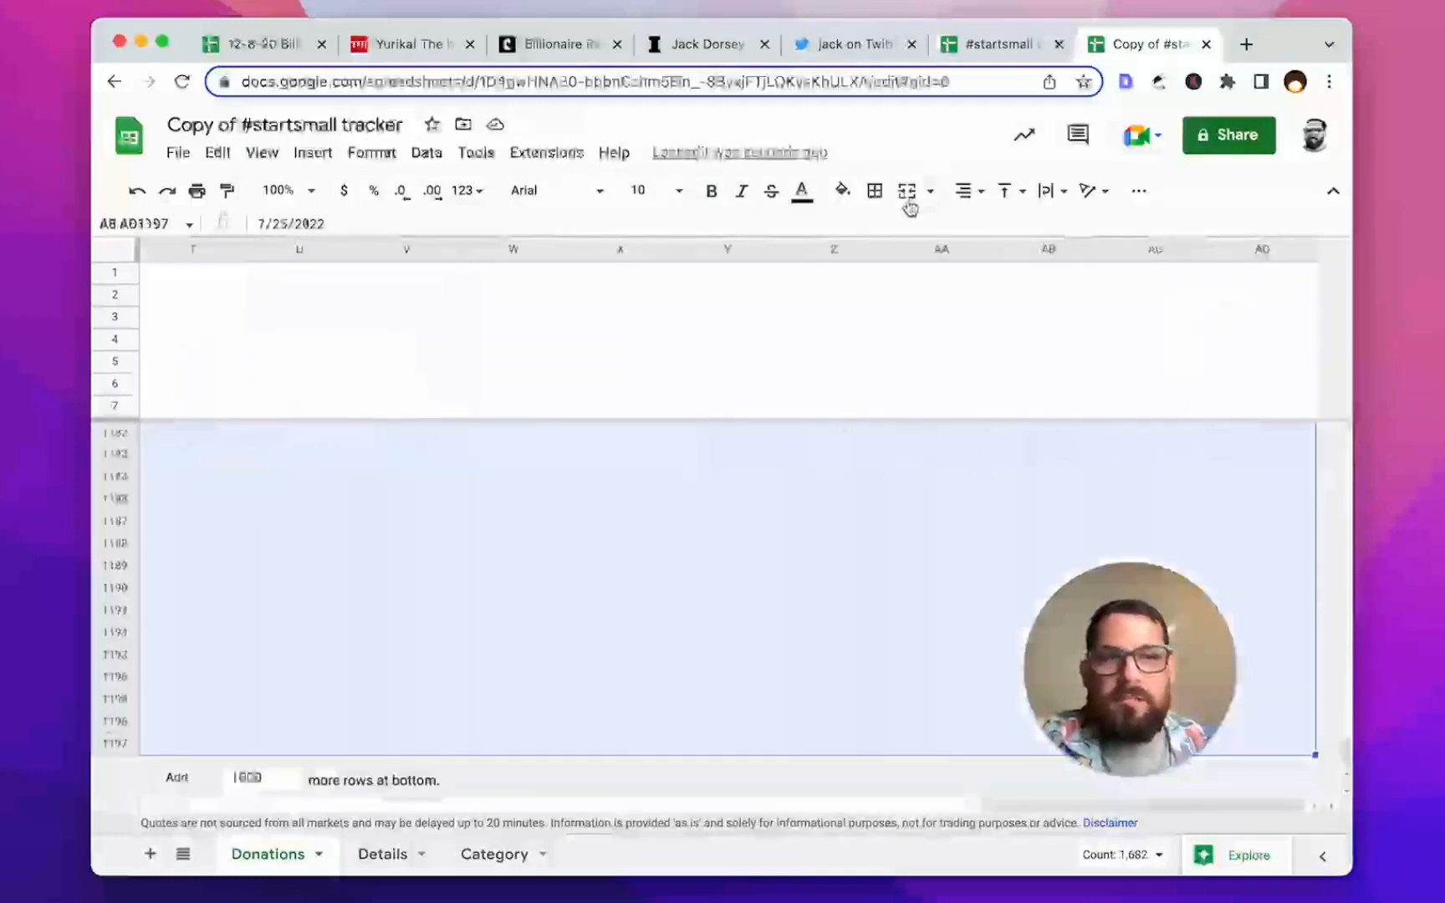
pyautogui.click(874, 191)
pyautogui.click(1042, 263)
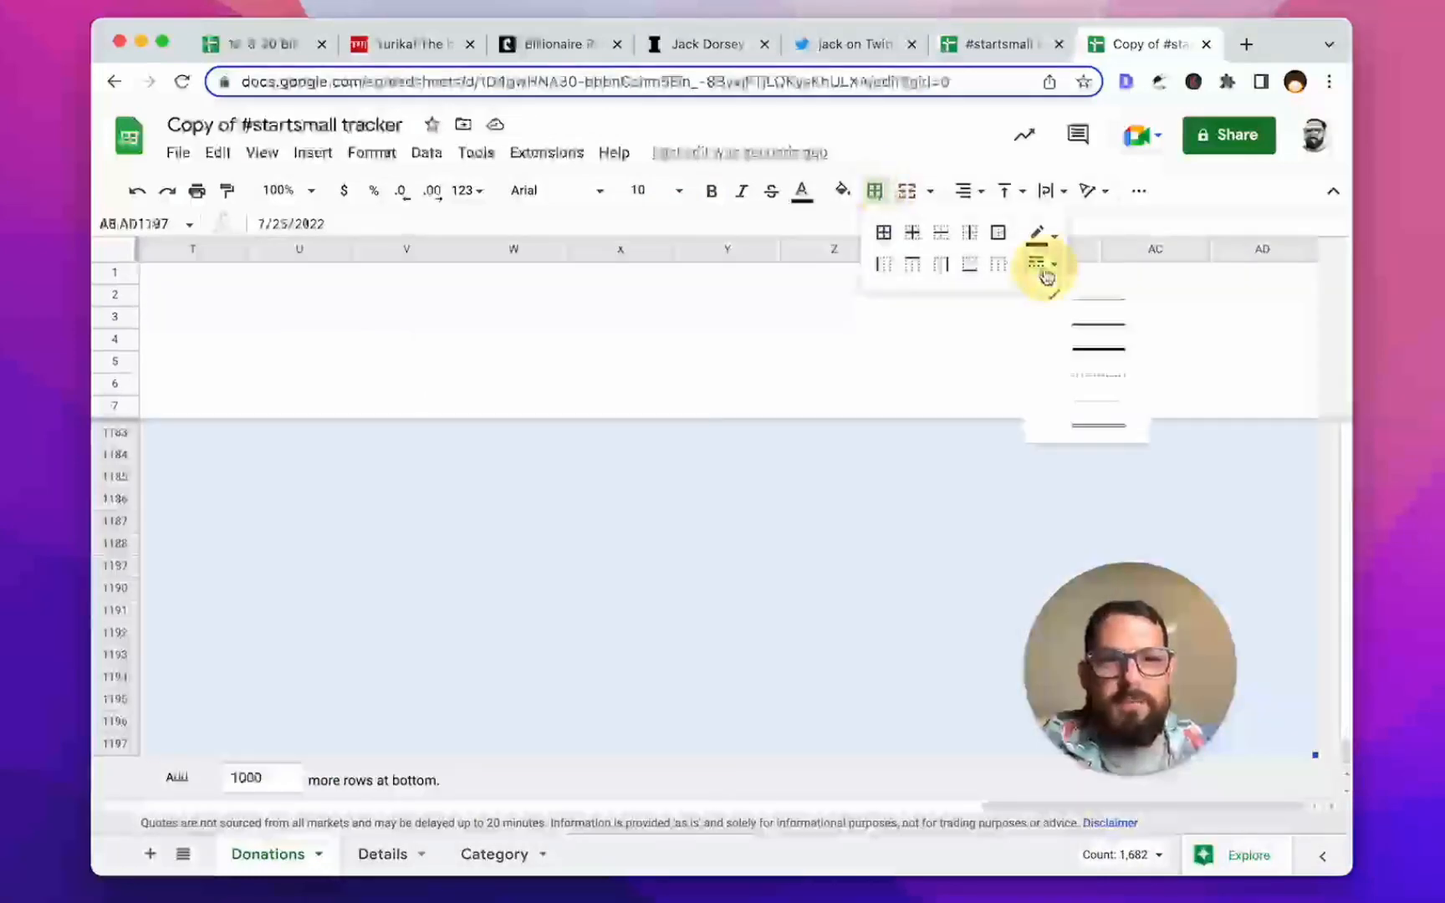
pyautogui.click(1109, 396)
pyautogui.click(913, 233)
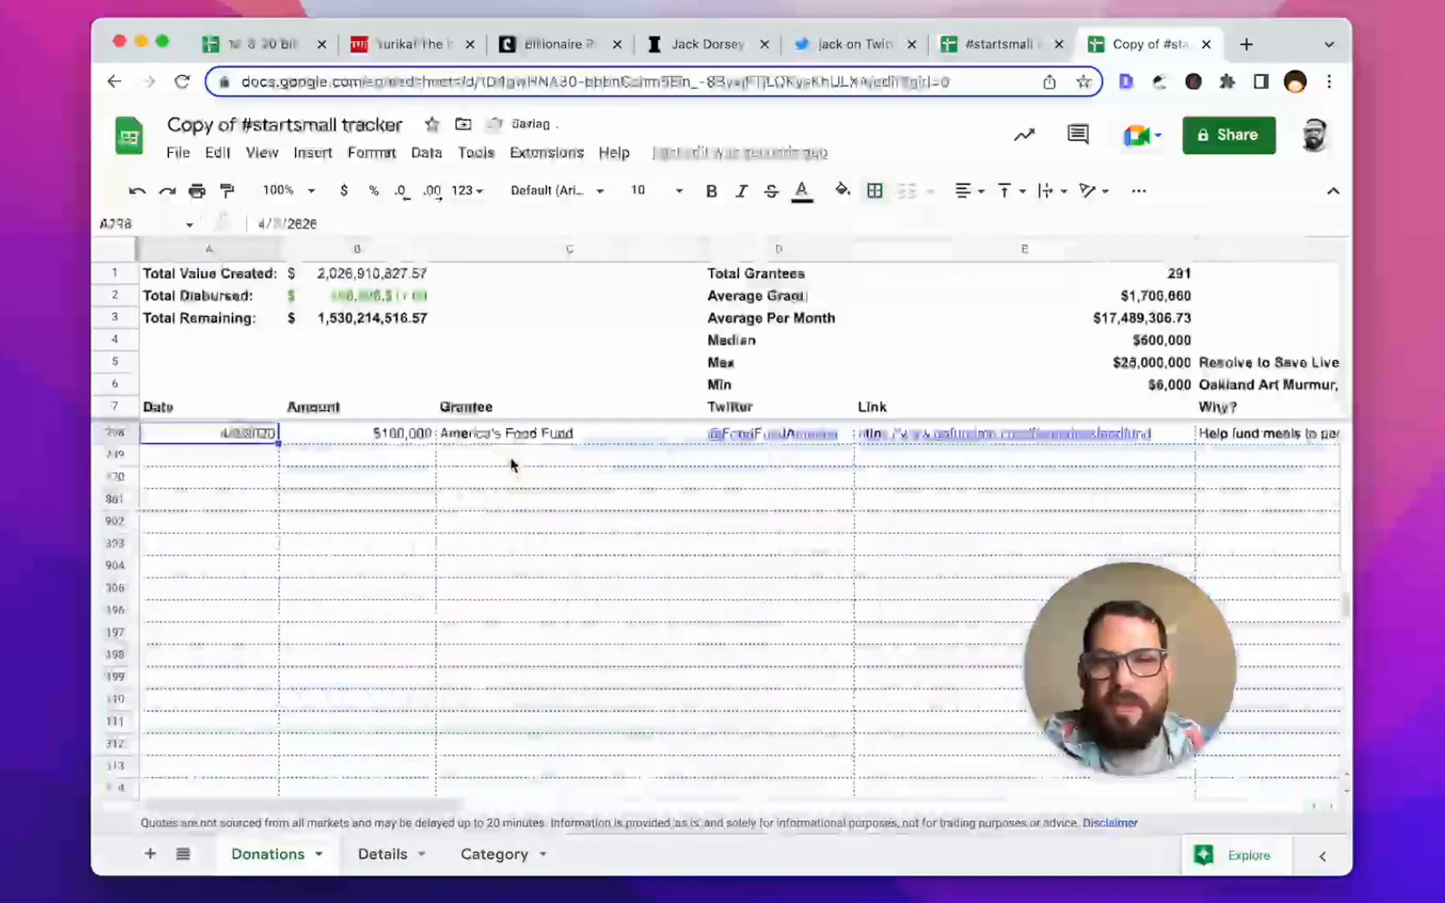
# Step: Inspect the new borders from the first grant rows across to the unused columns beyond the category counts
pyautogui.press('super+Up')
pyautogui.press('super+Up')
pyautogui.press('super+Up')
pyautogui.press('Down')
pyautogui.press('Down')
pyautogui.press('Down')
pyautogui.press('Down')
pyautogui.press('Down')
pyautogui.press('Down')
pyautogui.press('Down')
pyautogui.press('Right')
pyautogui.press('Right')
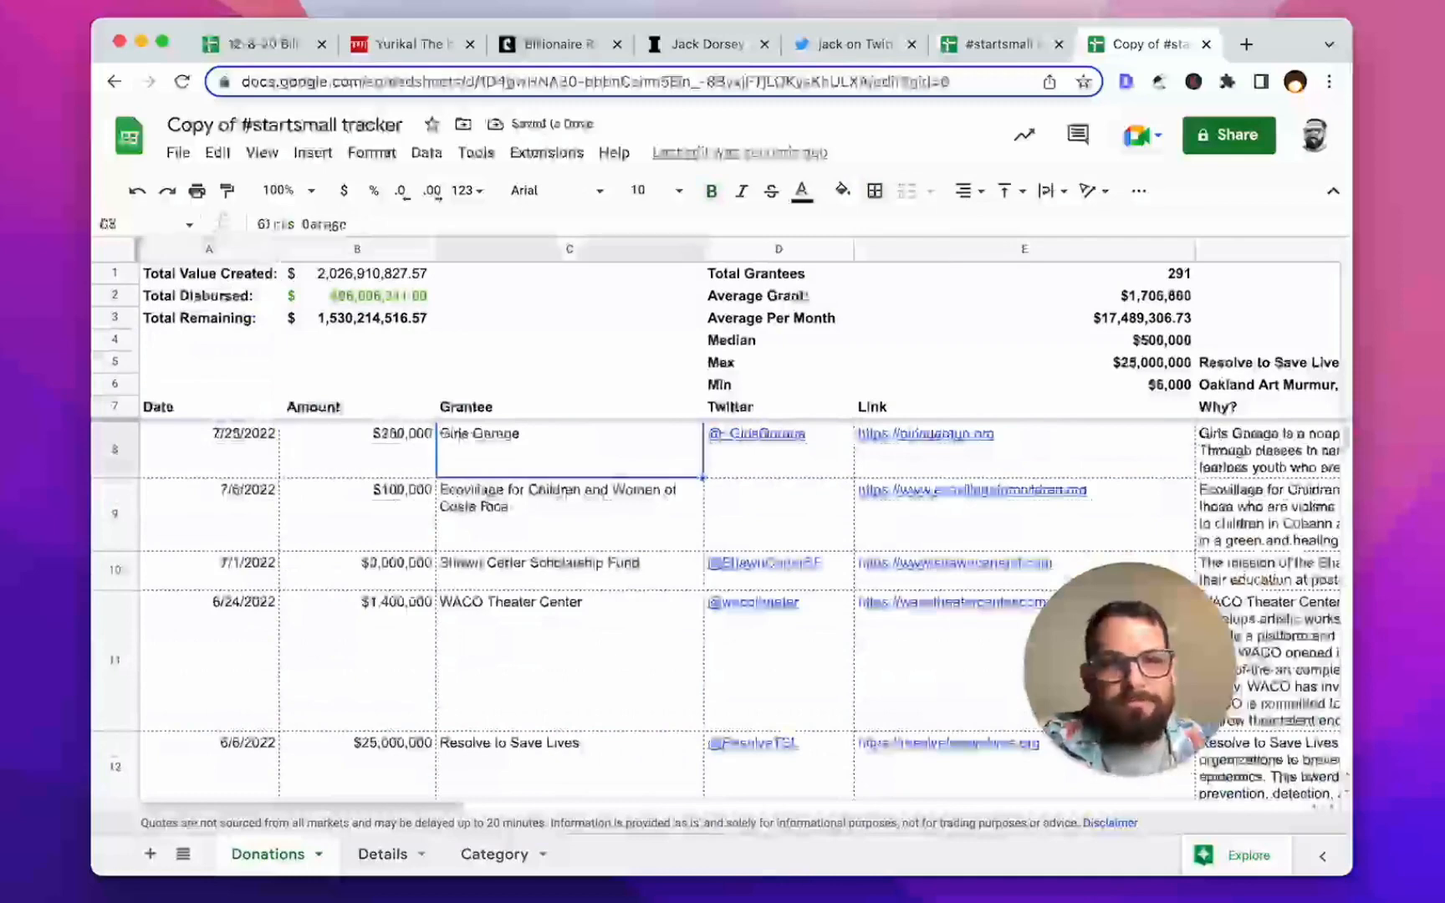
pyautogui.hscroll(10, 964, 479)
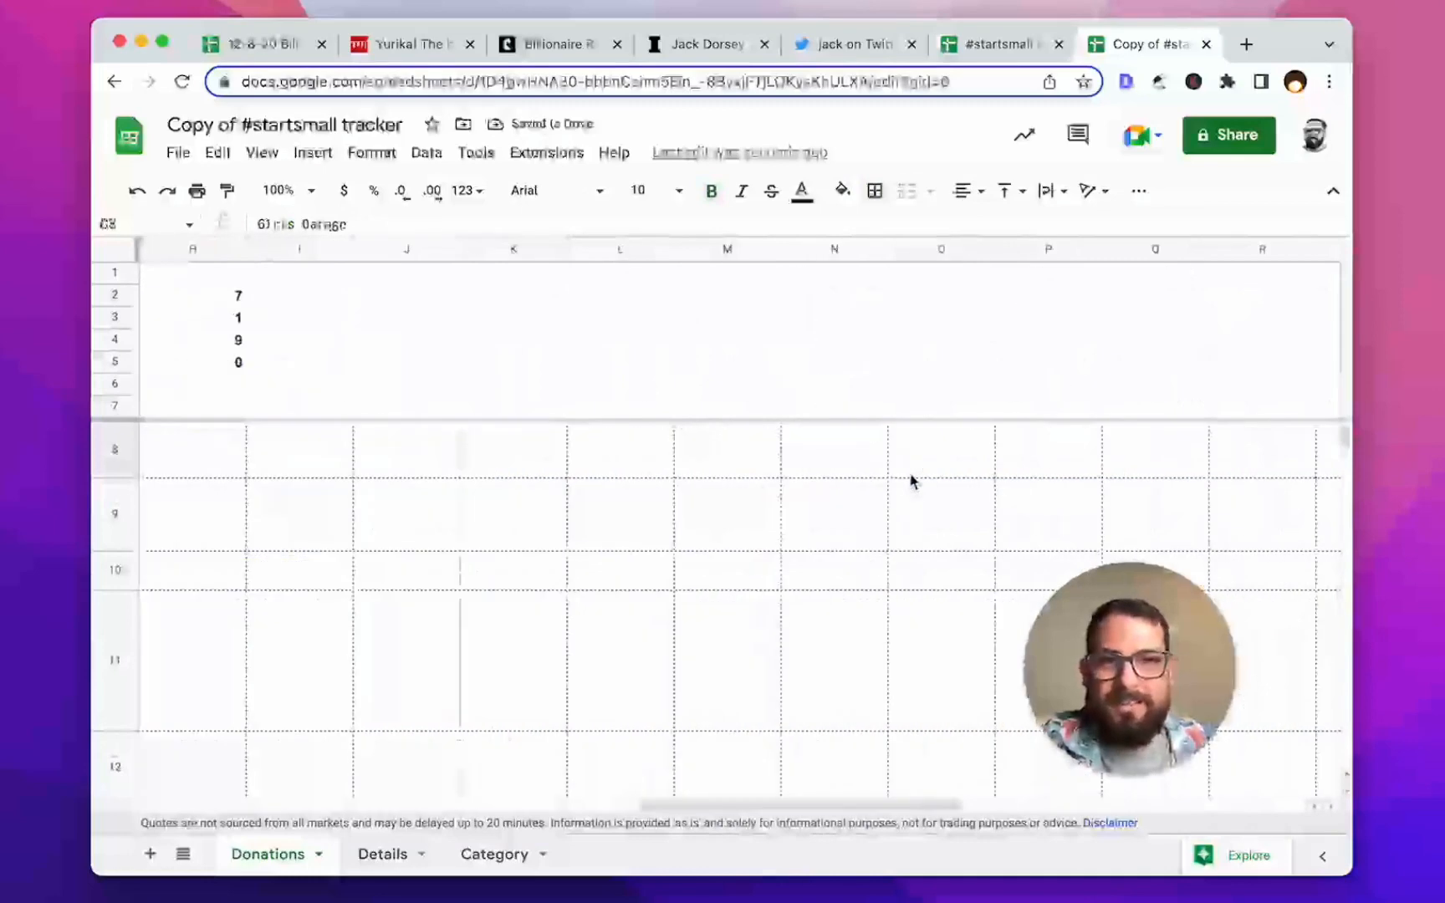
# Step: Delete the empty columns I through AD from the Donations sheet
pyautogui.click(306, 249)
pyautogui.press('super+shift+Right')
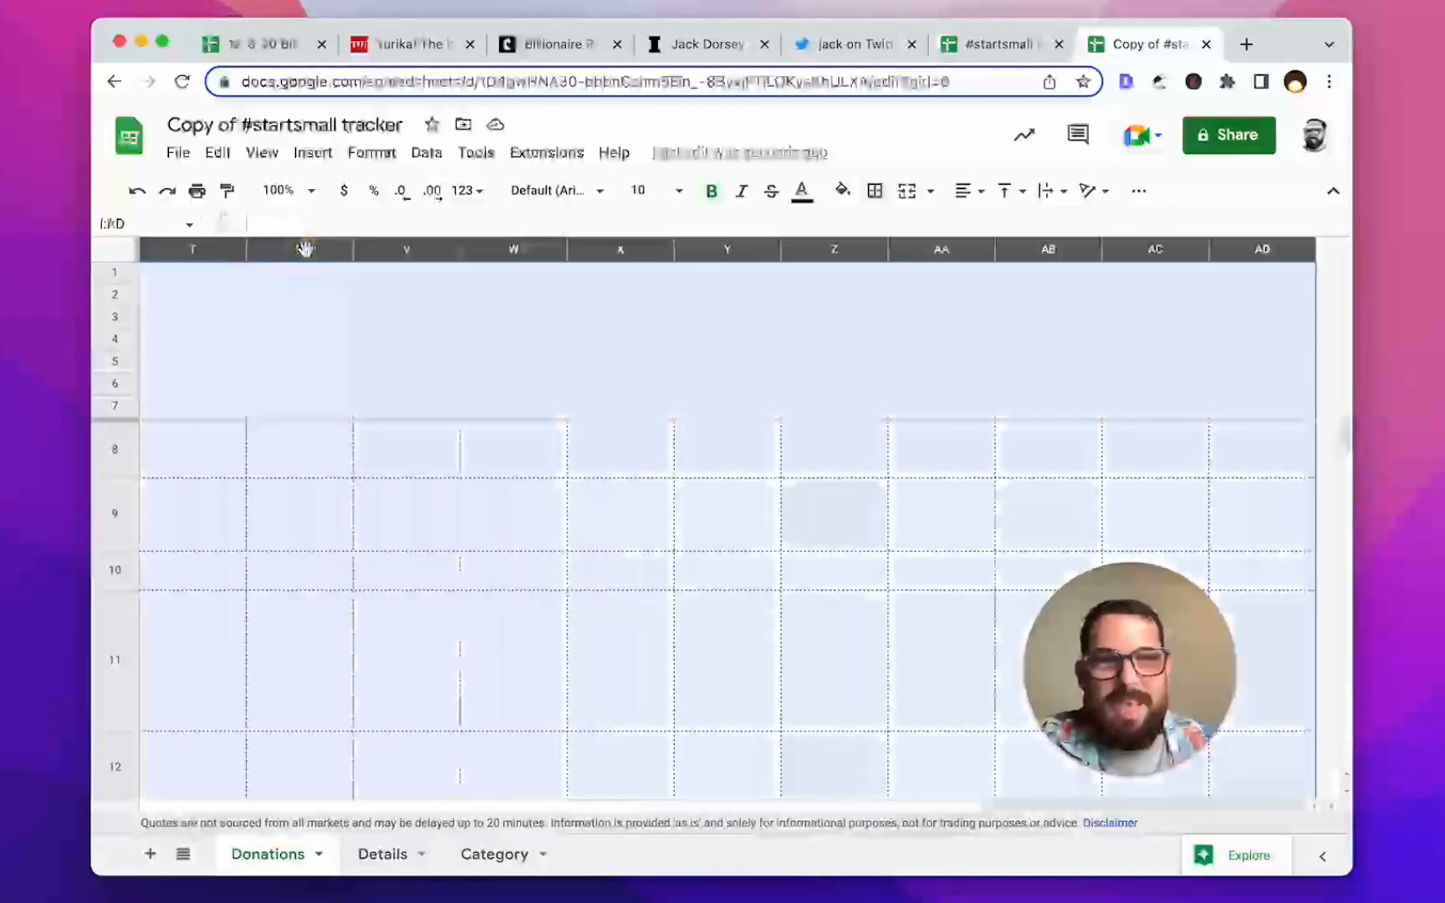
pyautogui.click(342, 251)
pyautogui.click(462, 458)
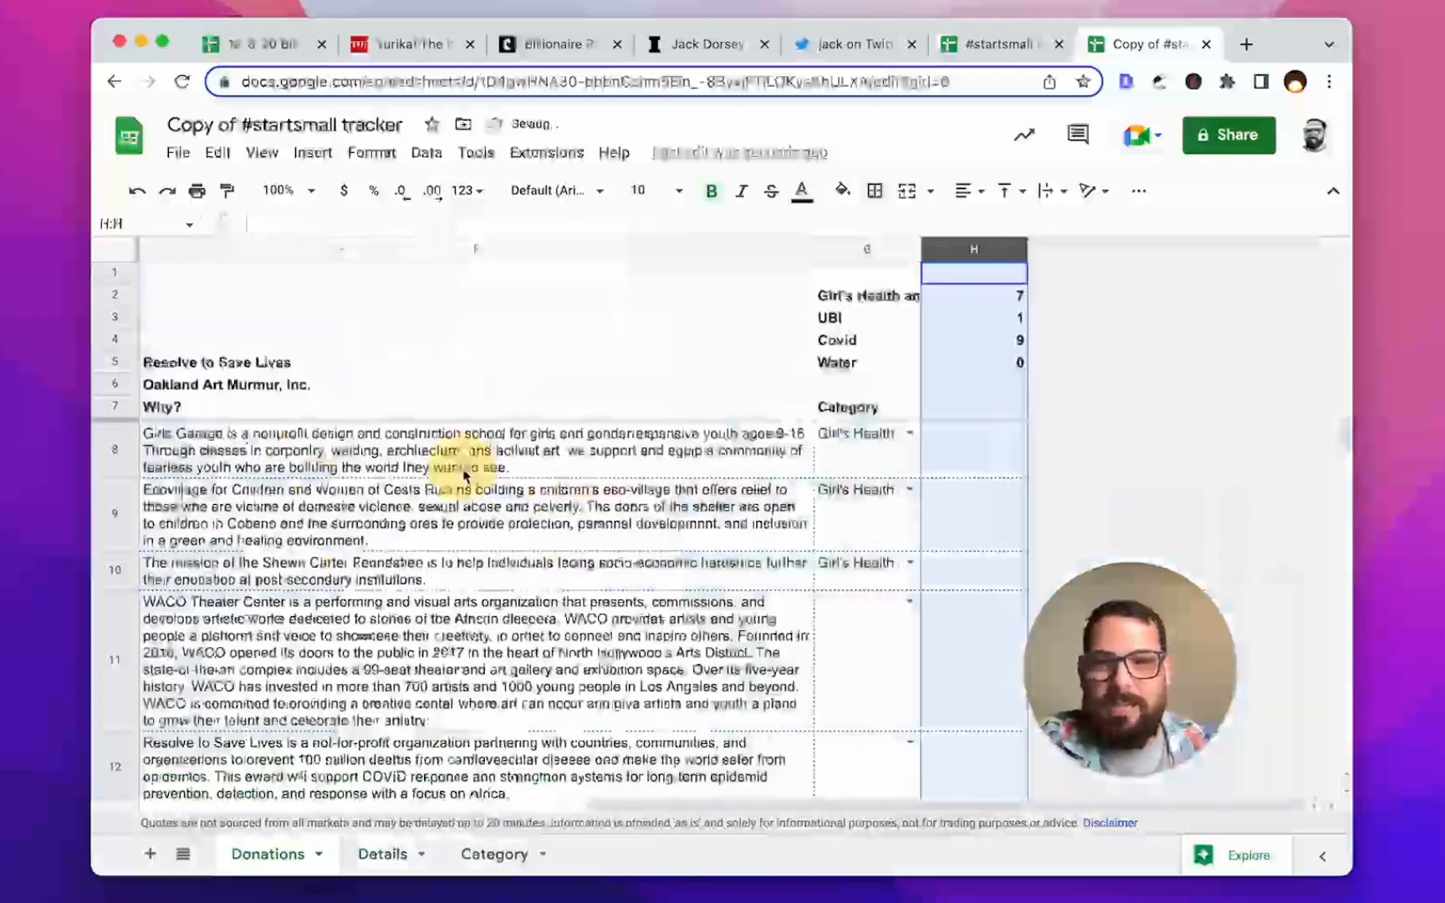
# Step: Delete the surplus empty rows 313 through 1197 below the donation data
pyautogui.press('Left')
pyautogui.press('Left')
pyautogui.press('Left')
pyautogui.press('Left')
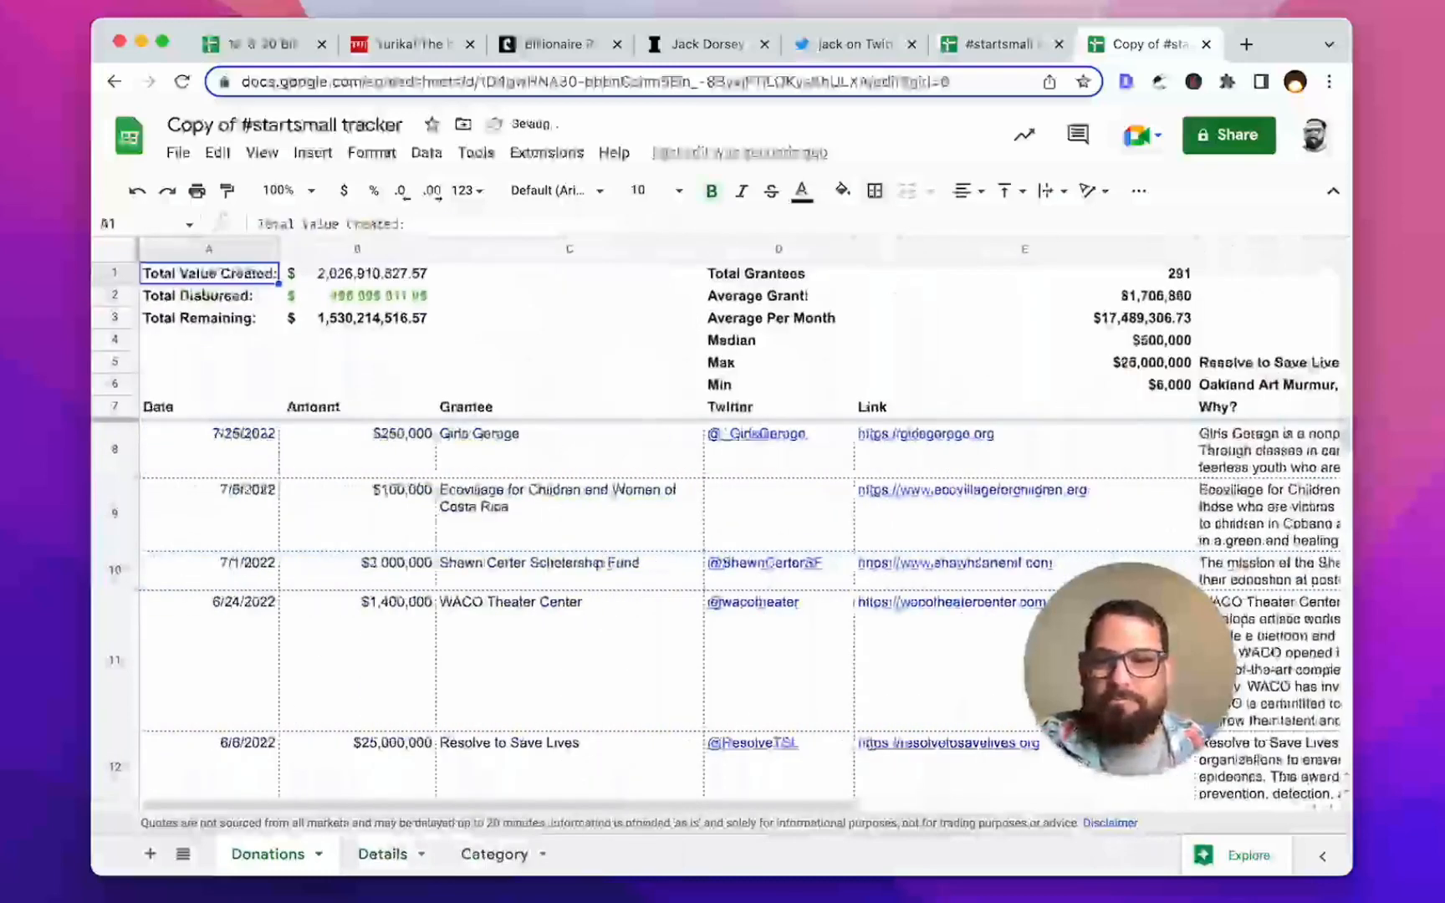
pyautogui.press('super+Down')
pyautogui.press('super+Down')
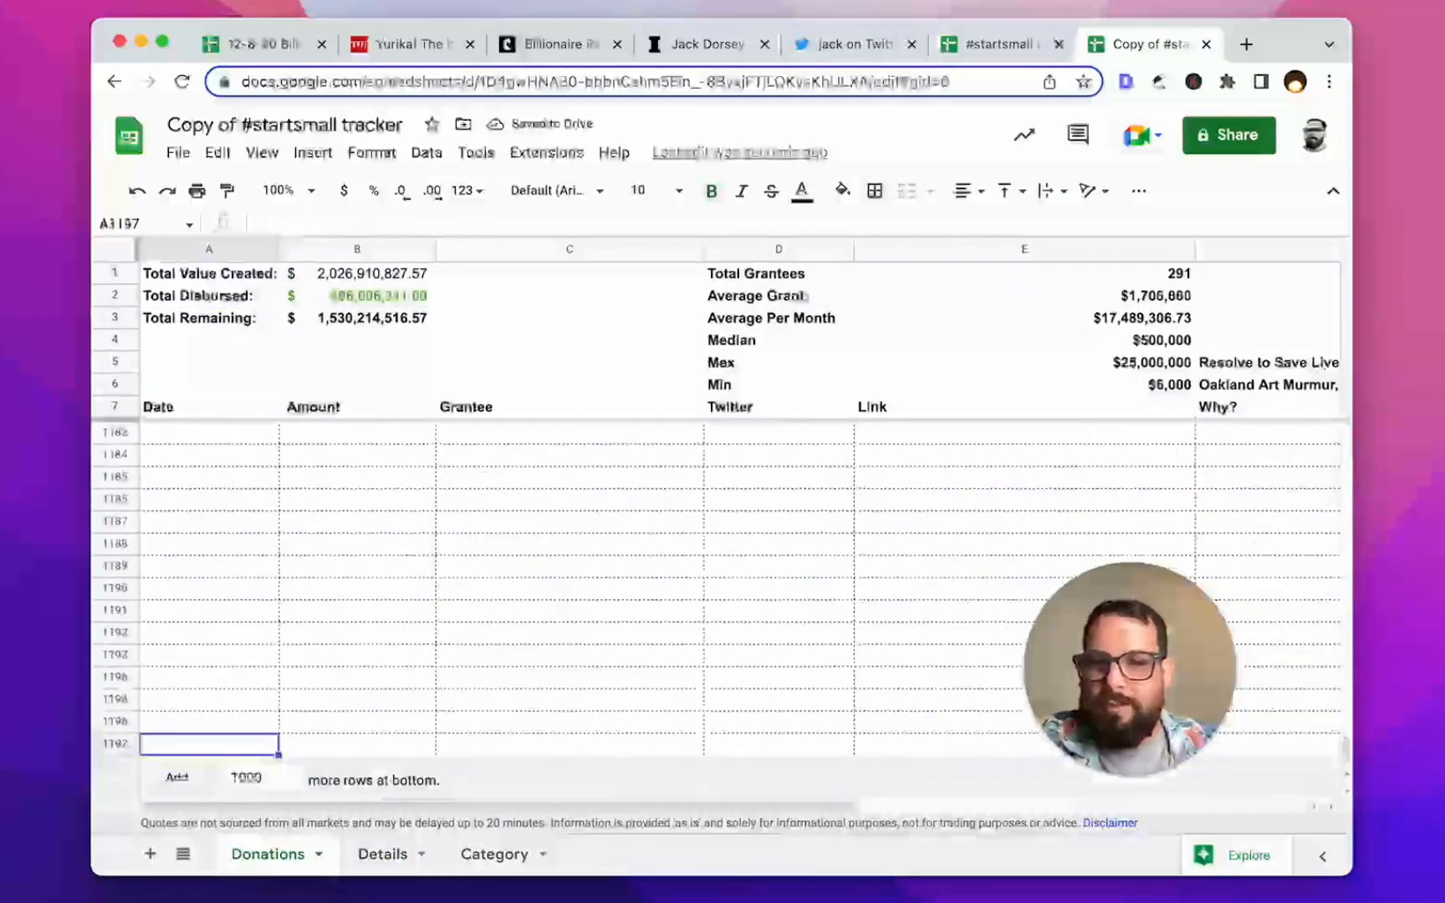
pyautogui.press('super+Up')
pyautogui.click(391, 542)
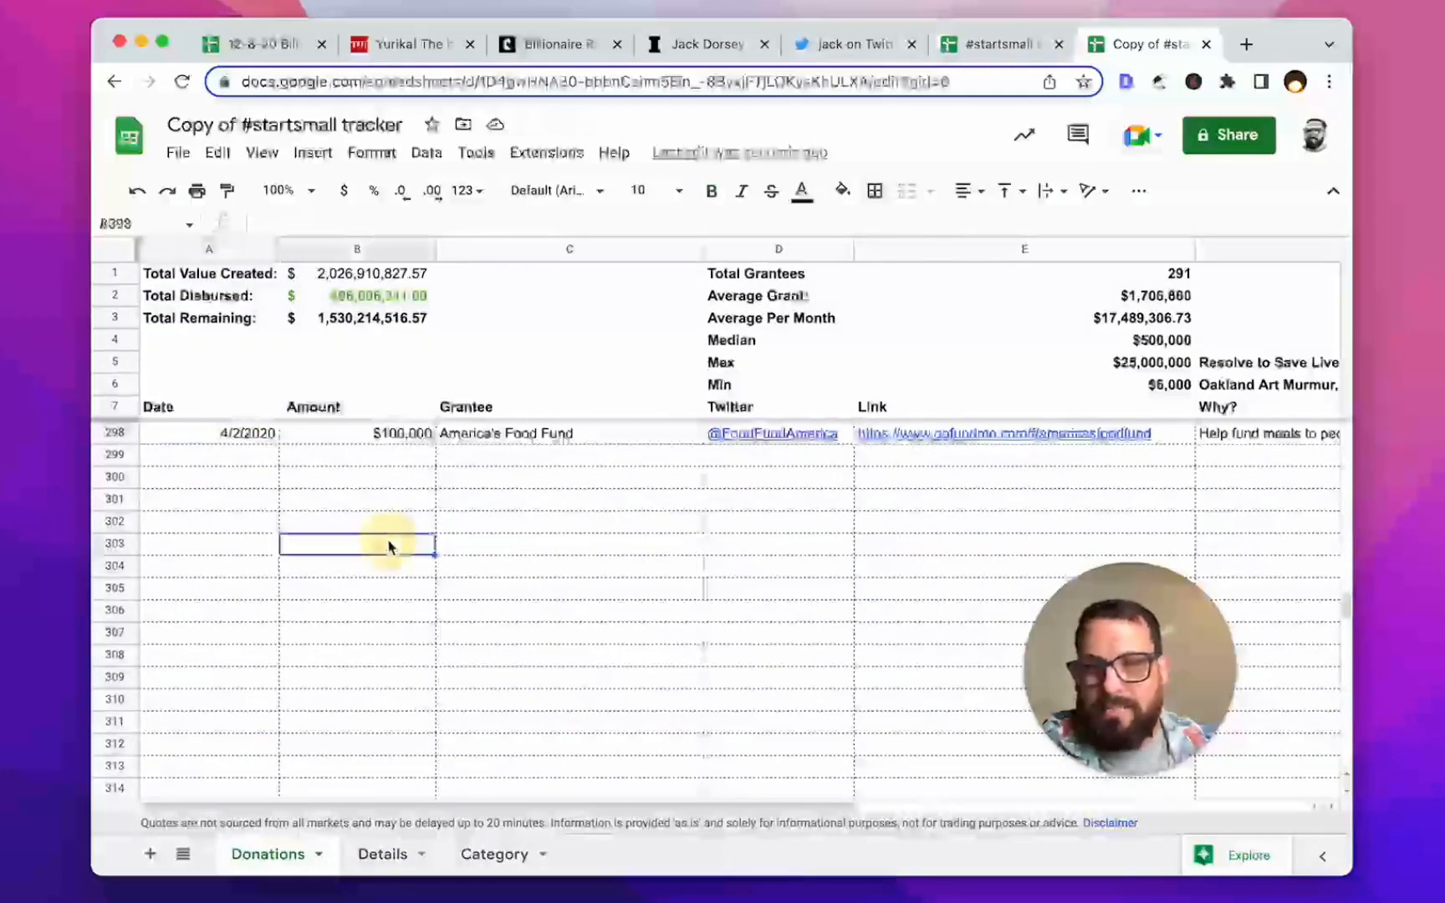
pyautogui.scroll(-3, 113, 607)
pyautogui.click(115, 607)
pyautogui.press('super+shift+Down')
pyautogui.rightClick(115, 595)
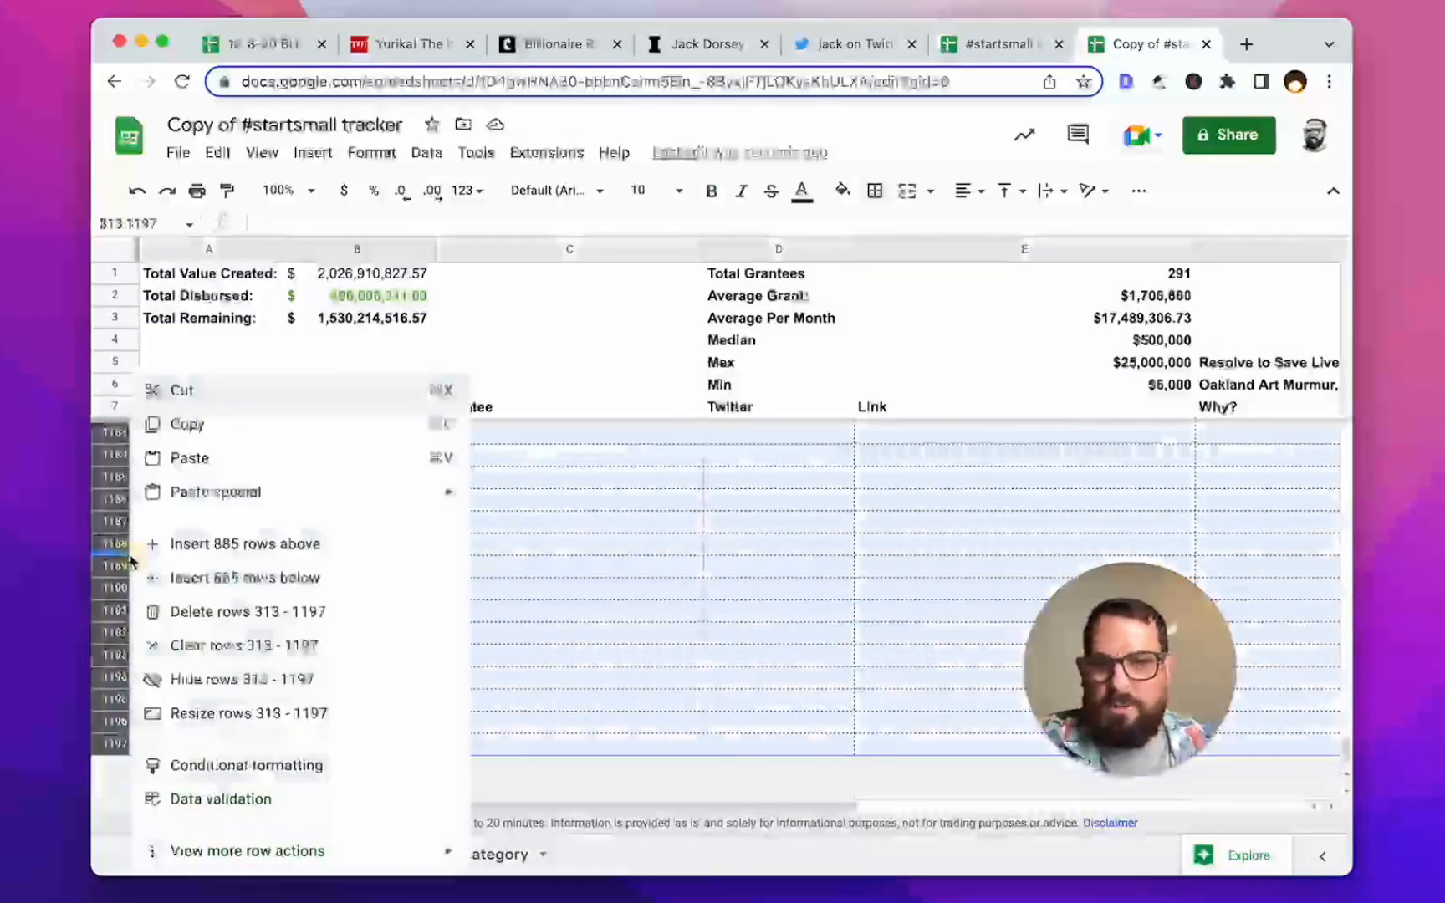
pyautogui.click(262, 612)
pyautogui.click(327, 522)
# Step: Examine the trimmed sheet around its last donation row and across the summary columns
pyautogui.press('super+Up')
pyautogui.press('super+Up')
pyautogui.press('super+Up')
pyautogui.press('super+Up')
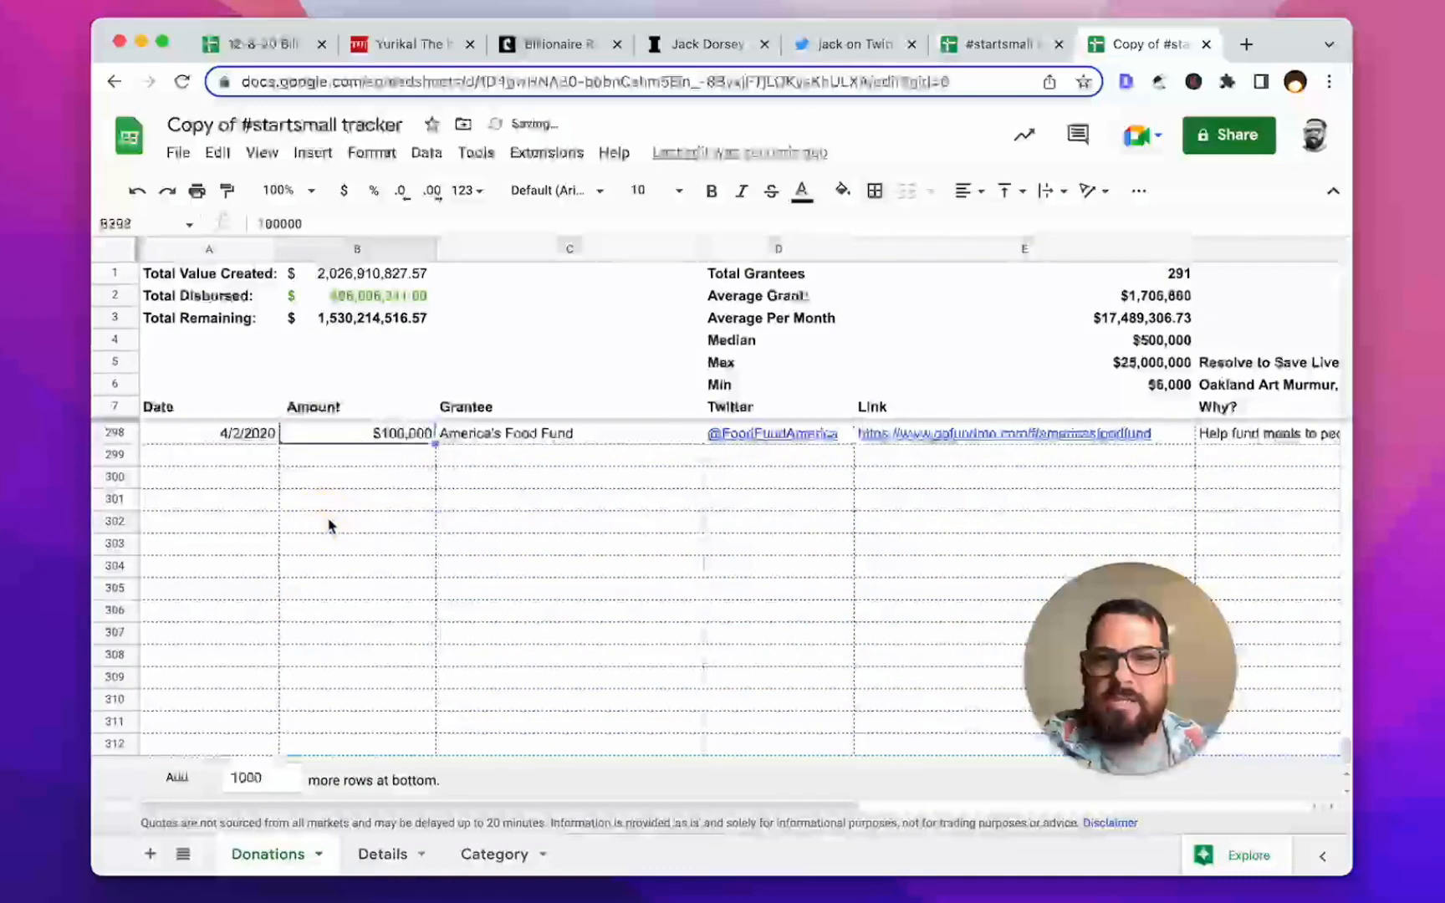
pyautogui.press('super+Down')
pyautogui.press('Down')
pyautogui.press('Down')
pyautogui.press('Down')
pyautogui.press('Right')
pyautogui.press('Right')
pyautogui.press('Right')
pyautogui.press('Right')
pyautogui.press('Right')
pyautogui.press('Right')
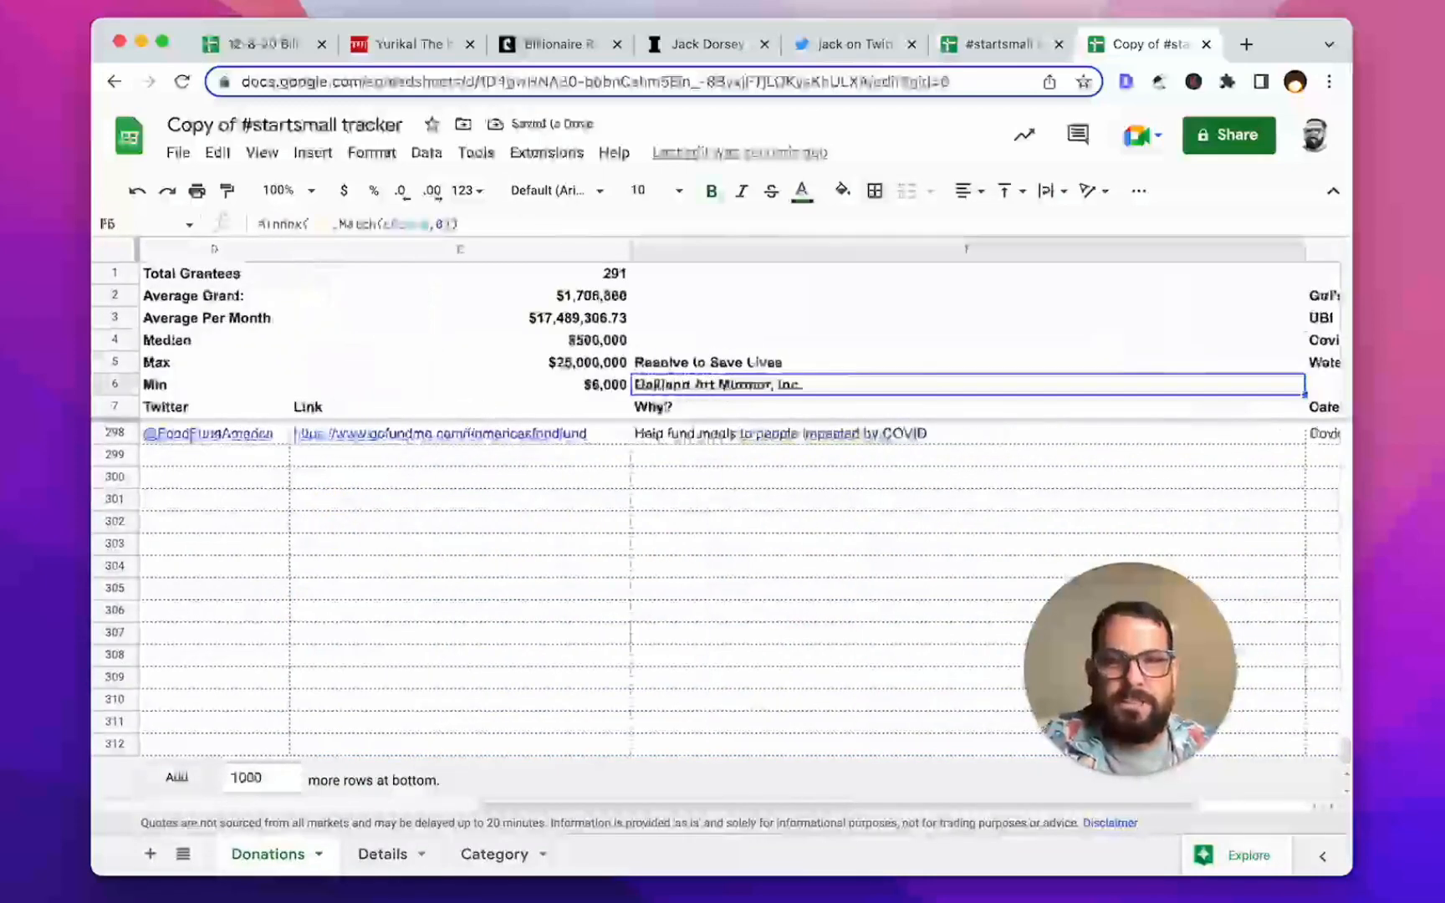
pyautogui.press('Home')
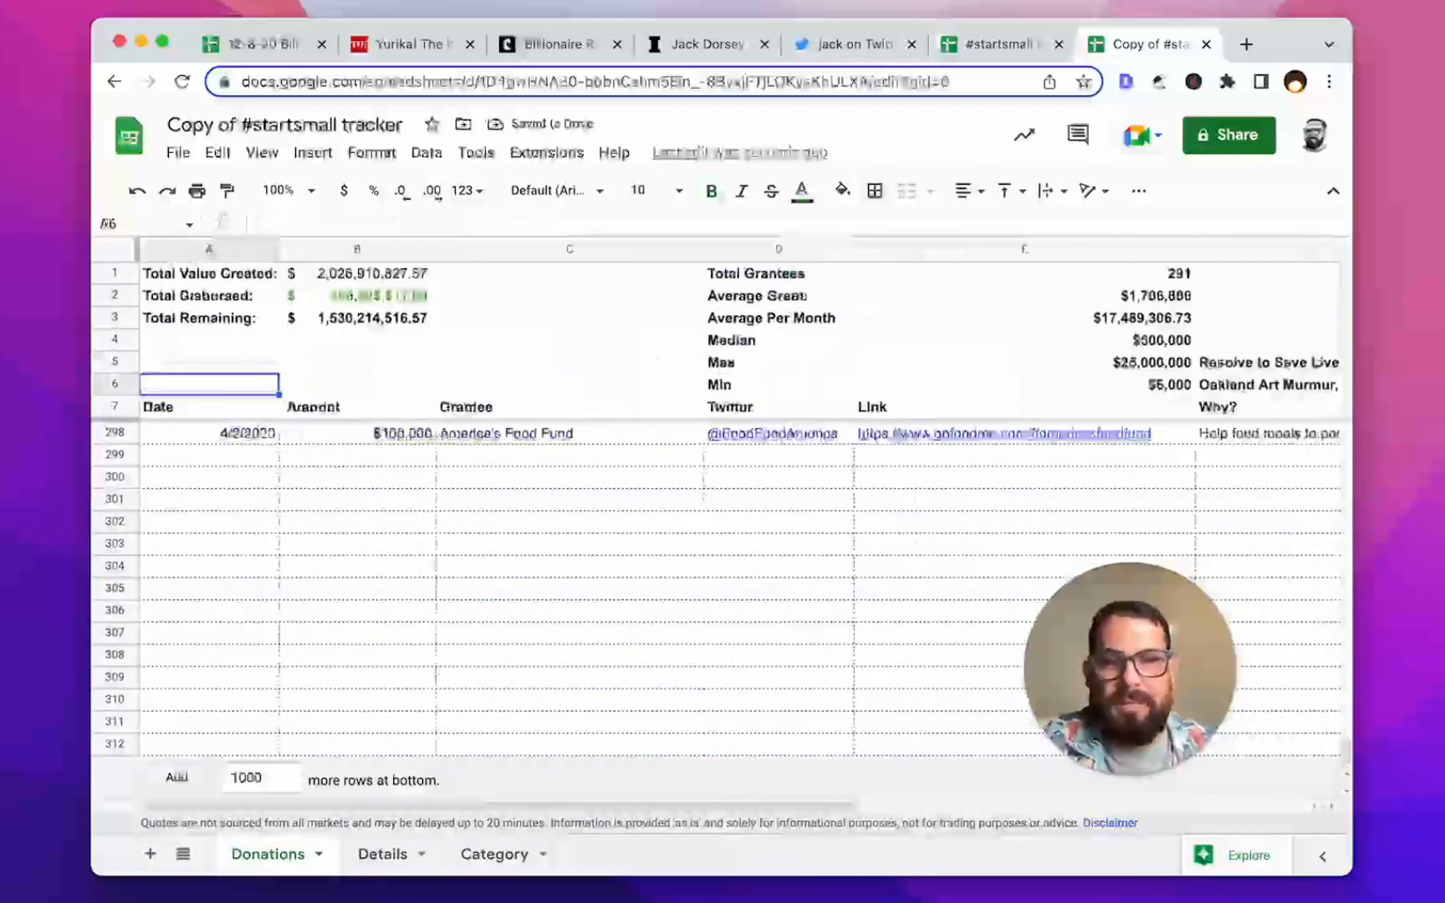
pyautogui.press('Up')
pyautogui.press('Up')
pyautogui.press('Up')
pyautogui.press('Up')
pyautogui.press('Up')
# Step: Set the font of the total amounts in B1:B3 to Consolas
pyautogui.click(243, 297)
pyautogui.click(365, 318)
pyautogui.click(378, 299)
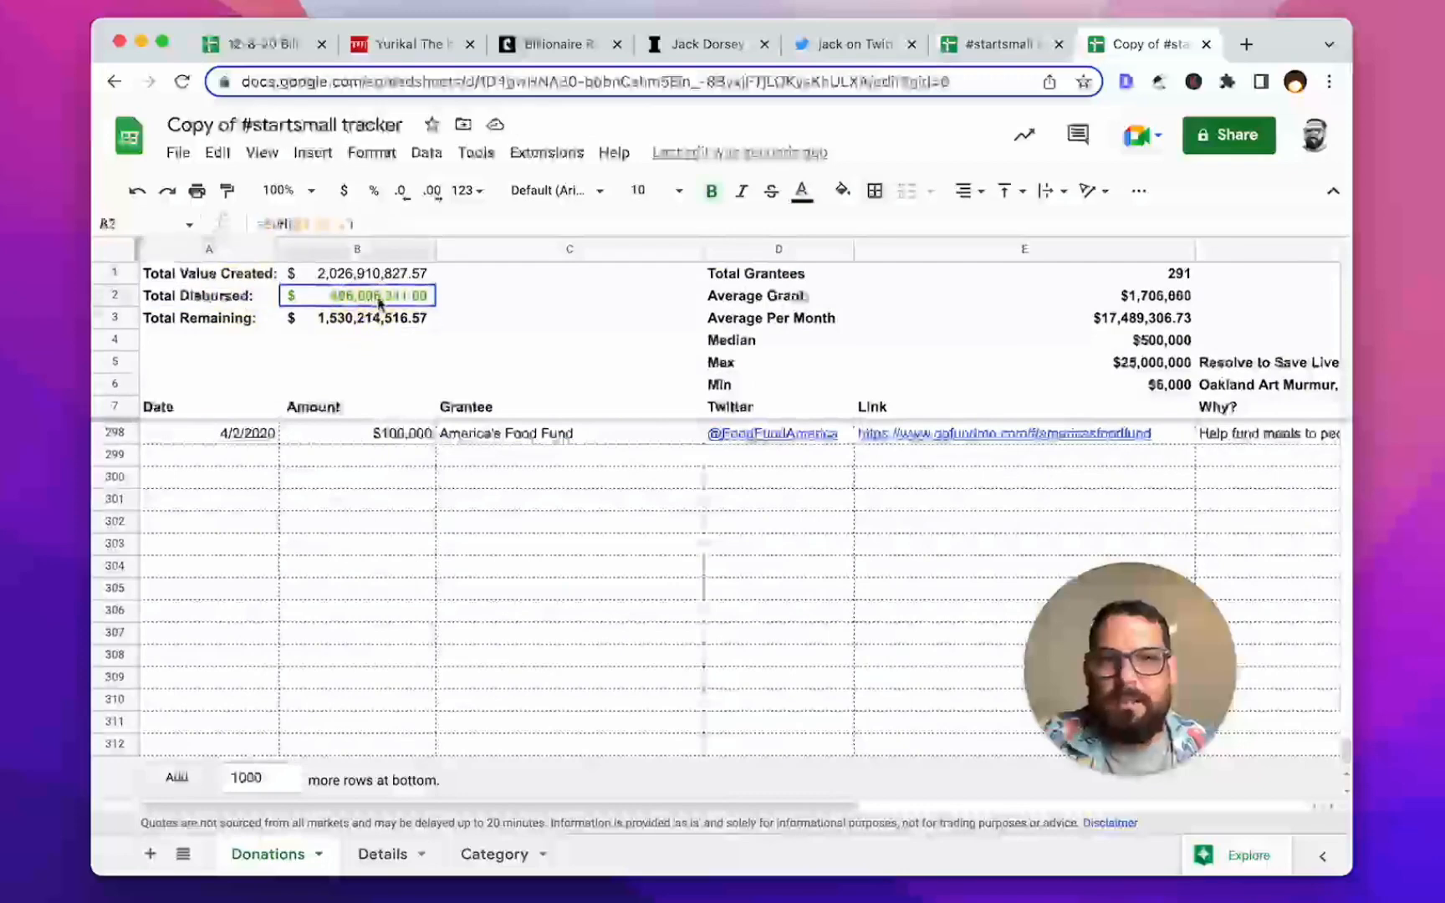
pyautogui.moveTo(364, 276); pyautogui.dragTo(364, 320)
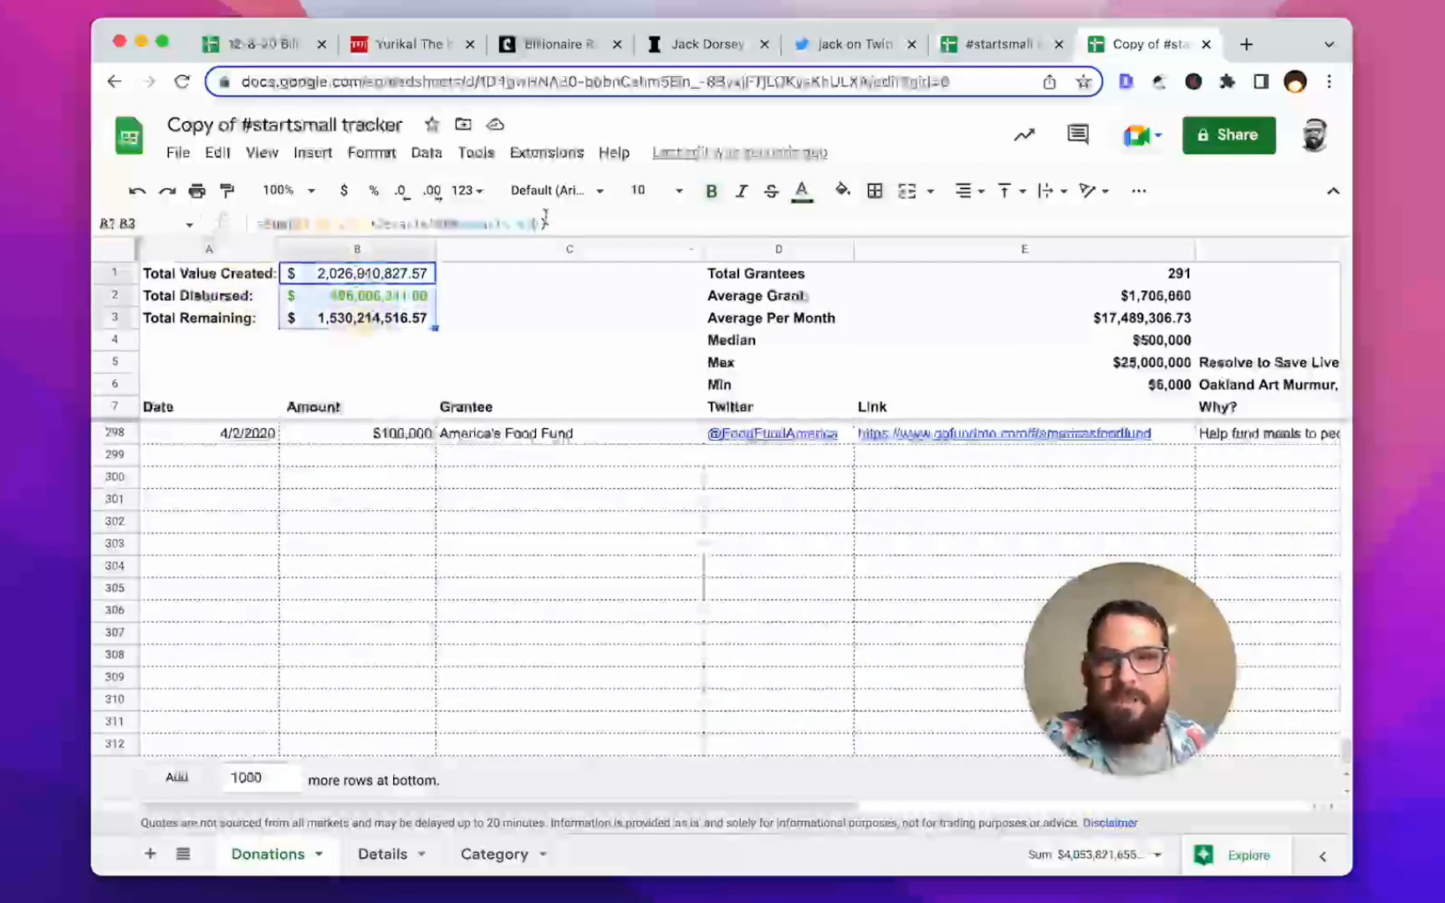
pyautogui.click(579, 193)
pyautogui.scroll(-3, 620, 709)
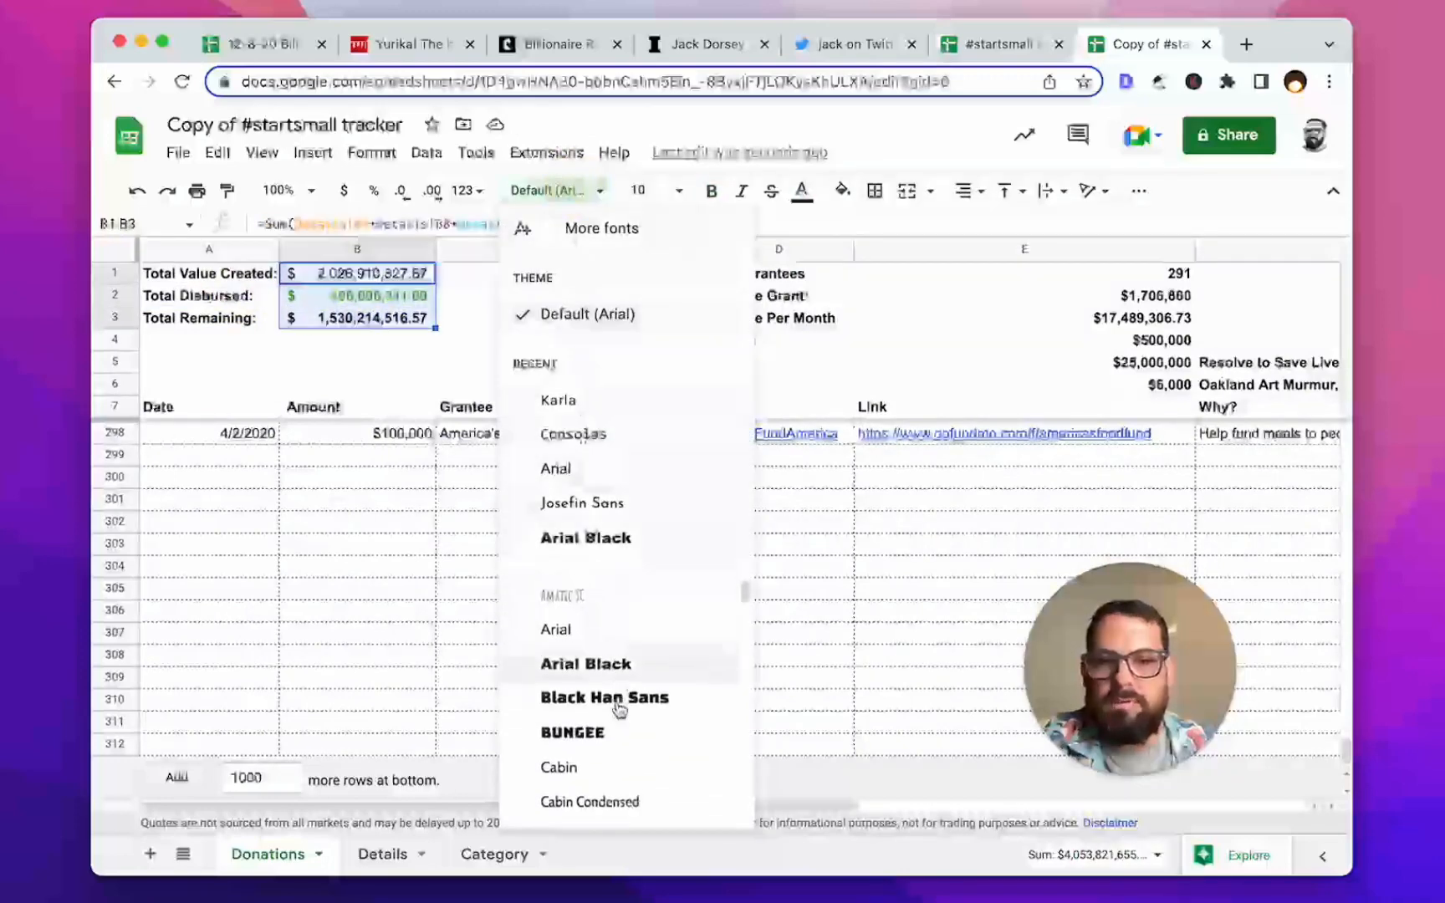
pyautogui.click(573, 434)
# Step: Set the font of all of column A to Karla
pyautogui.click(187, 253)
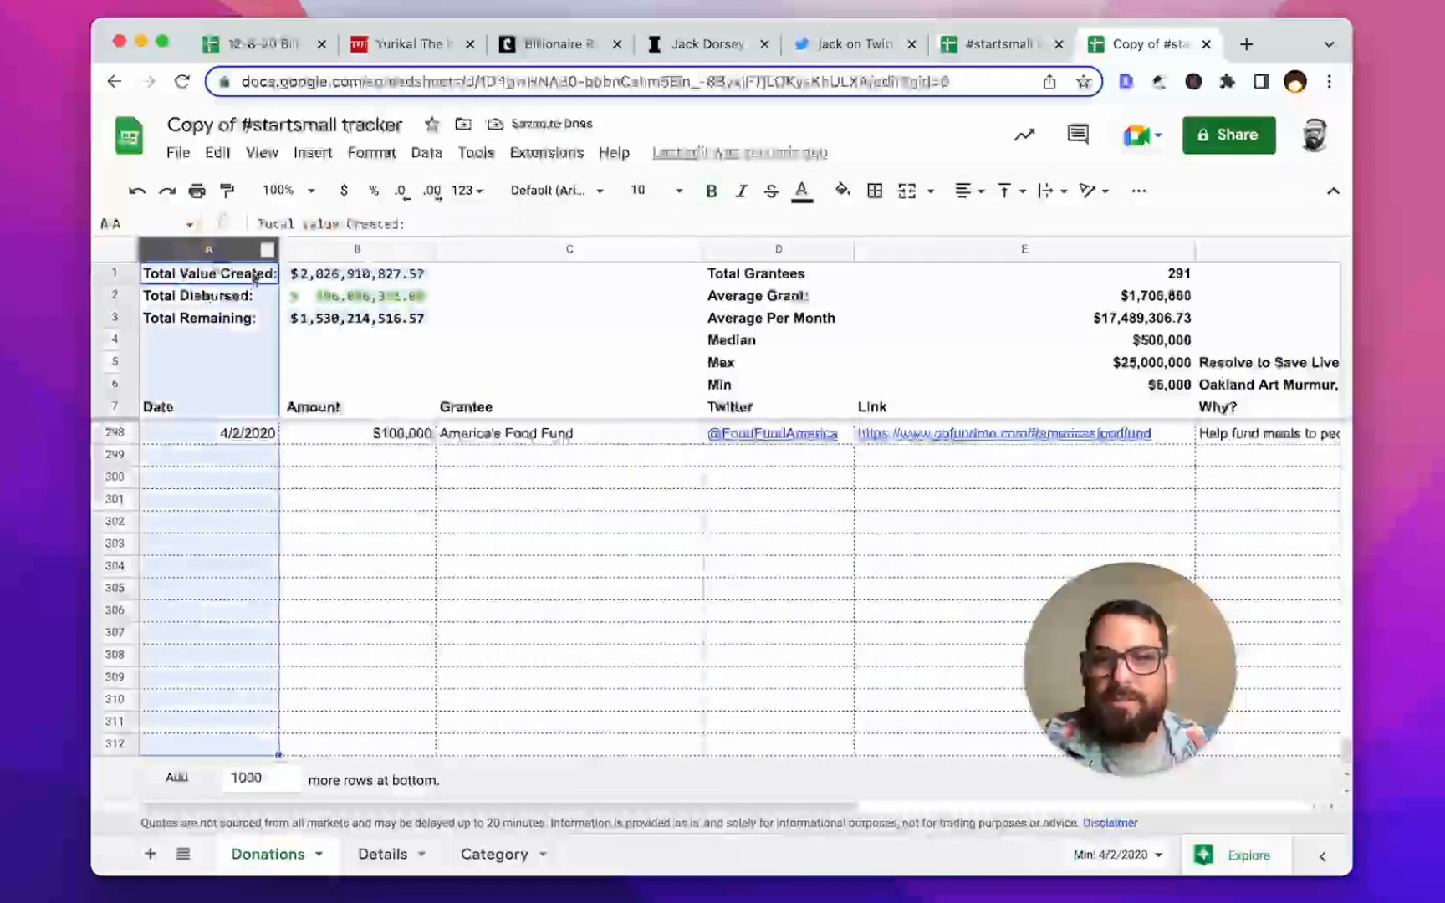
pyautogui.scroll(10, 261, 294)
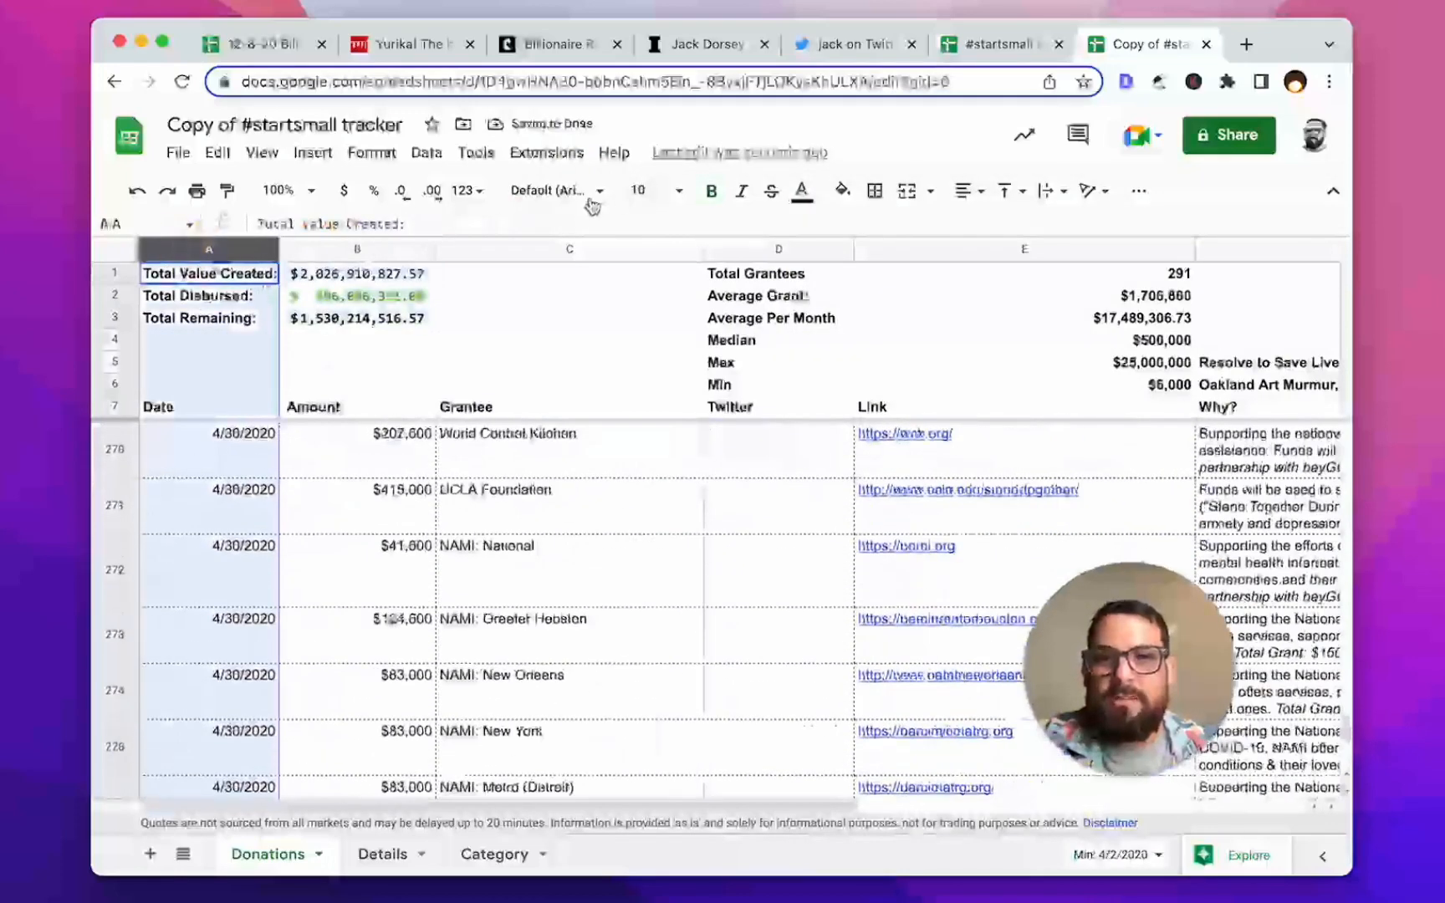
pyautogui.click(591, 201)
# Step: Set the font of the summary statistics in E1:E6 to Consolas
pyautogui.moveTo(929, 275); pyautogui.dragTo(935, 383)
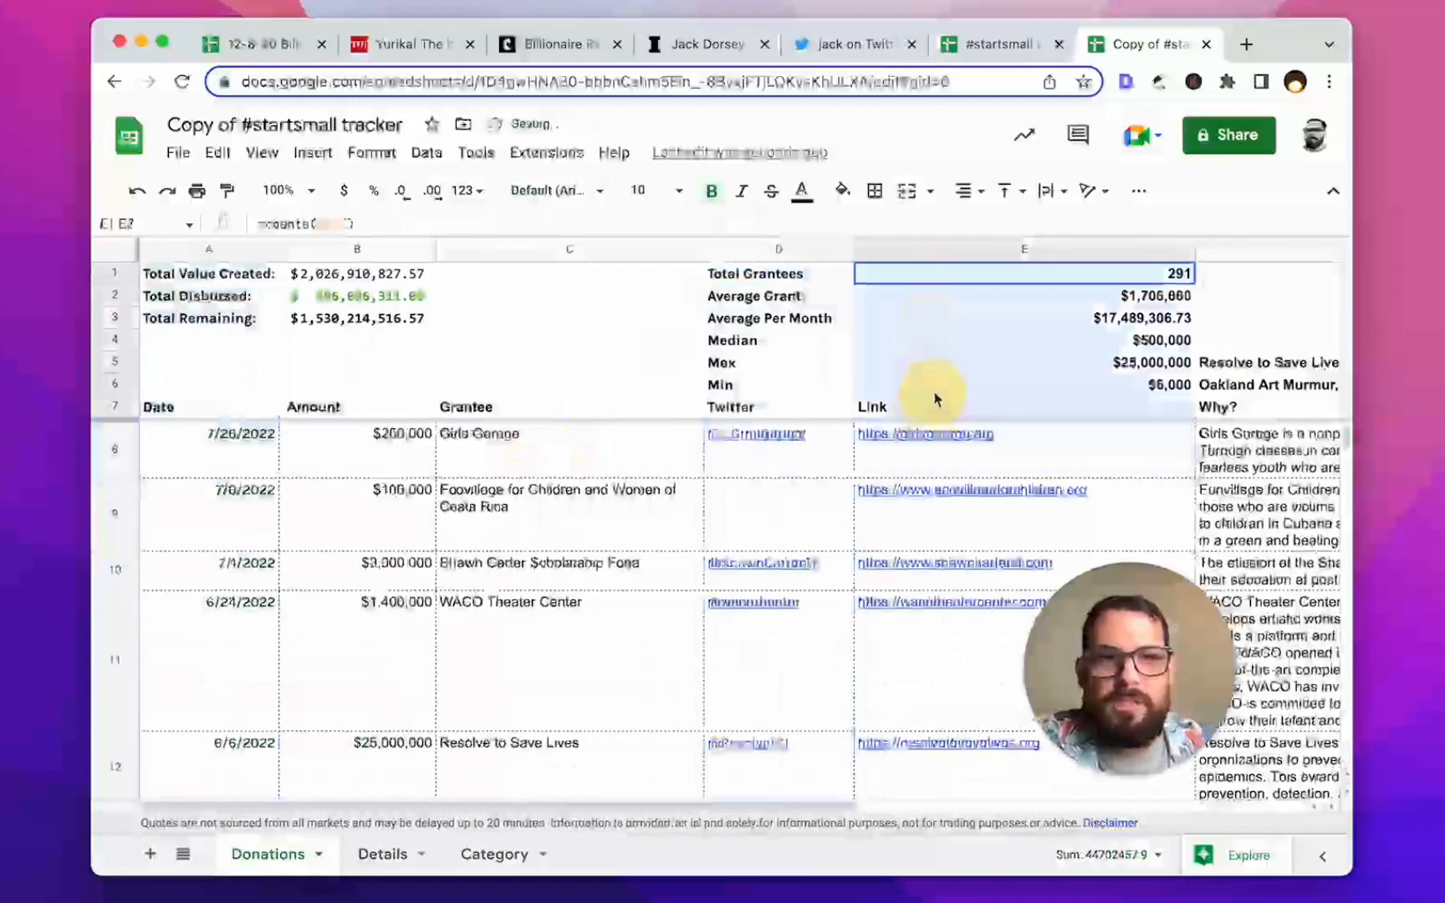
pyautogui.click(577, 191)
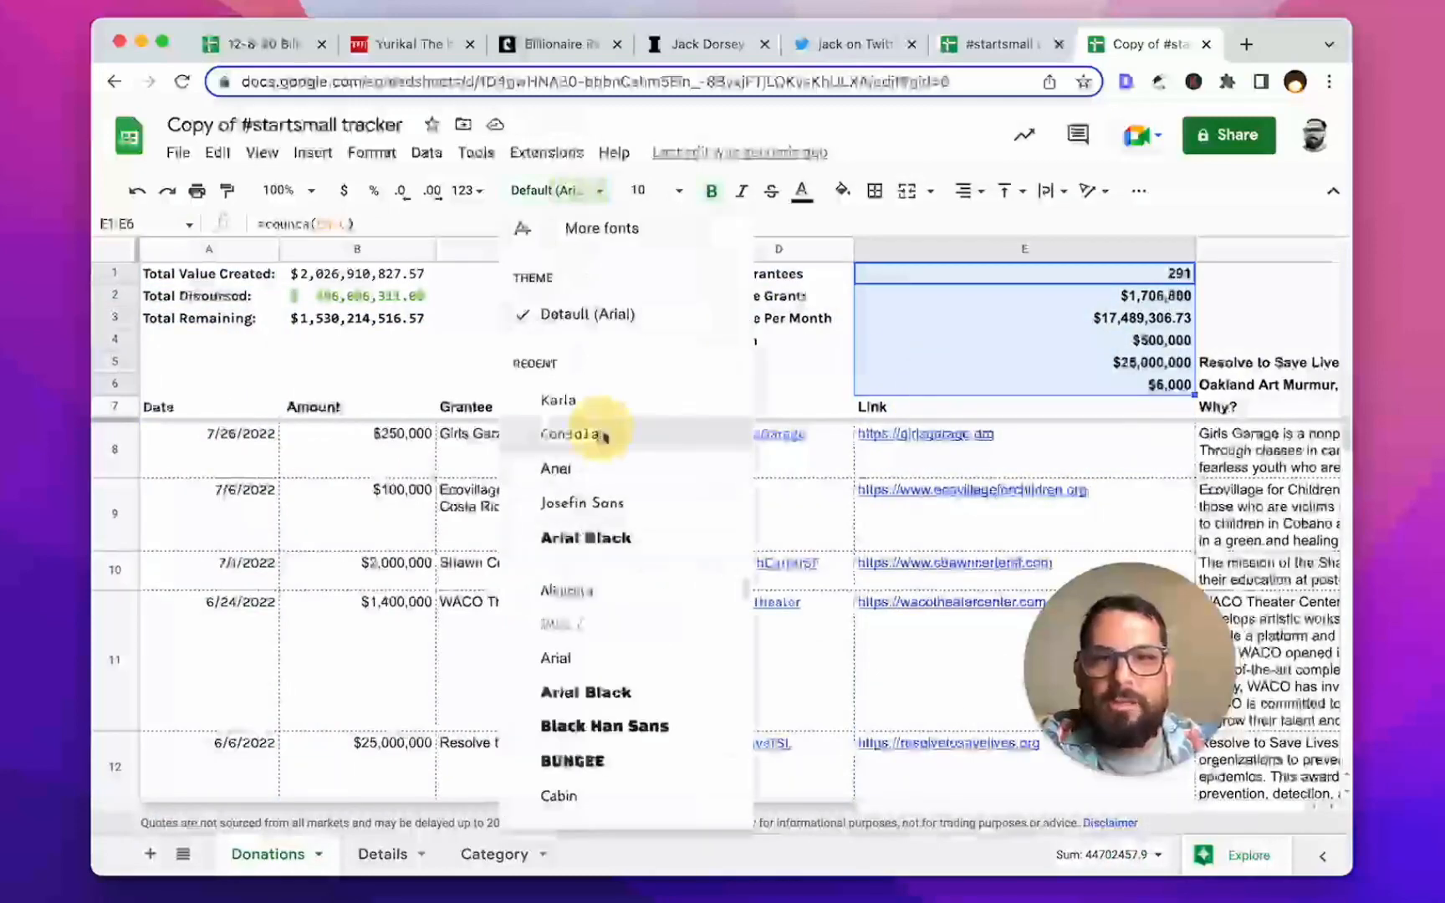
pyautogui.click(602, 434)
# Step: Format the header row 7 in Karla at font size 12
pyautogui.click(114, 406)
pyautogui.click(544, 192)
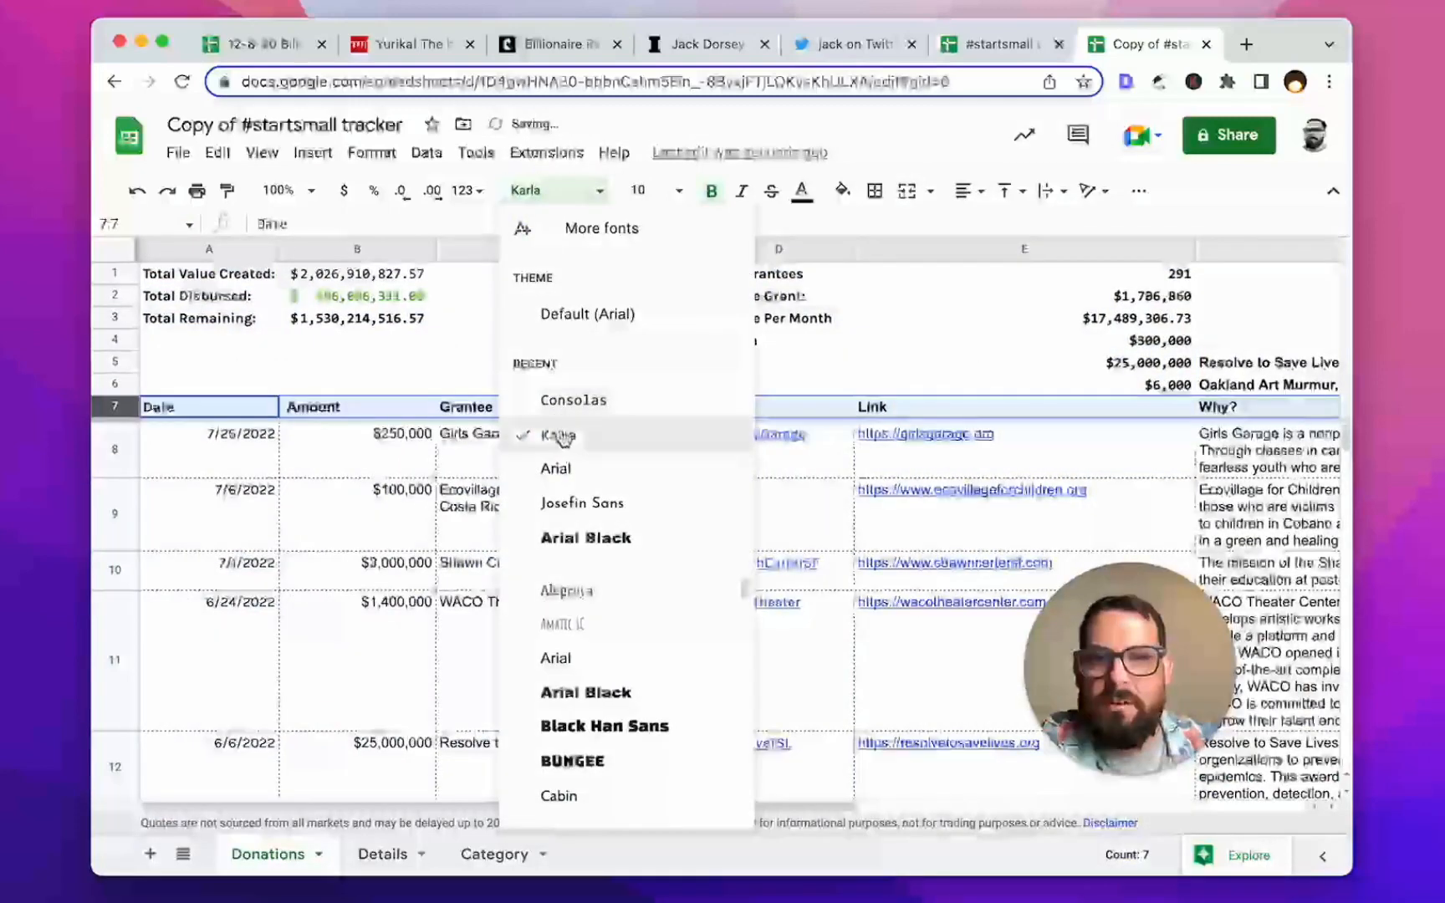
pyautogui.click(559, 435)
pyautogui.click(657, 191)
pyautogui.click(645, 403)
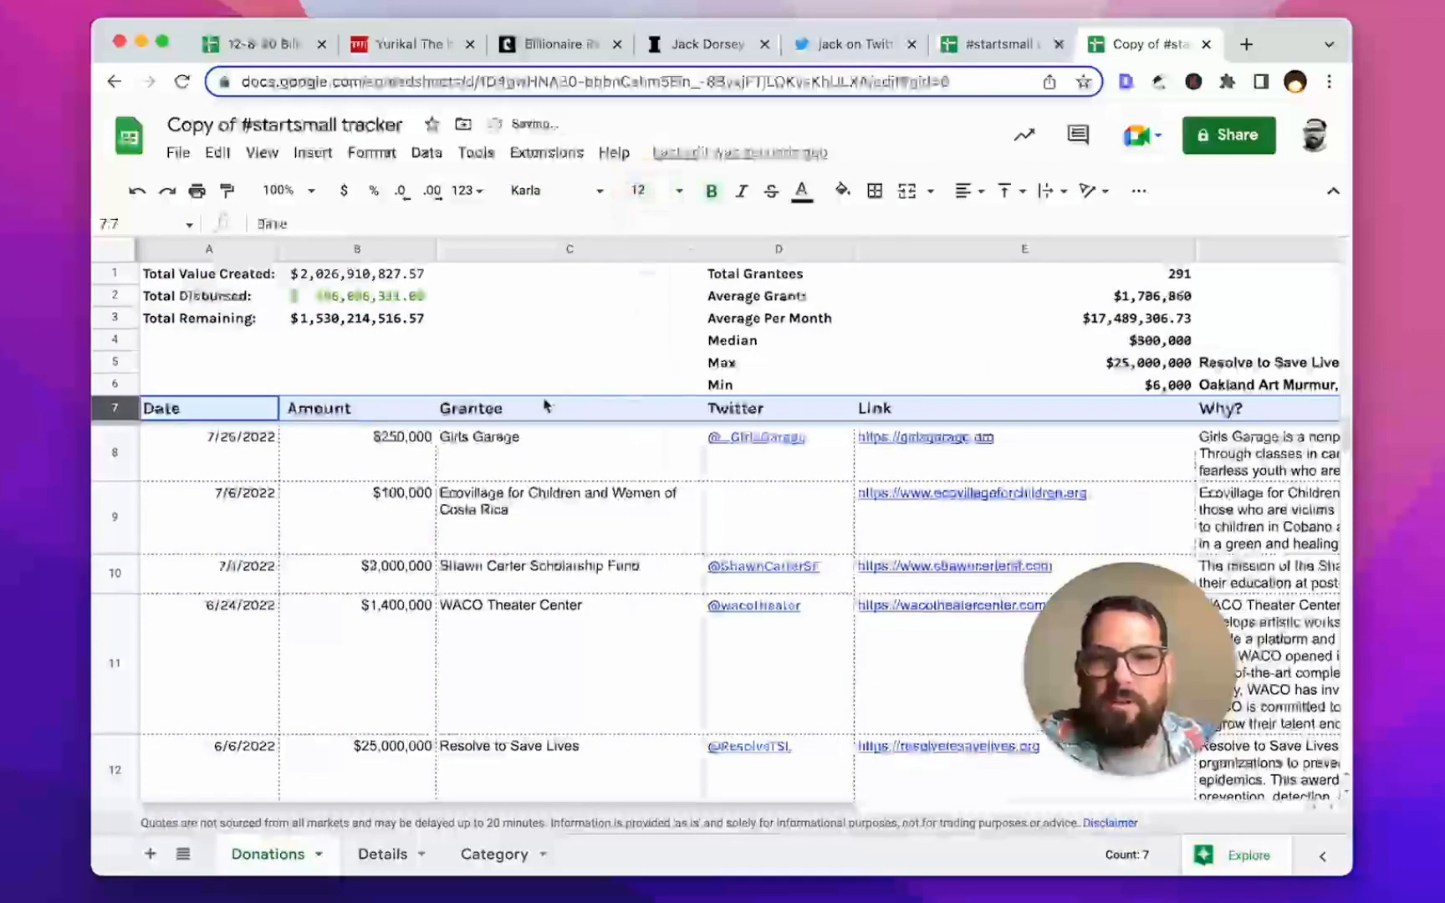
# Step: Review the donation rows down to the end of the data in column A
pyautogui.click(500, 413)
pyautogui.press('Left')
pyautogui.press('Left')
pyautogui.press('super+Down')
pyautogui.press('Down')
pyautogui.press('Down')
pyautogui.press('Down')
pyautogui.press('Down')
pyautogui.press('Down')
pyautogui.press('Down')
pyautogui.press('Down')
pyautogui.press('Down')
pyautogui.press('Down')
# Step: Apply a custom dark hex text color to the entire Donations sheet
pyautogui.click(112, 252)
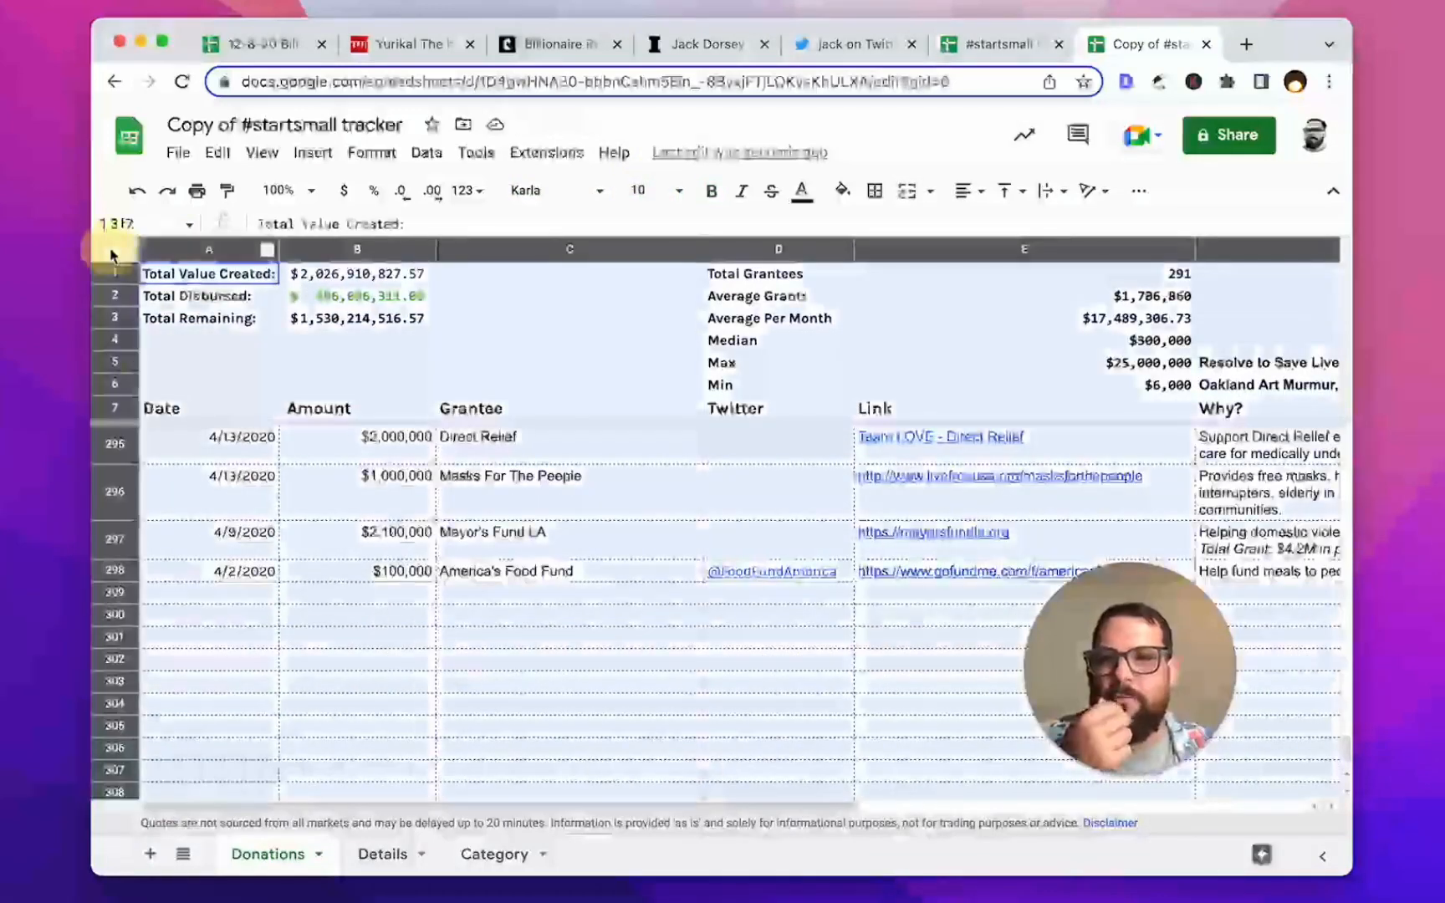
pyautogui.click(801, 191)
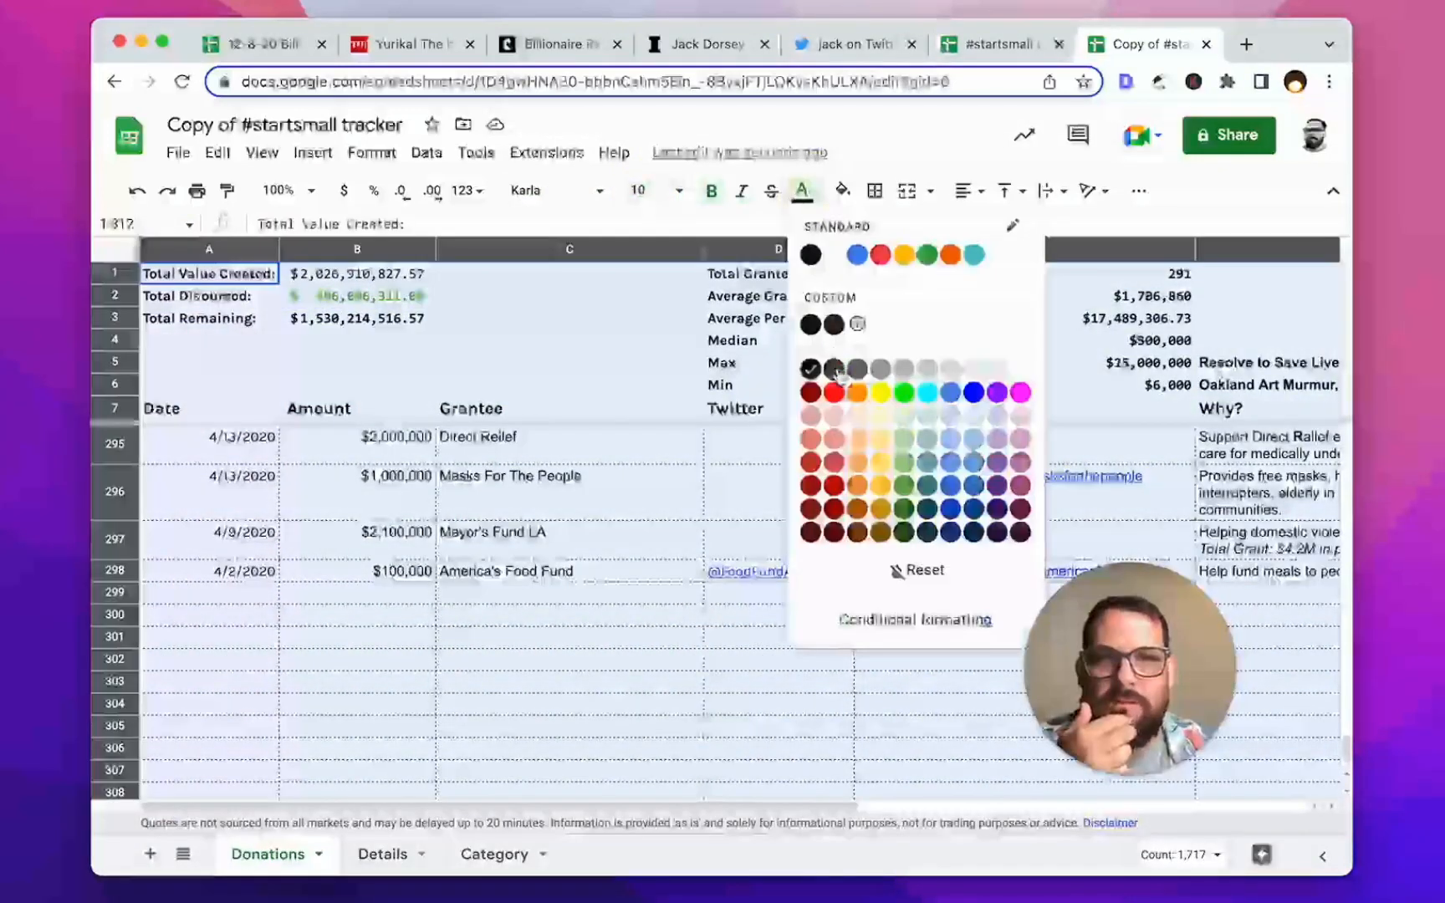
pyautogui.click(857, 323)
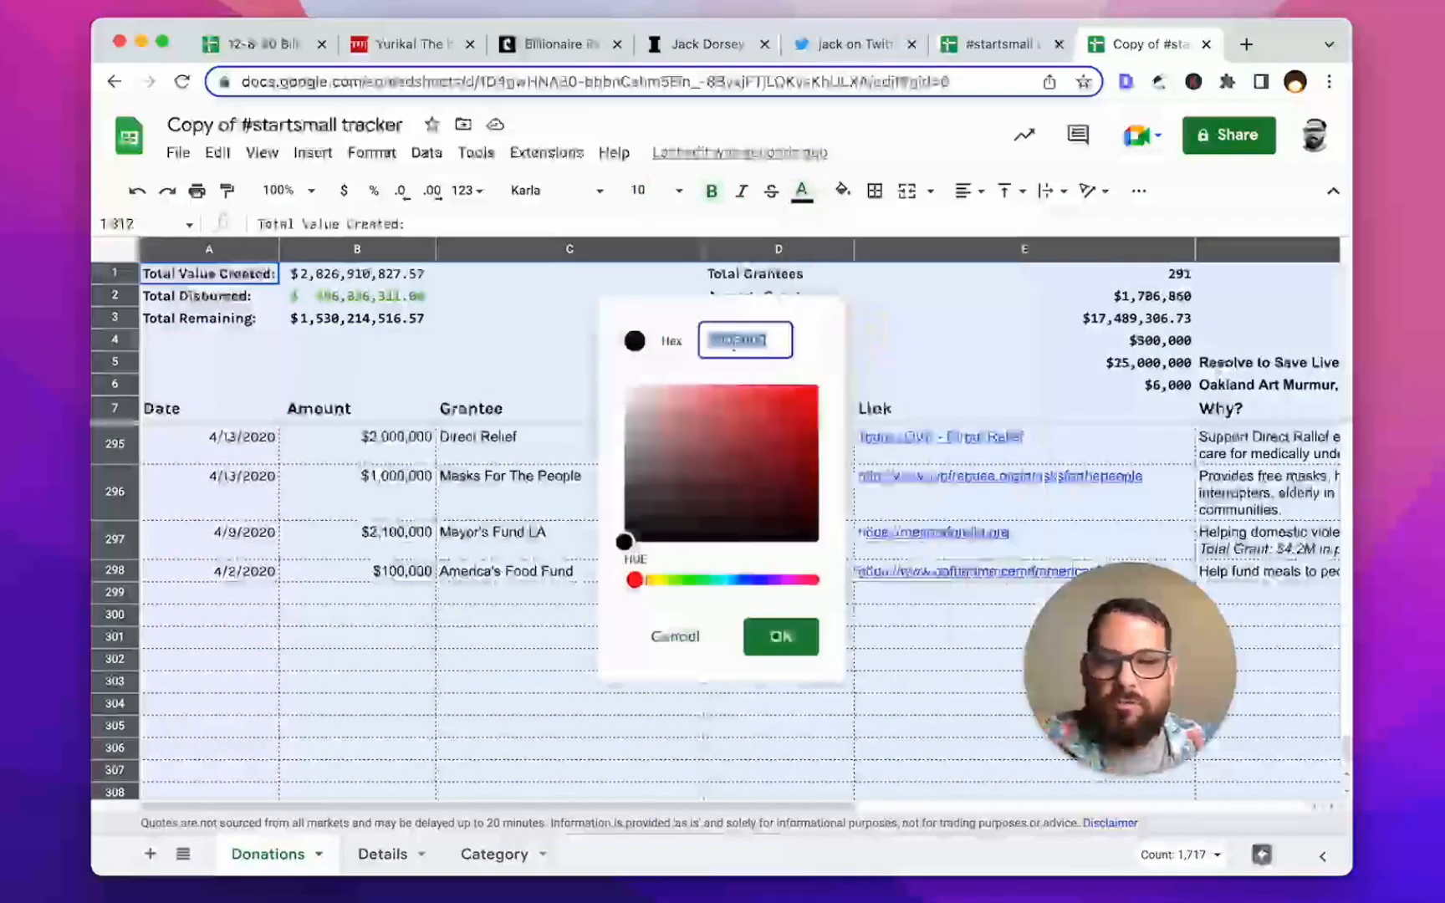
pyautogui.write('888')
pyautogui.press('Return')
# Step: Recolor the Total Disbursed amount in B2 with a green text color
pyautogui.click(370, 304)
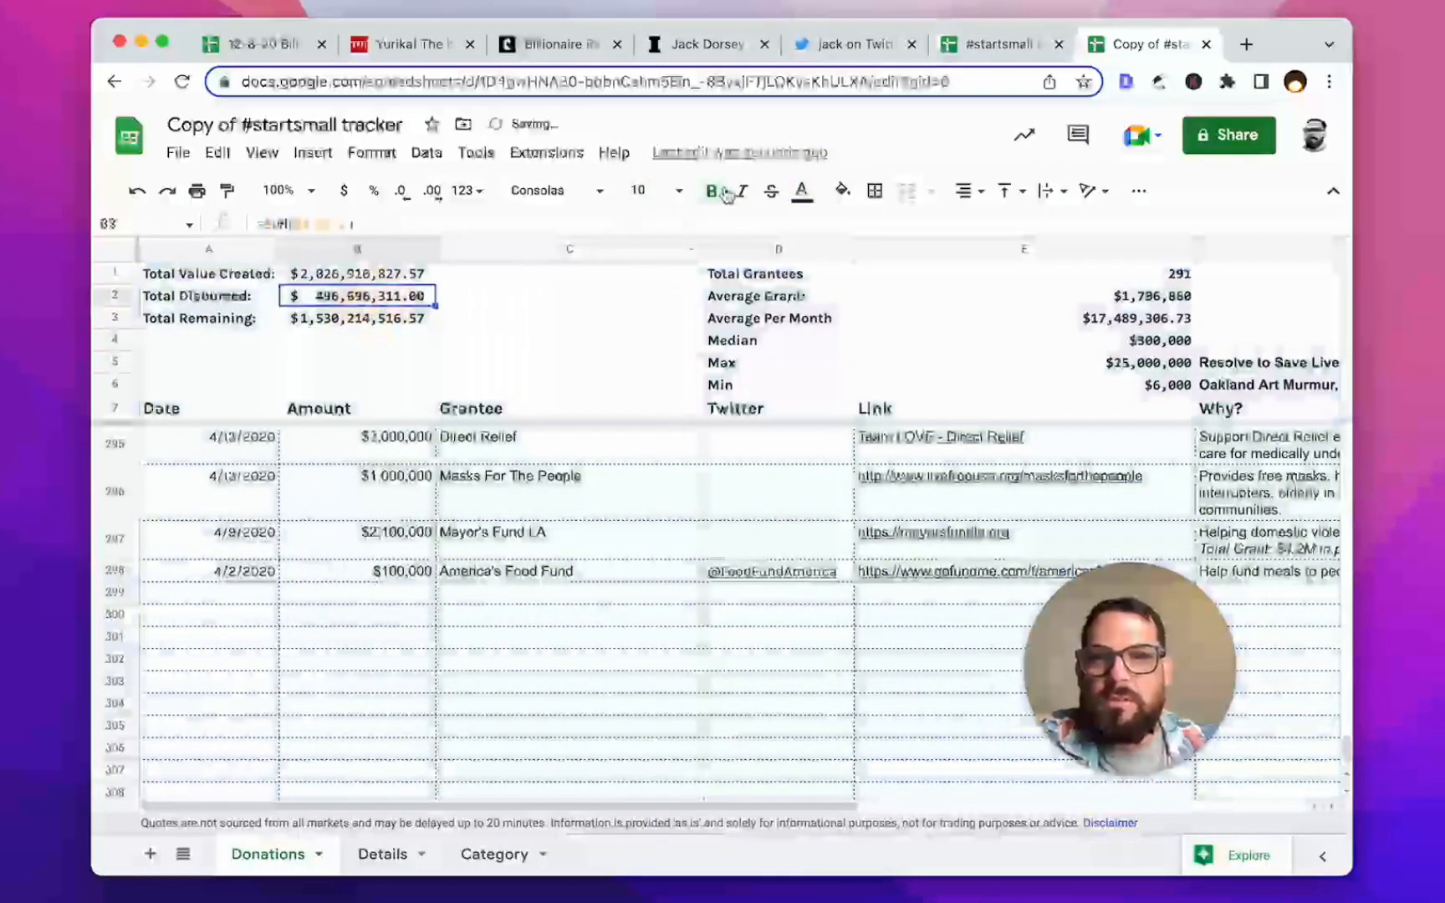
pyautogui.click(801, 191)
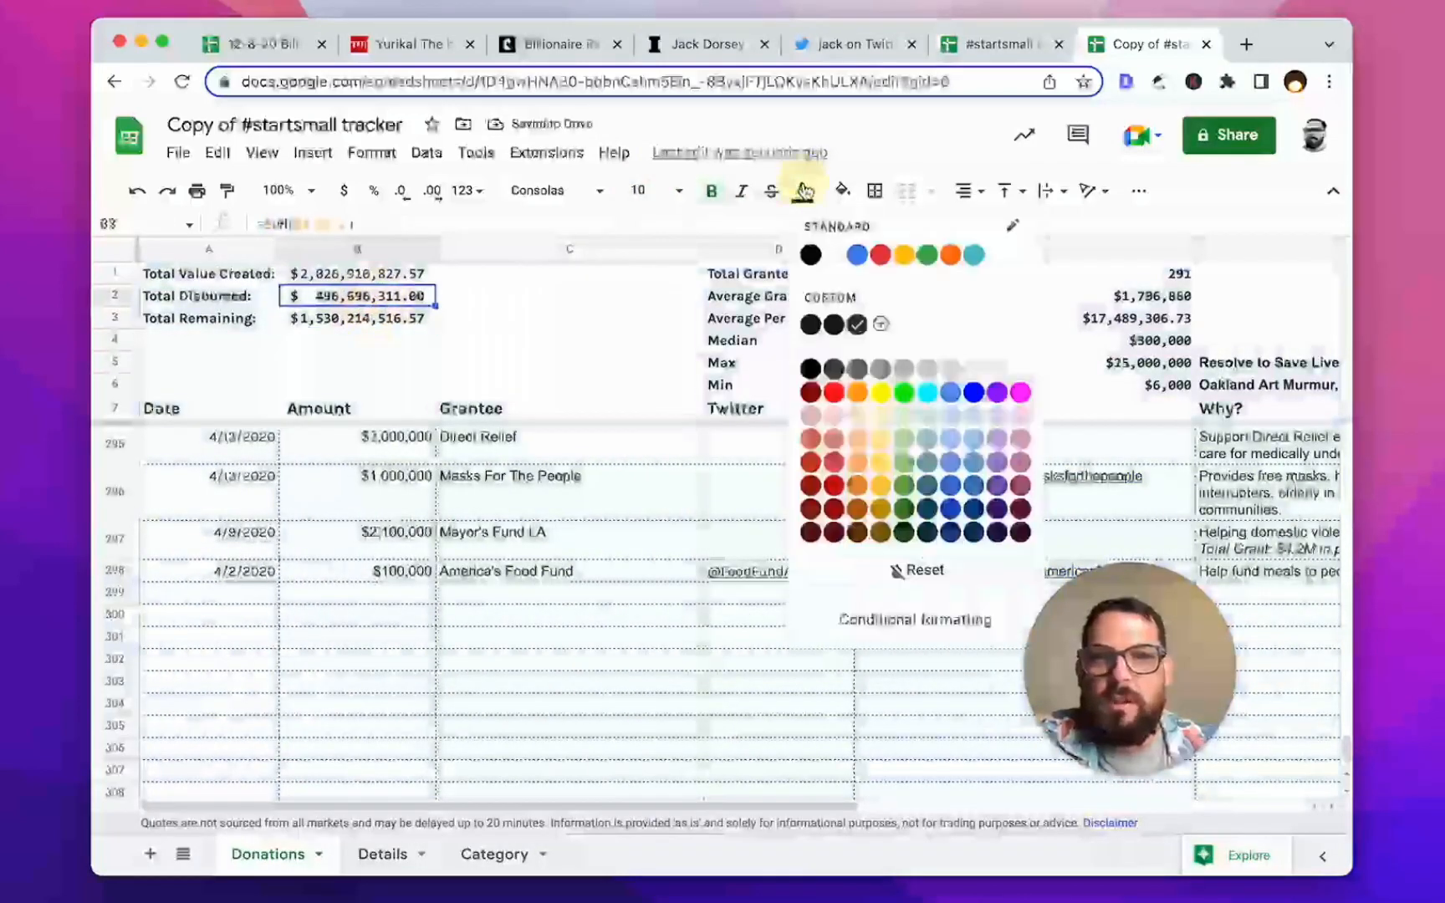
pyautogui.click(907, 488)
pyautogui.click(456, 339)
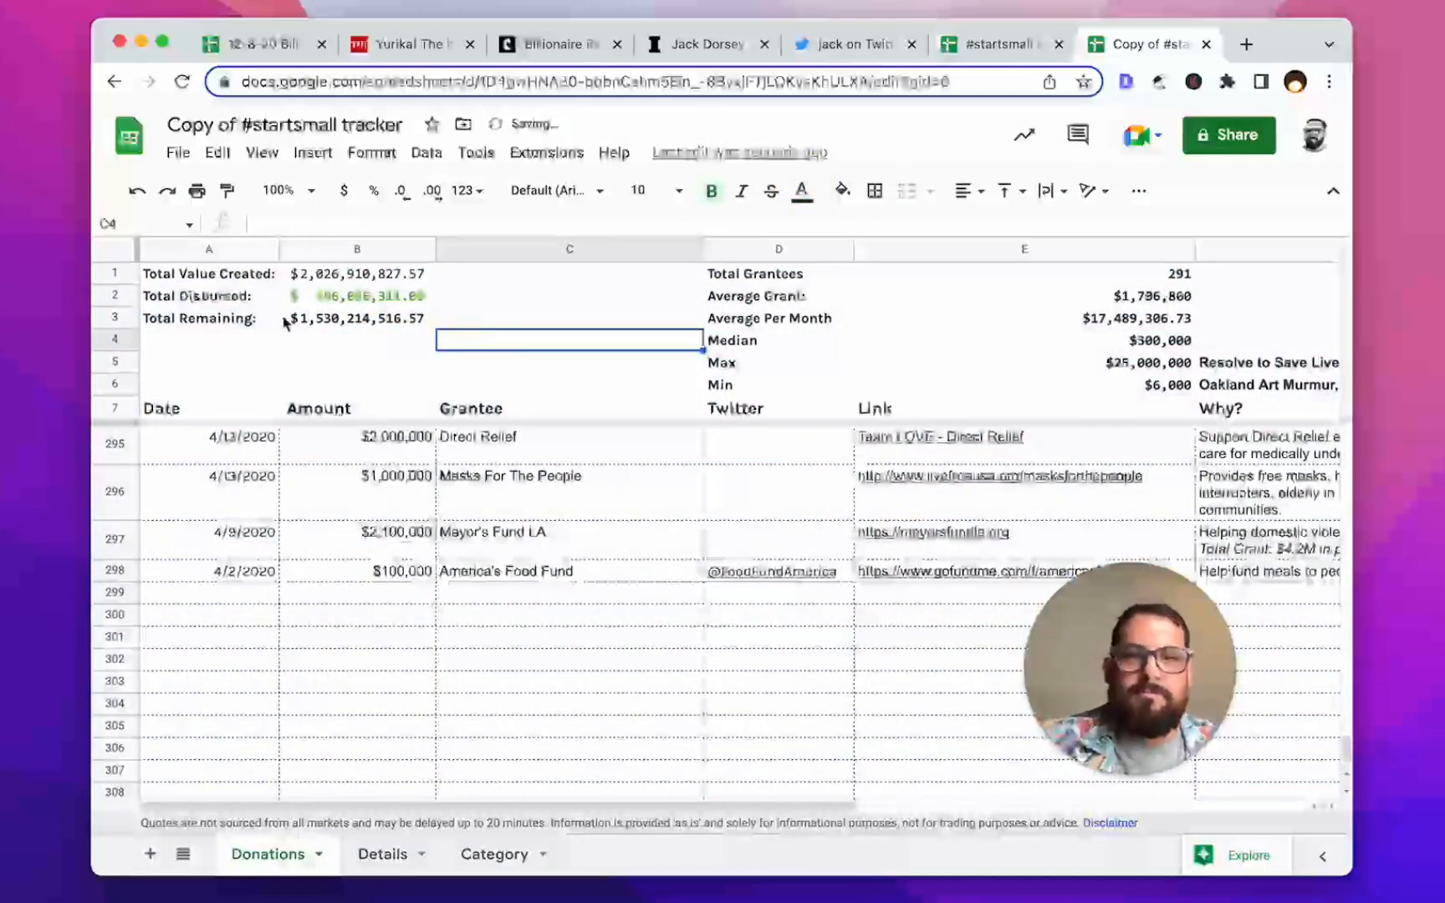
# Step: Set the Total Disbursed amount in B2 to font size 18 and widen column B to fit it
pyautogui.click(379, 299)
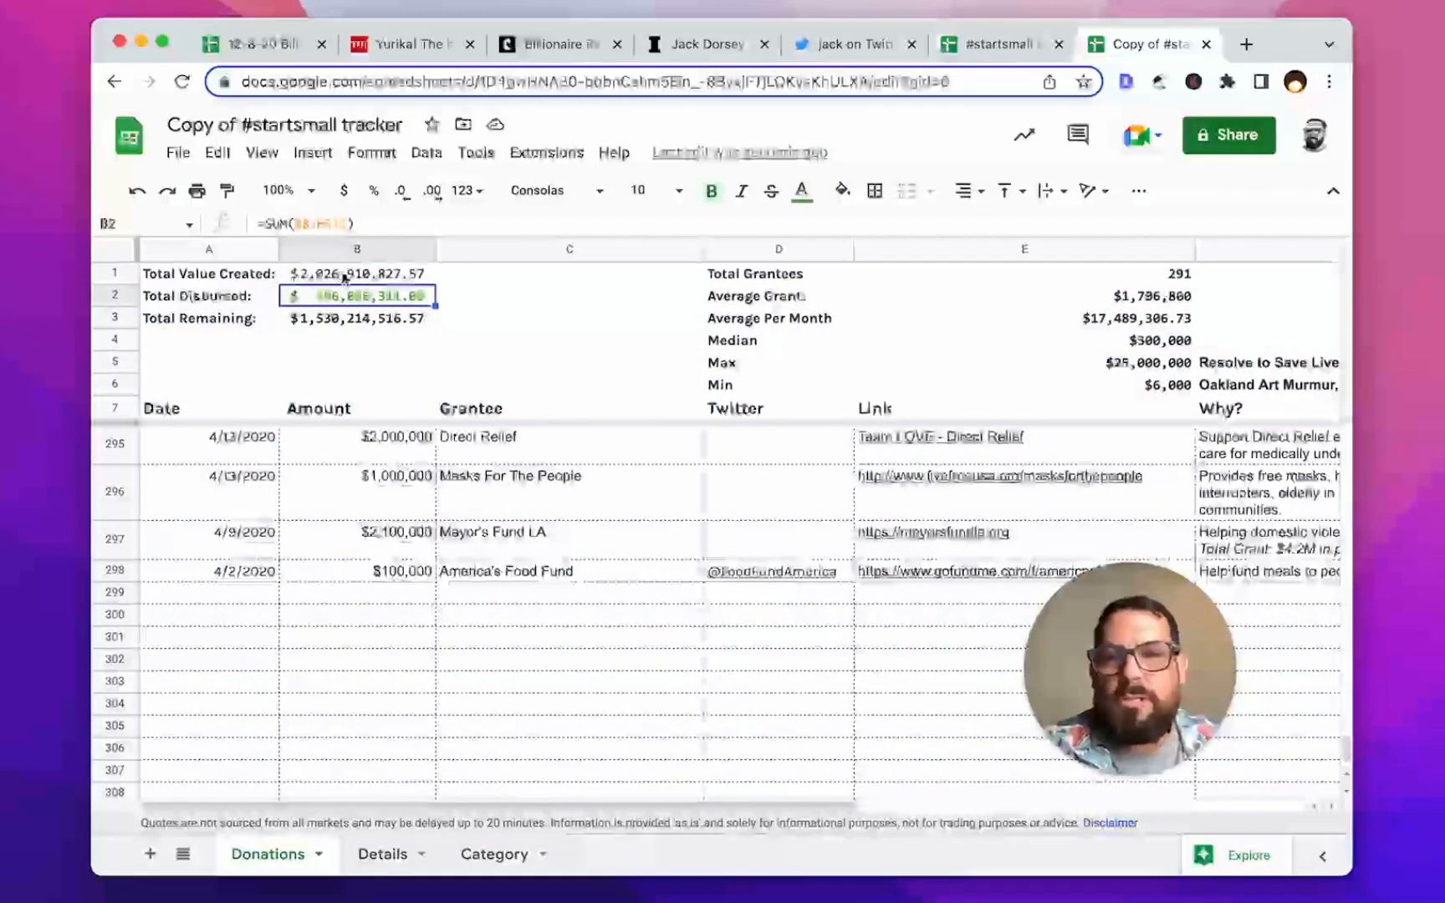
pyautogui.click(674, 192)
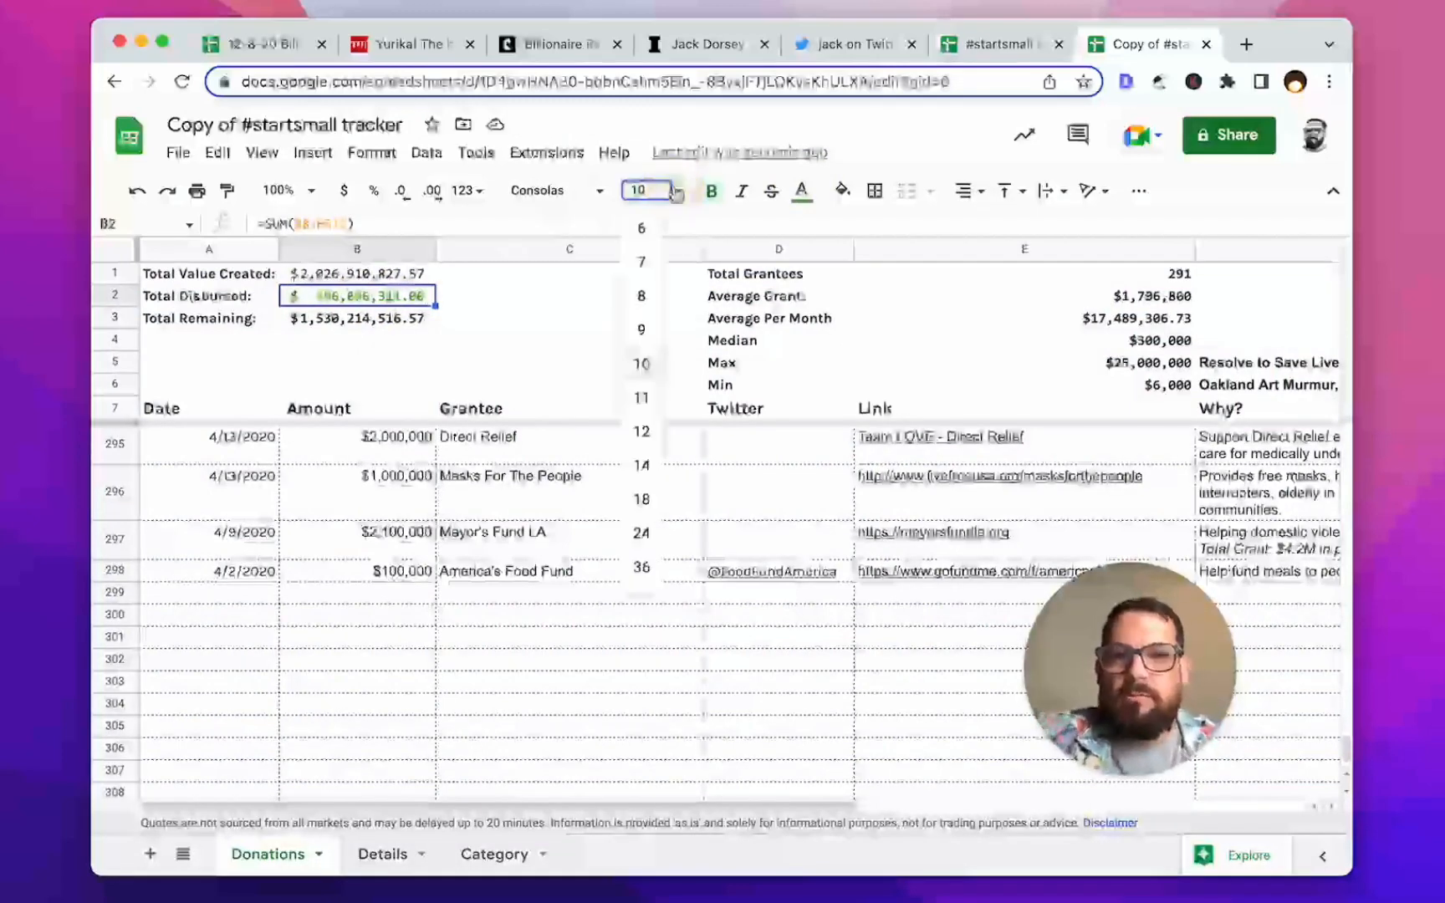
pyautogui.click(667, 511)
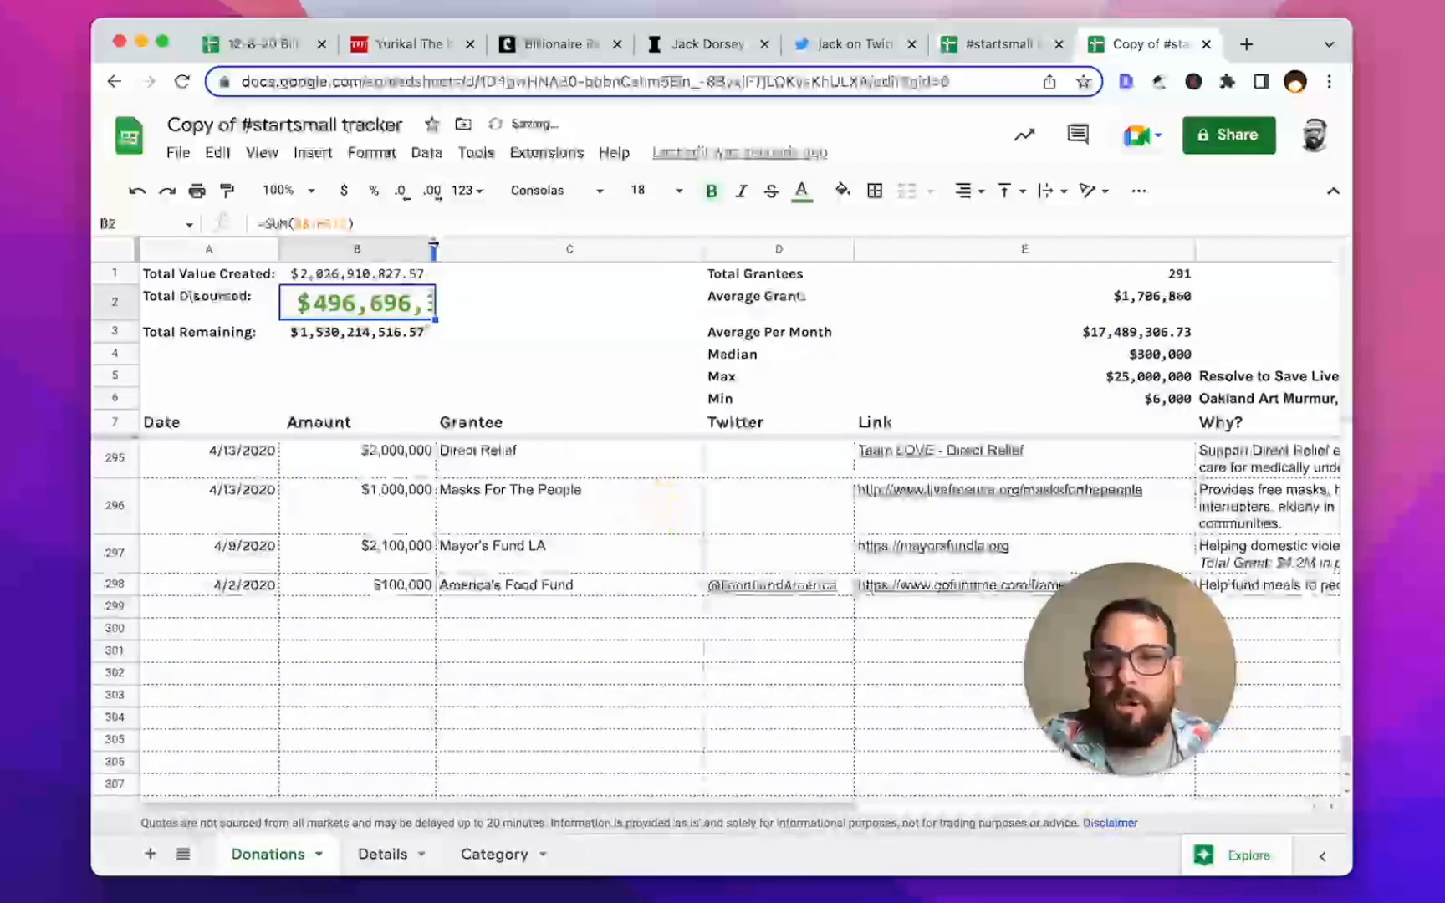
pyautogui.moveTo(433, 247); pyautogui.dragTo(533, 247)
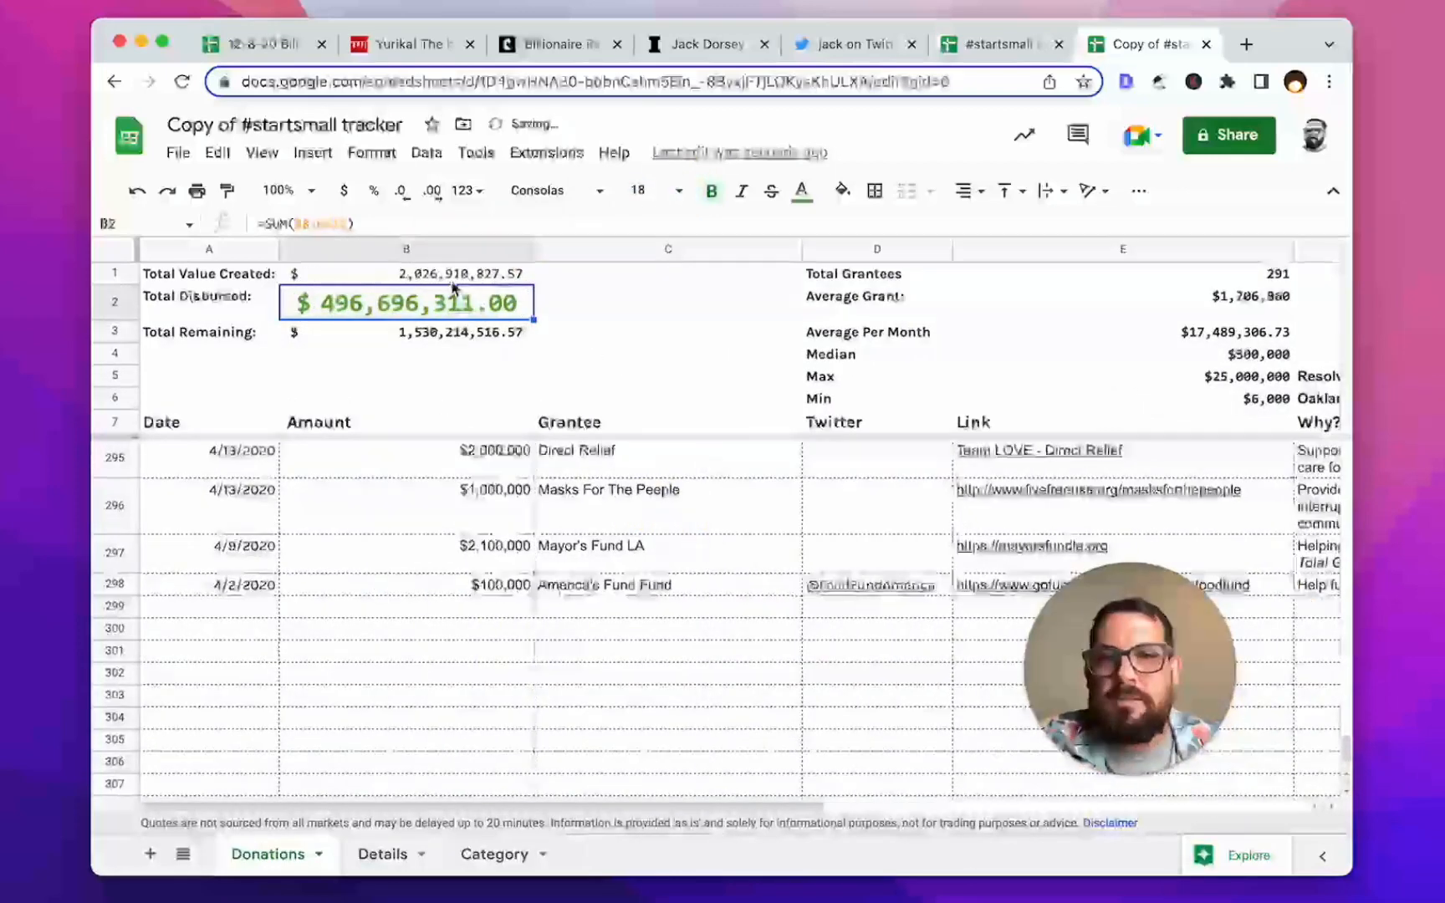
pyautogui.click(122, 303)
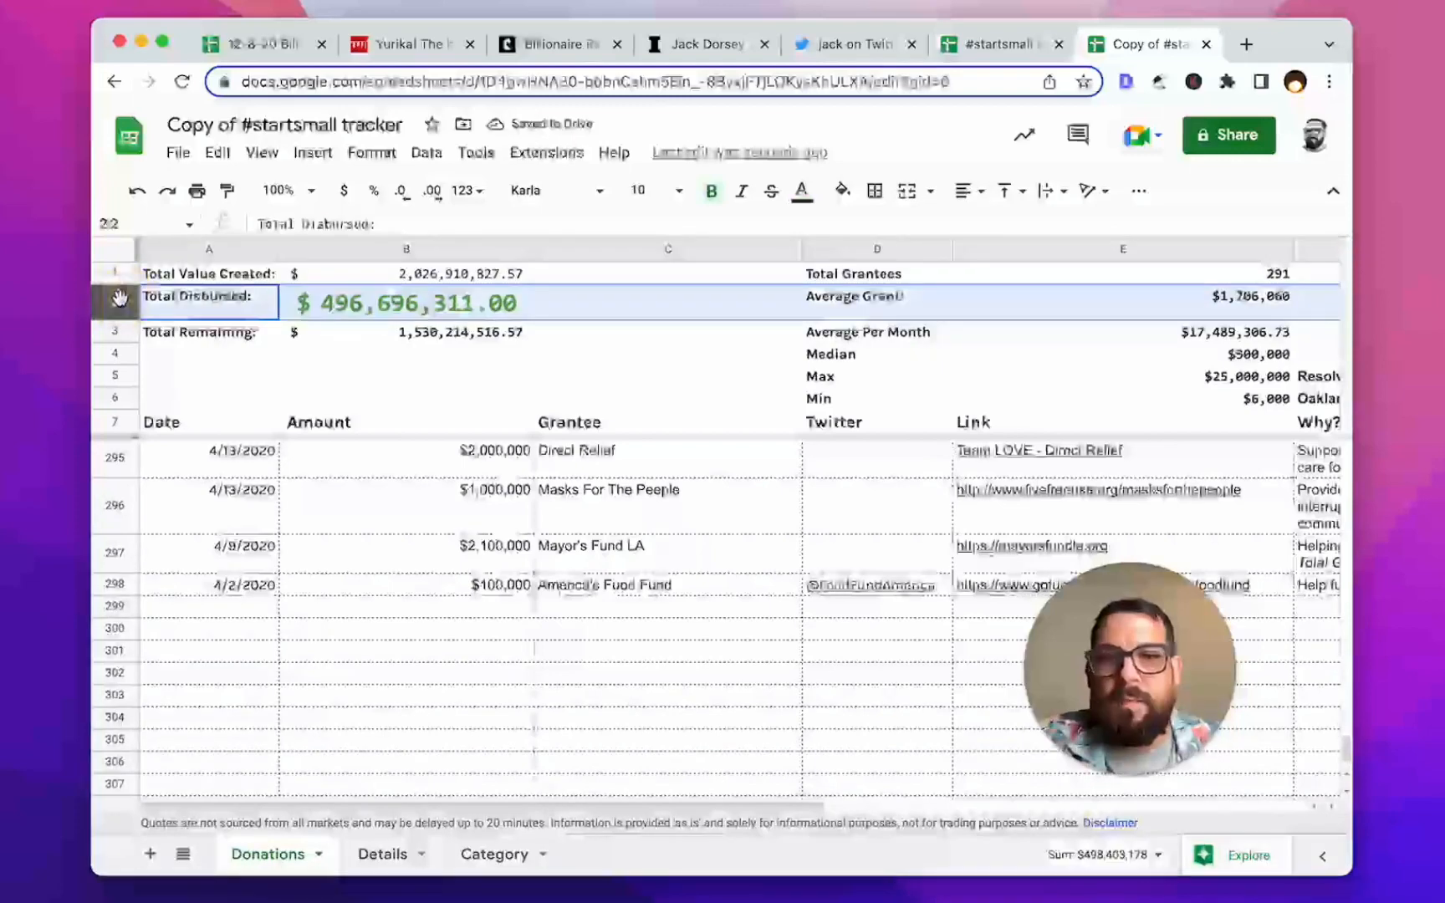
pyautogui.moveTo(122, 274); pyautogui.dragTo(124, 272)
pyautogui.click(954, 545)
pyautogui.click(623, 354)
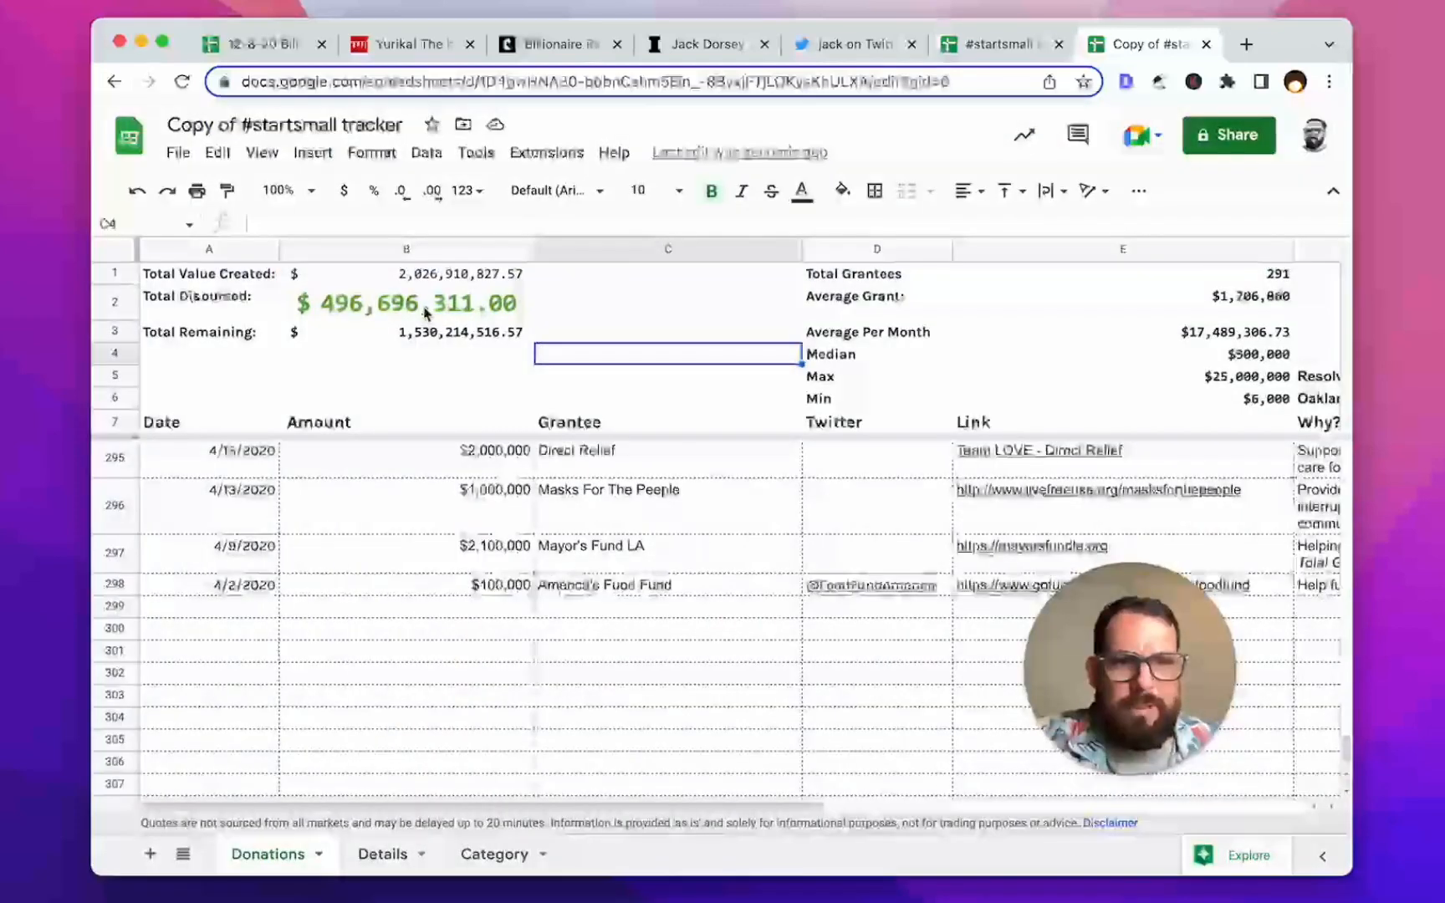
pyautogui.click(252, 303)
pyautogui.click(339, 308)
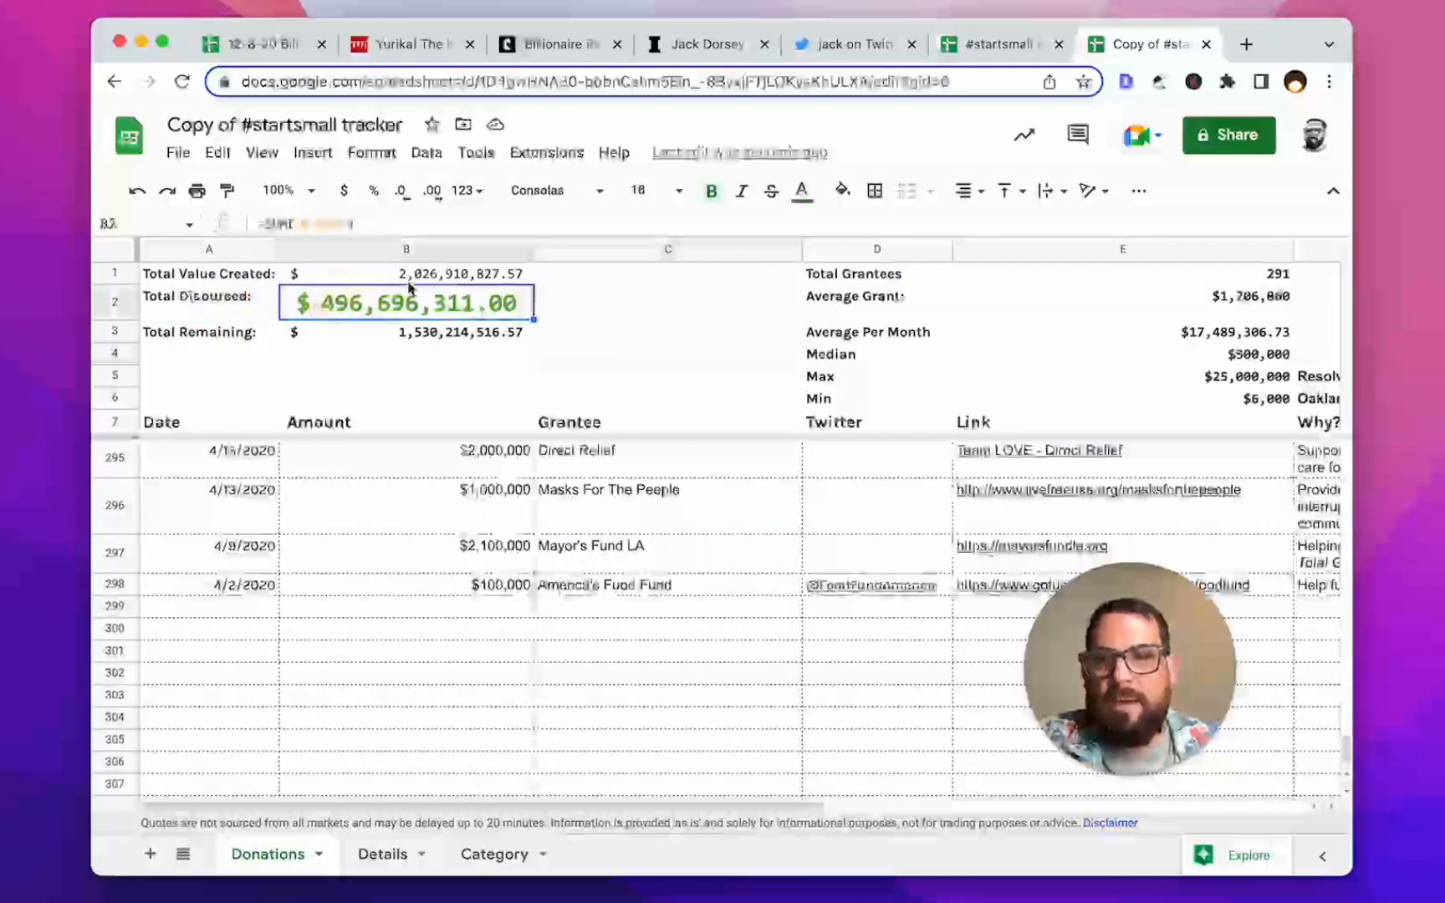
pyautogui.click(368, 275)
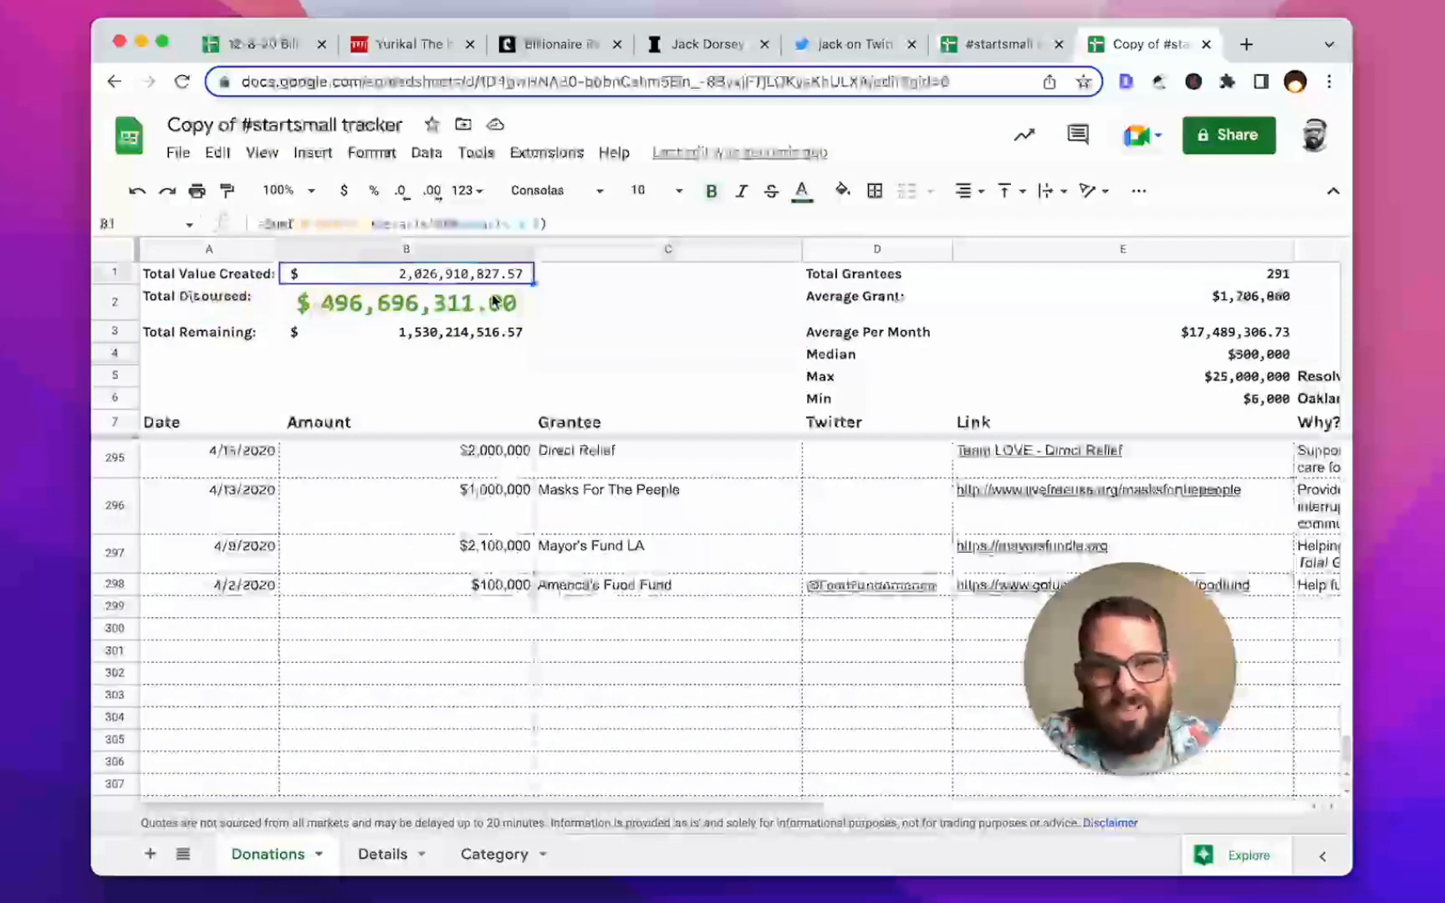
pyautogui.click(335, 303)
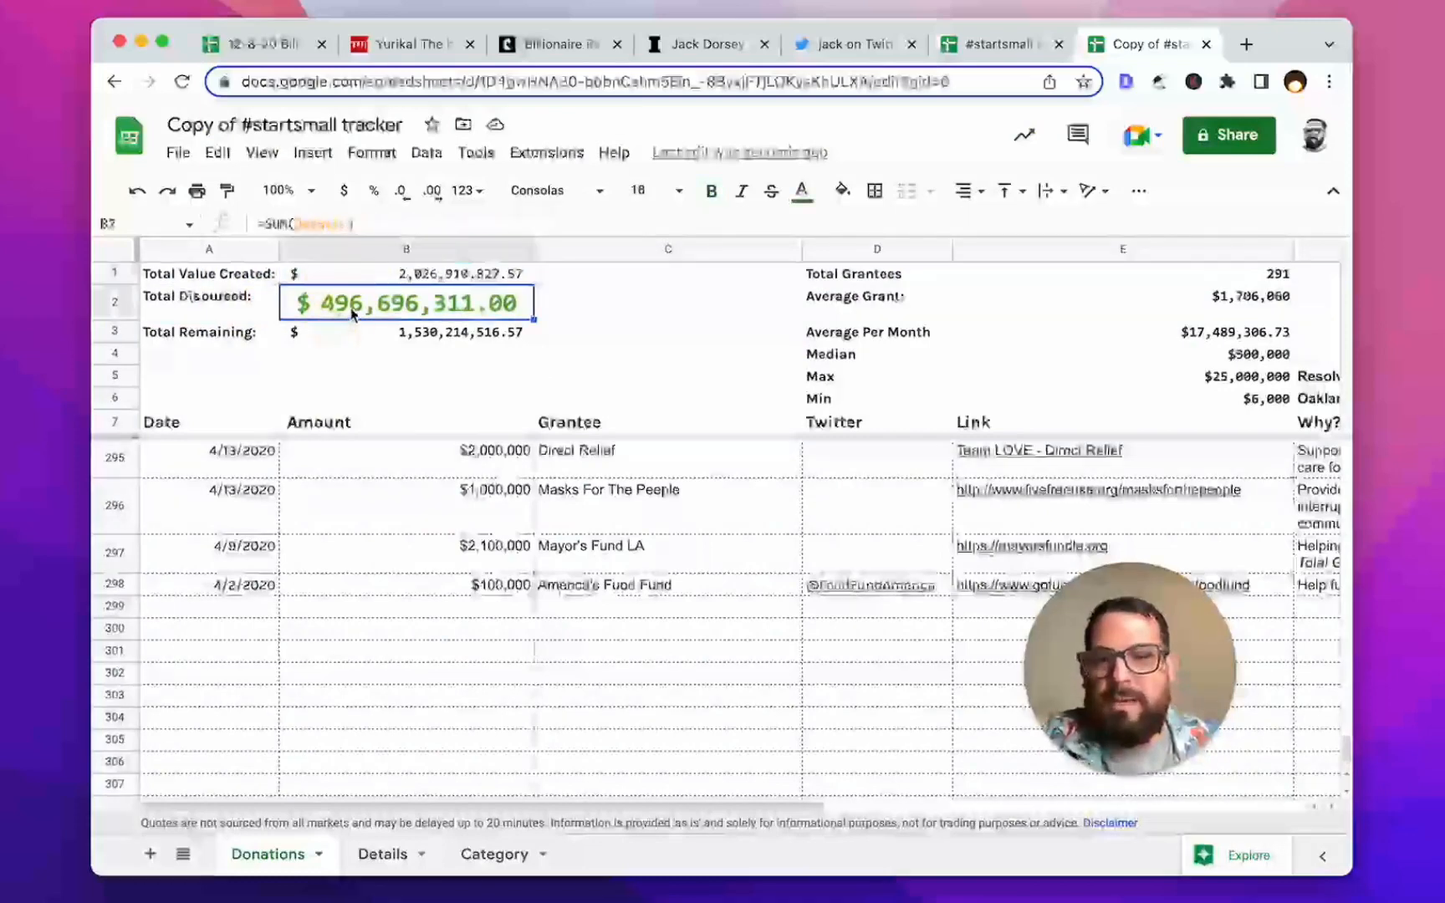
# Step: Set the total labels and amounts in A1:B3 to font size 15
pyautogui.click(349, 276)
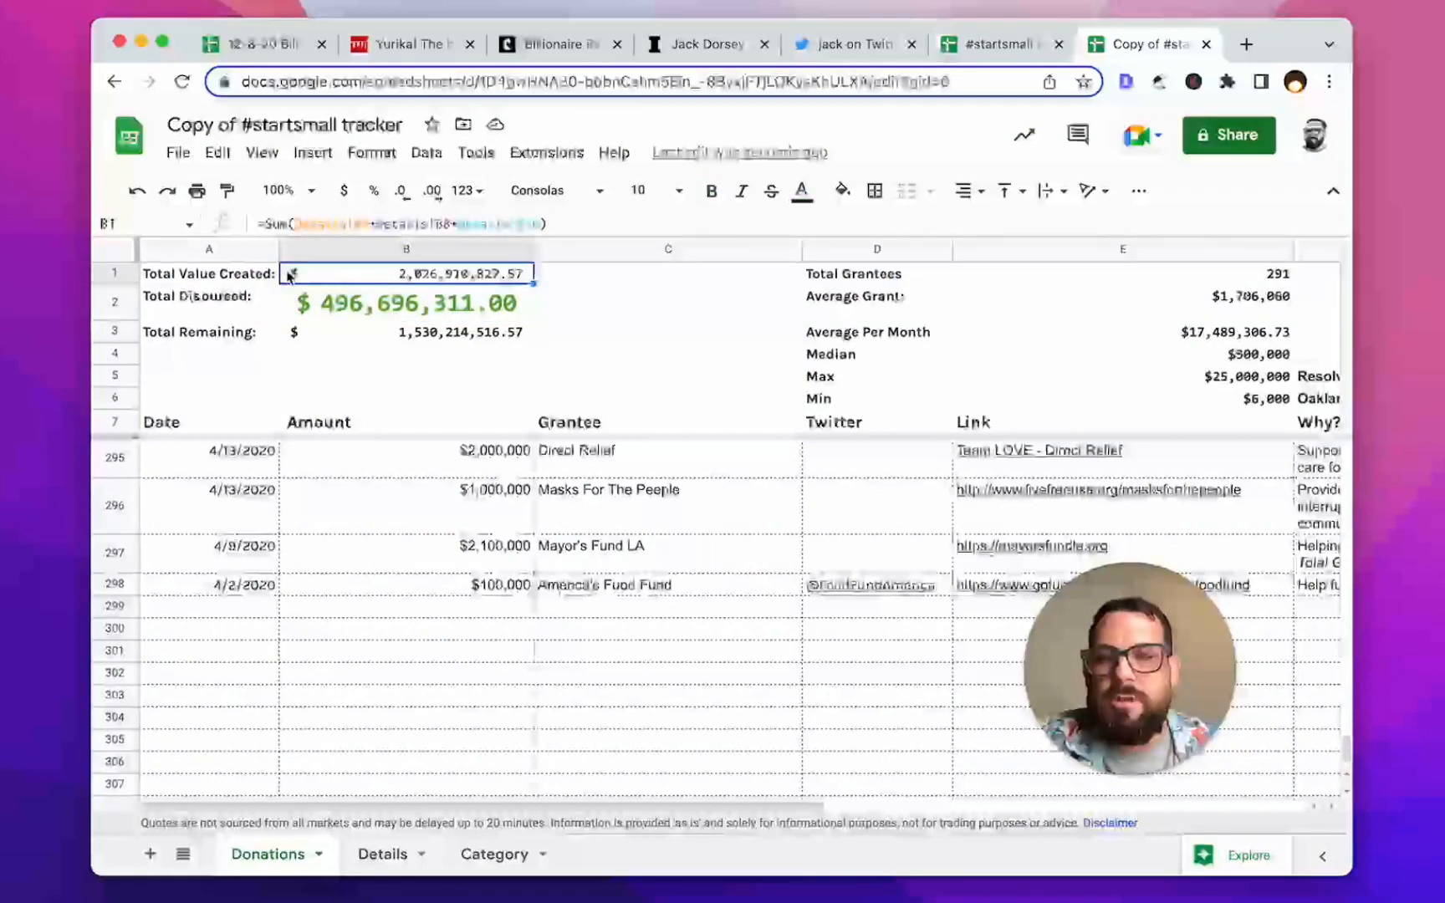
pyautogui.click(640, 188)
pyautogui.write('15')
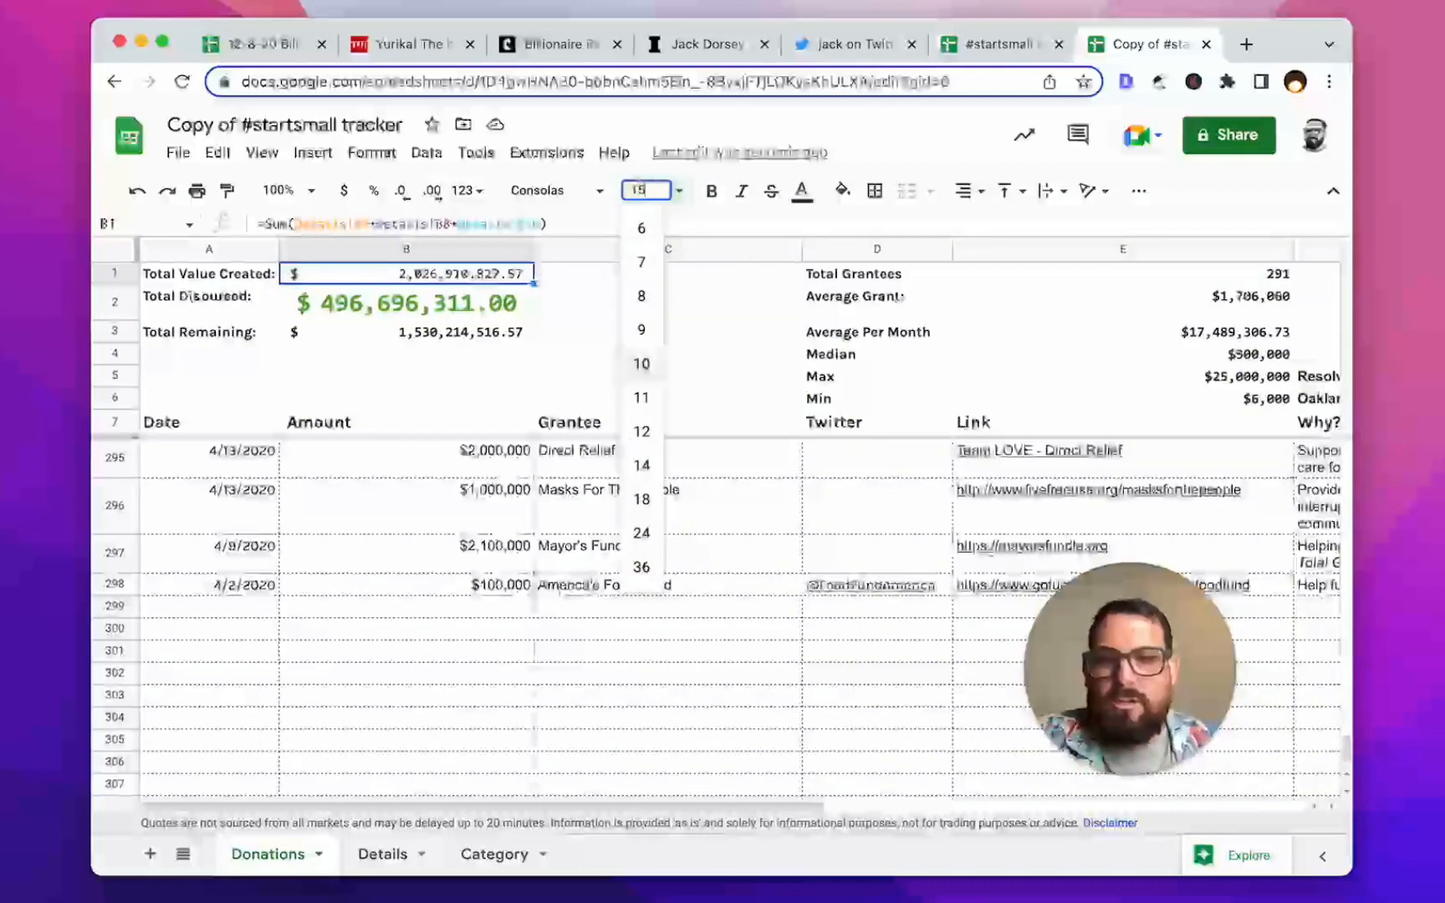
pyautogui.press('Return')
pyautogui.click(378, 312)
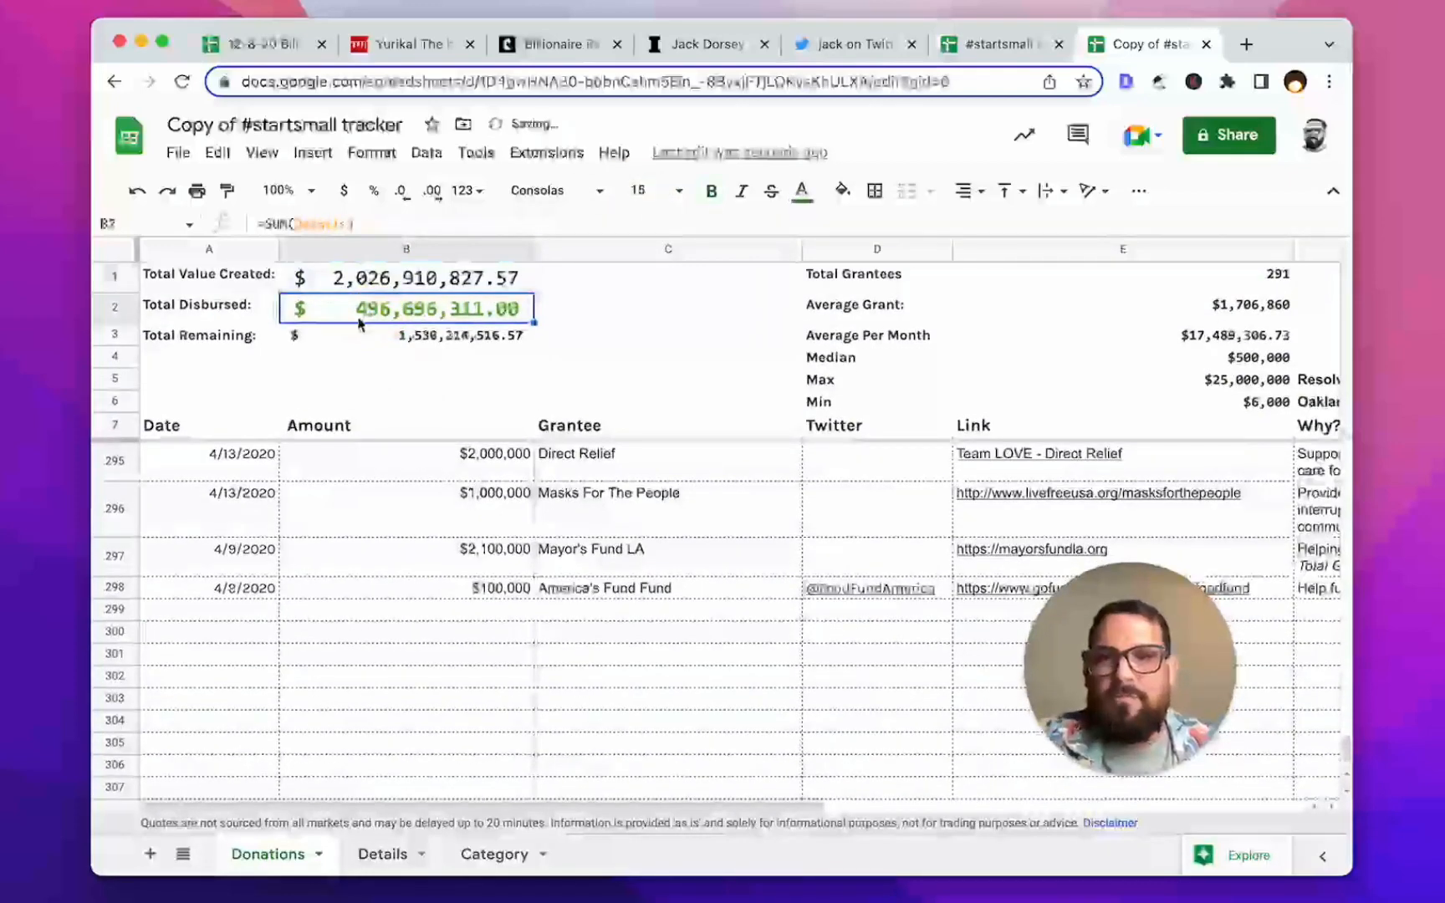
pyautogui.moveTo(234, 284); pyautogui.dragTo(352, 335)
pyautogui.press('super+y')
pyautogui.click(258, 274)
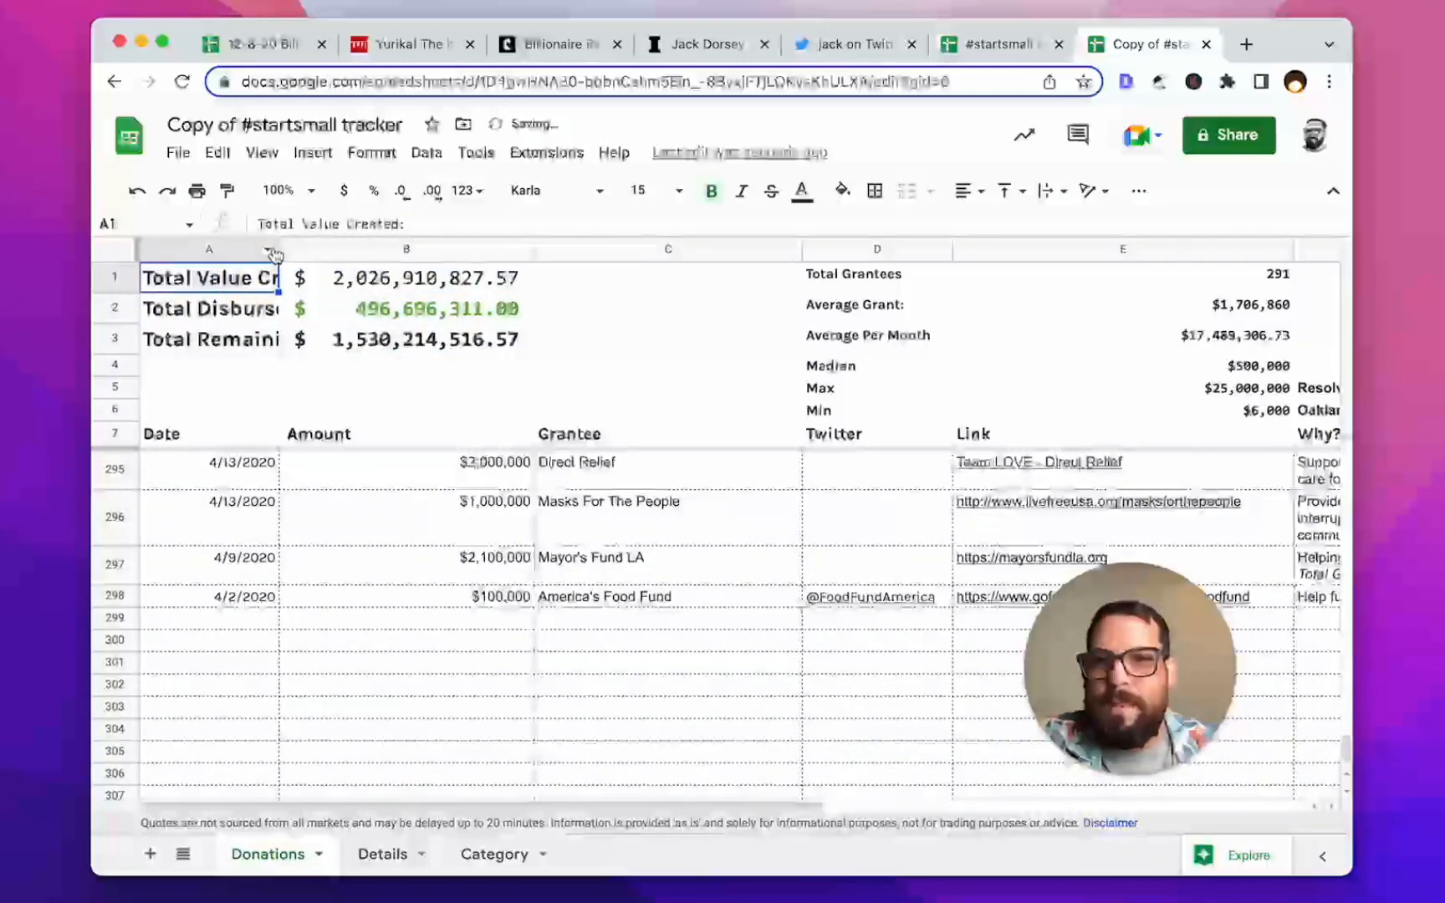
# Step: Widen column A and set the three total labels in A1:A3 to font size 12
pyautogui.moveTo(279, 249); pyautogui.dragTo(336, 249)
pyautogui.moveTo(260, 280); pyautogui.dragTo(286, 339)
pyautogui.click(644, 192)
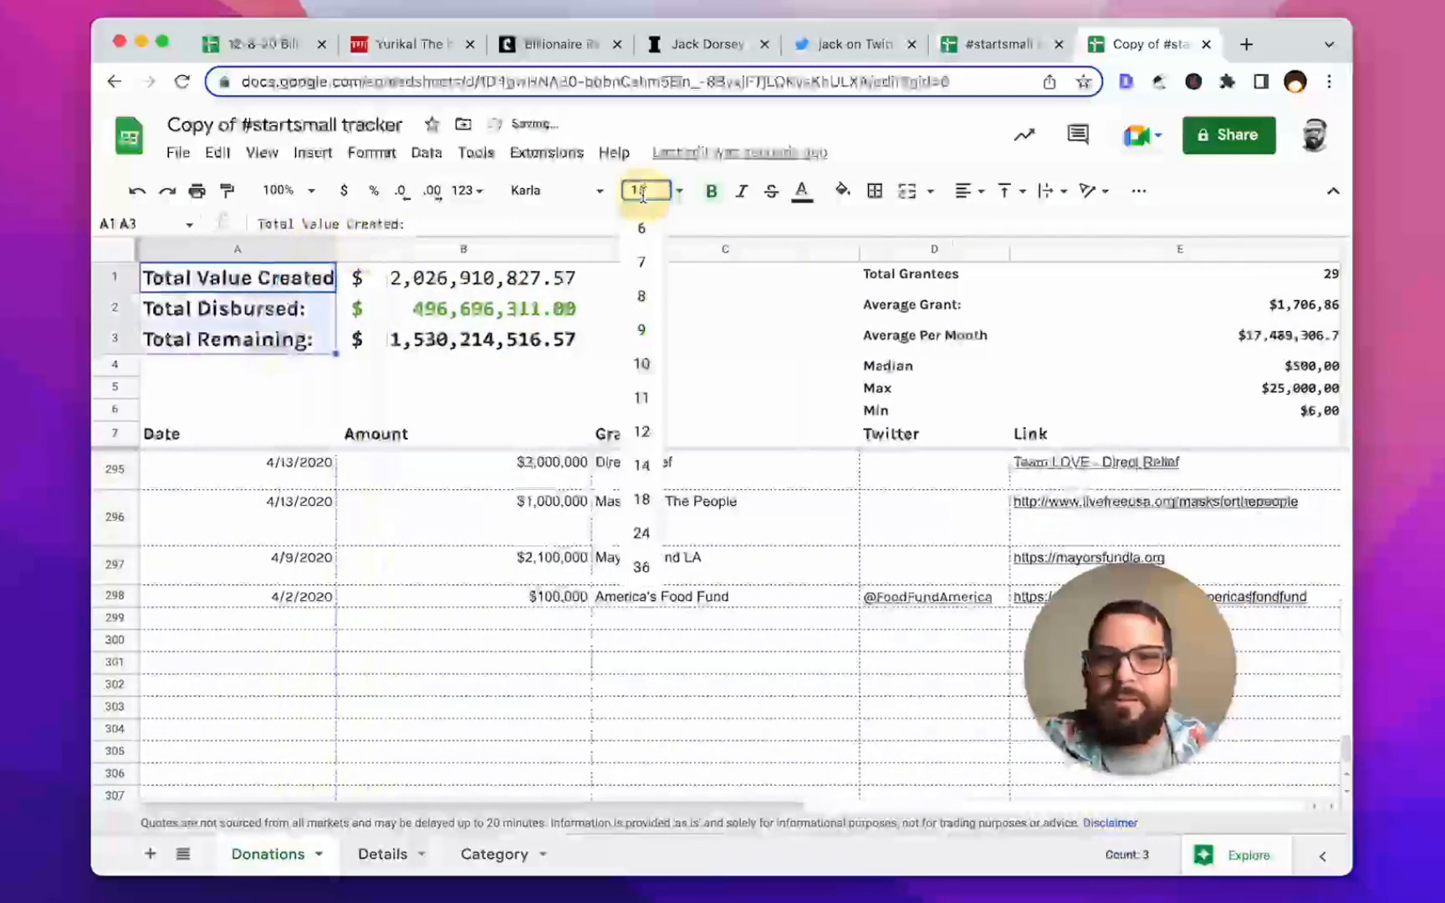
pyautogui.write('12')
pyautogui.press('Return')
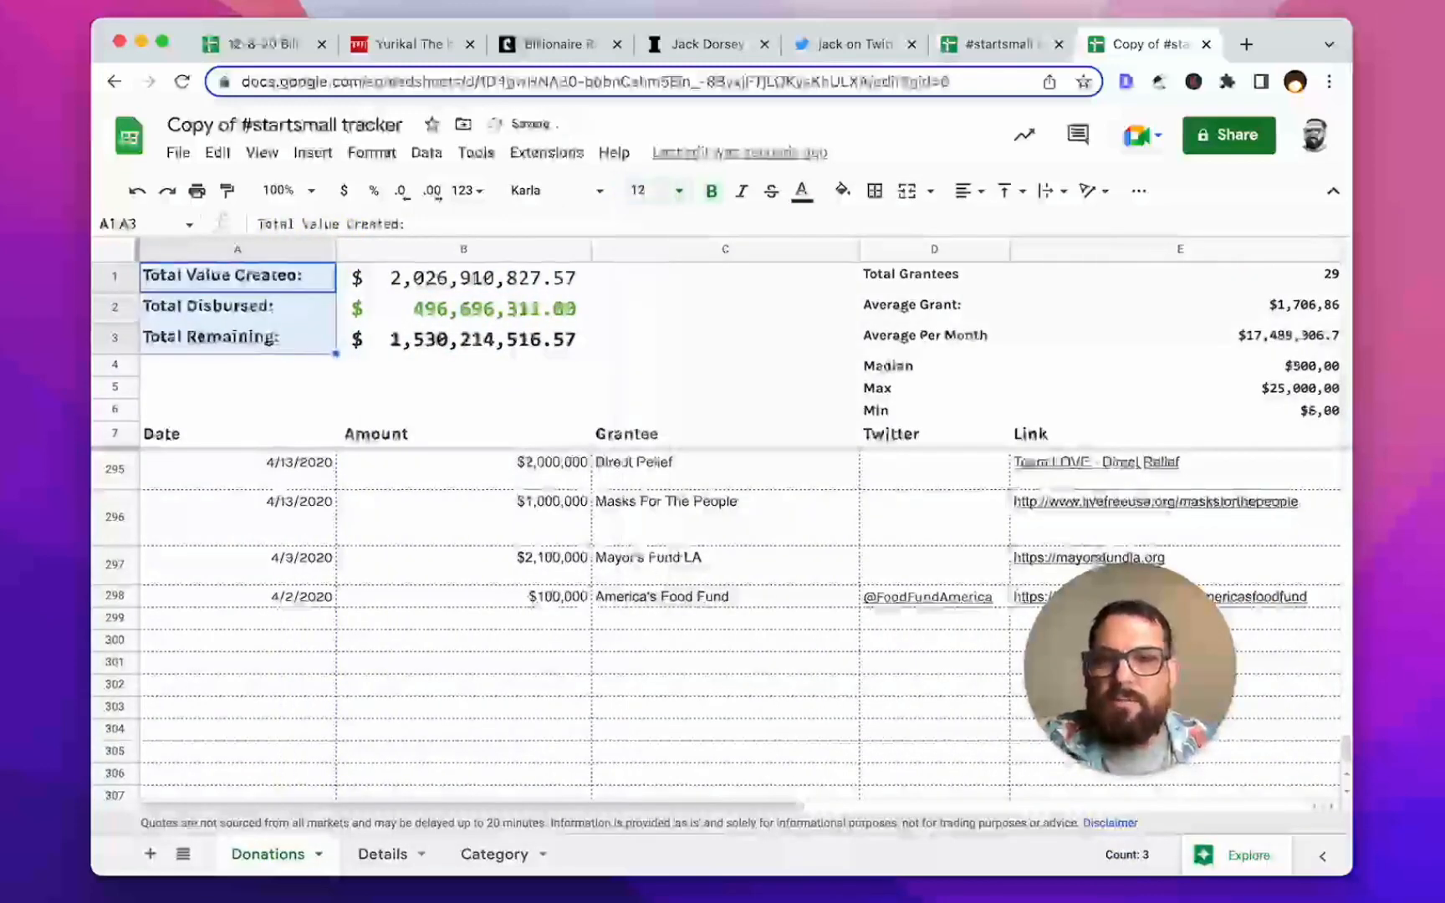
# Step: Right-align the total labels in A1:A3
pyautogui.click(963, 192)
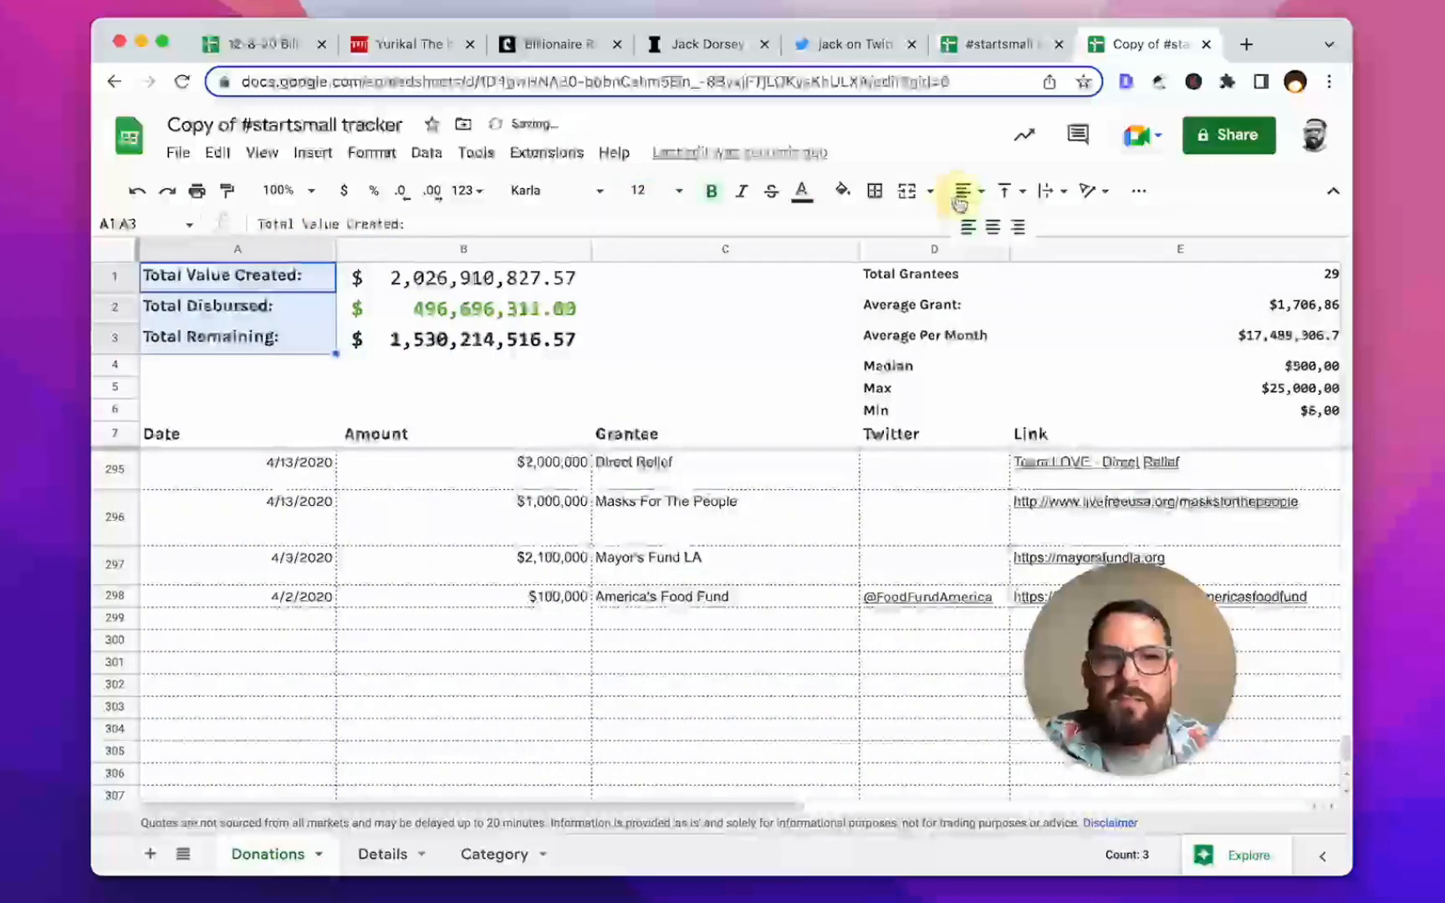
pyautogui.click(1021, 227)
pyautogui.click(291, 341)
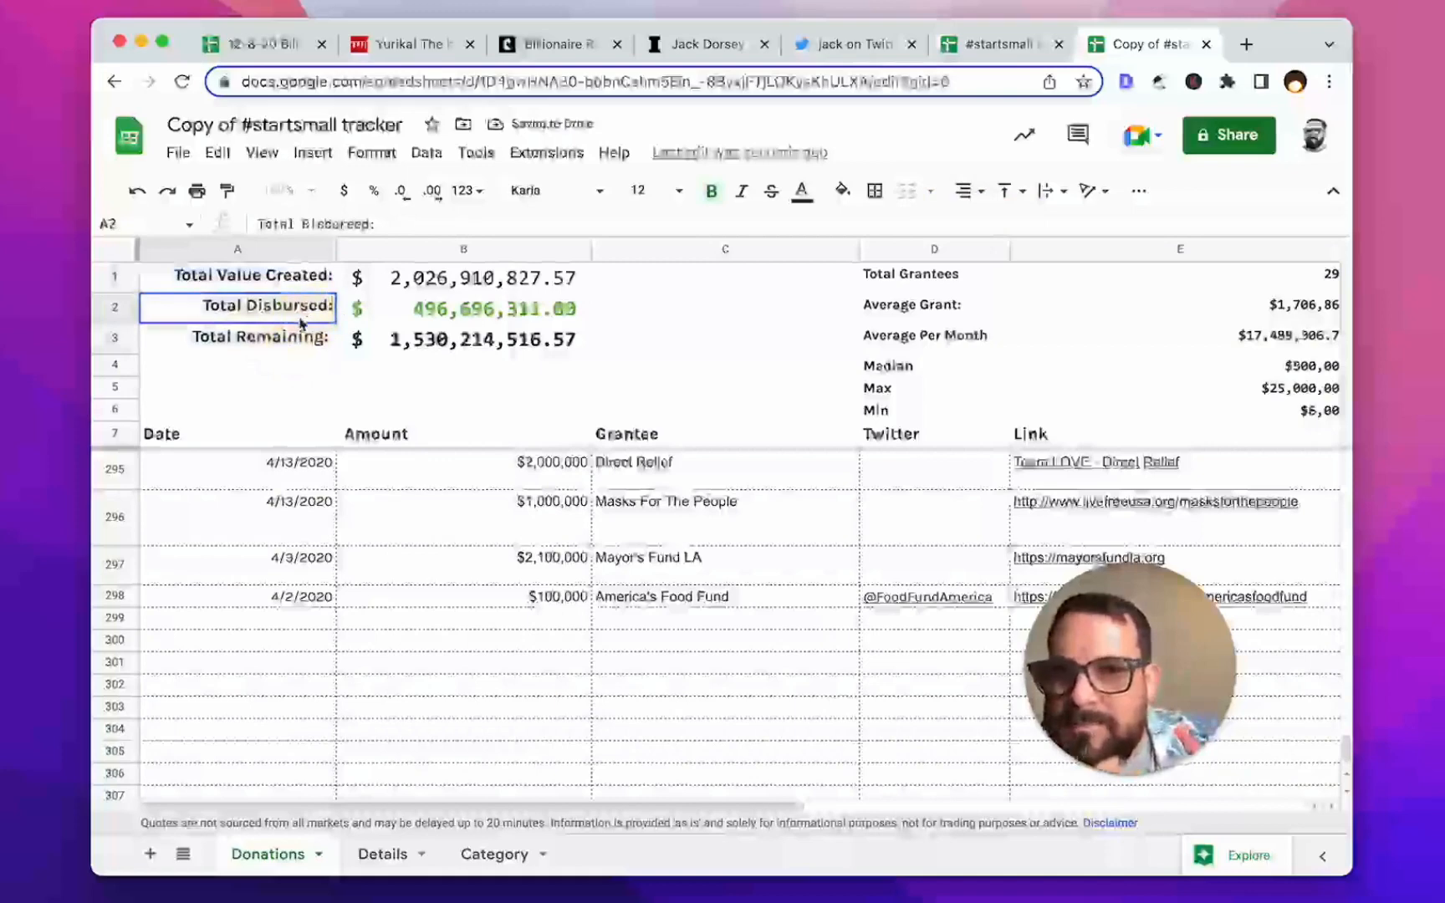
pyautogui.click(276, 344)
pyautogui.click(273, 280)
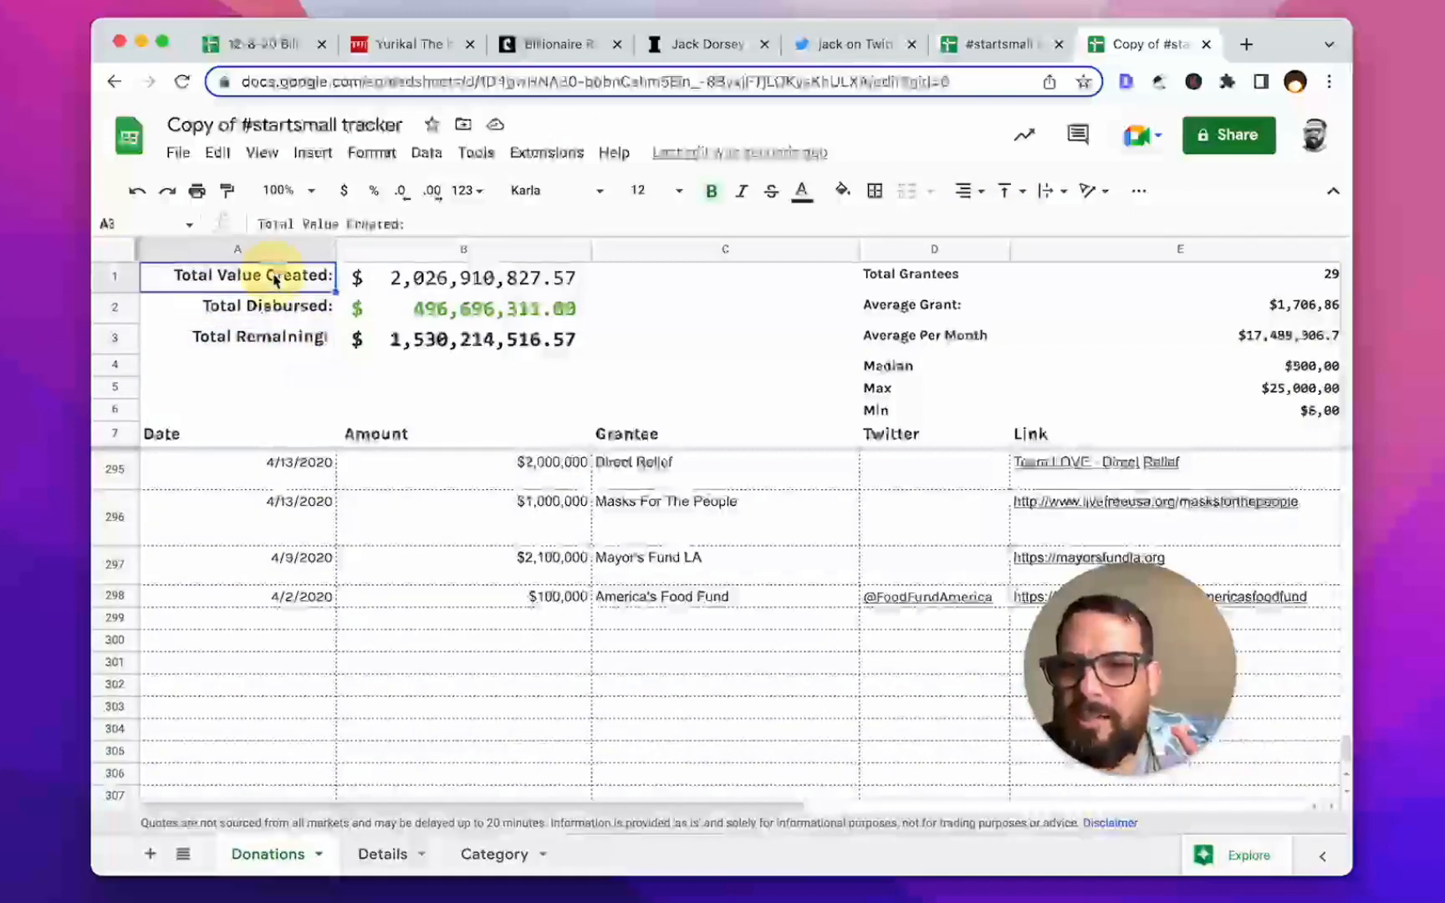
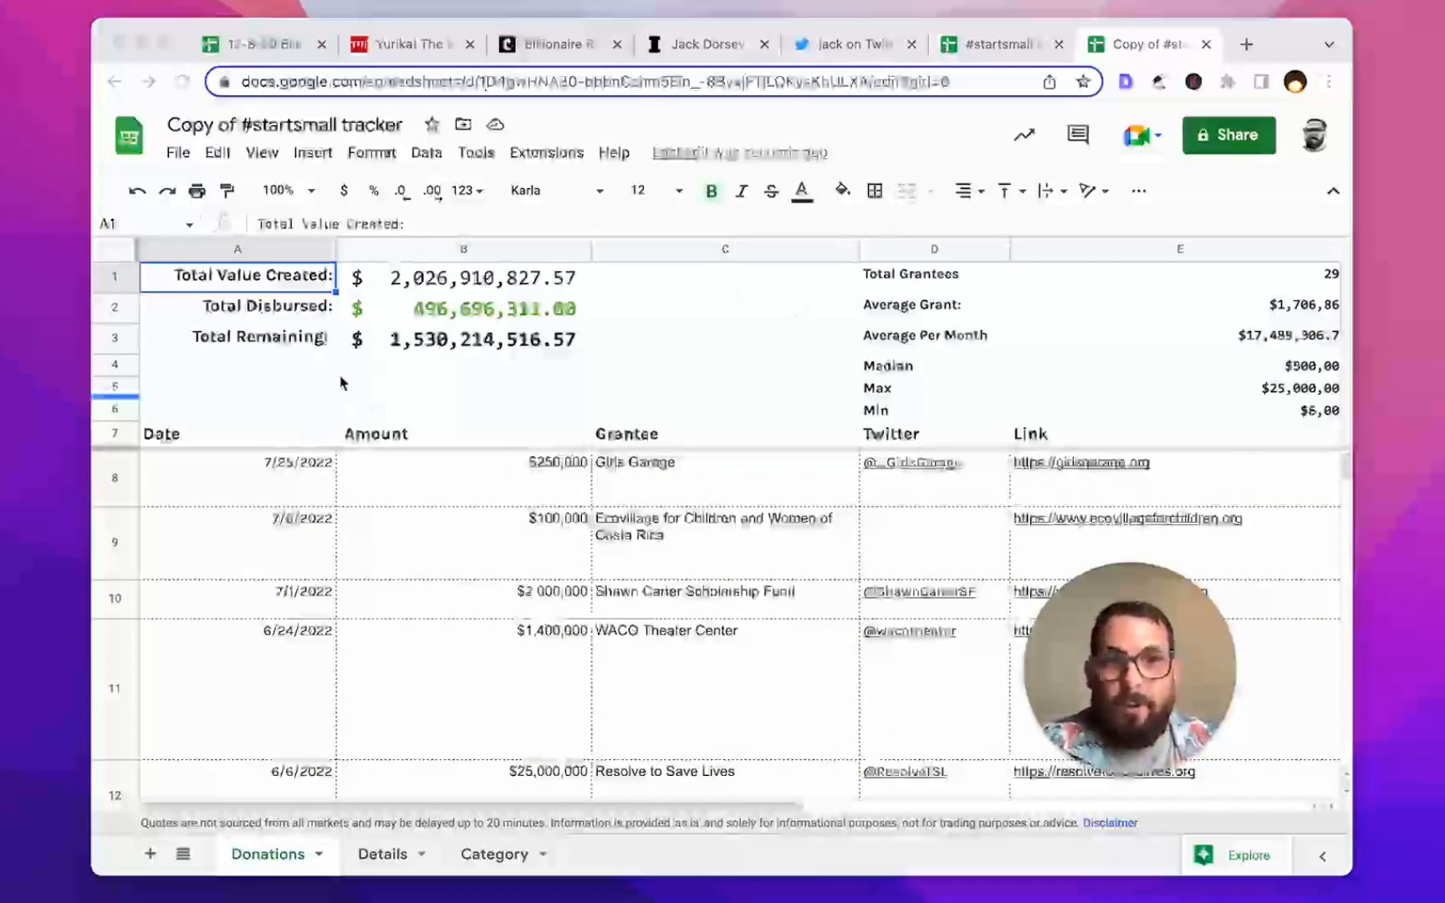
# Step: Compare the totals in A1:B3 of the original #startsmall tracker with the copy and its summary statistics in D1:E6
pyautogui.click(1000, 43)
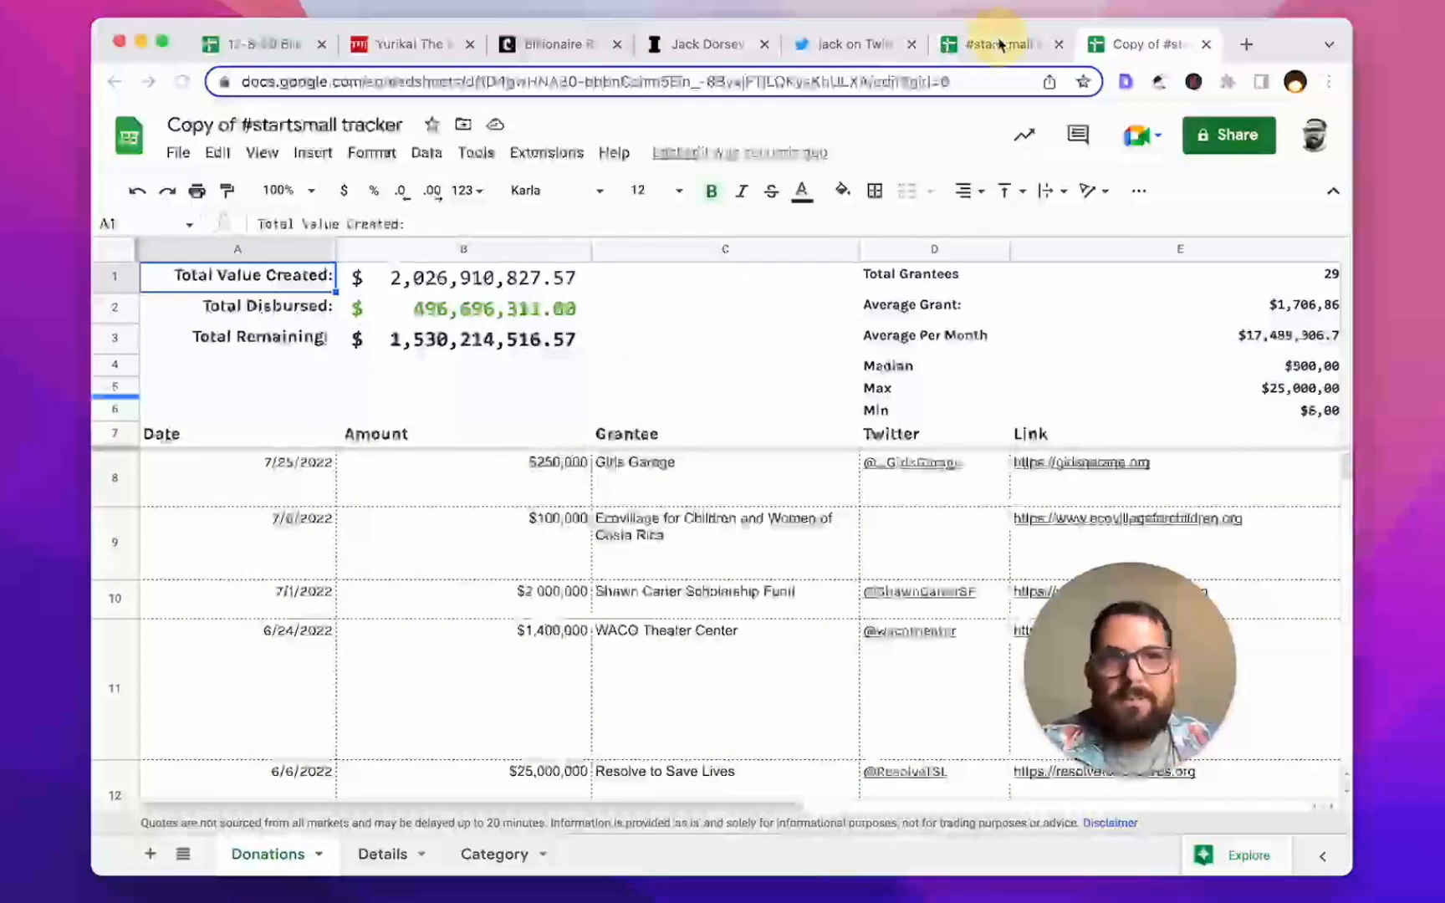
pyautogui.click(201, 274)
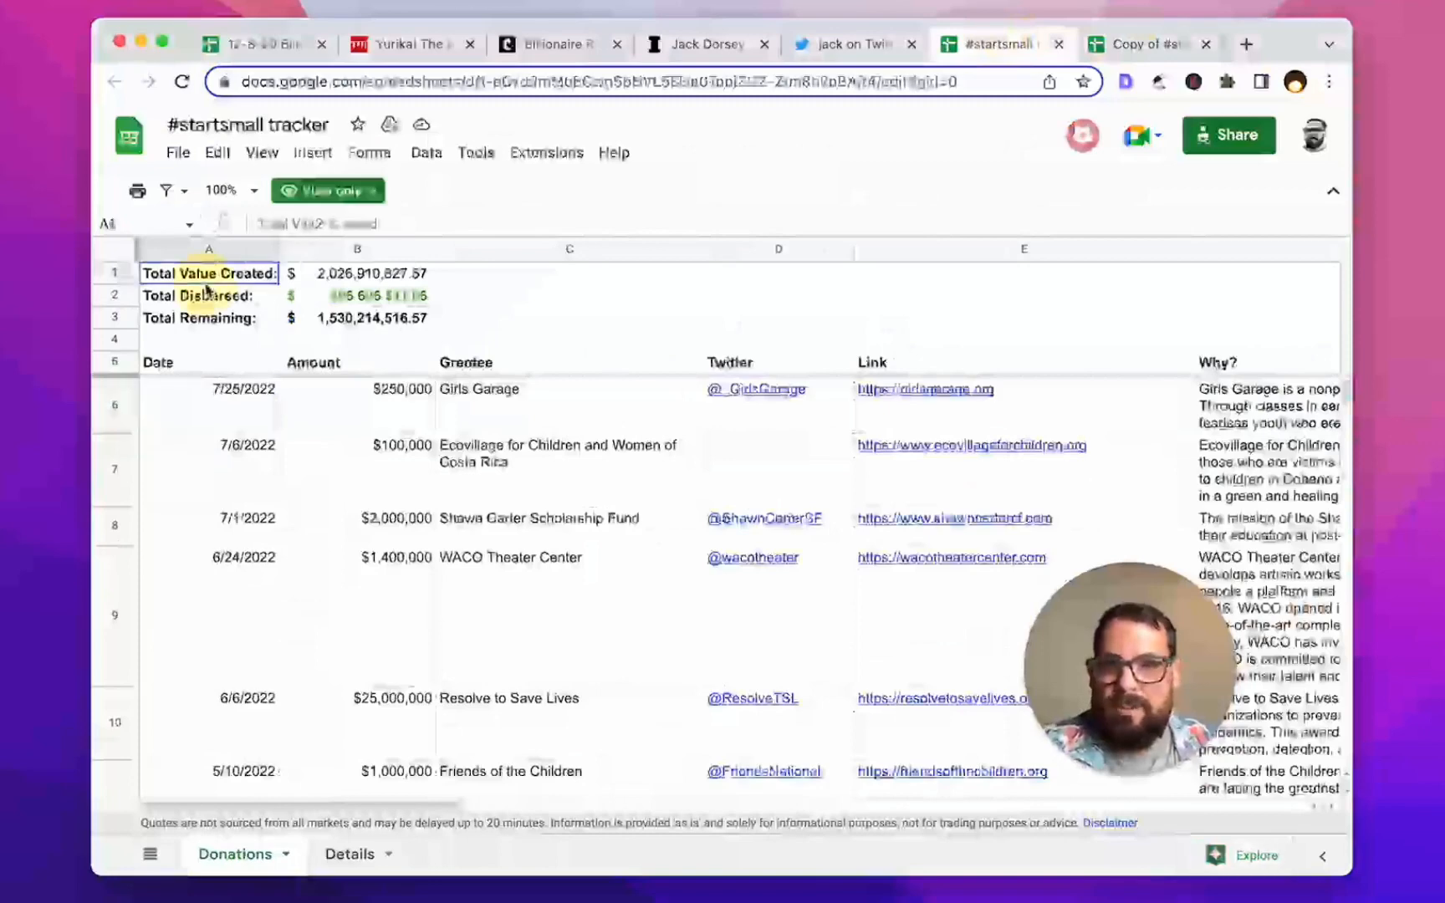
pyautogui.keyDown('shift'); pyautogui.click(372, 314); pyautogui.keyUp('shift')
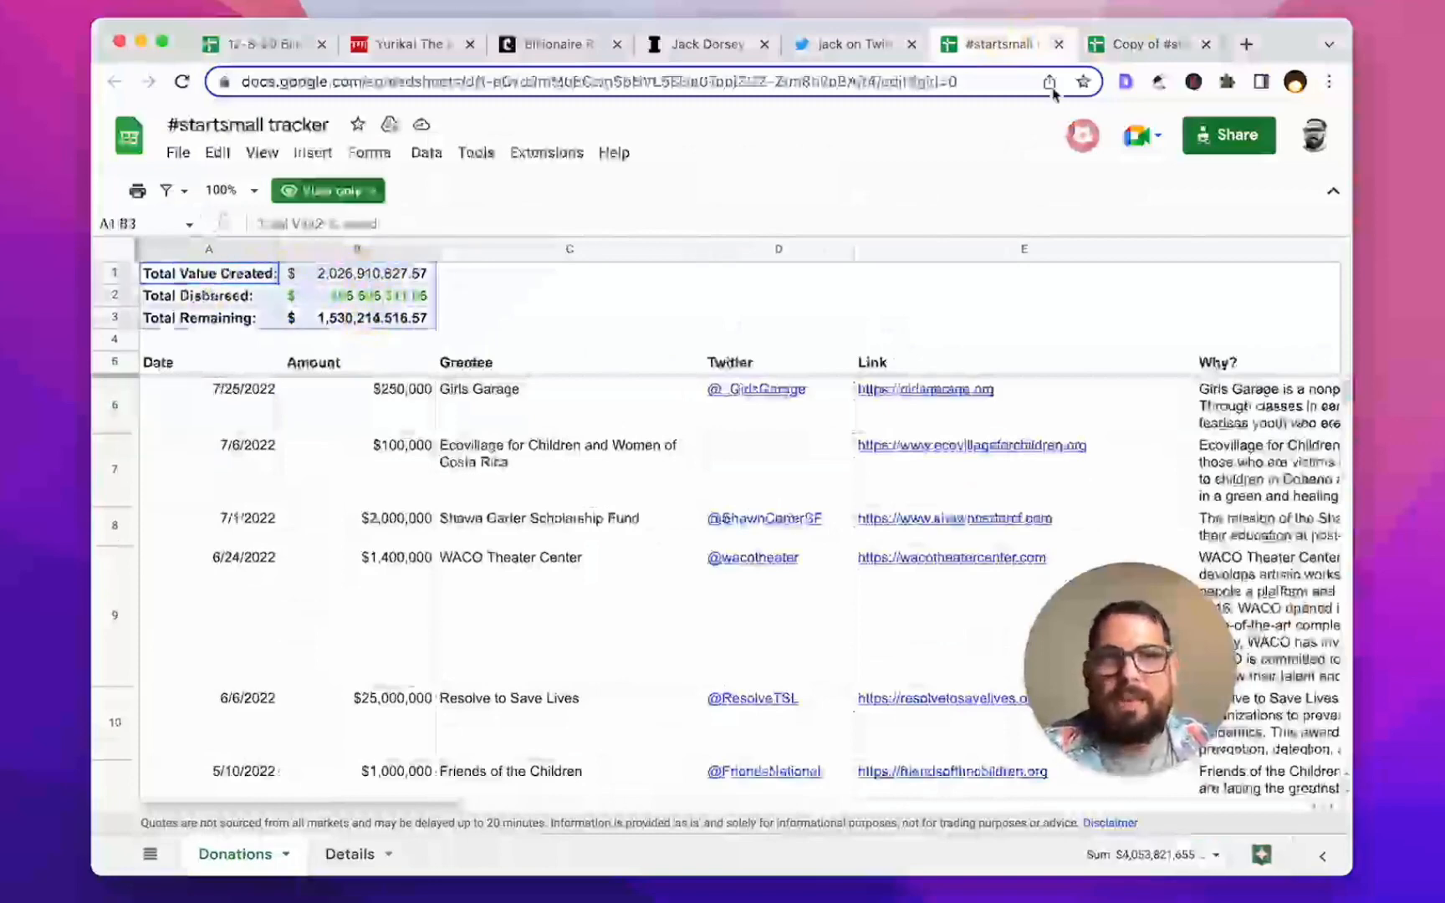
pyautogui.click(1142, 43)
pyautogui.moveTo(928, 276); pyautogui.dragTo(1254, 419)
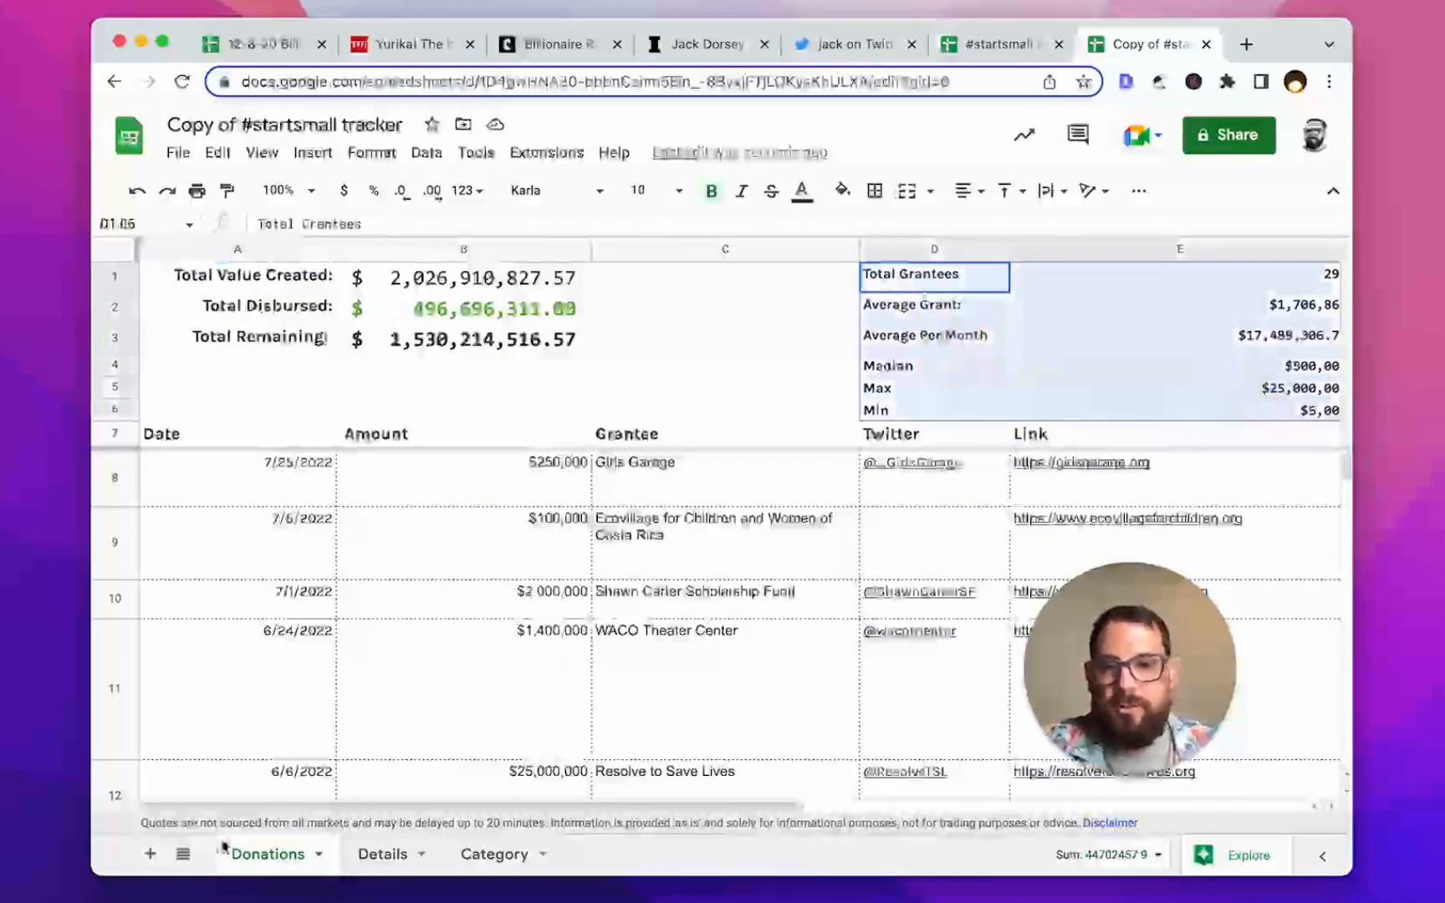
# Step: Add a new sheet named Impact in front of the Donations sheet
pyautogui.click(147, 854)
pyautogui.moveTo(376, 854); pyautogui.dragTo(254, 861)
pyautogui.doubleClick(274, 855)
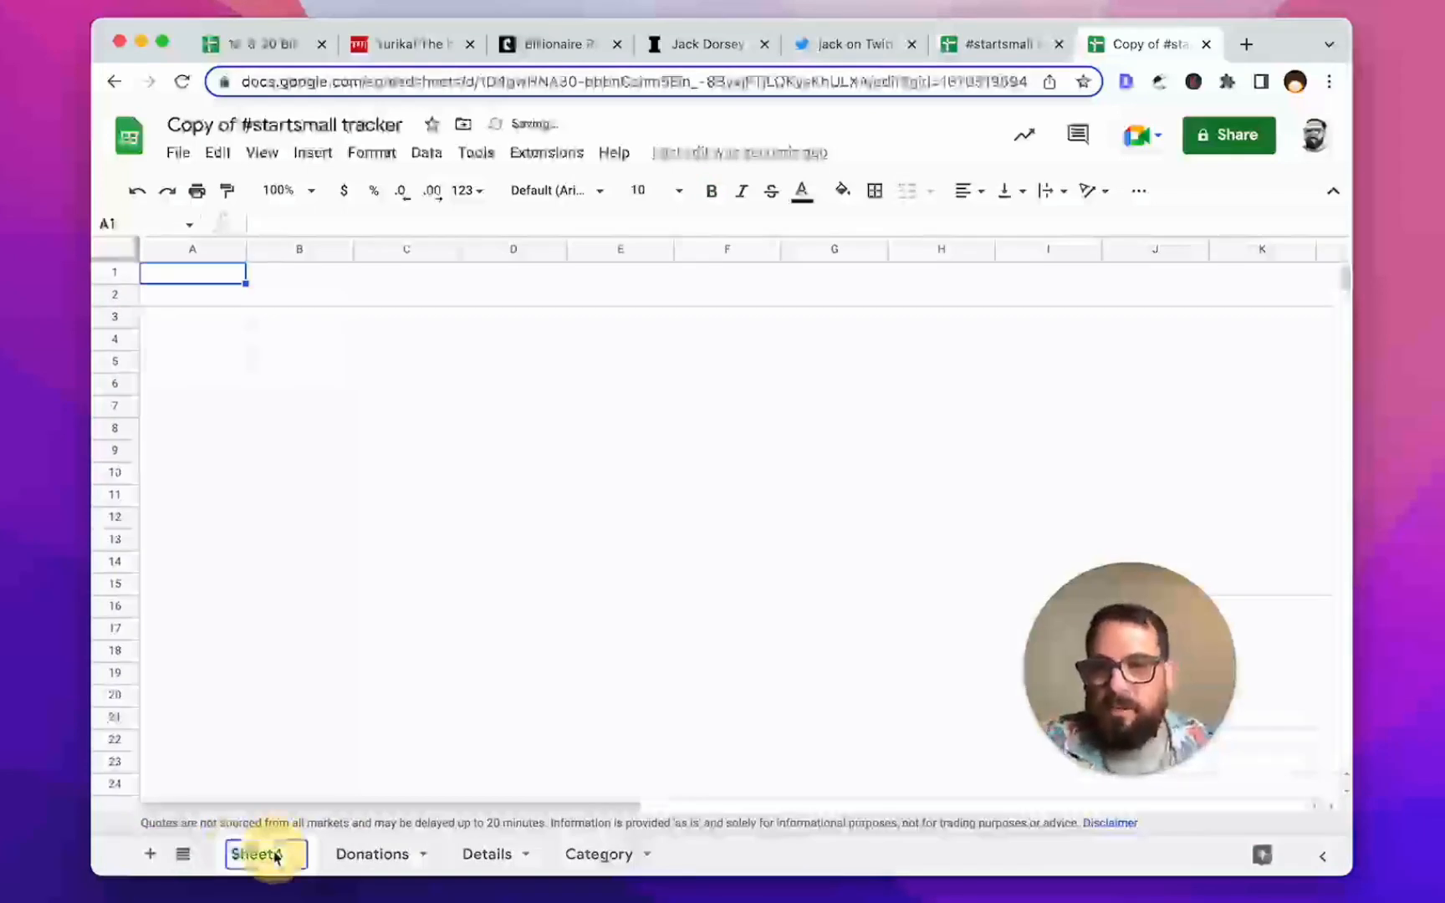
pyautogui.write('IMPACT')
pyautogui.press('BackSpace')
pyautogui.press('BackSpace')
pyautogui.press('BackSpace')
pyautogui.press('BackSpace')
pyautogui.press('BackSpace')
pyautogui.press('BackSpace')
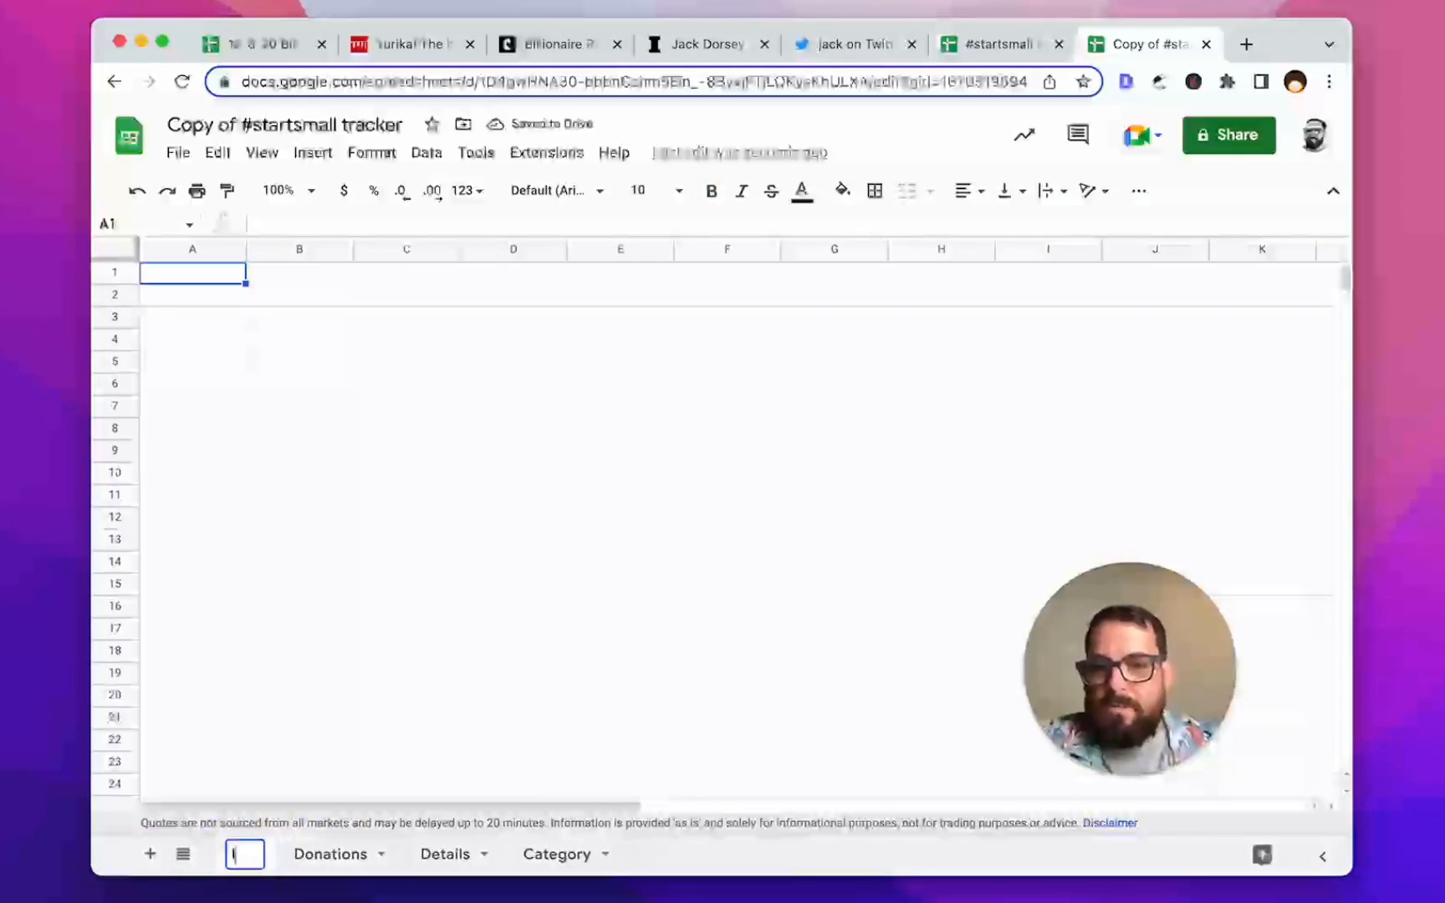
pyautogui.write('Impact')
pyautogui.press('Return')
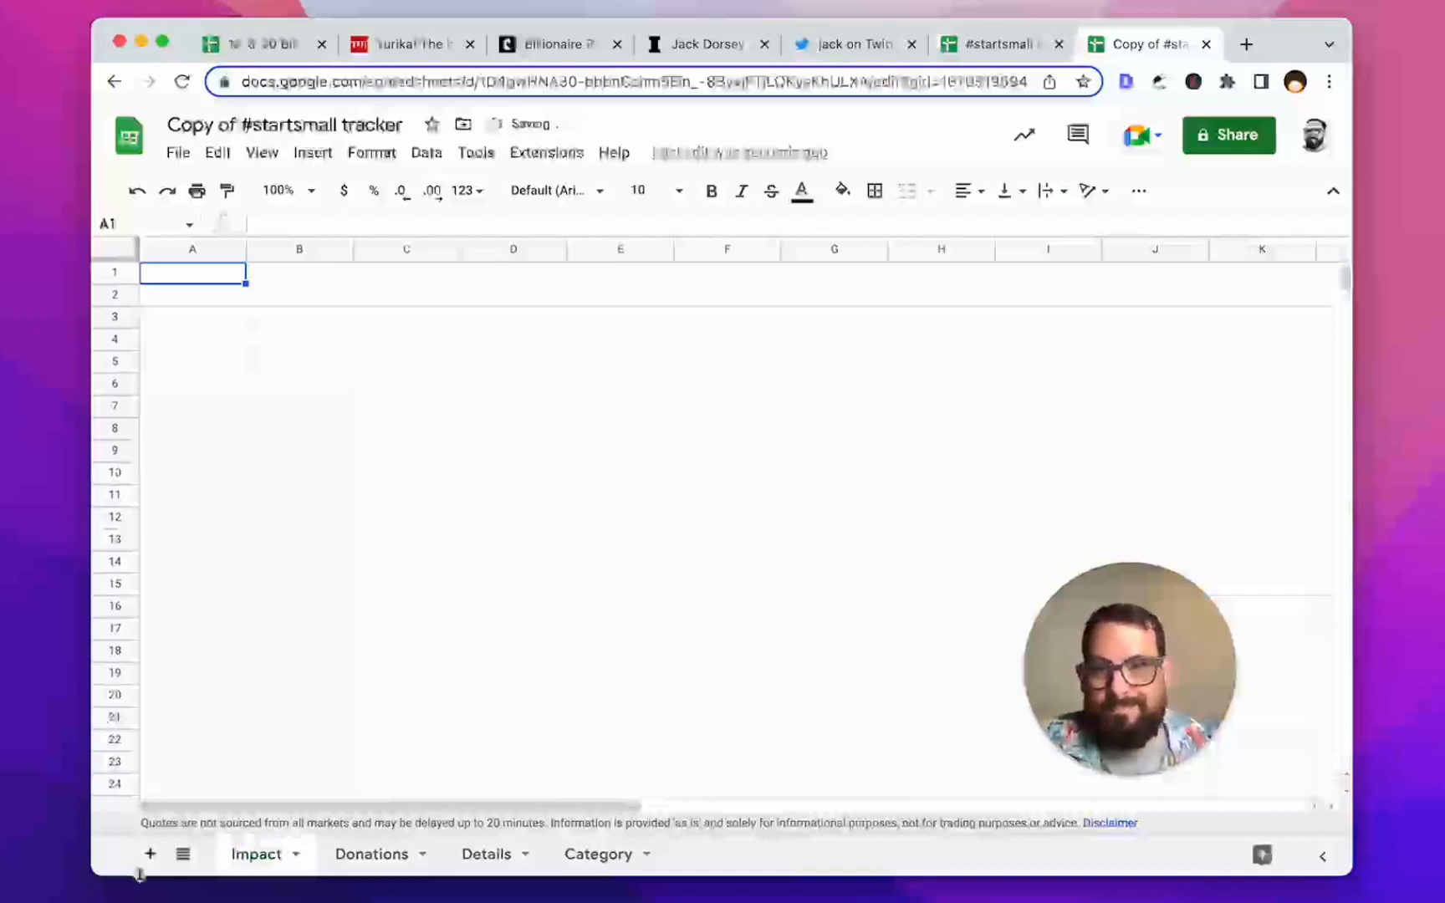
# Step: Move the totals block A1:B4 from Donations to A1 of the Impact sheet and fit columns A and B to it
pyautogui.click(371, 854)
pyautogui.moveTo(226, 281); pyautogui.dragTo(525, 366)
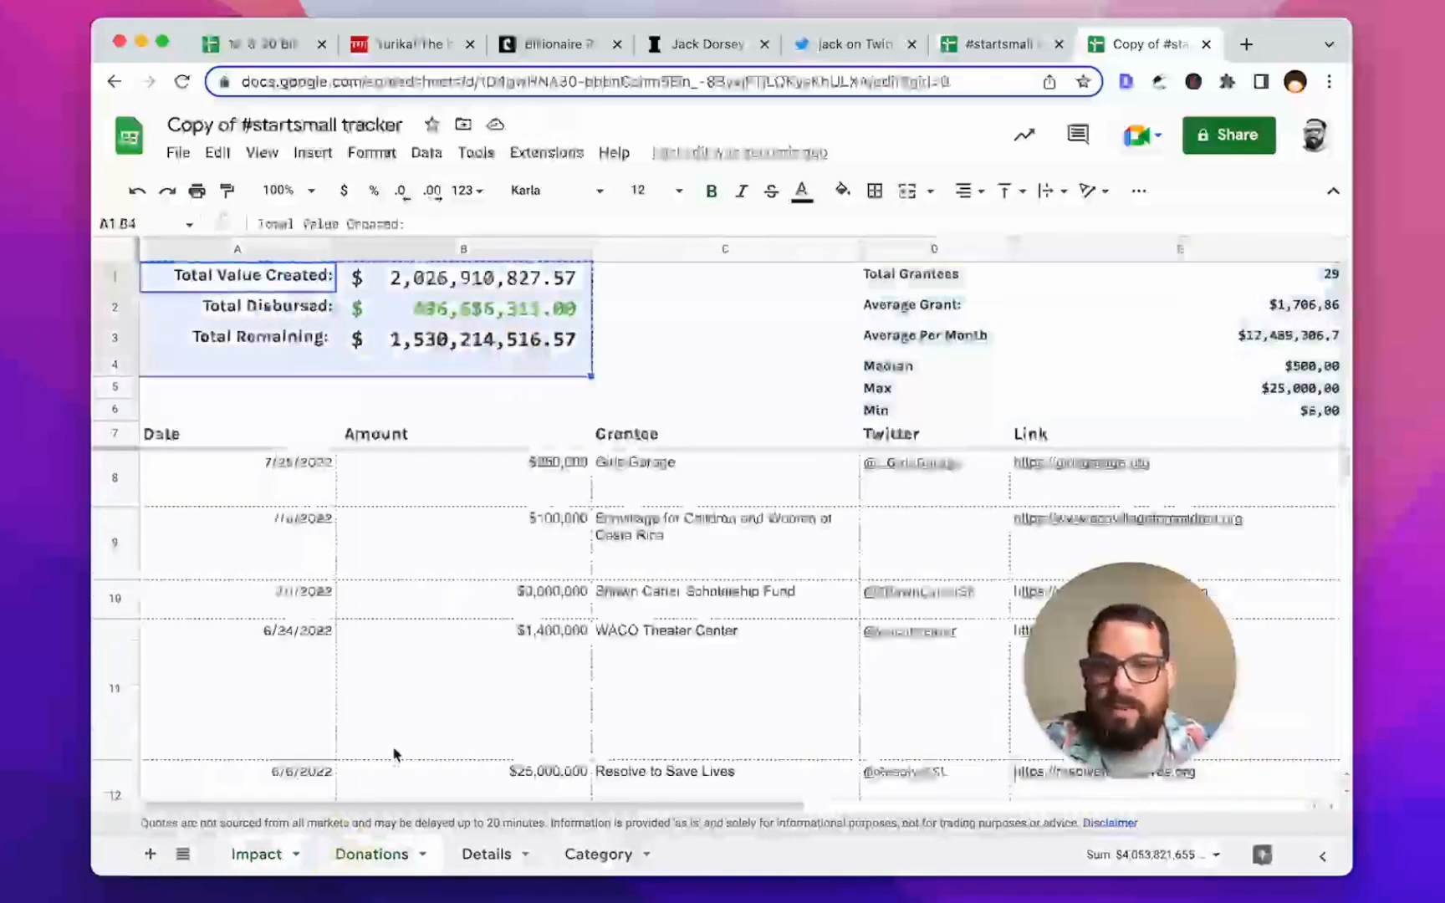
pyautogui.click(250, 855)
pyautogui.hotkey('ctrl', 'v')
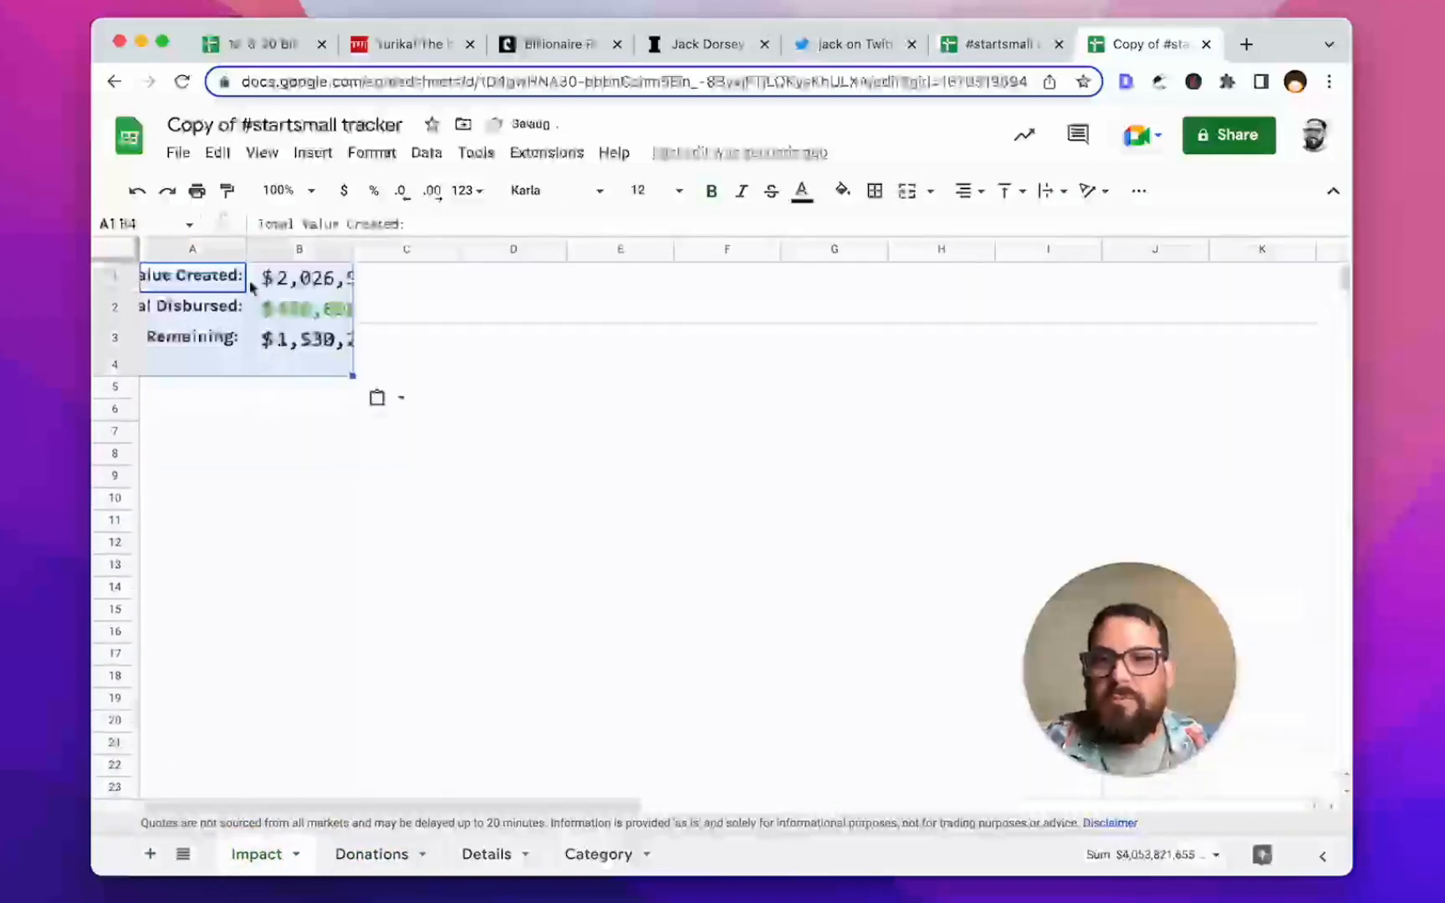
pyautogui.doubleClick(246, 250)
pyautogui.doubleClick(414, 250)
# Step: Move the grant statistics in D1:E6 of the Donations sheet to A6 of the Impact sheet
pyautogui.click(400, 858)
pyautogui.moveTo(937, 274); pyautogui.dragTo(1227, 378)
pyautogui.press('super+c')
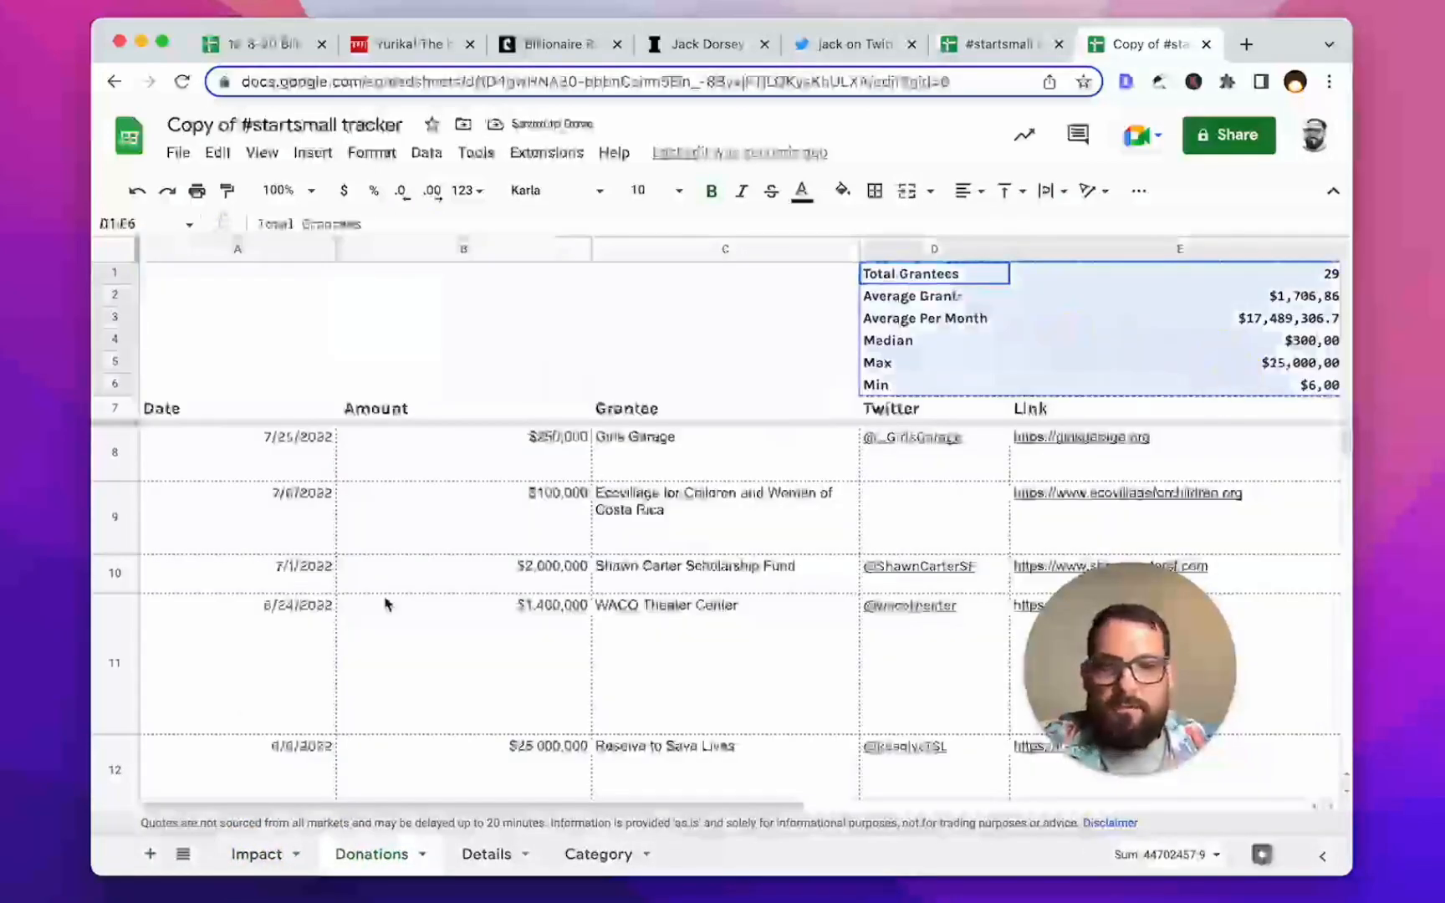
pyautogui.press('super+x')
# Step: Delete the grantee names in F5:F6 of the Donations sheet
pyautogui.hscroll(10, 794, 377)
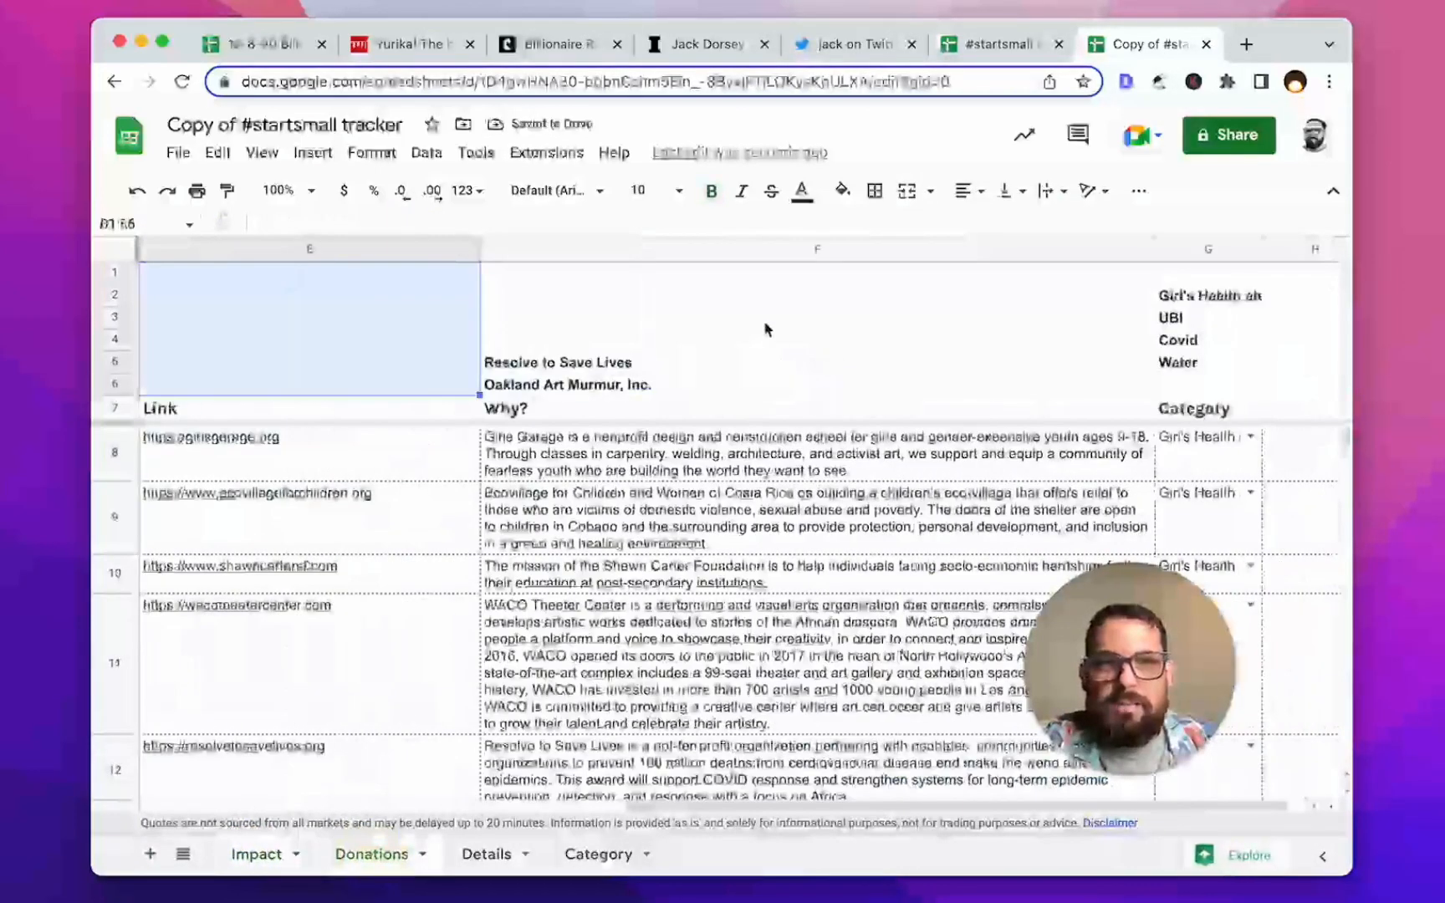
pyautogui.moveTo(682, 361); pyautogui.dragTo(676, 384)
pyautogui.press('Delete')
# Step: Move the category counts in G2:H5 of the Donations sheet to A13 of the Impact sheet
pyautogui.hscroll(4, 686, 377)
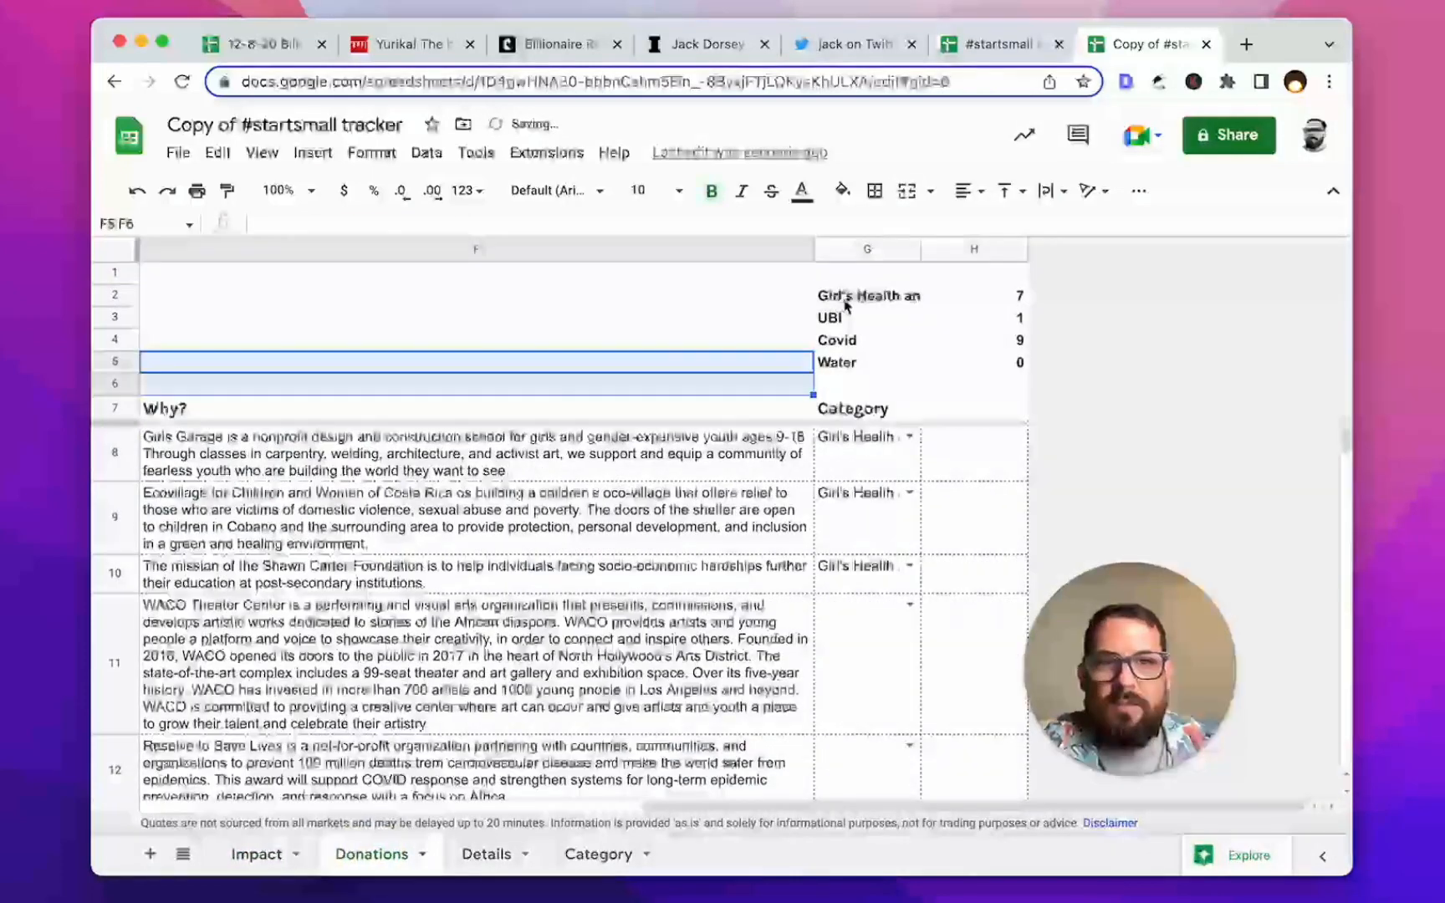
pyautogui.moveTo(847, 297); pyautogui.dragTo(965, 384)
pyautogui.press('super+x')
pyautogui.click(242, 549)
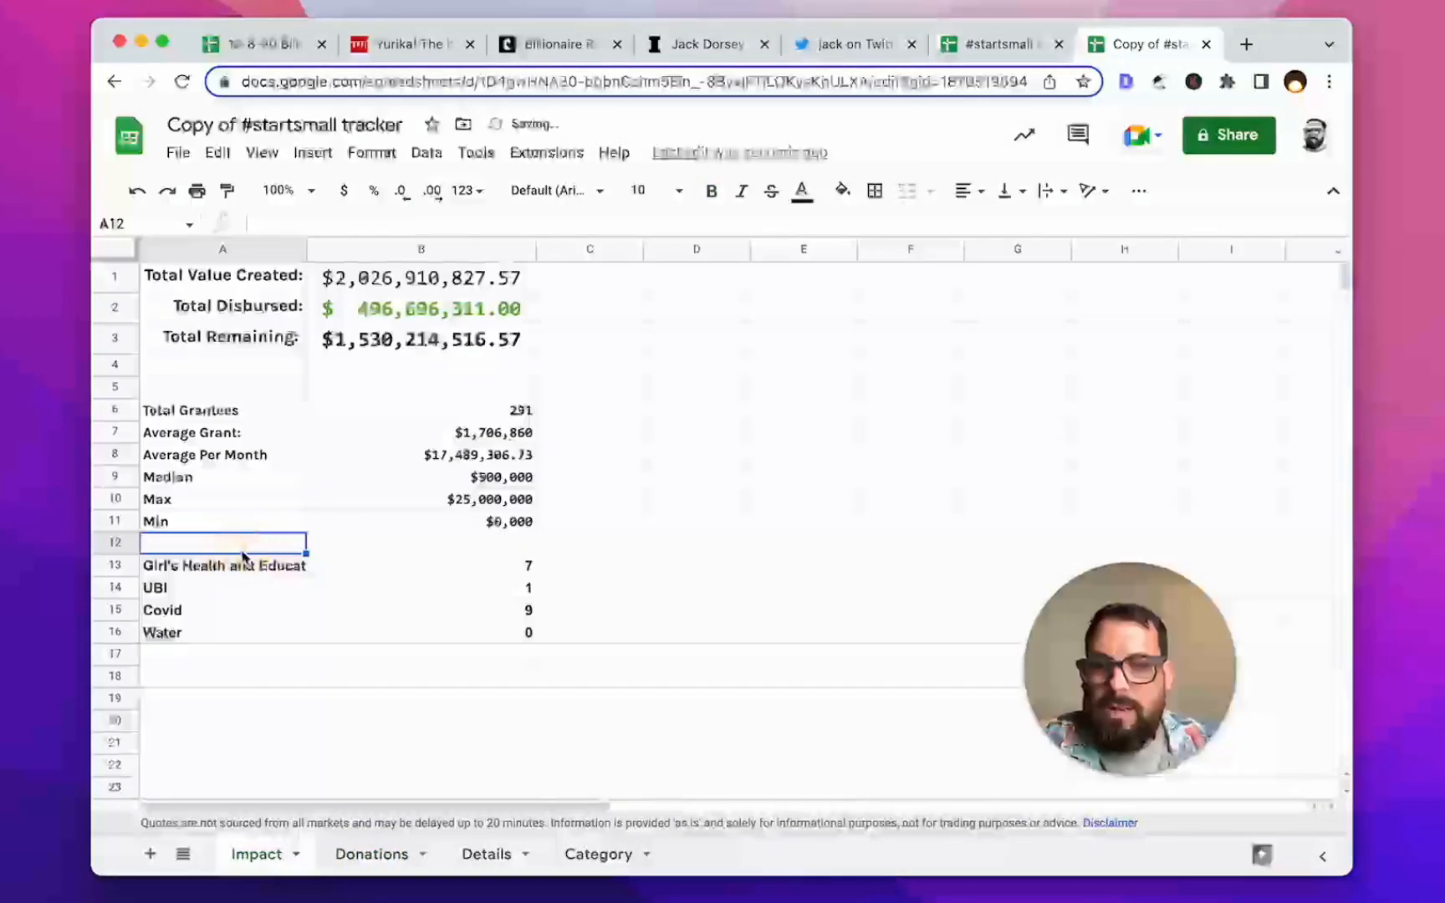
# Step: Insert a blank row above the category counts and remove the unused columns beyond column C on the Impact sheet
pyautogui.moveTo(243, 569); pyautogui.dragTo(430, 643)
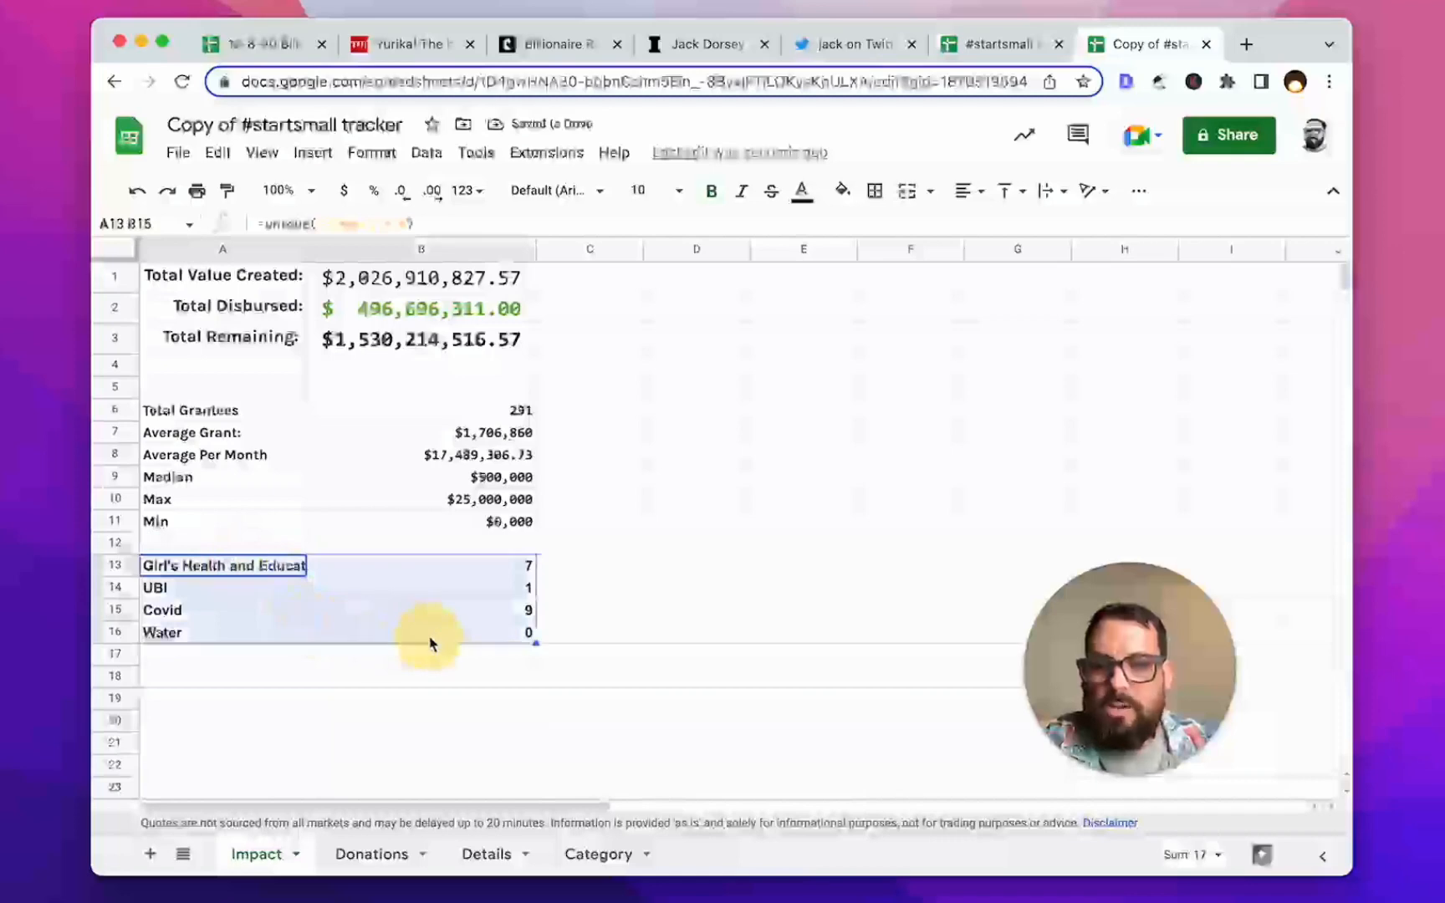
pyautogui.click(112, 540)
pyautogui.rightClick(112, 536)
pyautogui.click(193, 546)
# Step: Enter the section headings "Summary Data" in A5 and "Where Did The Money Go?" in A13
pyautogui.click(201, 387)
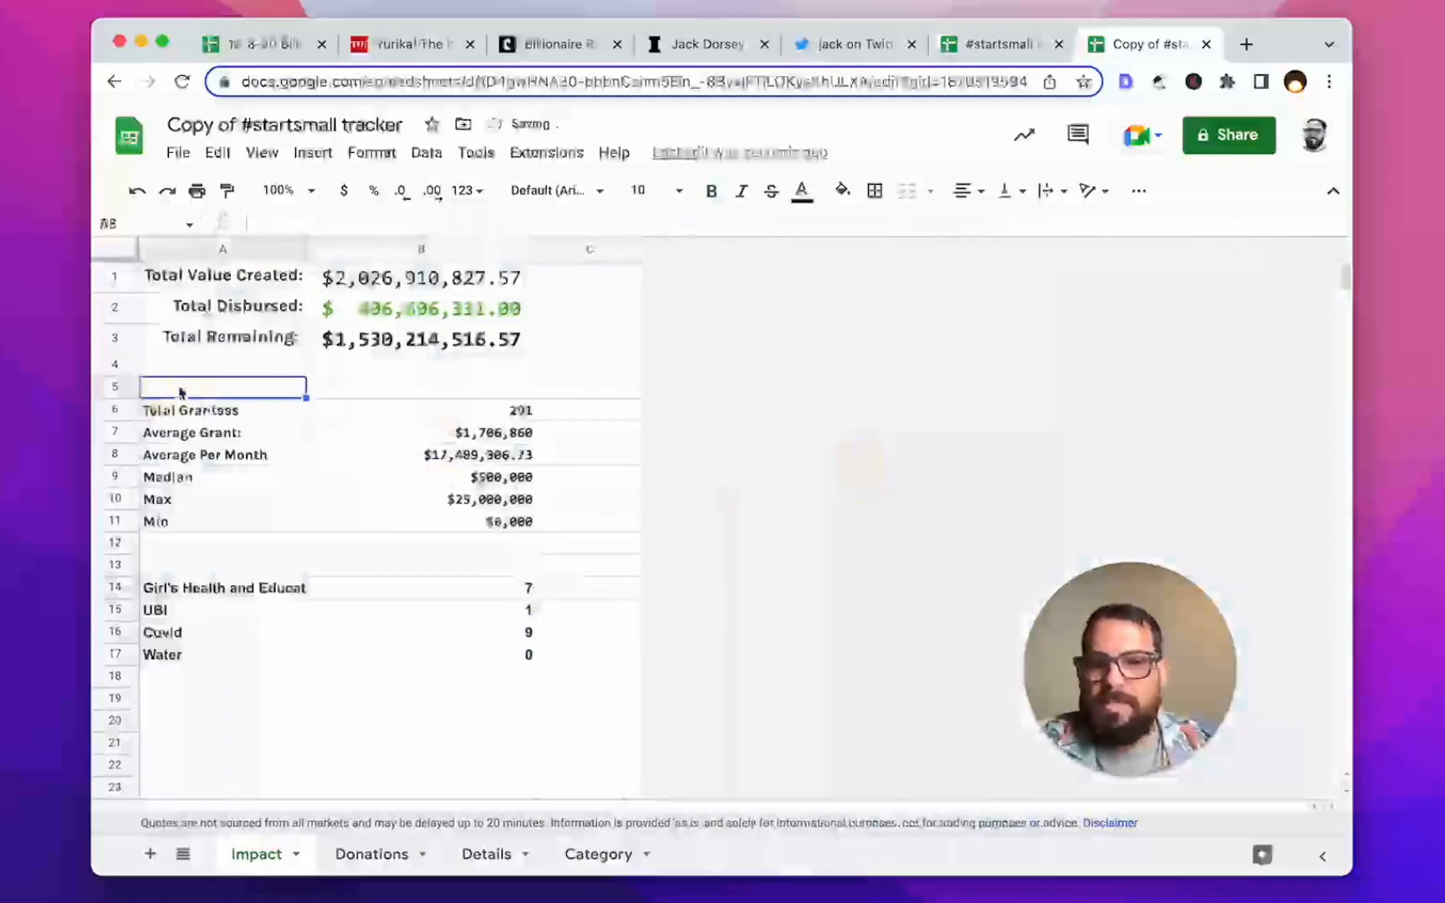
pyautogui.write('Summary Data')
pyautogui.press('Return')
pyautogui.press('super+Down')
pyautogui.press('Down')
pyautogui.press('Down')
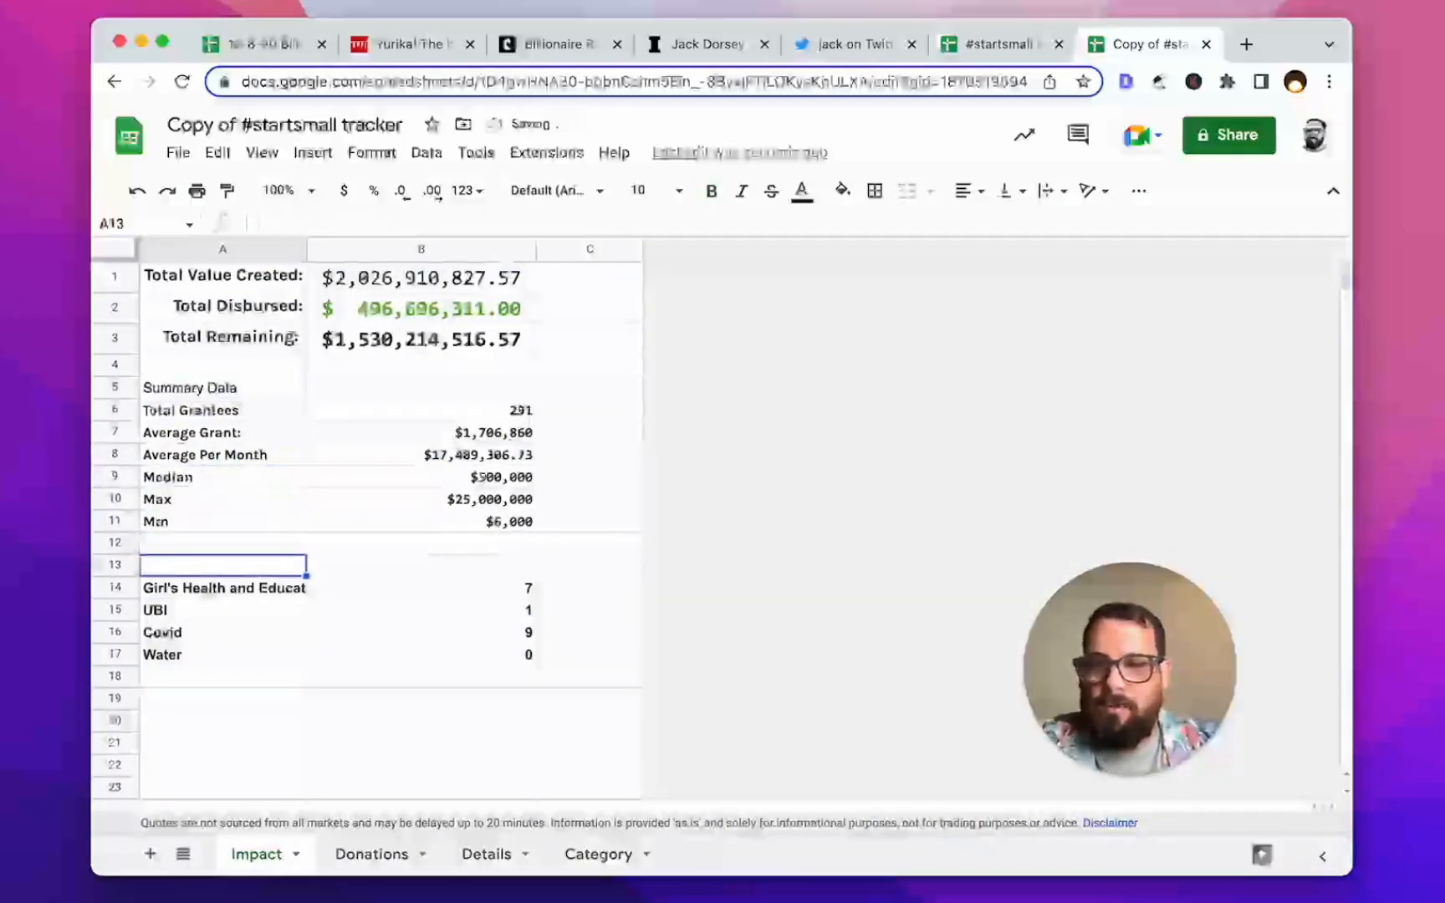
pyautogui.write('where Did The Money Go?')
pyautogui.press('Return')
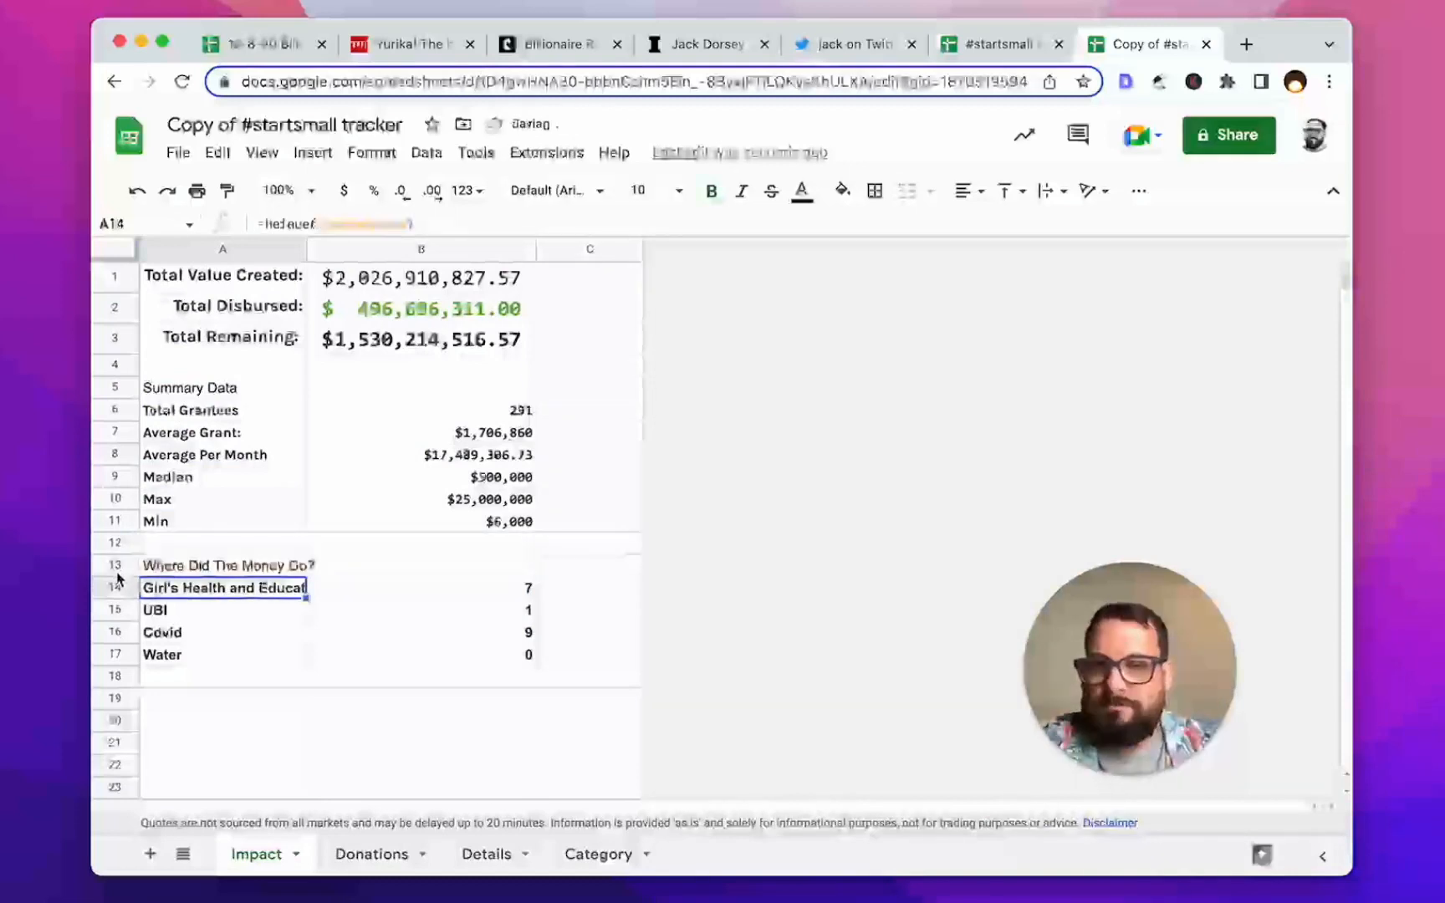
# Step: Set the "Where Did The Money Go?" heading row to font size 20
pyautogui.click(115, 564)
pyautogui.click(644, 186)
pyautogui.click(640, 495)
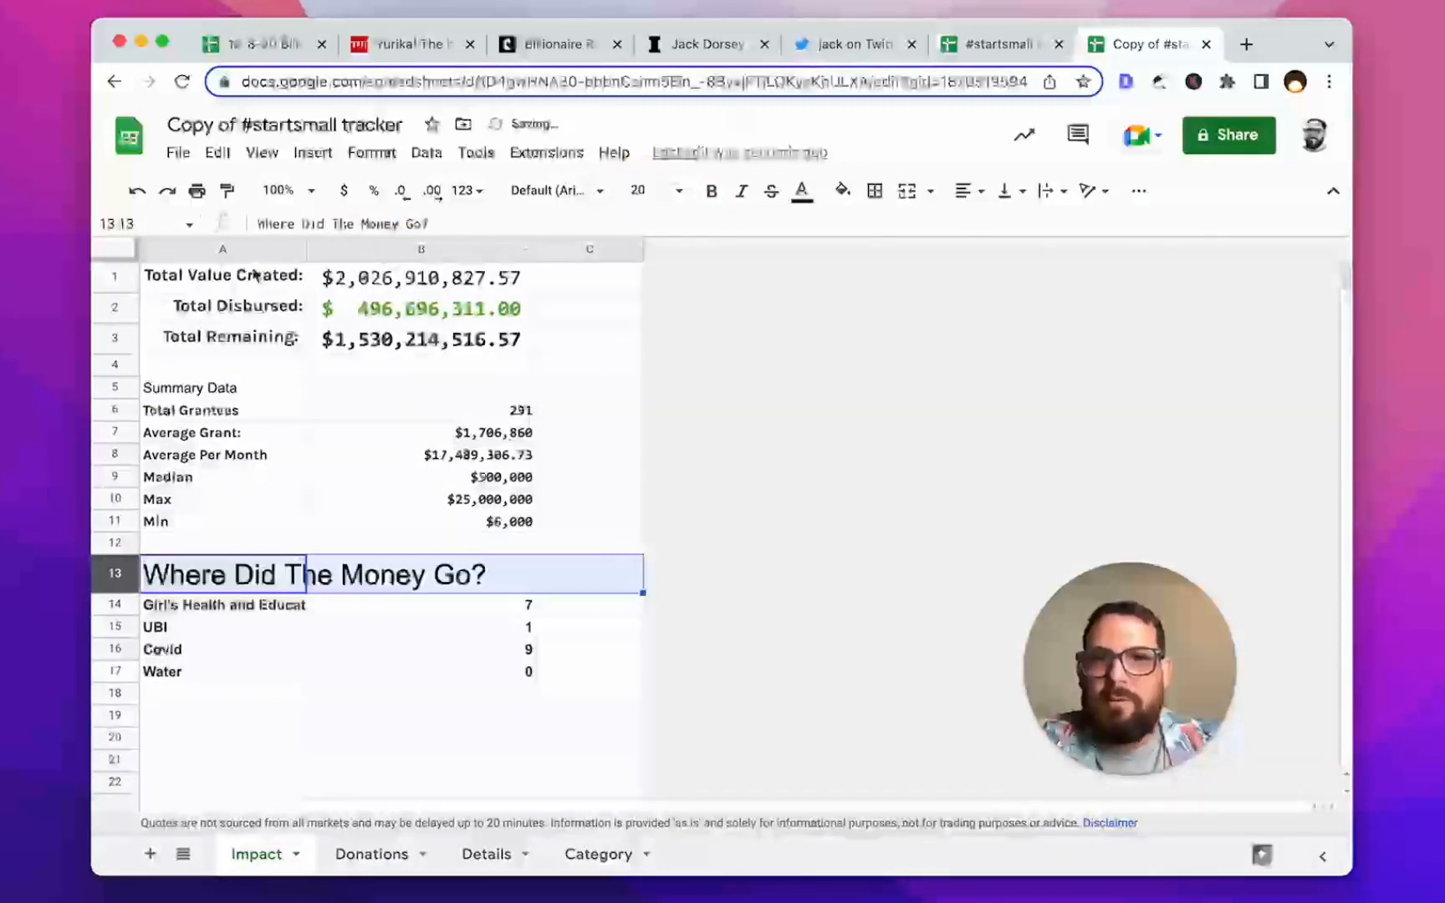
# Step: Apply the Karla font to all of column A on the Impact sheet
pyautogui.click(242, 249)
pyautogui.click(535, 191)
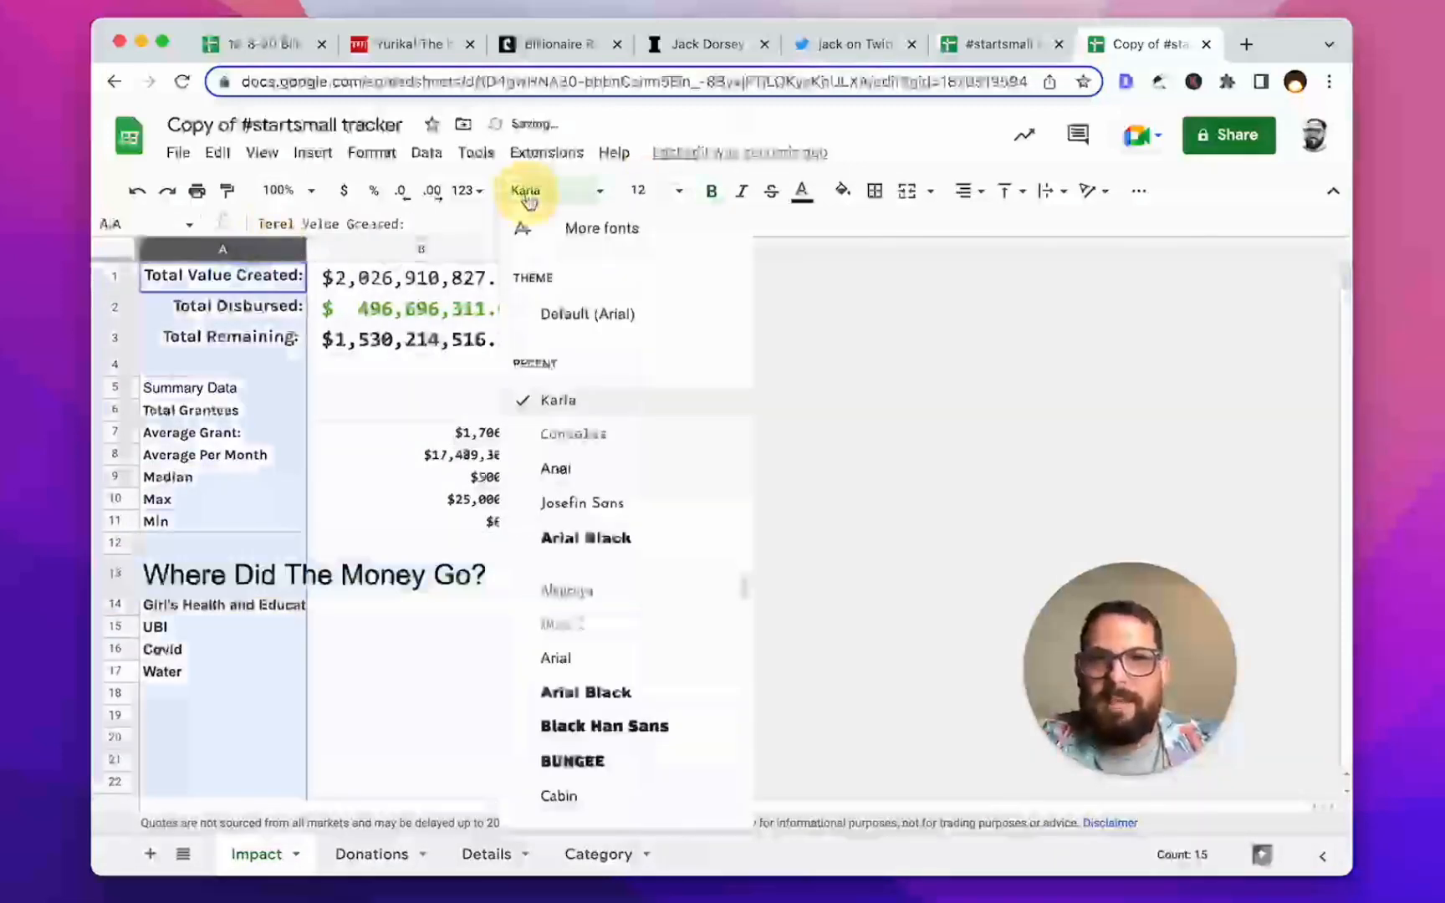
pyautogui.click(593, 424)
# Step: Hide the gridlines on the Impact sheet
pyautogui.moveTo(237, 580); pyautogui.dragTo(425, 575)
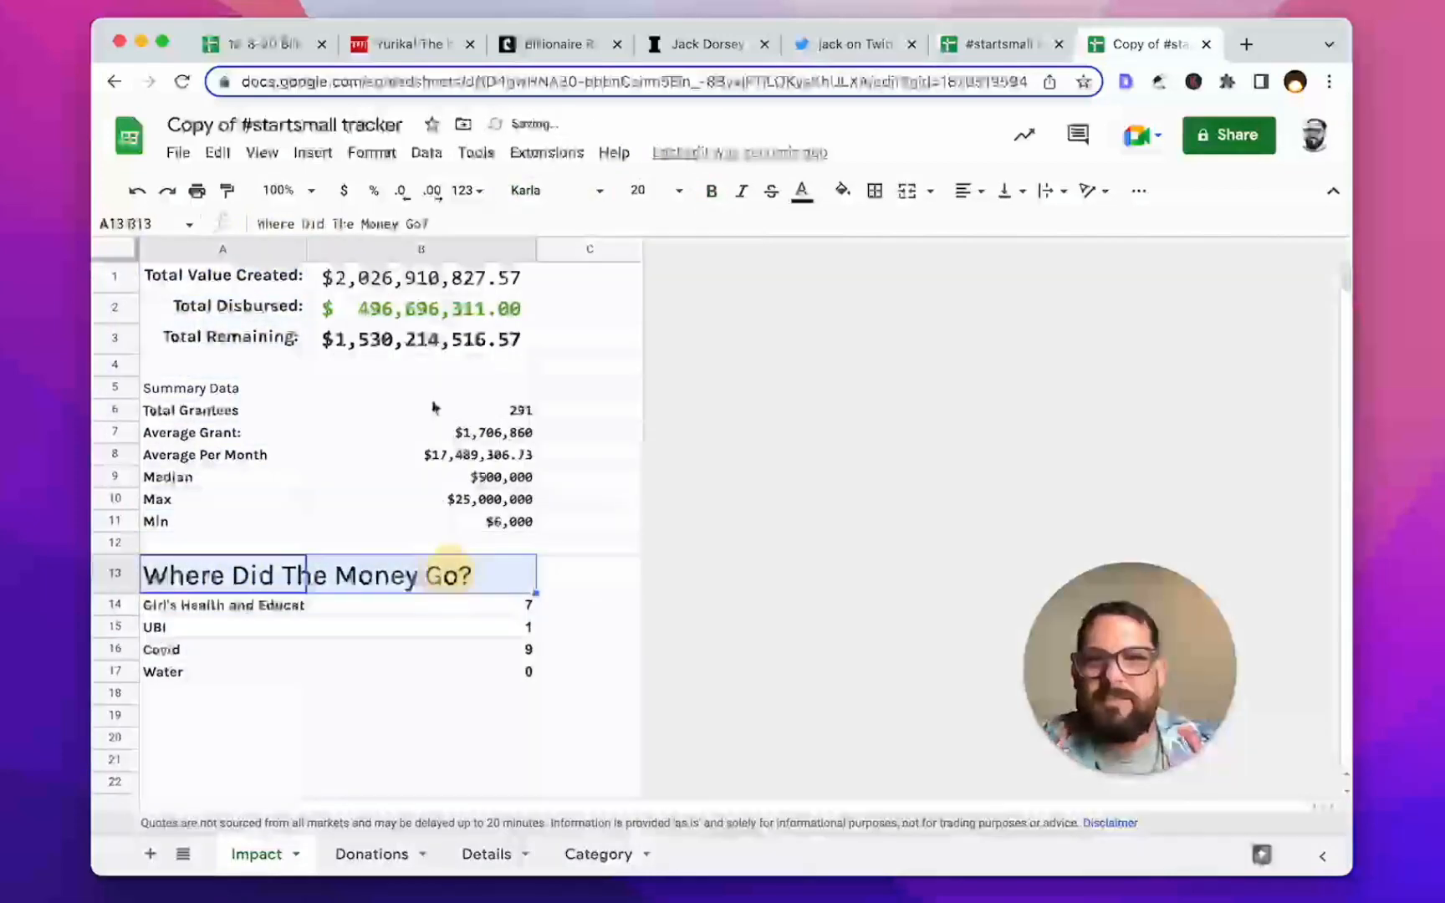
pyautogui.click(268, 156)
pyautogui.moveTo(419, 195)
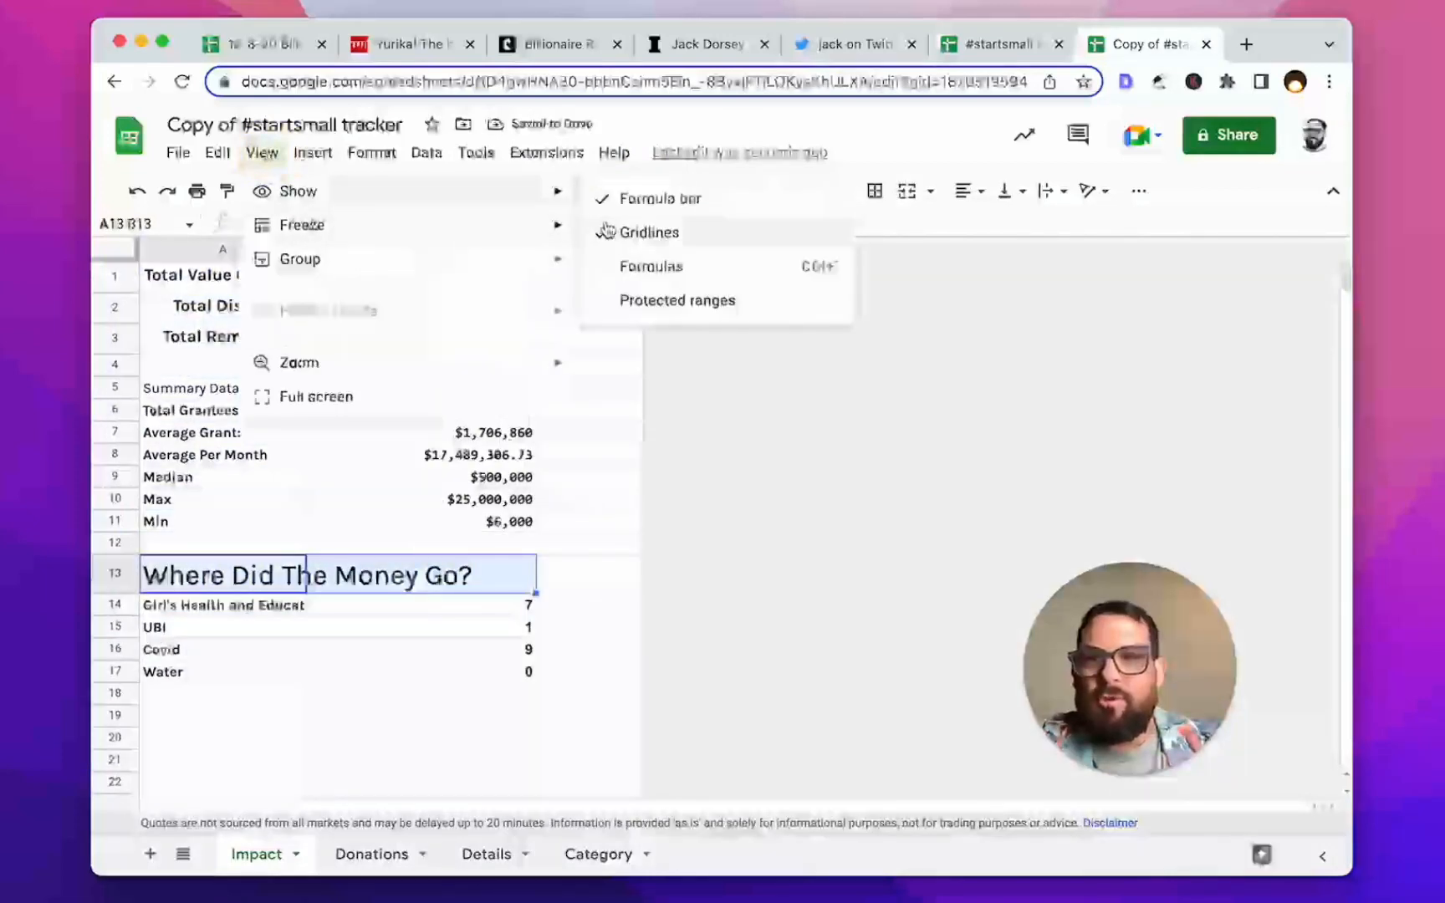
pyautogui.click(642, 233)
# Step: Set columns A and B to font size 14 and enlarge the "Summary Data" and "Where Did The Money Go?" headings
pyautogui.click(293, 249)
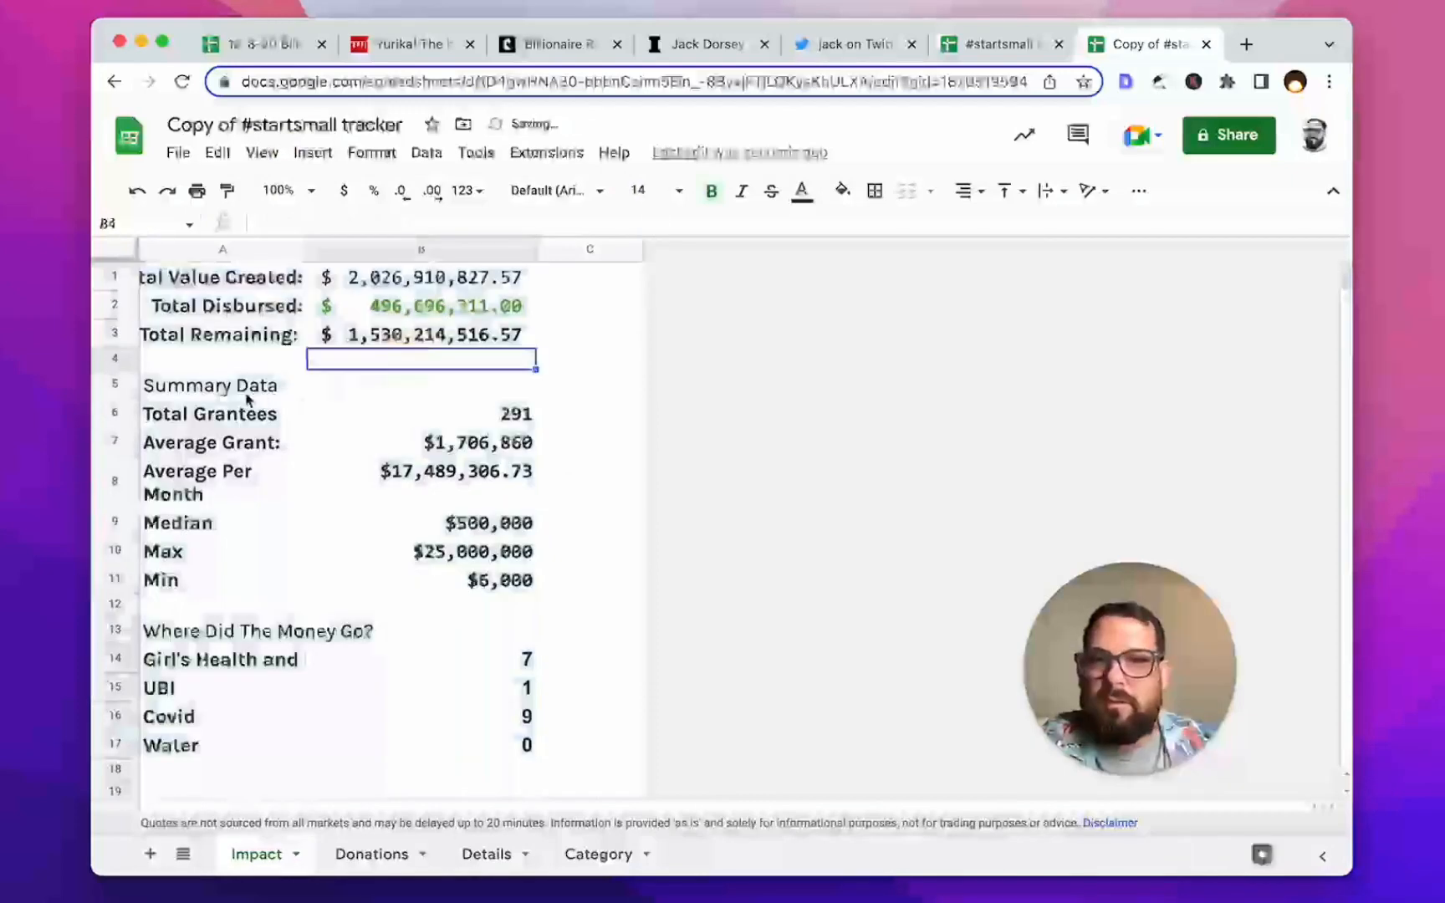
pyautogui.moveTo(219, 384); pyautogui.dragTo(443, 397)
pyautogui.click(645, 191)
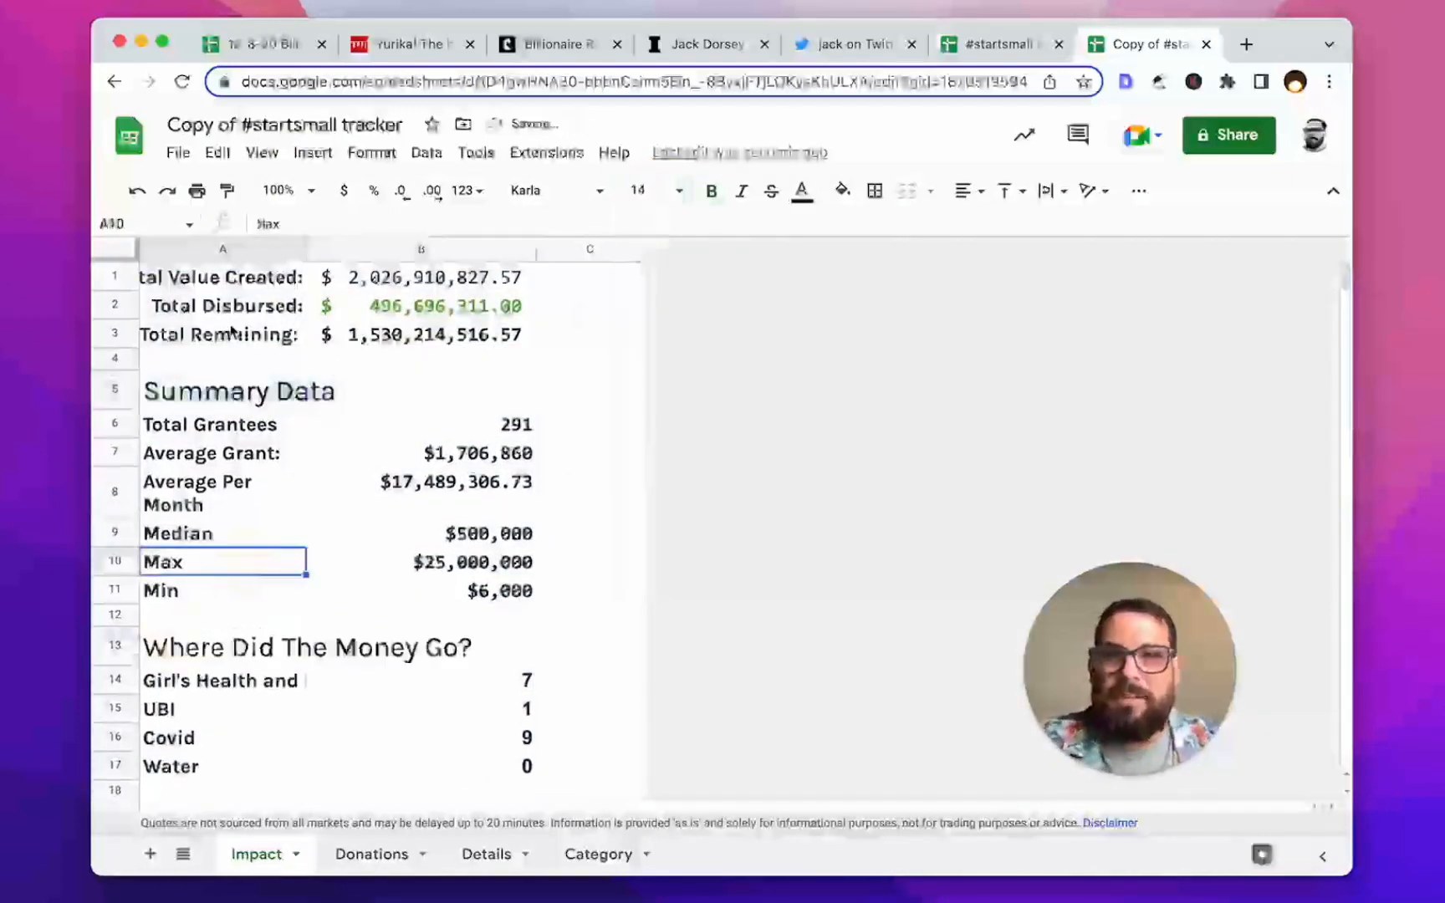
# Step: Widen column A of the Impact sheet so every label fits on one line
pyautogui.moveTo(307, 249); pyautogui.dragTo(449, 249)
pyautogui.click(673, 423)
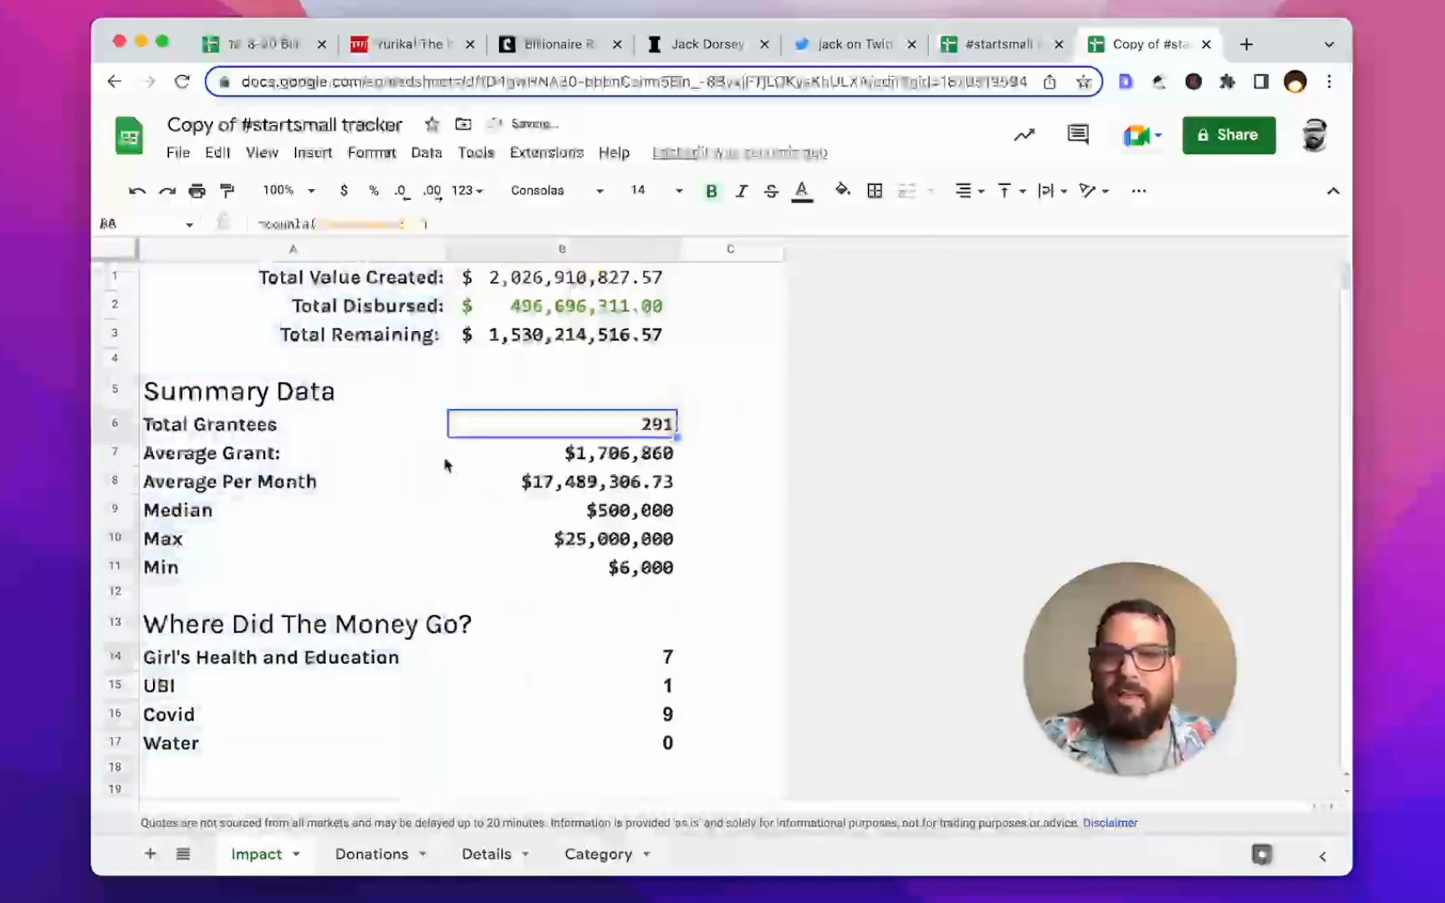
pyautogui.click(491, 336)
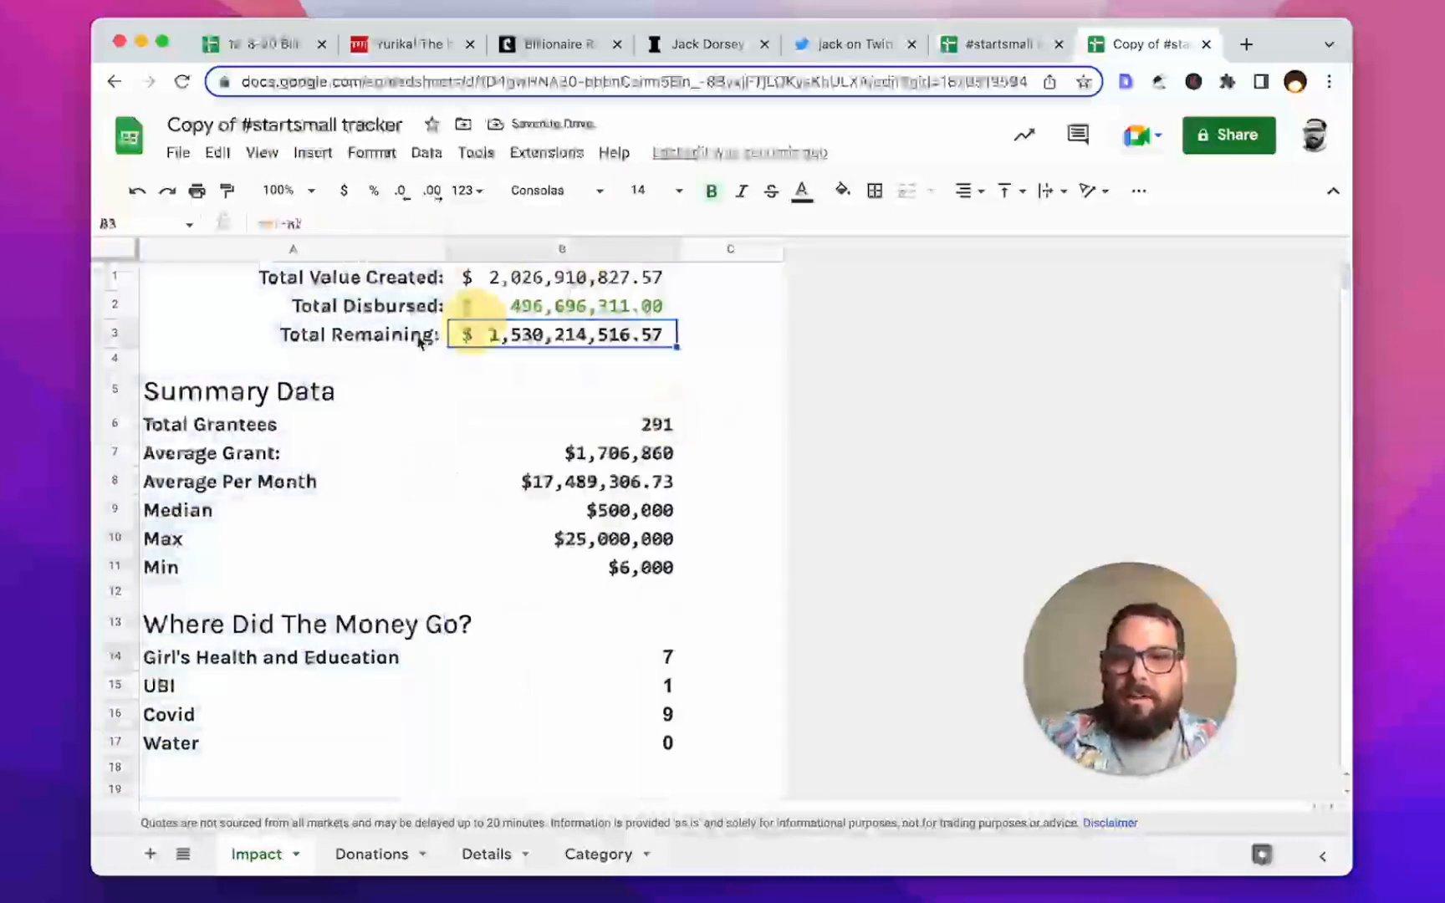
# Step: Insert two blank rows below Total Value Created and stack its label, without the colon, above its amount in column B
pyautogui.click(404, 278)
pyautogui.click(413, 310)
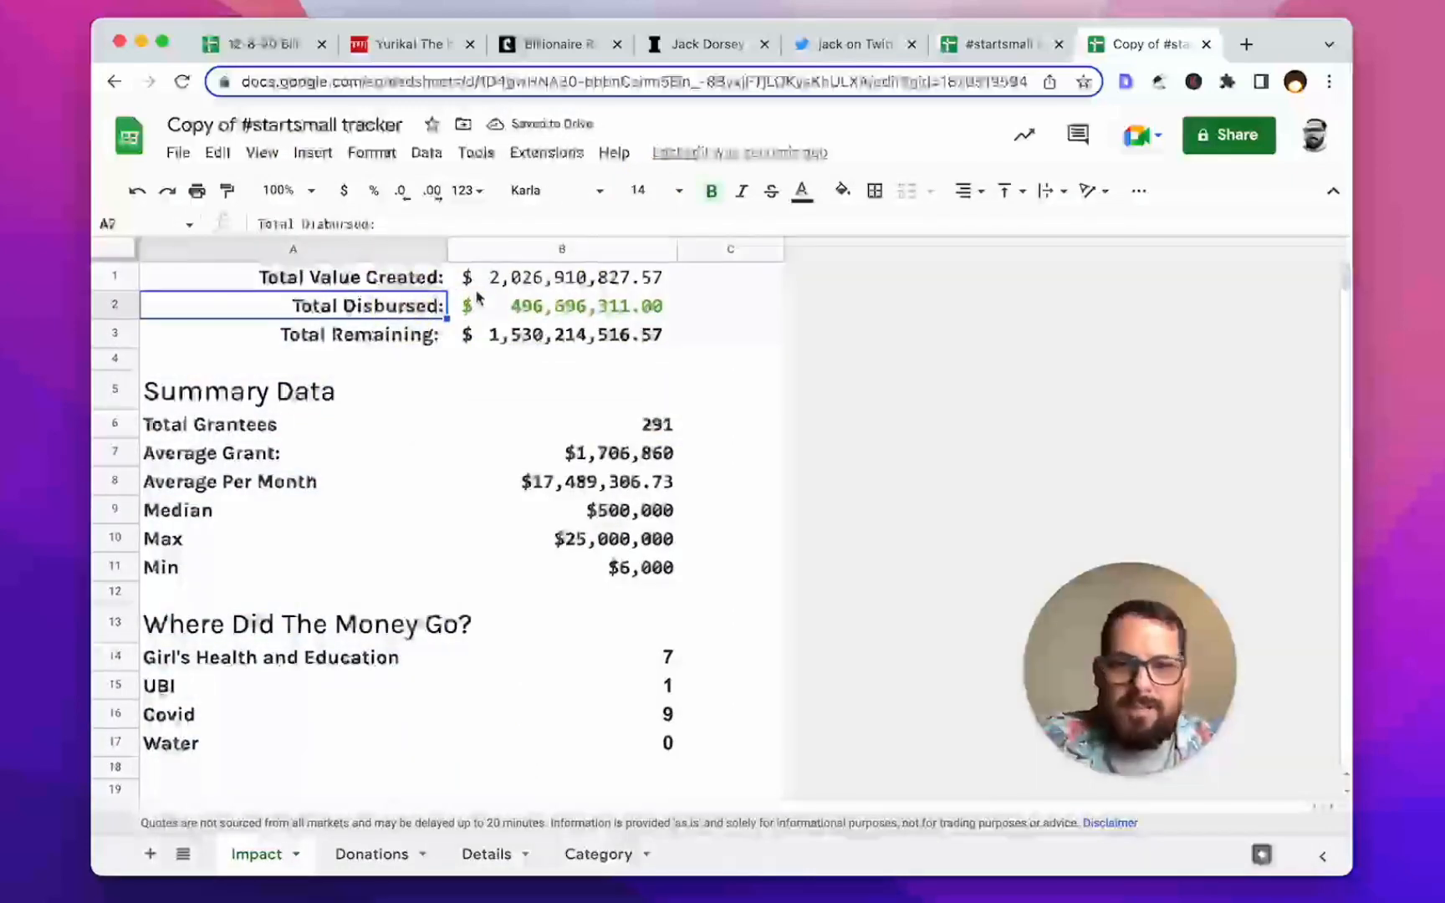
pyautogui.click(112, 303)
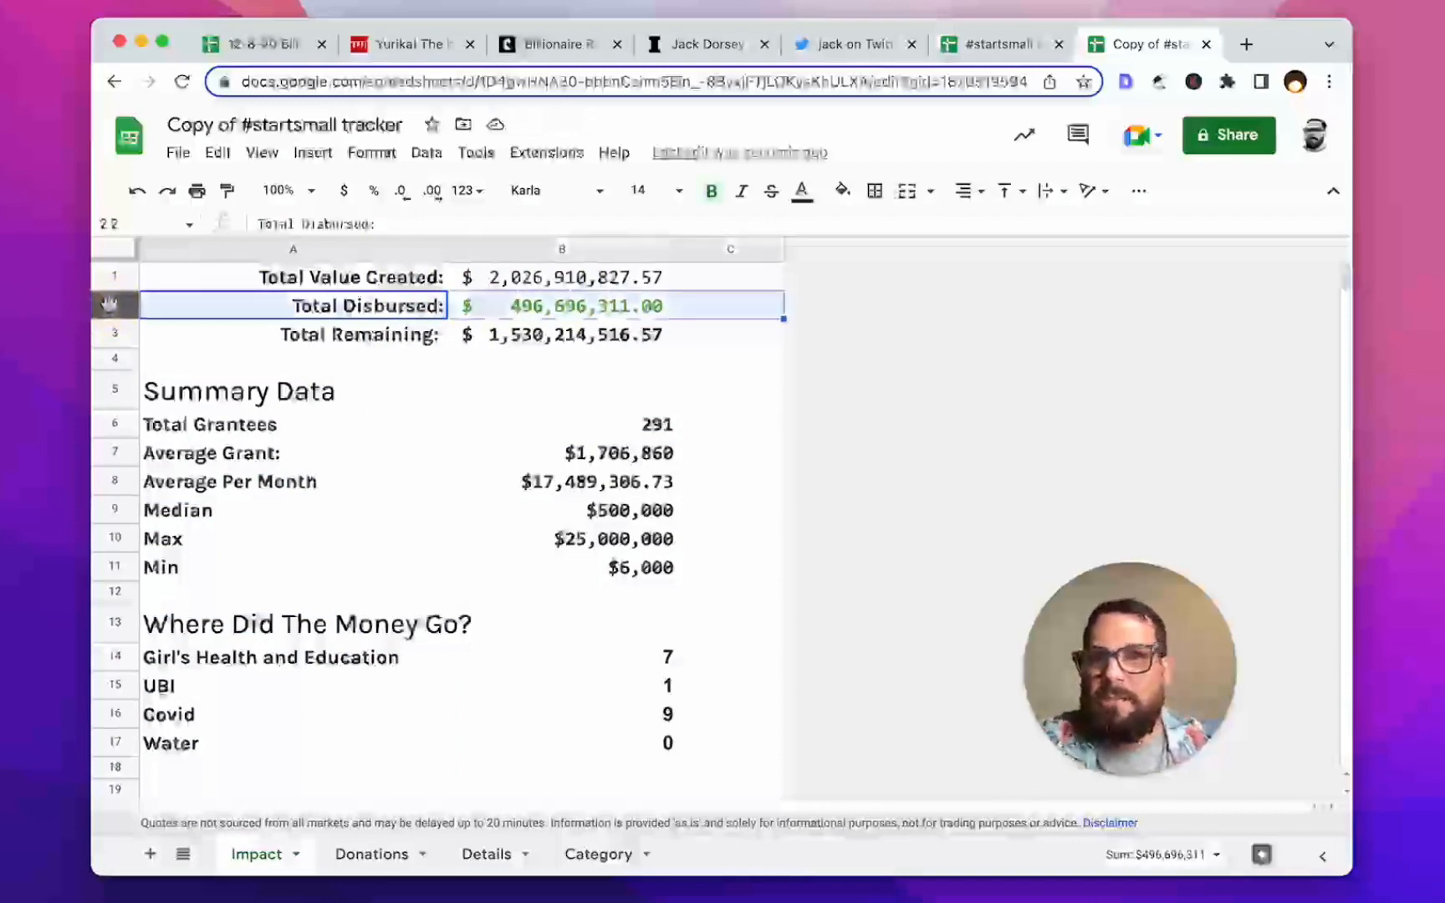
pyautogui.rightClick(114, 305)
pyautogui.click(203, 482)
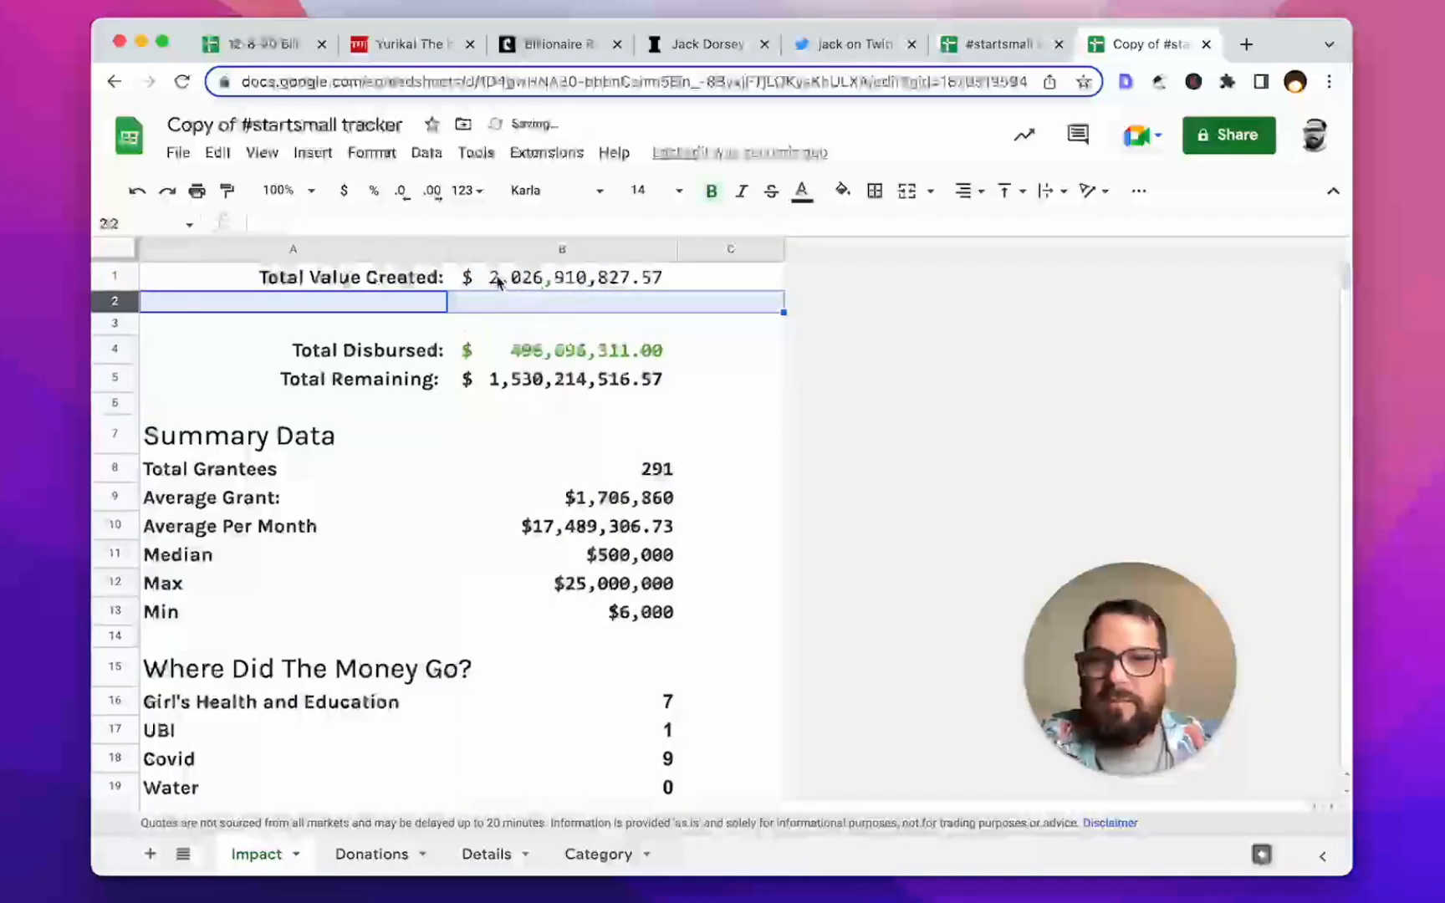
pyautogui.click(500, 281)
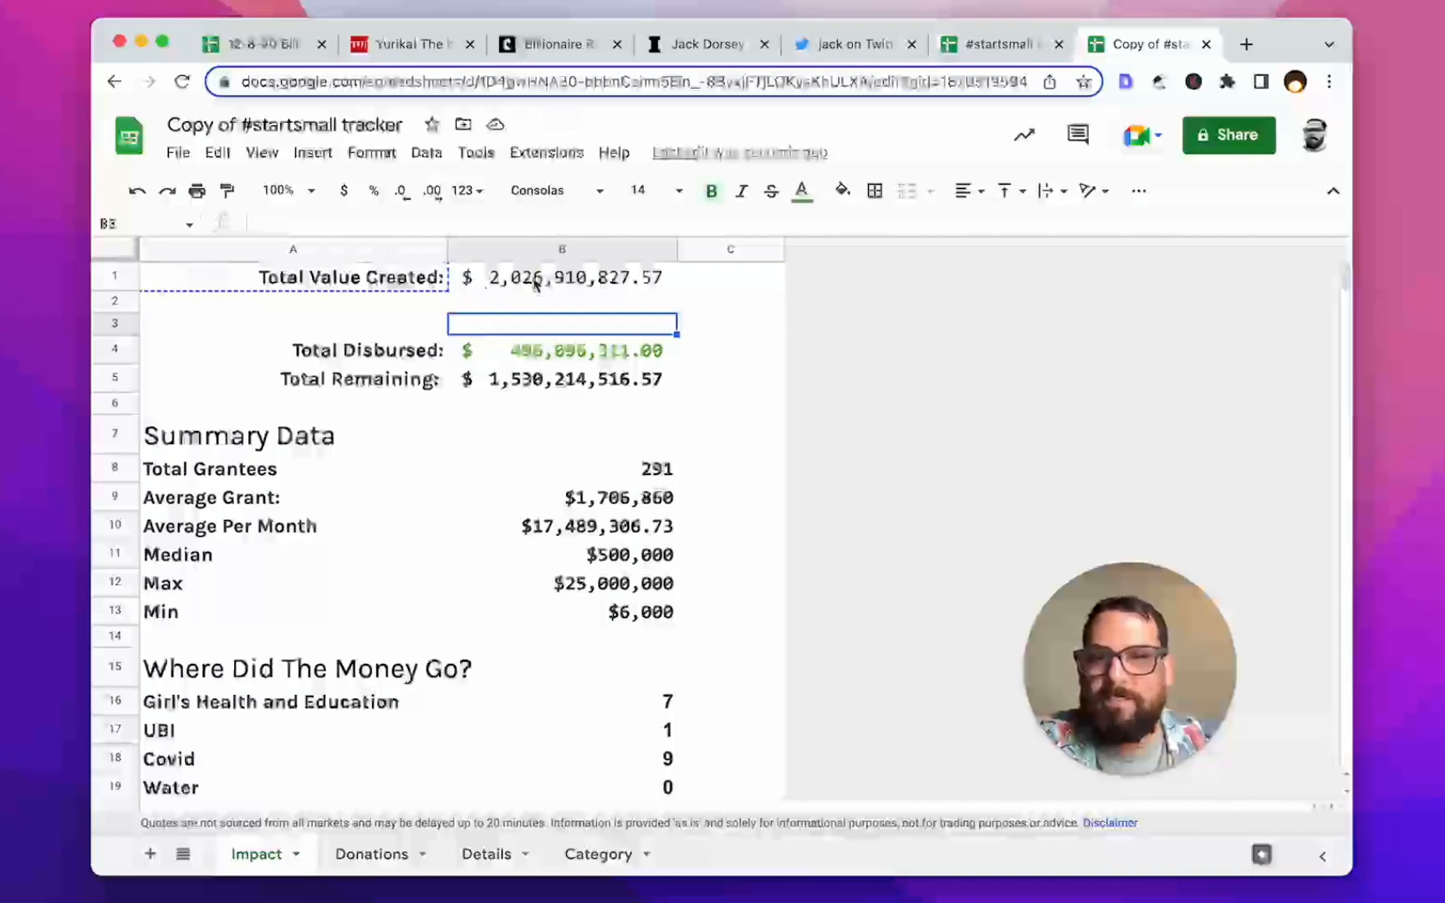
pyautogui.click(535, 280)
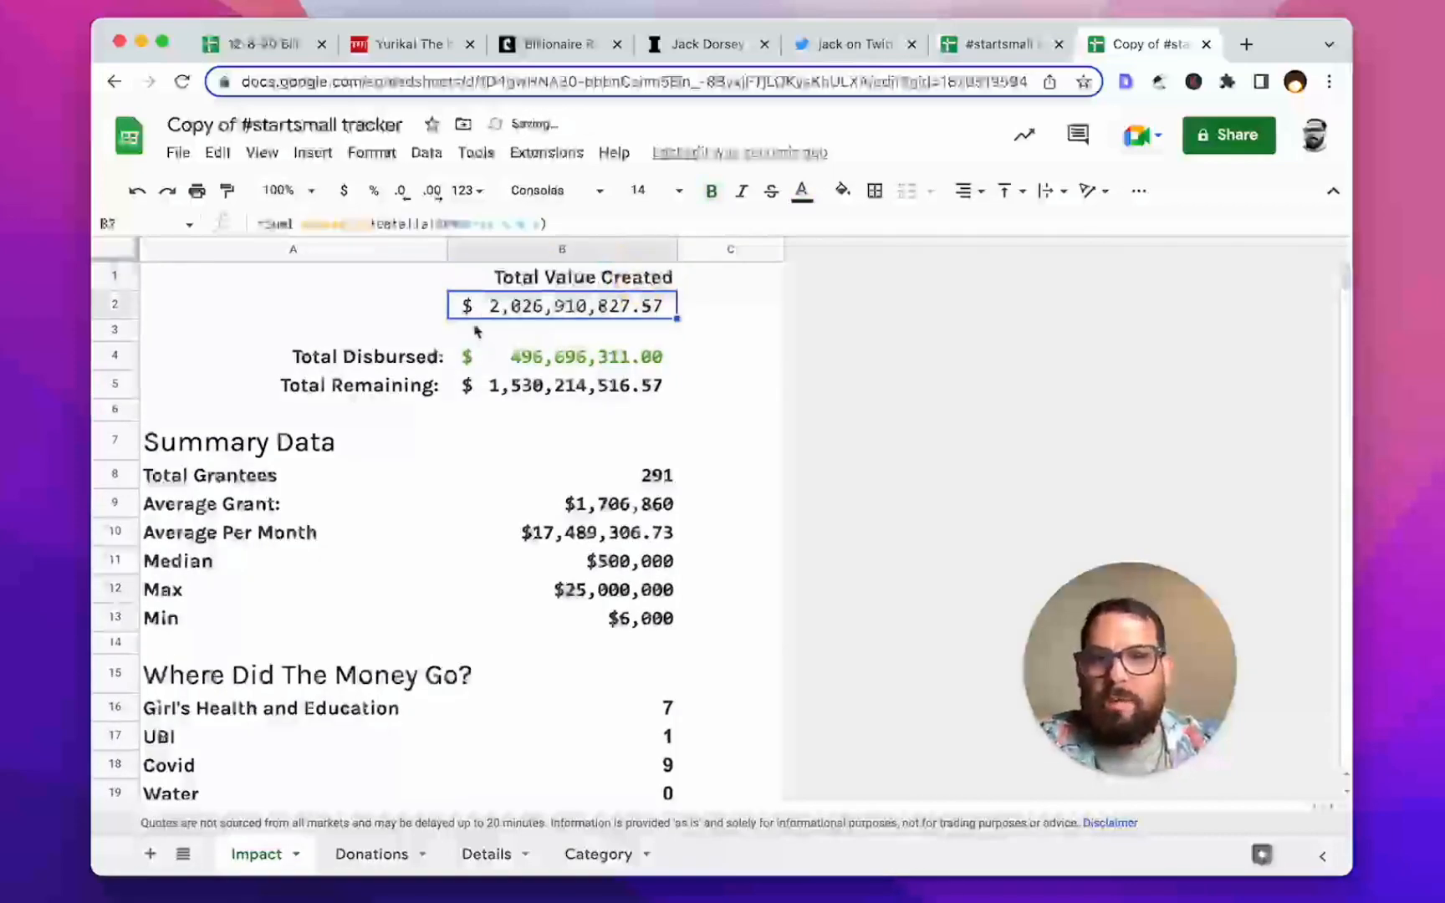
# Step: Insert rows around the Total Disbursed and Total Remaining entries and stack their labels, without colons, above their amounts in column B
pyautogui.click(107, 316)
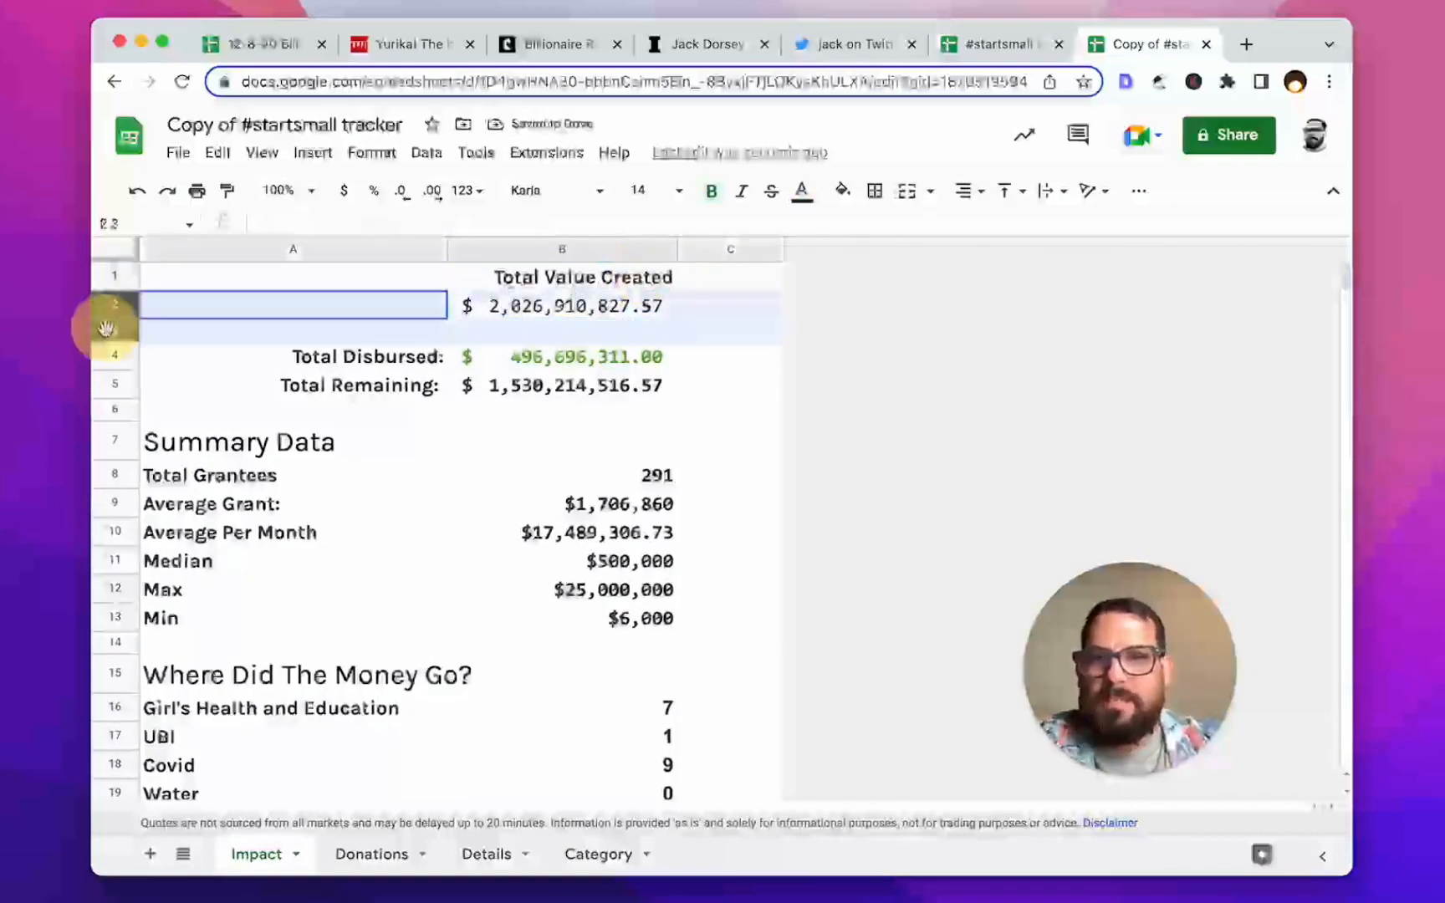
pyautogui.click(475, 358)
pyautogui.rightClick(115, 330)
pyautogui.click(188, 517)
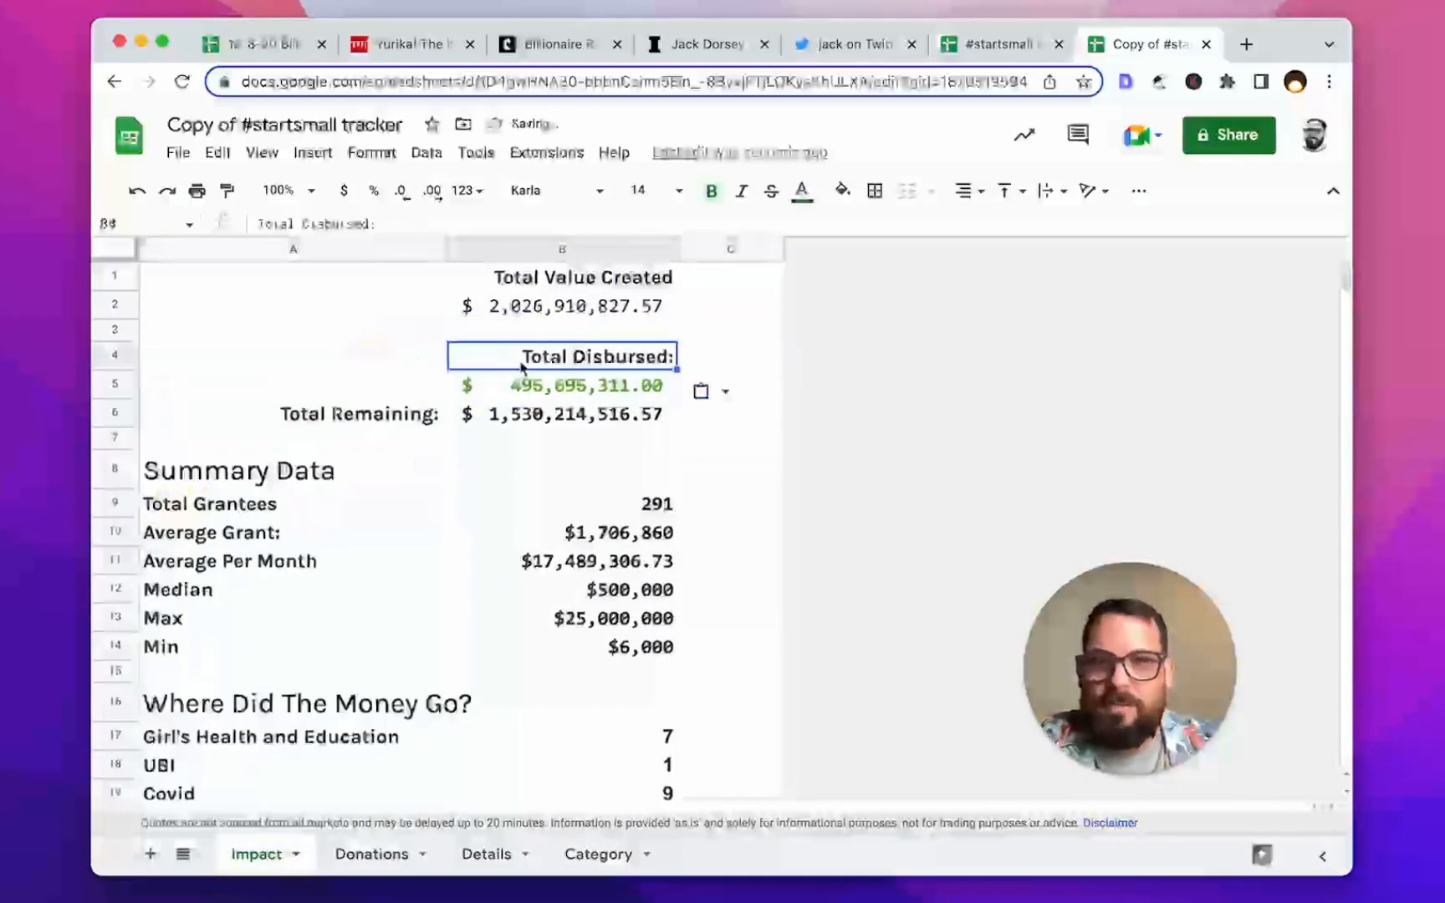
pyautogui.doubleClick(530, 356)
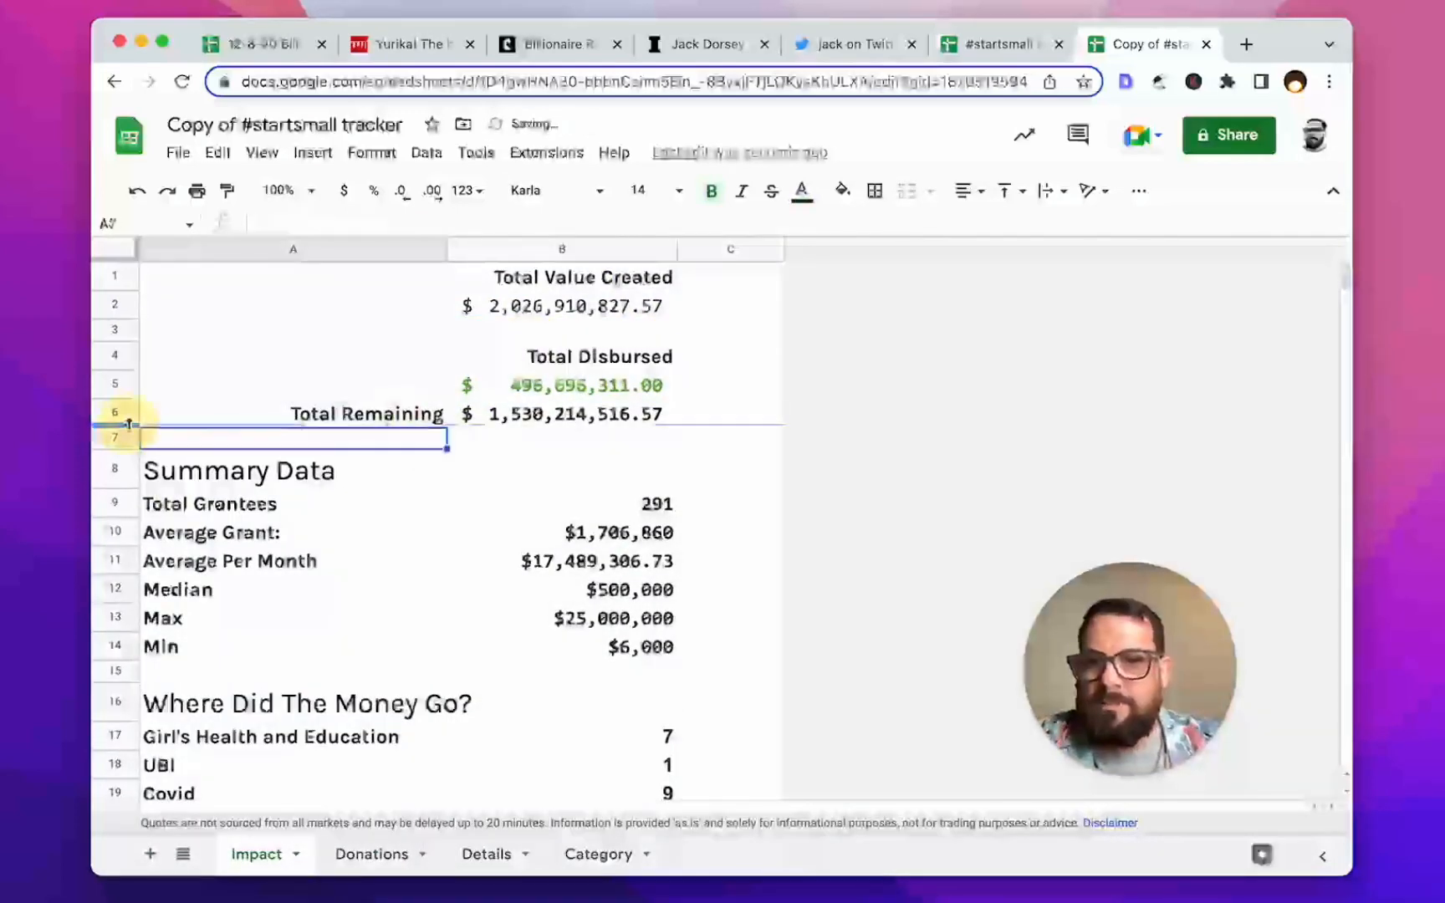
pyautogui.click(117, 412)
# Step: Set the three total labels to font size 15 and their amounts to size 25 in a widened column B
pyautogui.click(645, 191)
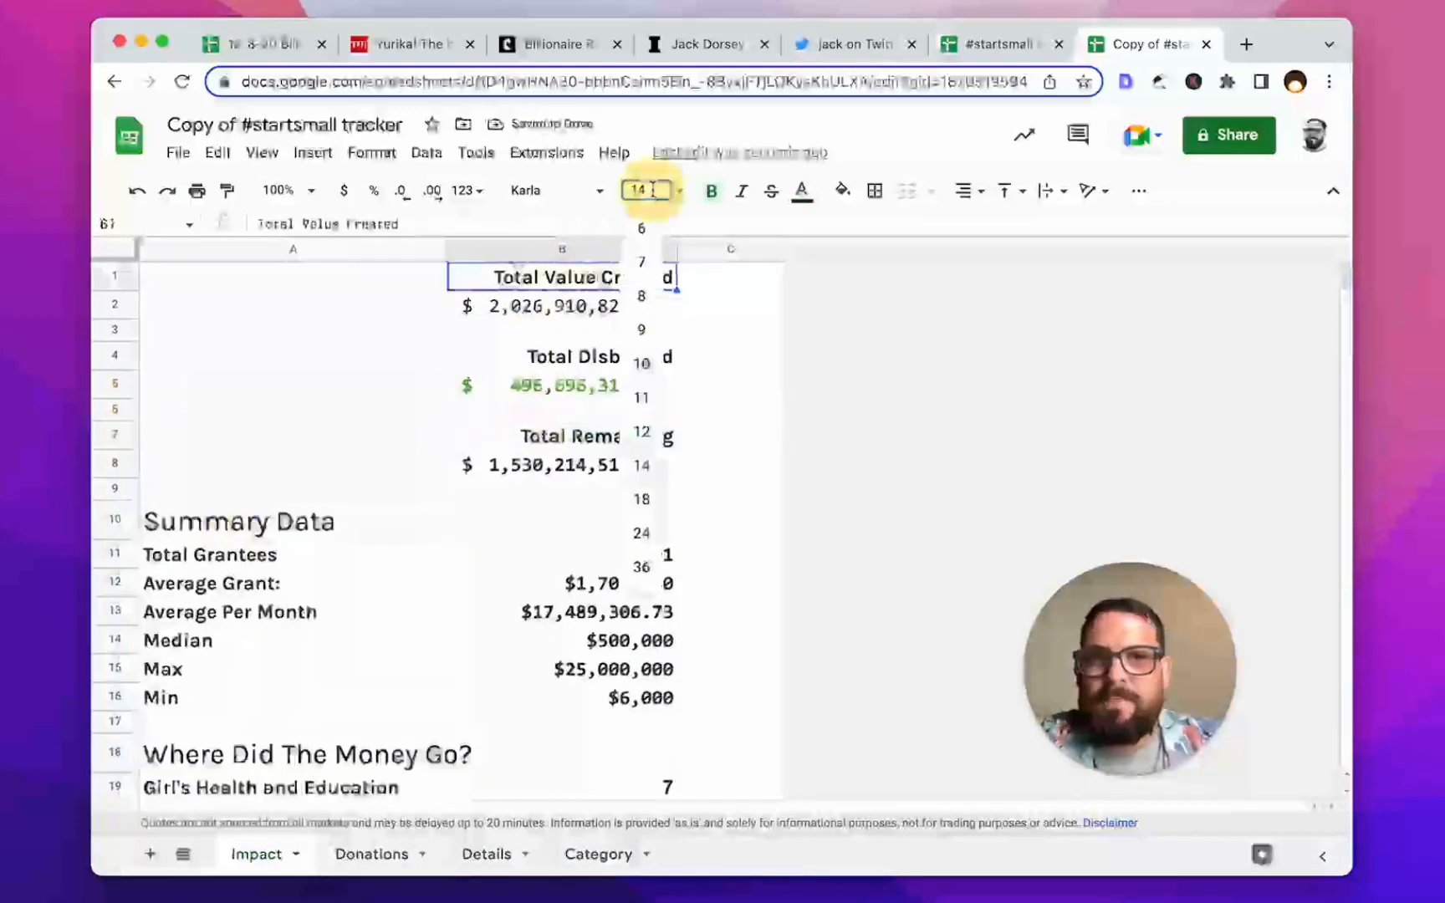
pyautogui.write('15')
pyautogui.press('Return')
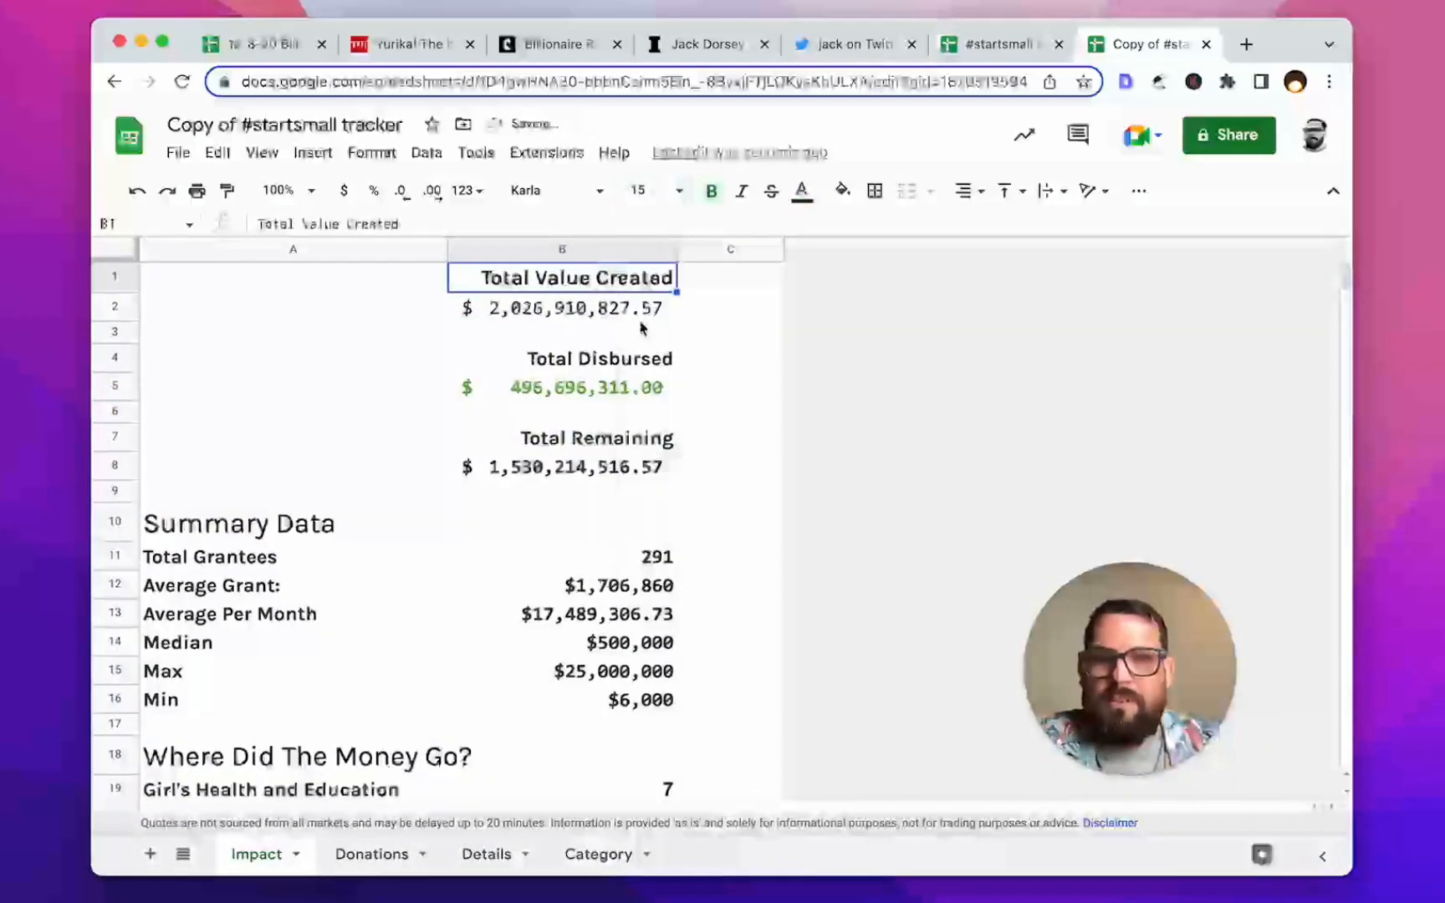
pyautogui.click(619, 360)
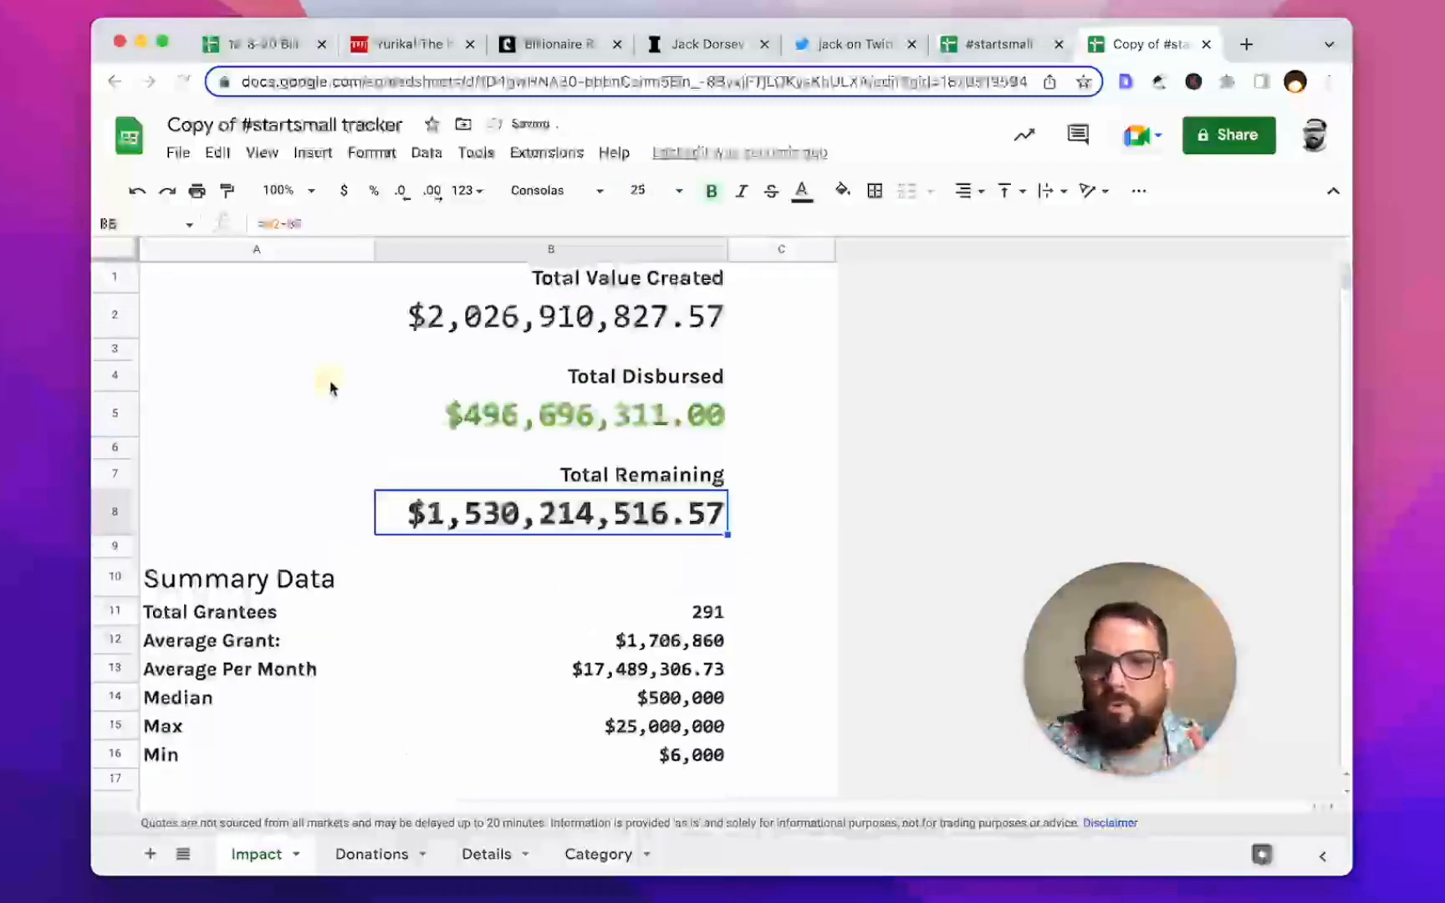
# Step: Increase the height of row 2, which holds the Total Value Created amount, and refine it with an exact pixel height
pyautogui.click(424, 358)
pyautogui.click(494, 318)
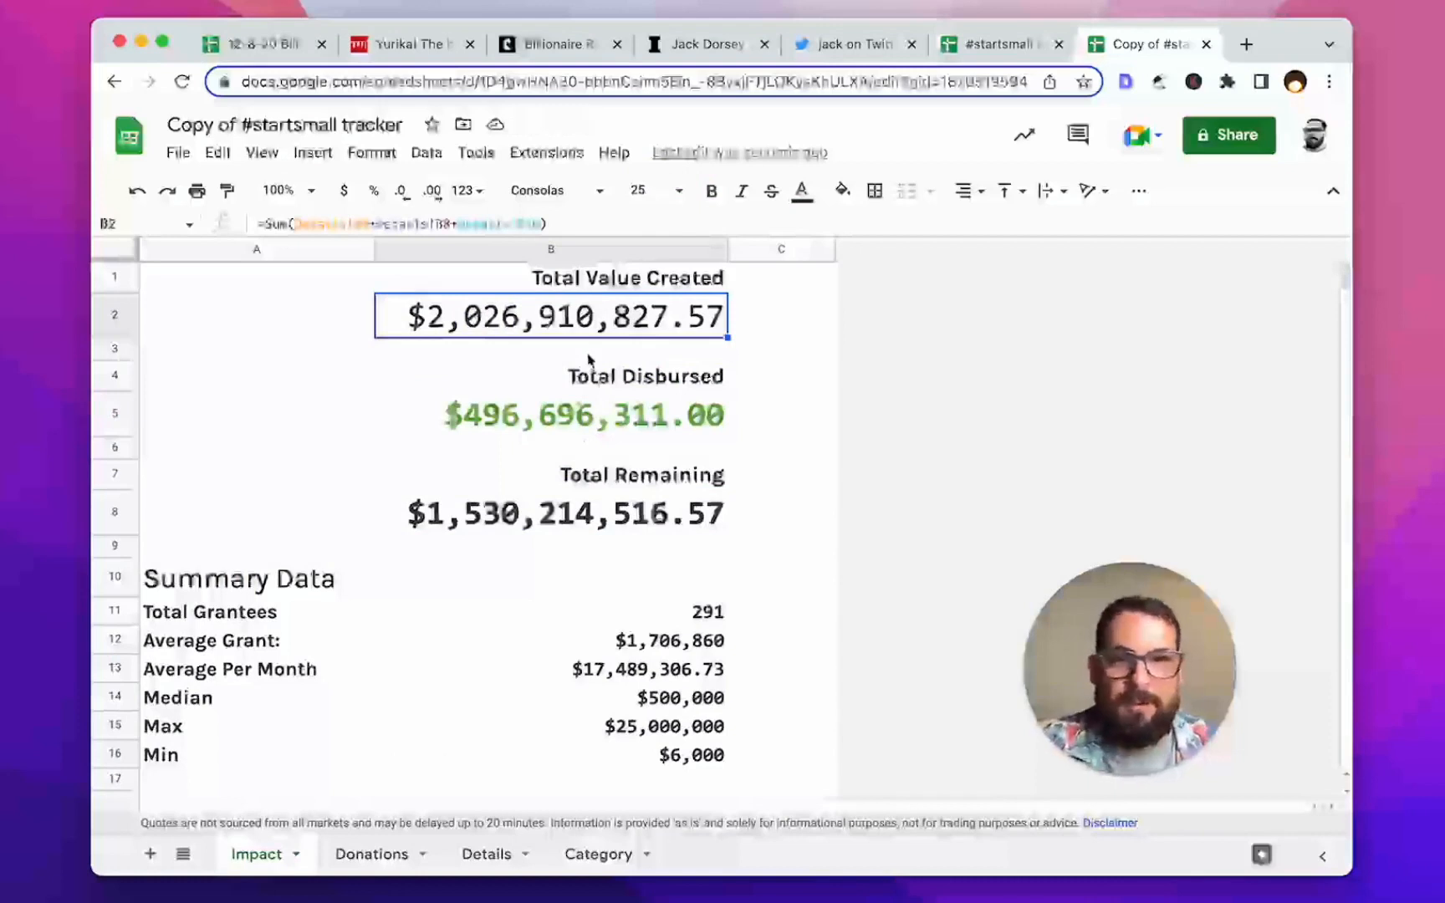
pyautogui.click(622, 284)
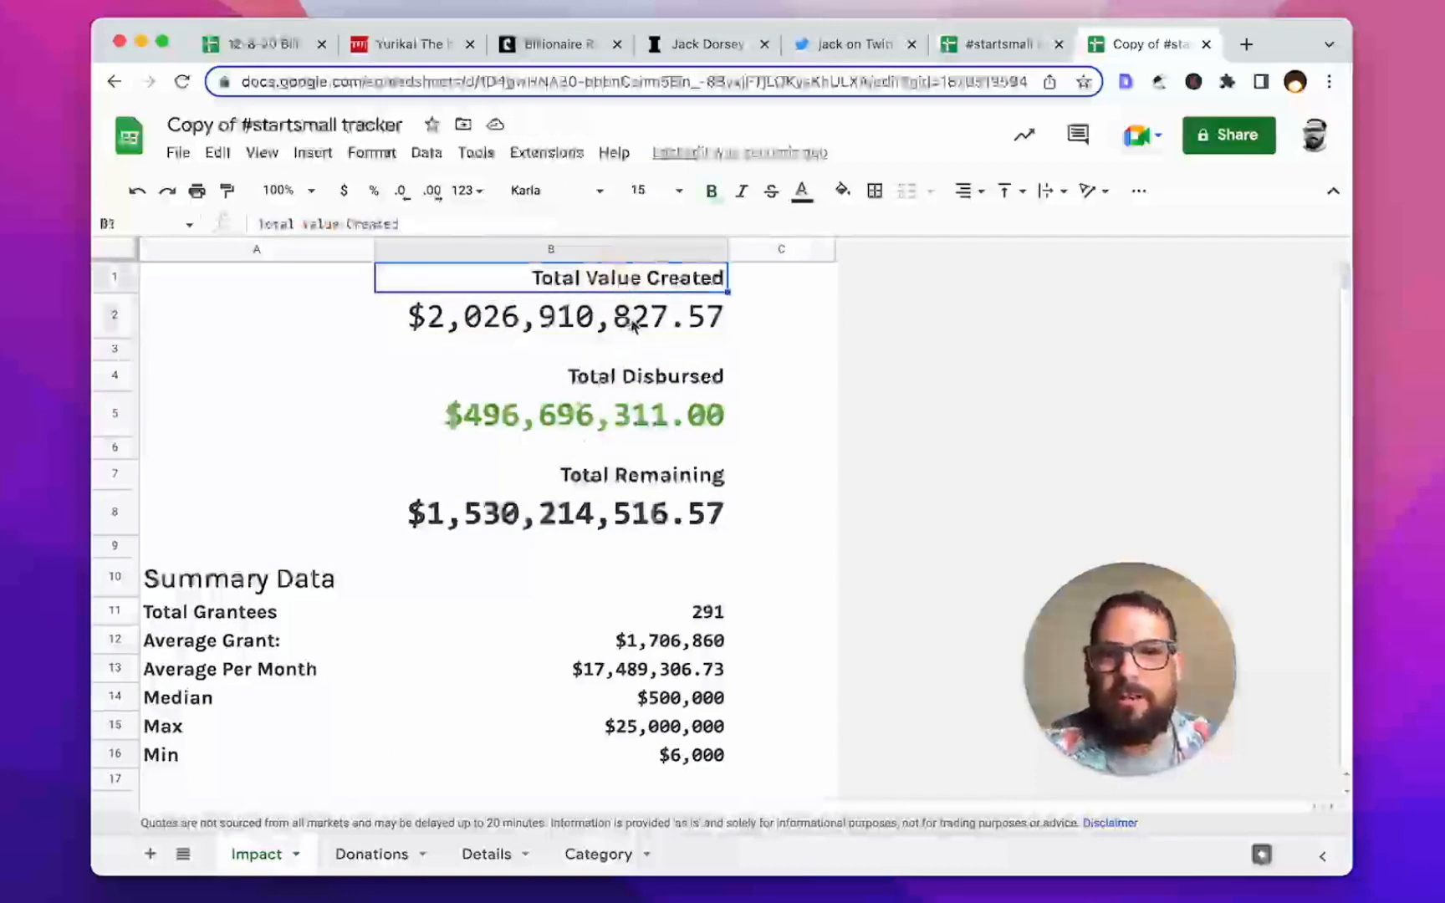
pyautogui.click(632, 326)
pyautogui.moveTo(130, 336); pyautogui.dragTo(124, 372)
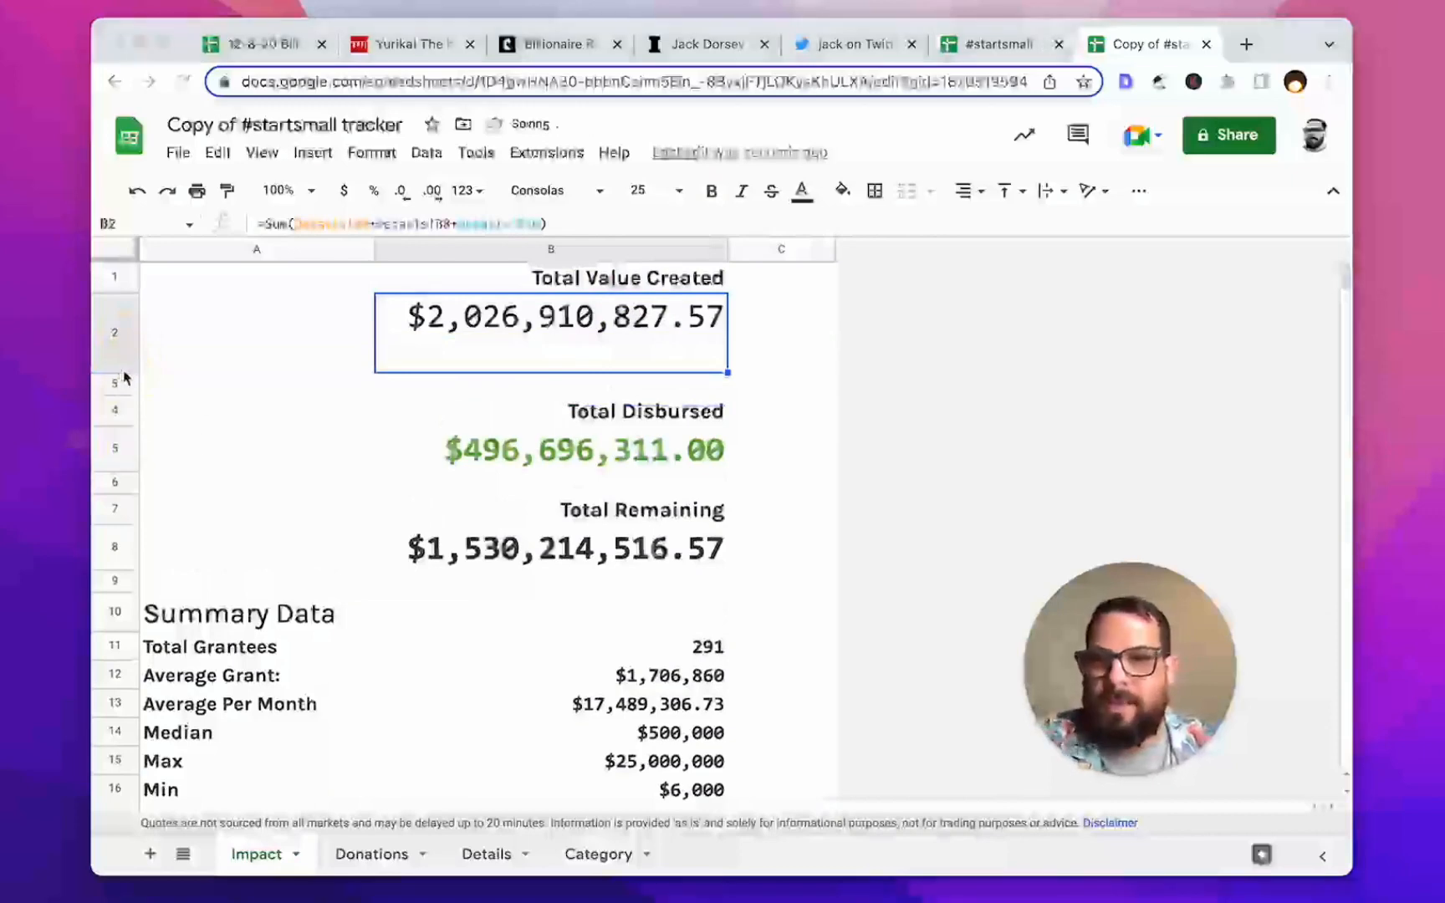
pyautogui.keyDown('super'); pyautogui.click(114, 449); pyautogui.keyUp('super')
pyautogui.keyDown('super'); pyautogui.click(115, 546); pyautogui.keyUp('super')
pyautogui.rightClick(111, 358)
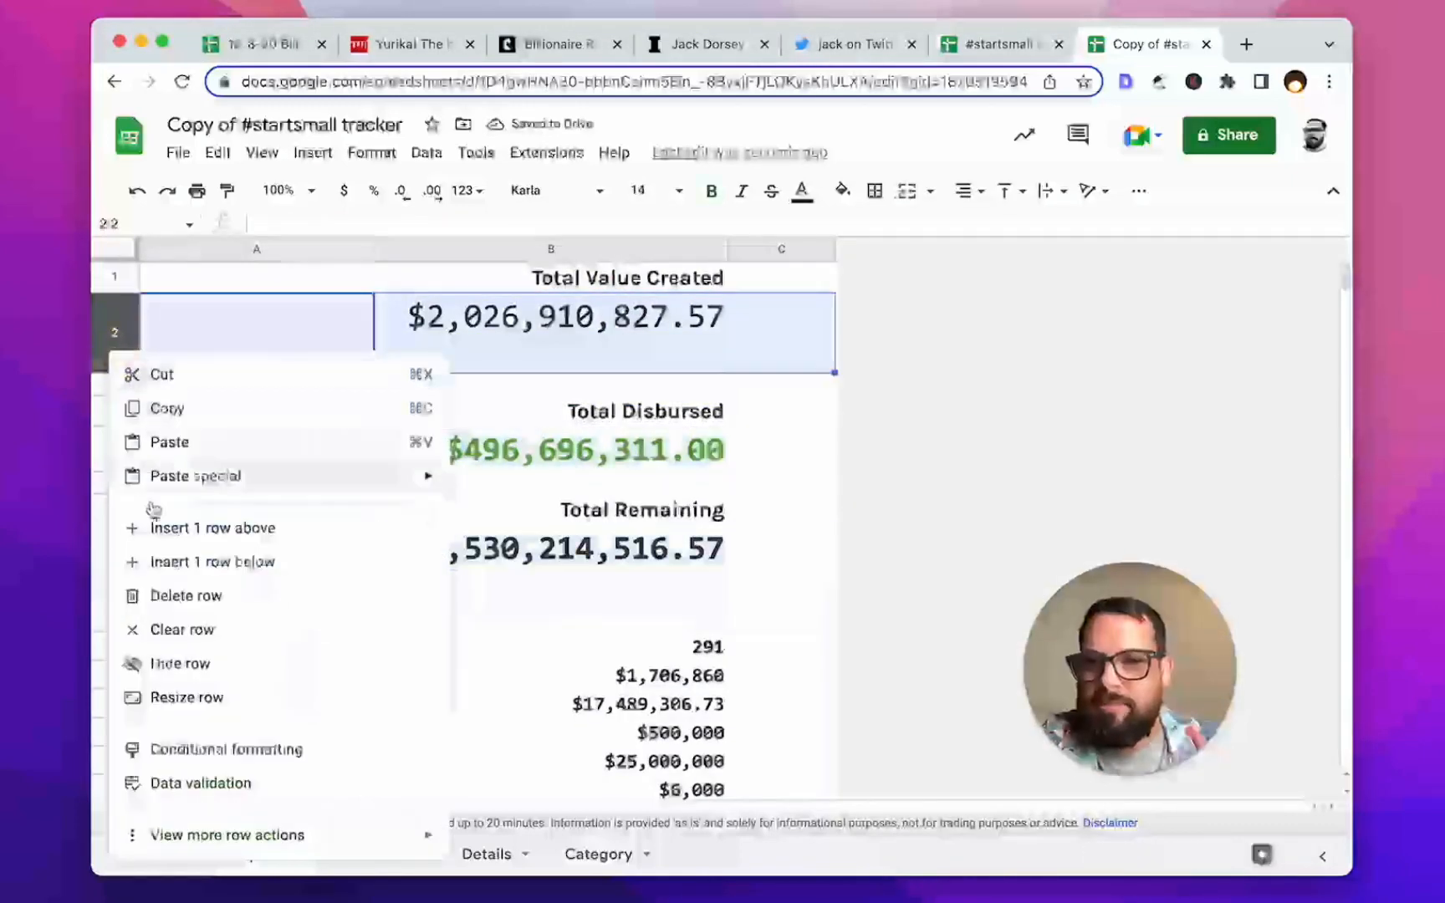
pyautogui.click(192, 698)
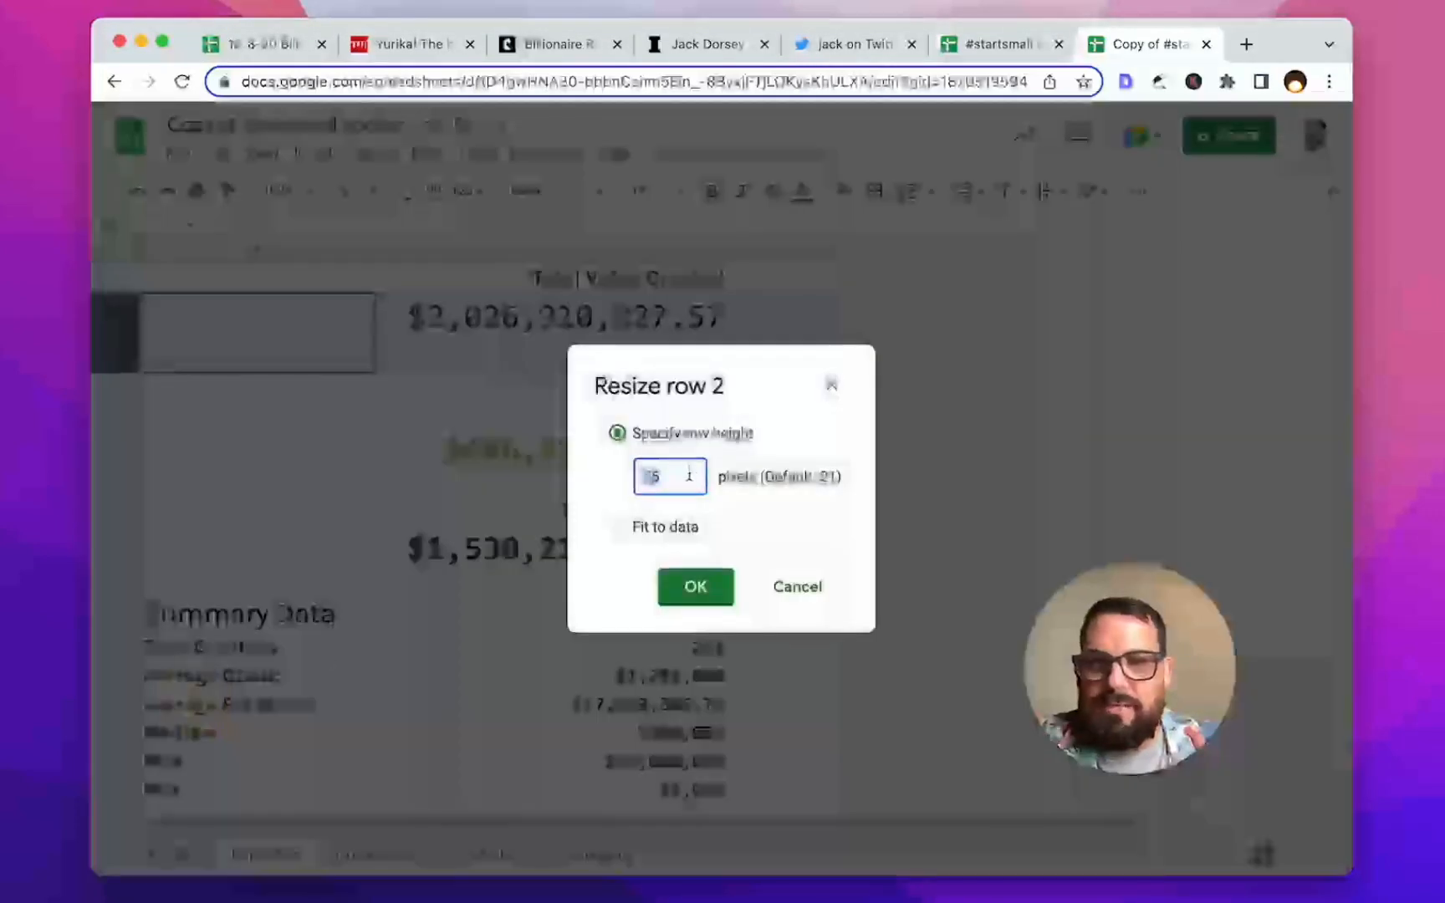
pyautogui.press('Return')
# Step: Give the Total Disbursed amount the same dark text color as the other totals
pyautogui.click(657, 433)
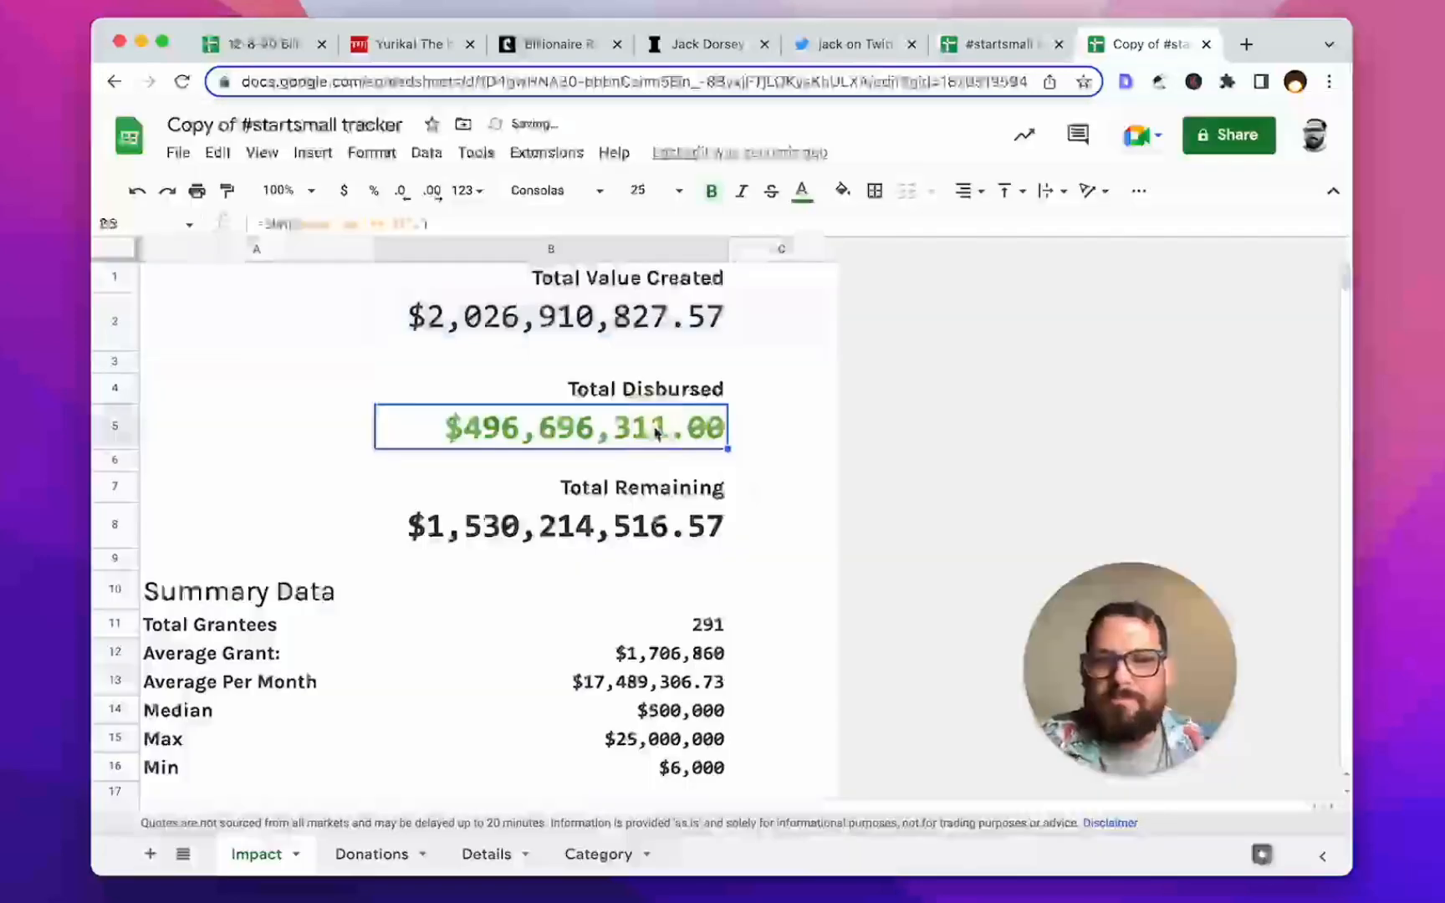
pyautogui.click(690, 280)
pyautogui.click(688, 427)
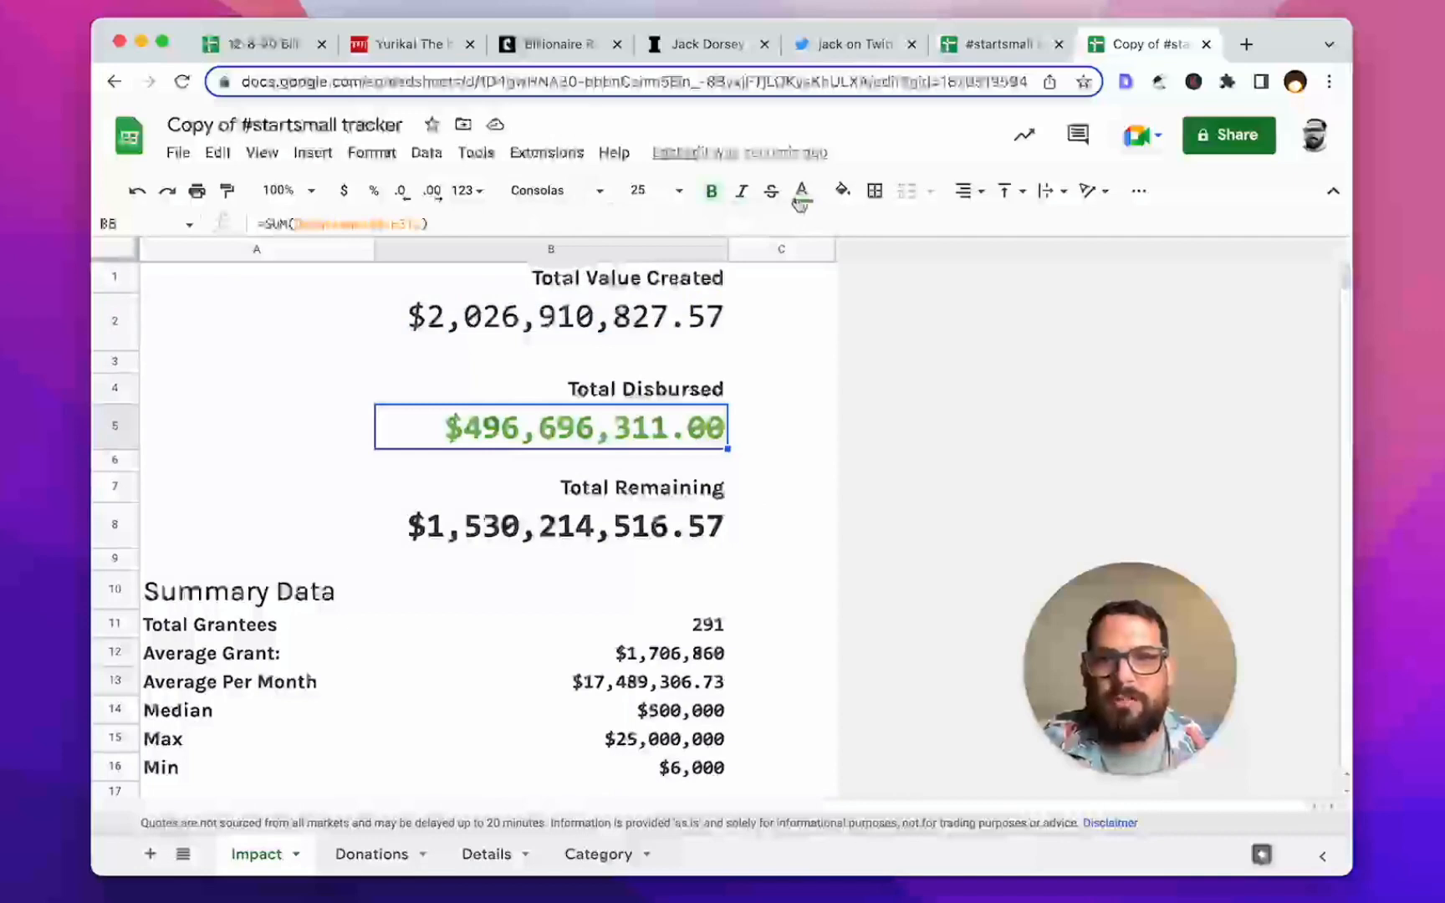
pyautogui.press('super+z')
pyautogui.click(598, 322)
pyautogui.click(507, 403)
pyautogui.click(504, 433)
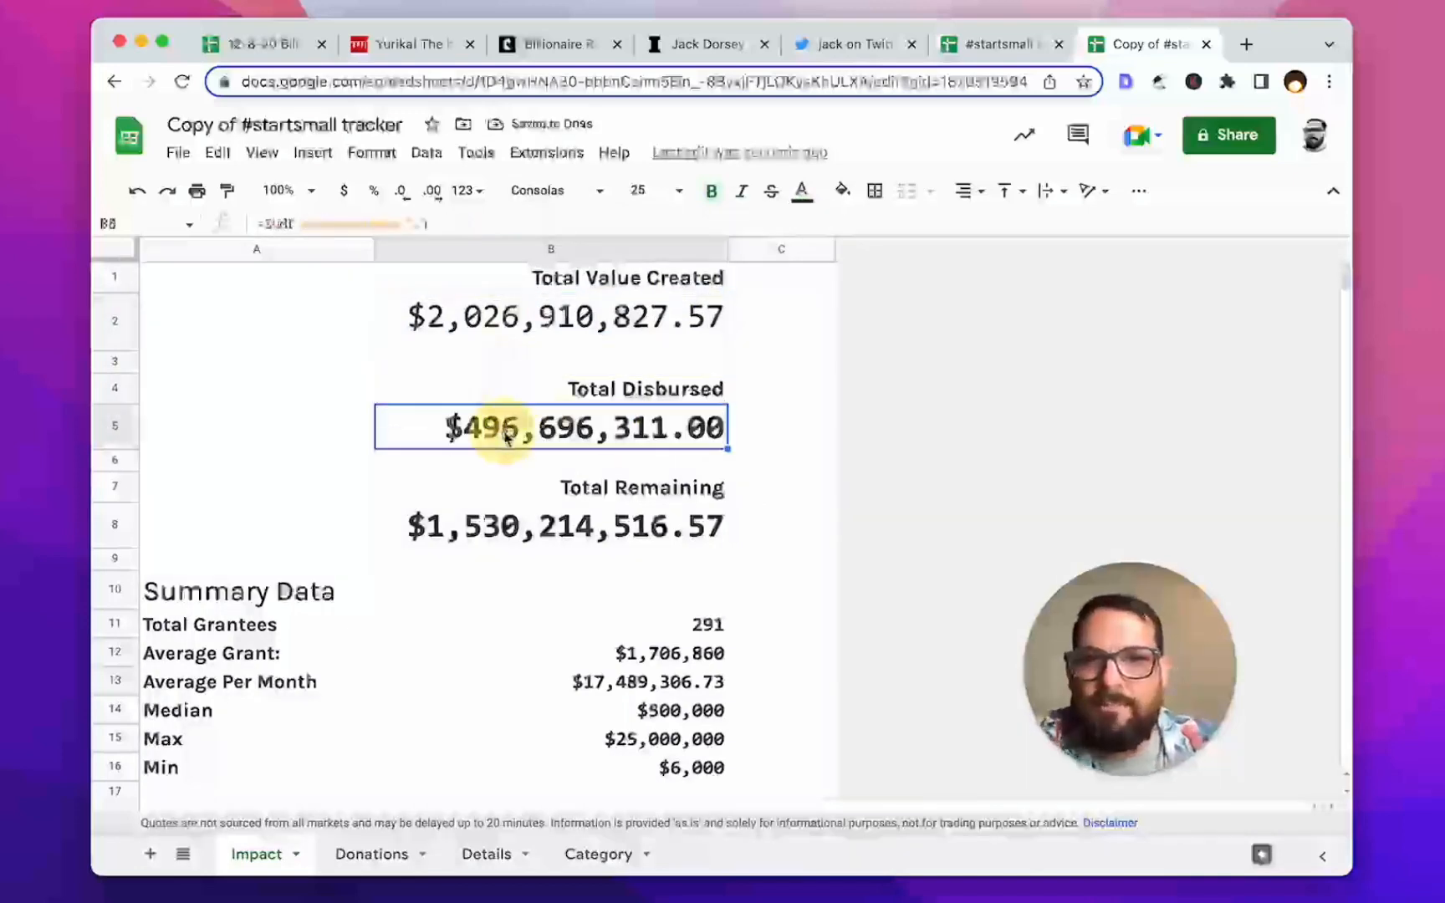
# Step: Remove the bold formatting from the Total Disbursed and Total Remaining amounts
pyautogui.click(562, 309)
pyautogui.click(576, 528)
pyautogui.click(634, 423)
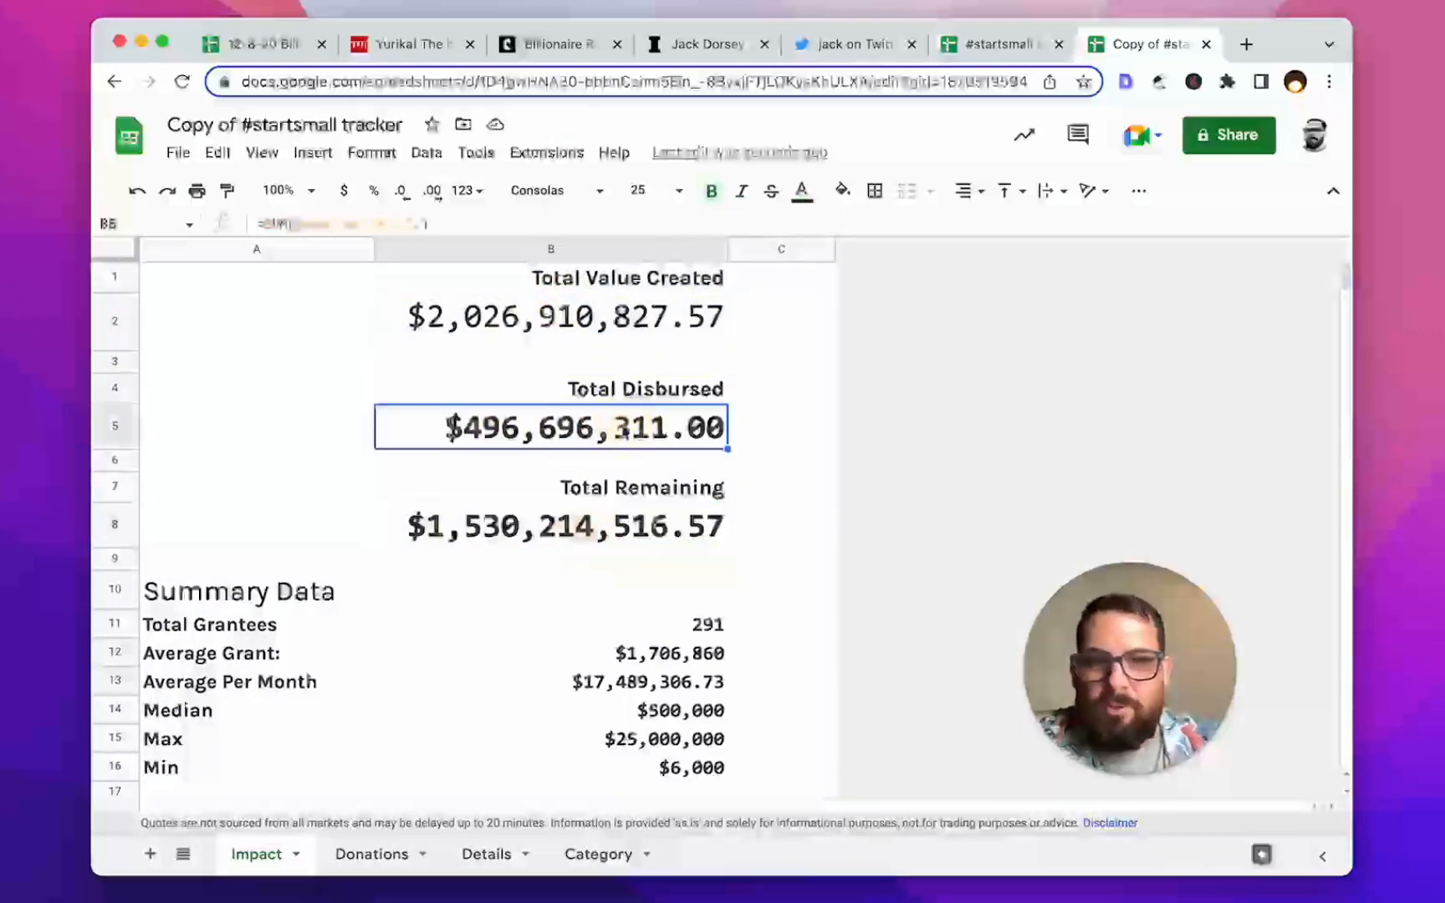
pyautogui.press('super+b')
pyautogui.click(569, 524)
pyautogui.press('super+b')
pyautogui.click(543, 443)
pyautogui.click(552, 363)
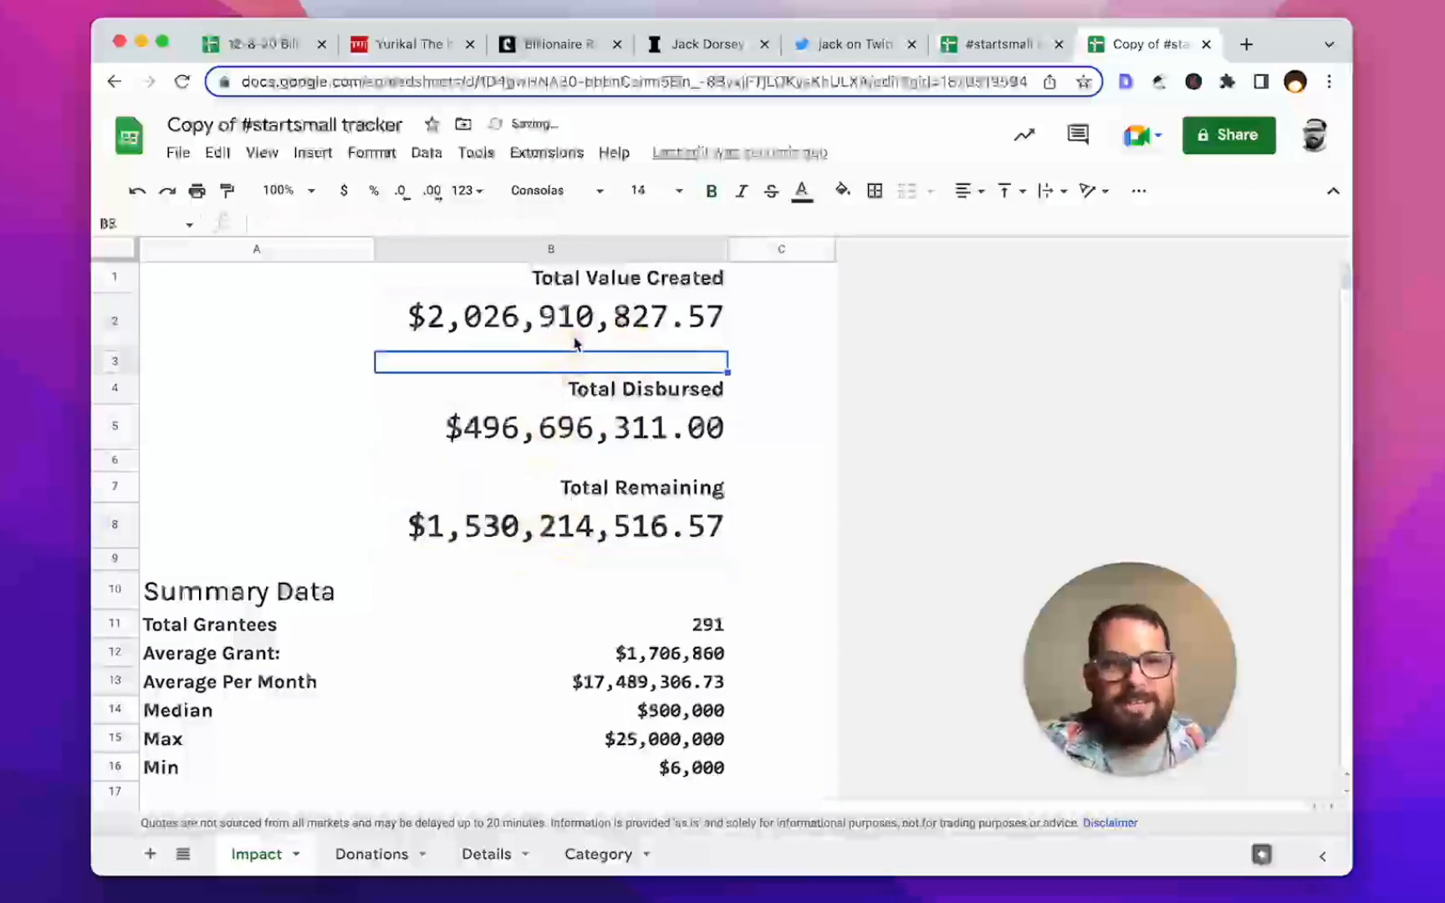
# Step: Fill the Total Value Created amount cell with light green
pyautogui.click(535, 334)
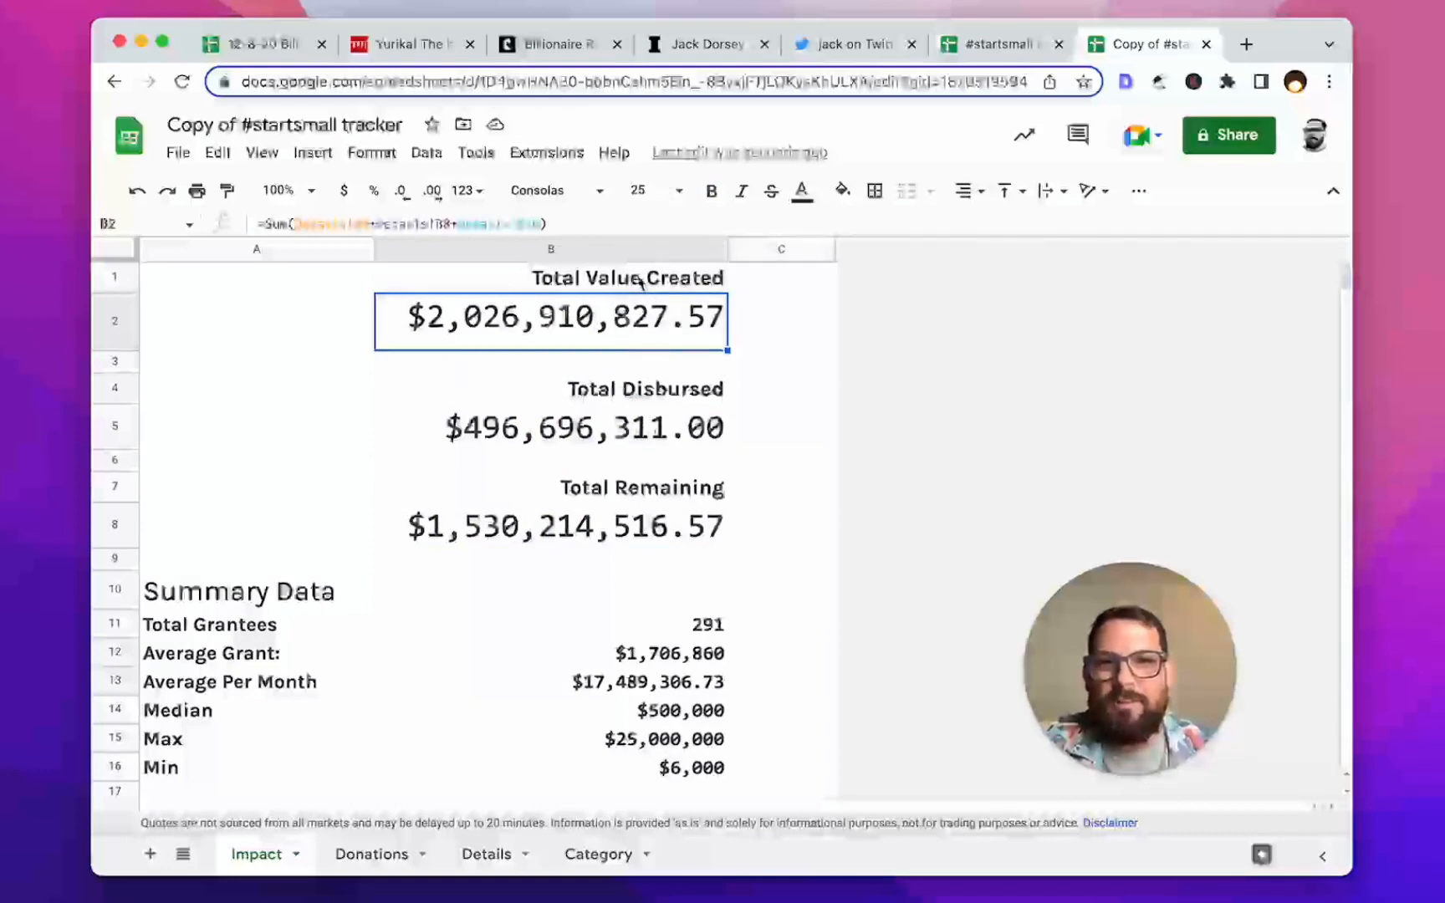
pyautogui.click(791, 224)
pyautogui.click(843, 190)
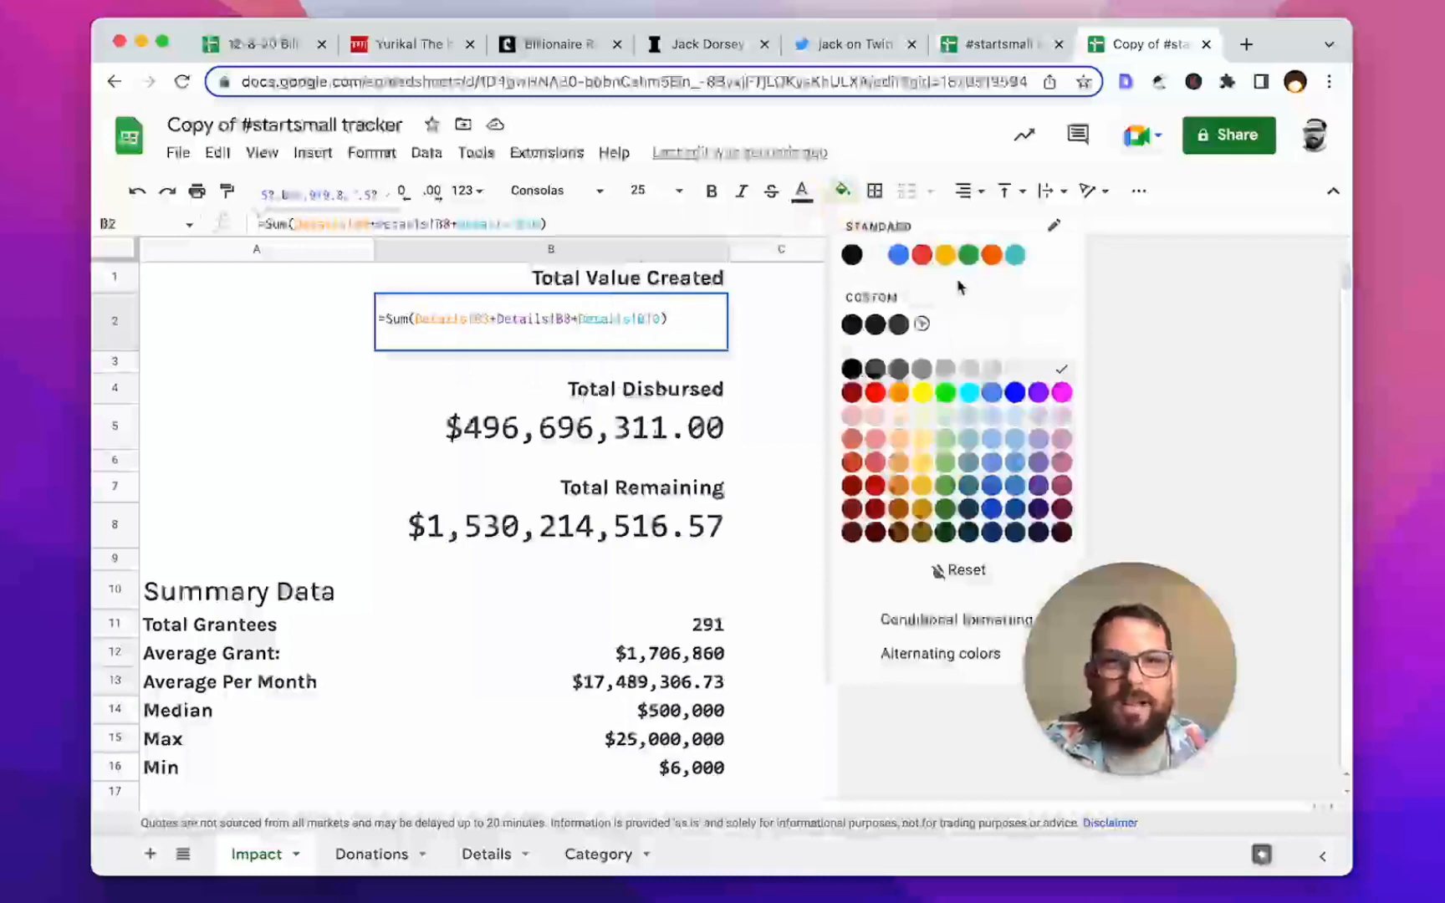
pyautogui.press('Escape')
pyautogui.click(843, 191)
pyautogui.click(946, 428)
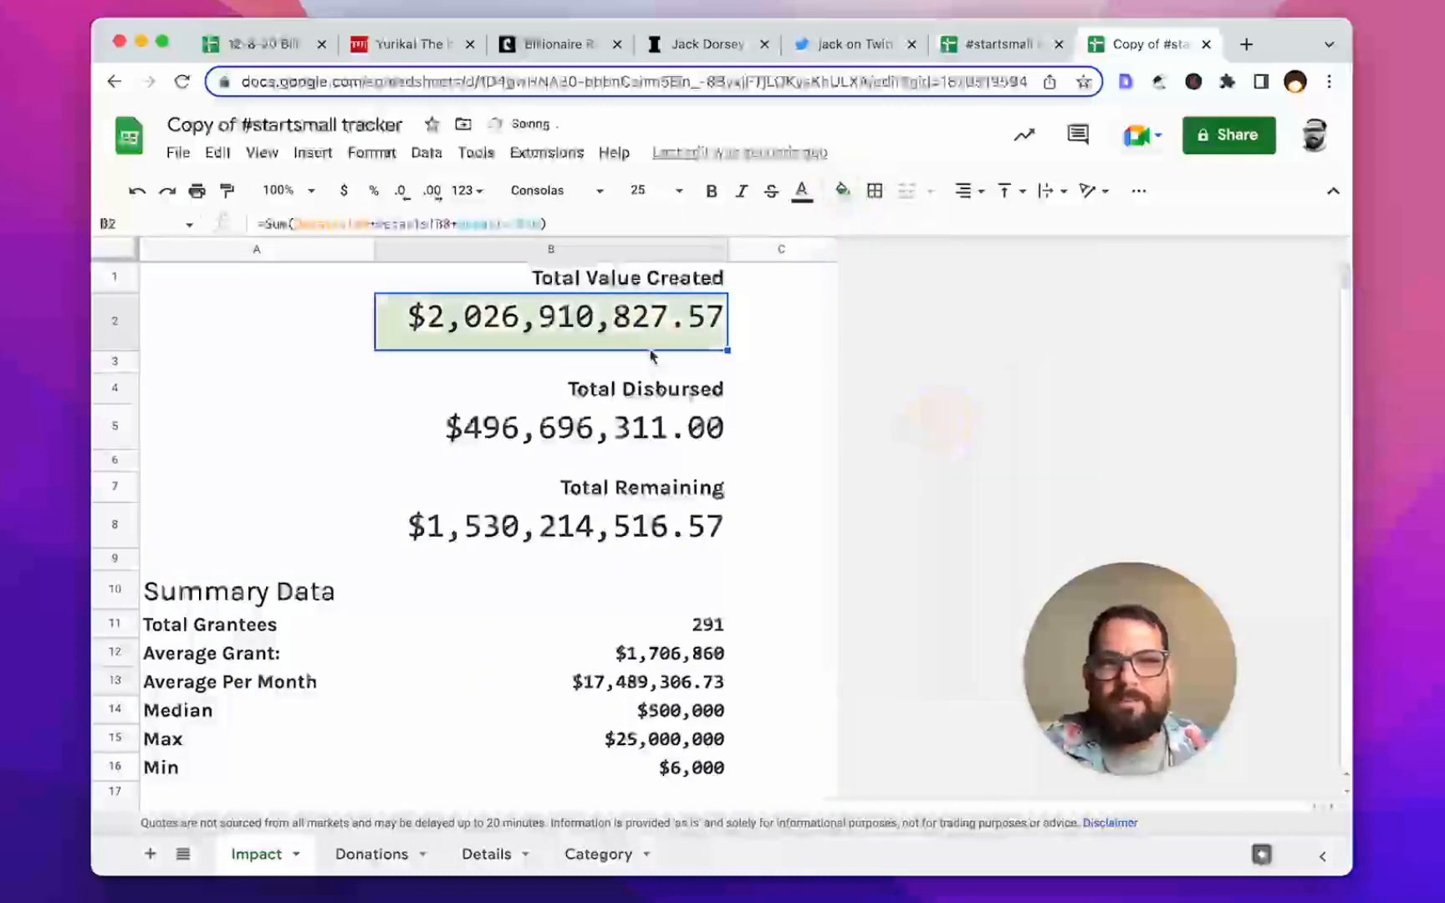
# Step: Repeat the light green fill across the Total Disbursed amount row and on the Total Remaining amount cell
pyautogui.click(596, 283)
pyautogui.click(597, 431)
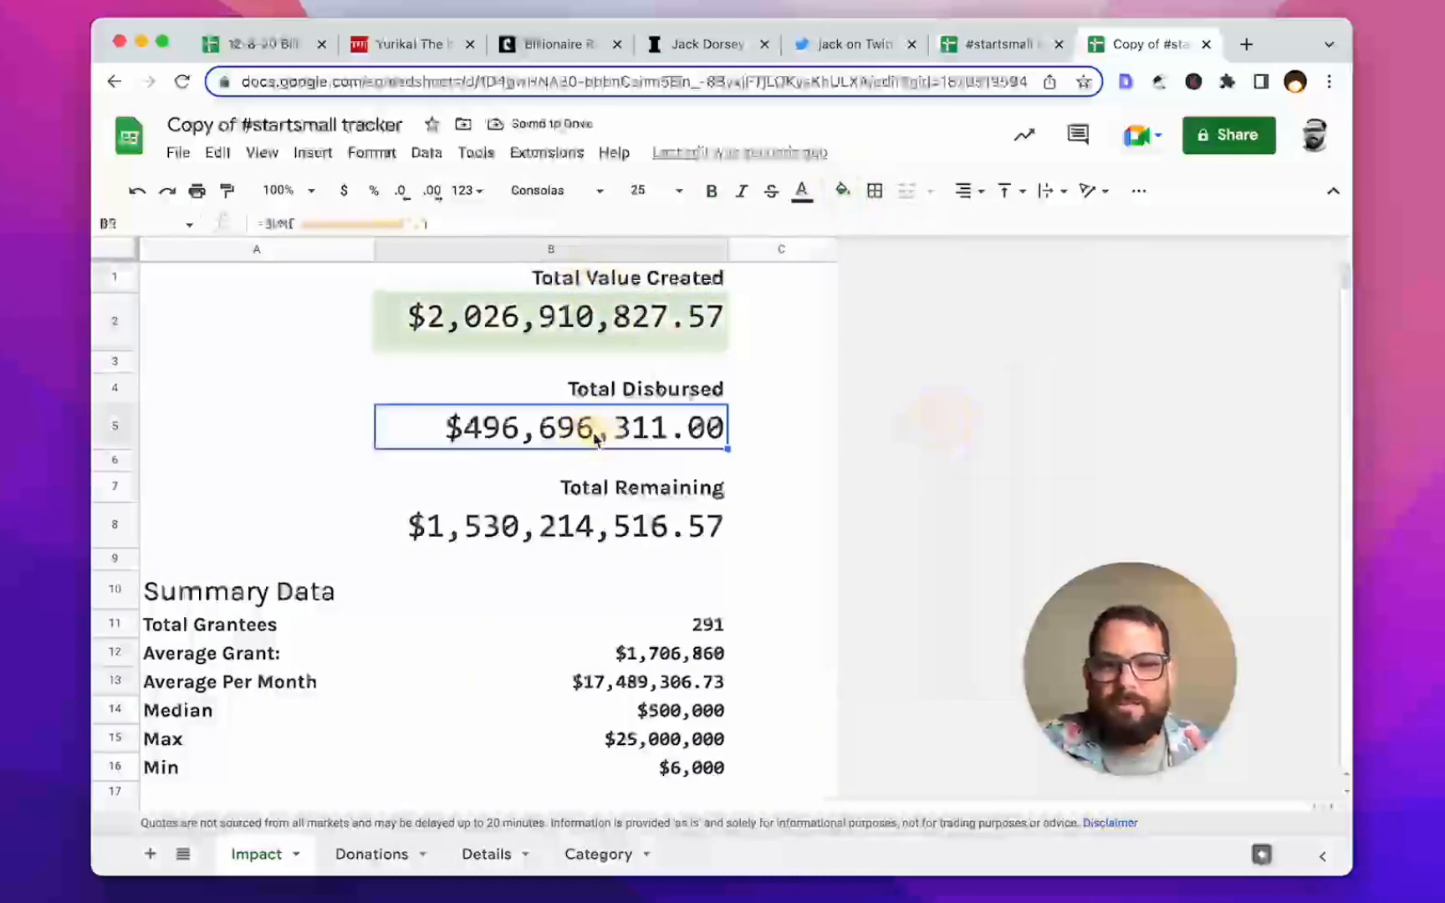
pyautogui.click(255, 425)
pyautogui.press('Right')
pyautogui.press('Right')
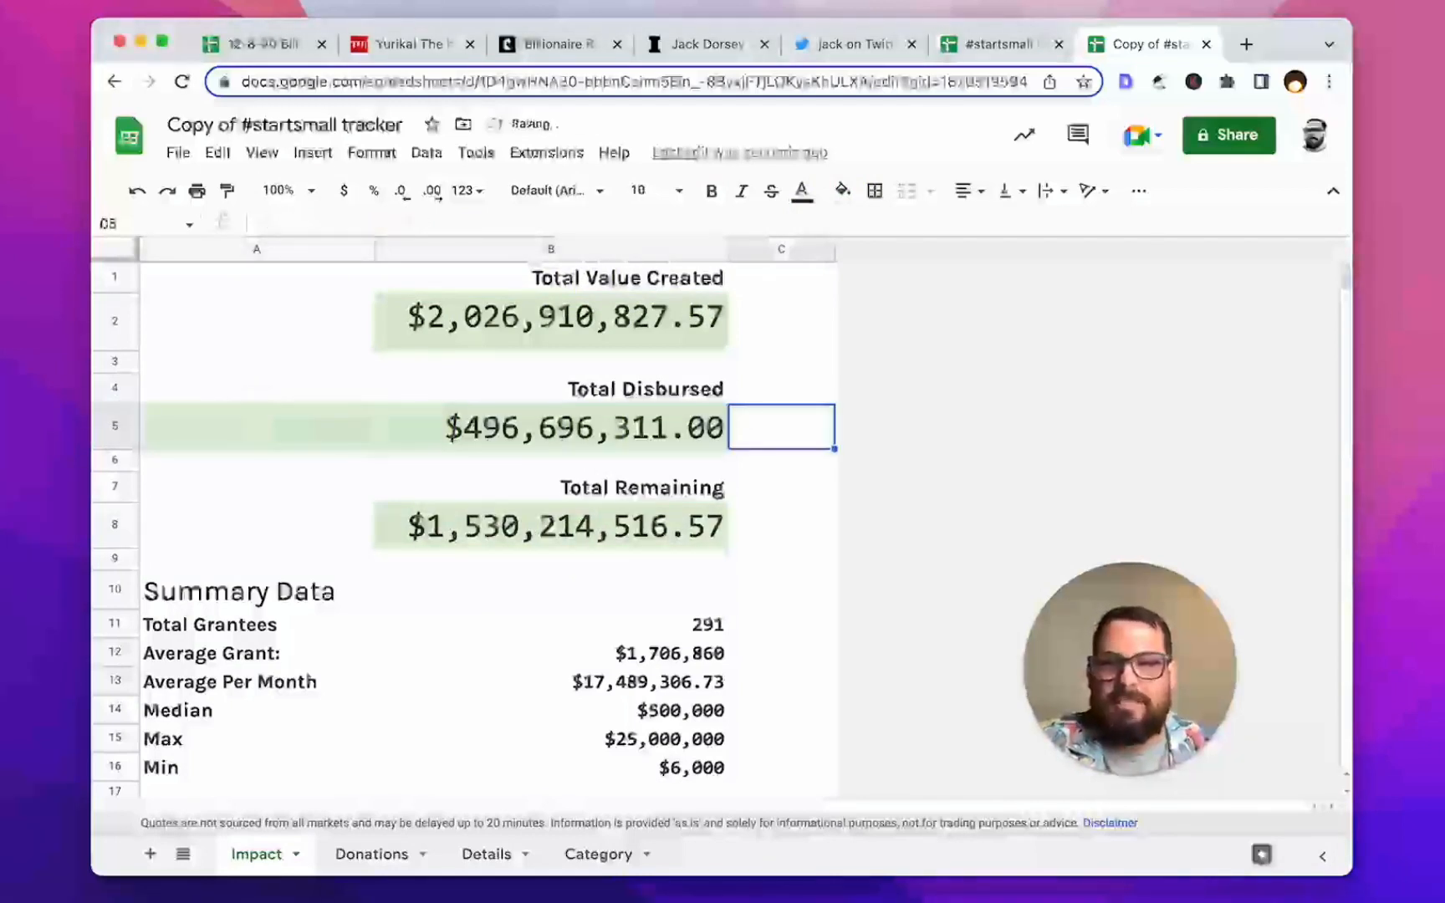
pyautogui.press('super+y')
# Step: Extend the light green fill to columns A and C of the Total Value Created amount row
pyautogui.press('Left')
pyautogui.press('Left')
pyautogui.press('Up')
pyautogui.press('Up')
pyautogui.press('Up')
pyautogui.press('Up')
pyautogui.press('Down')
pyautogui.press('super+y')
pyautogui.press('Right')
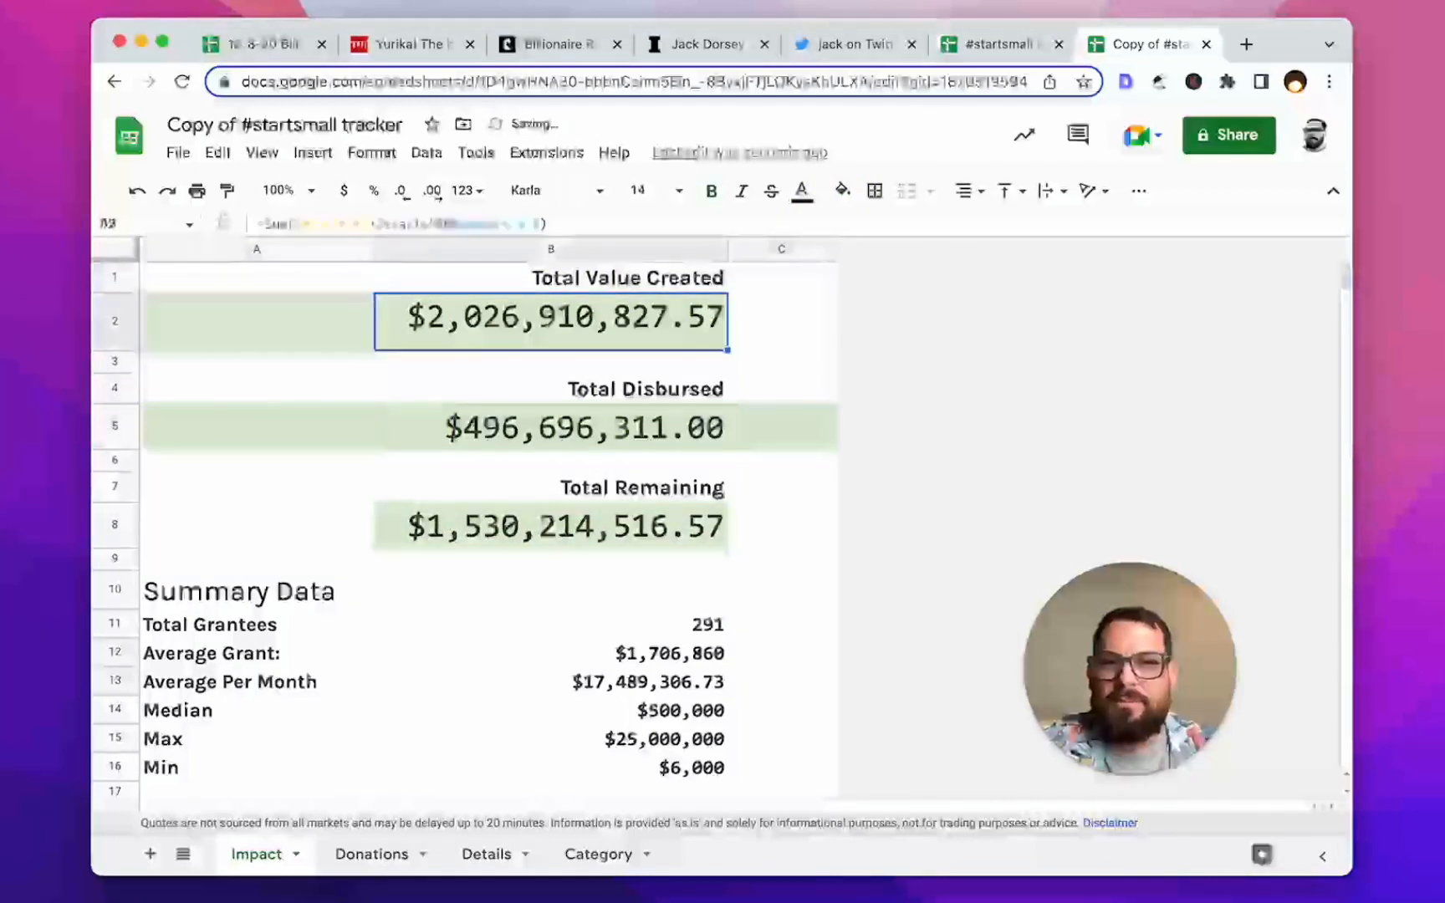
pyautogui.press('Right')
pyautogui.press('super+y')
# Step: Extend the light green fill to columns A and C of the Total Remaining amount row
pyautogui.press('Down')
pyautogui.press('Down')
pyautogui.press('Down')
pyautogui.press('Down')
pyautogui.press('Down')
pyautogui.press('Down')
pyautogui.press('super+y')
pyautogui.press('Left')
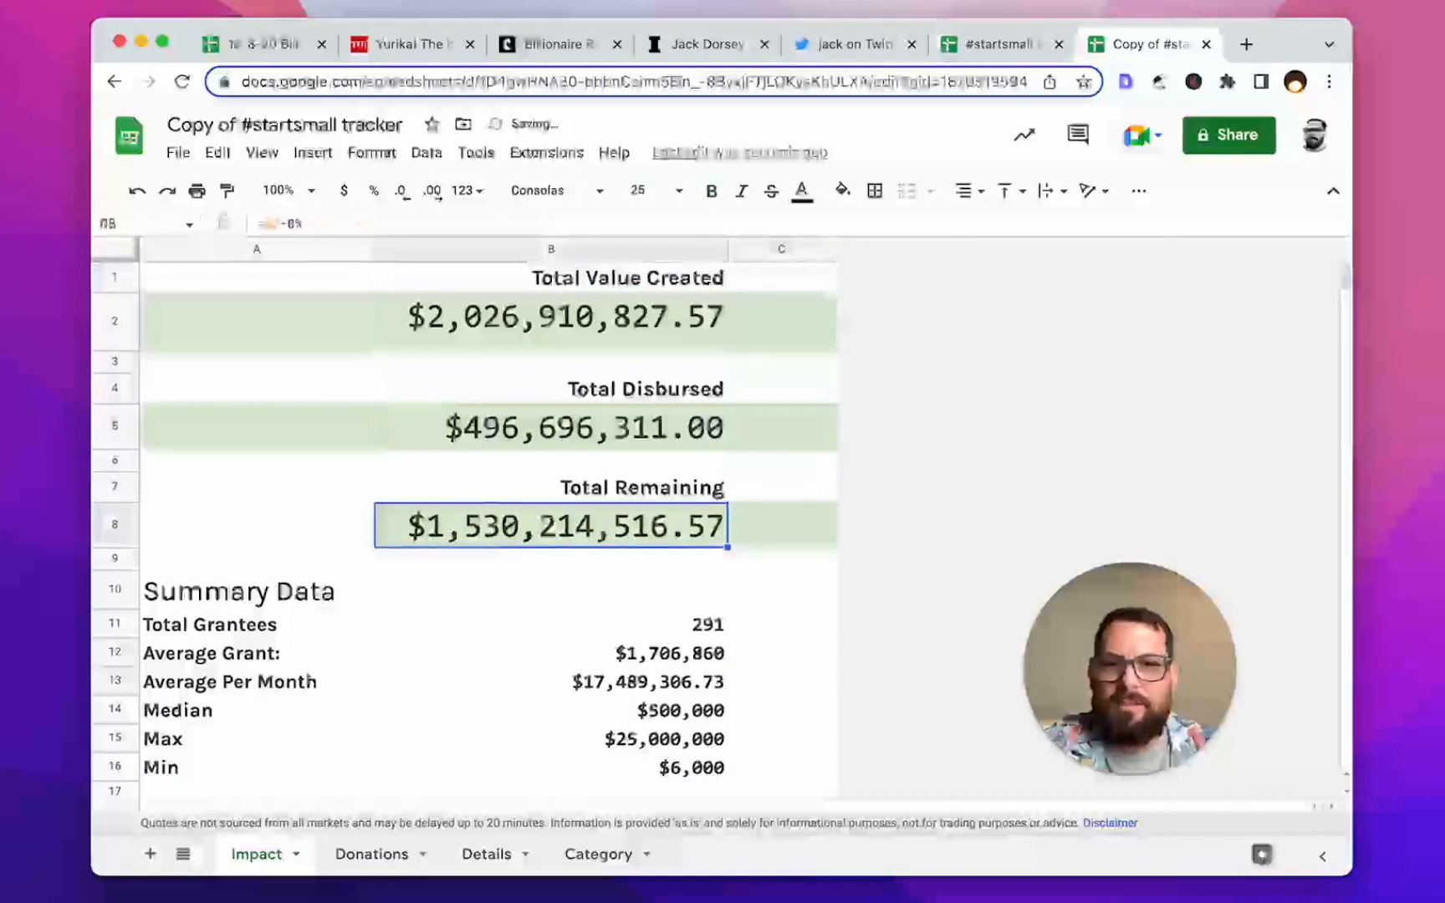
pyautogui.press('Left')
pyautogui.press('super+y')
# Step: Style the three total labels with white text on a dark green fill and extend the fill into column C
pyautogui.click(551, 487)
pyautogui.click(803, 190)
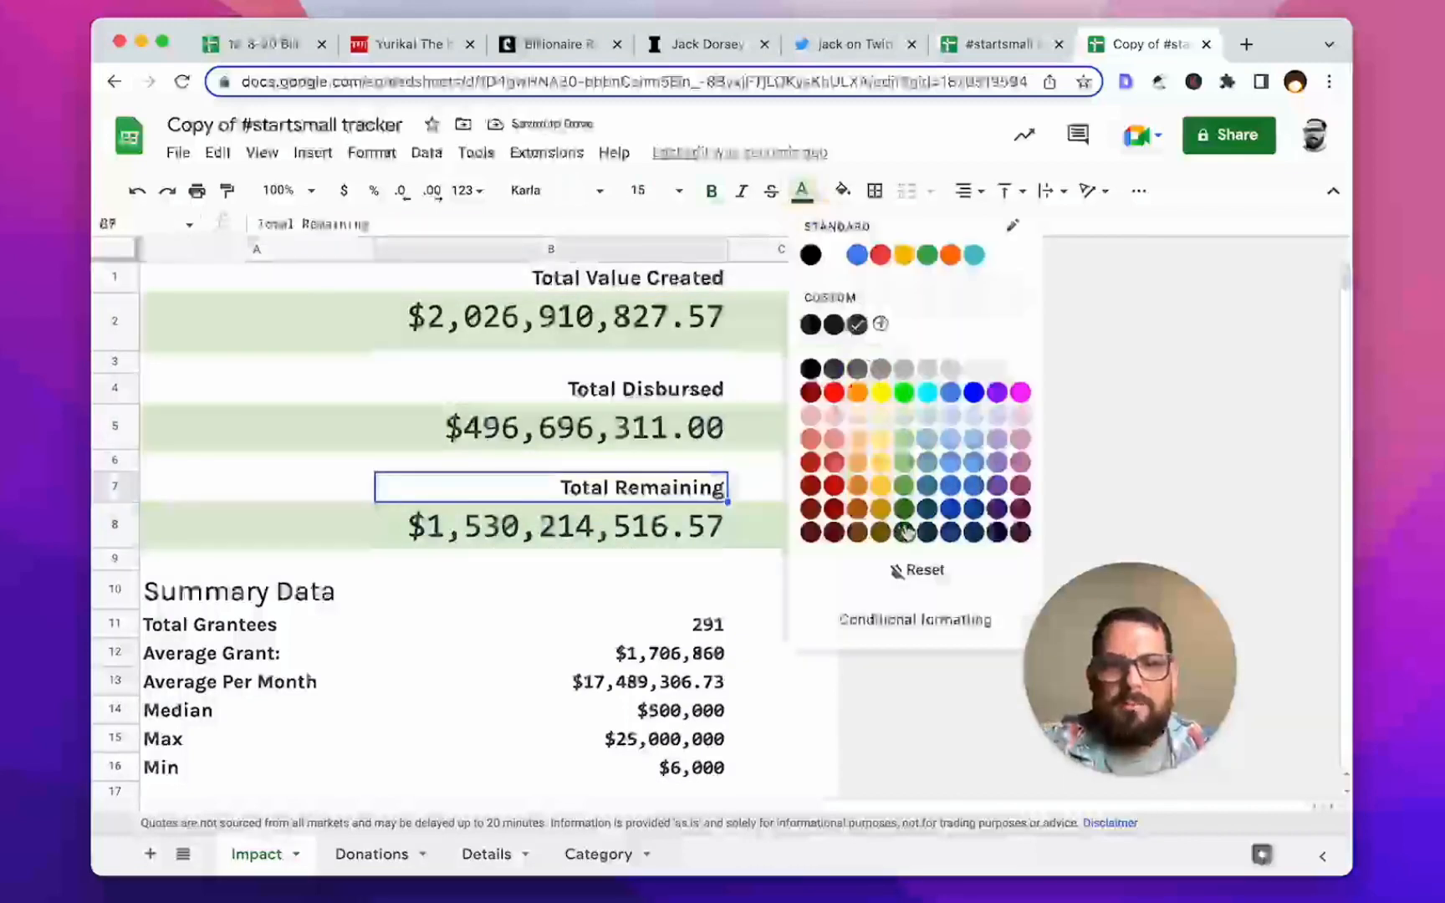
pyautogui.click(904, 532)
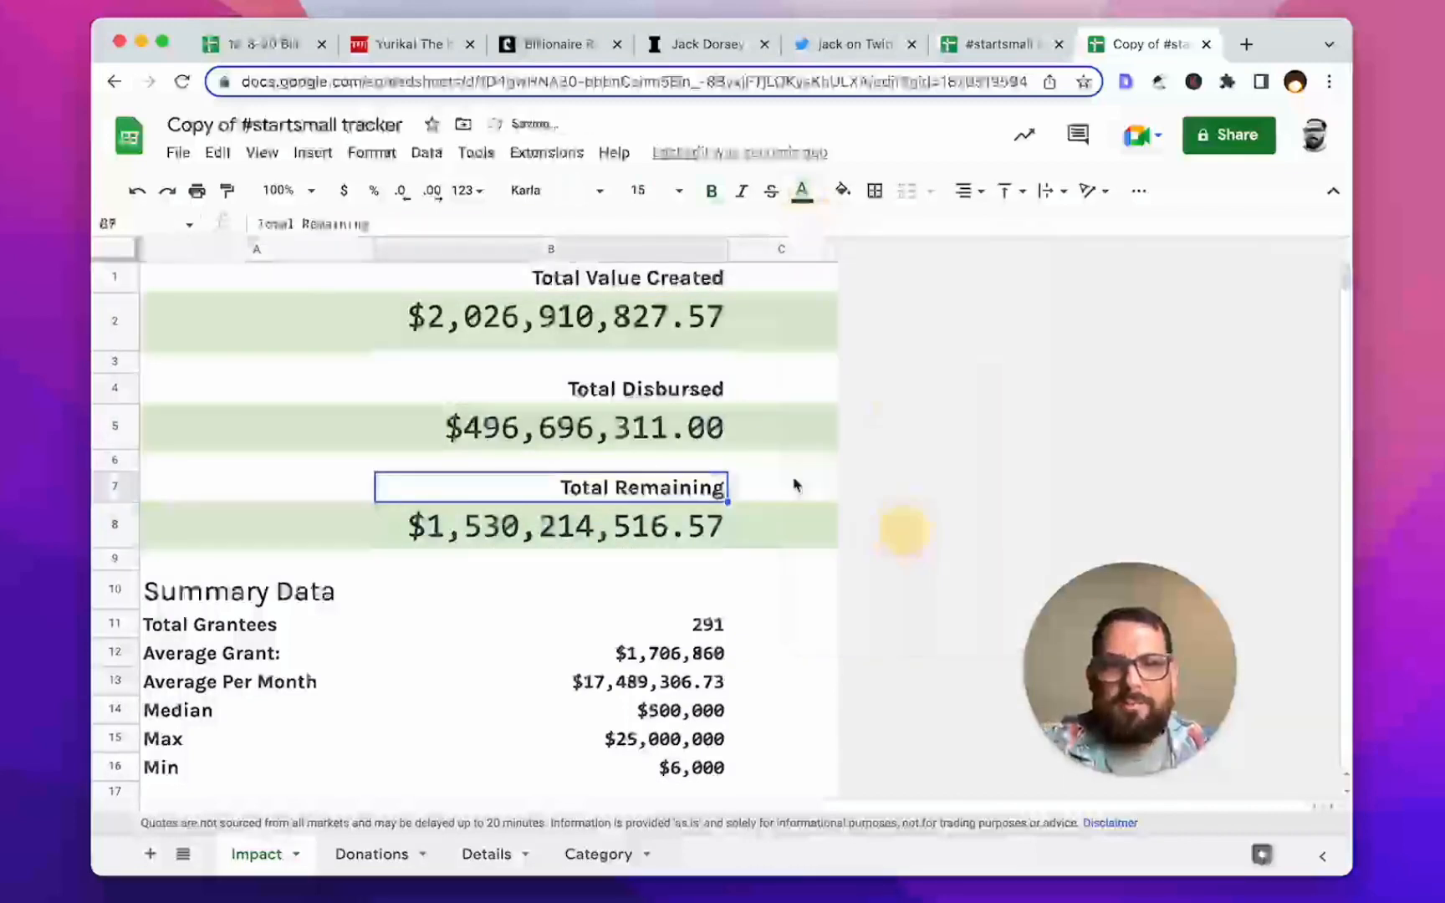
pyautogui.click(802, 191)
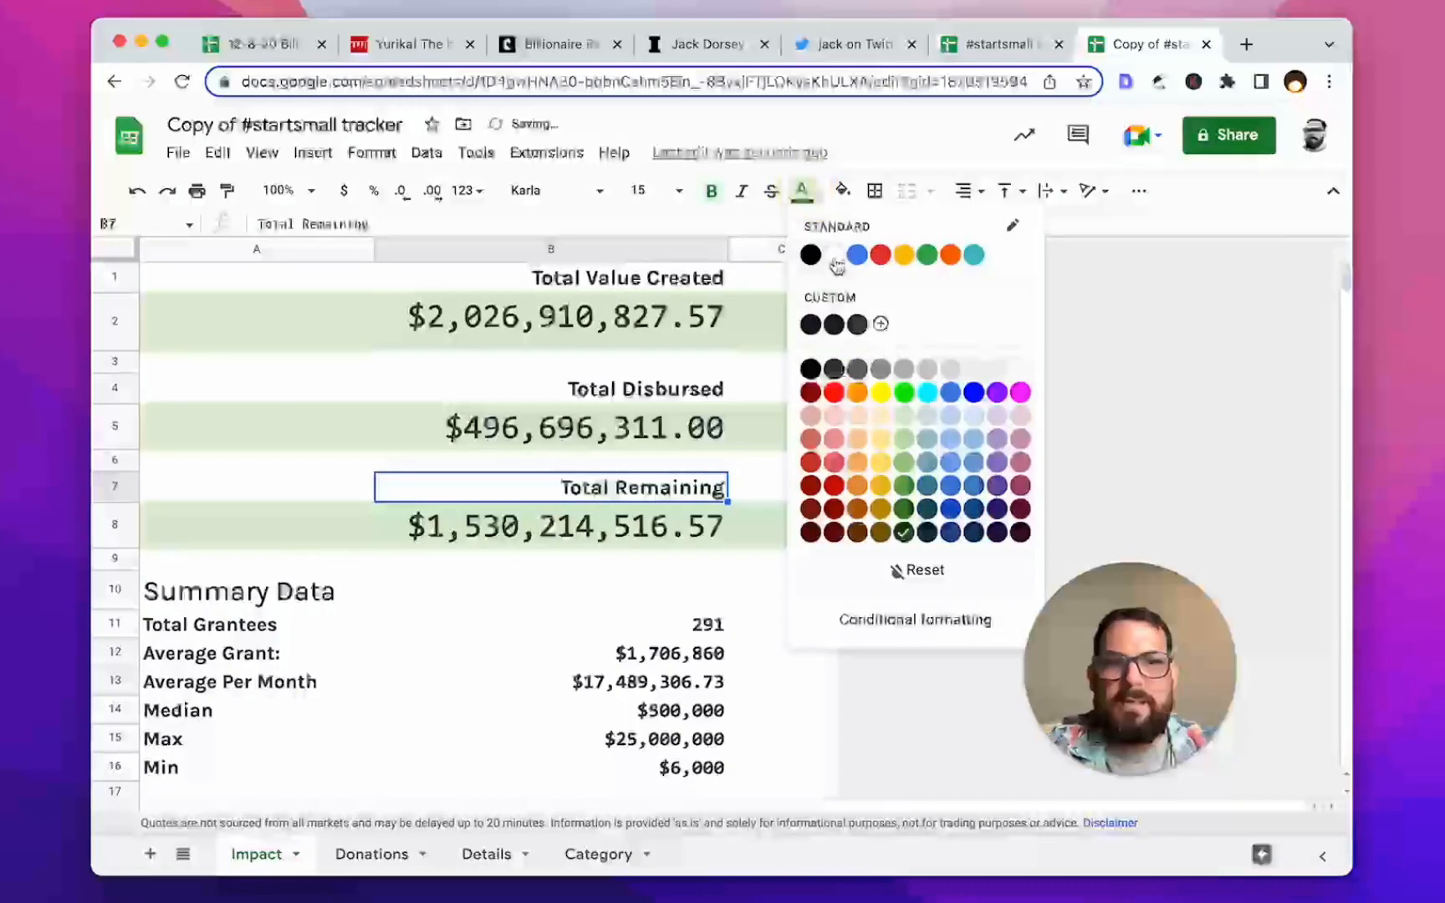
pyautogui.click(832, 255)
pyautogui.click(843, 191)
pyautogui.click(945, 515)
pyautogui.click(650, 369)
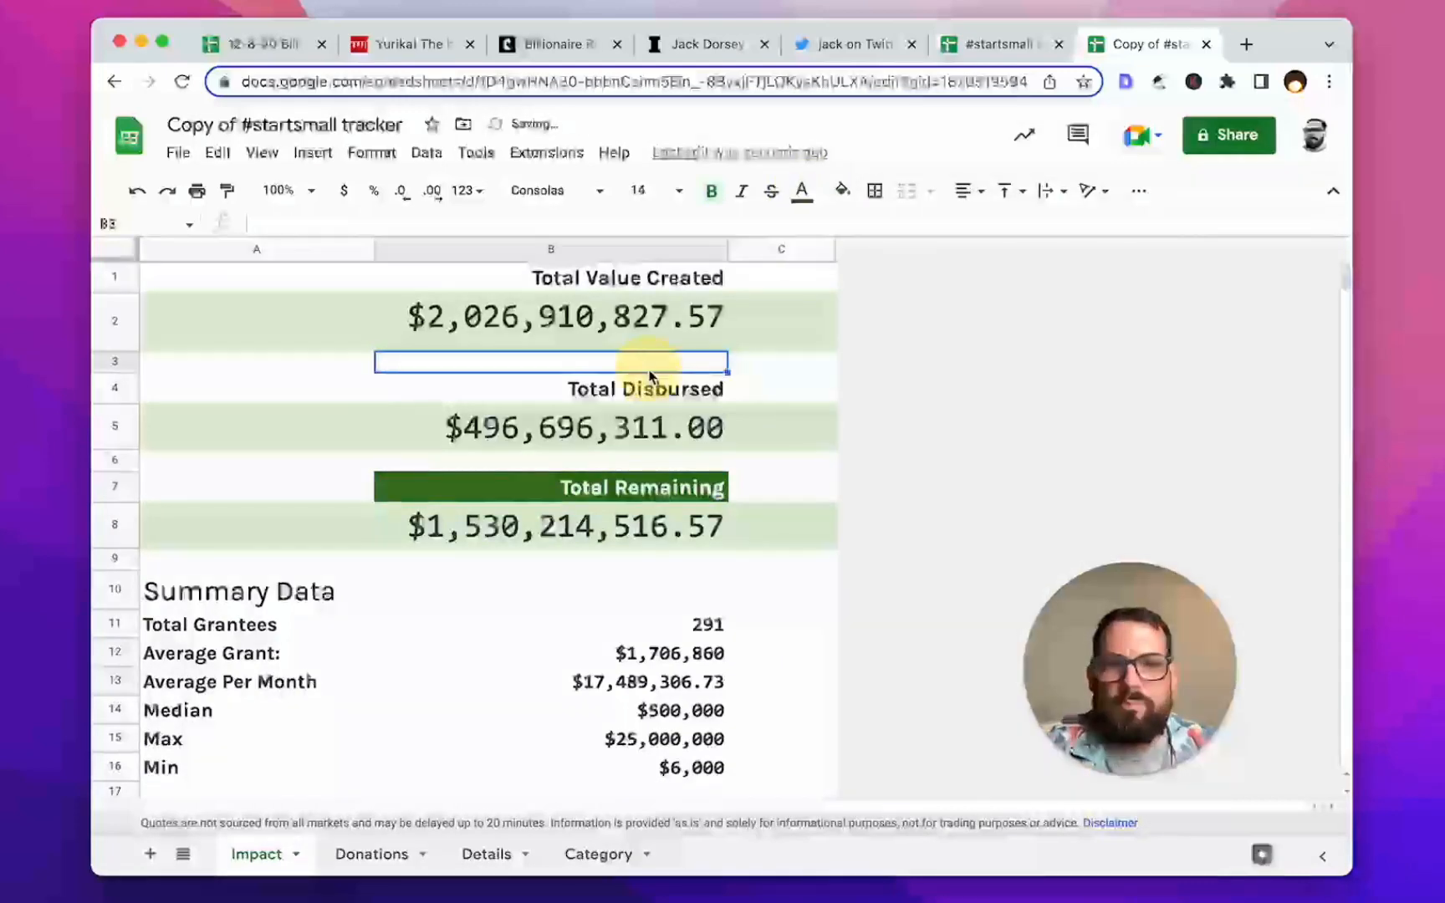
pyautogui.click(649, 389)
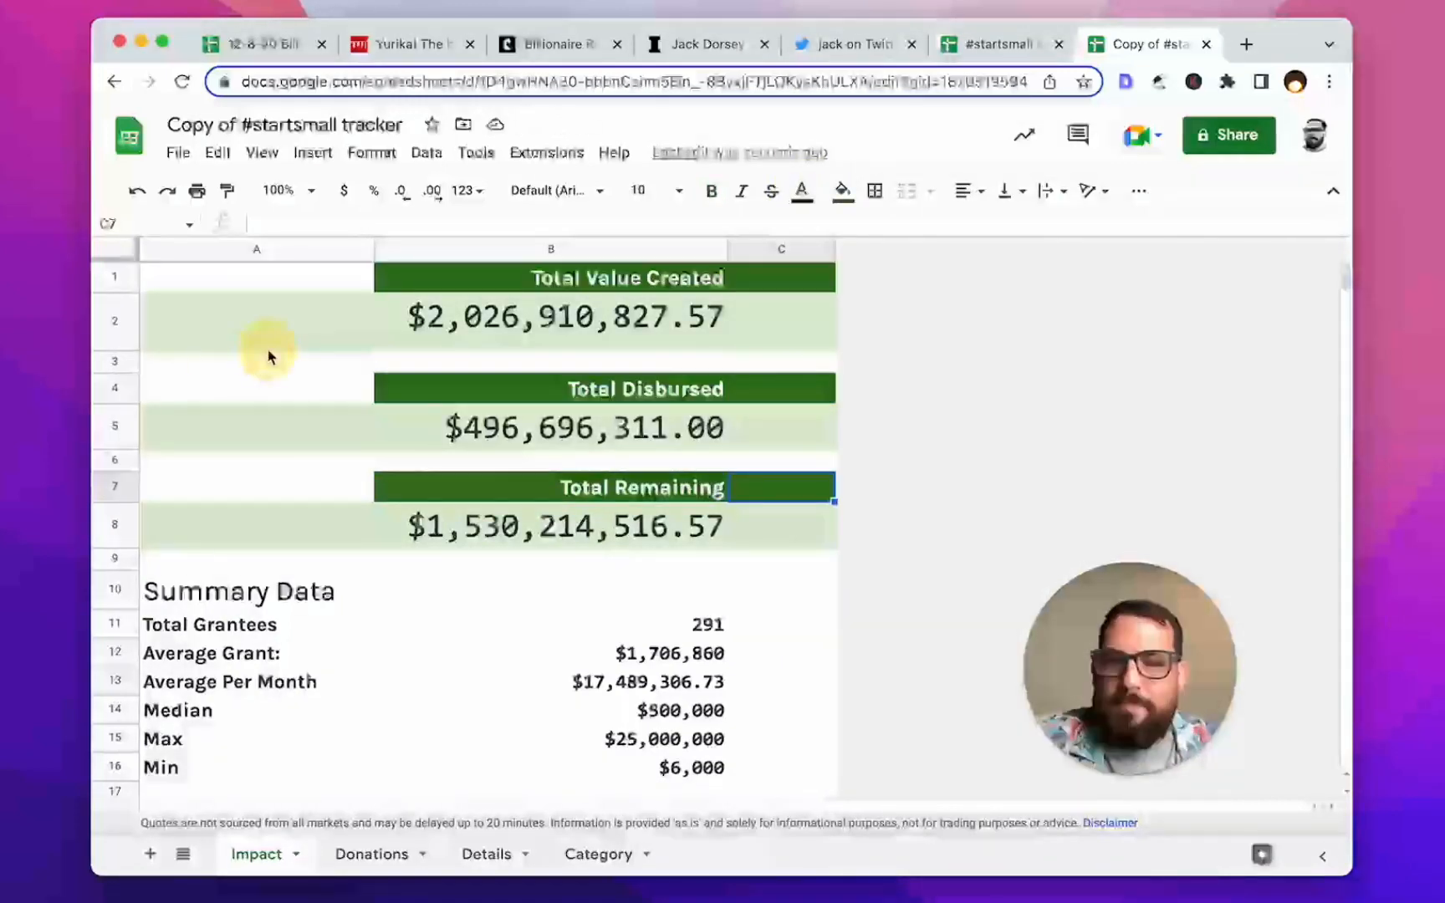
# Step: Delete blank rows 3 and 6 separating the three totals
pyautogui.click(115, 364)
pyautogui.keyDown('super'); pyautogui.click(119, 461); pyautogui.keyUp('super')
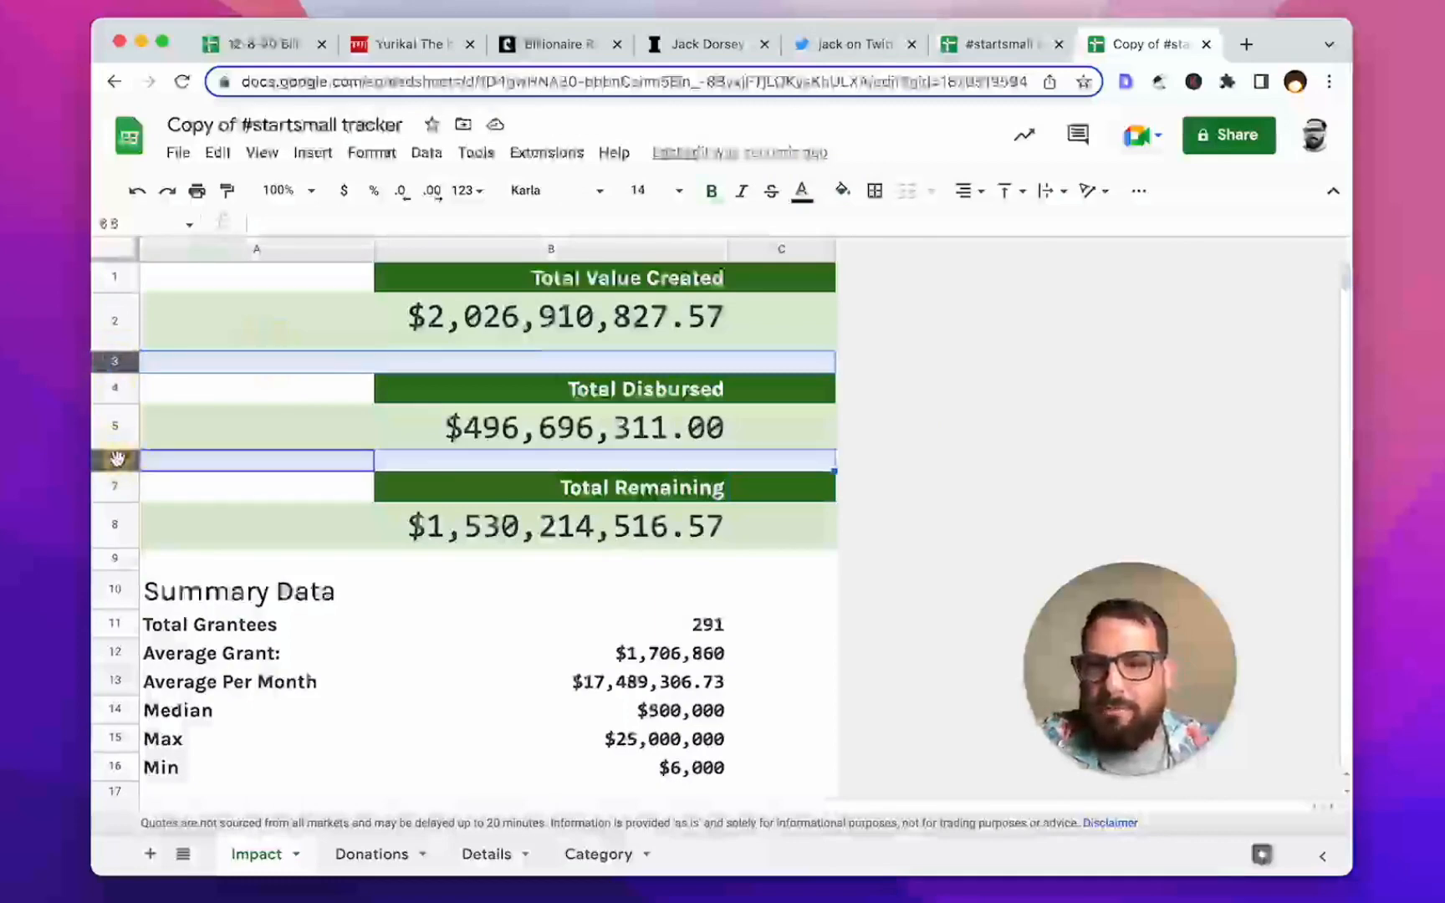
pyautogui.rightClick(119, 460)
pyautogui.click(209, 631)
pyautogui.click(622, 404)
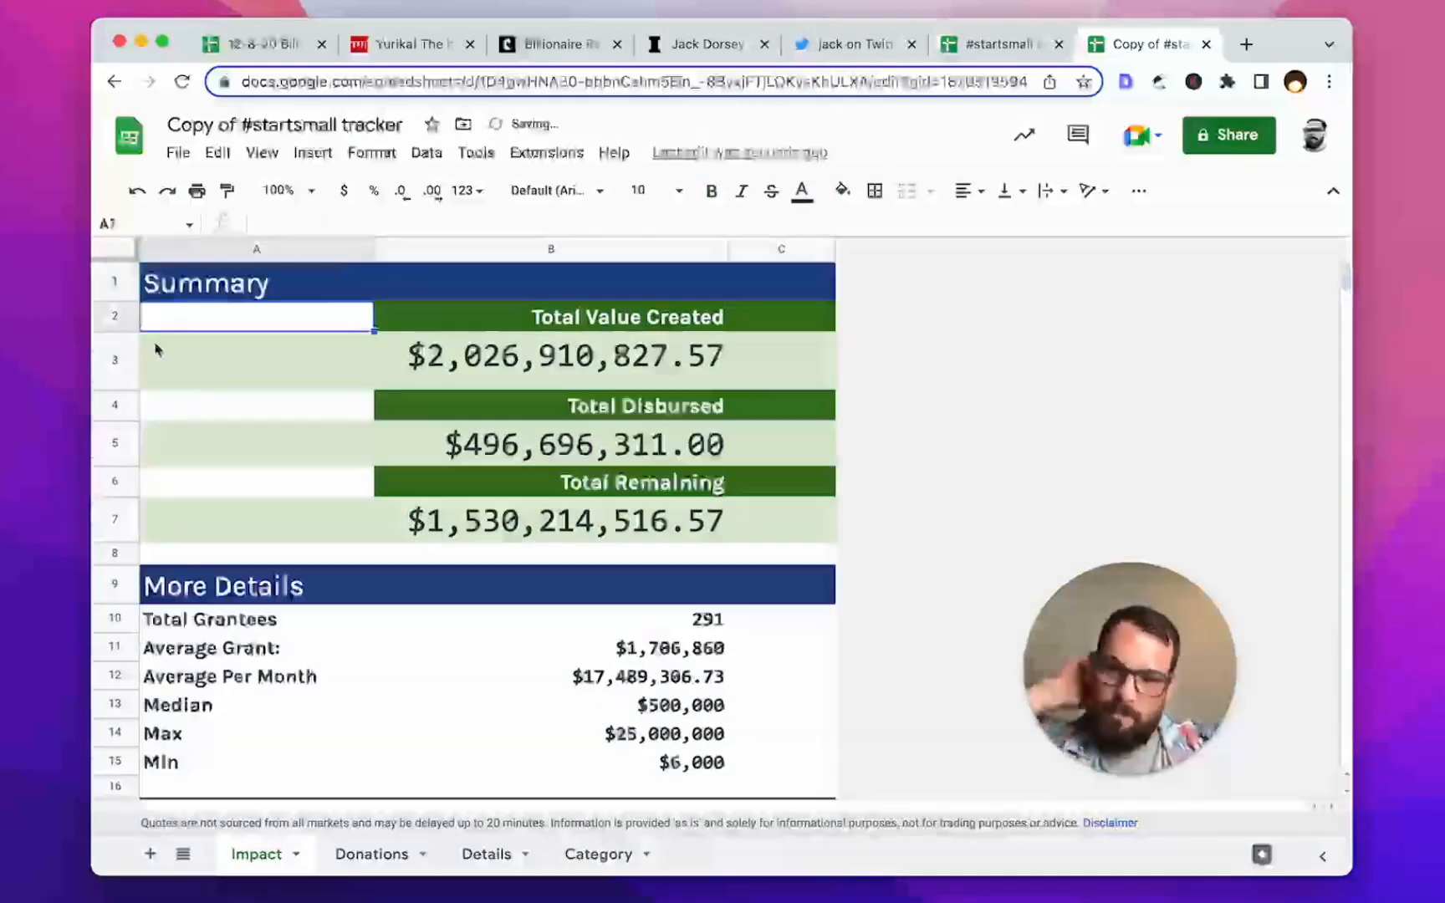
# Step: Right-align the More Details labels from Total Grantees to Min in column A
pyautogui.scroll(-2, 353, 523)
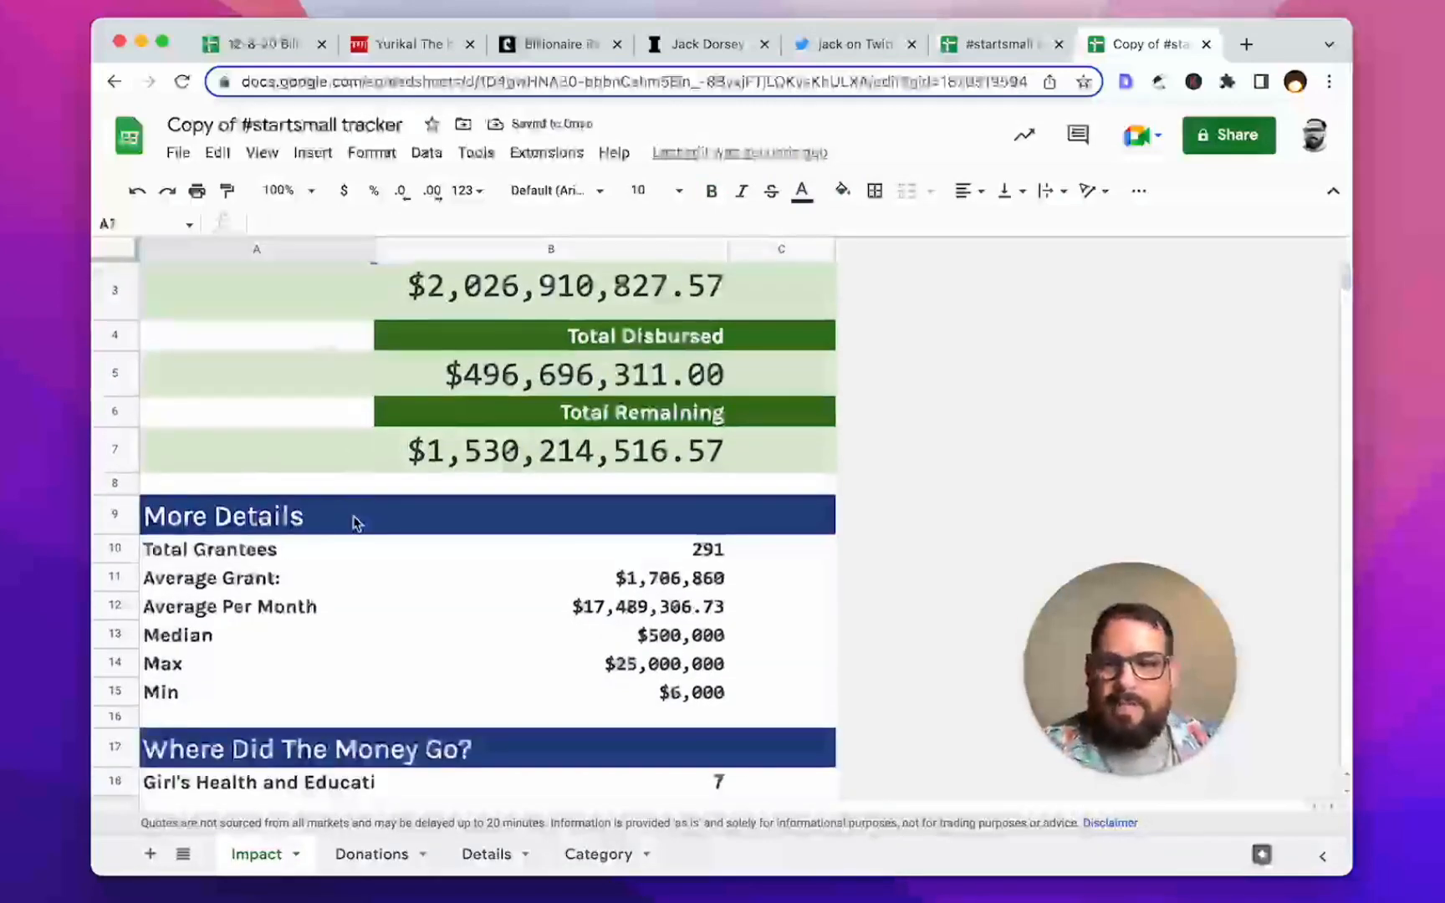
pyautogui.click(314, 551)
pyautogui.moveTo(314, 552); pyautogui.dragTo(300, 692)
pyautogui.click(962, 194)
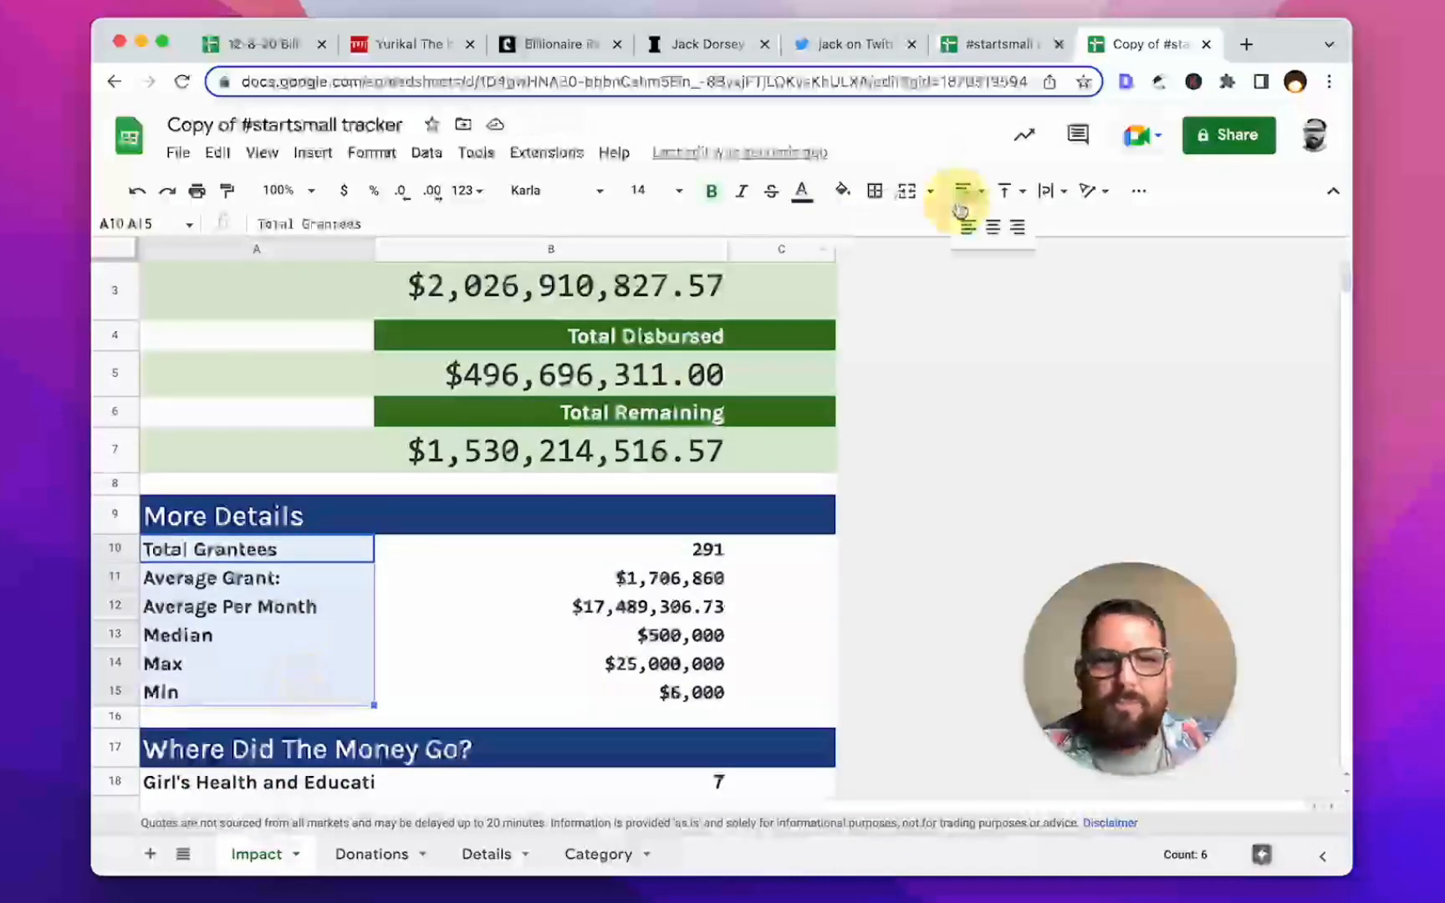
pyautogui.click(1018, 227)
# Step: Center the More Details values in B10:B15, and switch them to left alignment so they sit beside their labels
pyautogui.moveTo(555, 559); pyautogui.dragTo(565, 704)
pyautogui.click(967, 193)
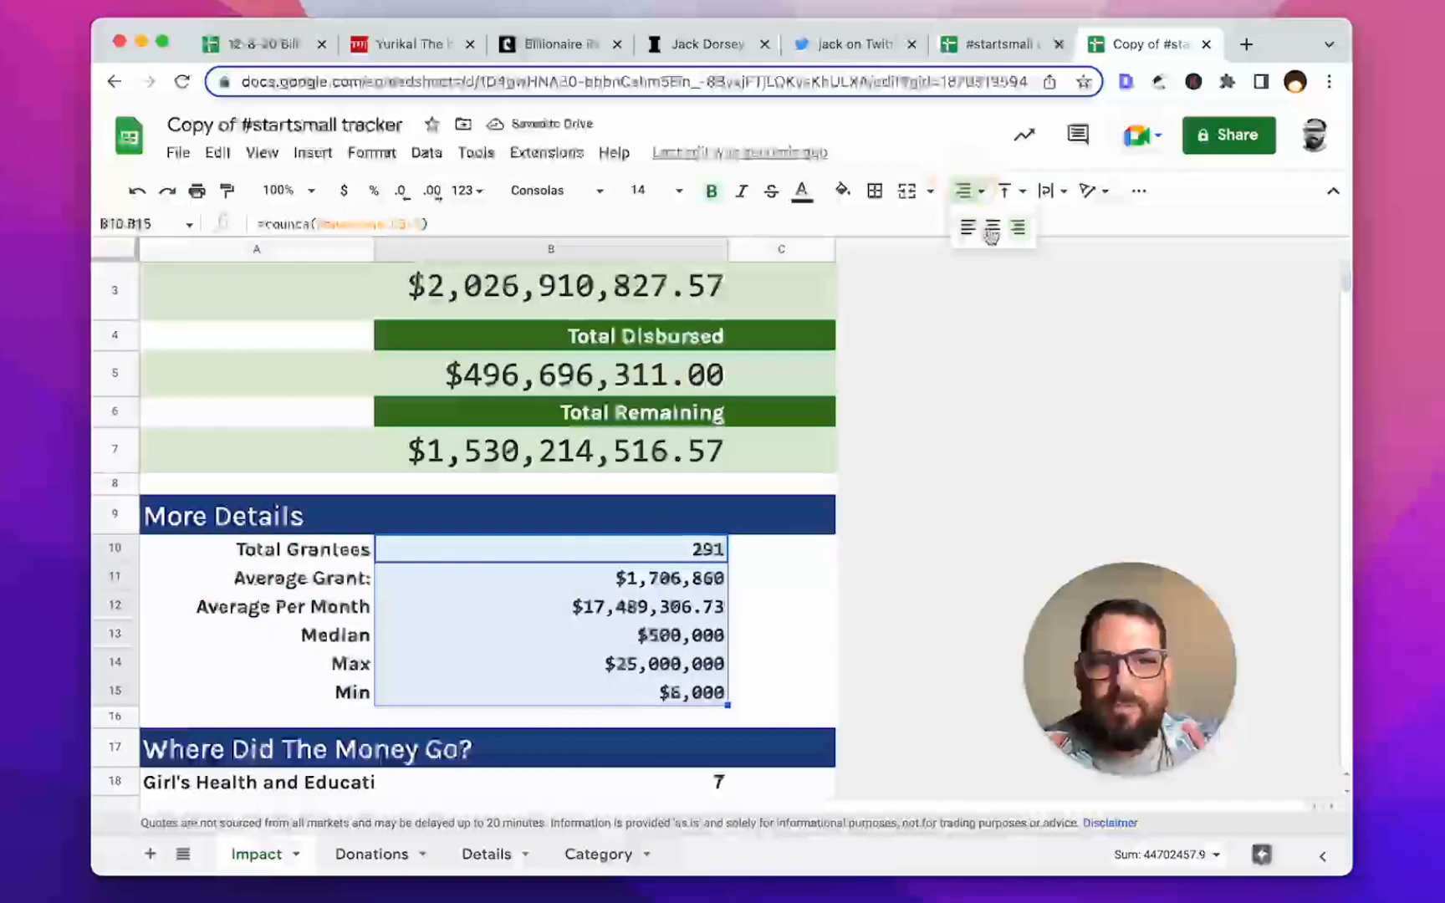
pyautogui.click(993, 227)
pyautogui.scroll(-1, 645, 645)
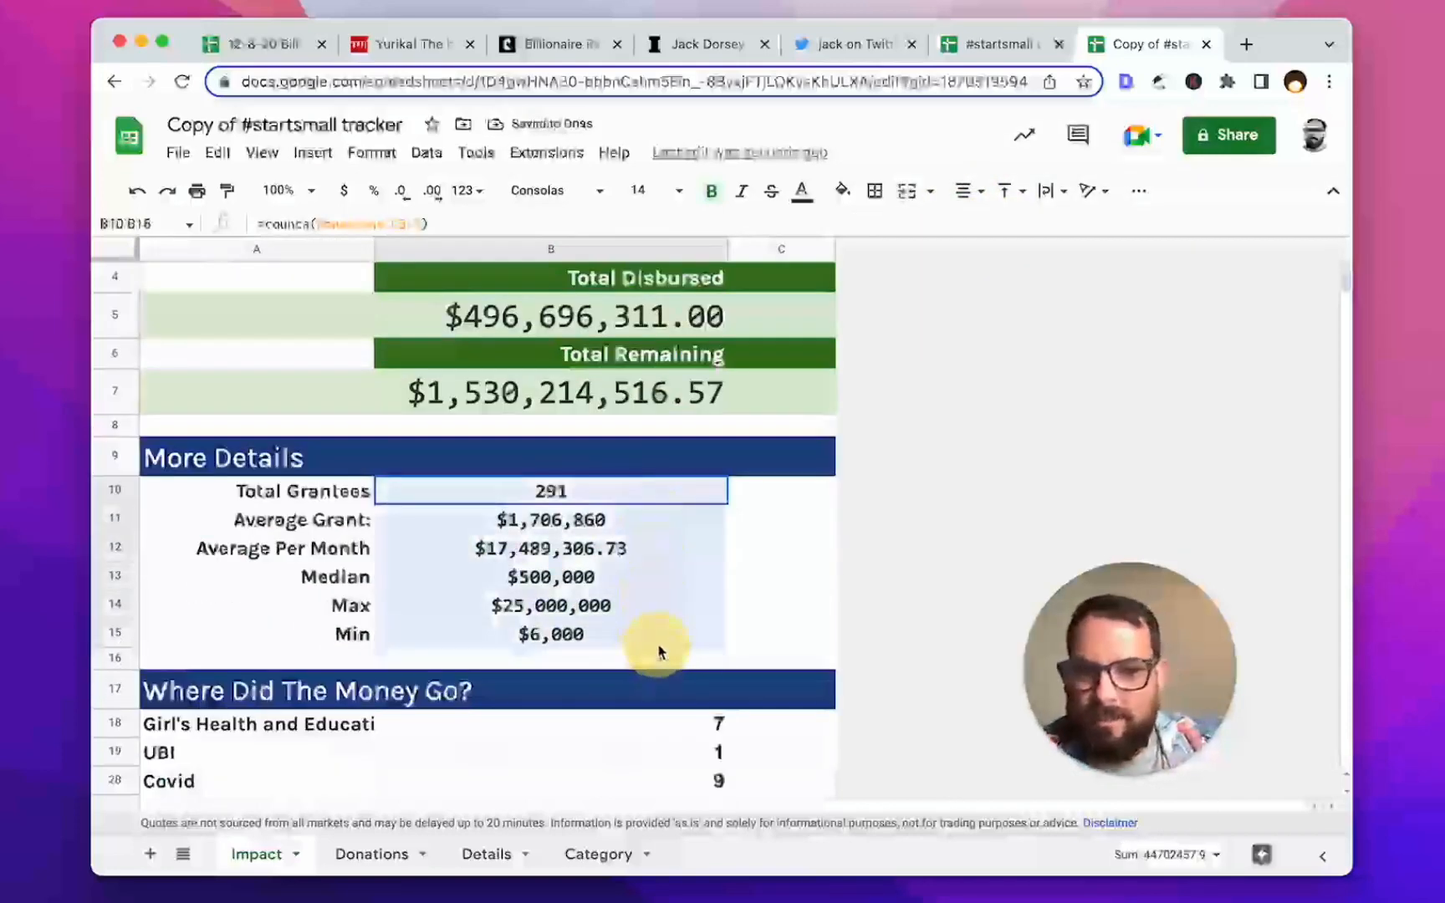
pyautogui.click(962, 190)
pyautogui.click(968, 229)
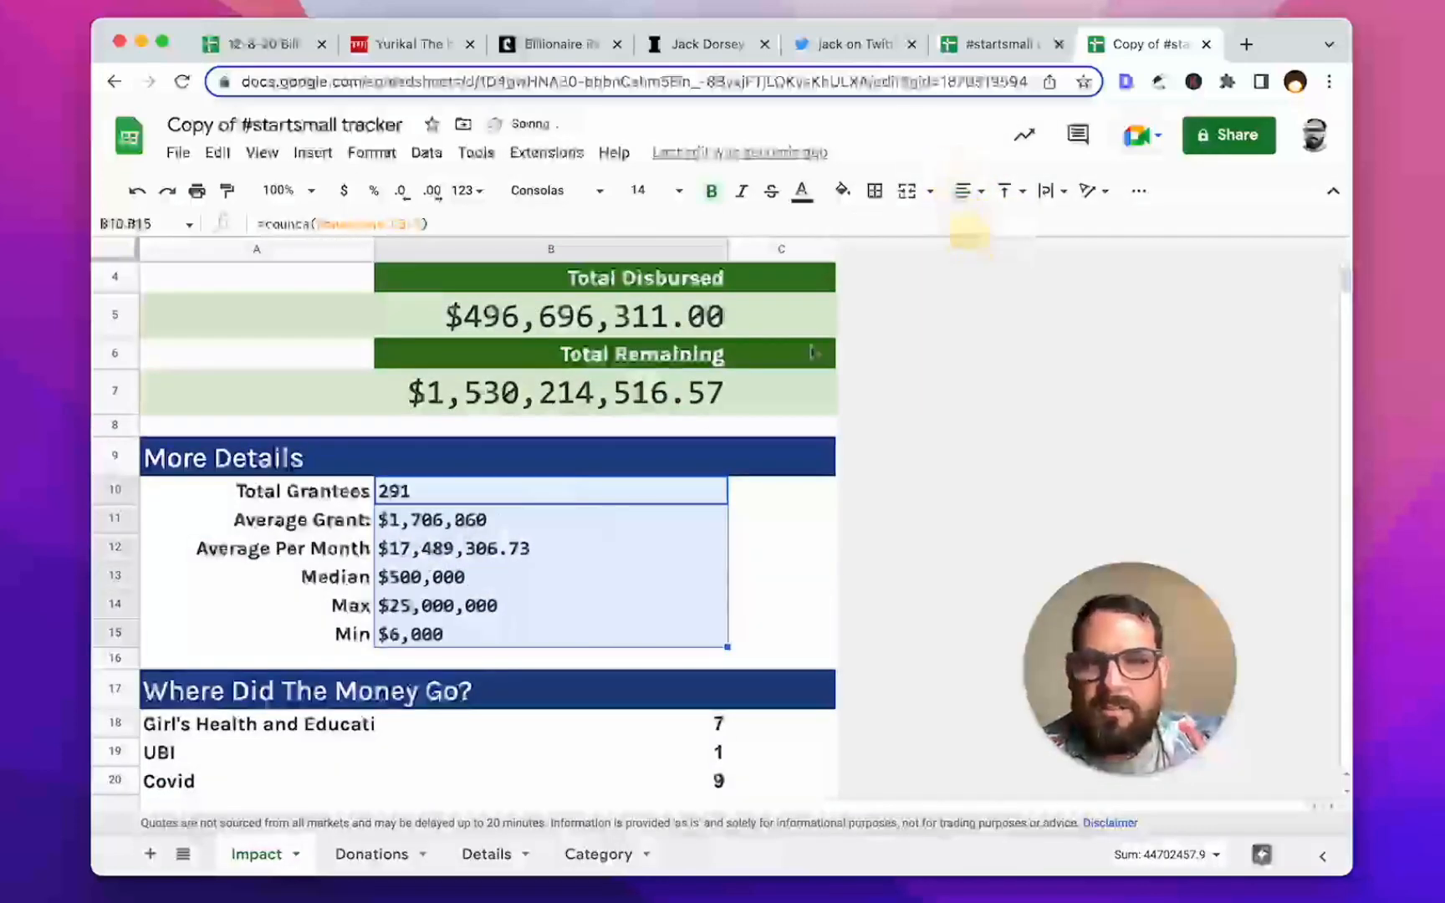
# Step: Band the More Details rows 10 to 15 across columns A to C with two alternating light yellow fills, the darker shade on even rows
pyautogui.click(525, 526)
pyautogui.moveTo(310, 492); pyautogui.dragTo(334, 634)
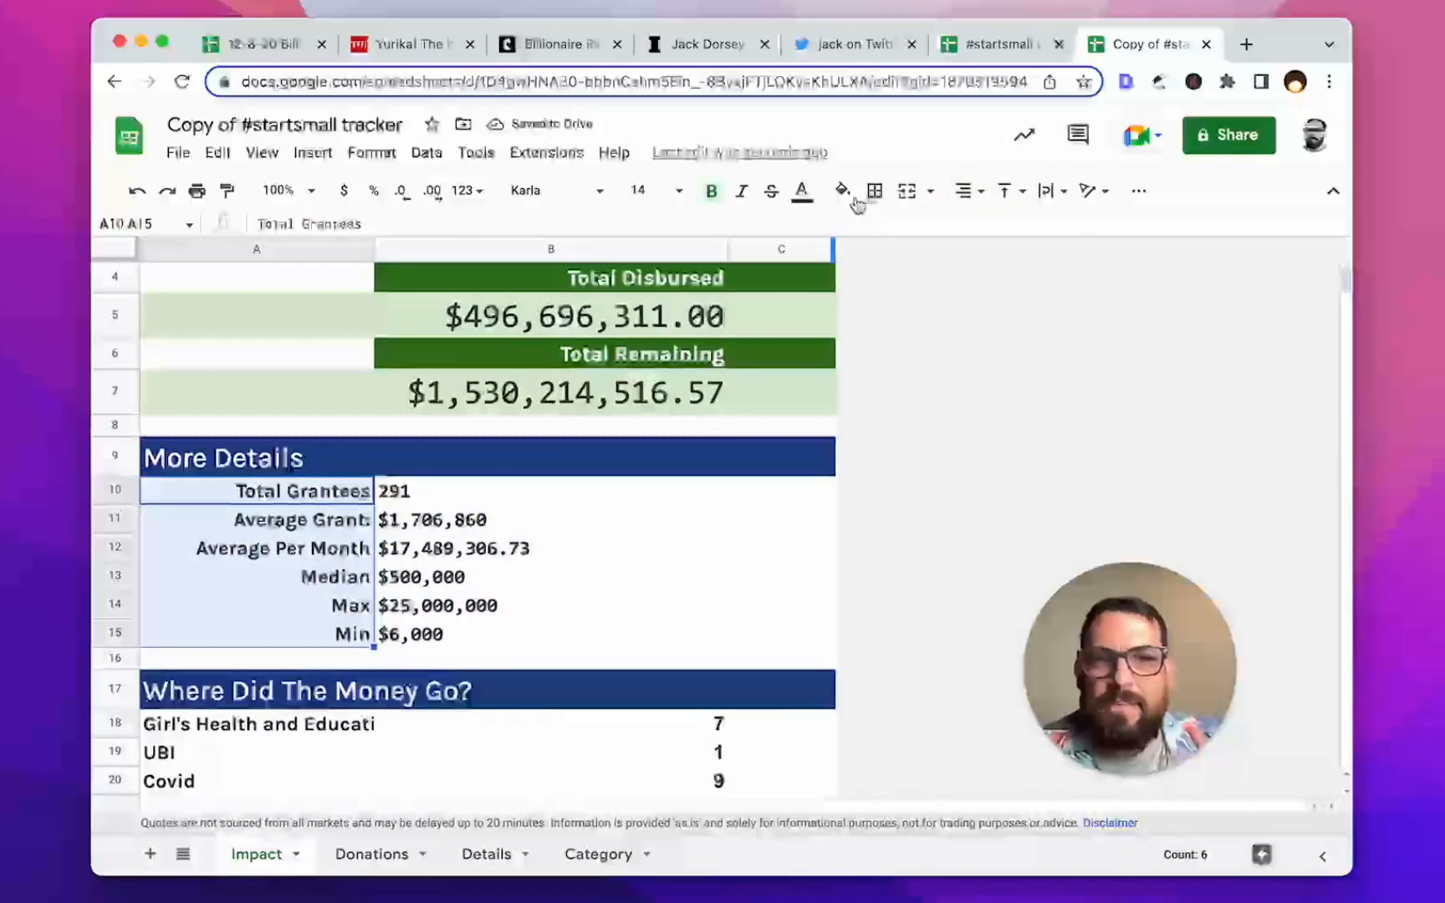
pyautogui.click(845, 192)
pyautogui.click(273, 528)
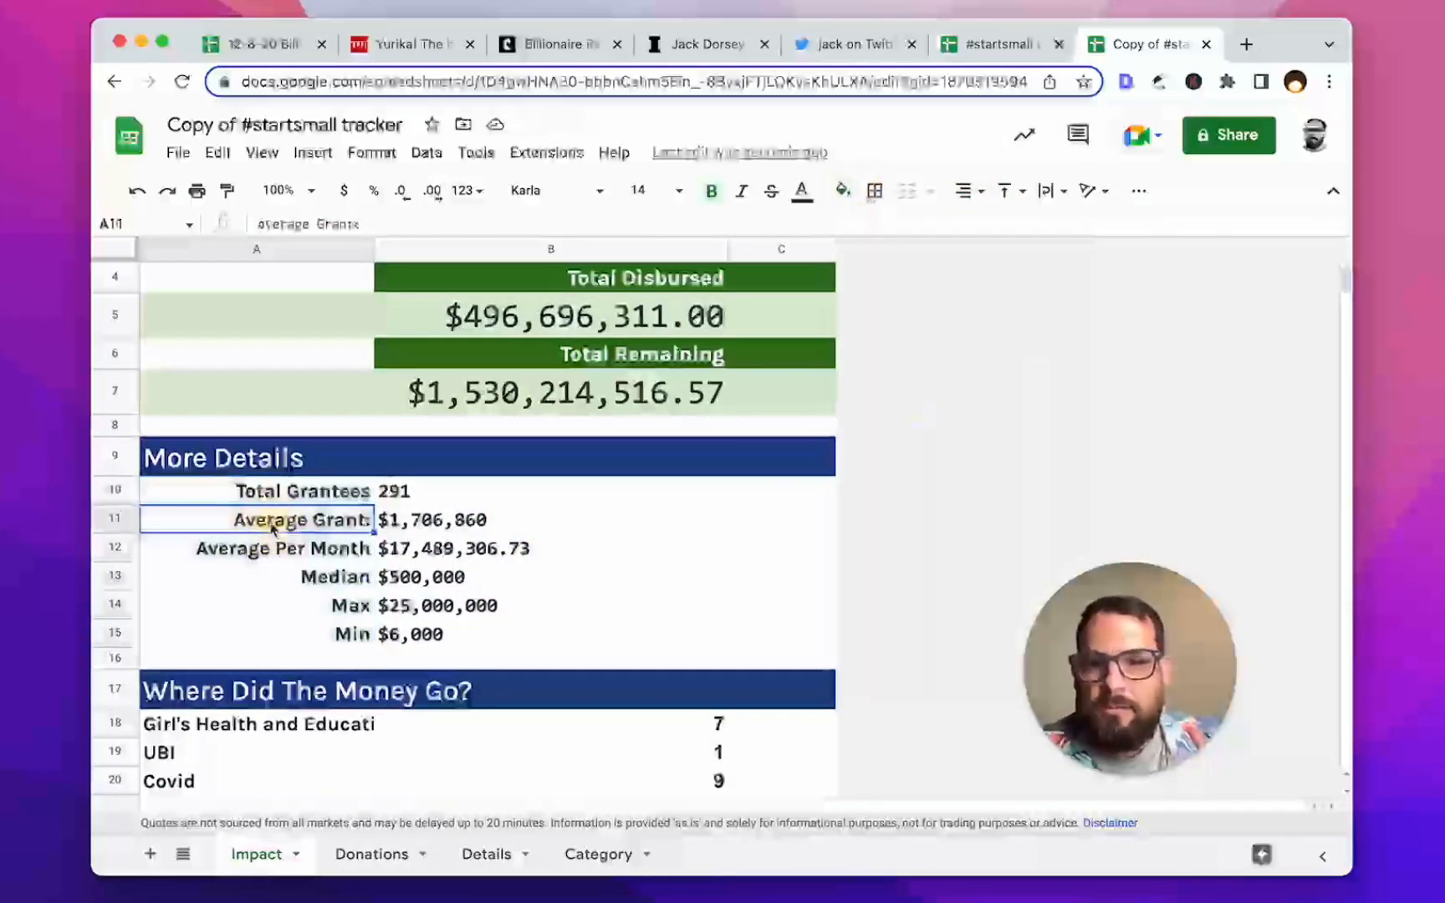
pyautogui.moveTo(290, 525); pyautogui.dragTo(555, 516)
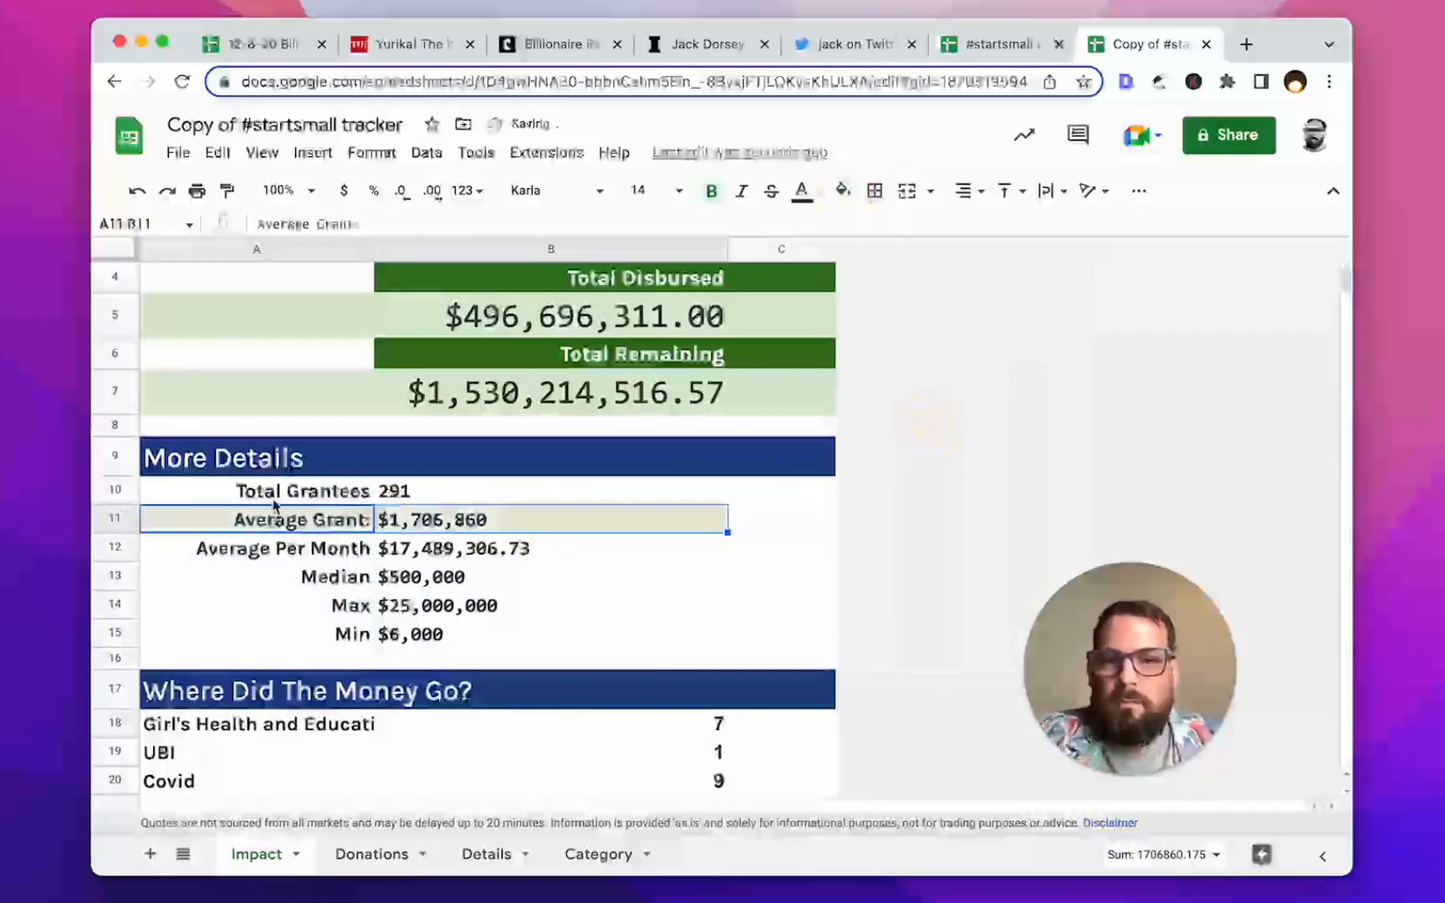
pyautogui.moveTo(289, 495); pyautogui.dragTo(803, 505)
pyautogui.click(360, 549)
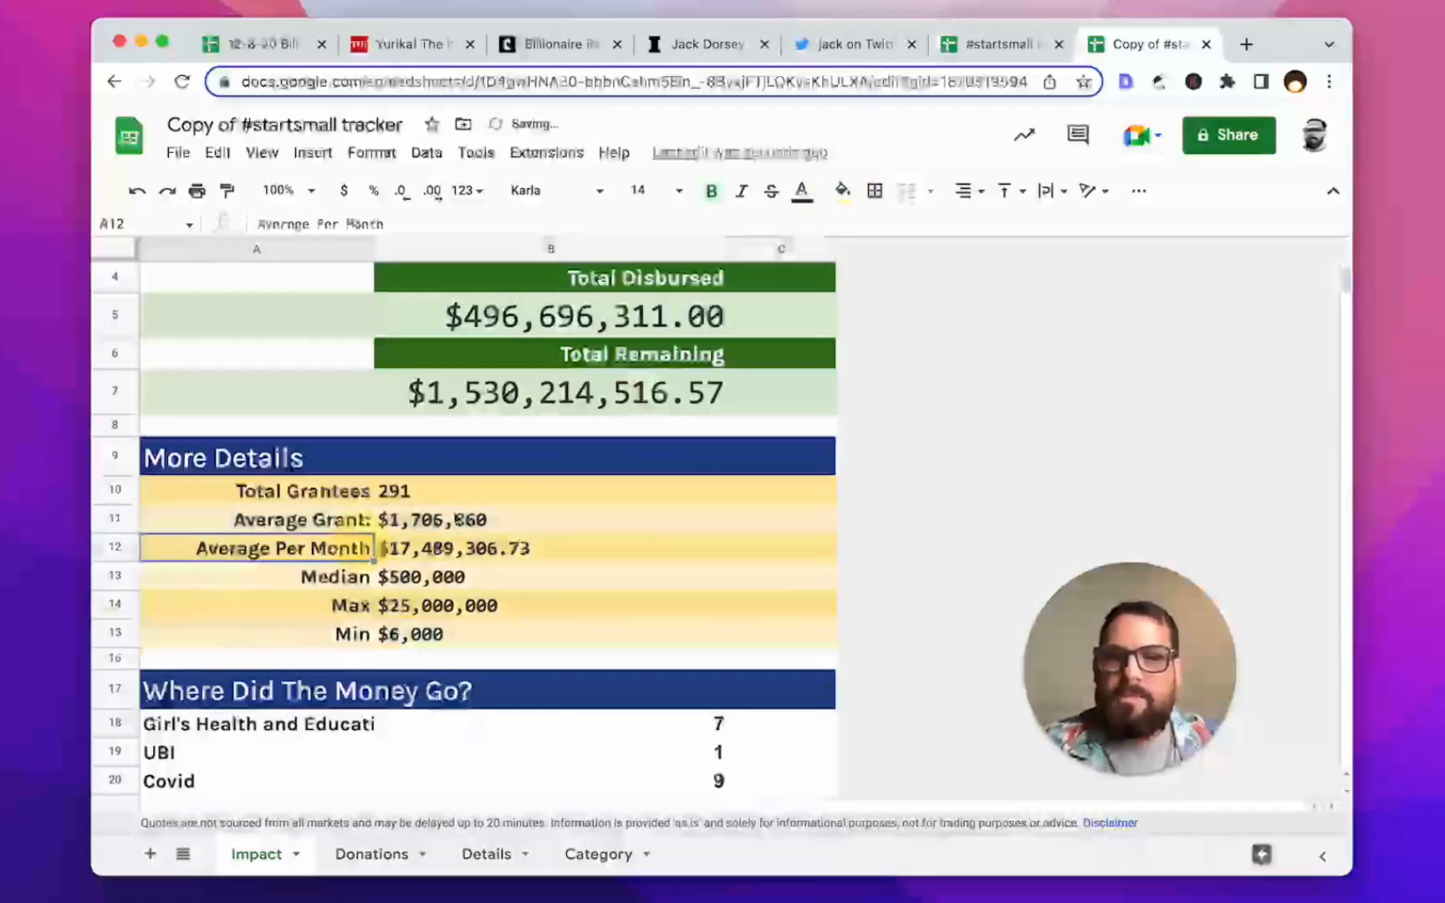
# Step: Review the Summary totals and More Details rows on the Impact sheet, with a brief look at the Donations sheet
pyautogui.click(594, 517)
pyautogui.scroll(3, 615, 440)
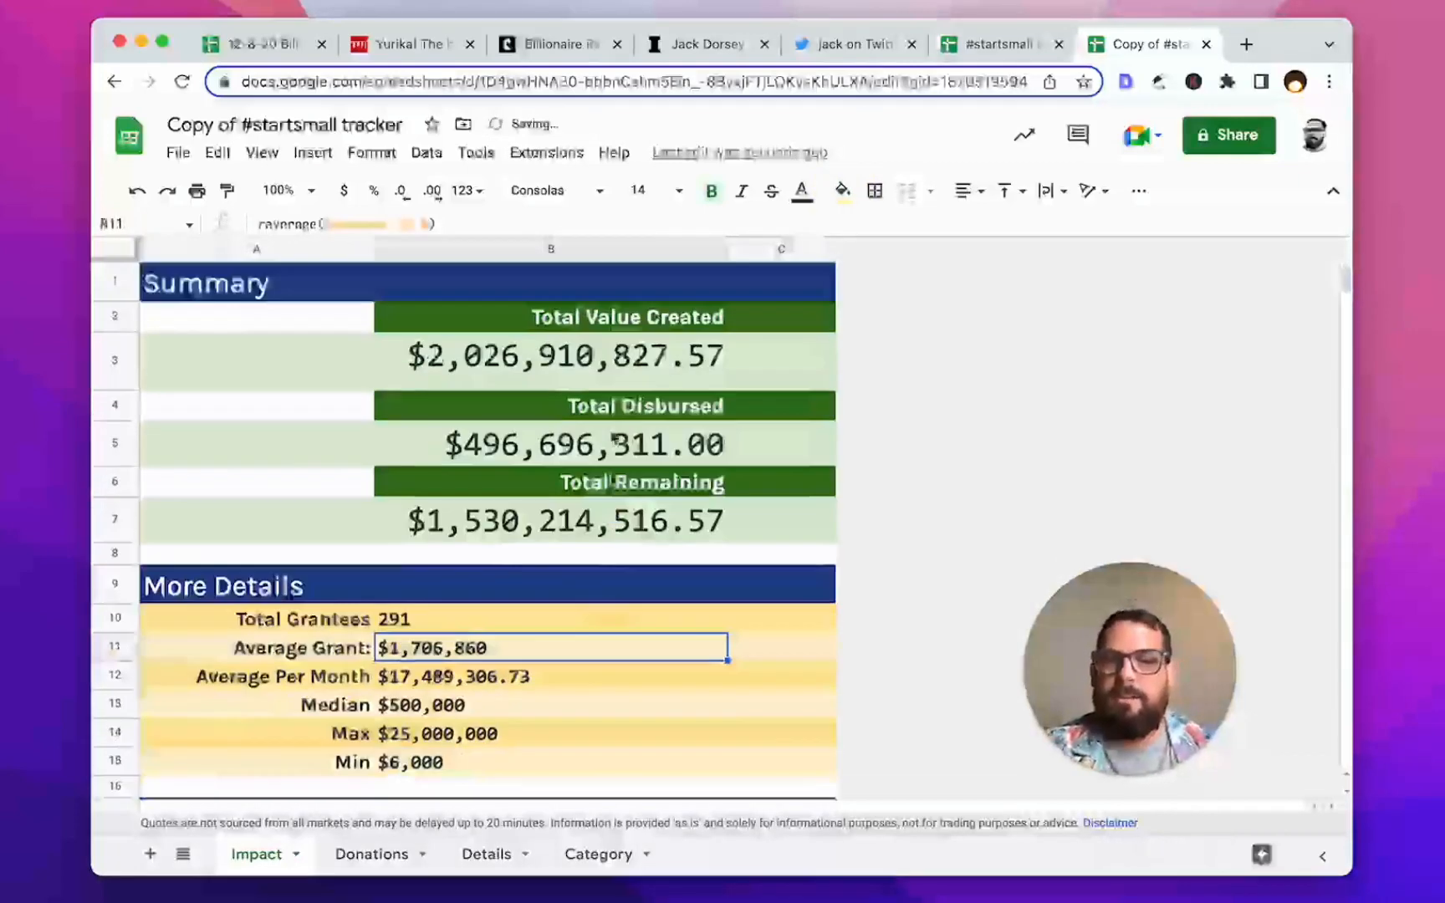
pyautogui.click(599, 325)
pyautogui.click(666, 385)
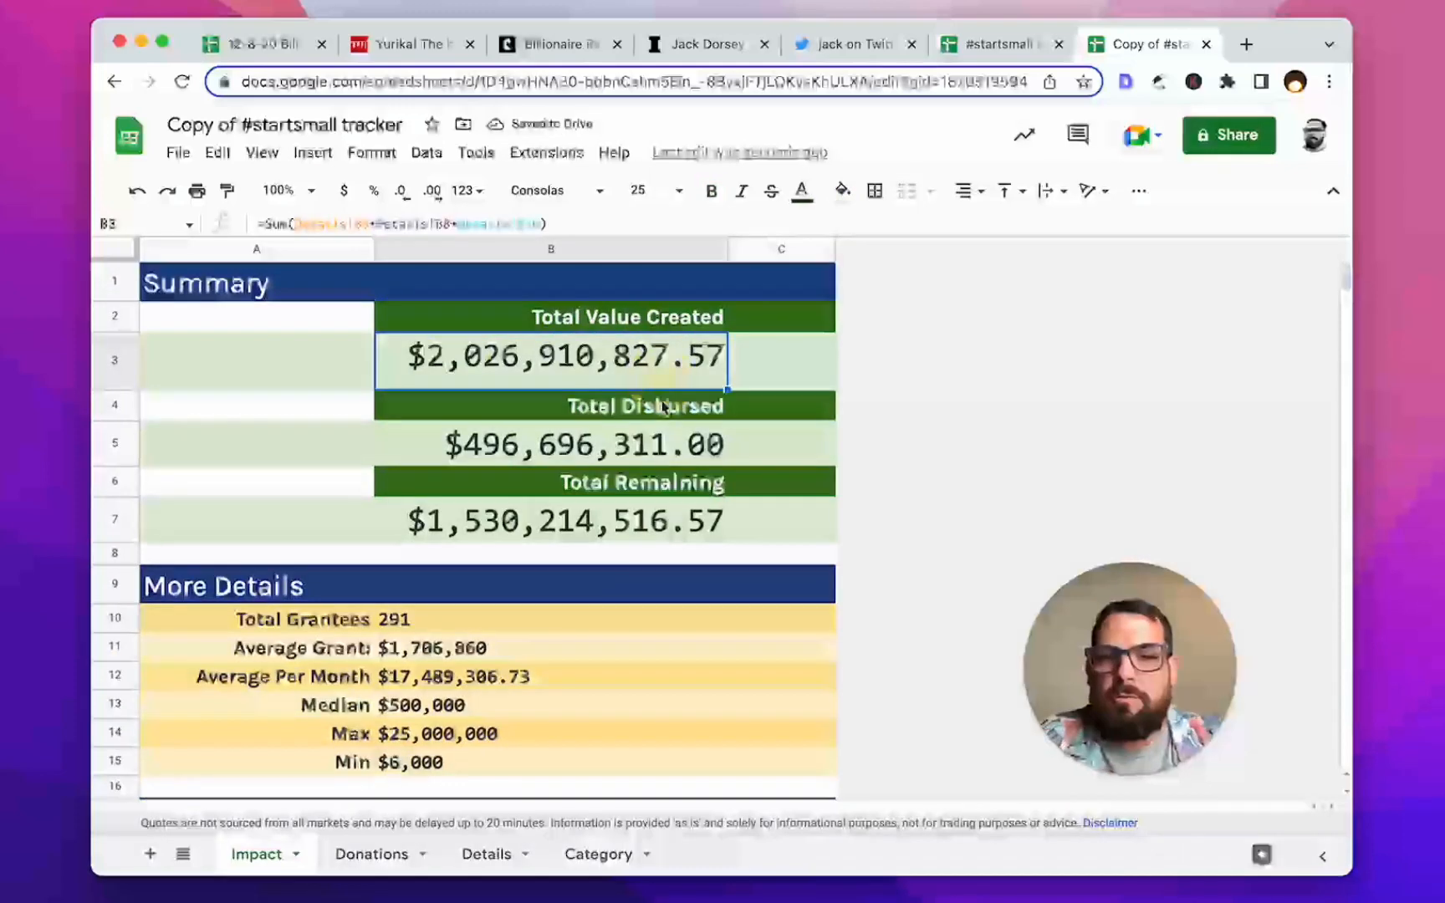
pyautogui.click(649, 477)
pyautogui.click(546, 484)
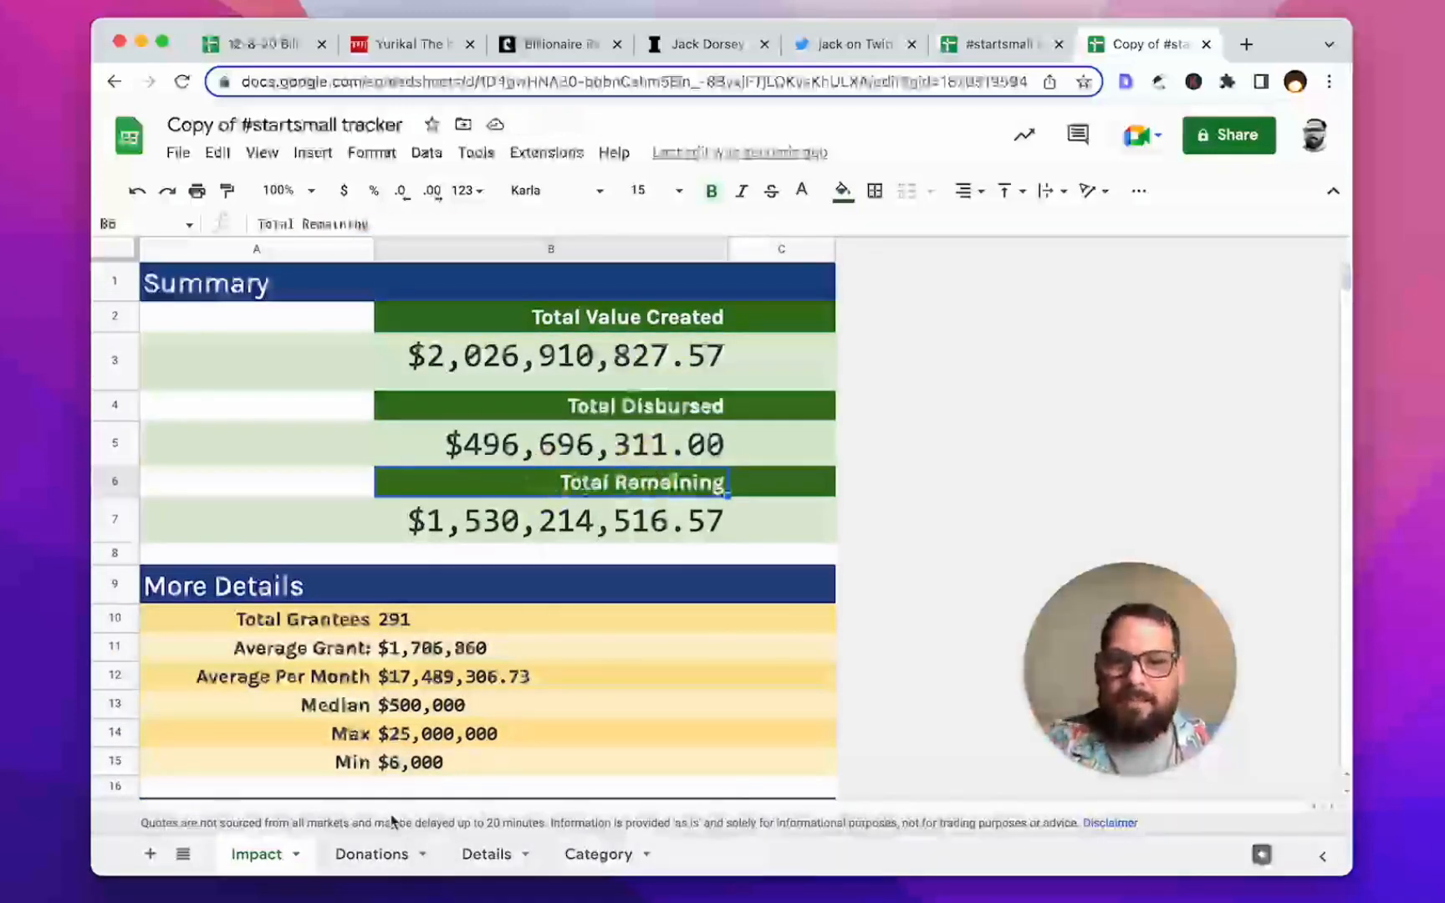
pyautogui.click(365, 855)
pyautogui.click(289, 855)
pyautogui.click(355, 628)
# Step: Widen column A of the Impact sheet to give the long Girl's Health and Education category label more room
pyautogui.scroll(-1, 355, 639)
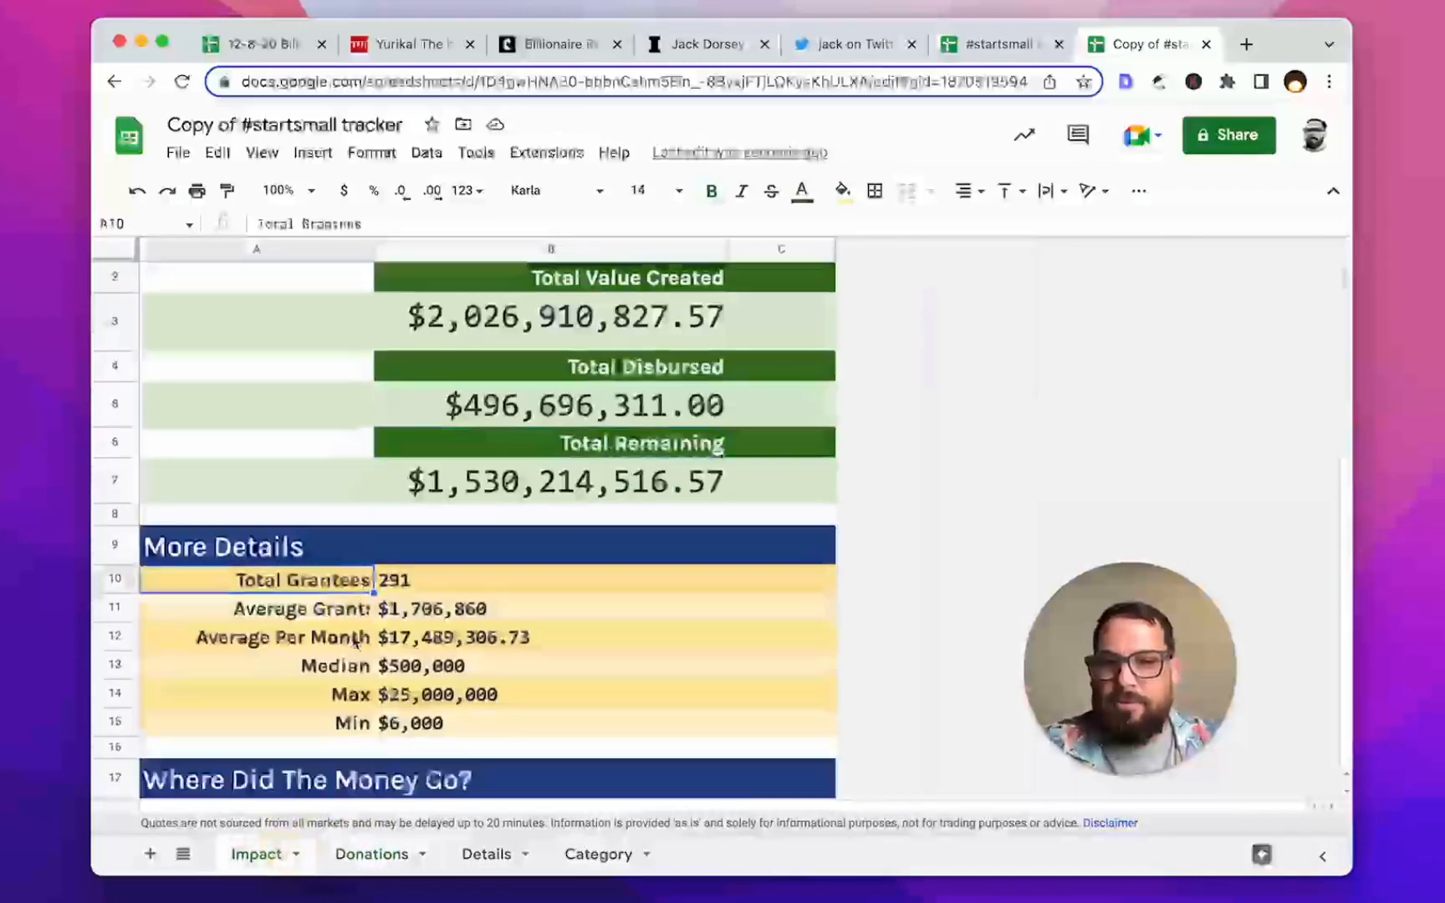
pyautogui.scroll(-2, 356, 640)
pyautogui.scroll(-2, 374, 643)
pyautogui.click(276, 576)
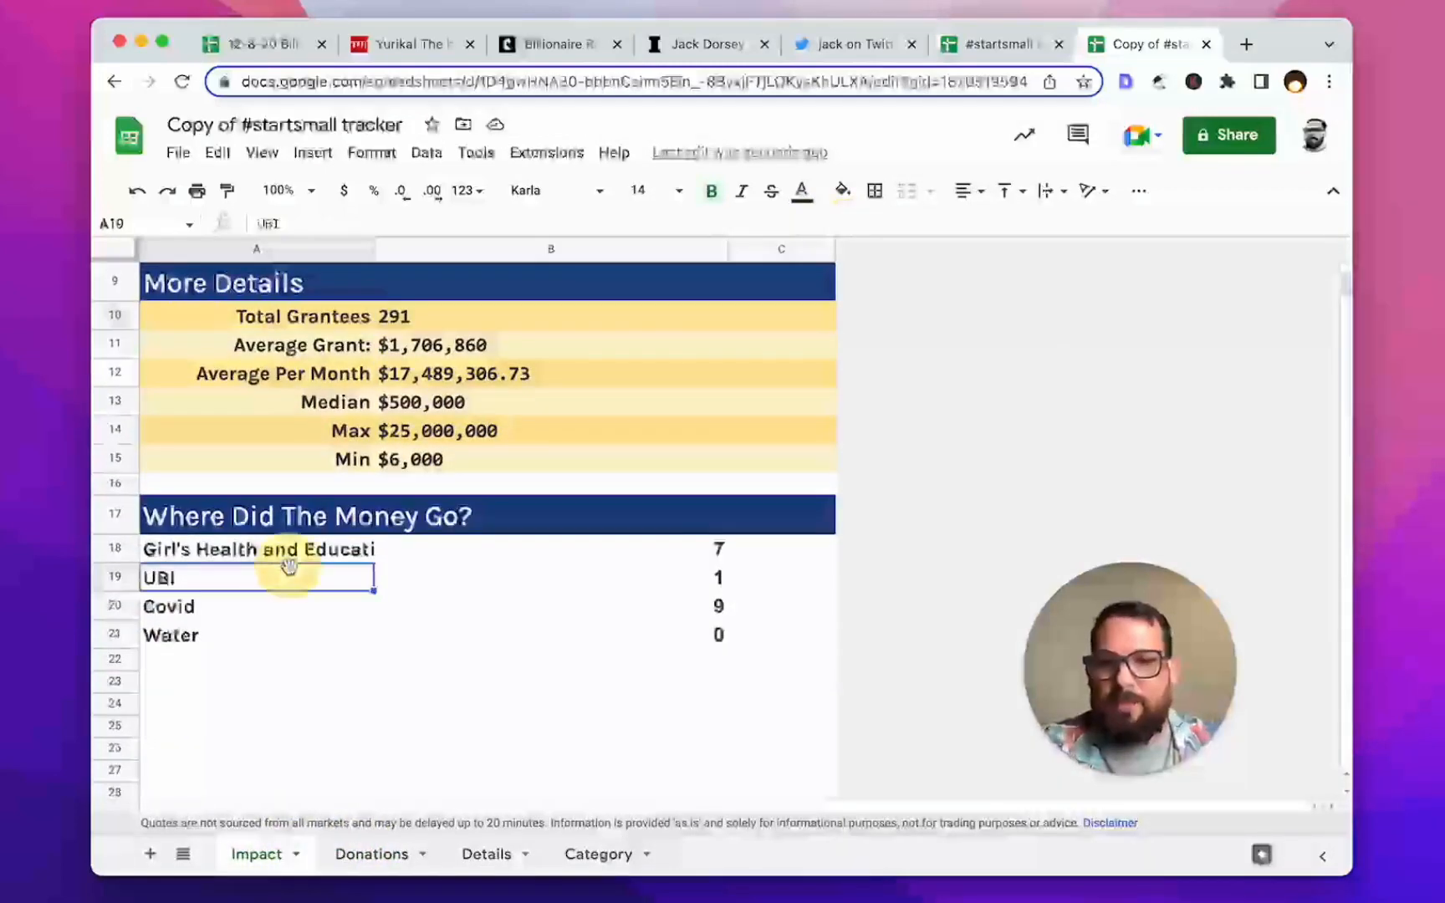
pyautogui.click(361, 549)
pyautogui.click(380, 249)
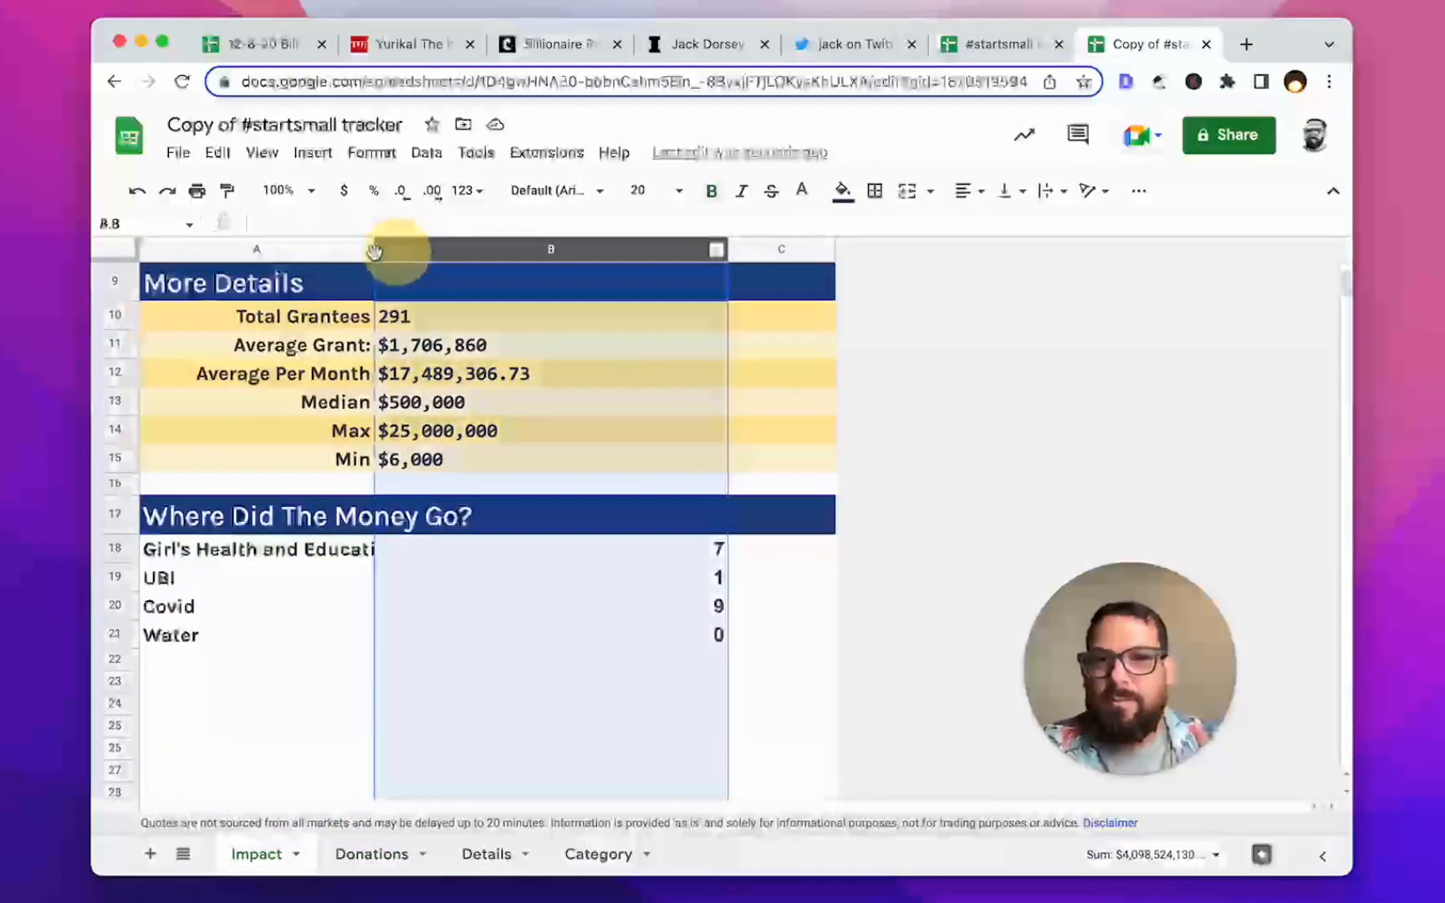
pyautogui.moveTo(374, 249); pyautogui.dragTo(444, 250)
pyautogui.click(384, 522)
pyautogui.scroll(4, 418, 435)
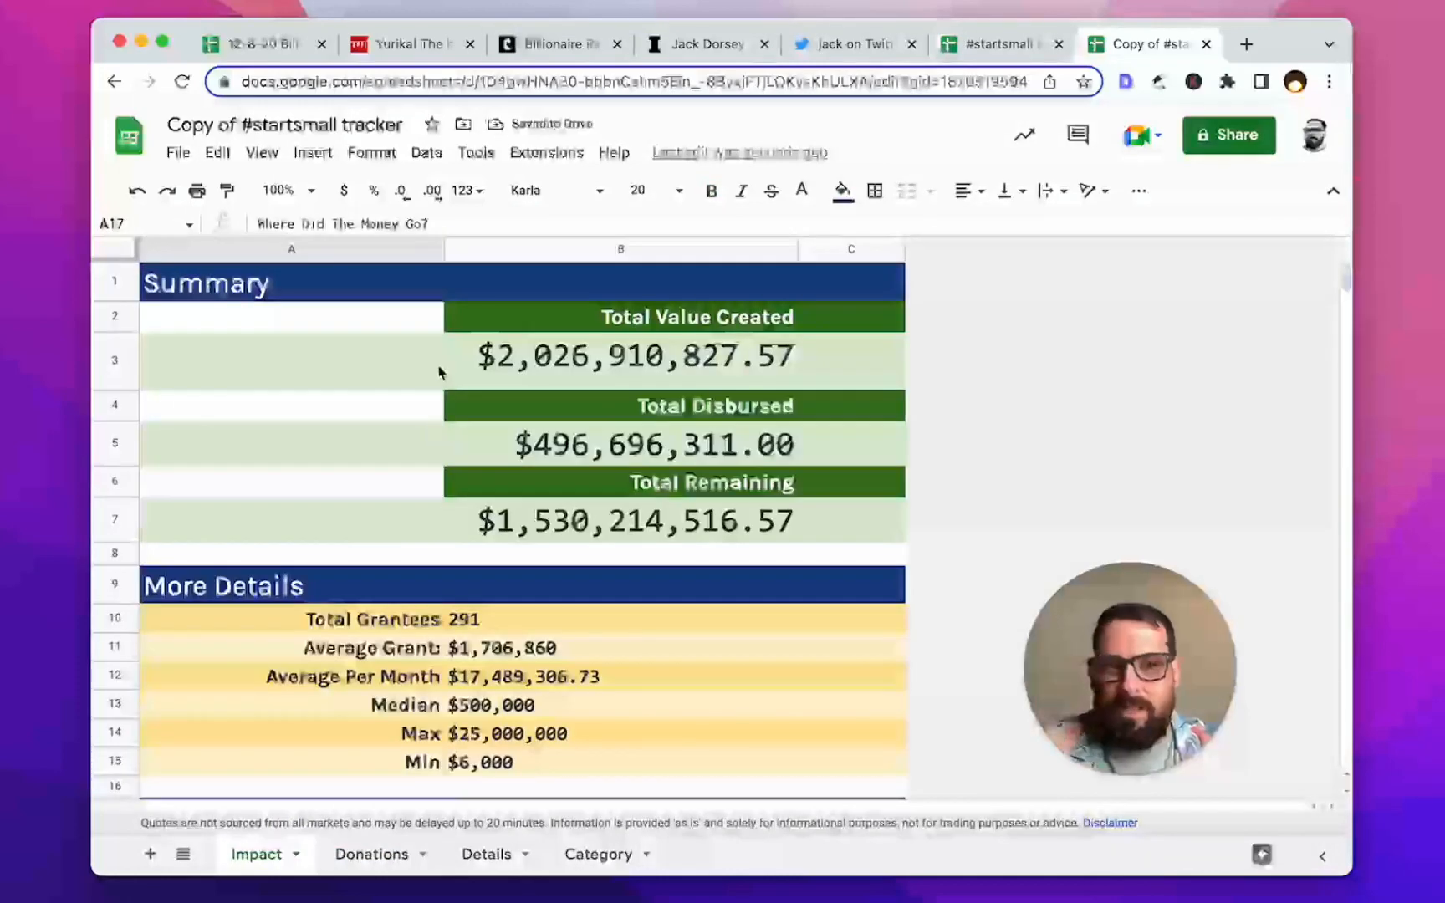
pyautogui.click(402, 318)
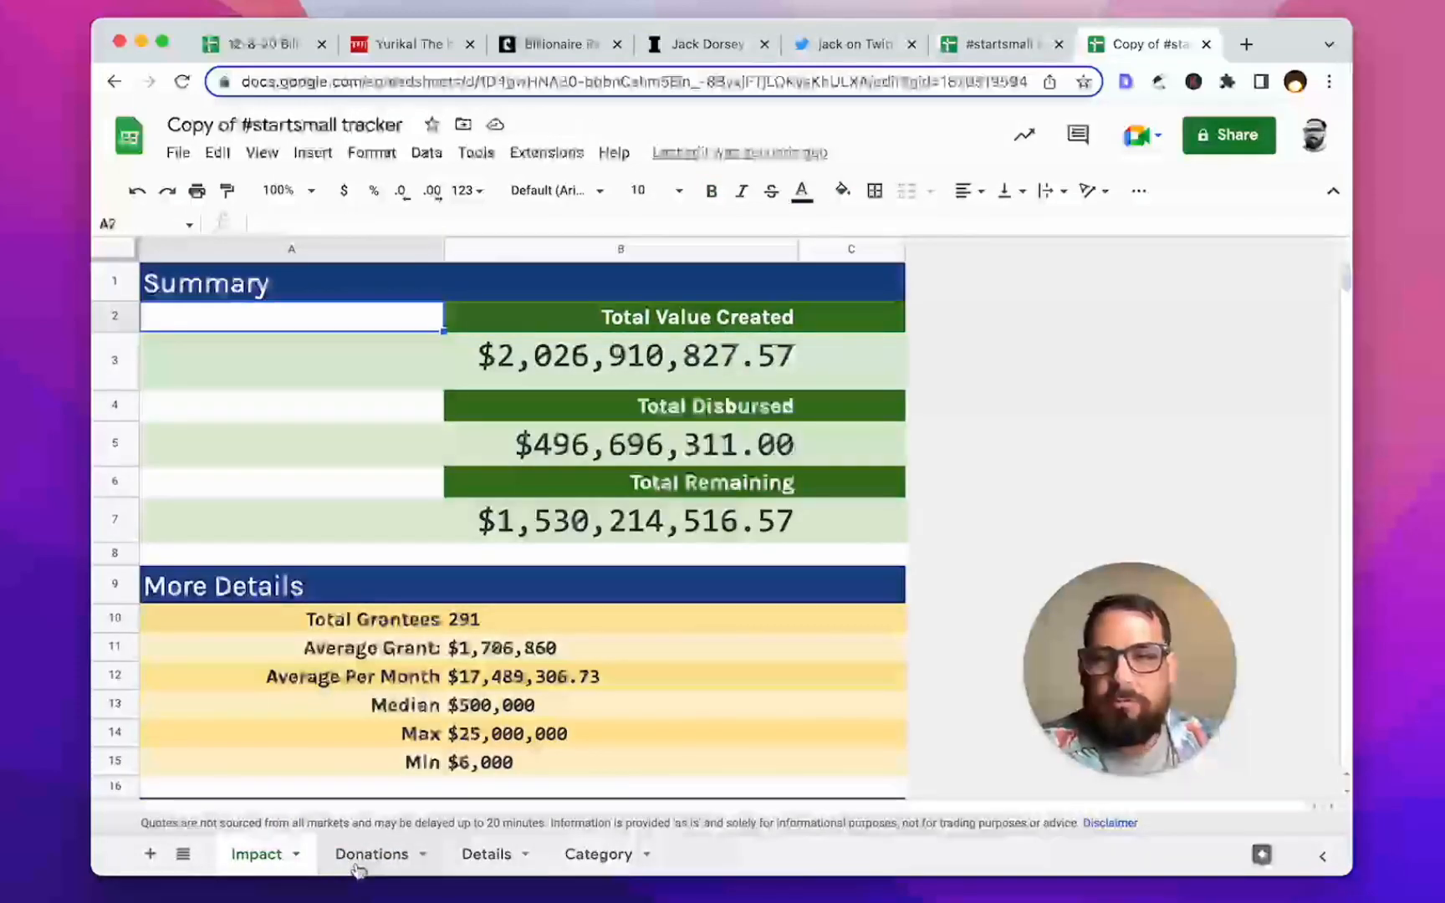
# Step: Delete the blank rows 1 to 6 above the header row of the Donations sheet
pyautogui.click(360, 868)
pyautogui.hscroll(-5, 510, 460)
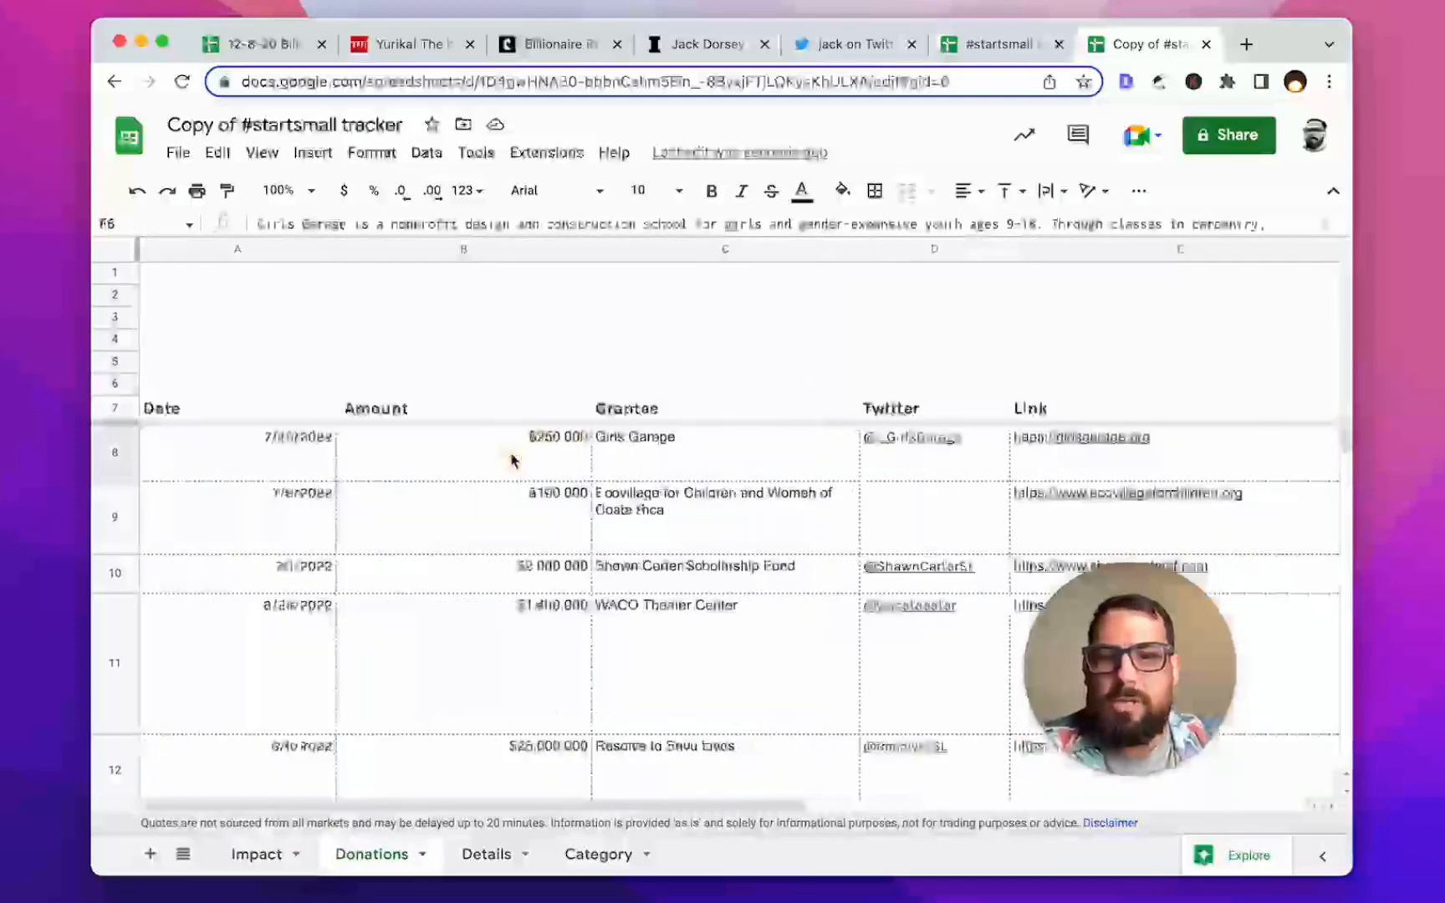
pyautogui.click(403, 400)
pyautogui.moveTo(115, 383); pyautogui.dragTo(116, 270)
pyautogui.rightClick(115, 271)
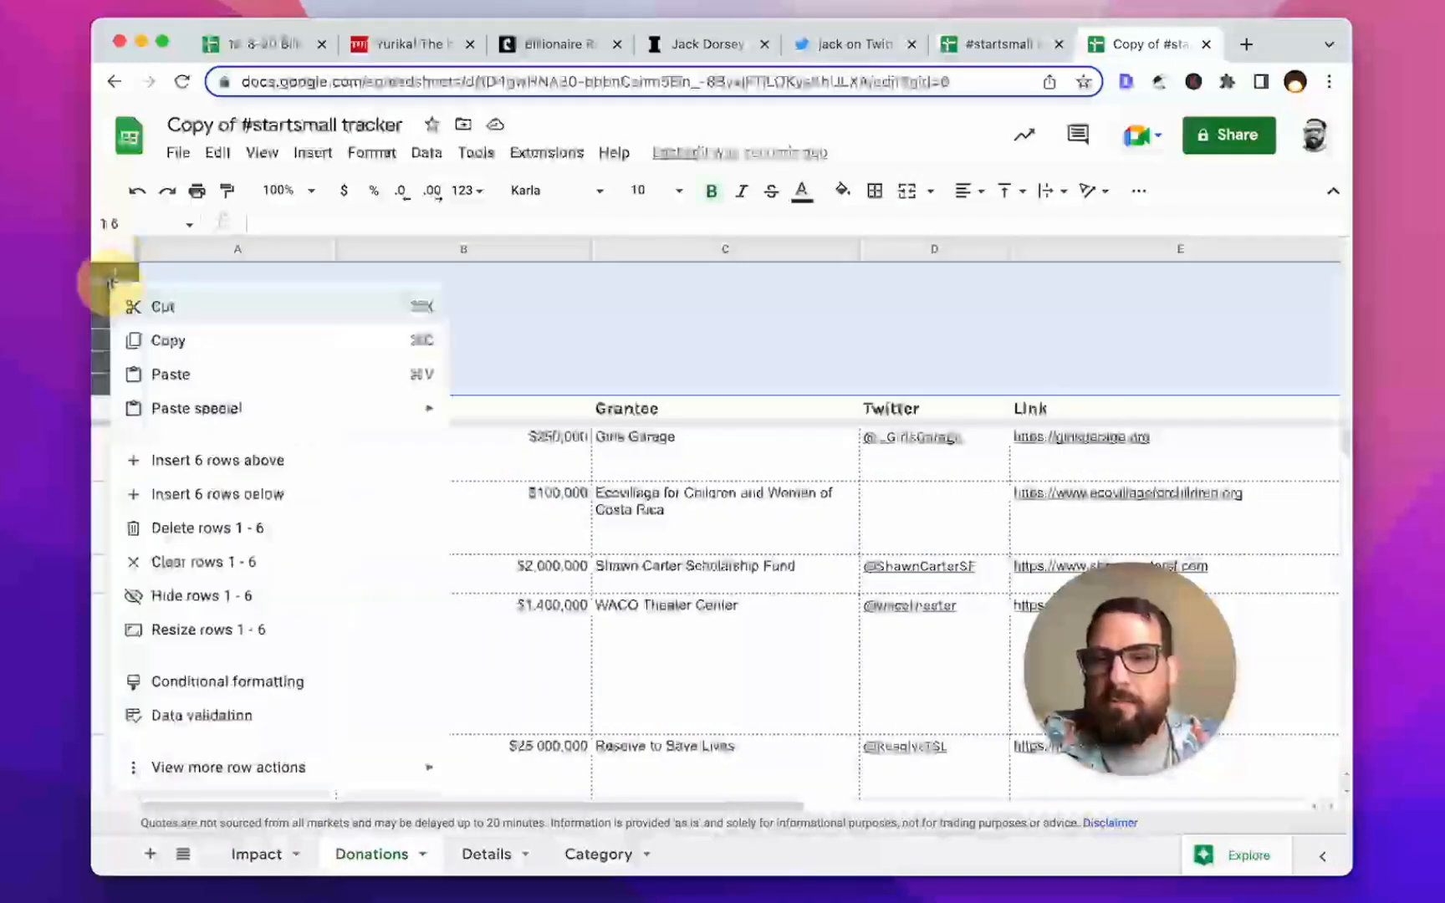
pyautogui.click(203, 539)
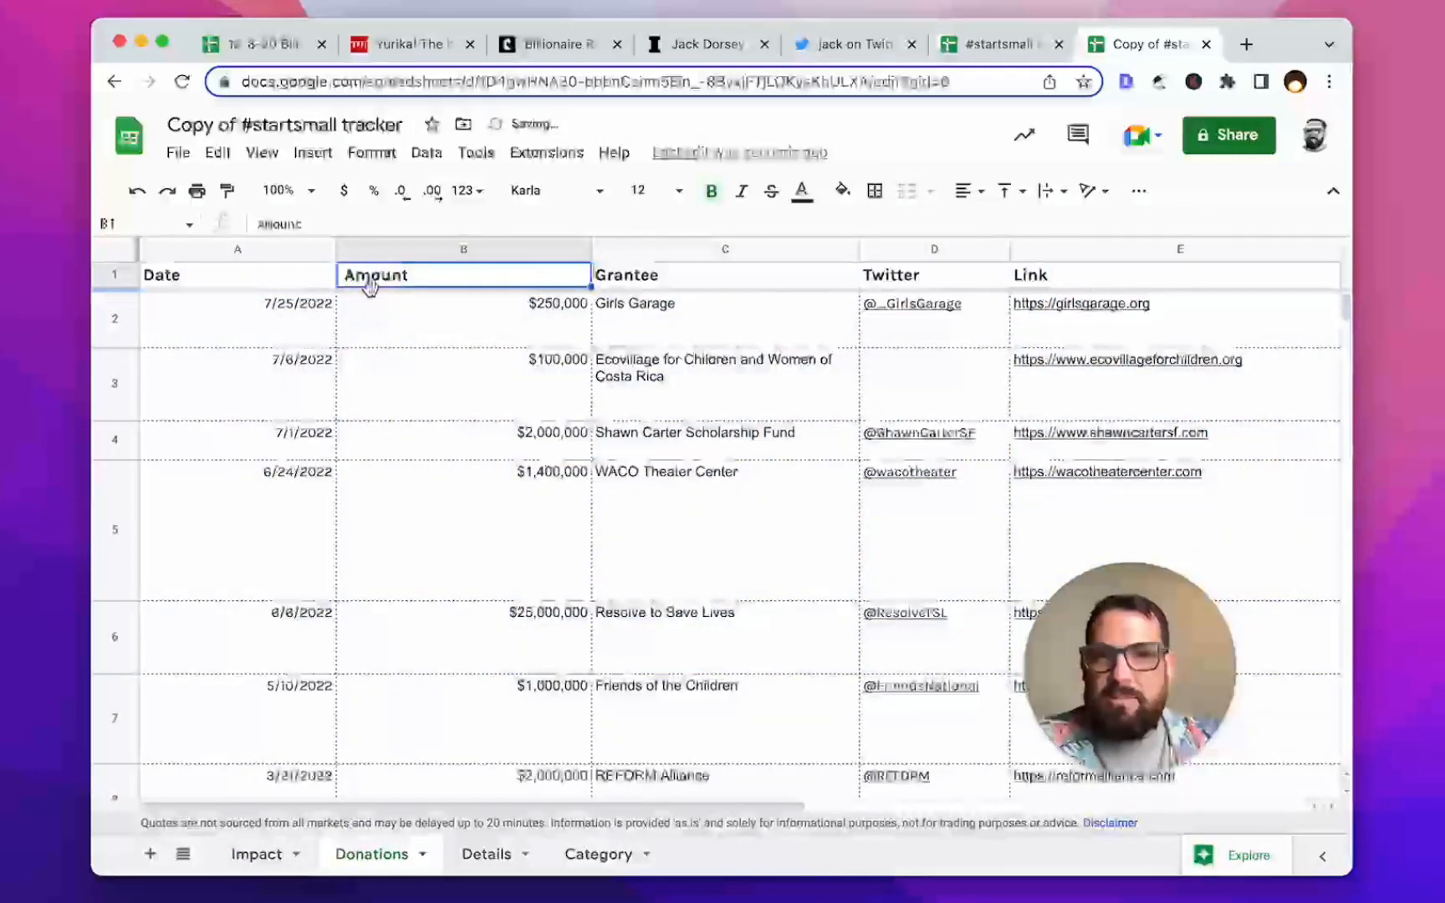
# Step: Look across the Donations columns through Category, and check the contents of the Details and Category sheets
pyautogui.press('Down')
pyautogui.press('Left')
pyautogui.press('Right')
pyautogui.press('Right')
pyautogui.press('Right')
pyautogui.press('Right')
pyautogui.press('Right')
pyautogui.press('Right')
pyautogui.press('Right')
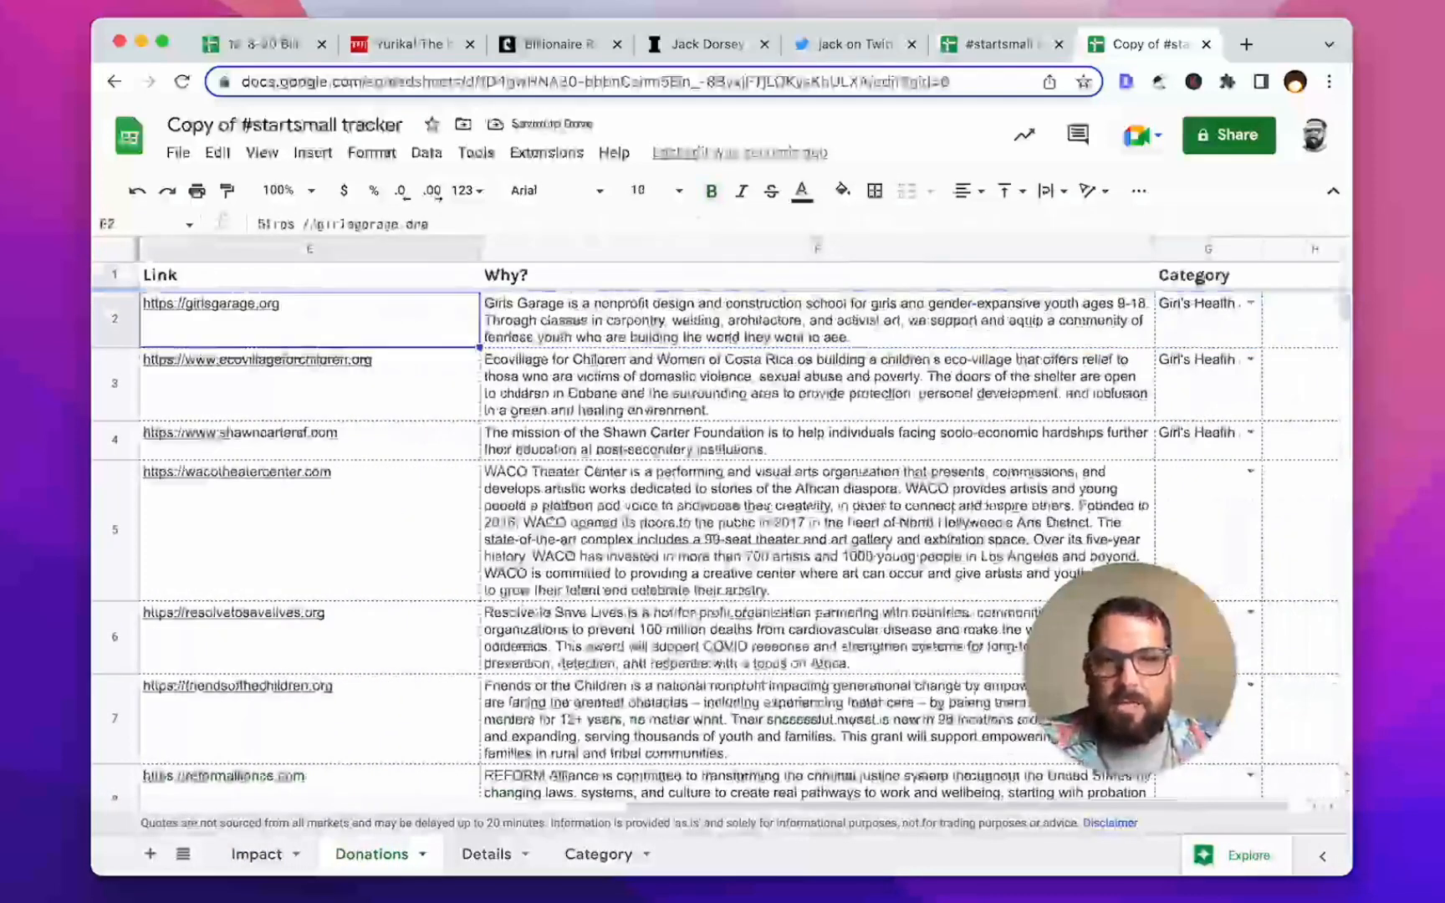
pyautogui.press('Left')
pyautogui.press('Left')
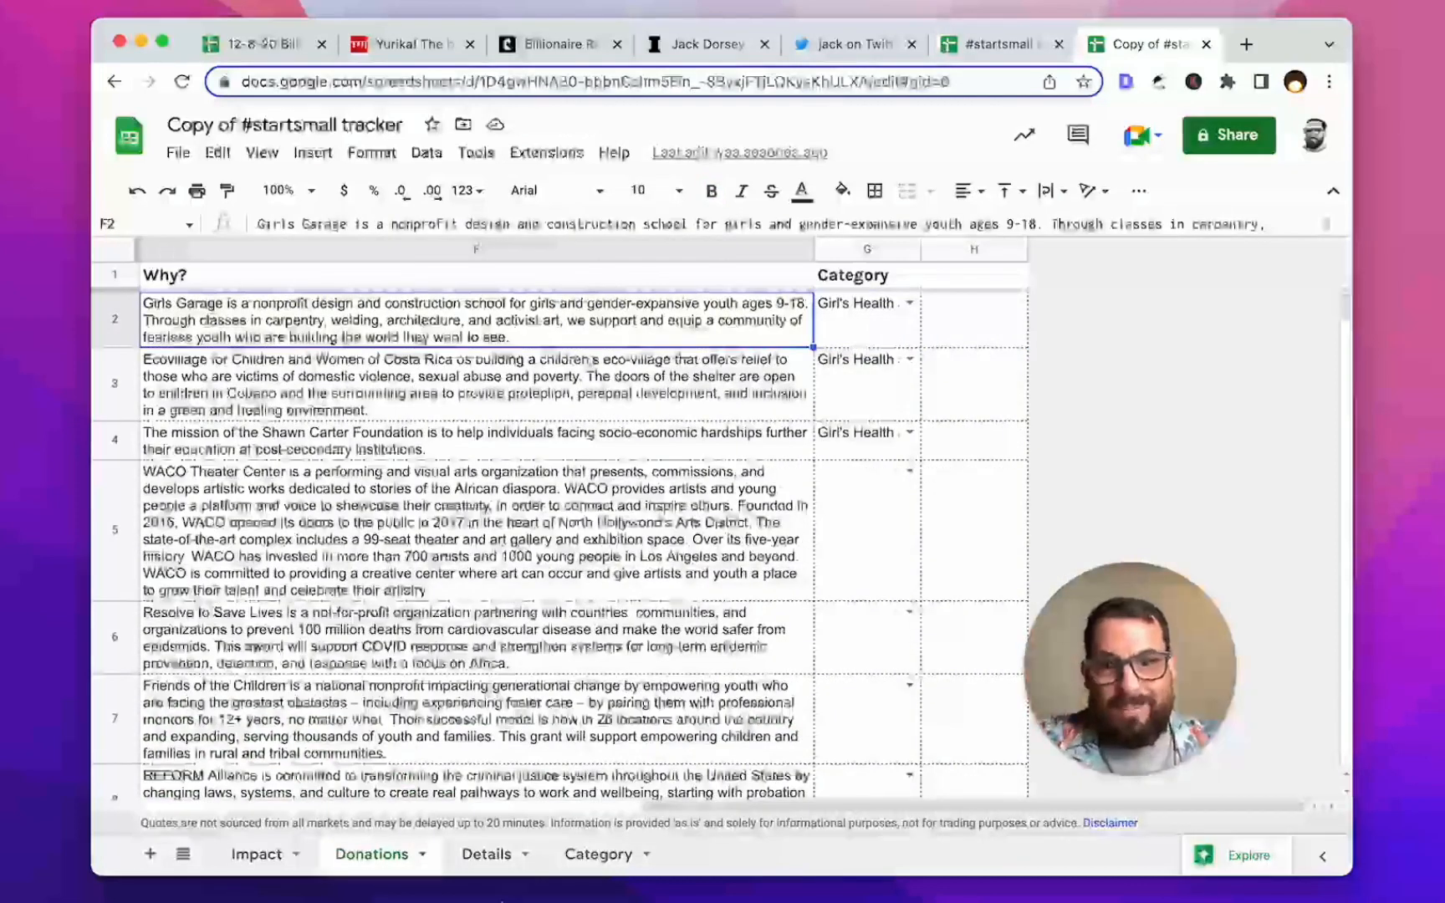
pyautogui.click(481, 855)
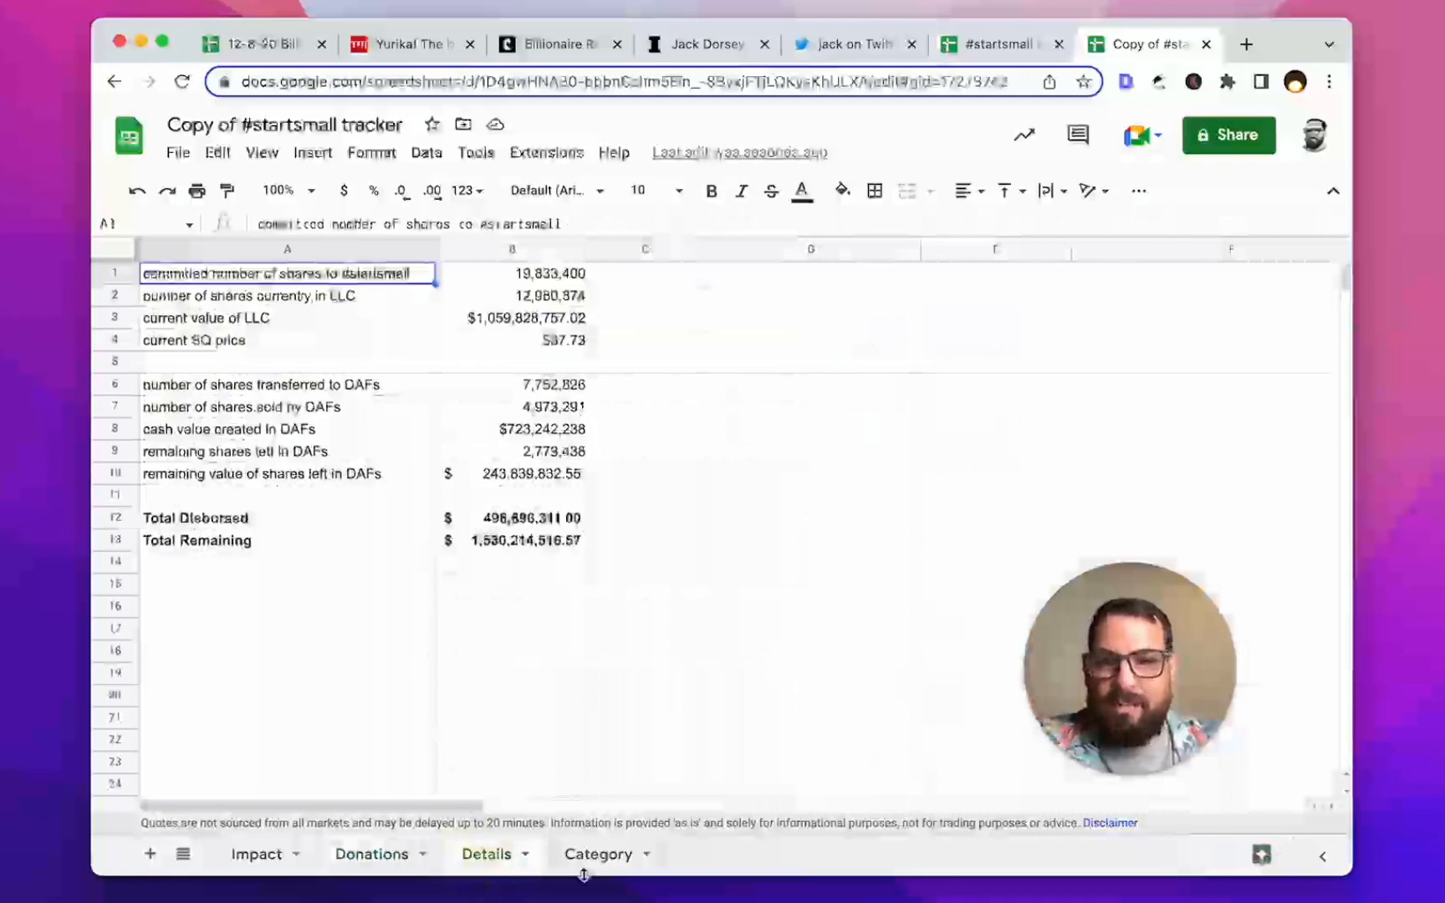
pyautogui.click(598, 855)
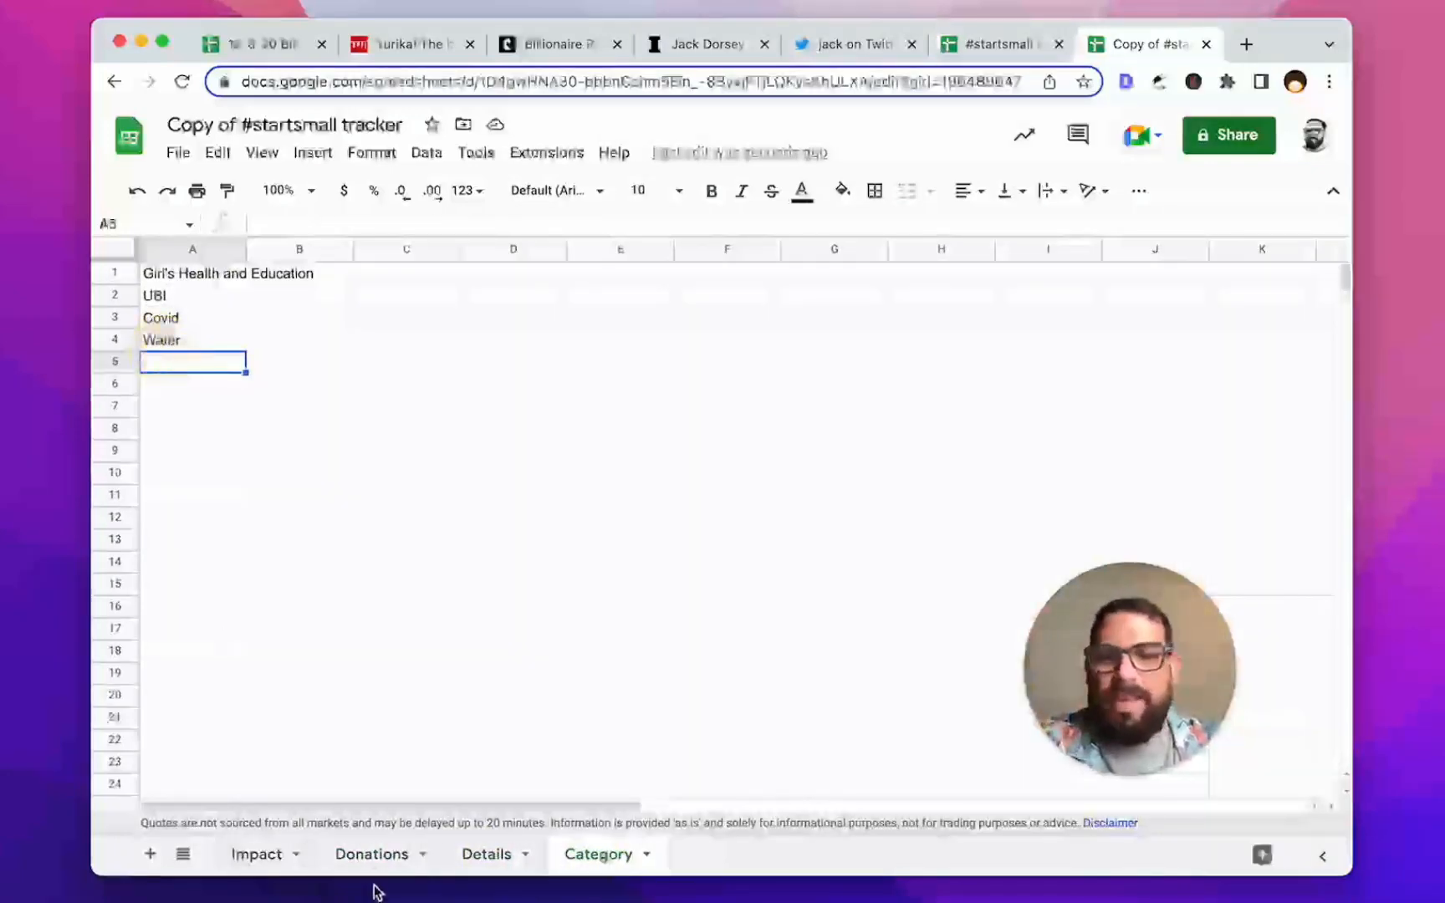
pyautogui.click(368, 854)
# Step: Resize the three total amount rows 3, 5 and 7 on the Impact sheet to a height of 30 pixels
pyautogui.click(257, 855)
pyautogui.scroll(5, 284, 465)
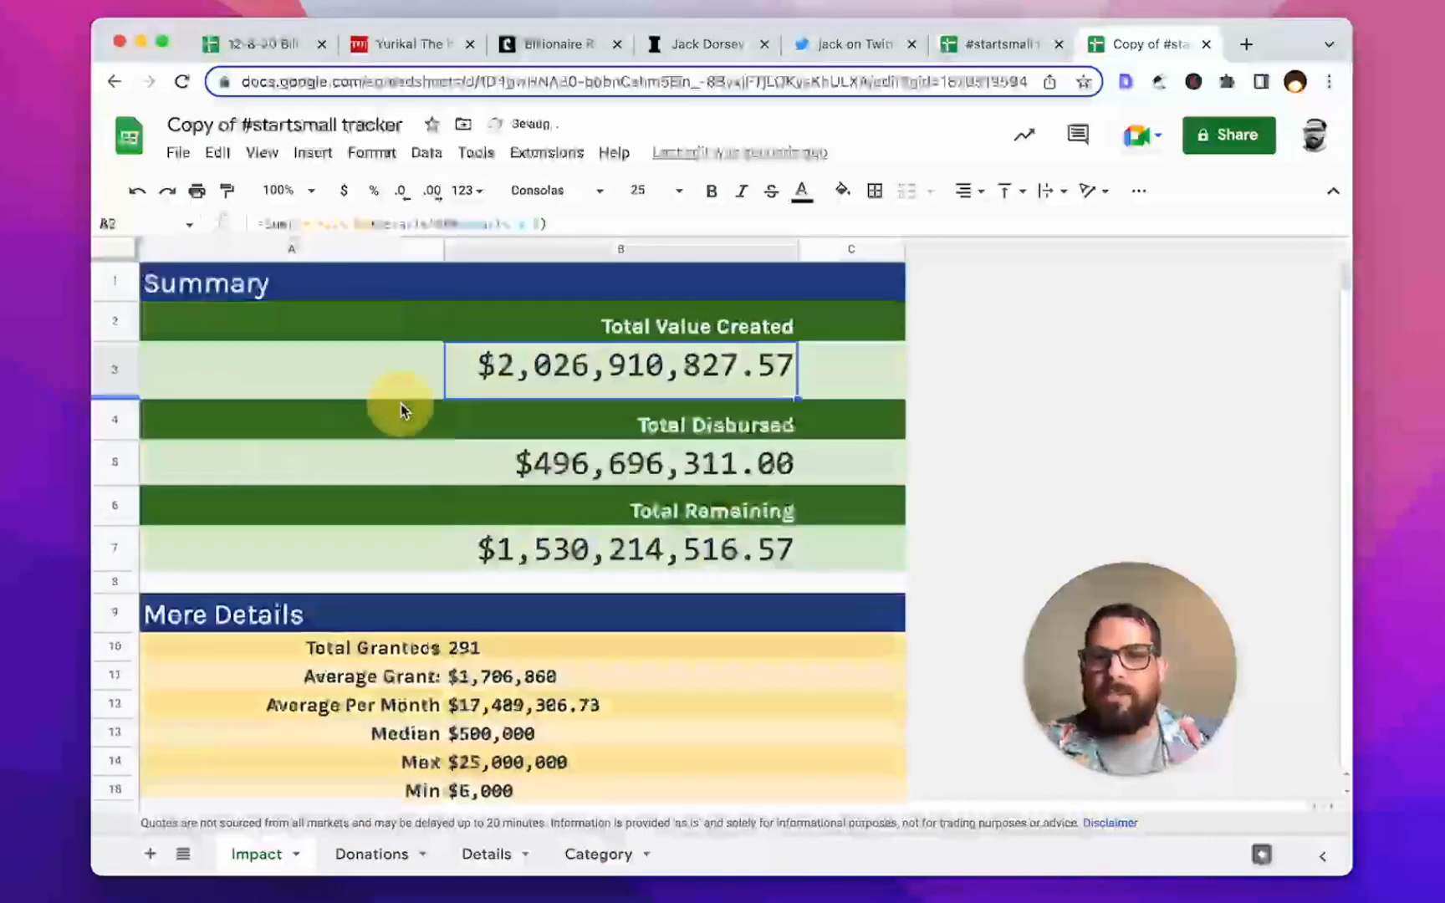
pyautogui.click(891, 361)
pyautogui.click(119, 374)
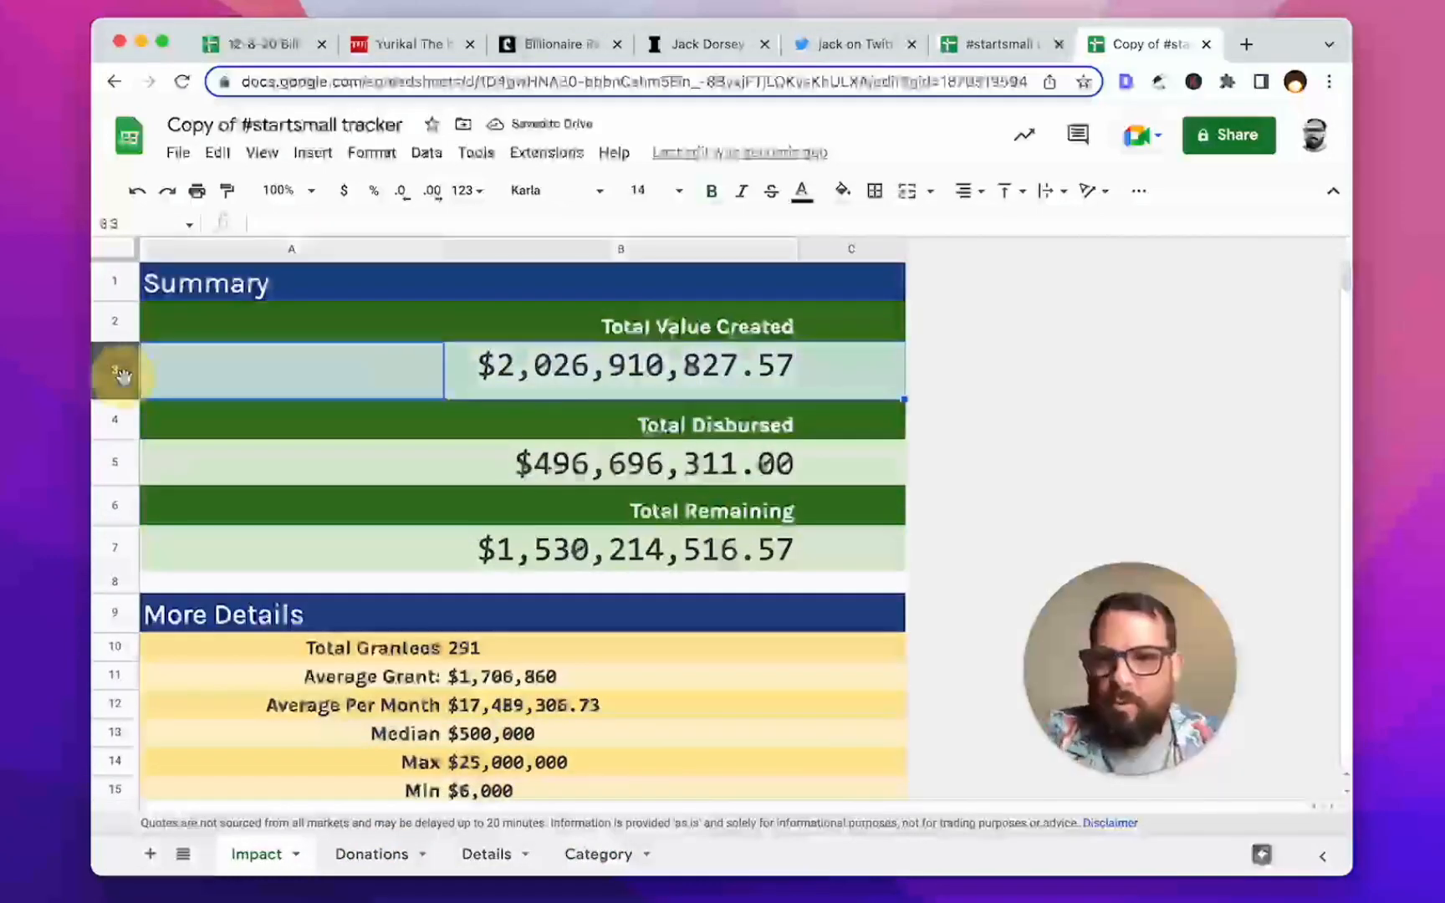
pyautogui.keyDown('super'); pyautogui.click(115, 471); pyautogui.keyUp('super')
pyautogui.keyDown('super'); pyautogui.click(117, 542); pyautogui.keyUp('super')
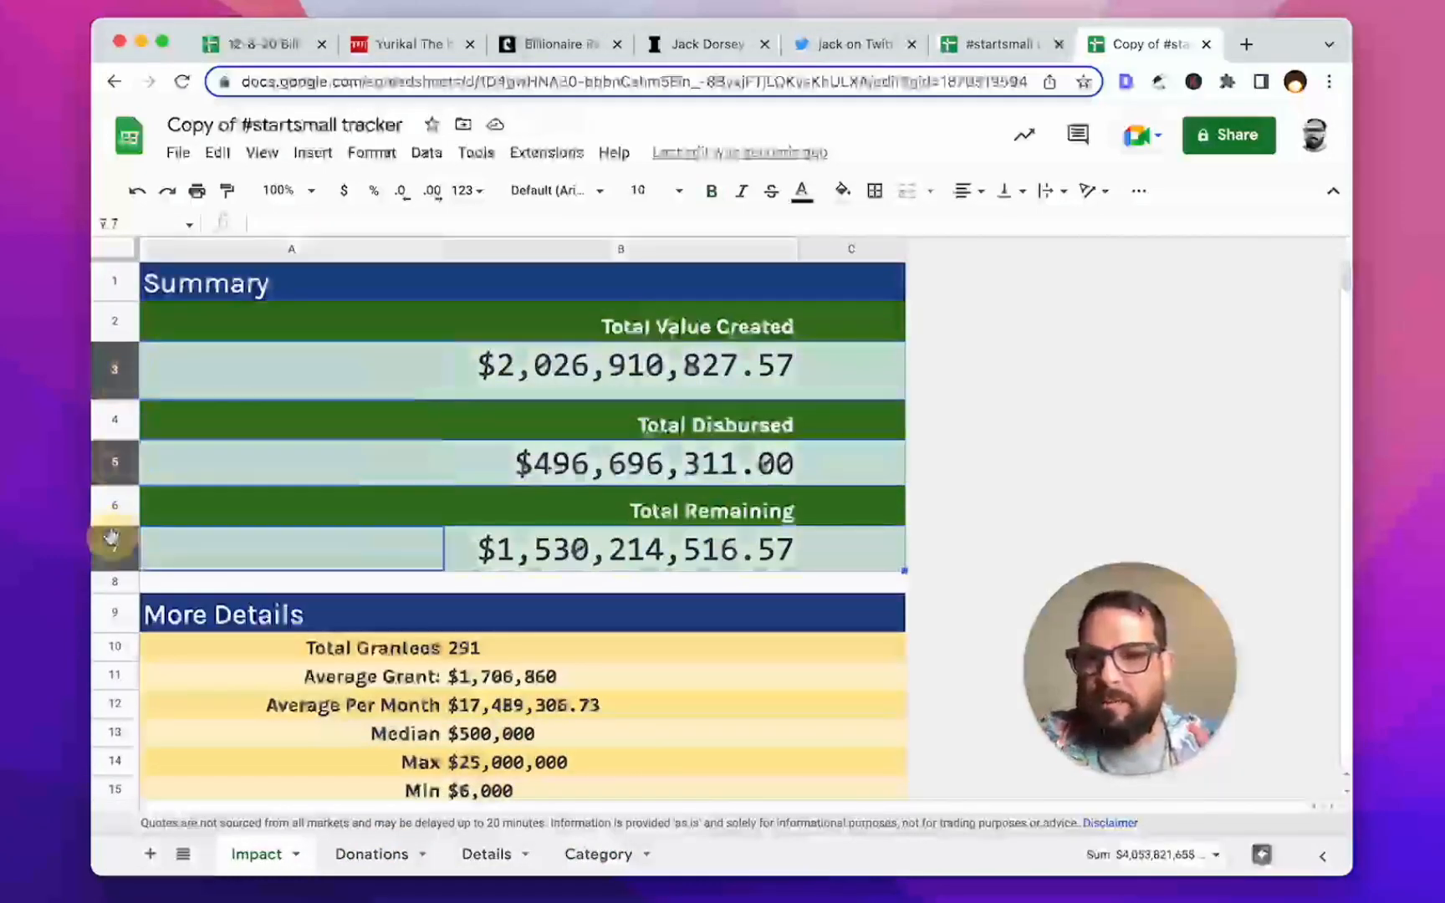
pyautogui.rightClick(116, 544)
pyautogui.click(193, 666)
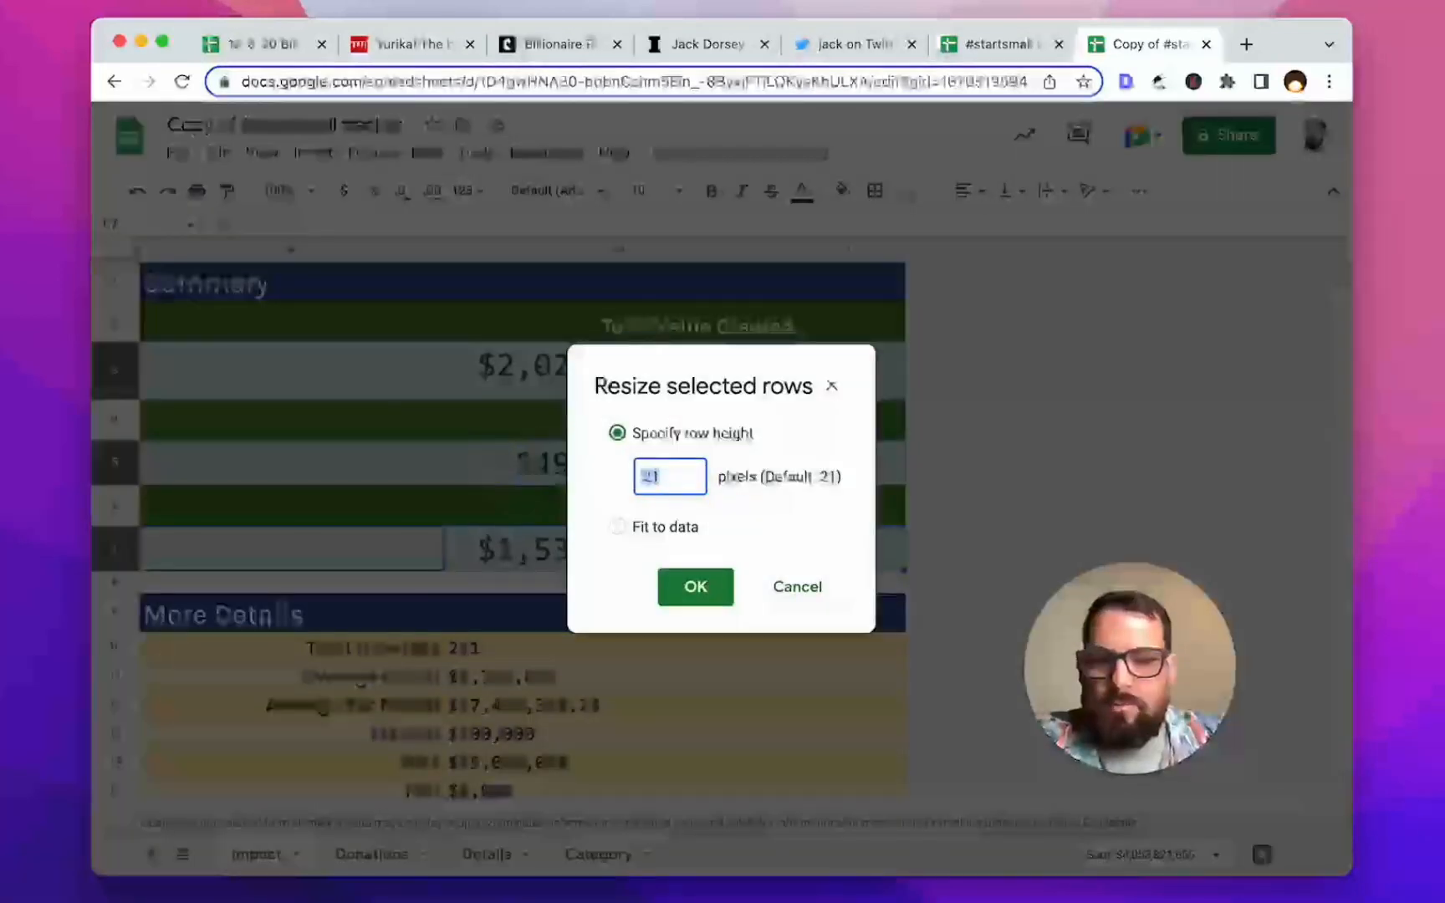
pyautogui.write('30')
pyautogui.press('Return')
# Step: Set the height of amount rows 3, 5 and 7 to 50 pixels and stretch all three slightly taller
pyautogui.rightClick(123, 504)
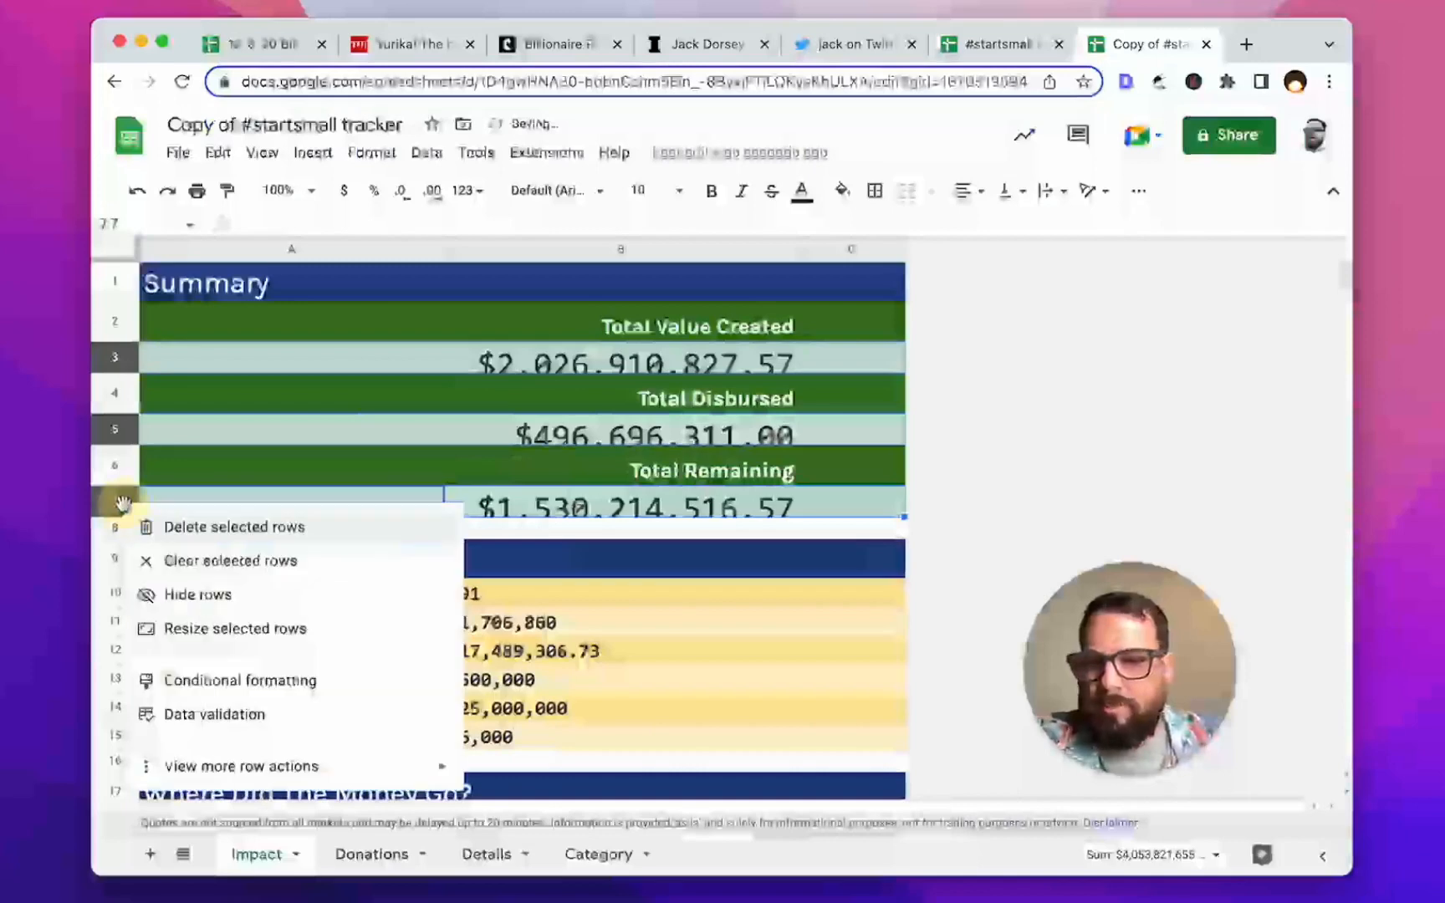
pyautogui.click(244, 634)
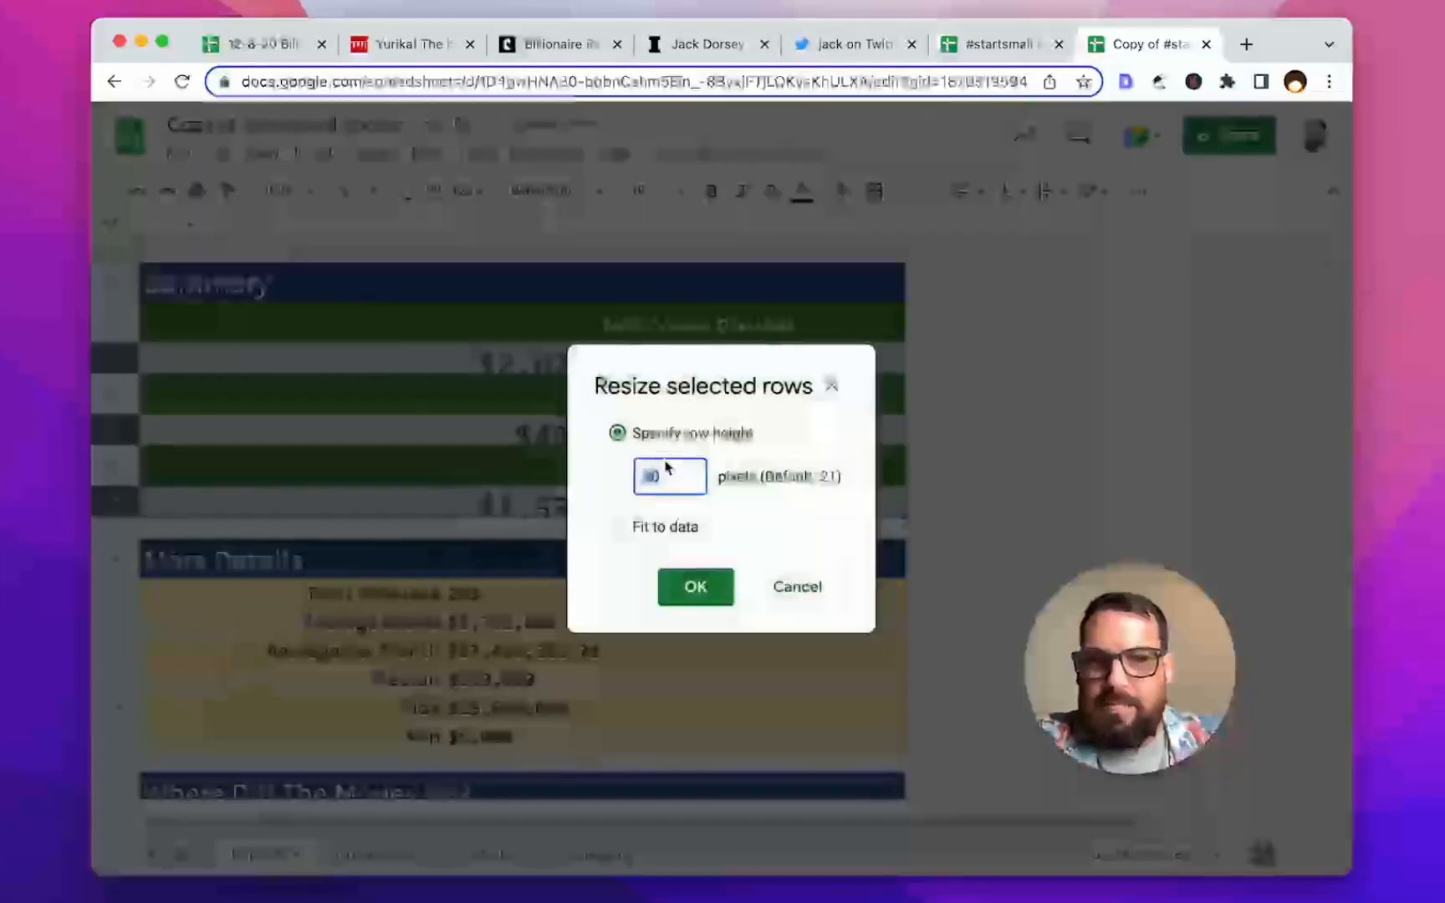
pyautogui.write('50')
pyautogui.press('Return')
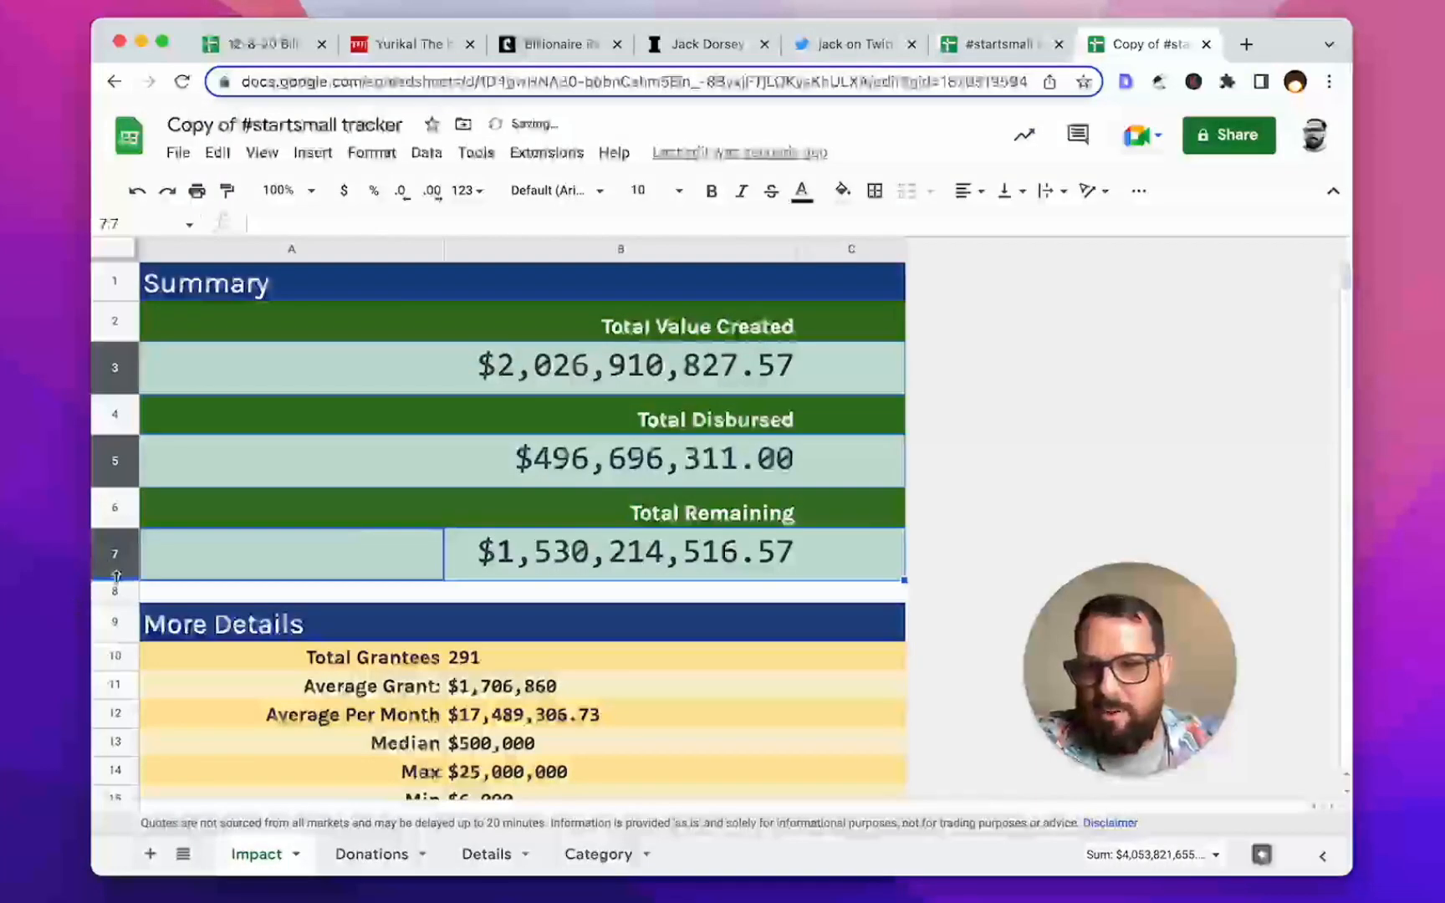
pyautogui.moveTo(116, 577); pyautogui.dragTo(116, 594)
pyautogui.click(604, 425)
pyautogui.click(703, 334)
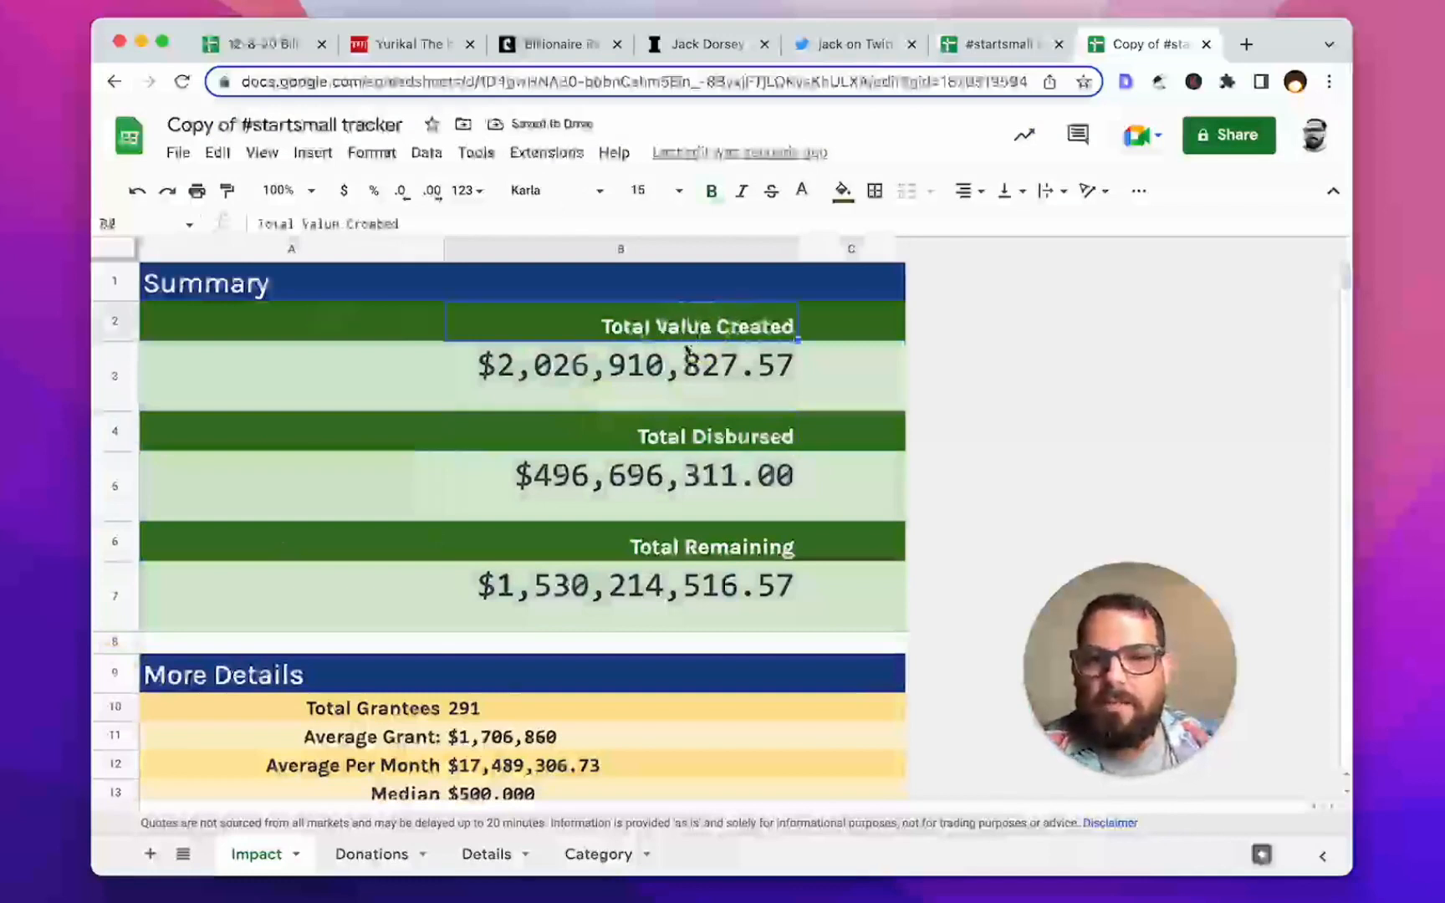
pyautogui.click(1012, 191)
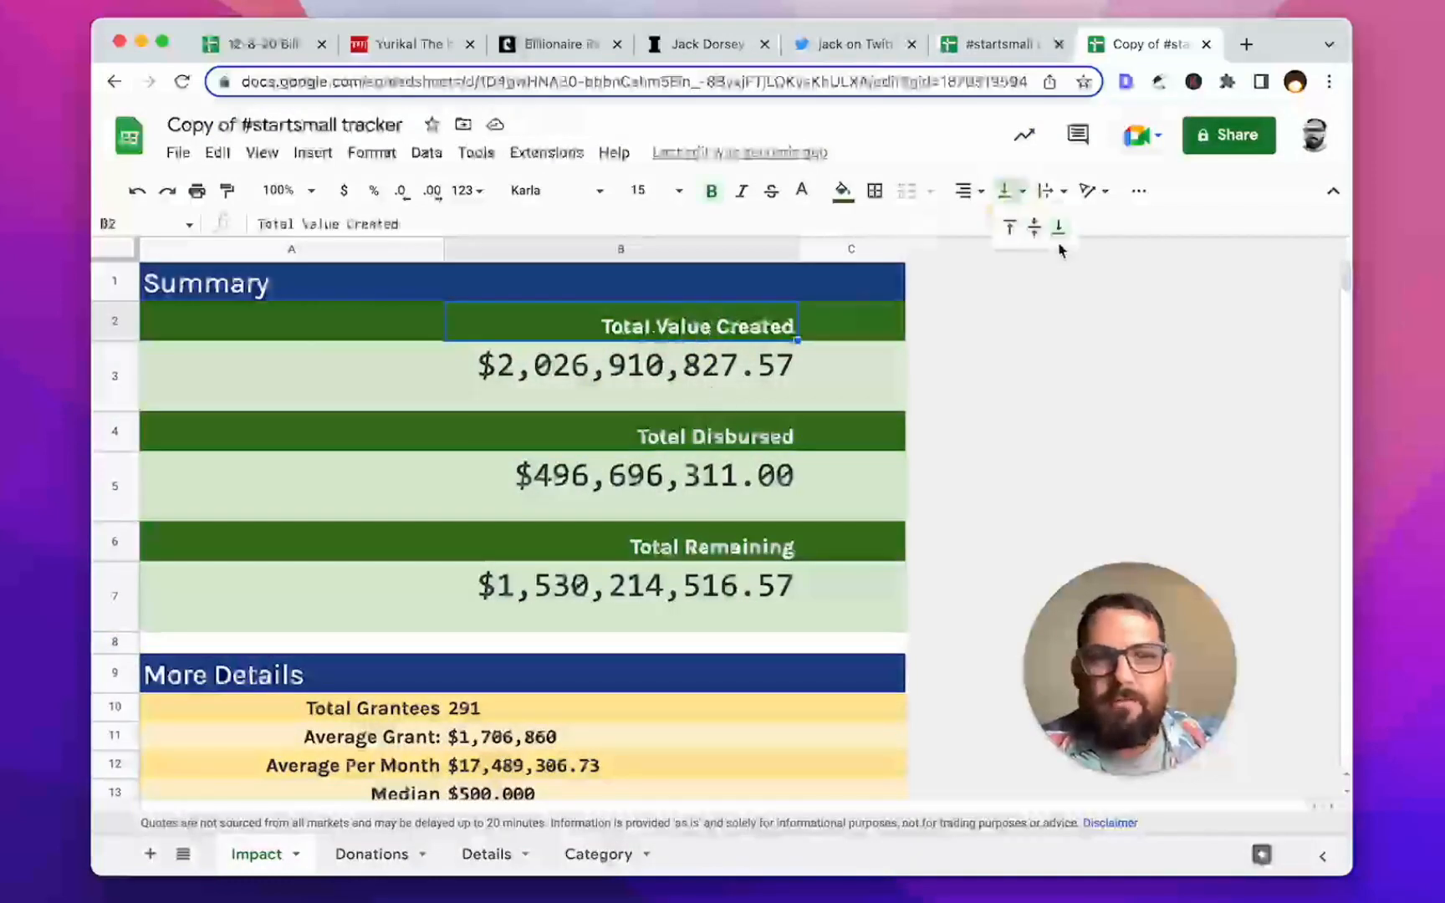
pyautogui.click(635, 379)
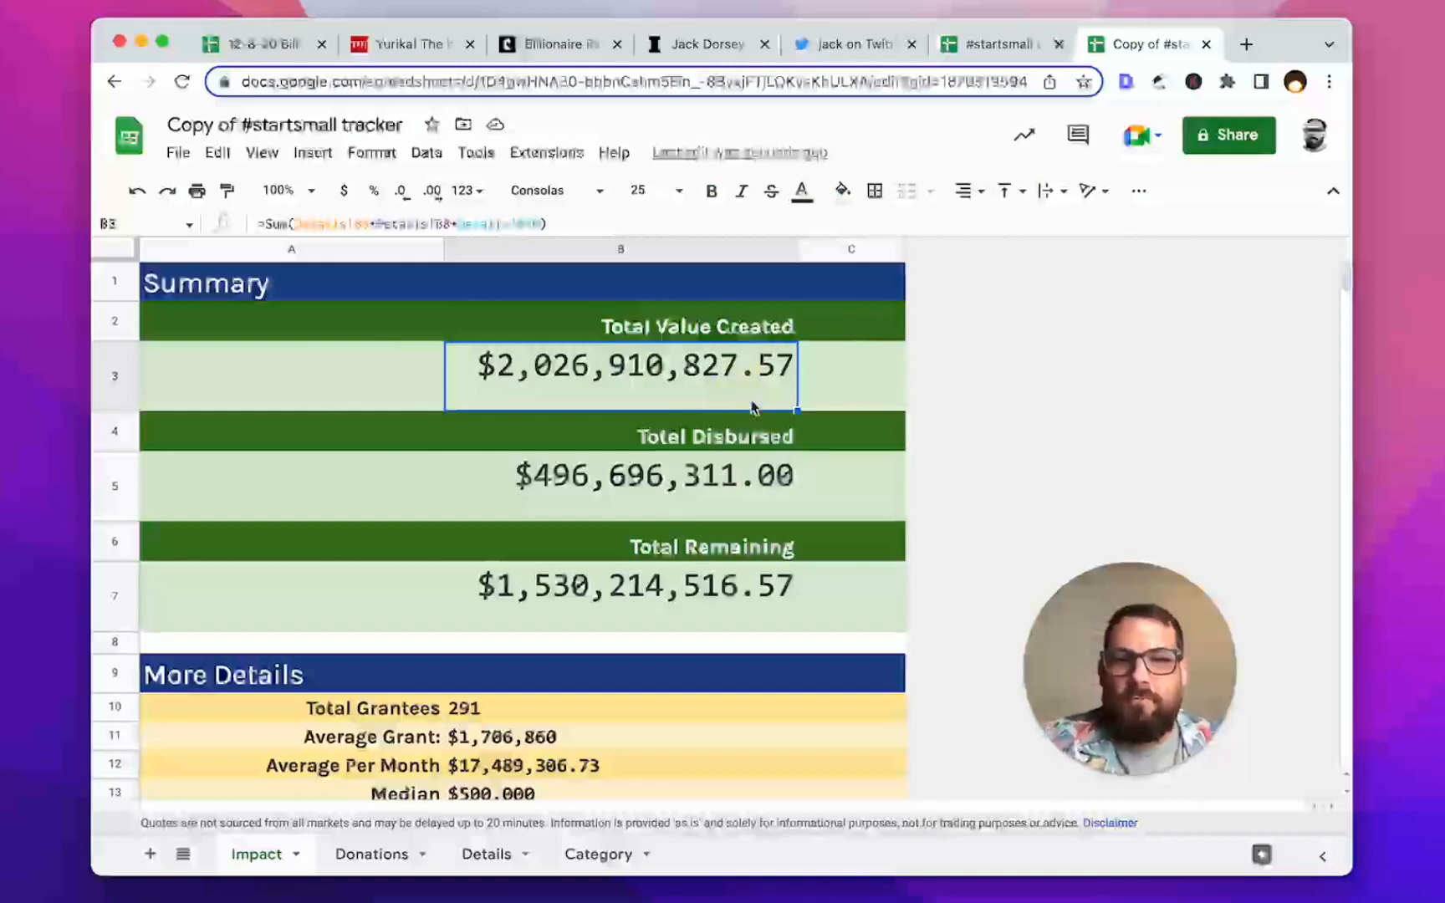
pyautogui.click(716, 465)
pyautogui.click(660, 595)
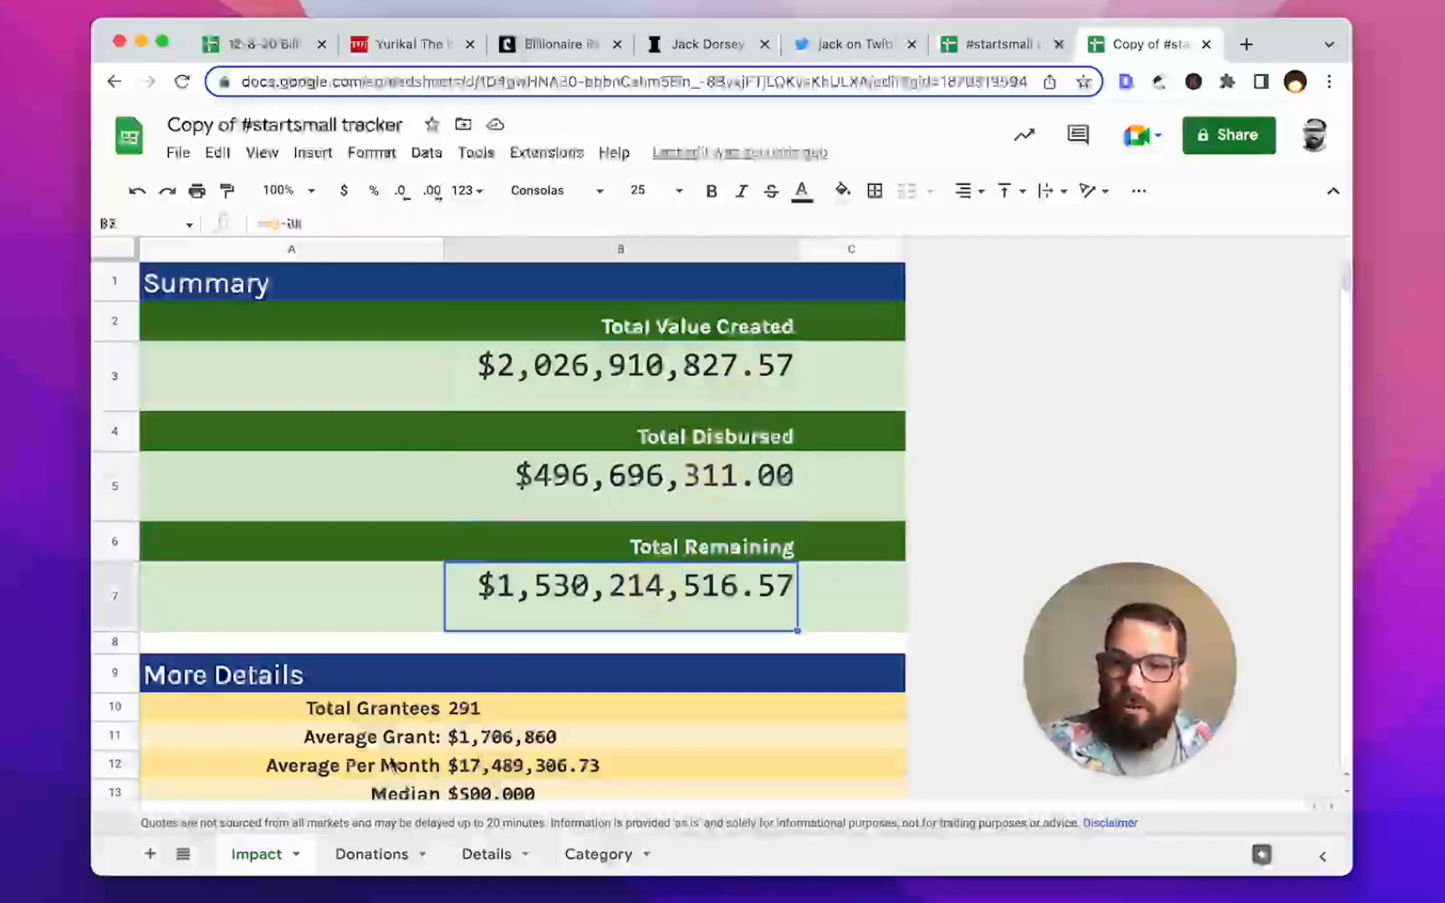
# Step: Look over the More Details and Where Did The Money Go? sections of the Impact sheet, including the Girl's Health and Education count formula
pyautogui.scroll(-3, 394, 766)
pyautogui.scroll(-2, 434, 559)
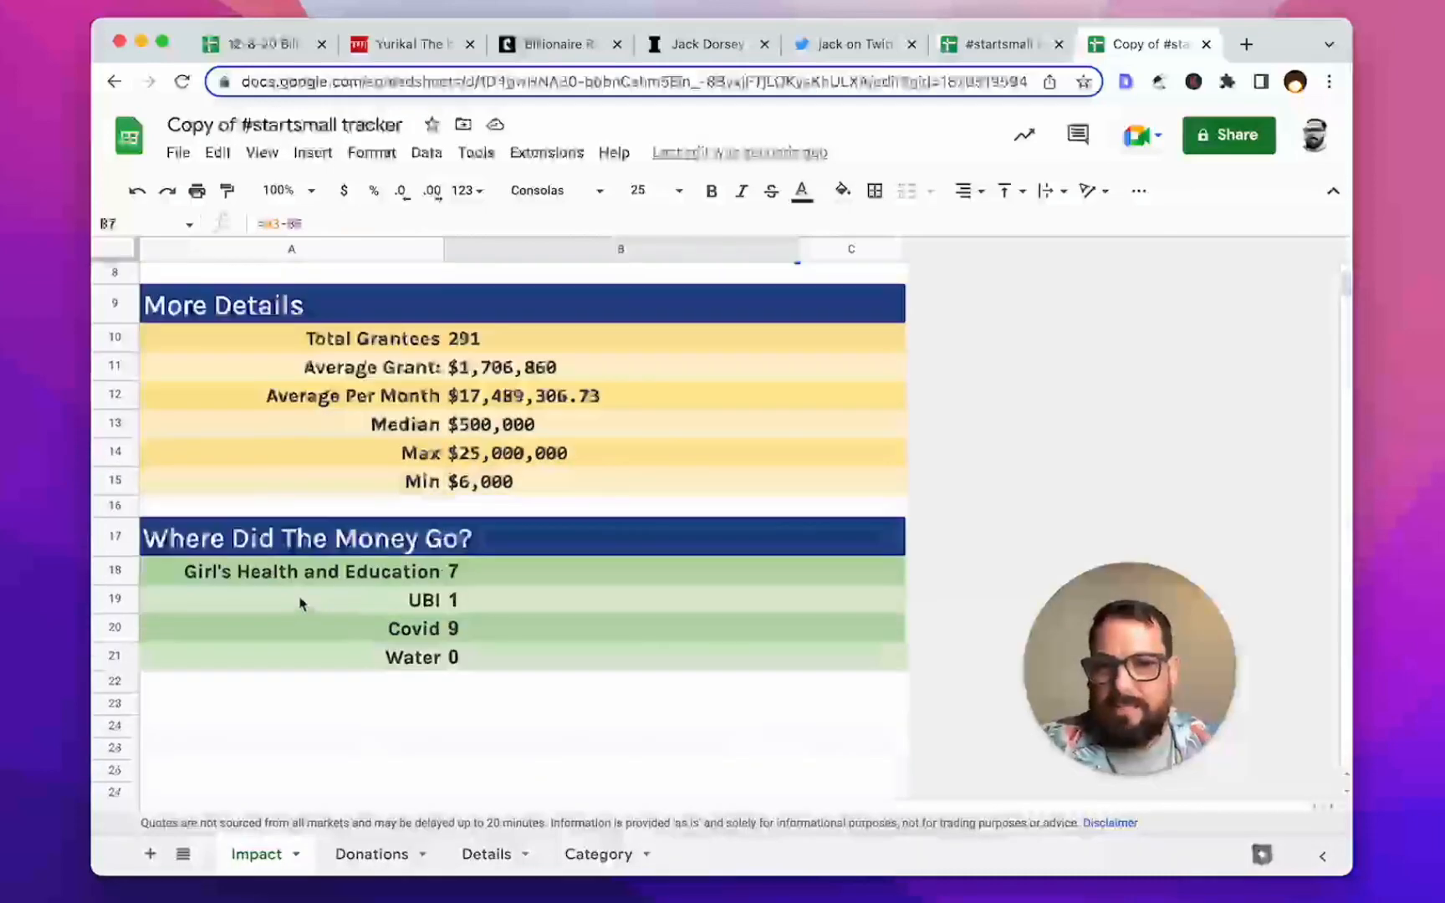
pyautogui.moveTo(301, 600); pyautogui.dragTo(456, 629)
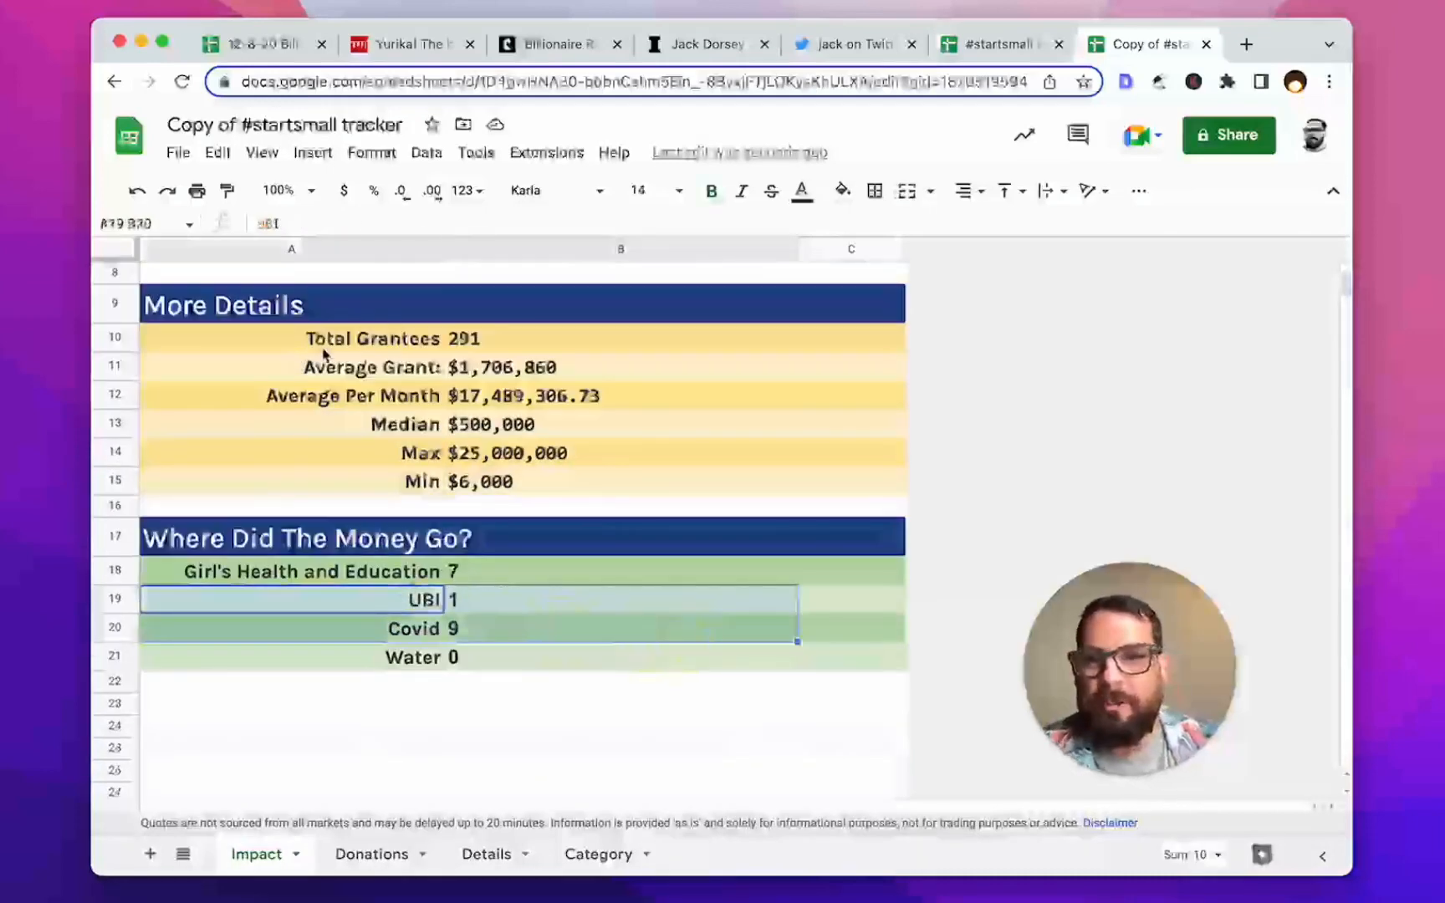
pyautogui.moveTo(323, 355); pyautogui.dragTo(500, 422)
pyautogui.click(339, 557)
pyautogui.click(468, 568)
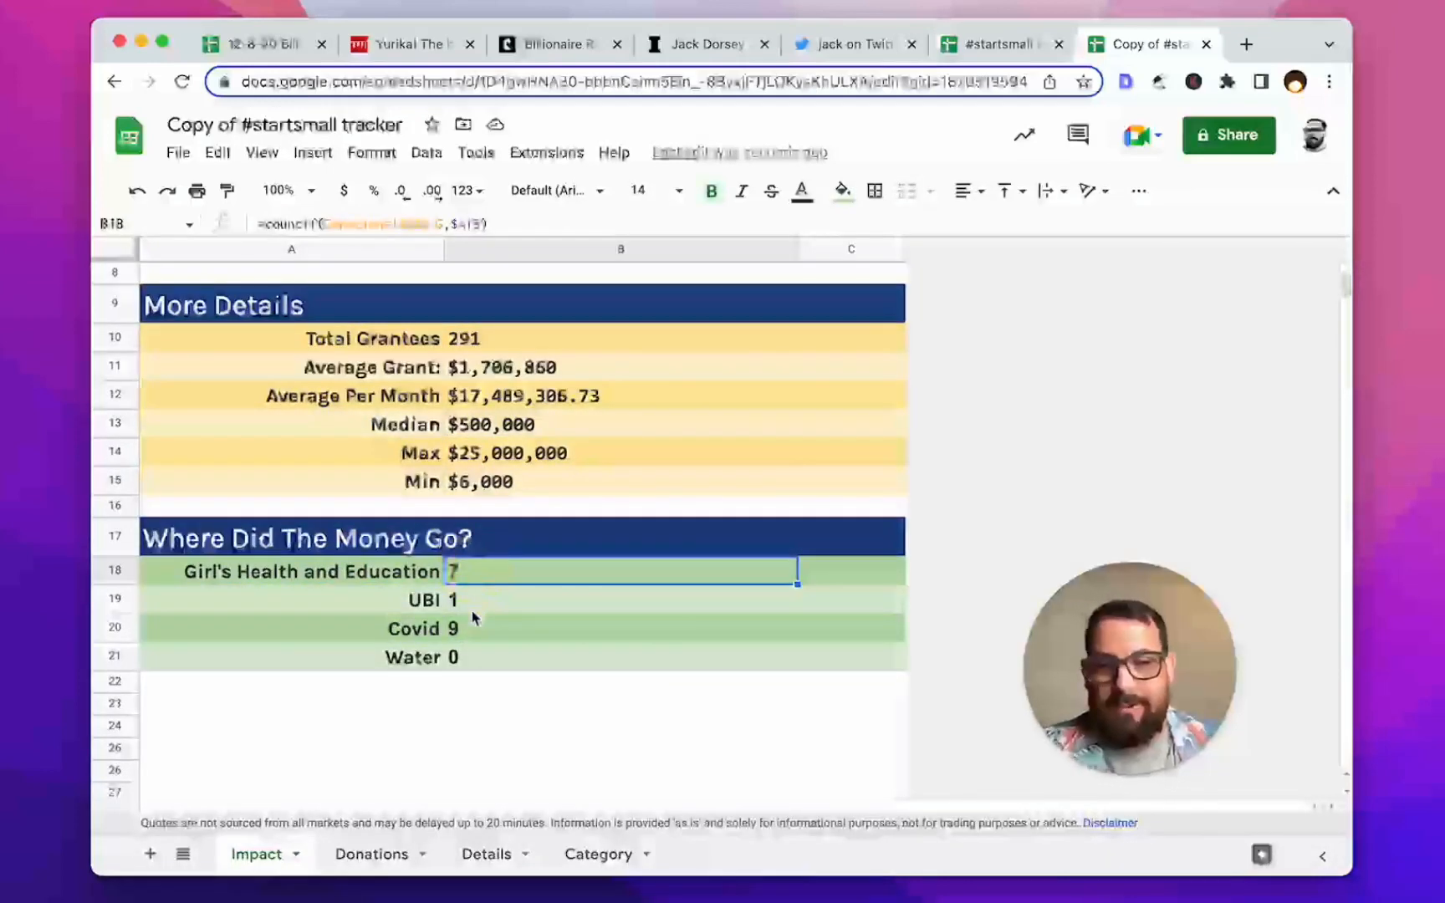
# Step: Fit the widths of the Date and Amount columns on the Donations sheet to their contents
pyautogui.click(371, 854)
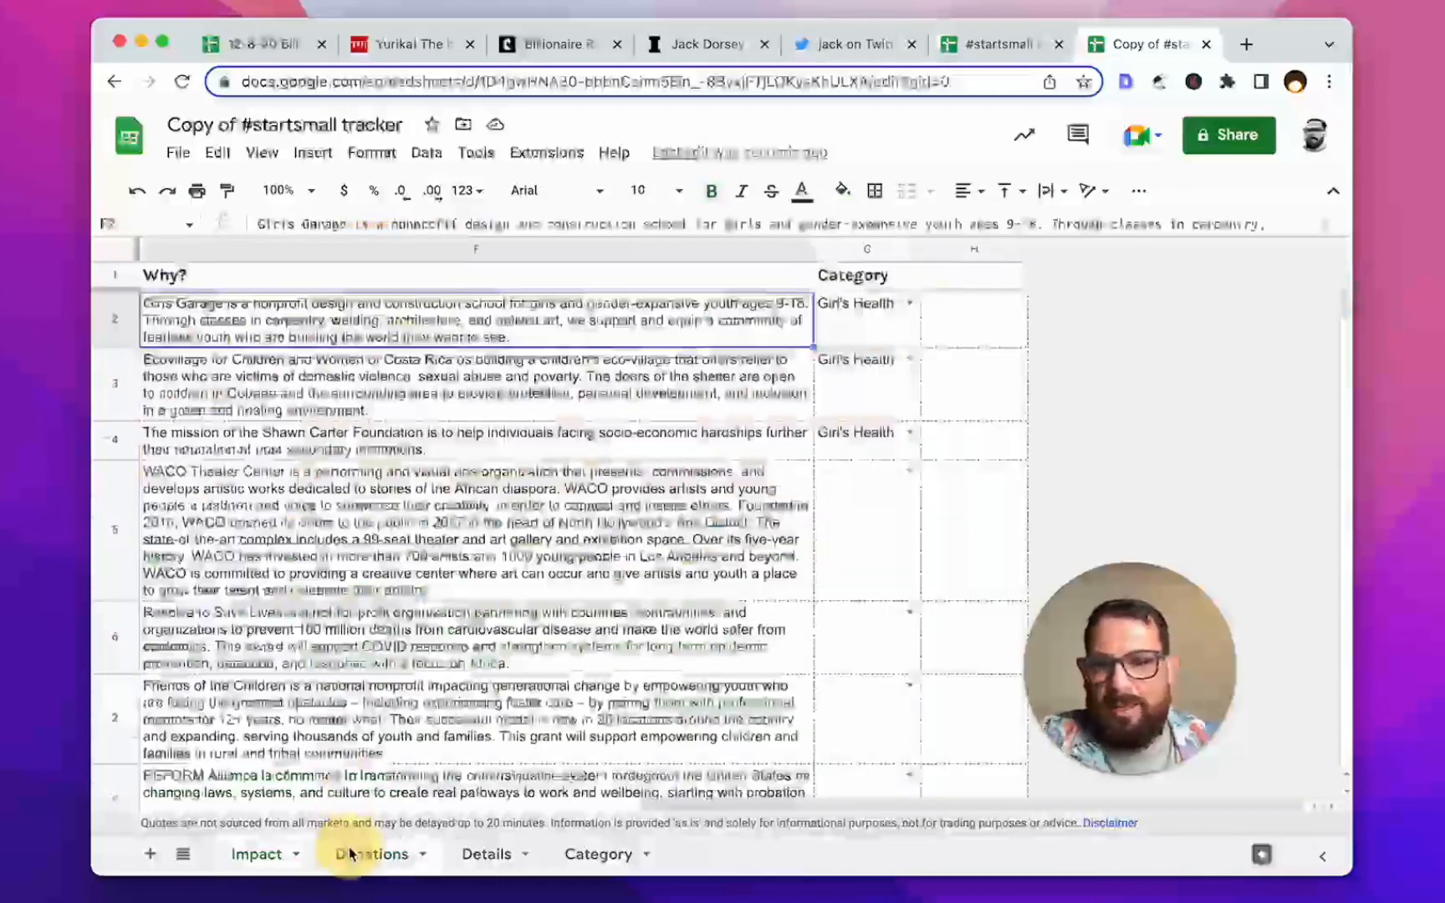
pyautogui.hscroll(-10, 391, 596)
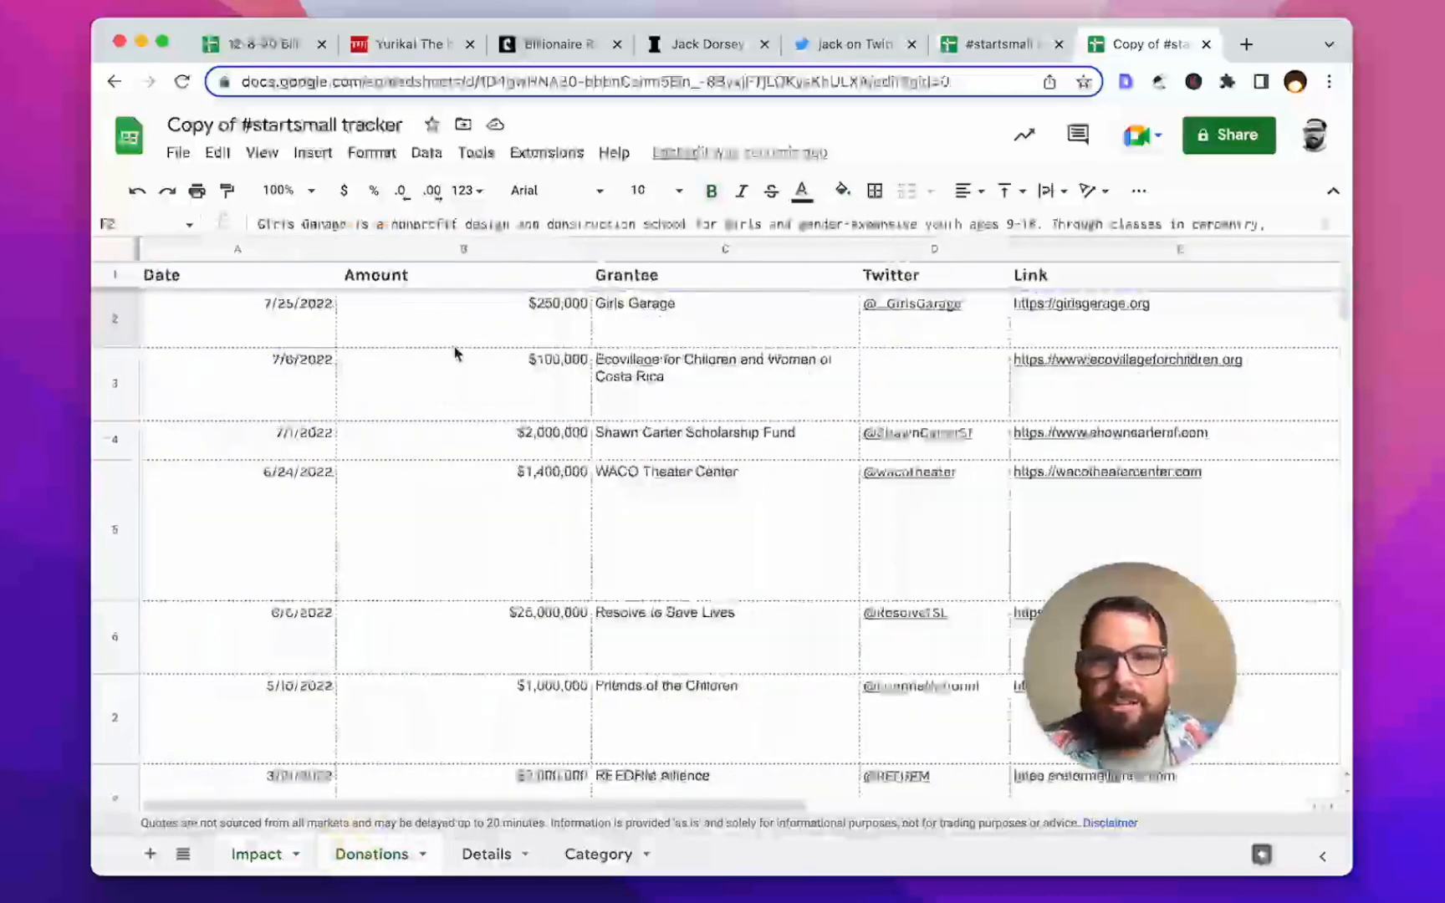
pyautogui.click(269, 249)
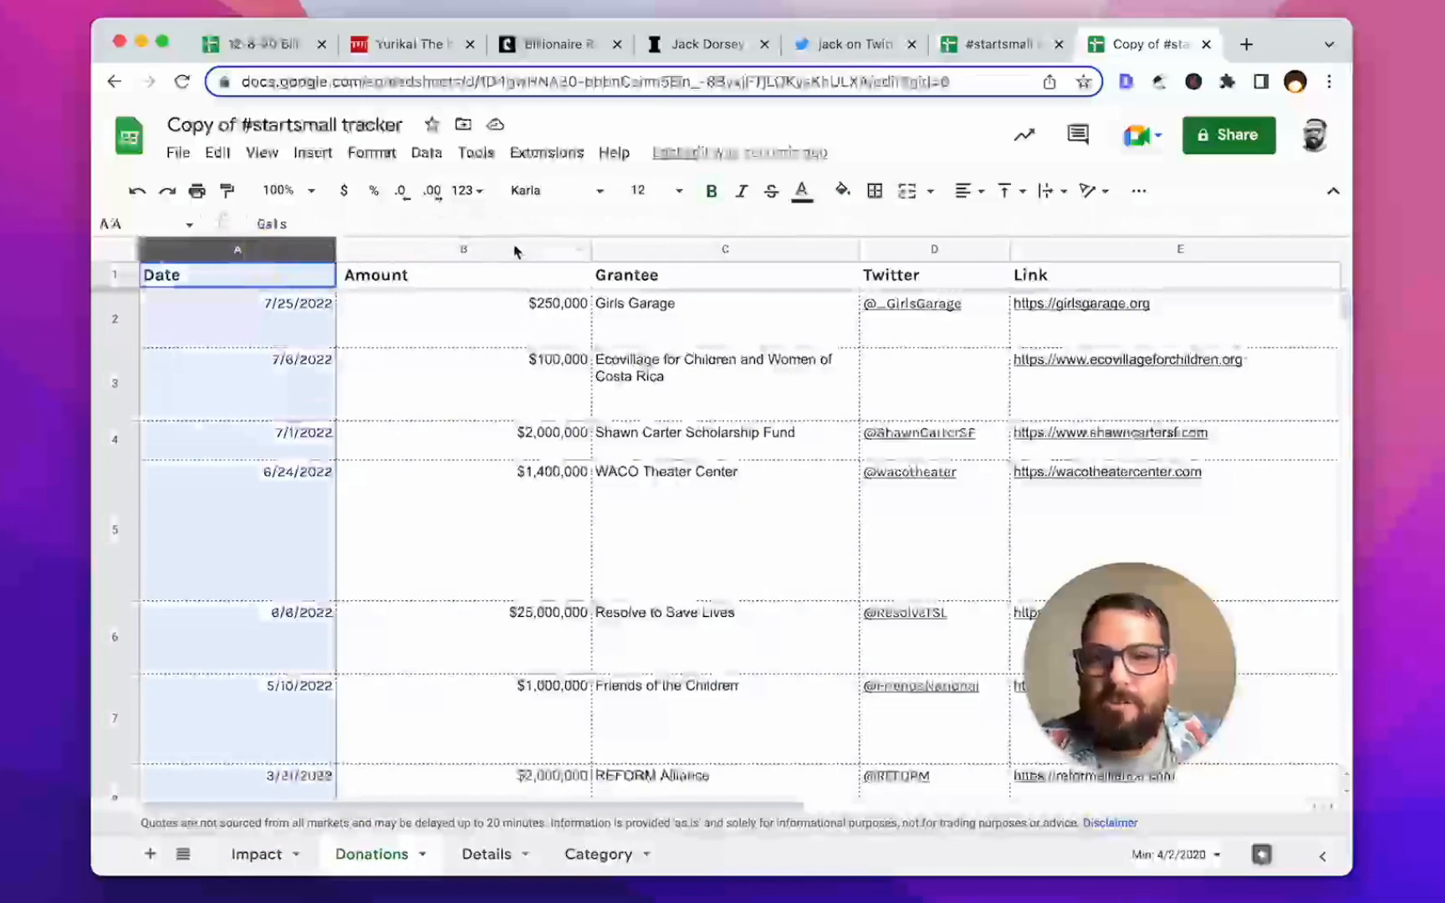
pyautogui.moveTo(514, 251); pyautogui.dragTo(290, 243)
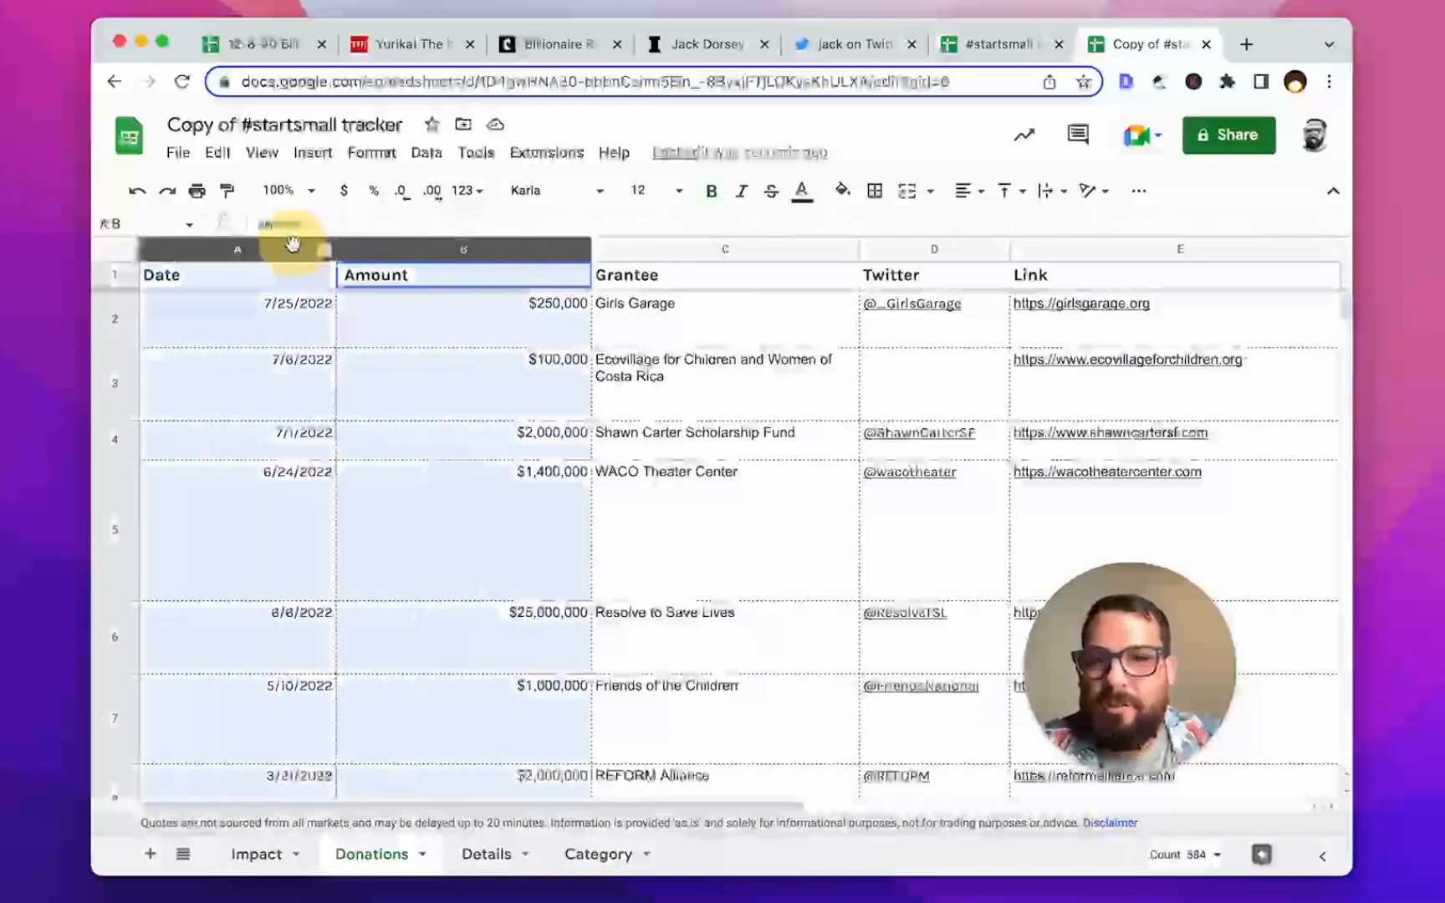
pyautogui.doubleClick(588, 249)
pyautogui.click(351, 249)
pyautogui.click(1143, 258)
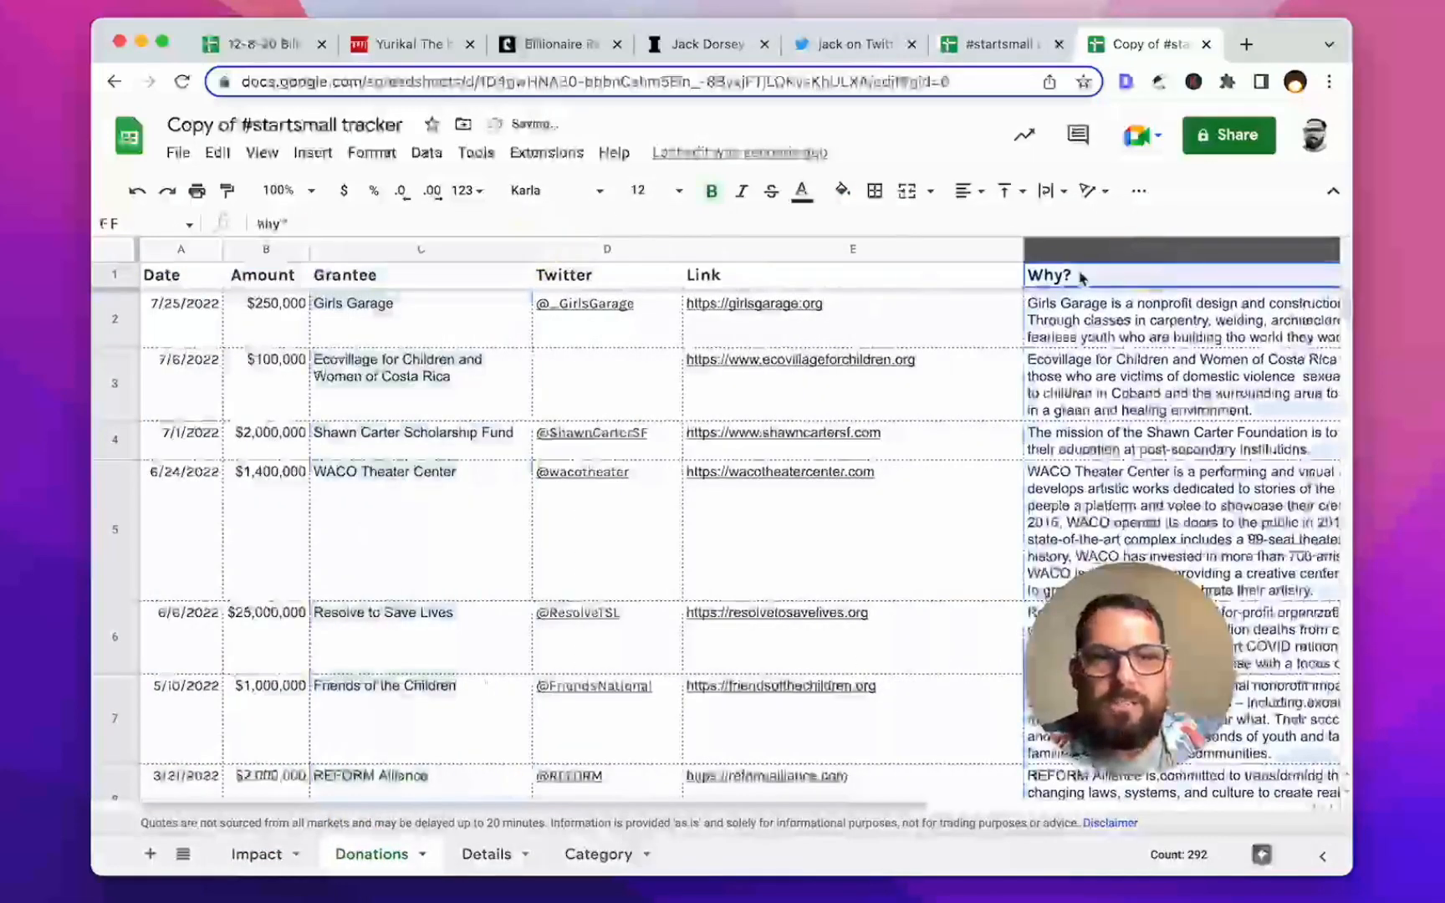
# Step: Narrow the Link column and give the Twitter and Link columns the same compact width
pyautogui.click(692, 251)
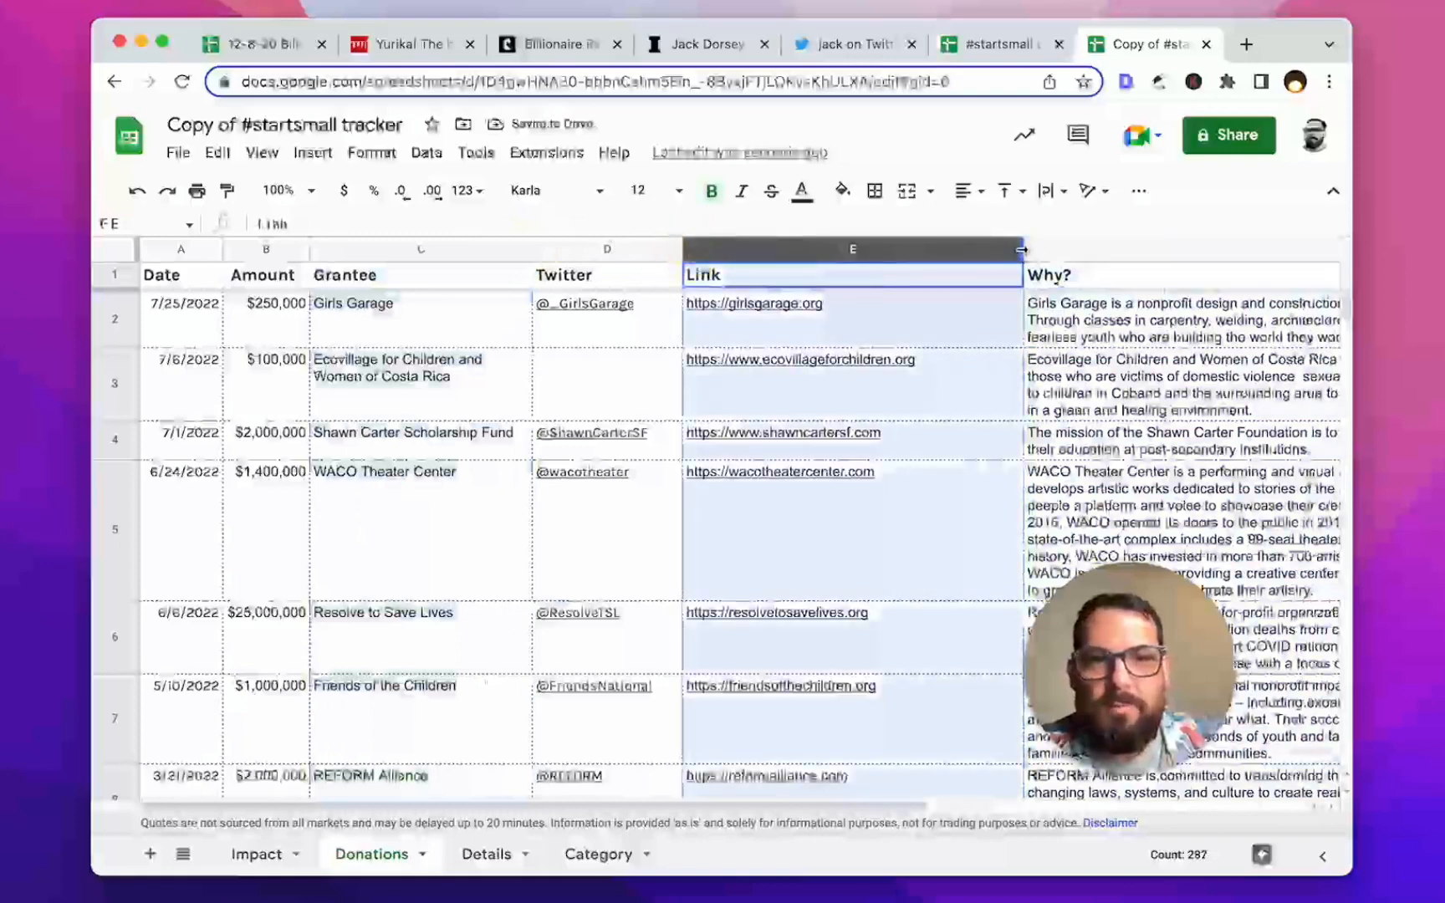
pyautogui.moveTo(1021, 249); pyautogui.dragTo(905, 250)
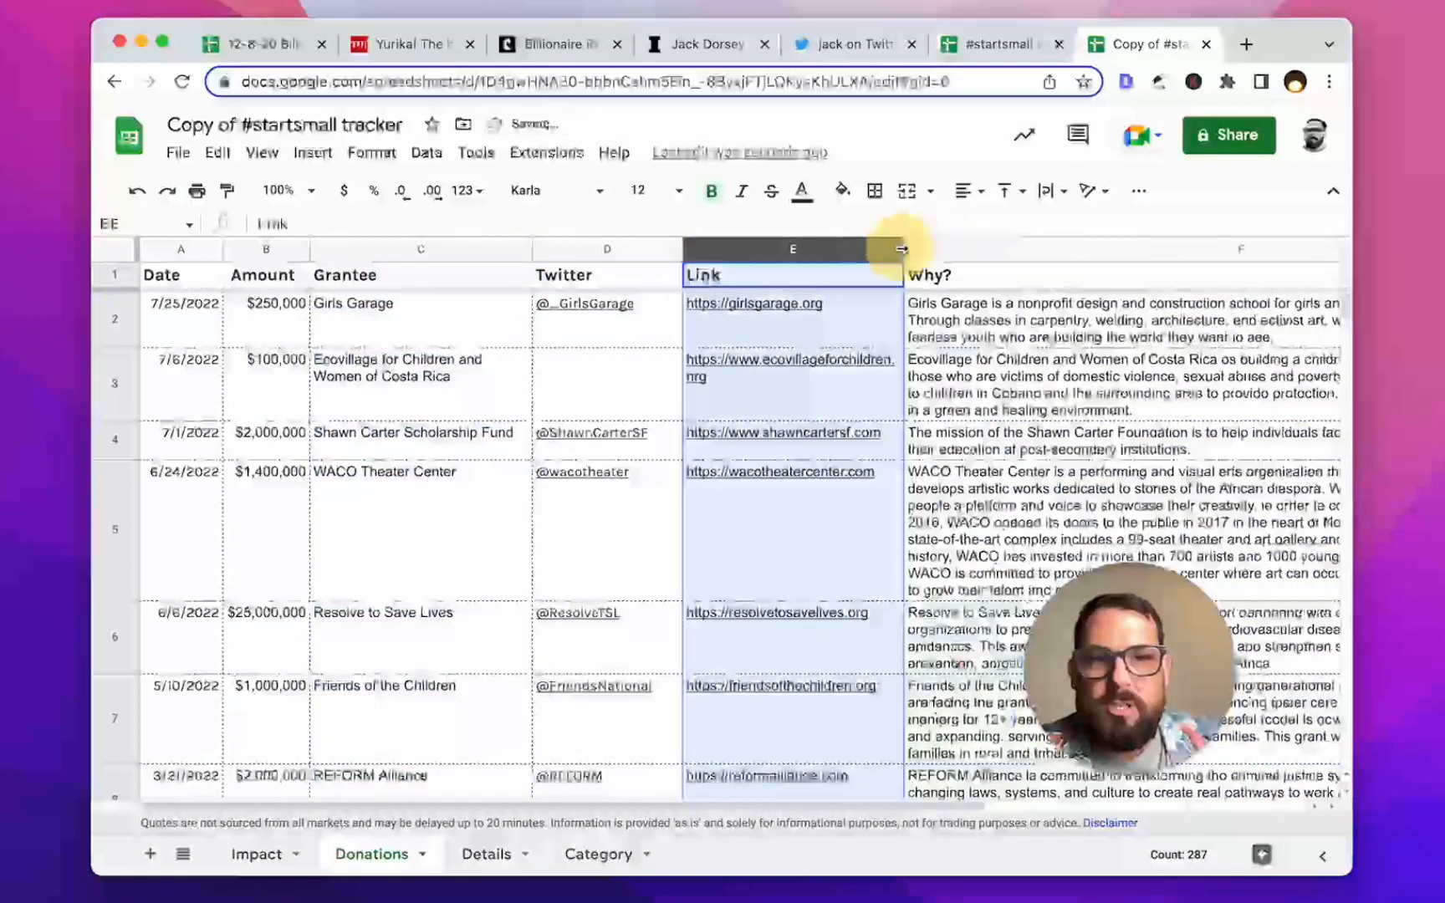
pyautogui.click(620, 248)
pyautogui.moveTo(678, 250); pyautogui.dragTo(637, 249)
pyautogui.keyDown('shift'); pyautogui.click(711, 250); pyautogui.keyUp('shift')
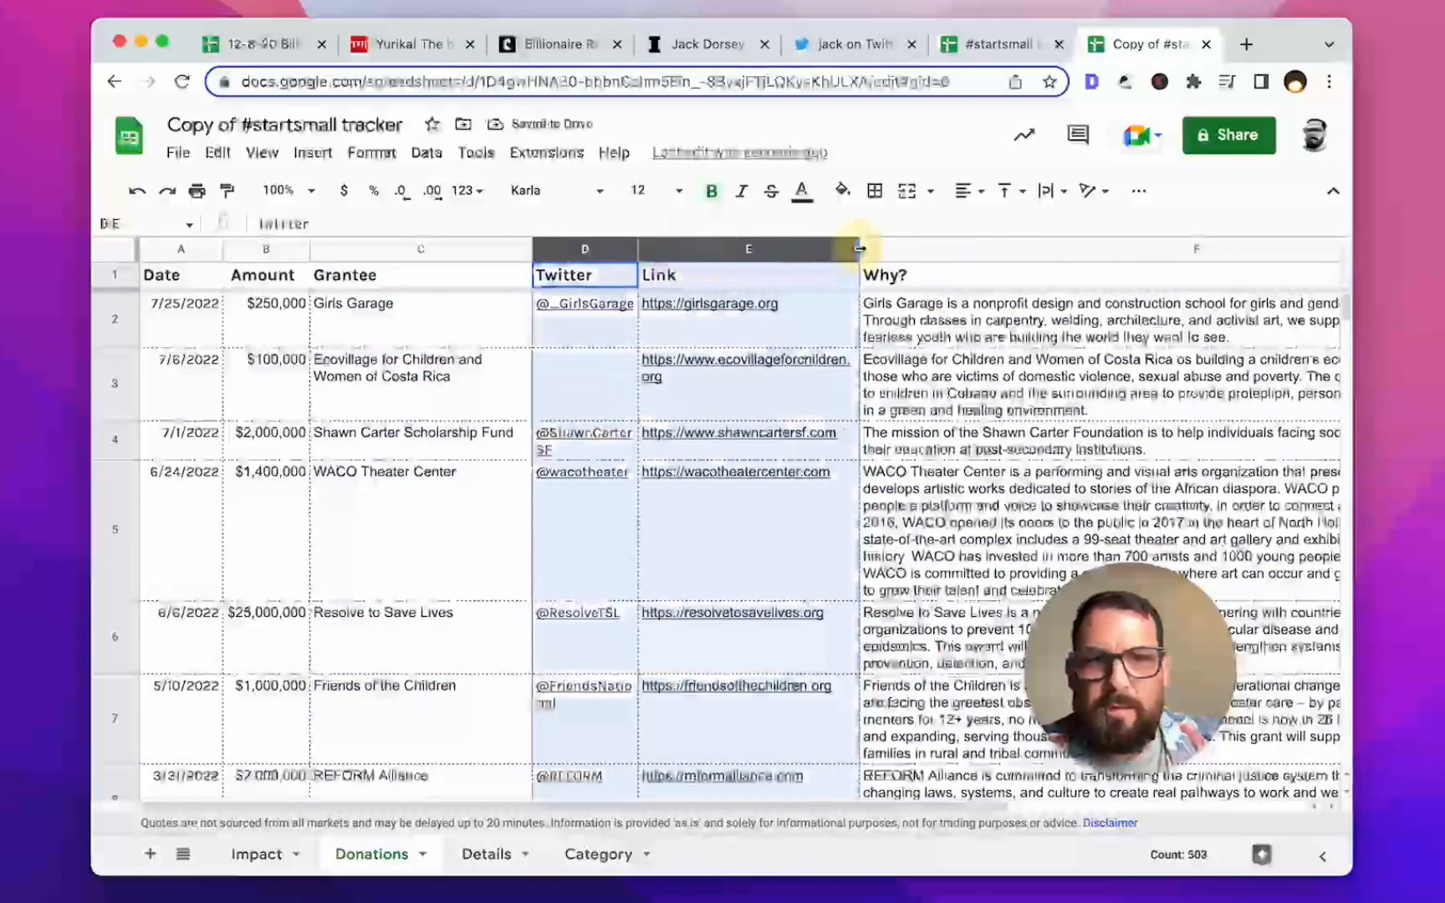
pyautogui.moveTo(859, 249); pyautogui.dragTo(803, 248)
# Step: Widen the Grantee column and set its names to font size 14, keeping the header cell at size 12
pyautogui.click(508, 263)
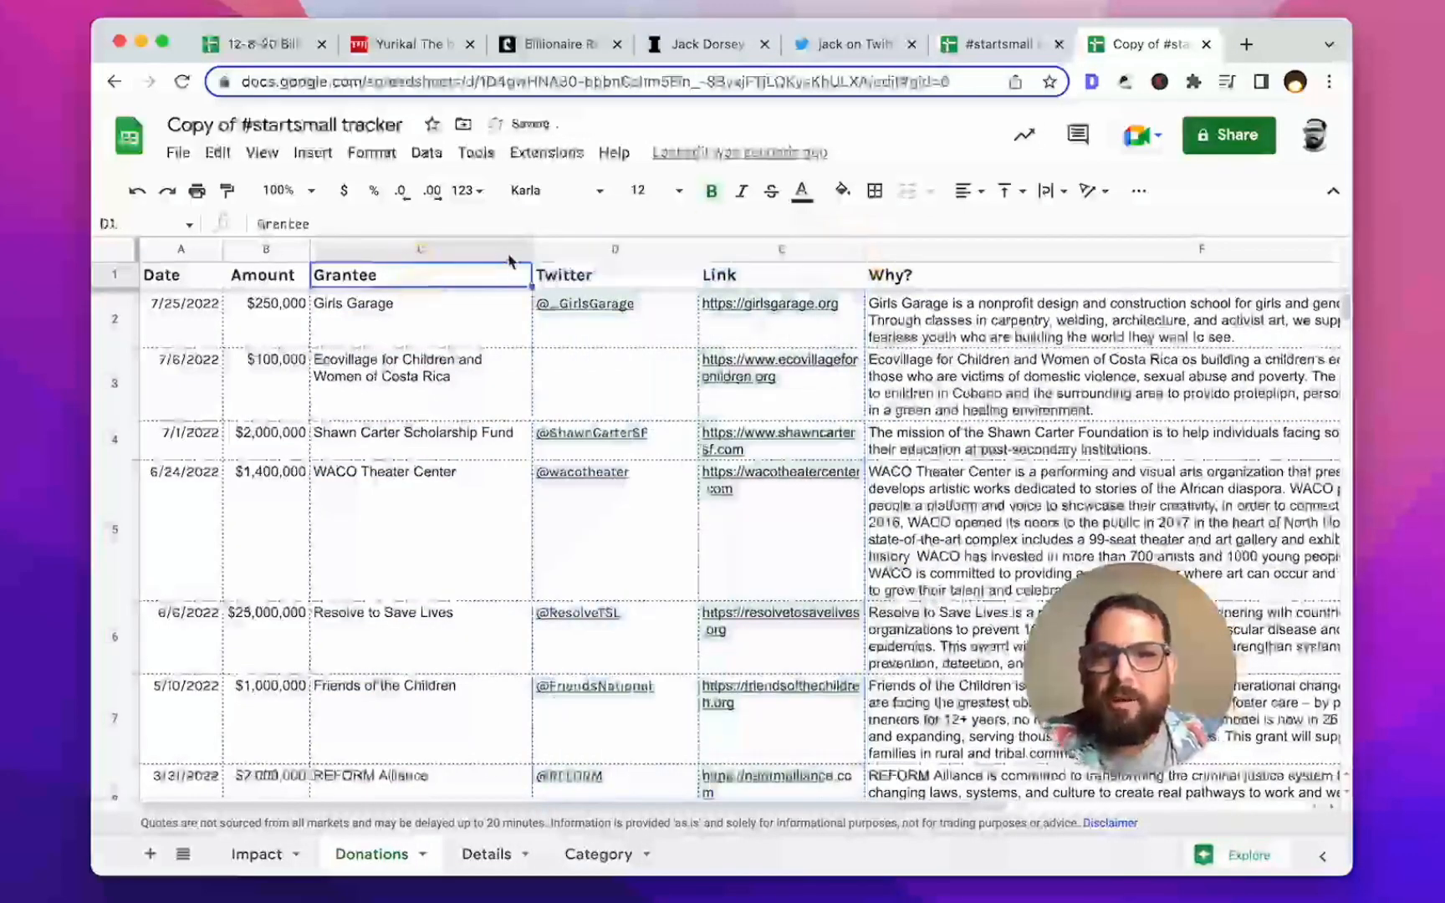
pyautogui.moveTo(529, 244); pyautogui.dragTo(600, 248)
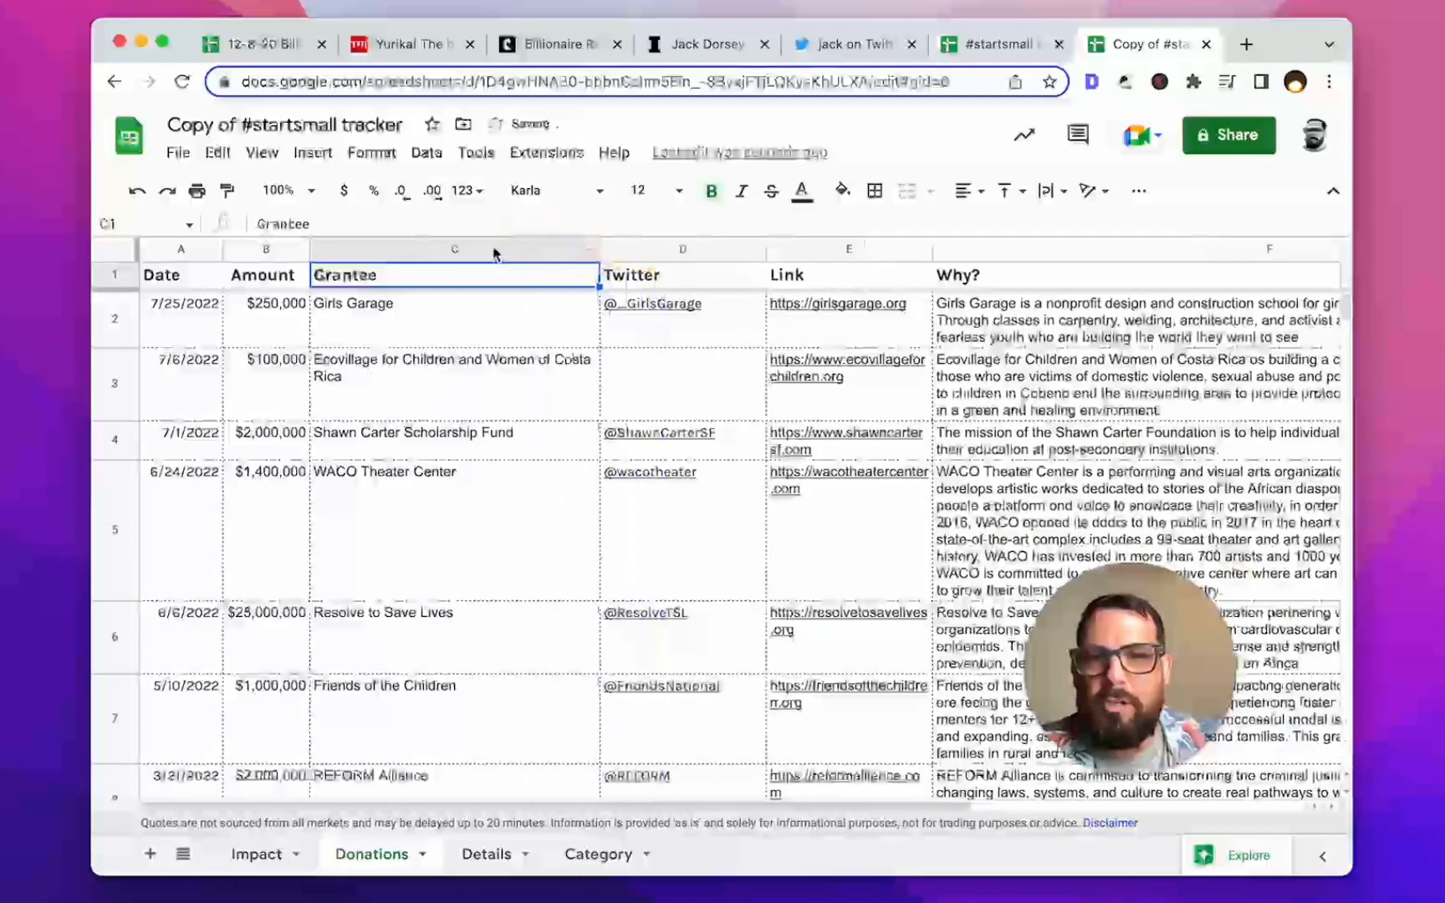
pyautogui.click(519, 245)
pyautogui.click(652, 194)
pyautogui.click(646, 462)
pyautogui.click(544, 372)
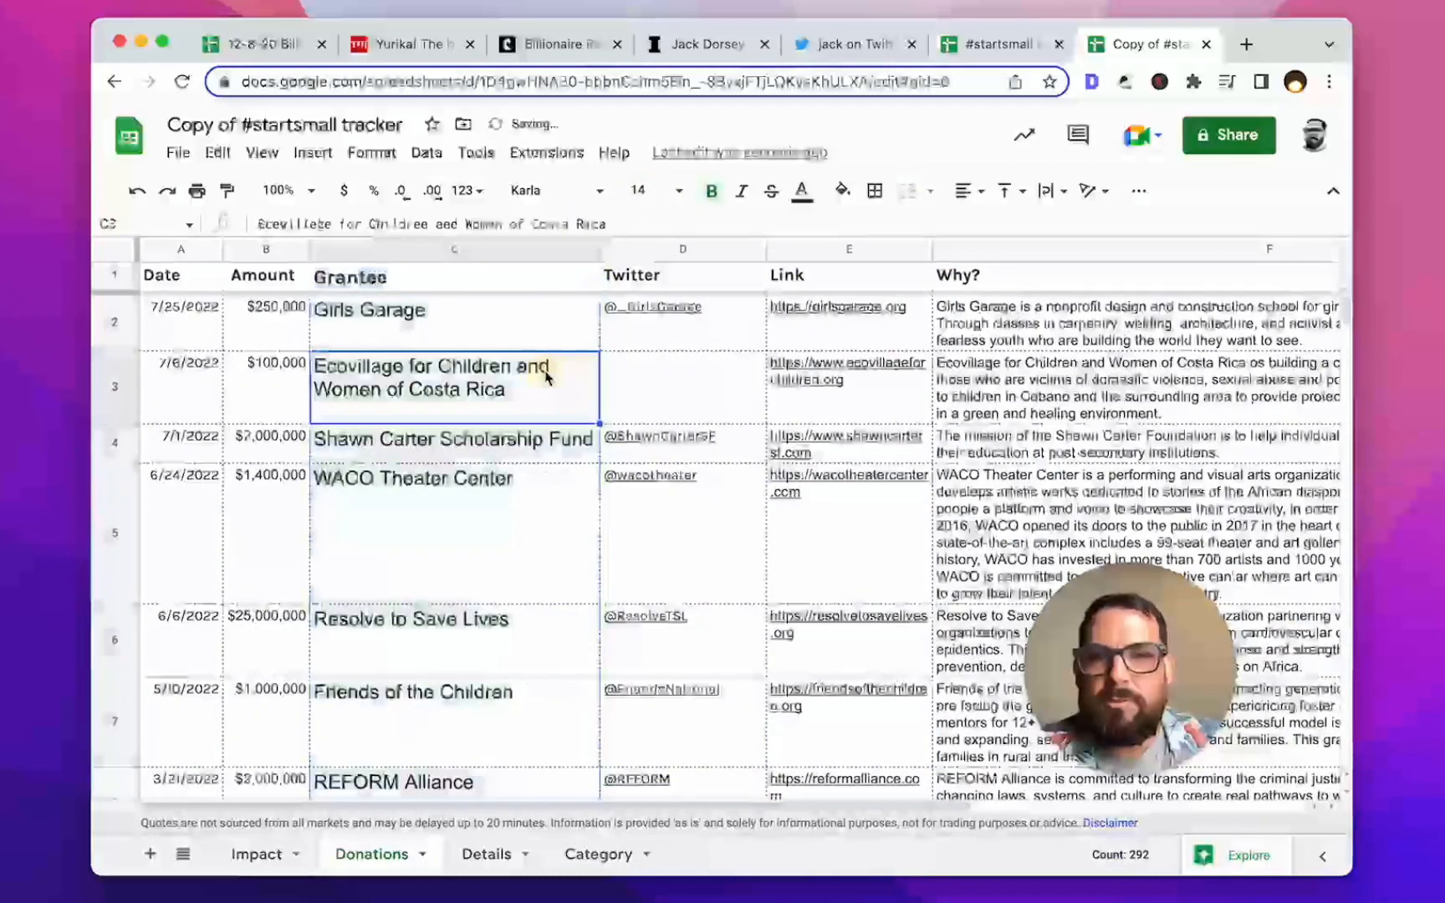
pyautogui.click(384, 283)
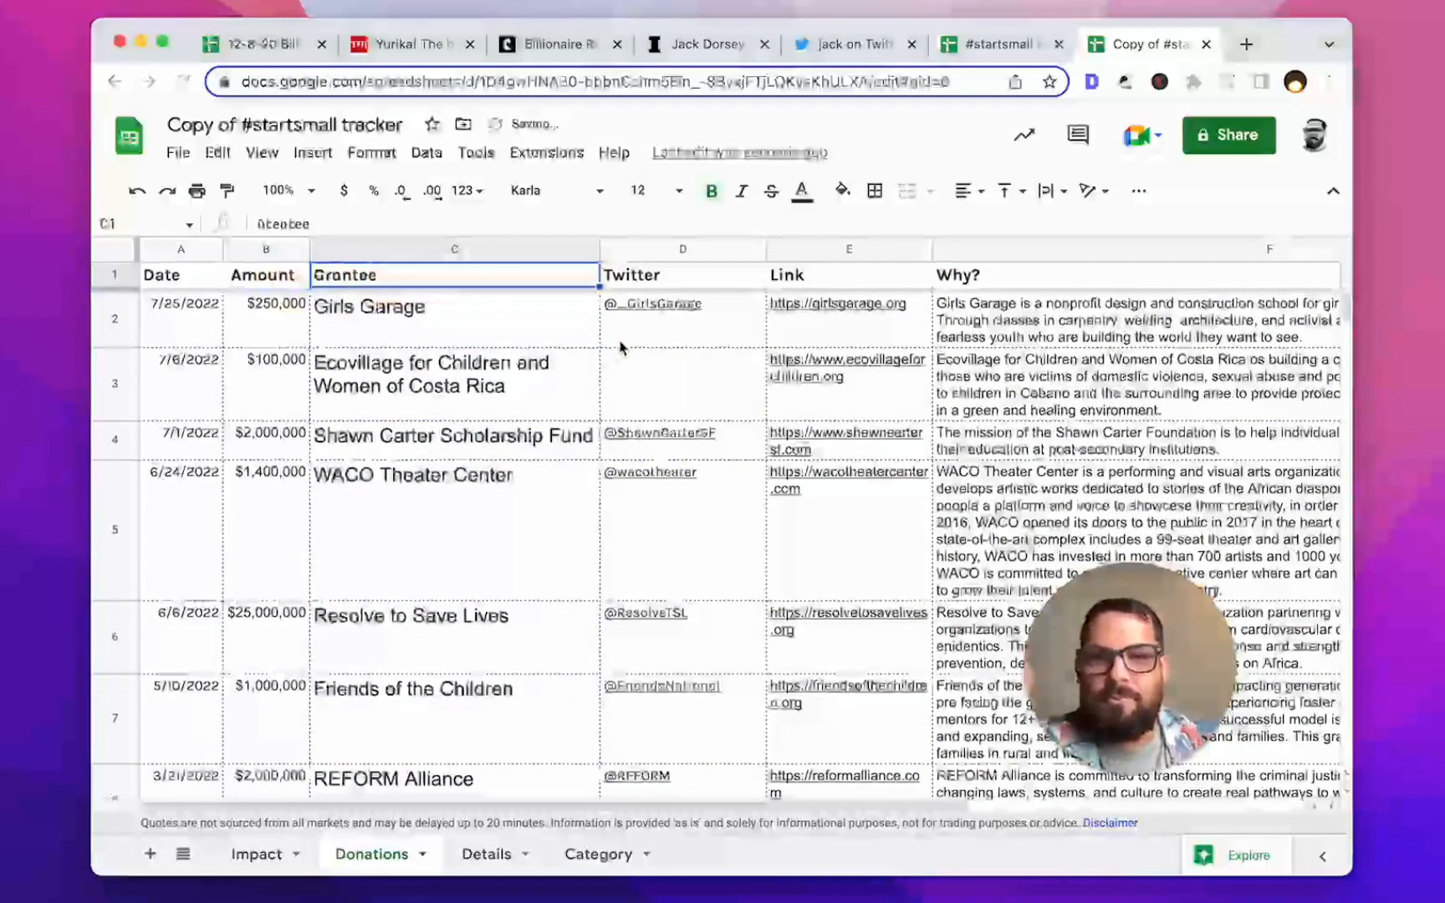
# Step: Make the header row of the Donations sheet about twice as tall and align its text to the bottom of the cells
pyautogui.click(111, 278)
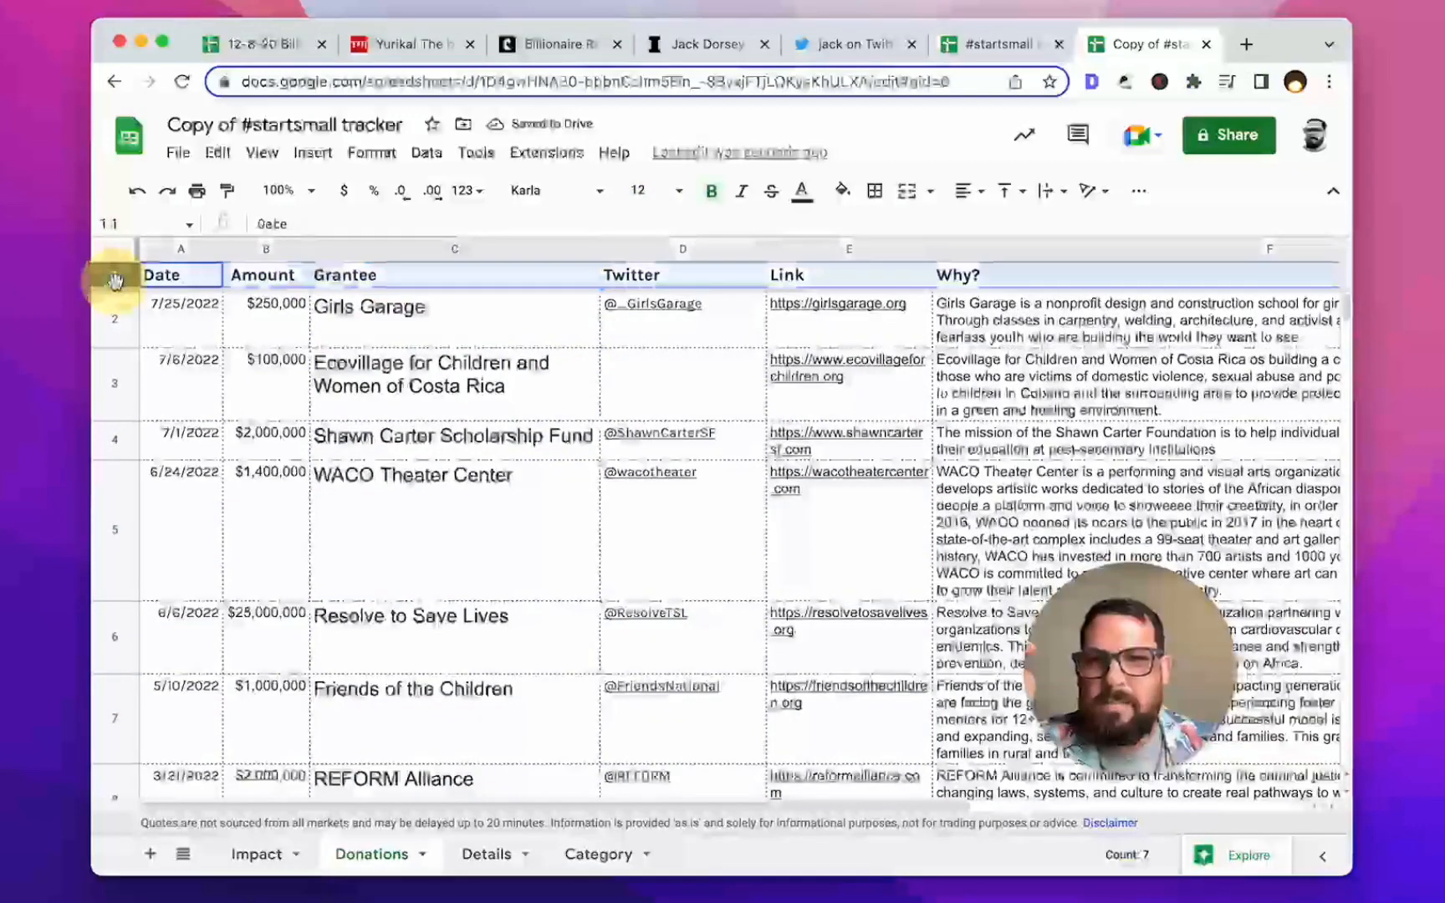
pyautogui.moveTo(121, 288); pyautogui.dragTo(117, 313)
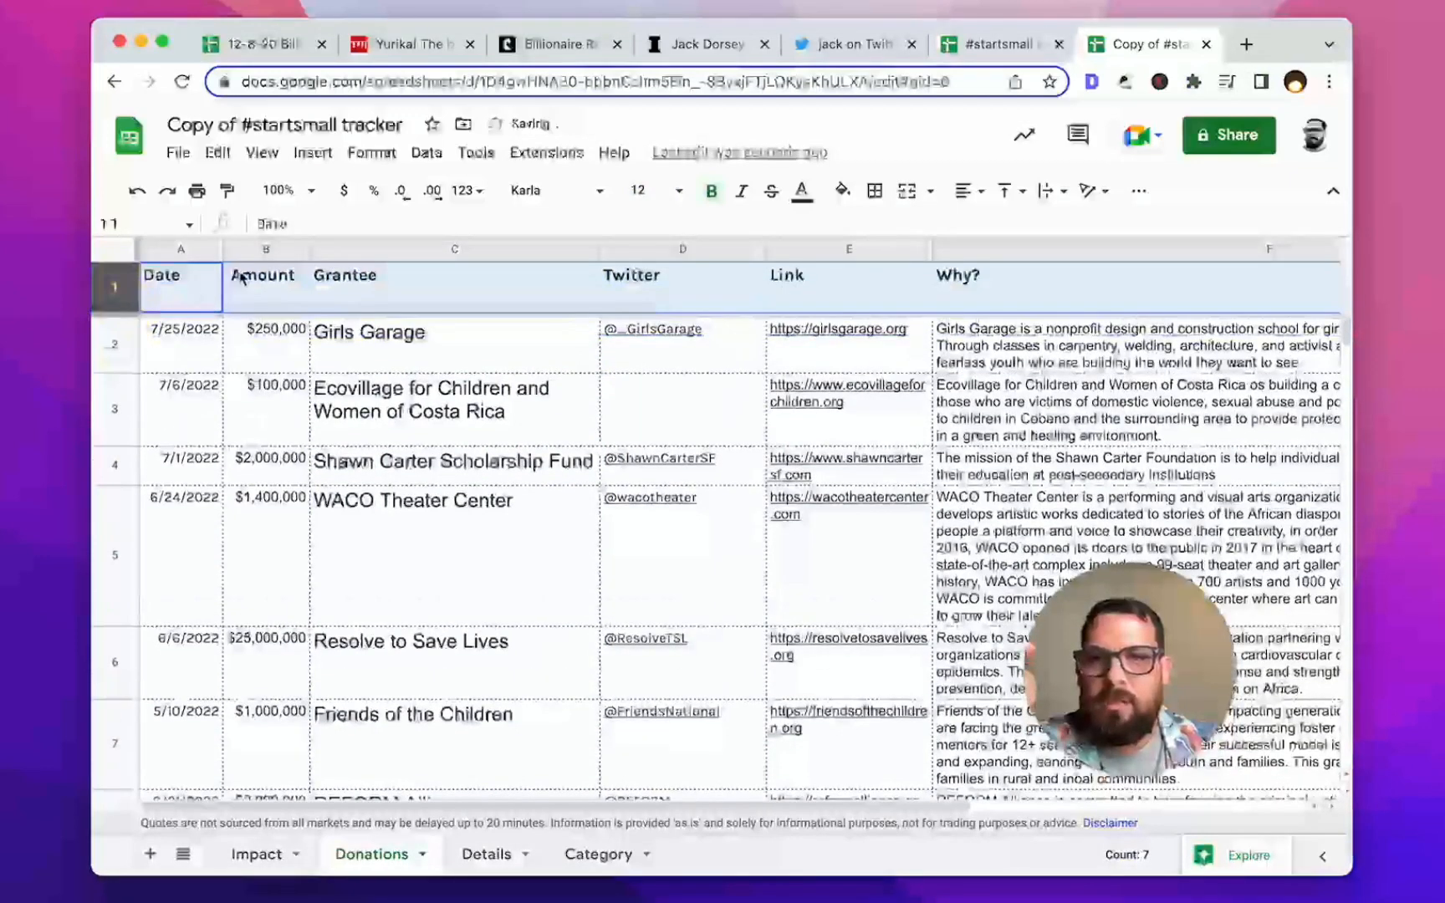
pyautogui.click(1012, 197)
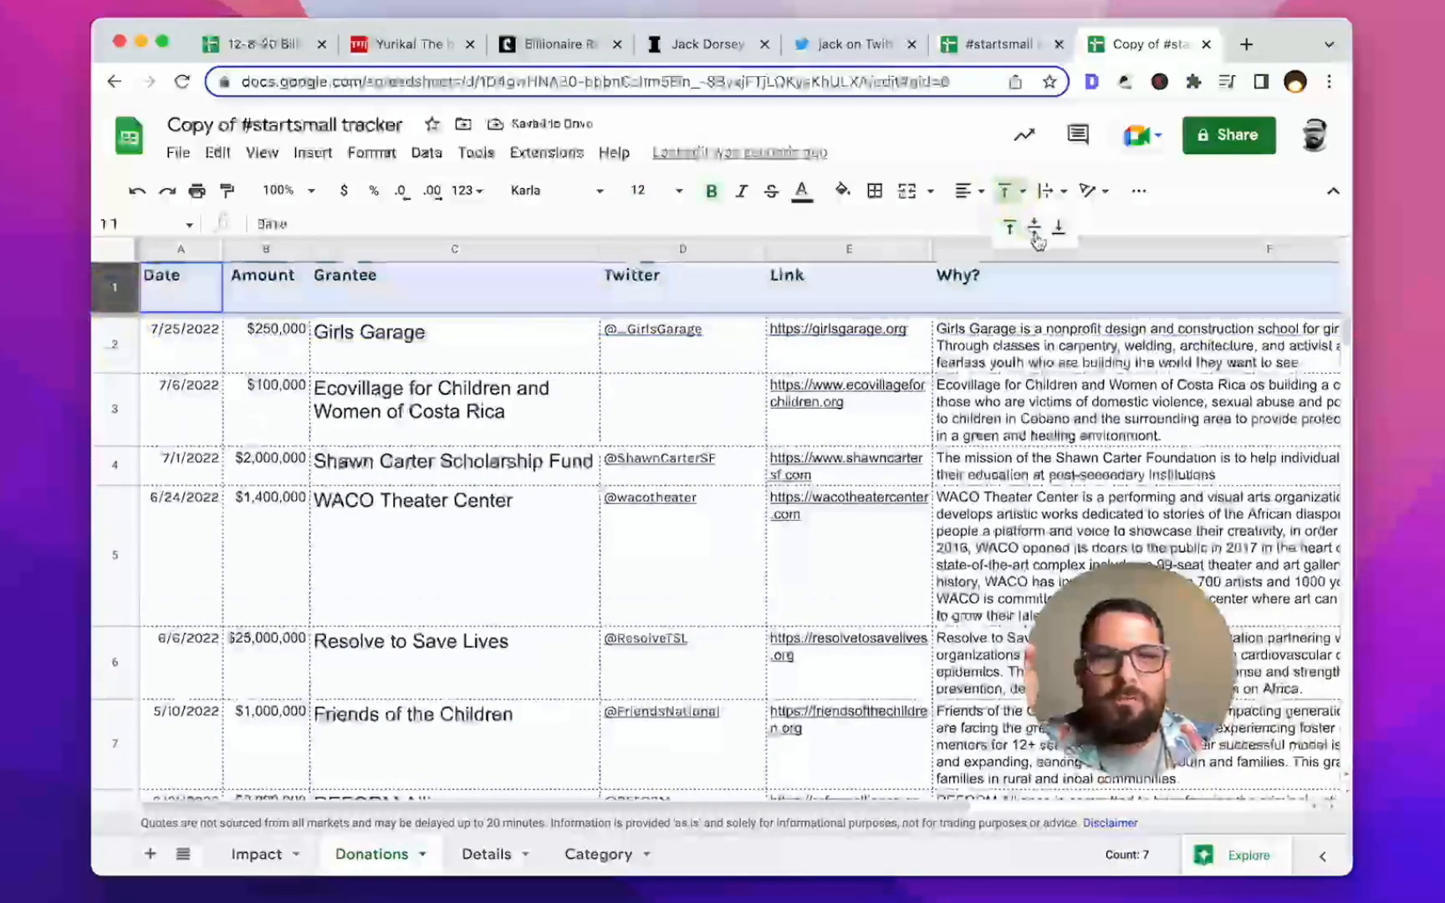
pyautogui.click(1034, 224)
pyautogui.click(470, 305)
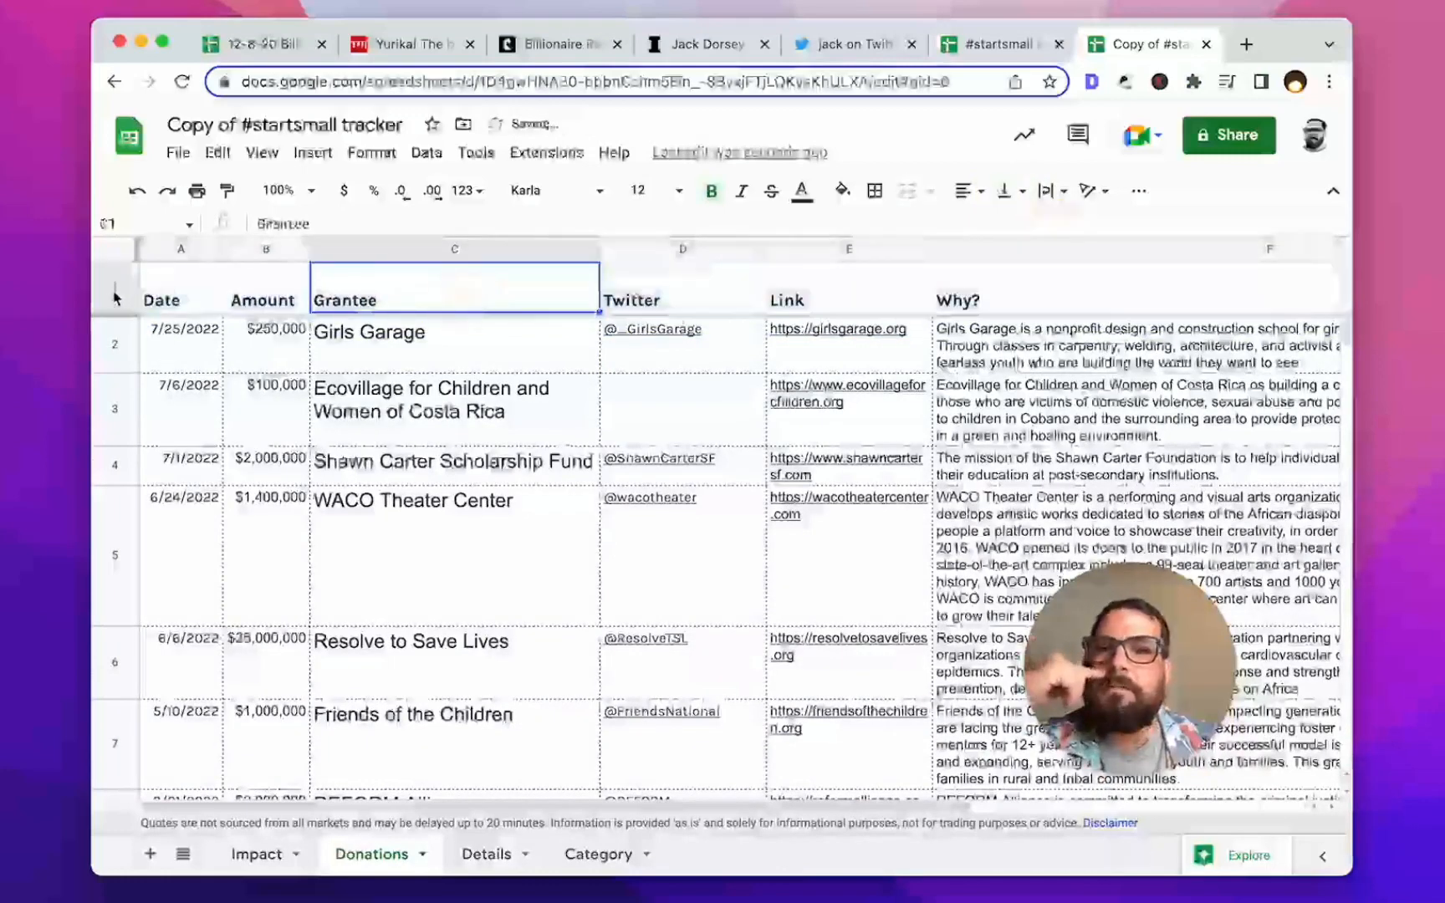
pyautogui.moveTo(119, 308); pyautogui.dragTo(117, 303)
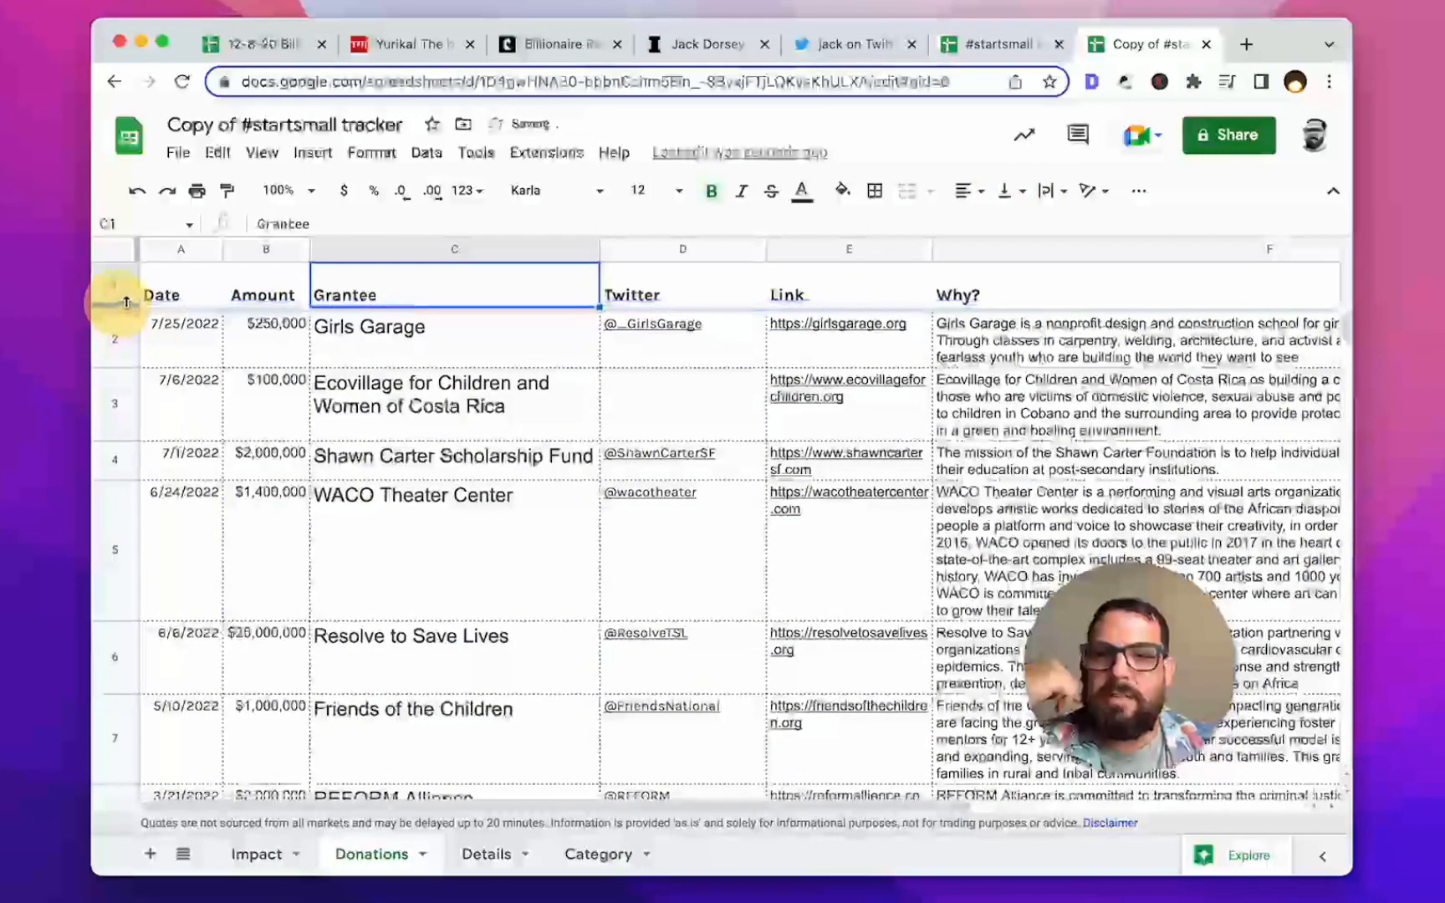
# Step: Remove the bold formatting from the header row of the Donations sheet
pyautogui.click(264, 293)
pyautogui.click(115, 284)
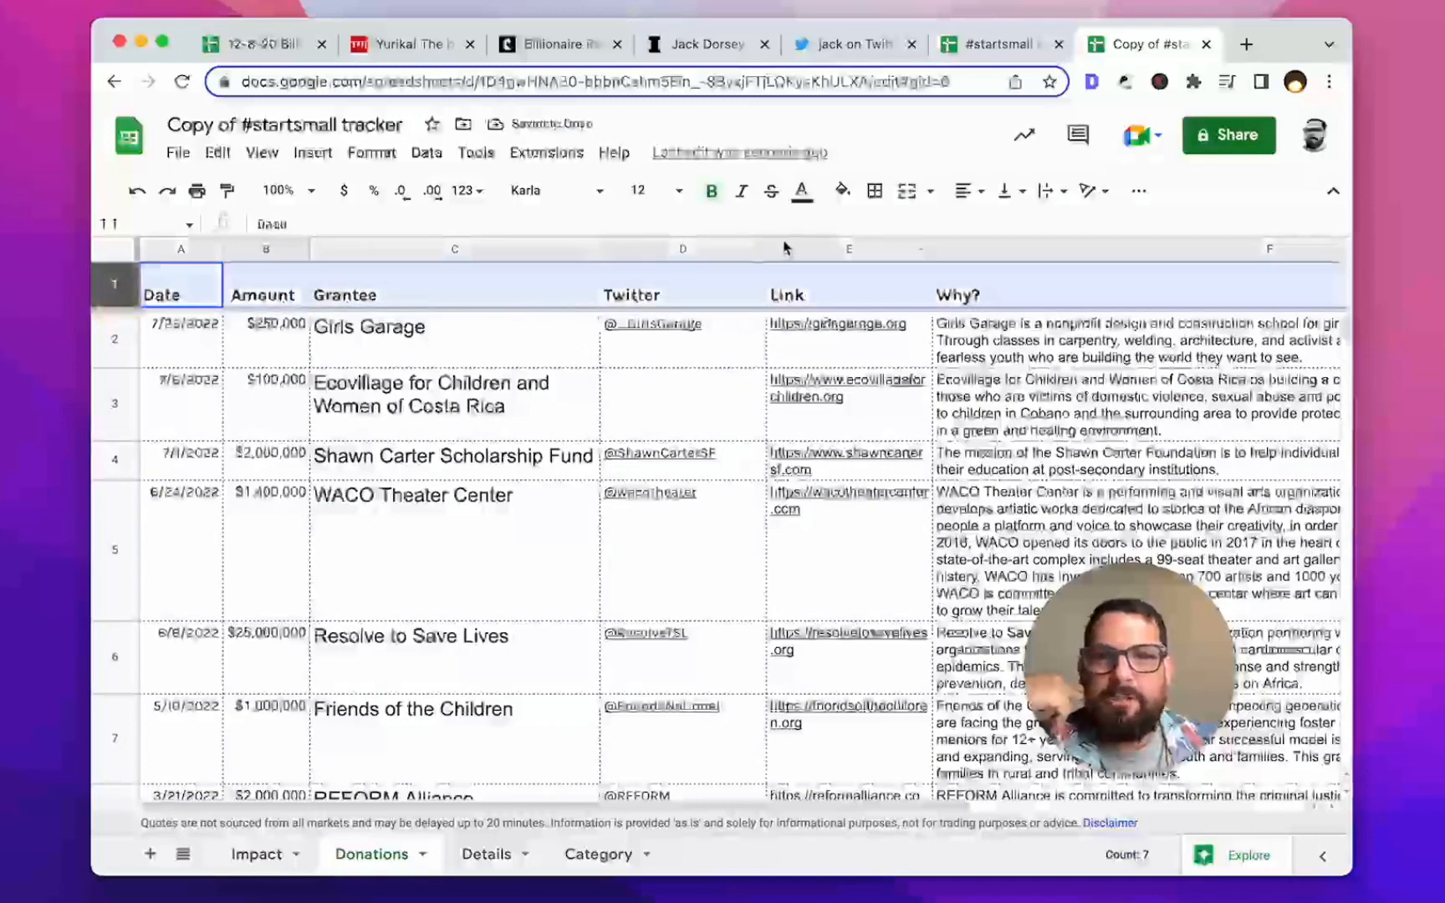
pyautogui.click(420, 328)
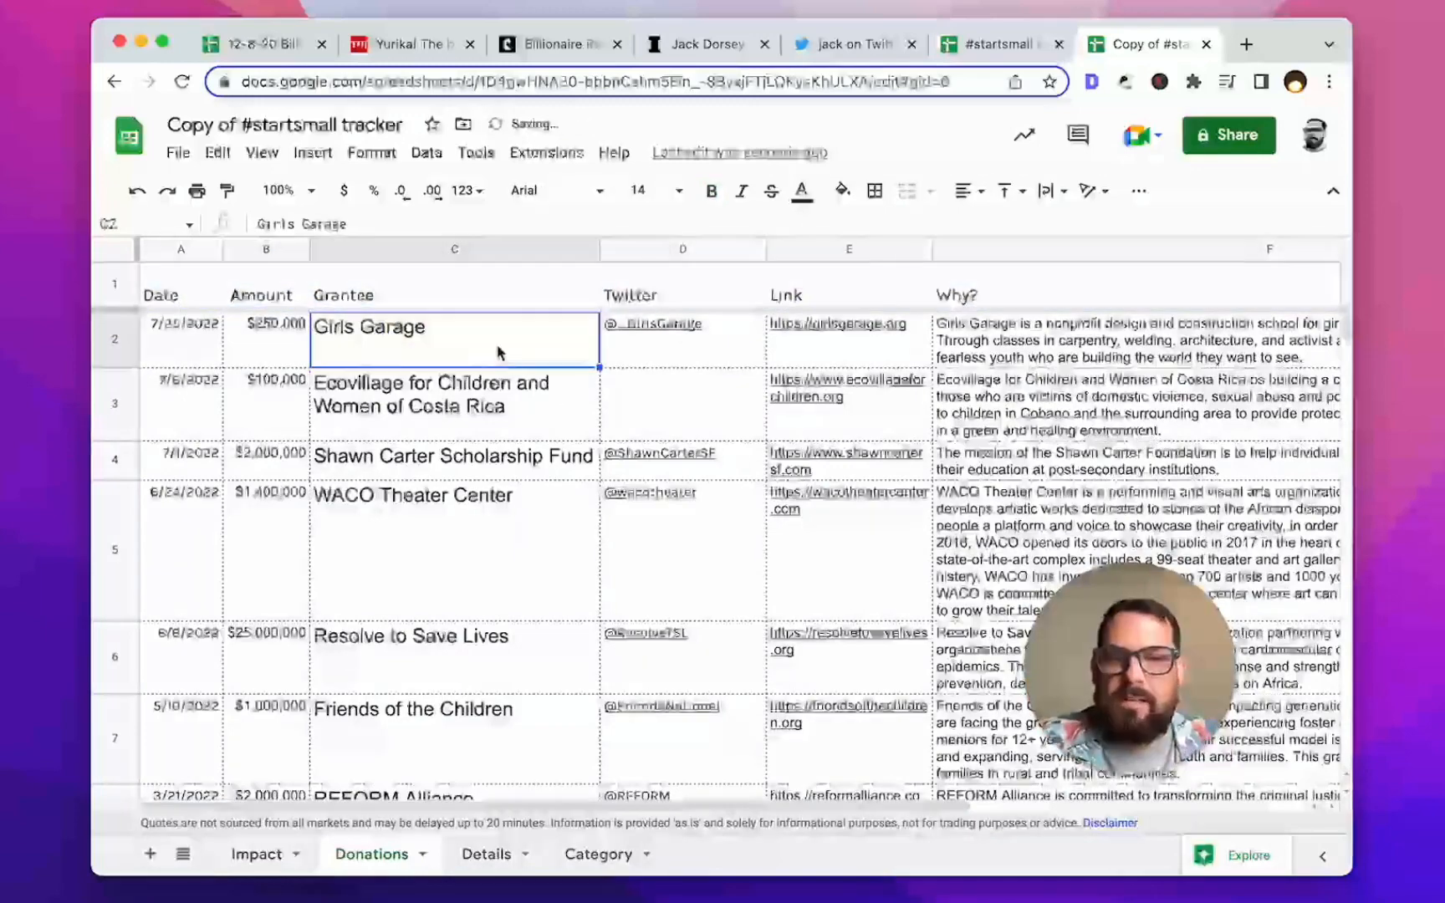
pyautogui.click(958, 295)
# Step: Set the font size of all Grantee cells from row 2 down to row 306 to 15
pyautogui.scroll(-17, 532, 429)
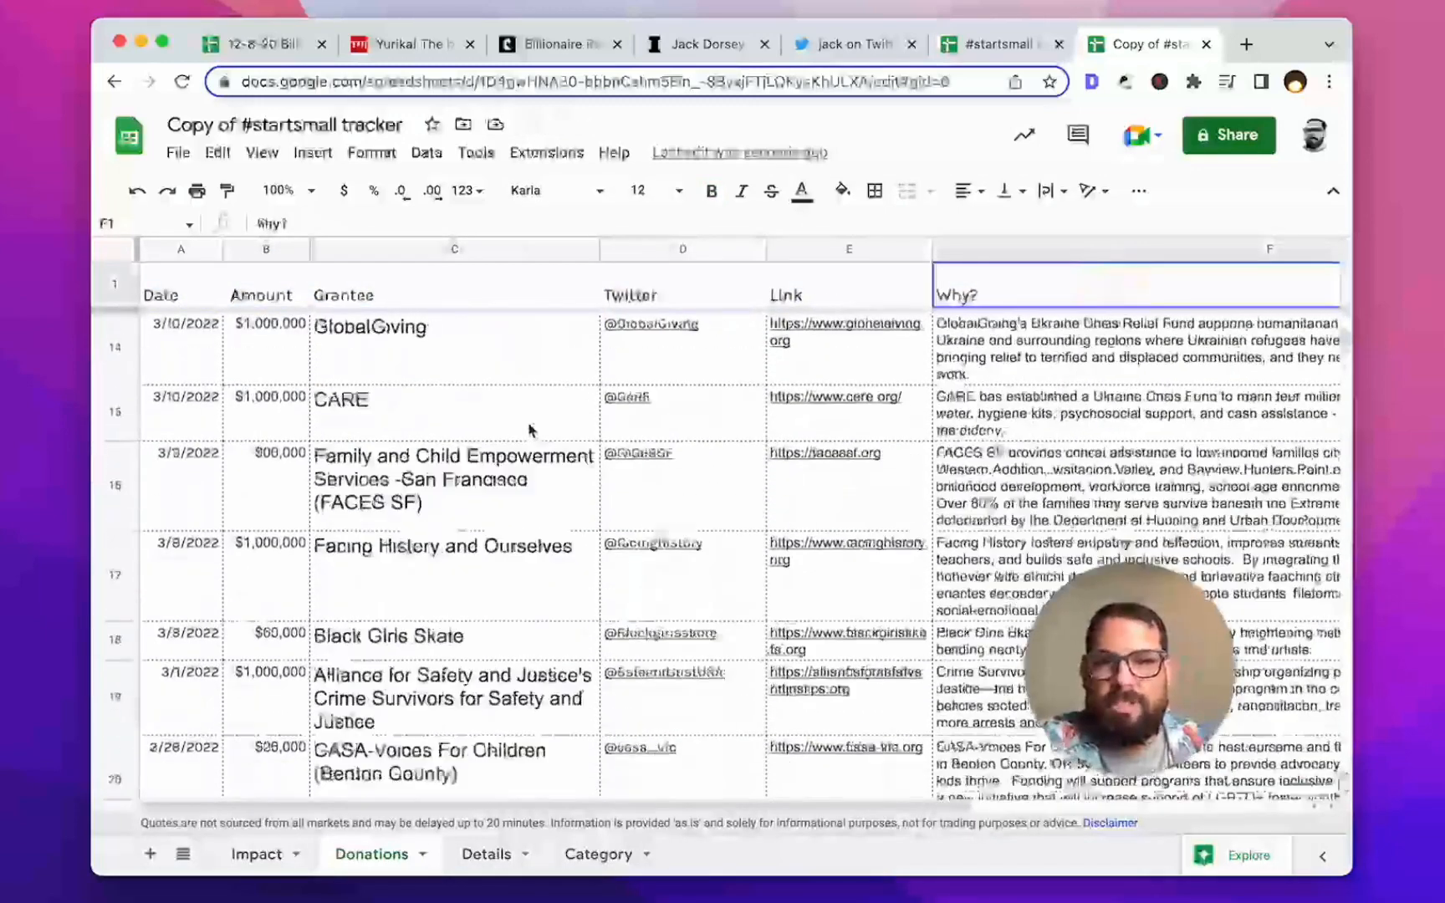
pyautogui.click(500, 416)
pyautogui.scroll(17, 491, 303)
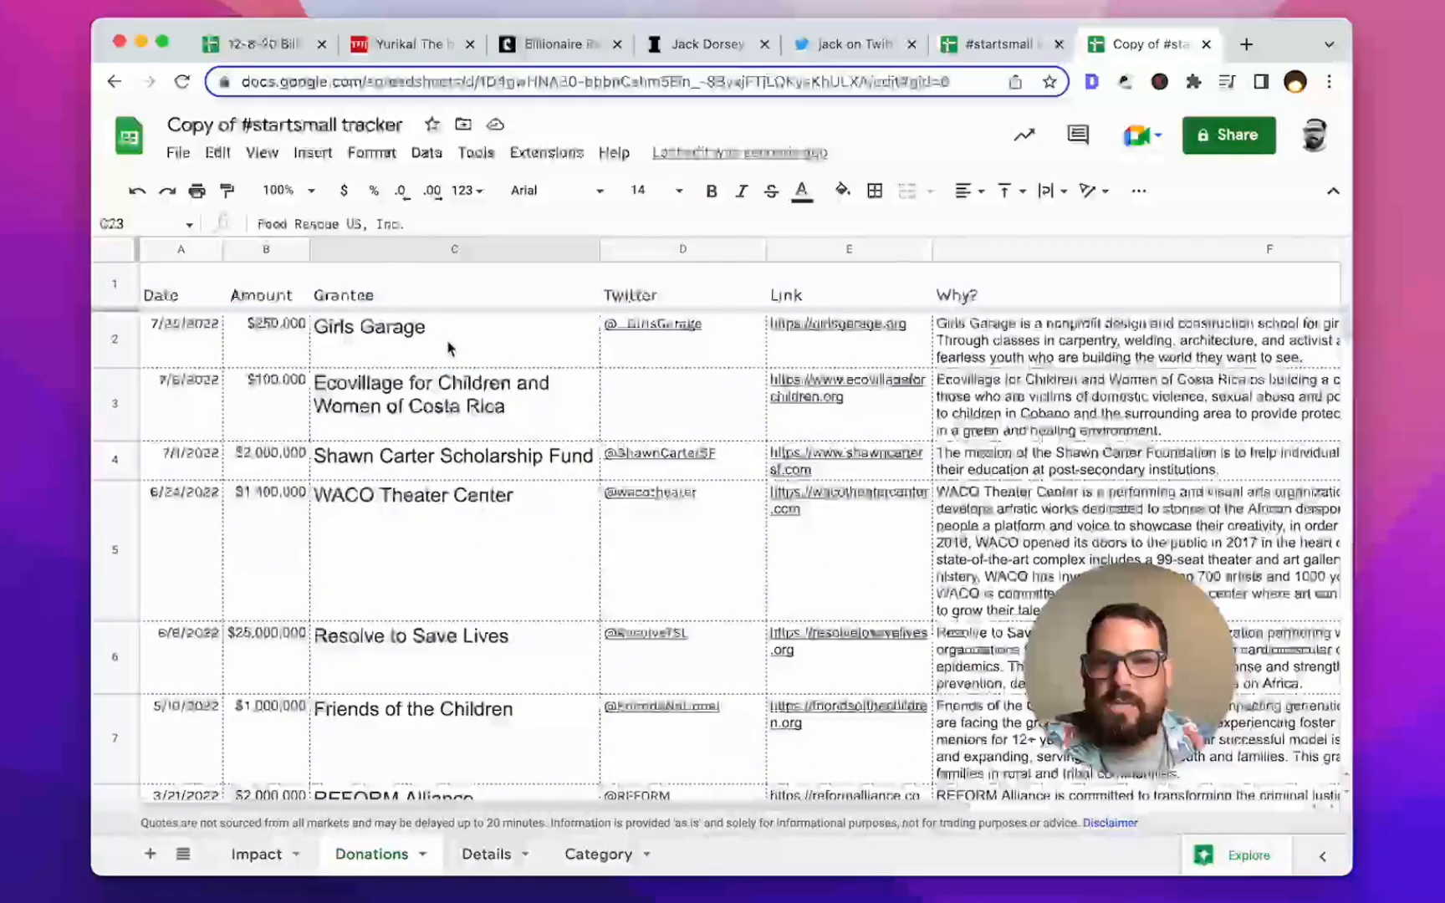
pyautogui.click(460, 341)
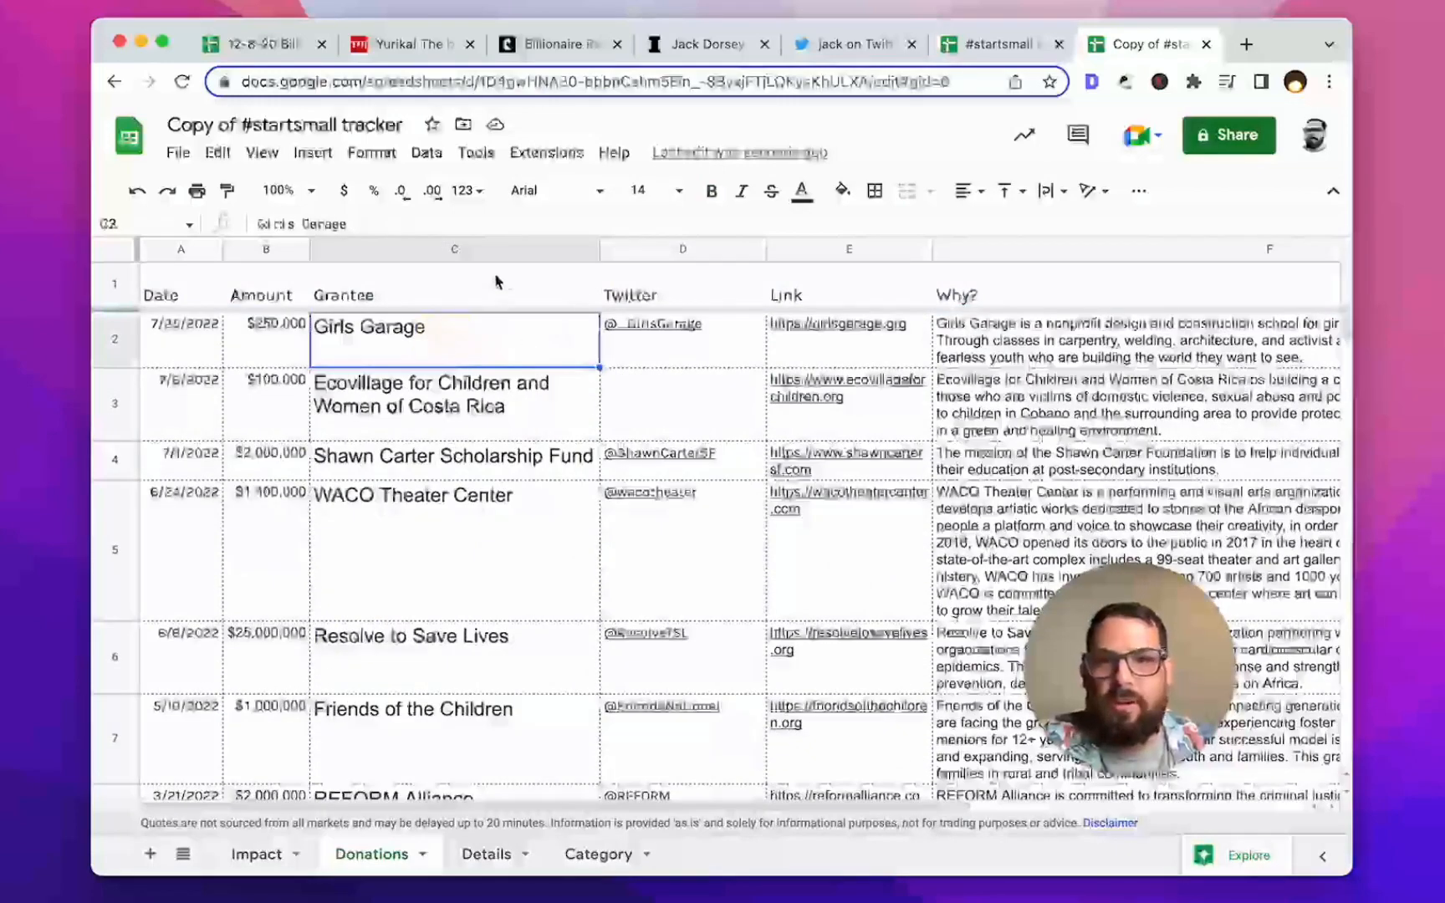
pyautogui.press('super+shift+Down')
pyautogui.press('super+shift+Down')
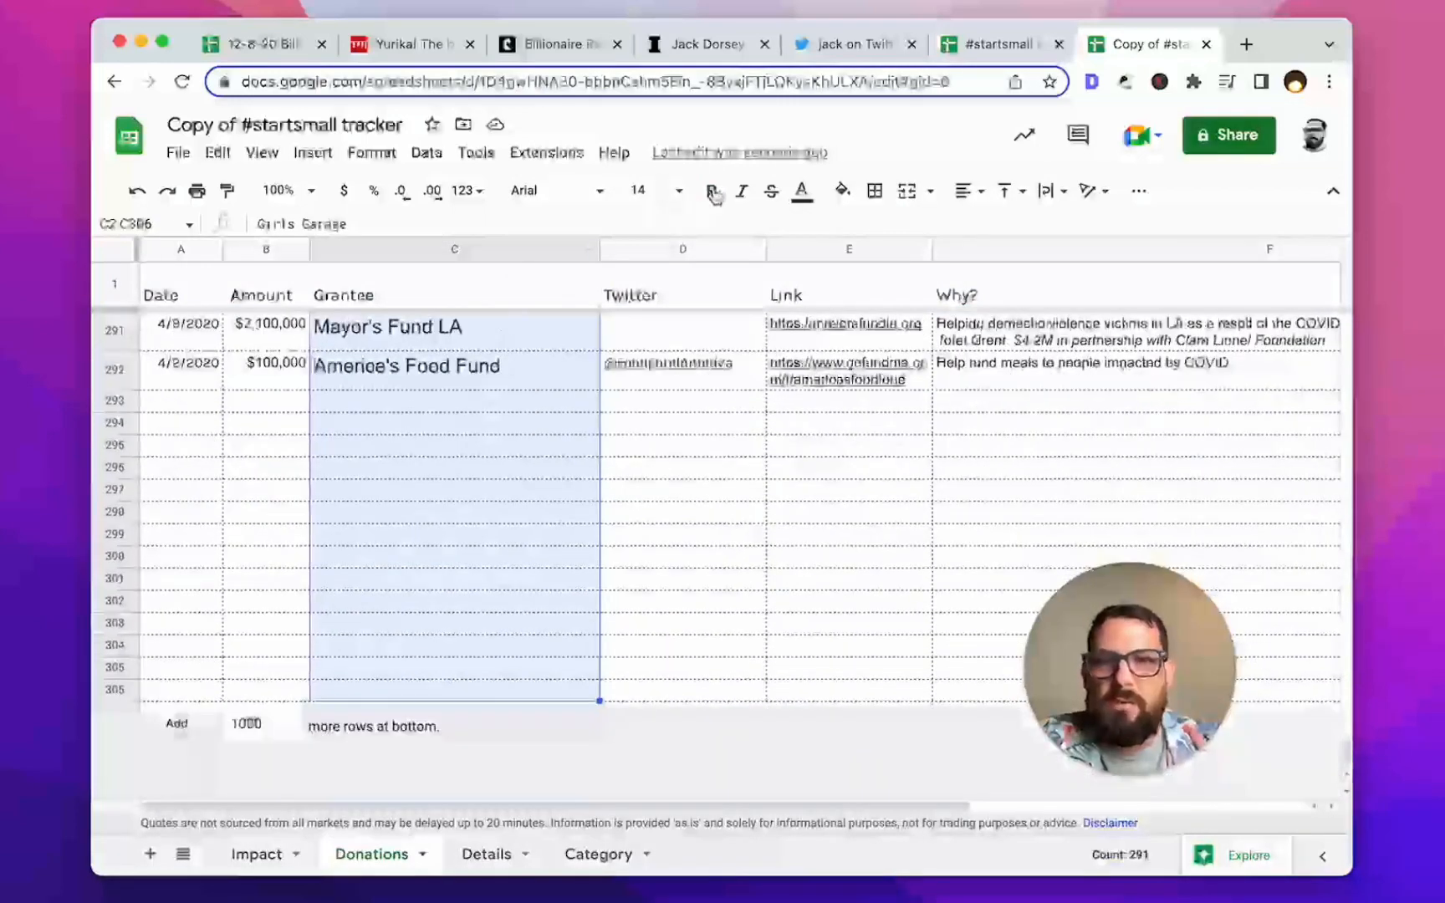
pyautogui.click(661, 191)
pyautogui.write('15')
pyautogui.press('Return')
# Step: Review the Grantee names back up to the first rows of the Donations sheet to check how their size reads
pyautogui.click(424, 422)
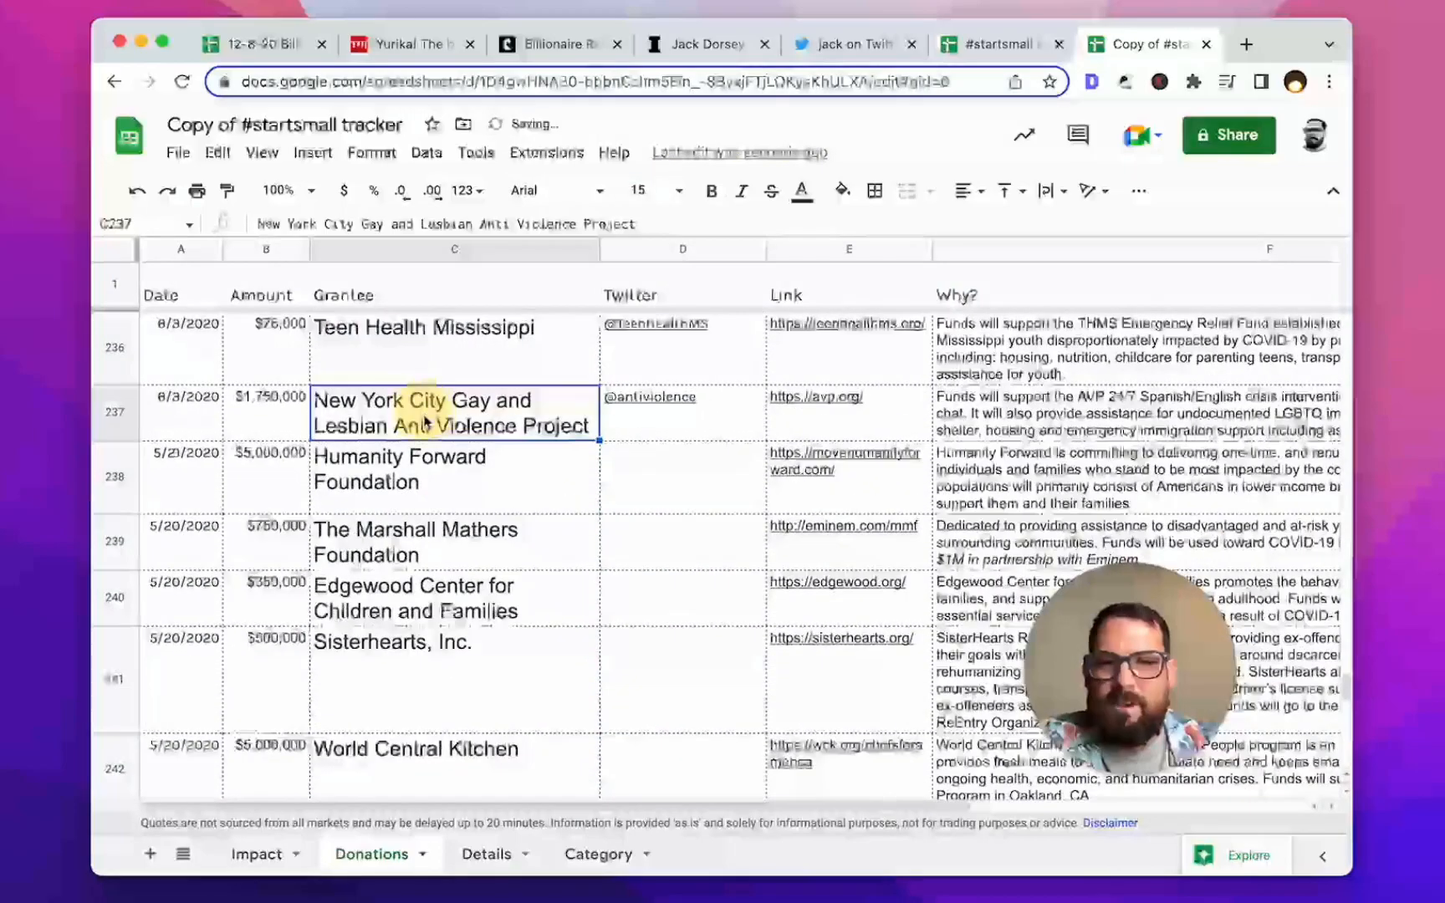
pyautogui.scroll(10, 424, 422)
pyautogui.click(434, 360)
pyautogui.scroll(5, 433, 360)
pyautogui.click(974, 358)
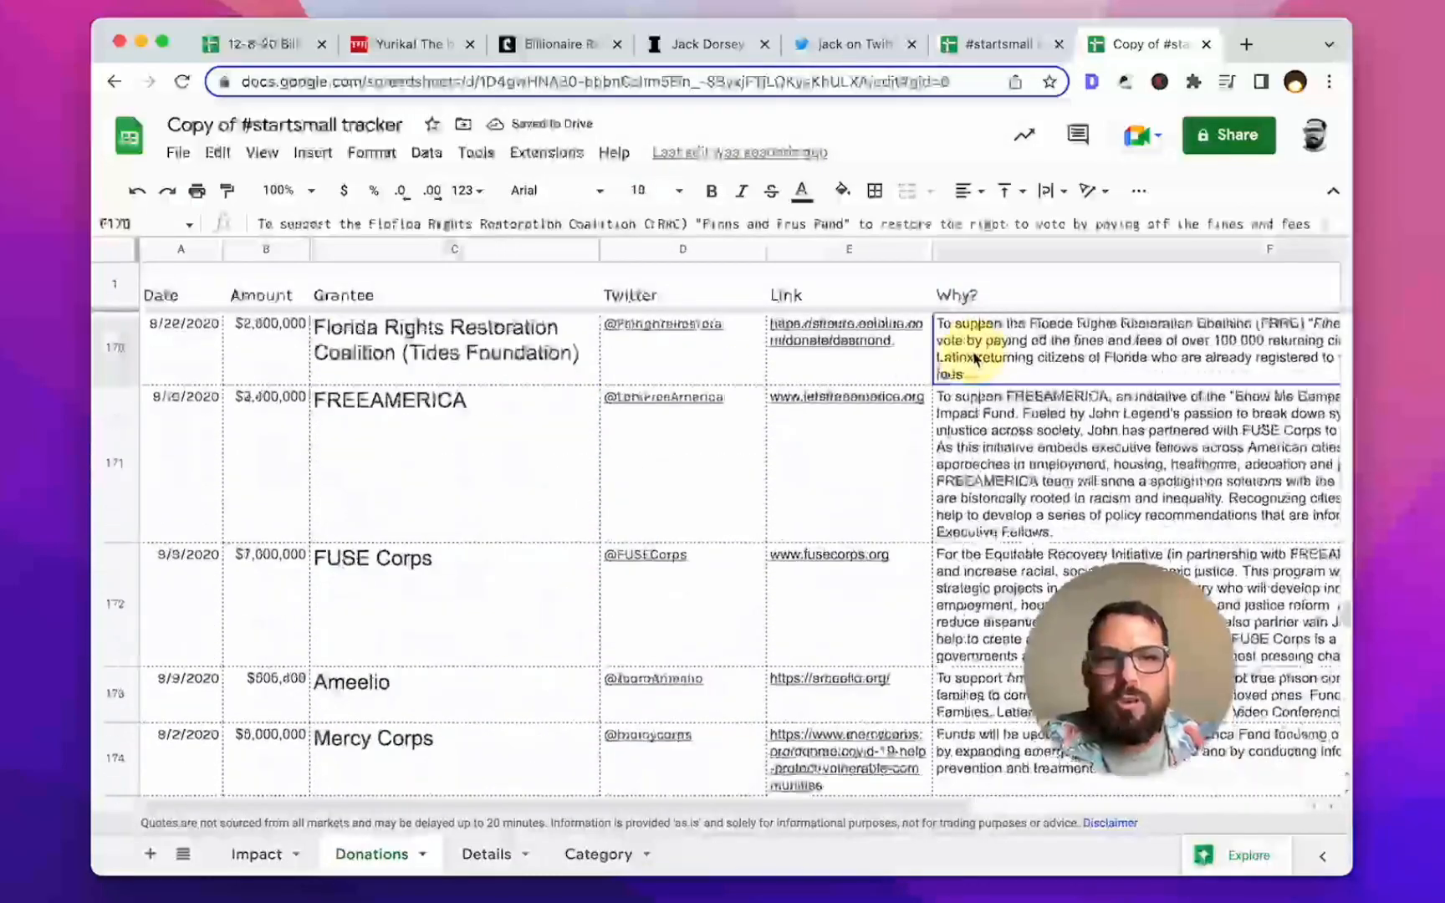
pyautogui.scroll(10, 974, 358)
pyautogui.click(360, 360)
pyautogui.press('Up')
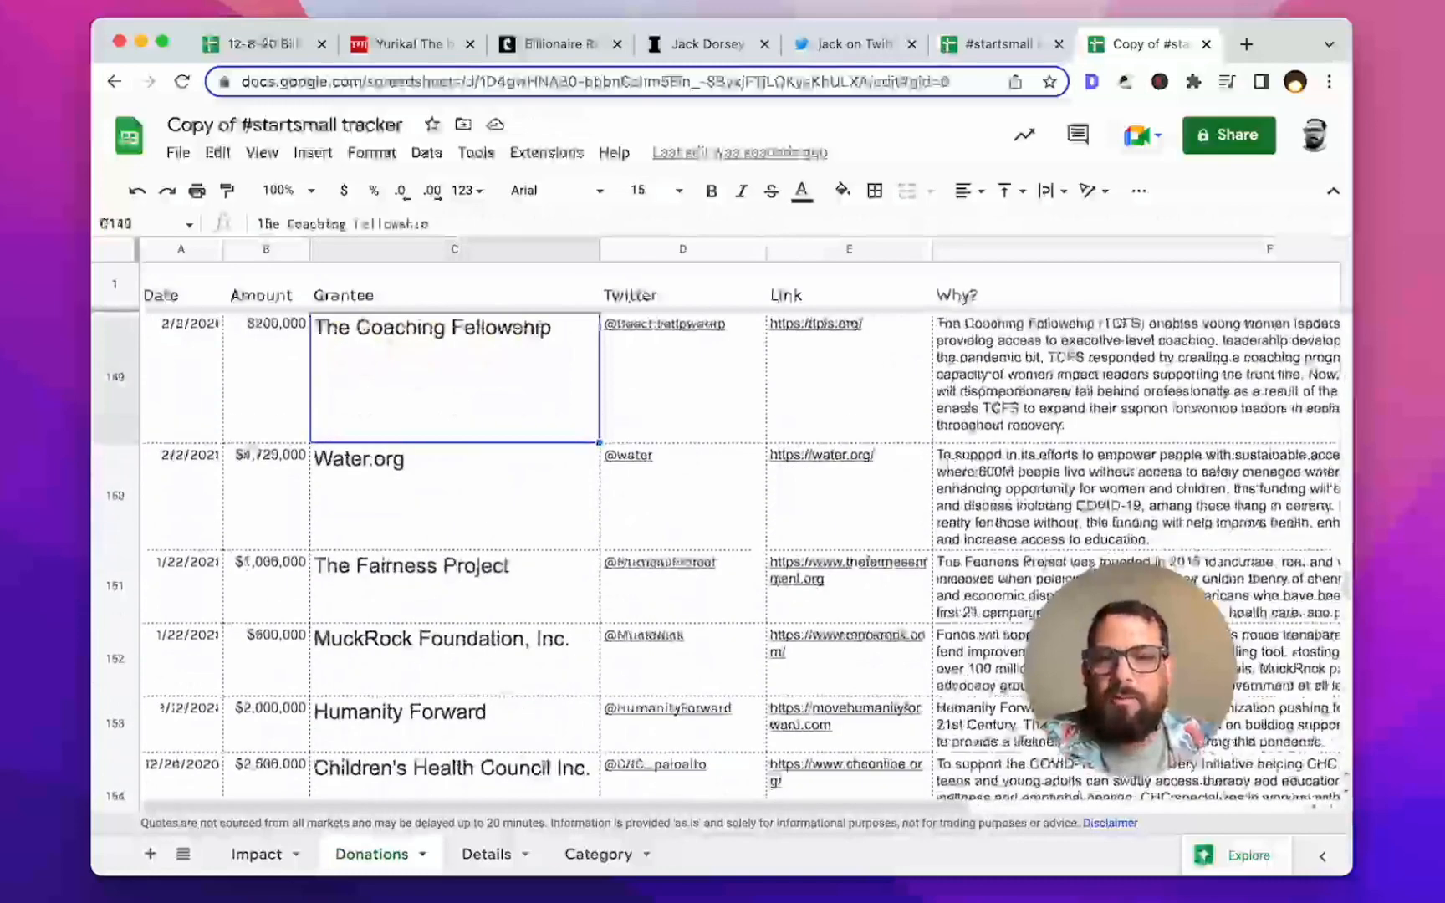
pyautogui.press('super+Up')
pyautogui.press('Down')
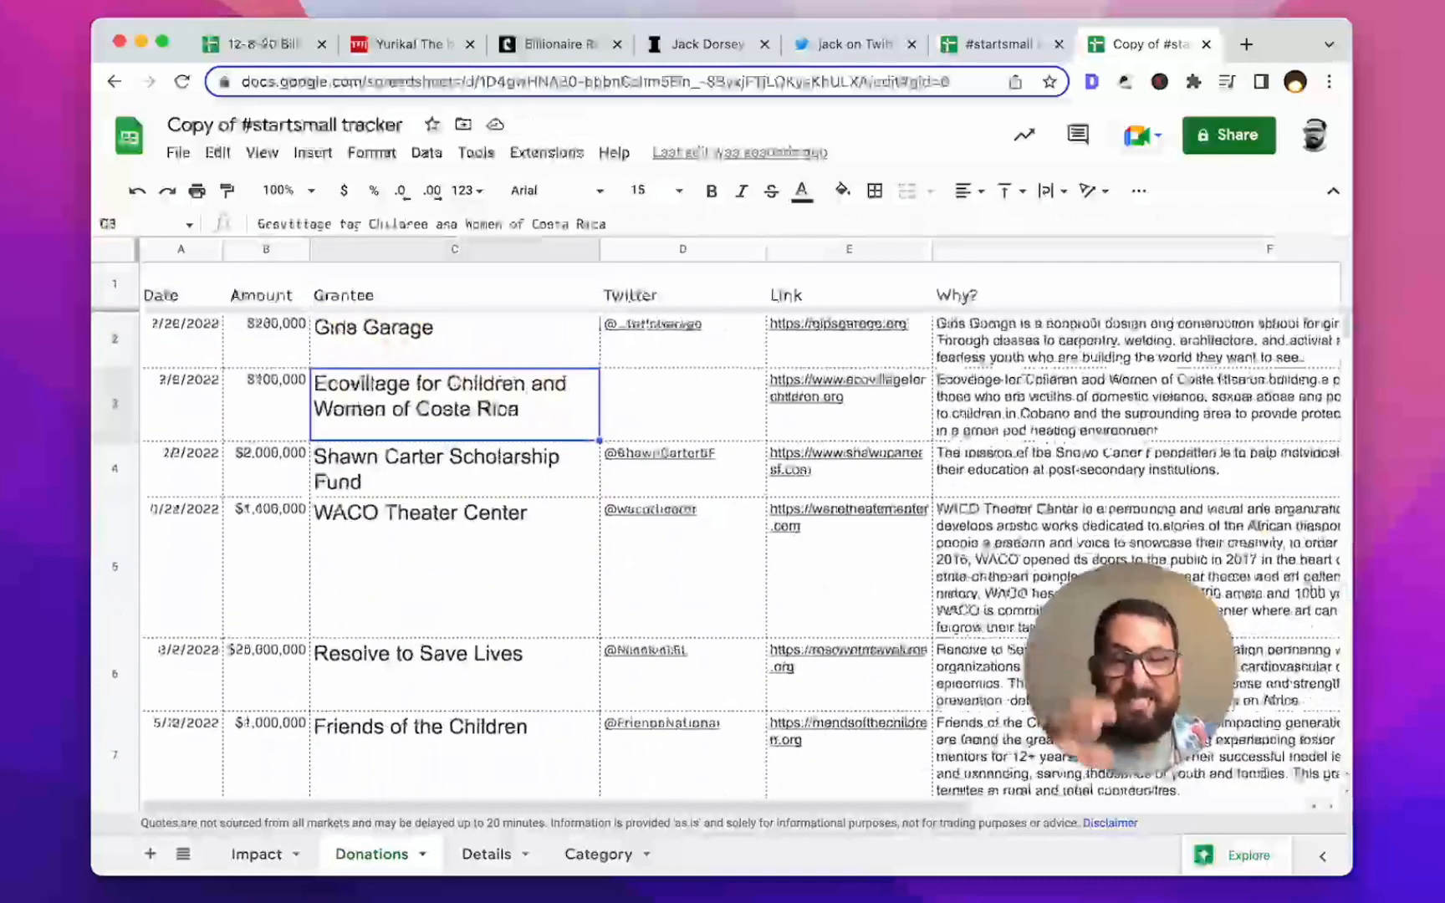
pyautogui.click(422, 328)
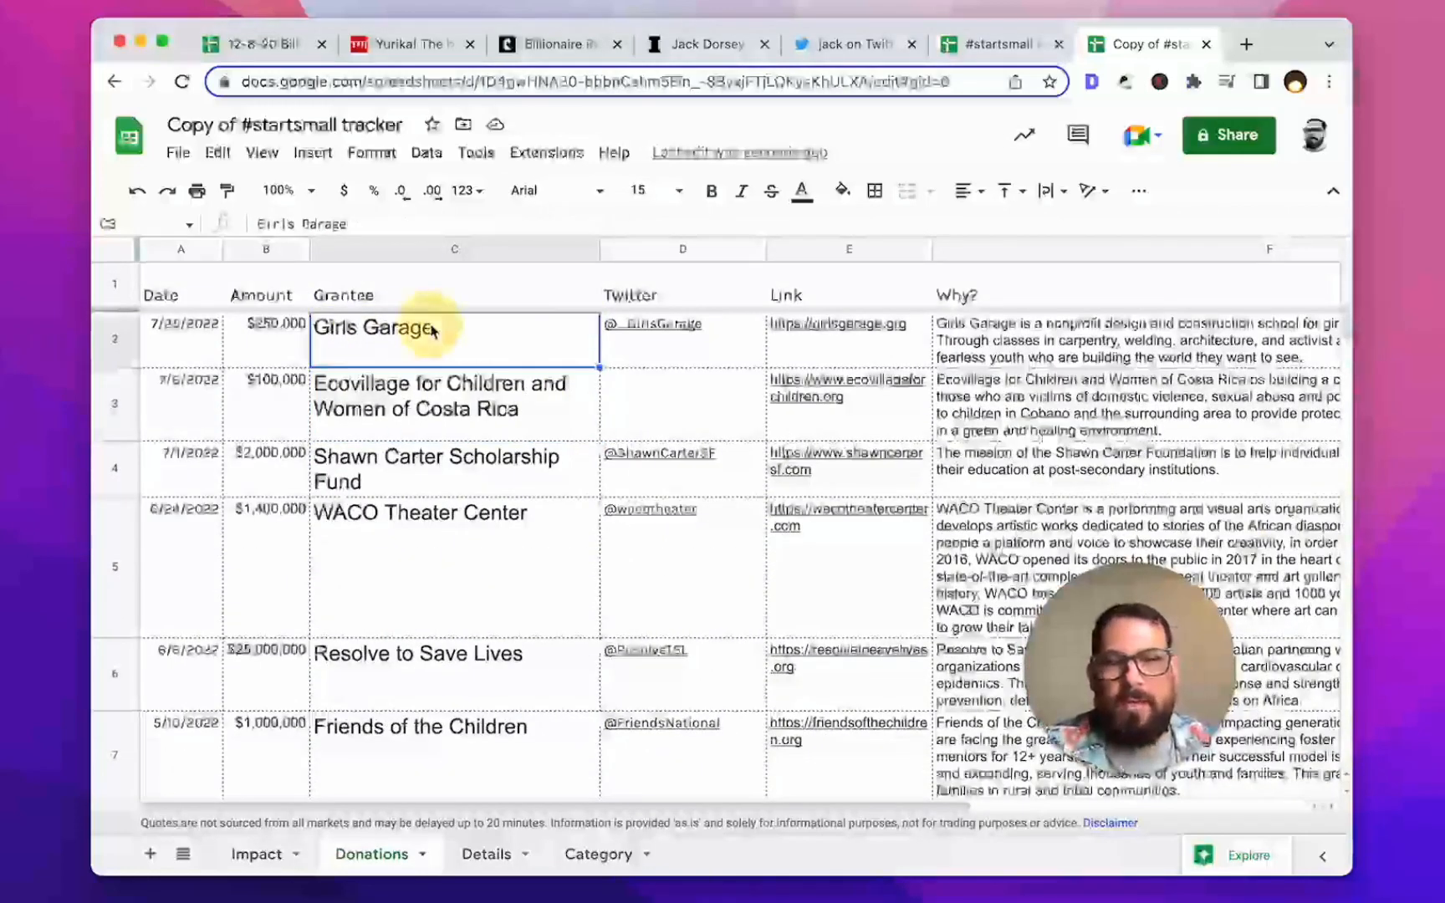
pyautogui.moveTo(393, 356); pyautogui.dragTo(393, 549)
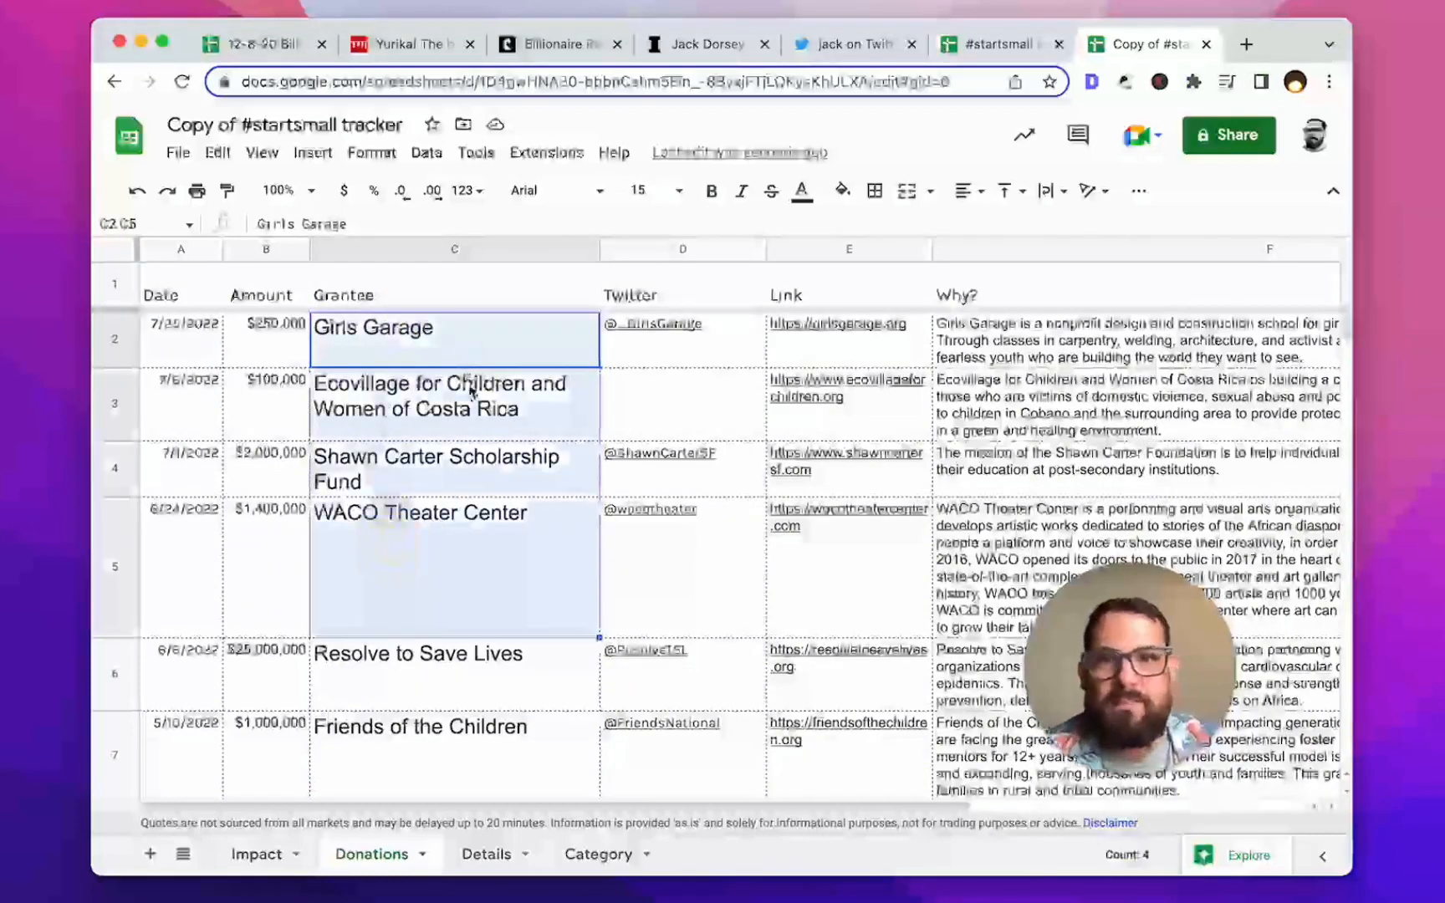
# Step: Change the text color of the Donations header row to gray
pyautogui.click(123, 296)
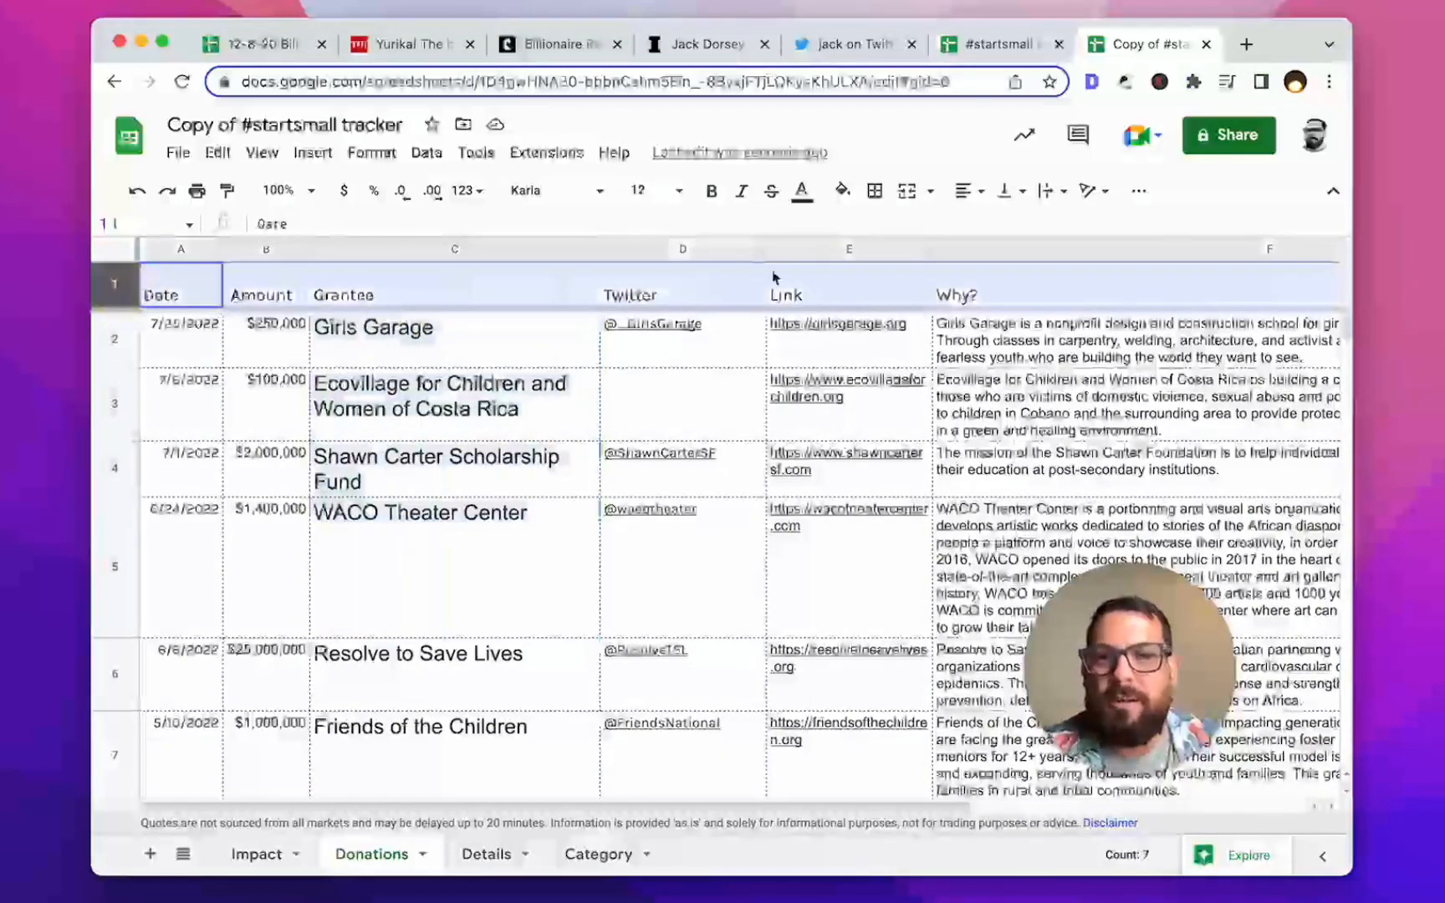
pyautogui.click(800, 194)
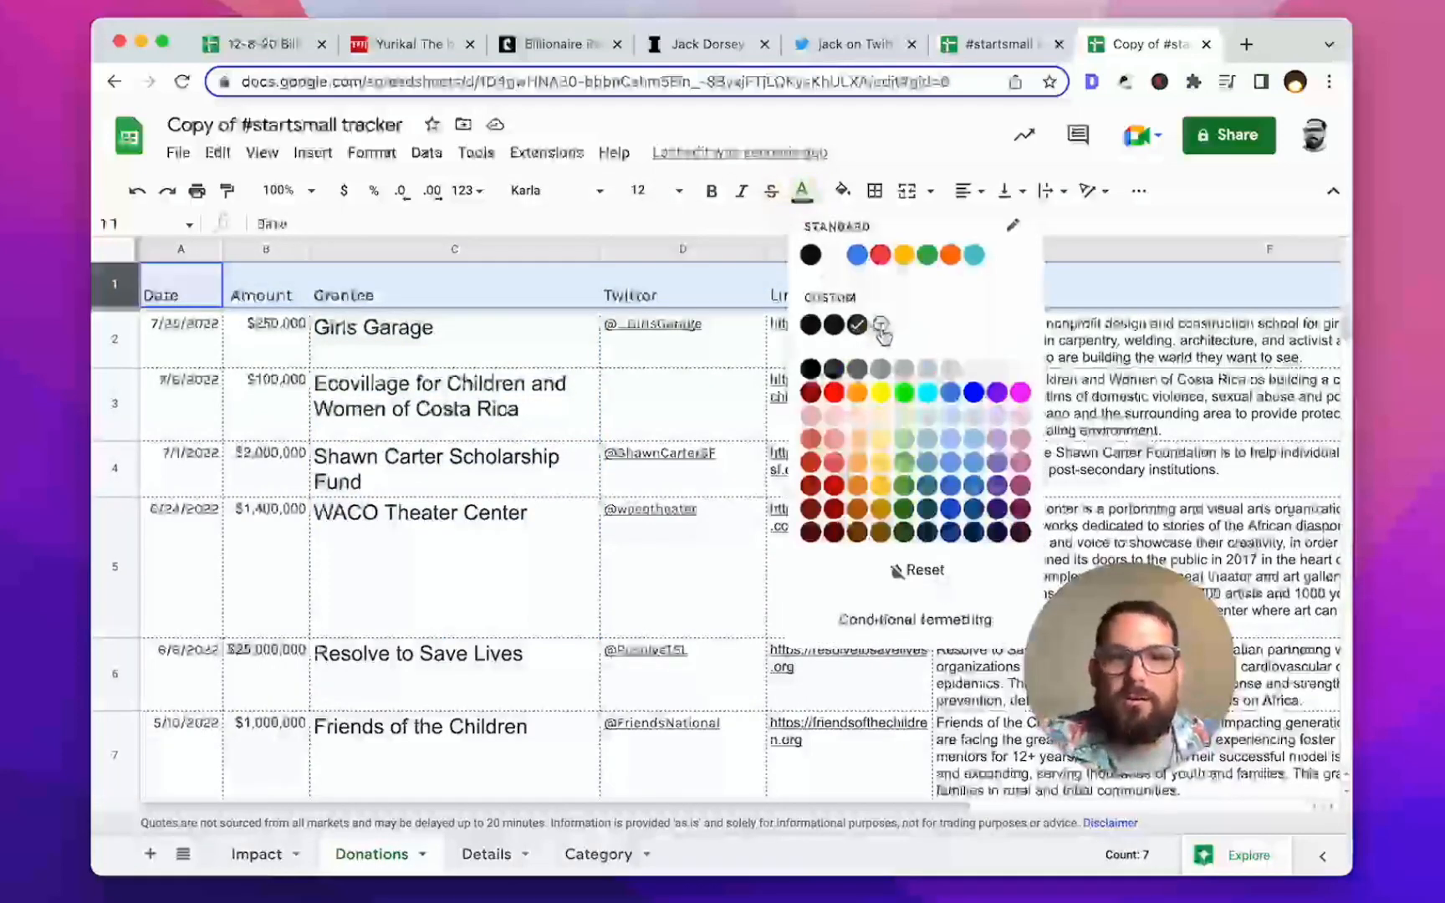
pyautogui.click(881, 368)
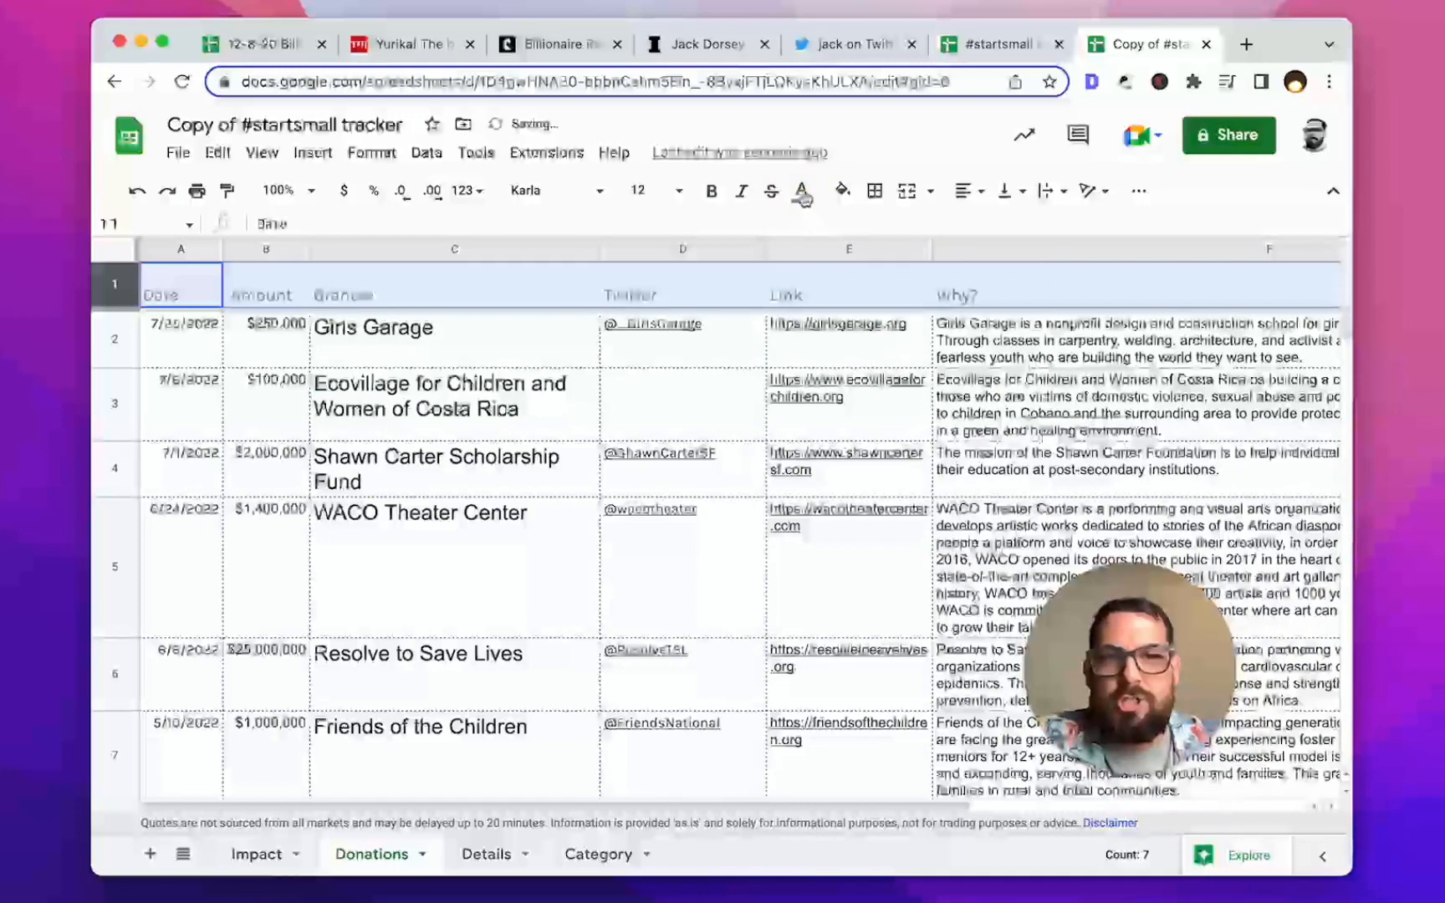
# Step: Change the text color of the Donations header row to dark gray 3
pyautogui.click(801, 195)
pyautogui.click(854, 372)
pyautogui.click(176, 335)
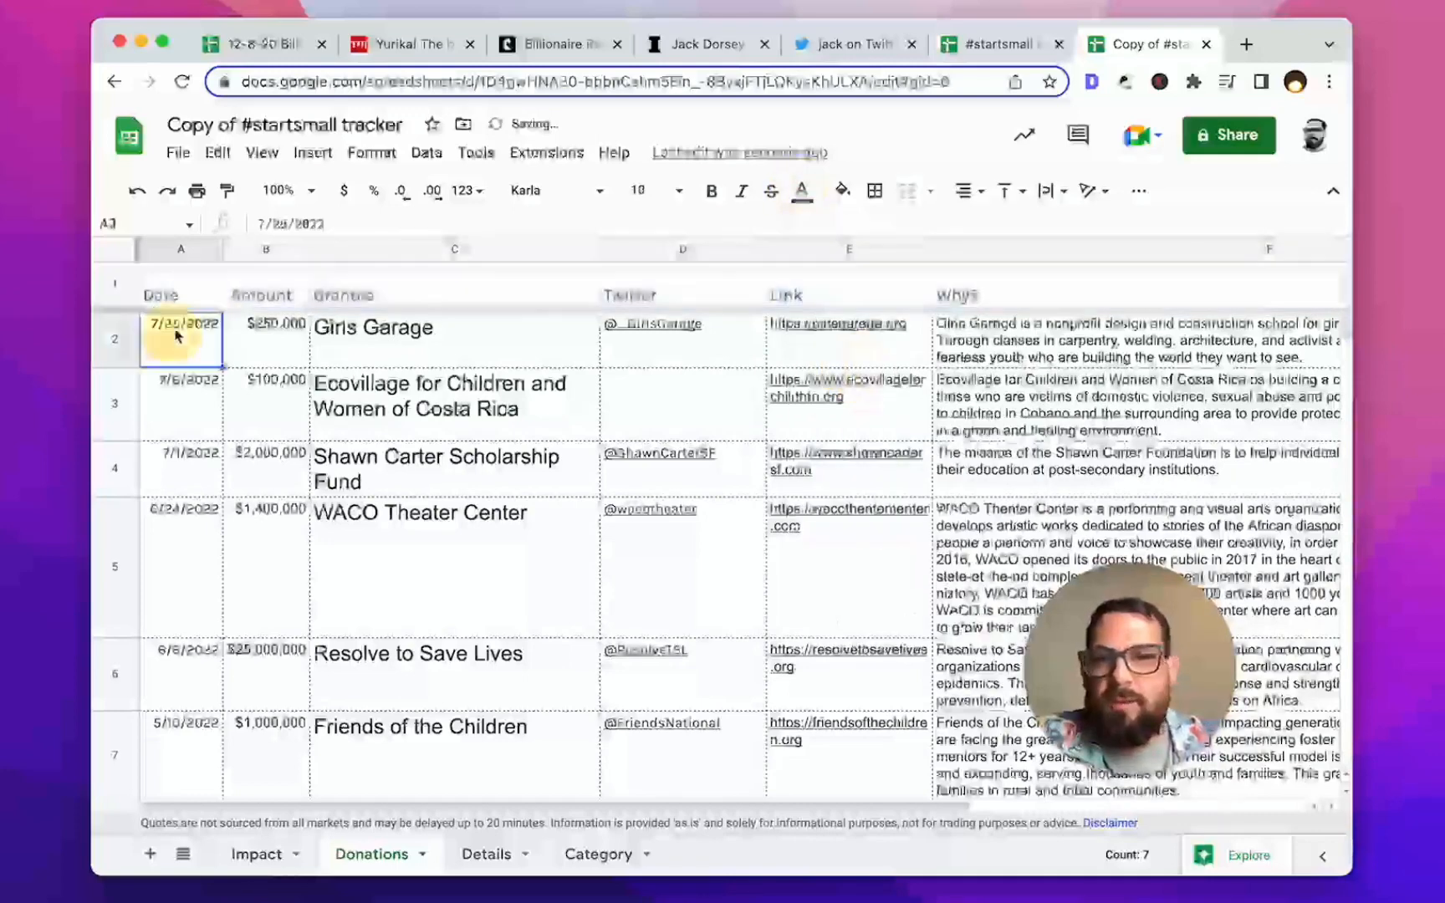
# Step: Change the text color of the Date and Amount columns and of the columns after Grantee to dark gray 2
pyautogui.moveTo(180, 248); pyautogui.dragTo(264, 248)
pyautogui.click(801, 193)
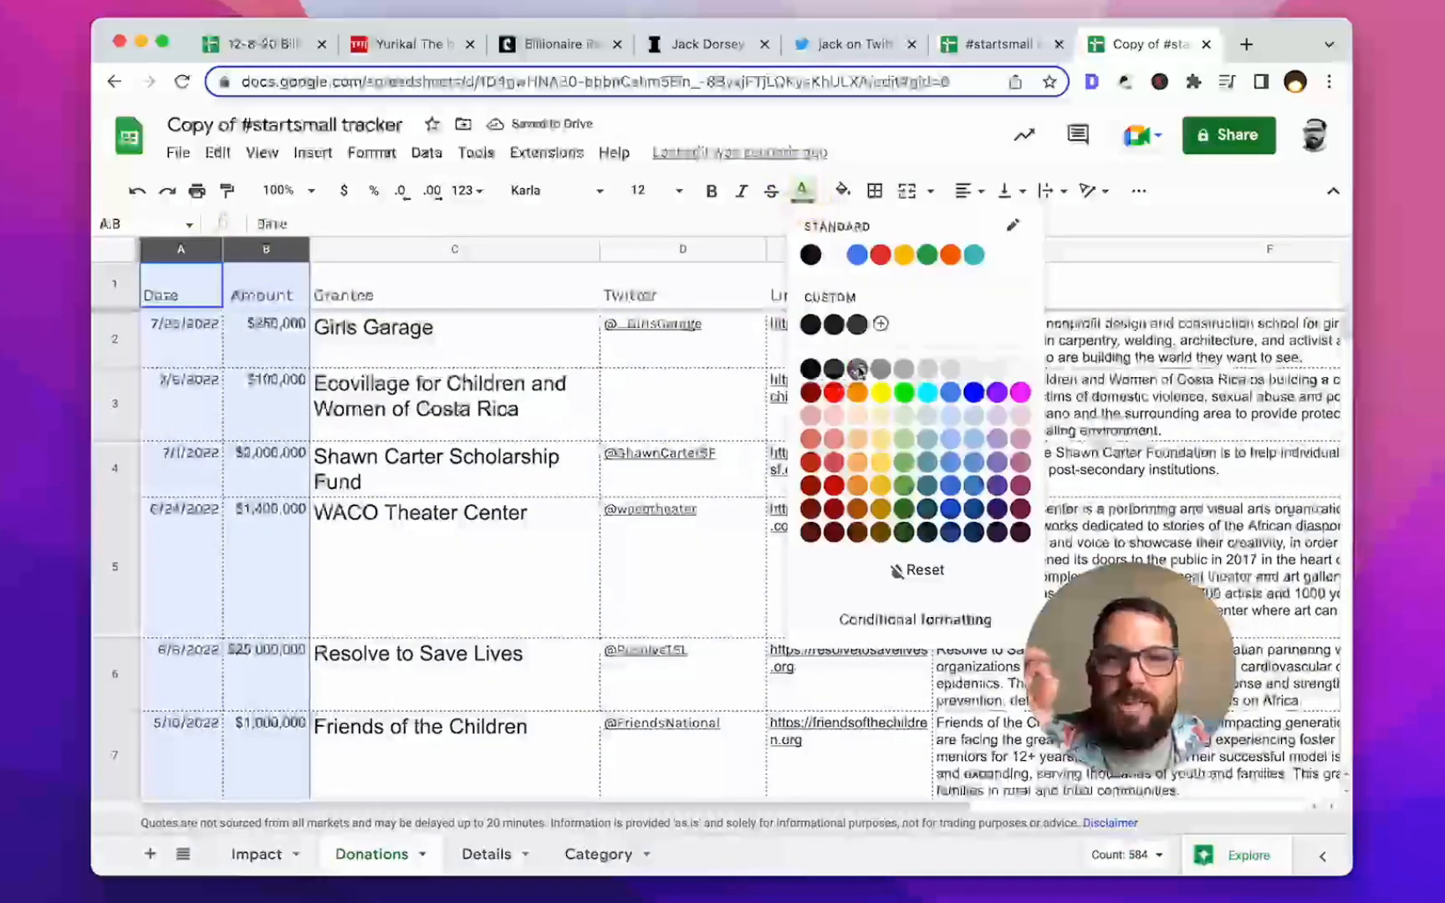
pyautogui.click(881, 369)
pyautogui.moveTo(674, 252); pyautogui.dragTo(874, 246)
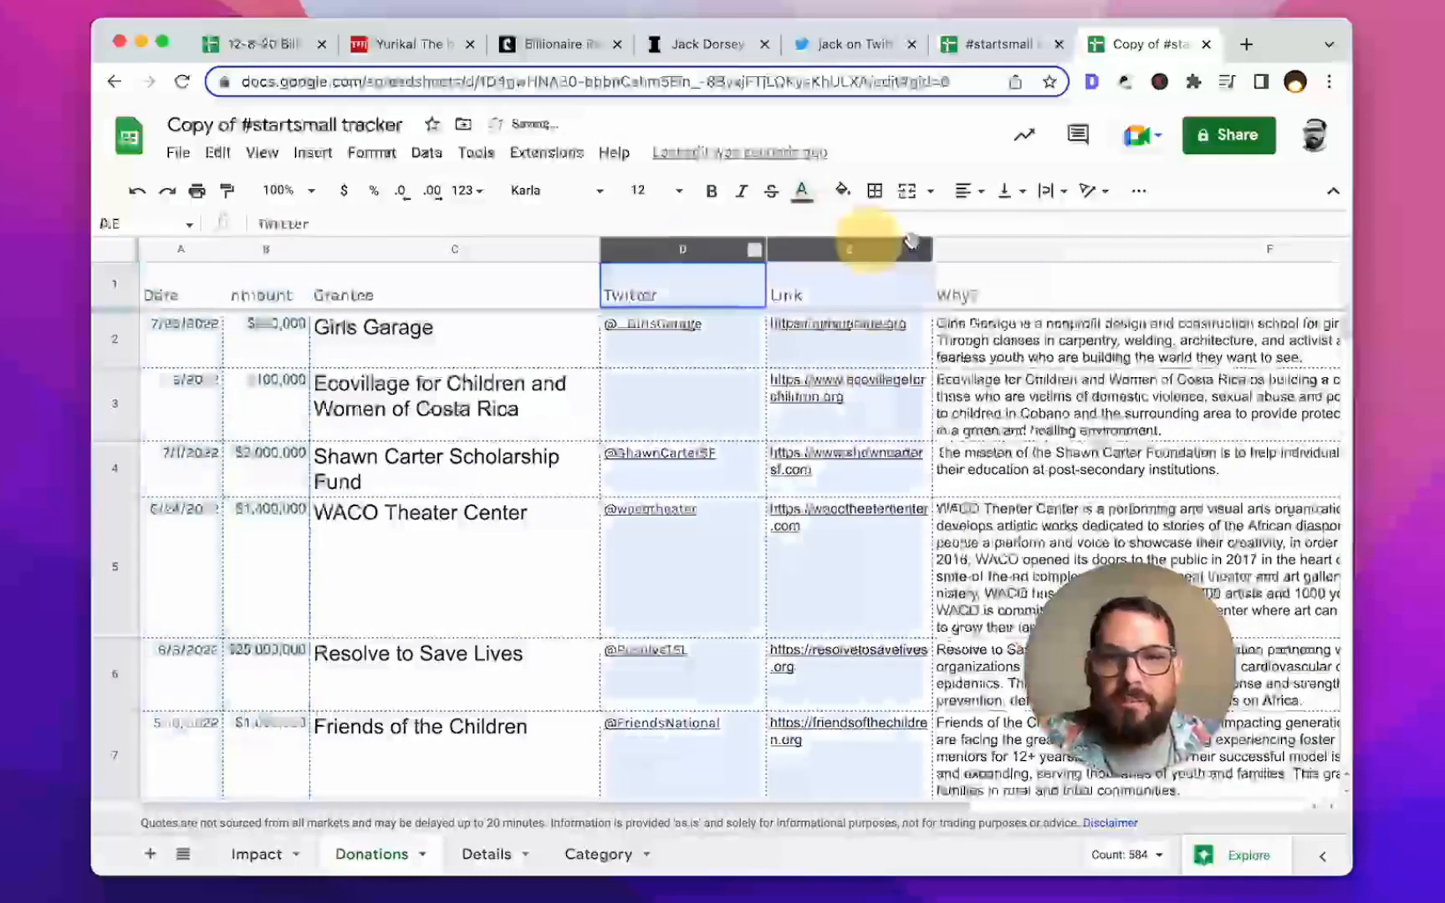
pyautogui.moveTo(650, 361); pyautogui.dragTo(490, 362)
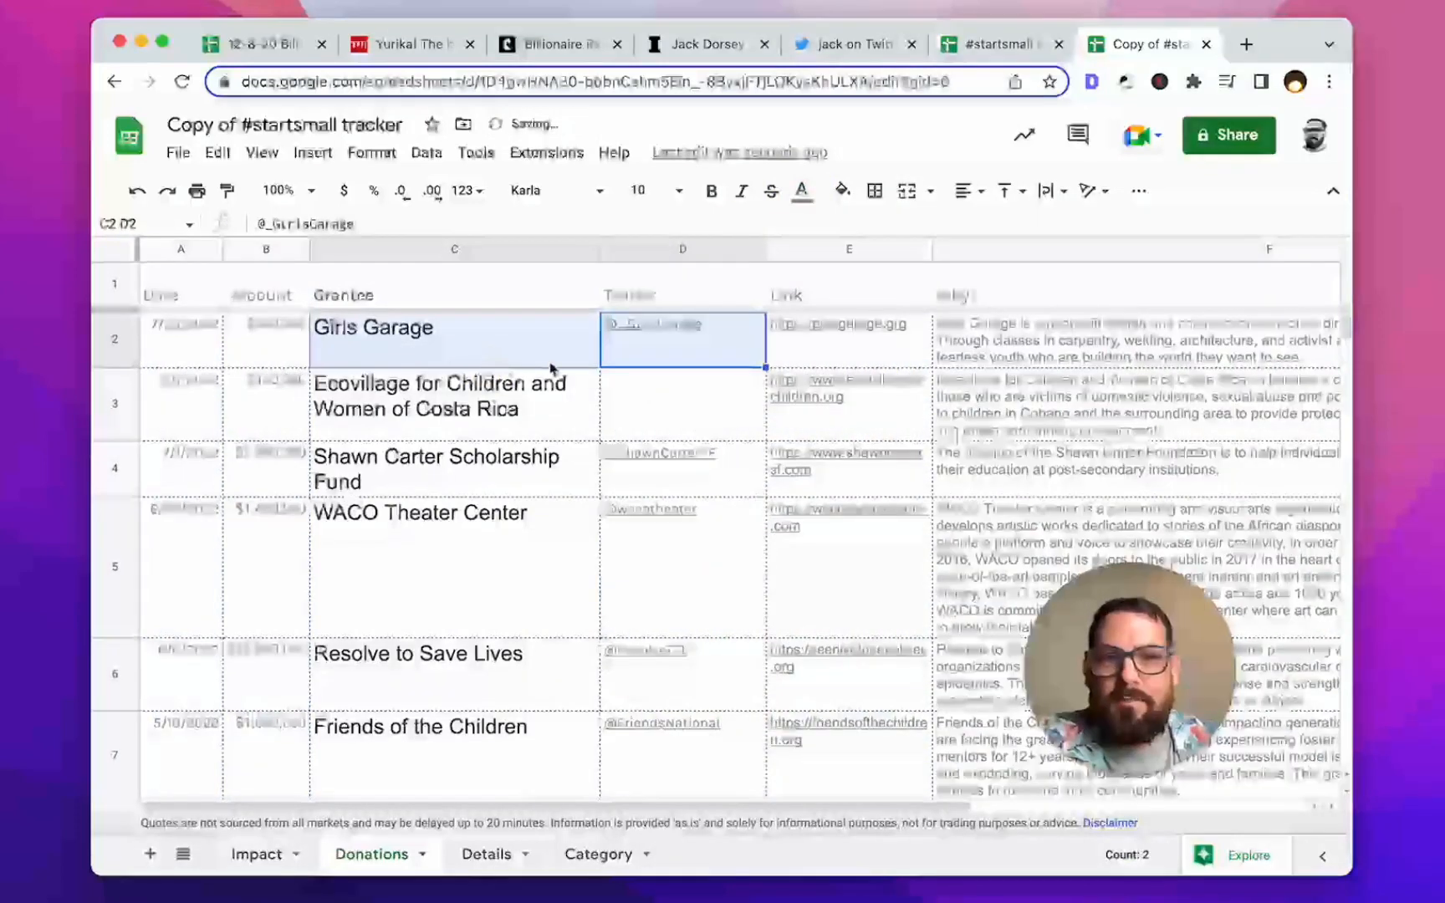
pyautogui.click(550, 362)
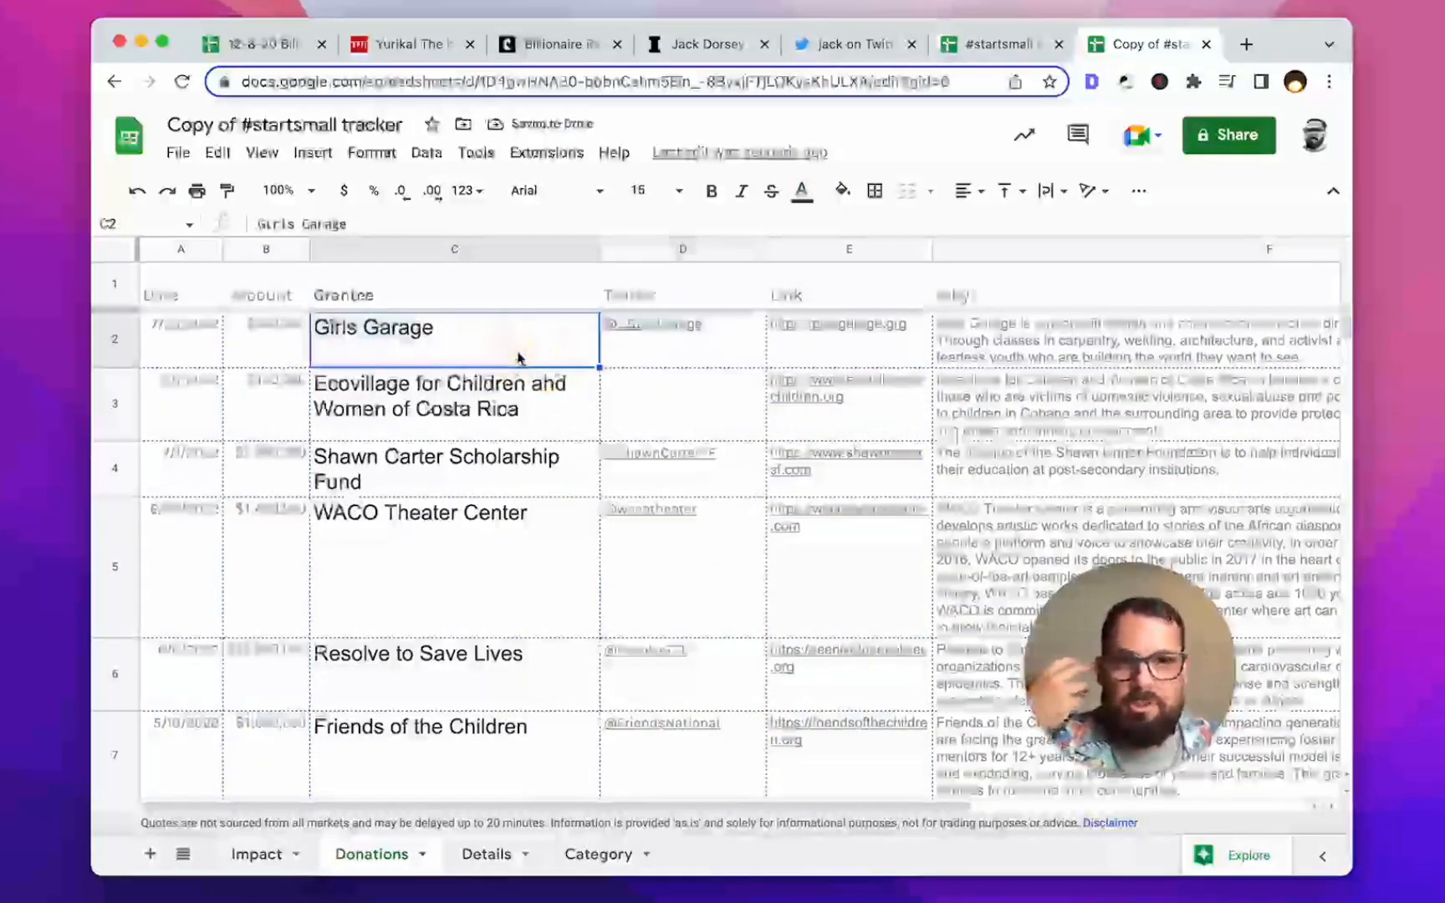
# Step: Fill the background of the entire Donations sheet with light gray 3
pyautogui.click(125, 248)
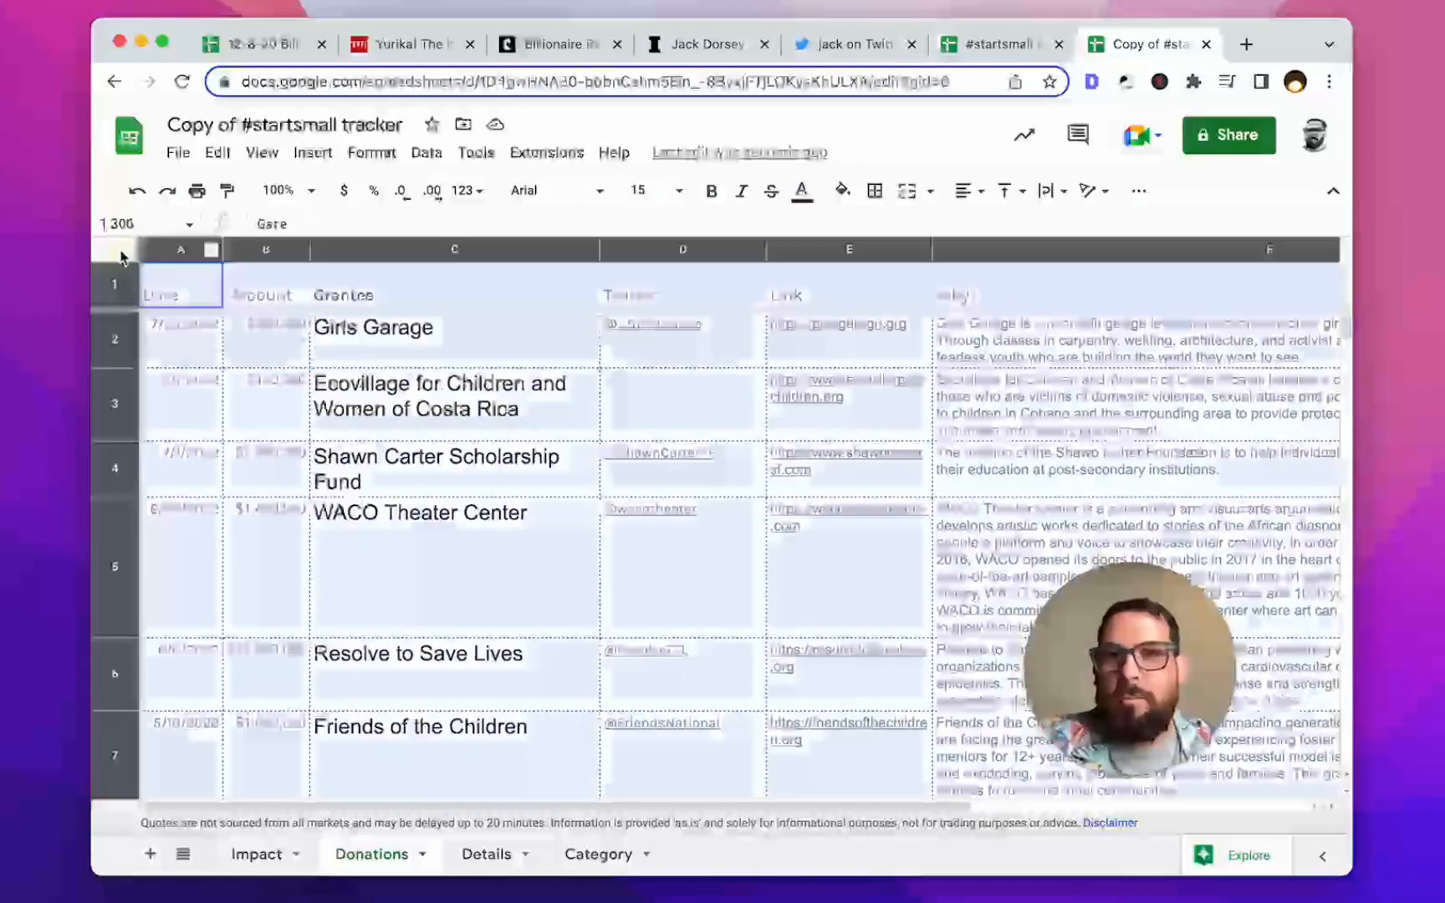
pyautogui.click(842, 191)
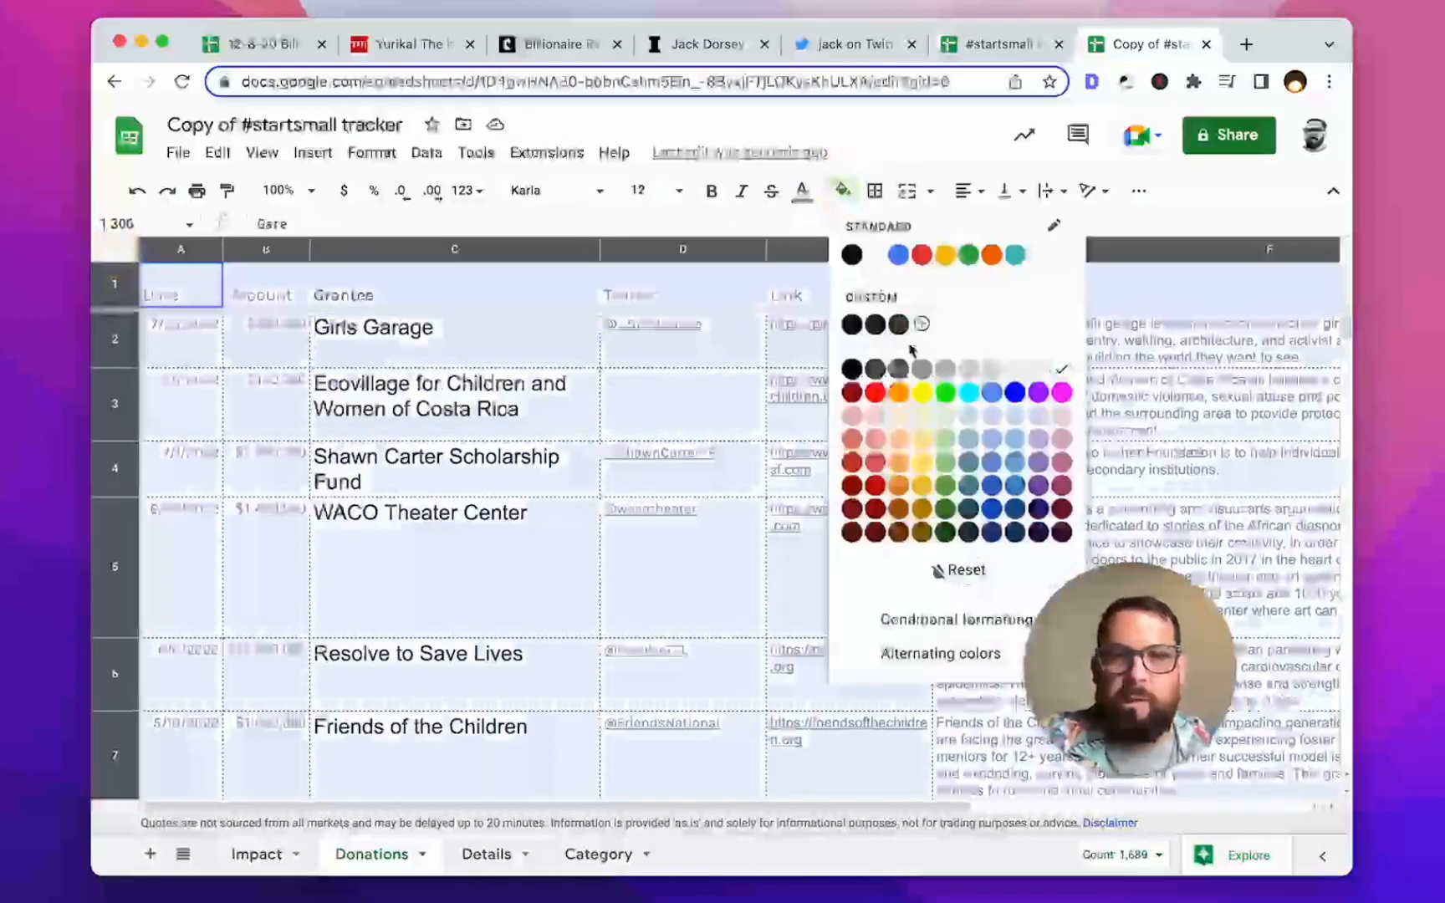
pyautogui.click(1058, 370)
pyautogui.click(784, 387)
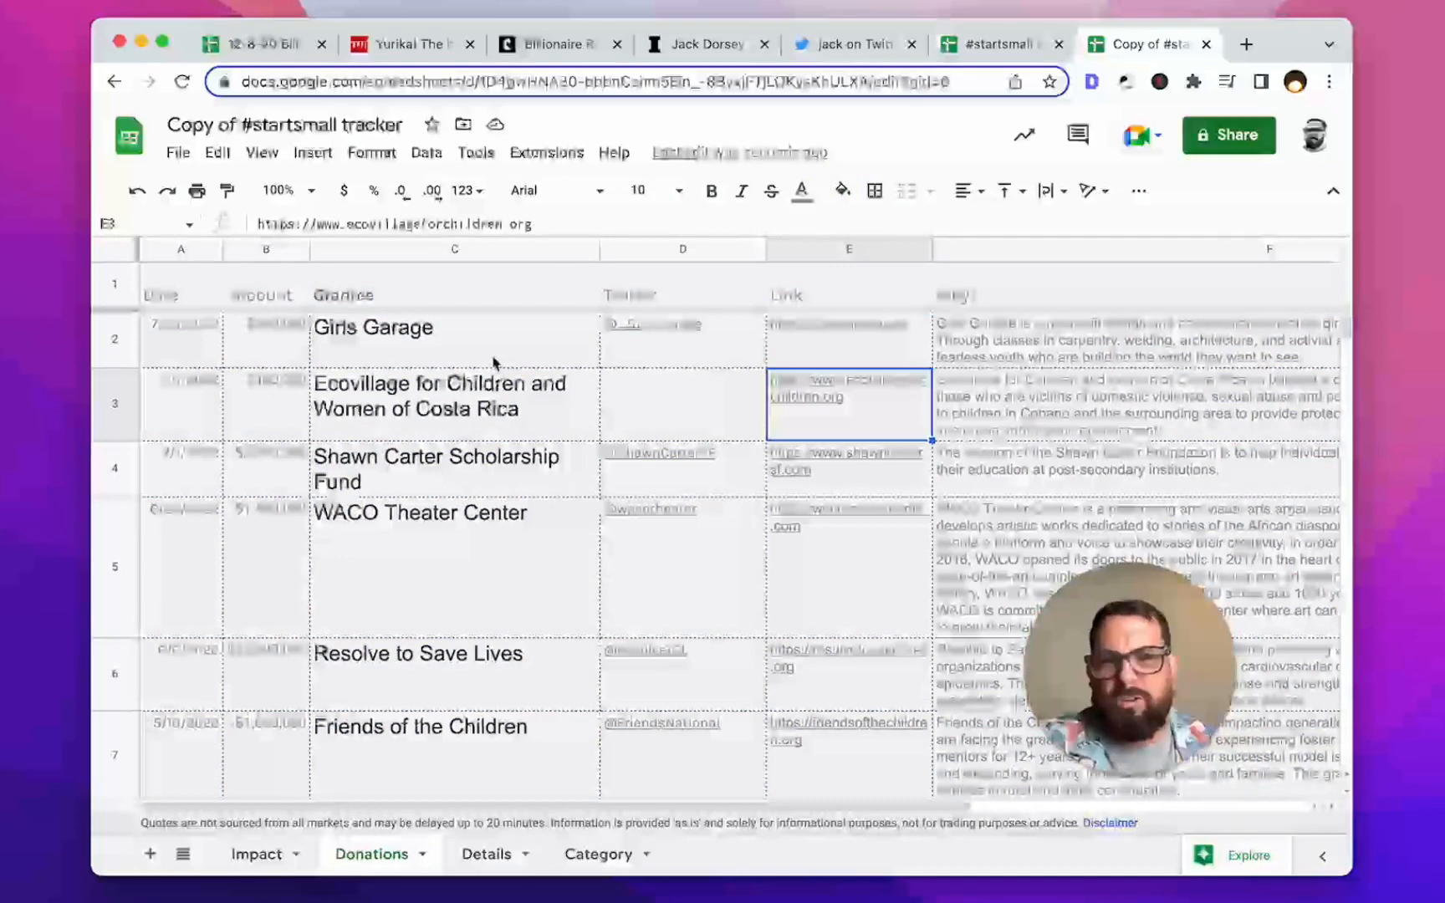
# Step: Move down and back up through the Grantee and Amount cells to check how the text reads against the gray background
pyautogui.click(503, 359)
pyautogui.press('Right')
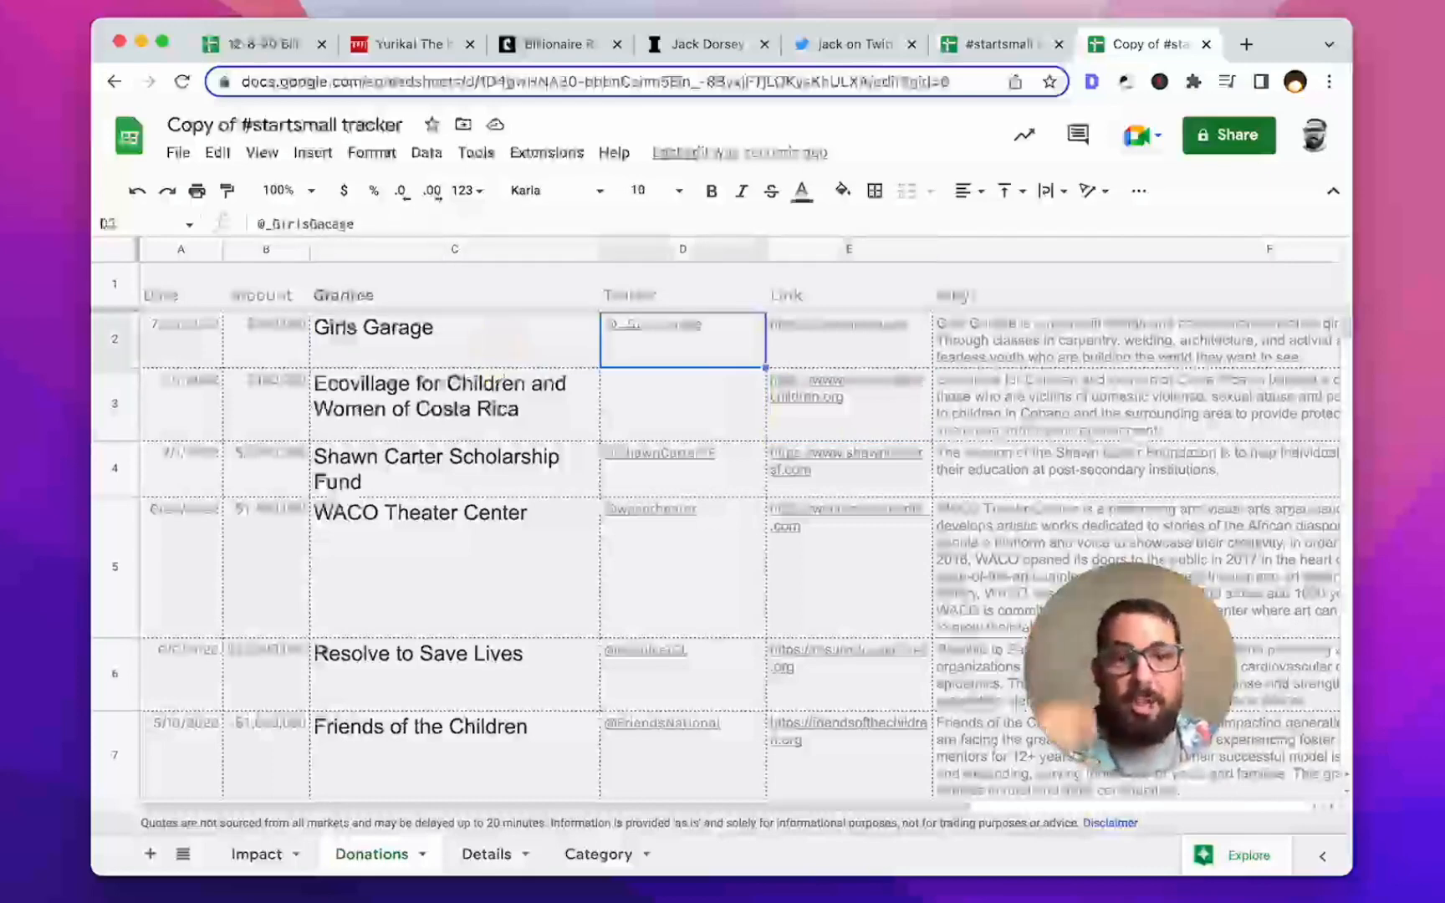
pyautogui.press('Left')
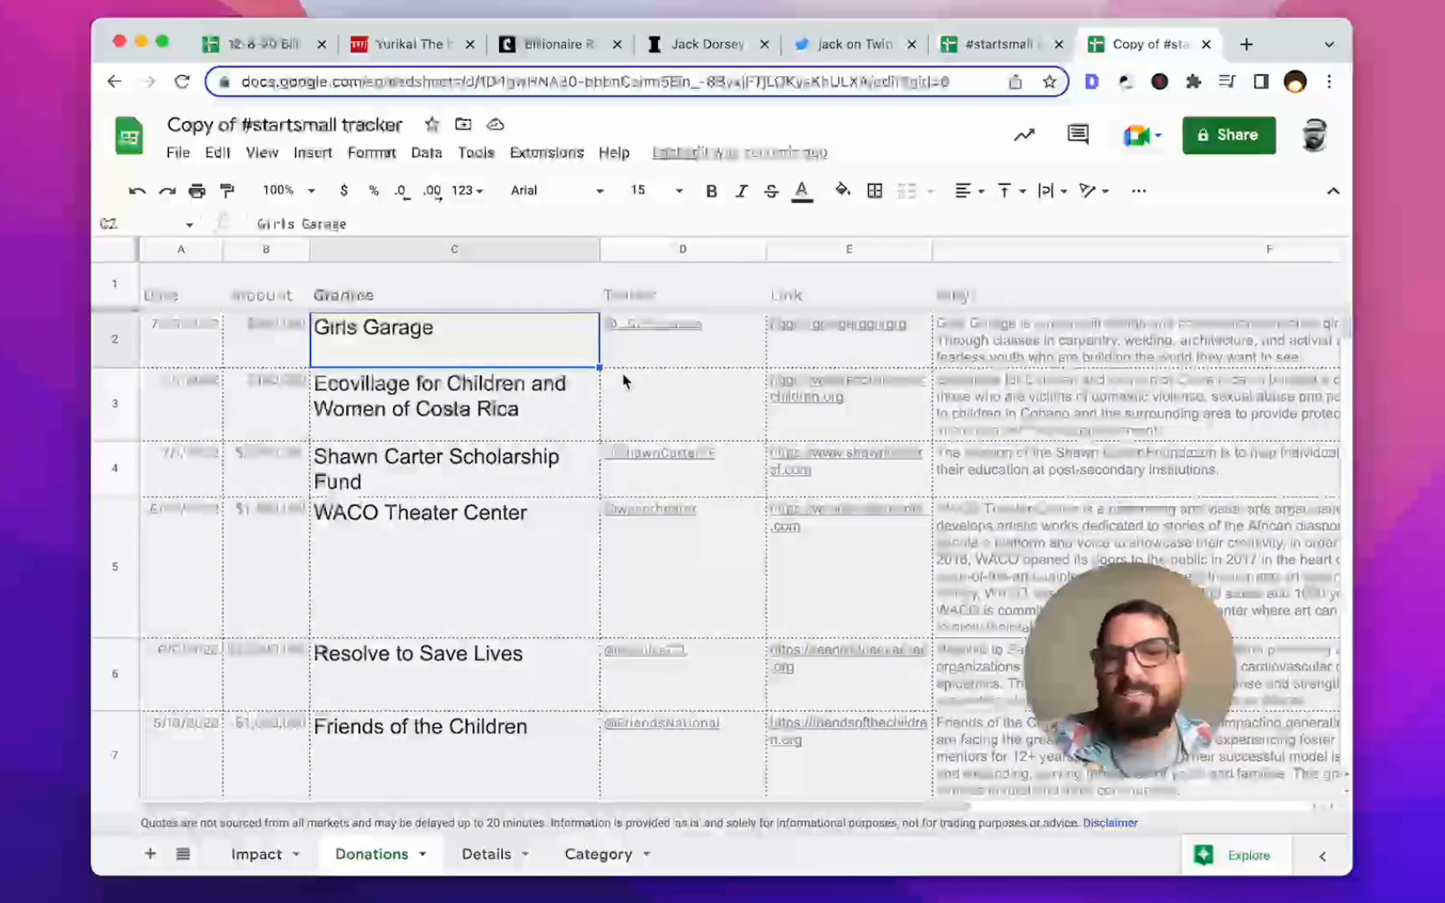
pyautogui.press('Down')
pyautogui.press('Up')
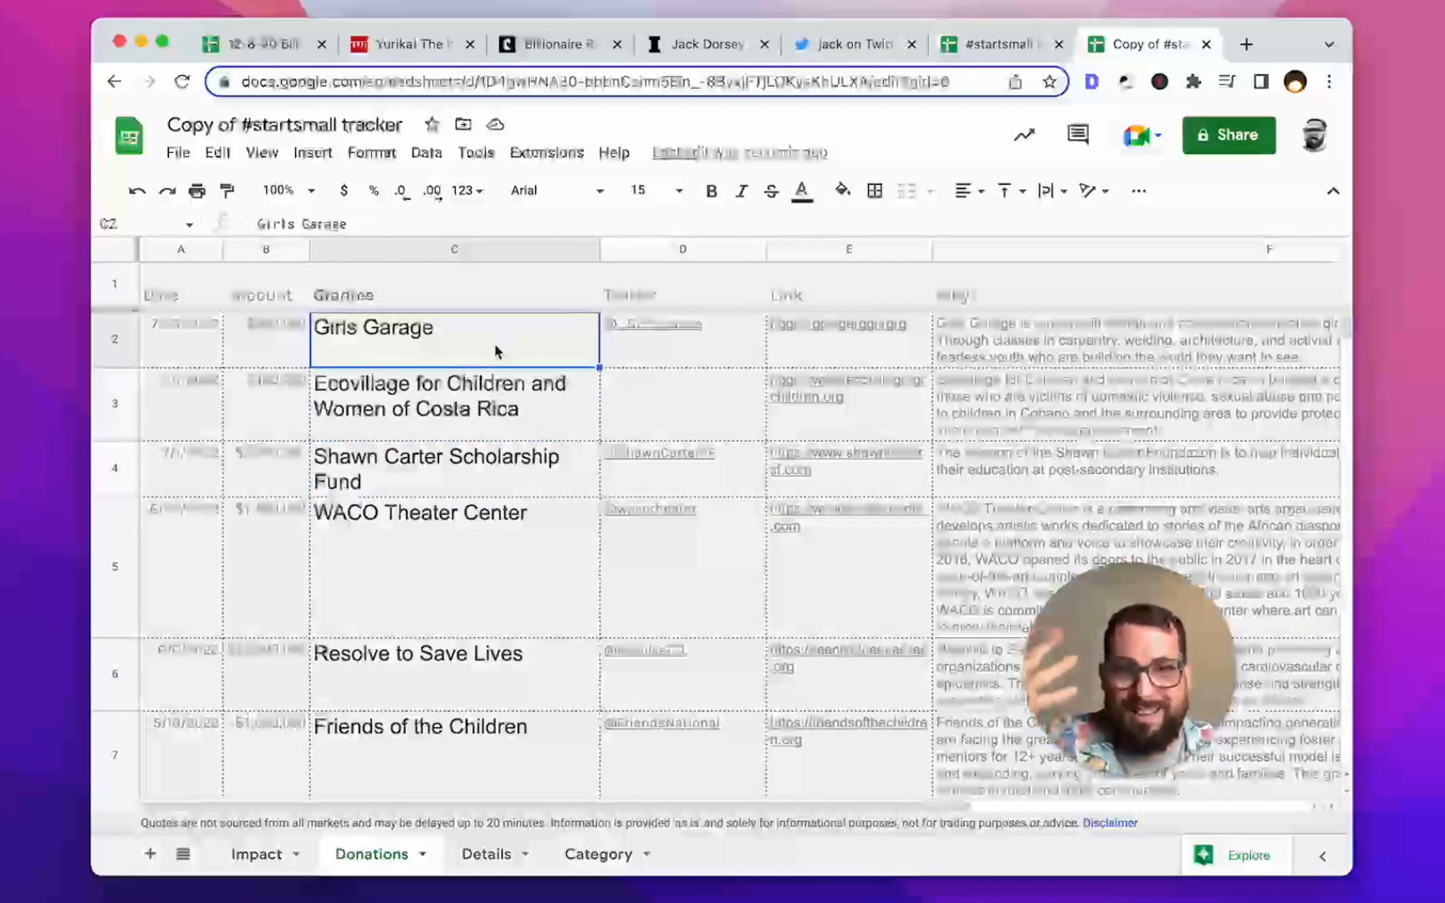
pyautogui.press('Down')
pyautogui.press('Down')
pyautogui.press('Down')
pyautogui.press('Down')
pyautogui.press('Down')
pyautogui.press('Down')
pyautogui.press('Down')
pyautogui.press('Down')
pyautogui.press('Down')
pyautogui.press('Down')
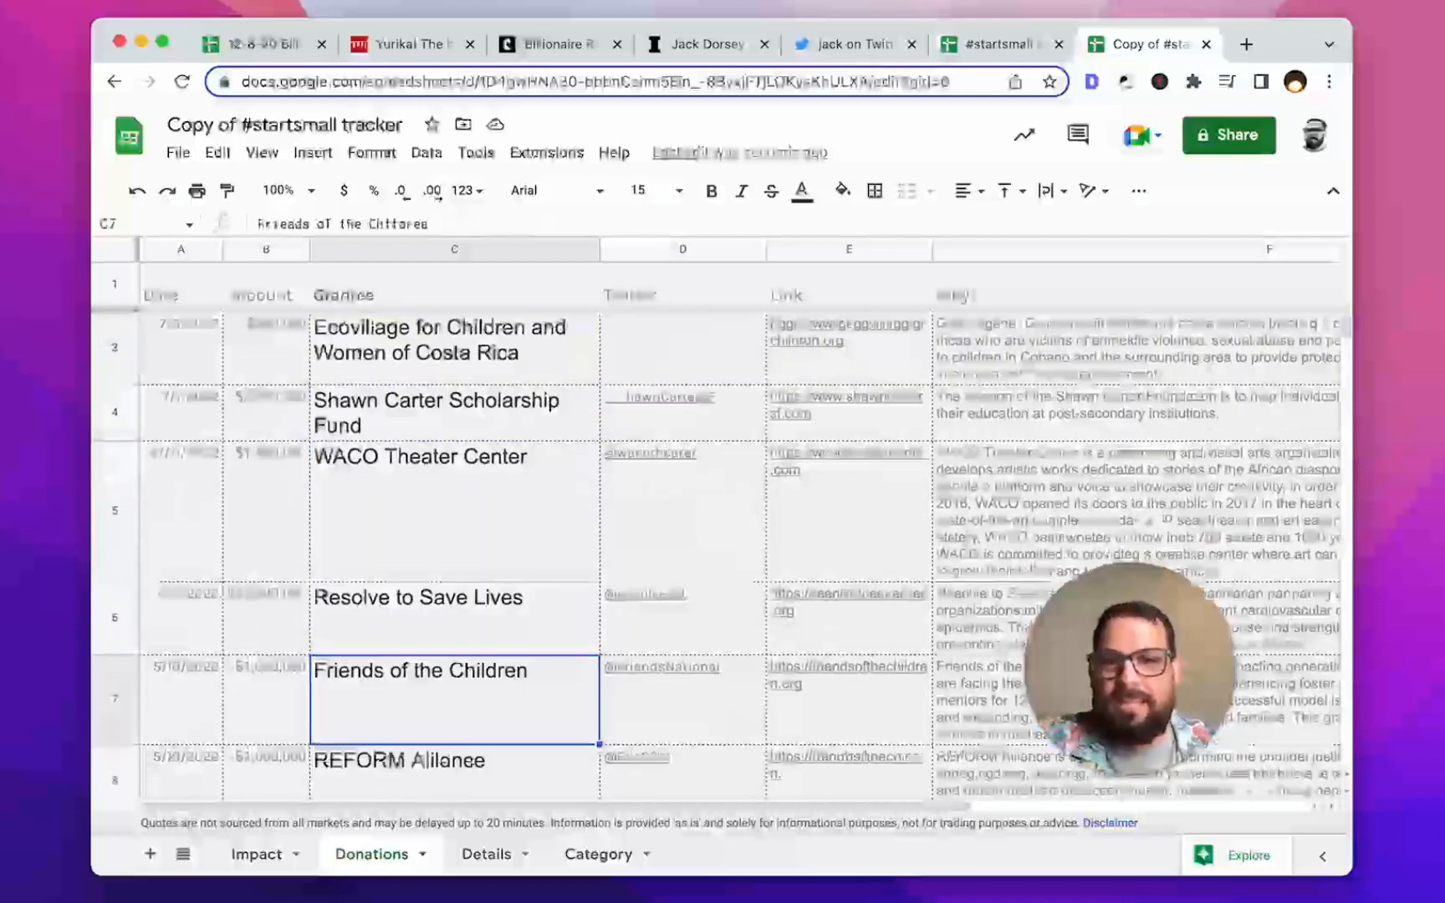
pyautogui.press('Down')
pyautogui.press('Down')
pyautogui.press('Down')
pyautogui.press('Down')
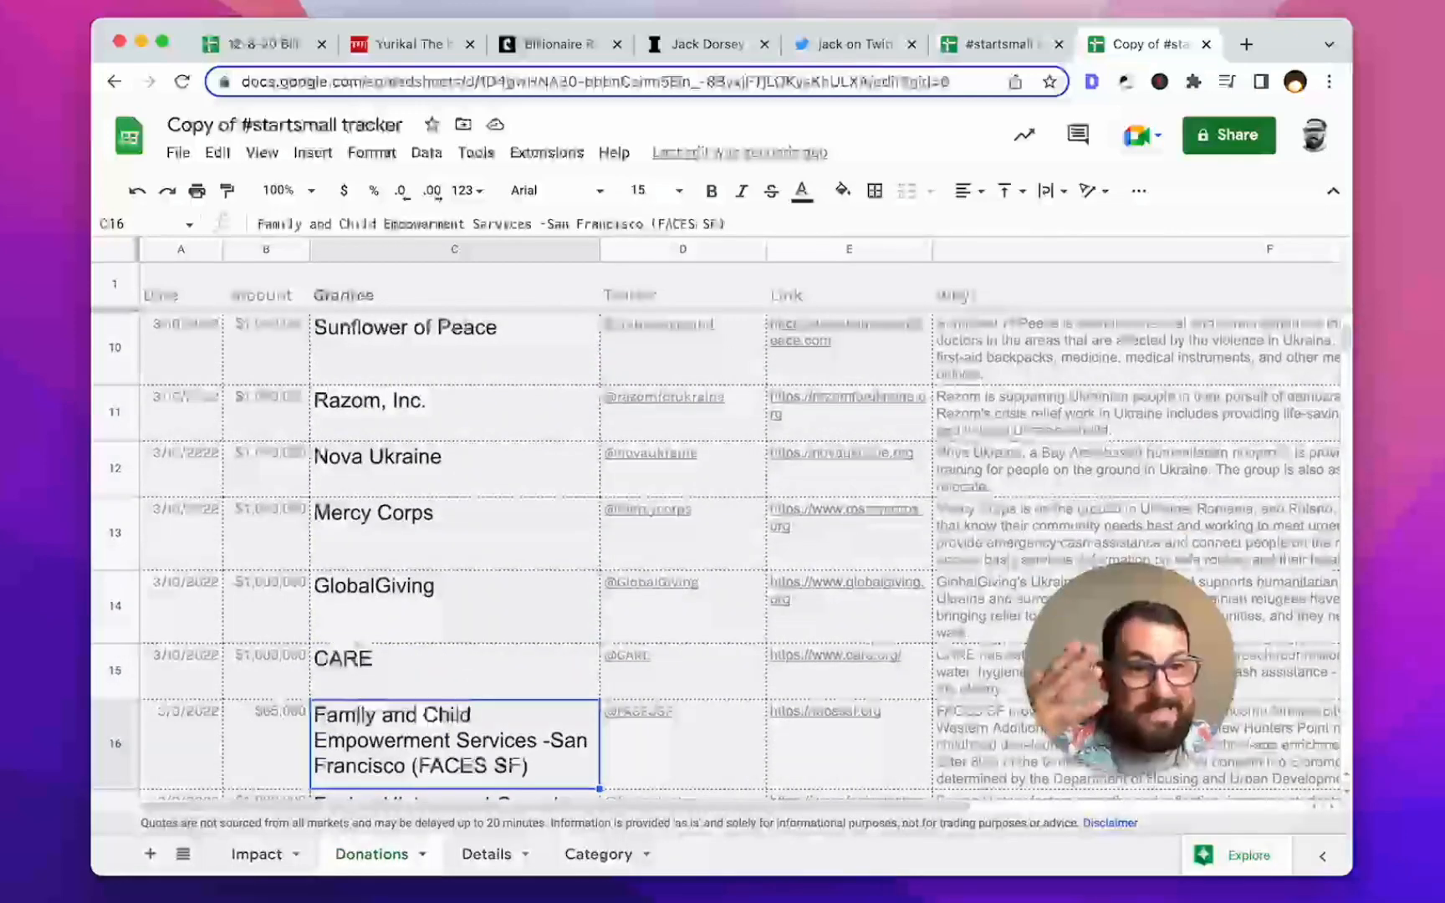
pyautogui.press('Up')
pyautogui.press('Up')
pyautogui.press('Up')
pyautogui.press('Left')
pyautogui.press('Up')
pyautogui.press('Up')
pyautogui.press('Up')
pyautogui.press('Up')
pyautogui.press('Up')
pyautogui.press('Up')
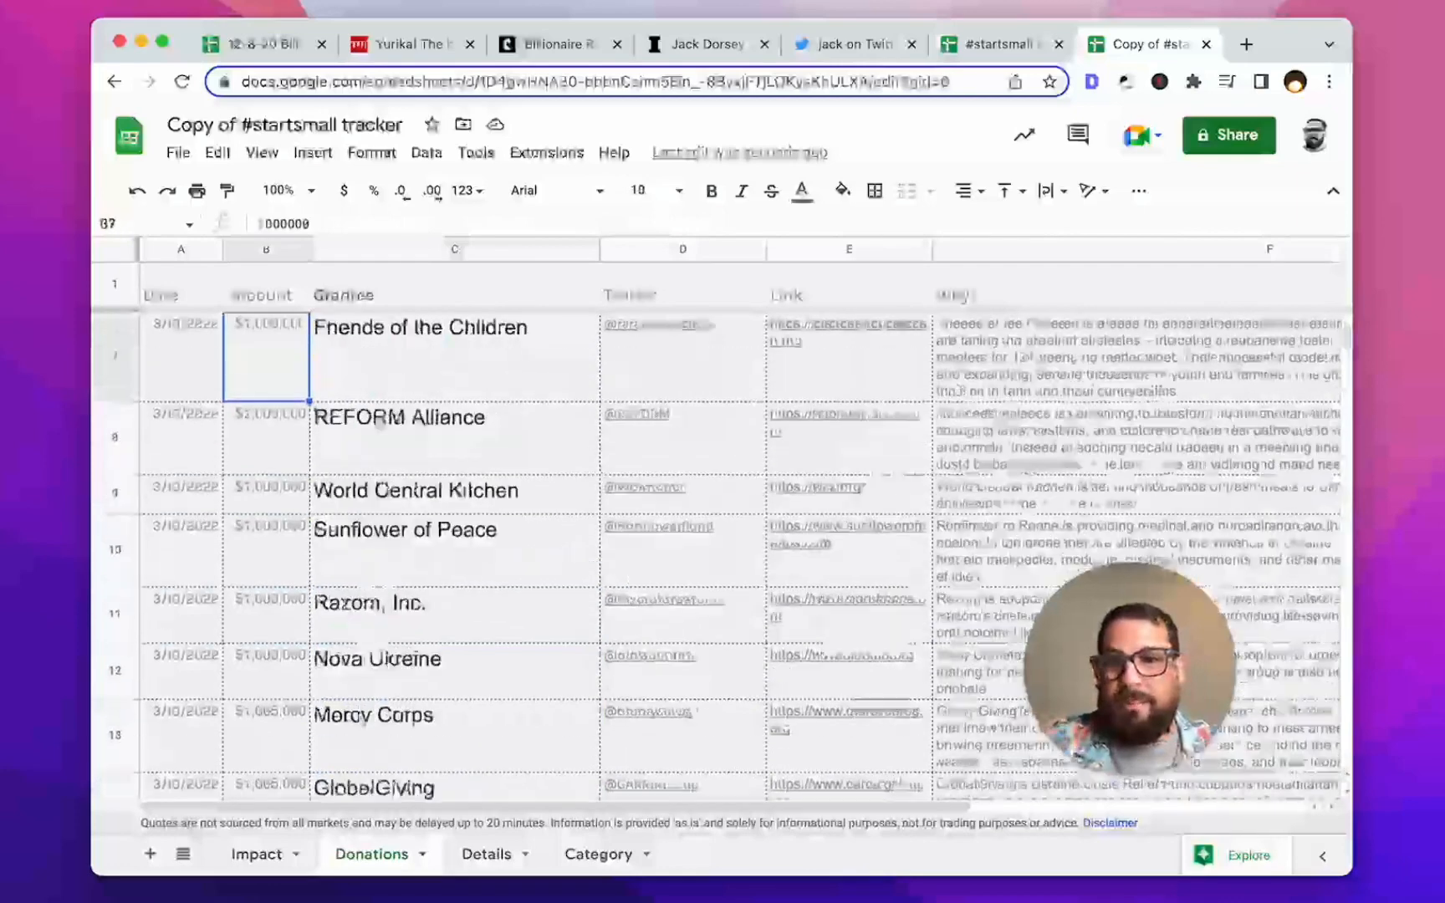
pyautogui.press('Up')
pyautogui.press('Up')
pyautogui.press('Up')
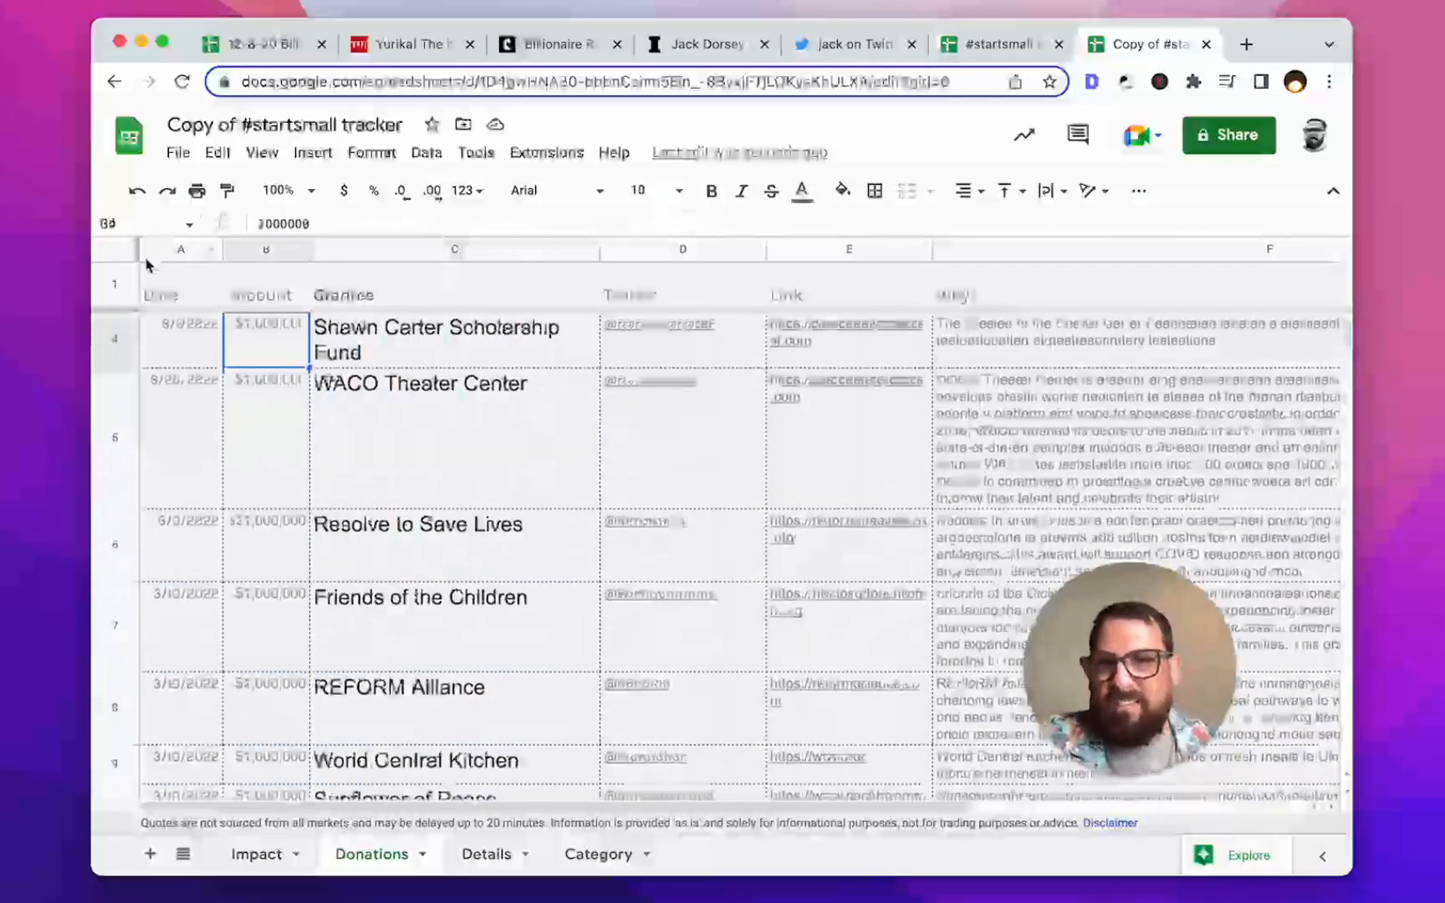
# Step: Change the text color of the Date and Amount columns to dark gray 3
pyautogui.moveTo(172, 251); pyautogui.dragTo(249, 251)
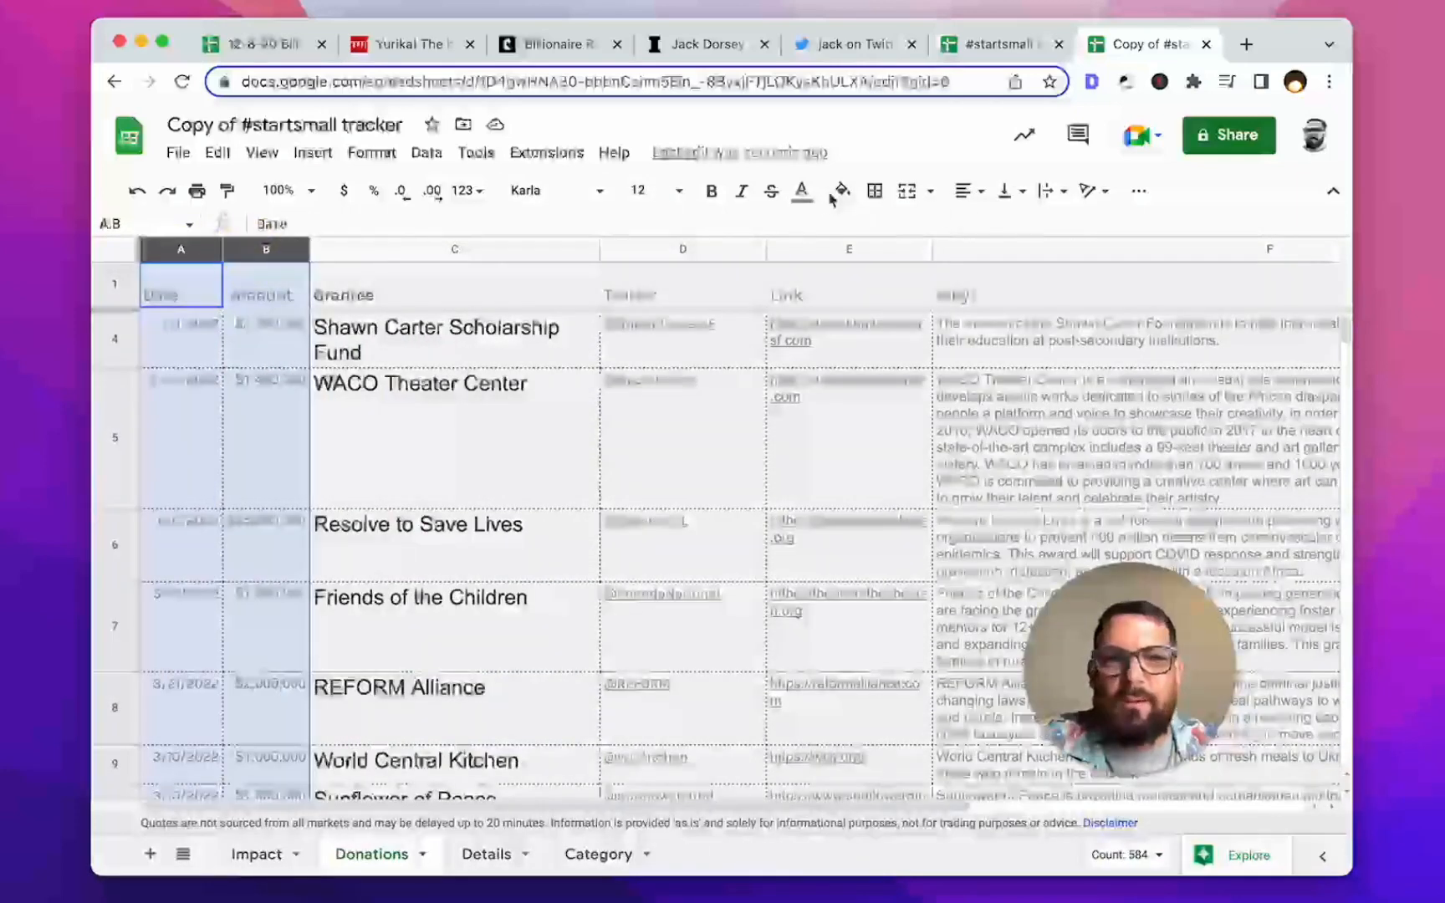
pyautogui.click(800, 196)
pyautogui.click(834, 368)
pyautogui.press('Down')
pyautogui.press('Right')
pyautogui.press('Up')
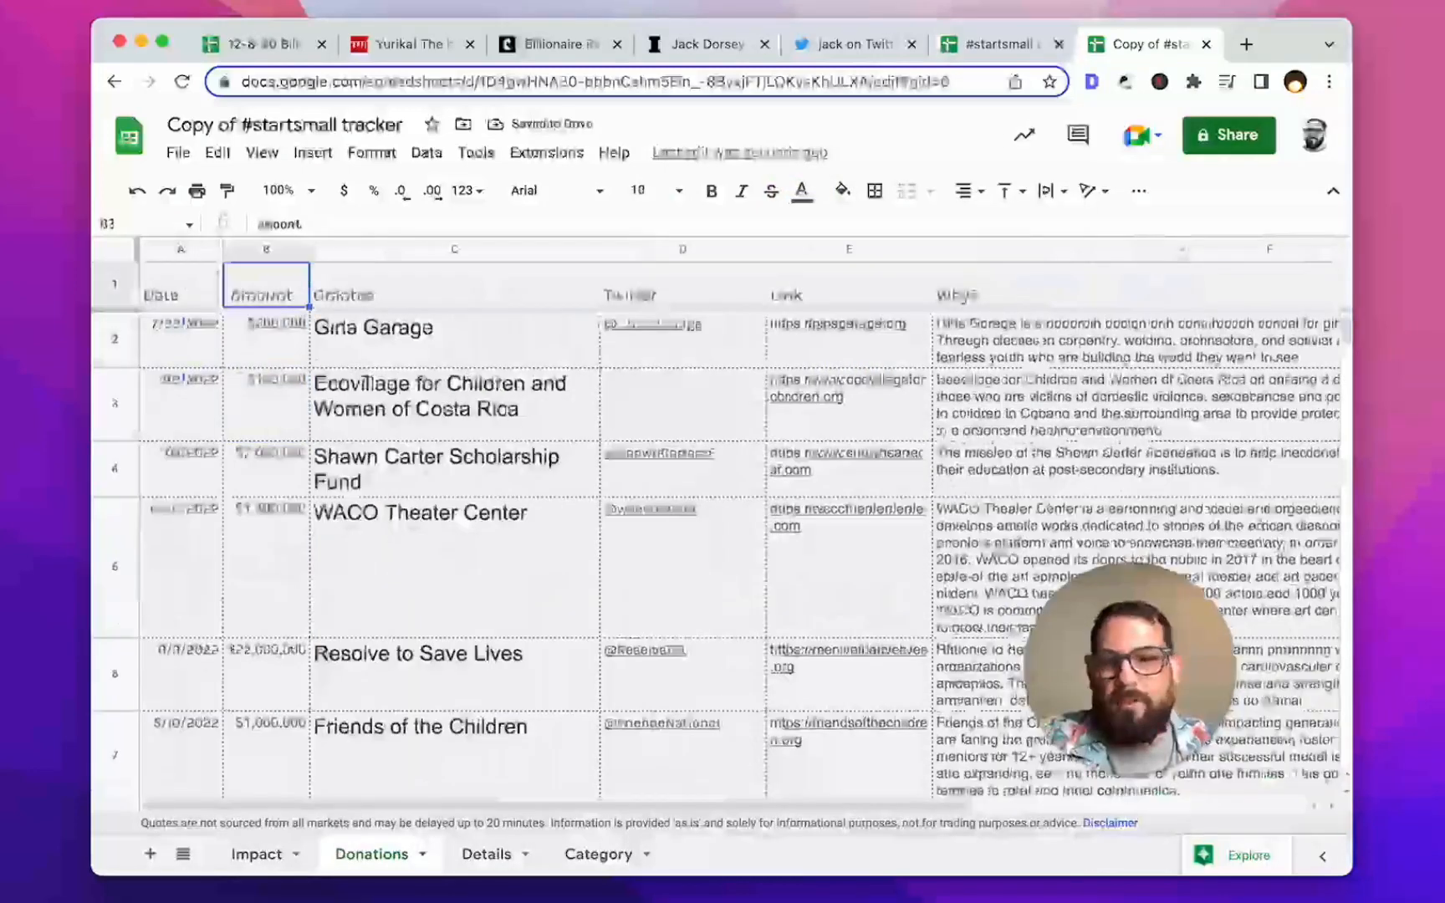
pyautogui.press('Left')
pyautogui.press('Down')
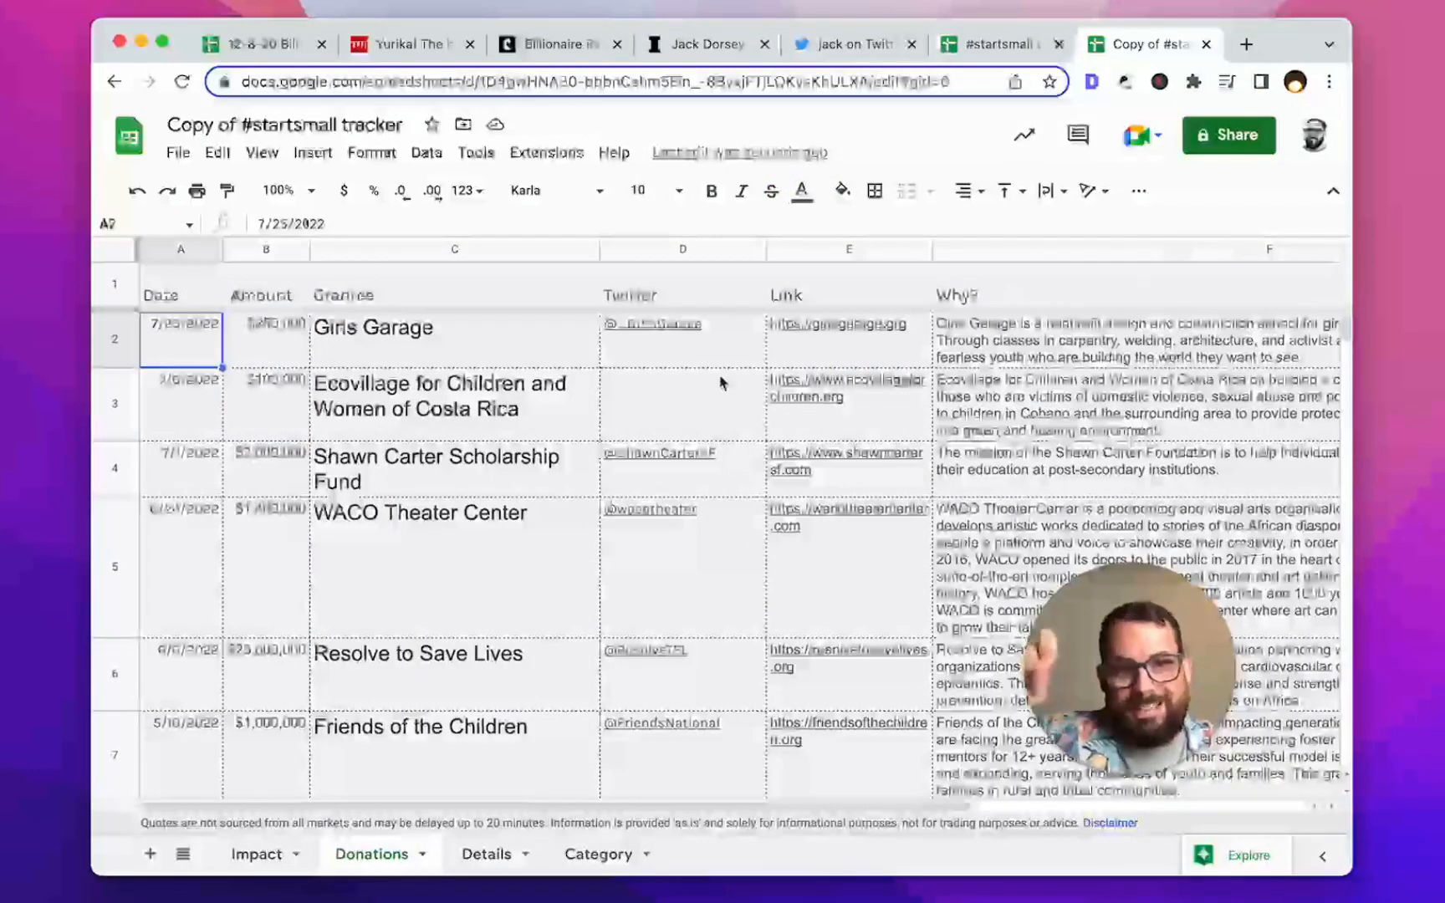
# Step: Fill the entire Donations sheet with light yellow, replacing it with the custom background color #fbfbf8
pyautogui.click(122, 249)
pyautogui.click(843, 191)
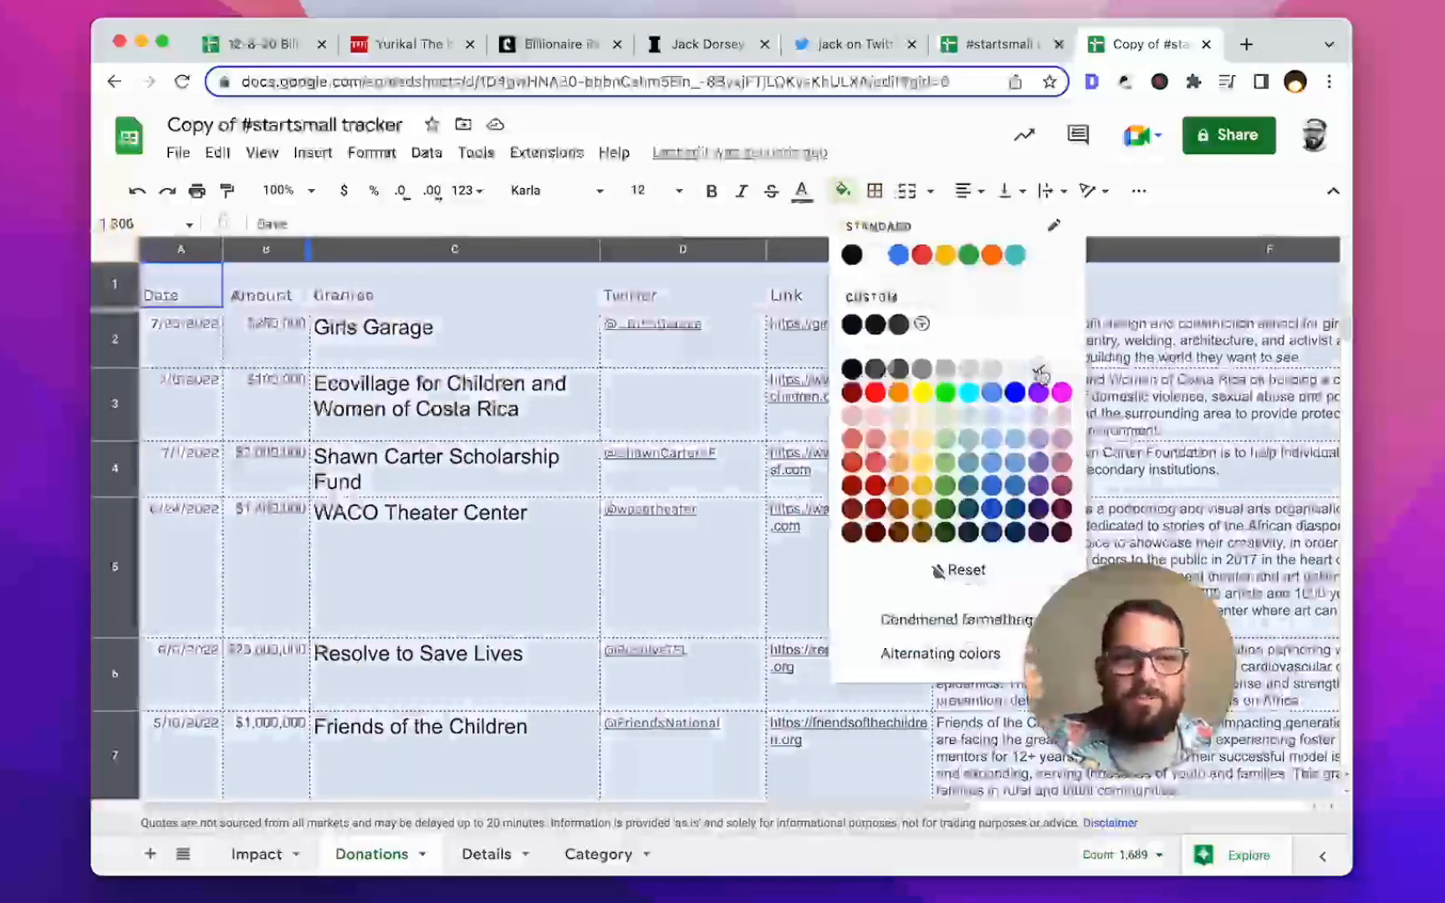
pyautogui.click(920, 444)
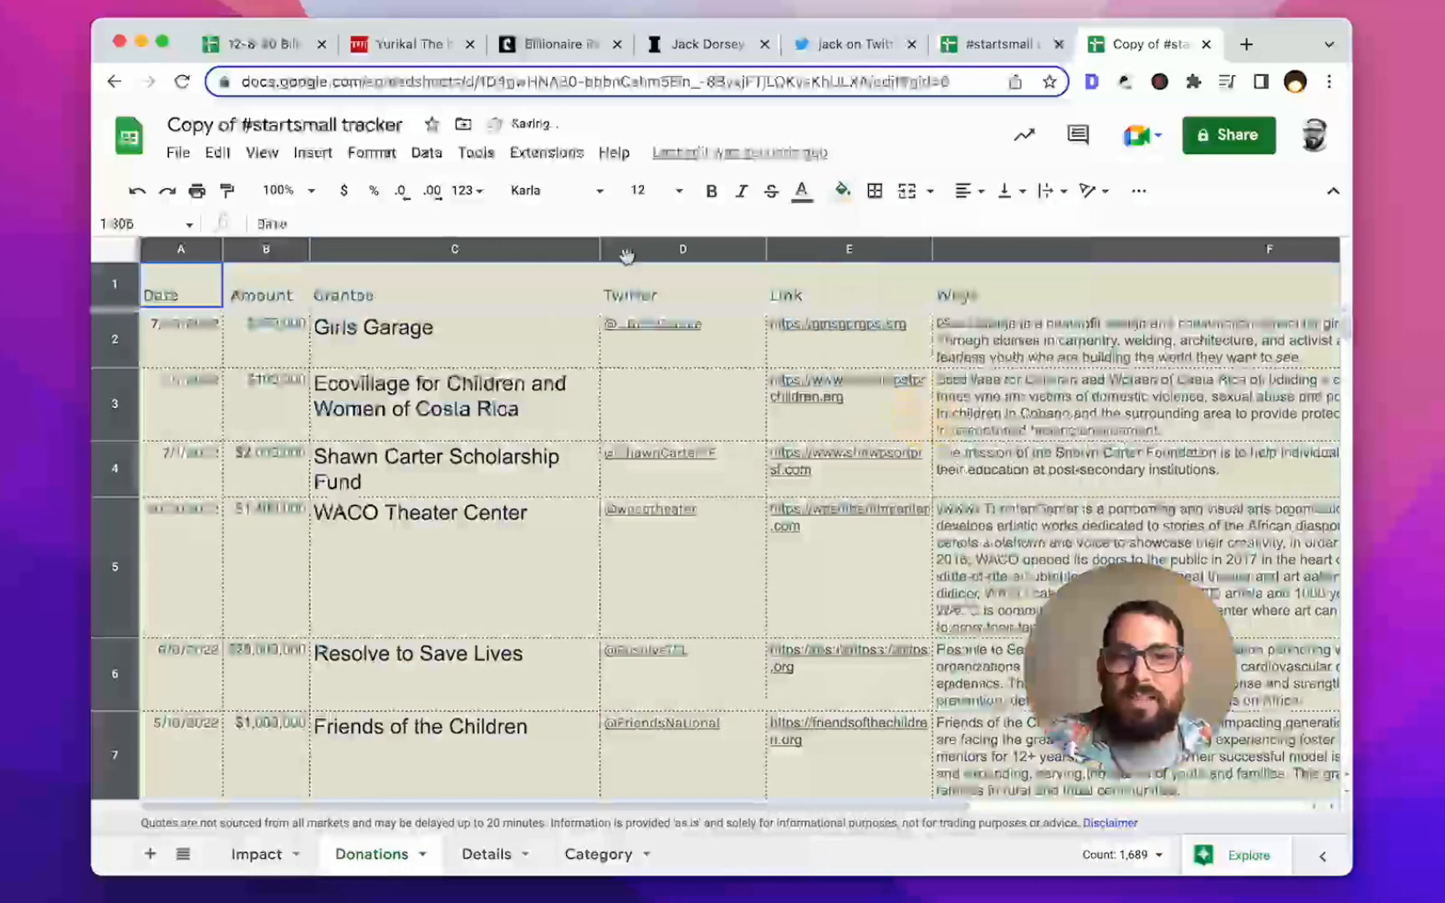
pyautogui.click(841, 192)
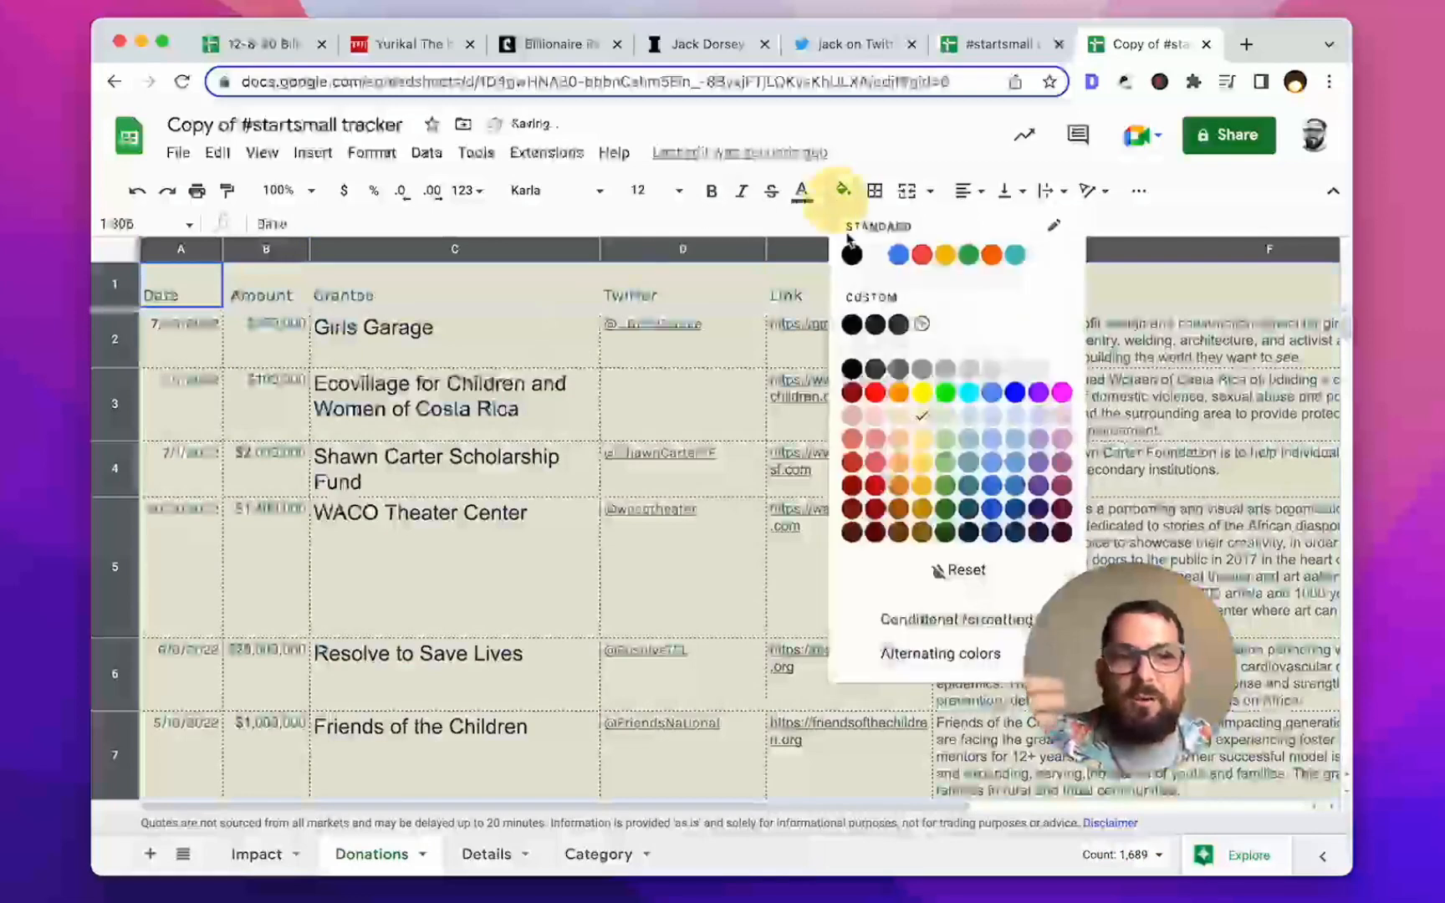
pyautogui.click(920, 331)
pyautogui.write('#fb')
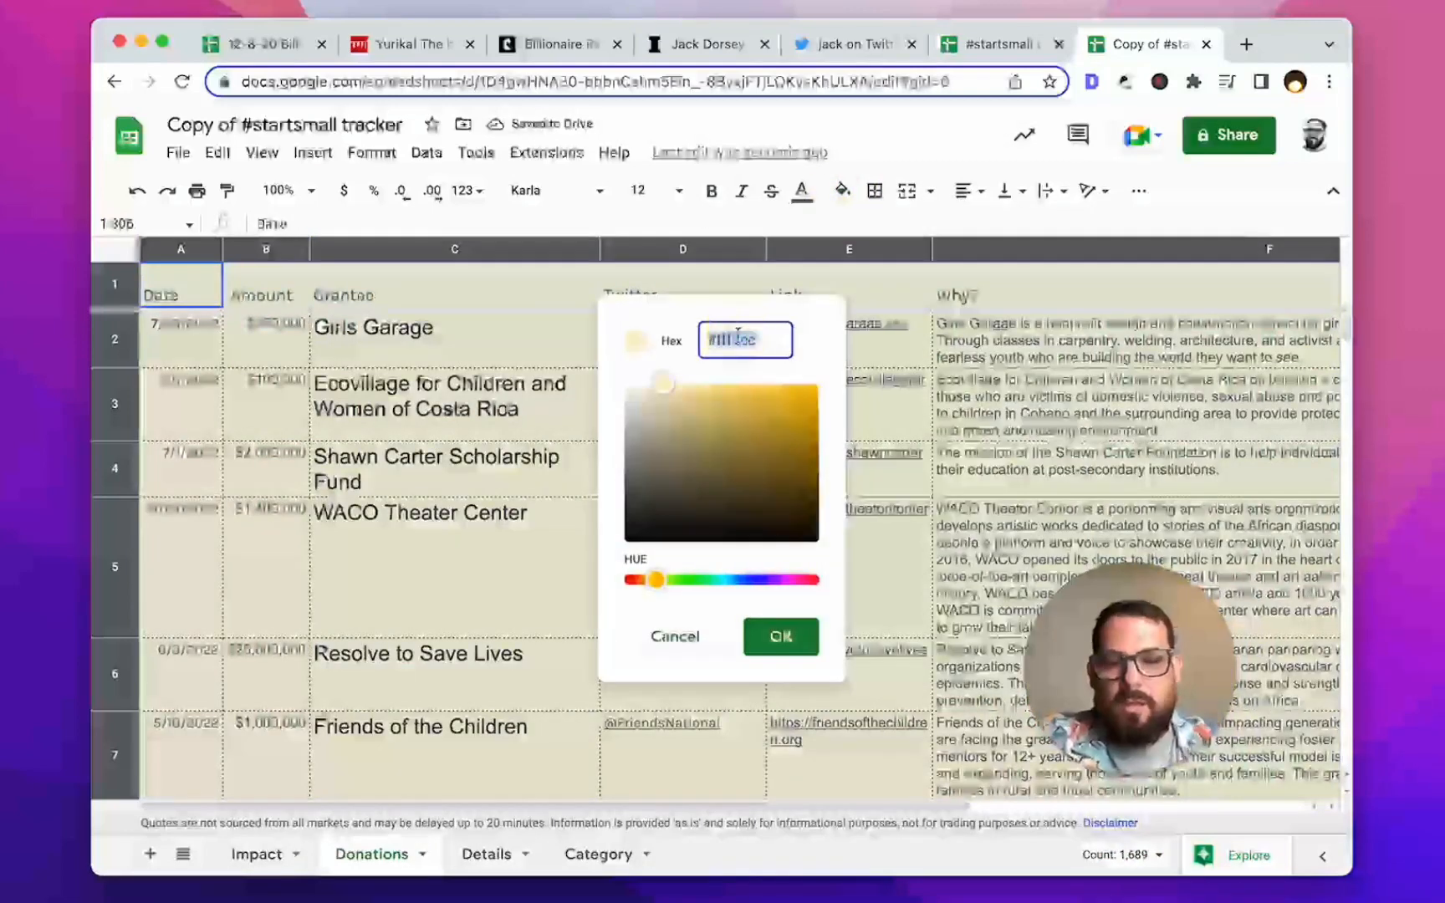
pyautogui.write('fbf8')
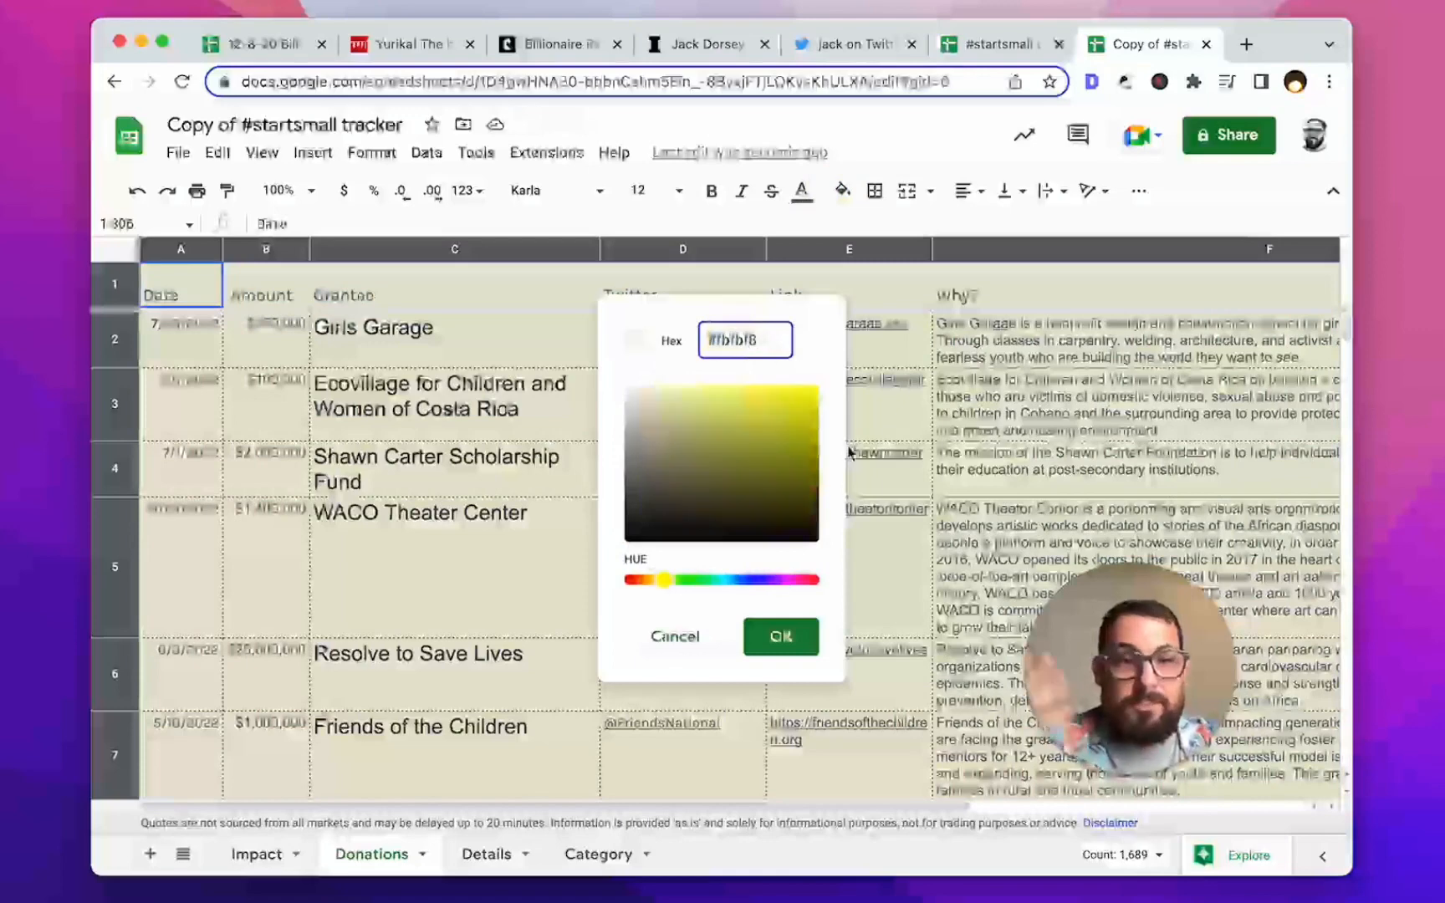
pyautogui.click(781, 637)
pyautogui.click(639, 378)
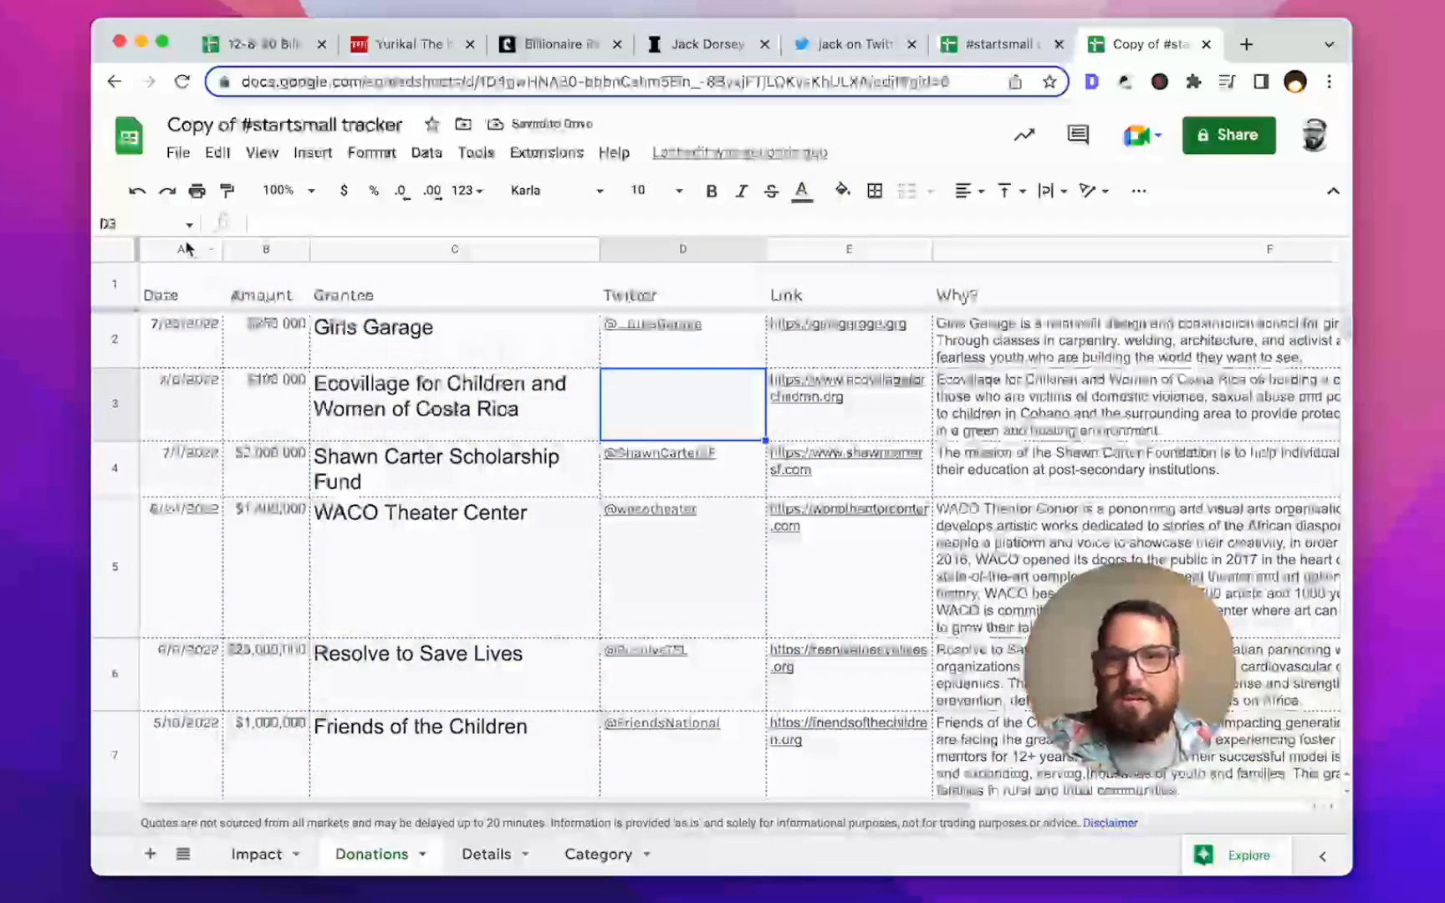
# Step: Apply a custom text color to the Date and Amount columns
pyautogui.moveTo(186, 248); pyautogui.dragTo(284, 249)
pyautogui.click(801, 191)
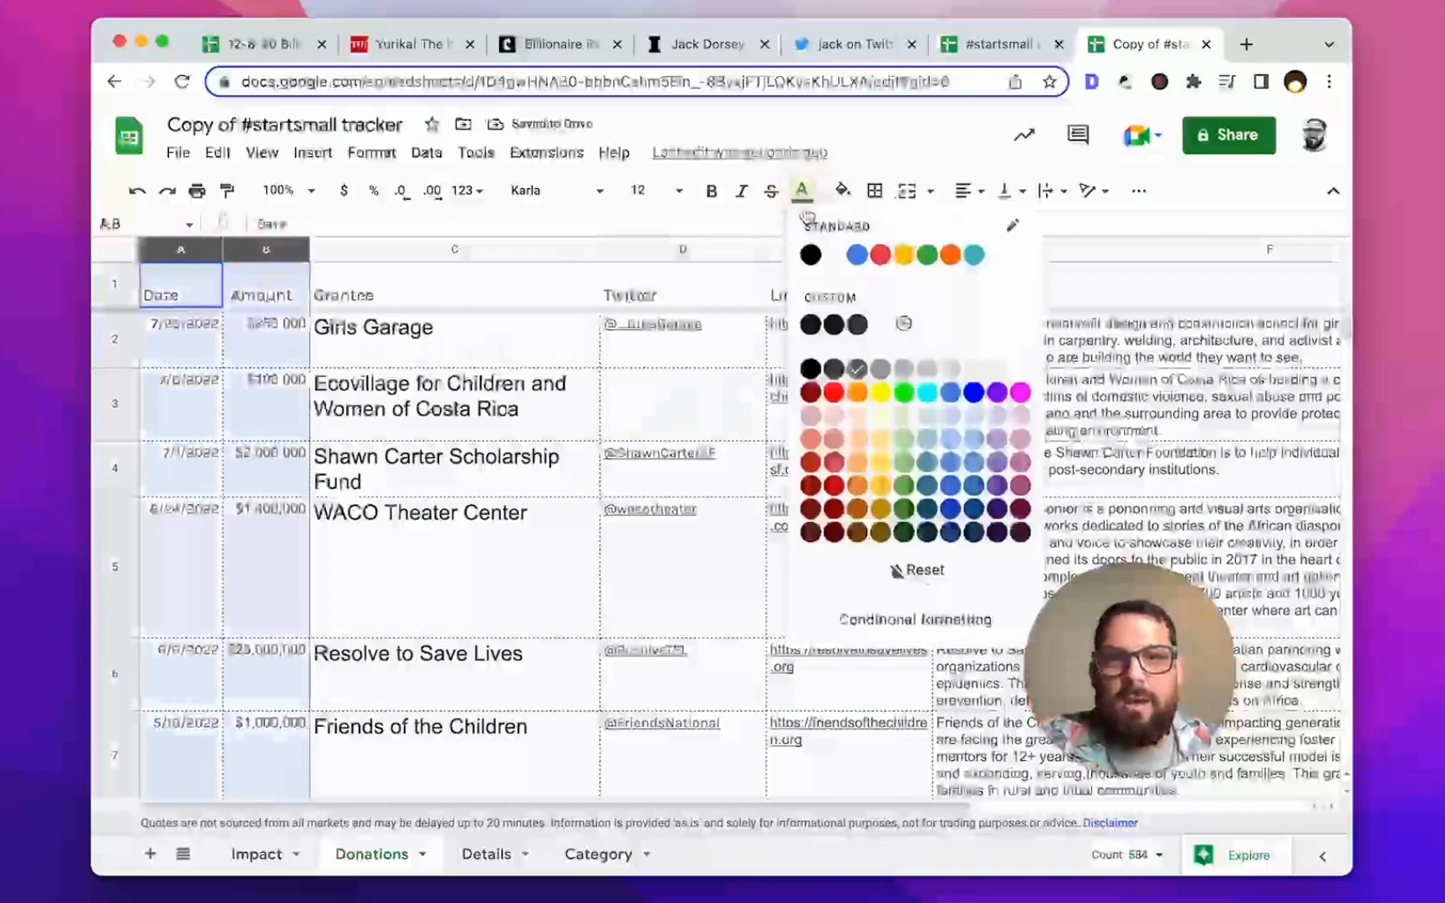
pyautogui.click(907, 325)
pyautogui.click(780, 637)
pyautogui.click(270, 337)
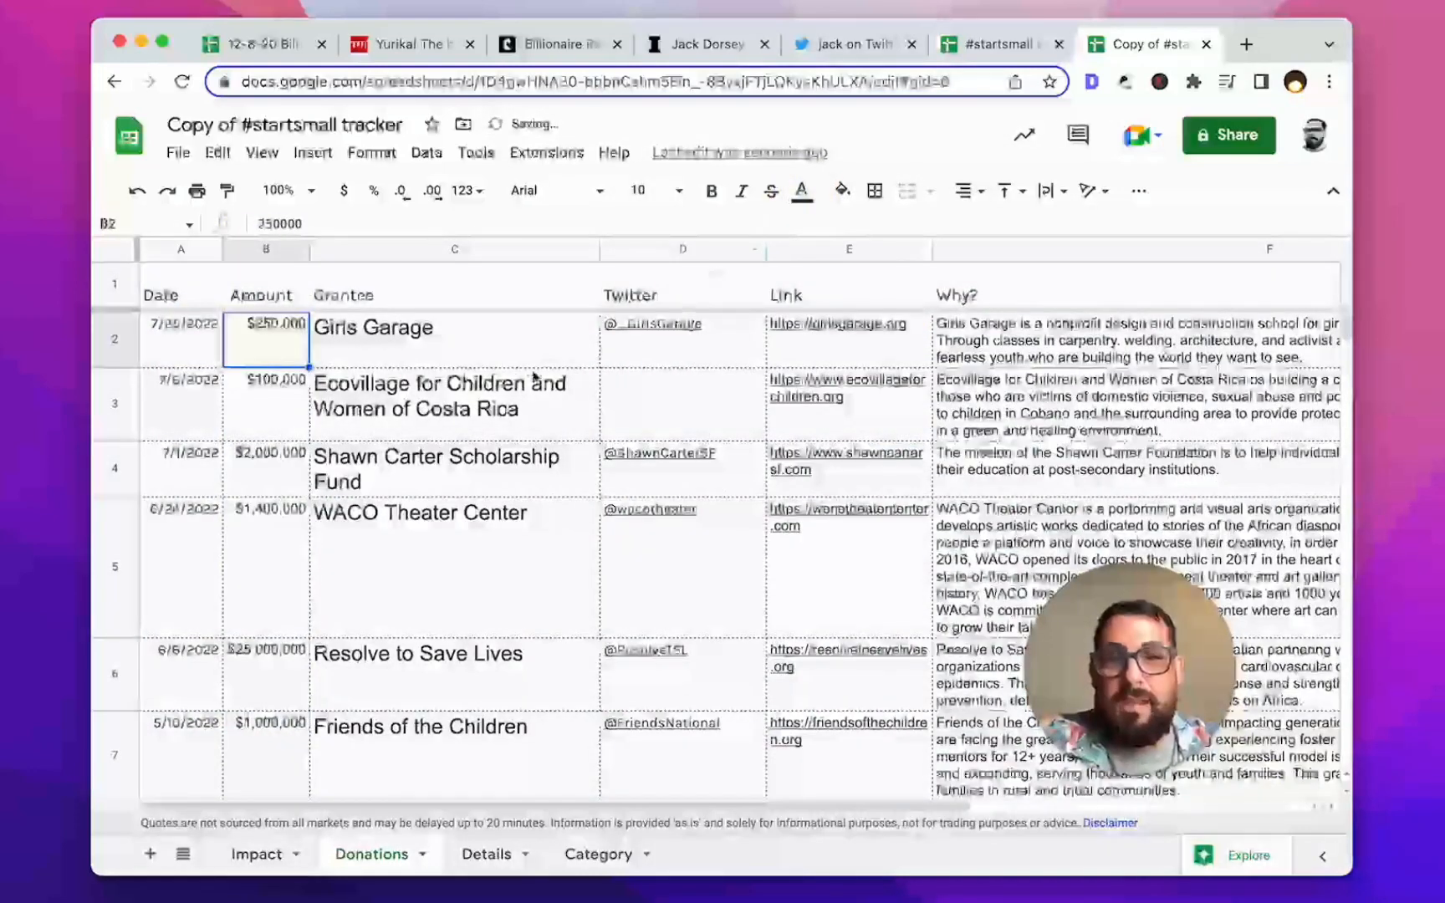
pyautogui.click(513, 360)
# Step: Set the text color of the Date and Amount columns to the custom color #888 and select columns D through H
pyautogui.moveTo(184, 249); pyautogui.dragTo(285, 249)
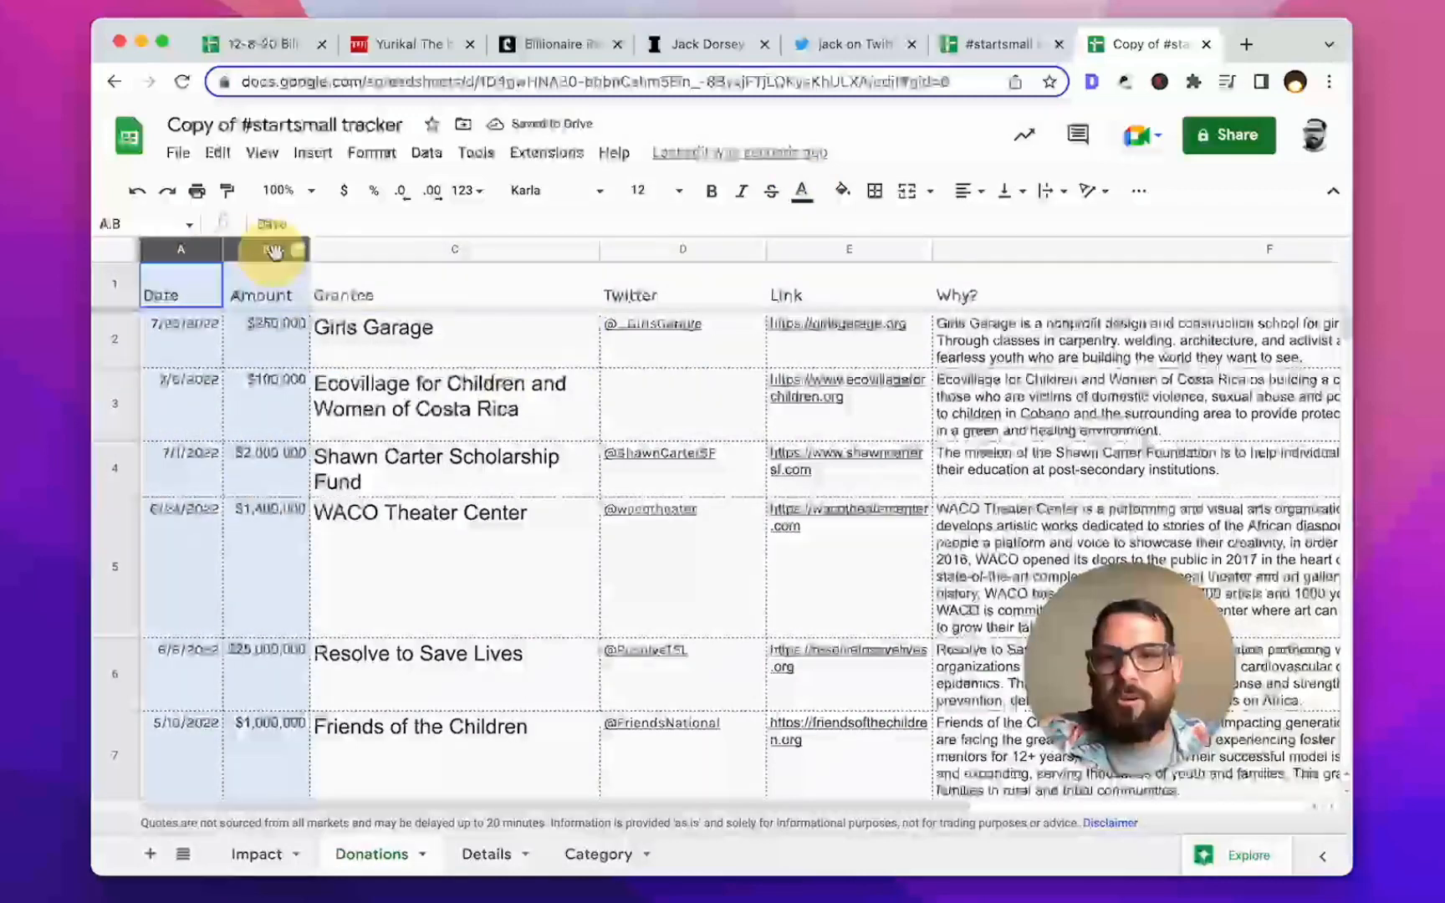
pyautogui.click(803, 194)
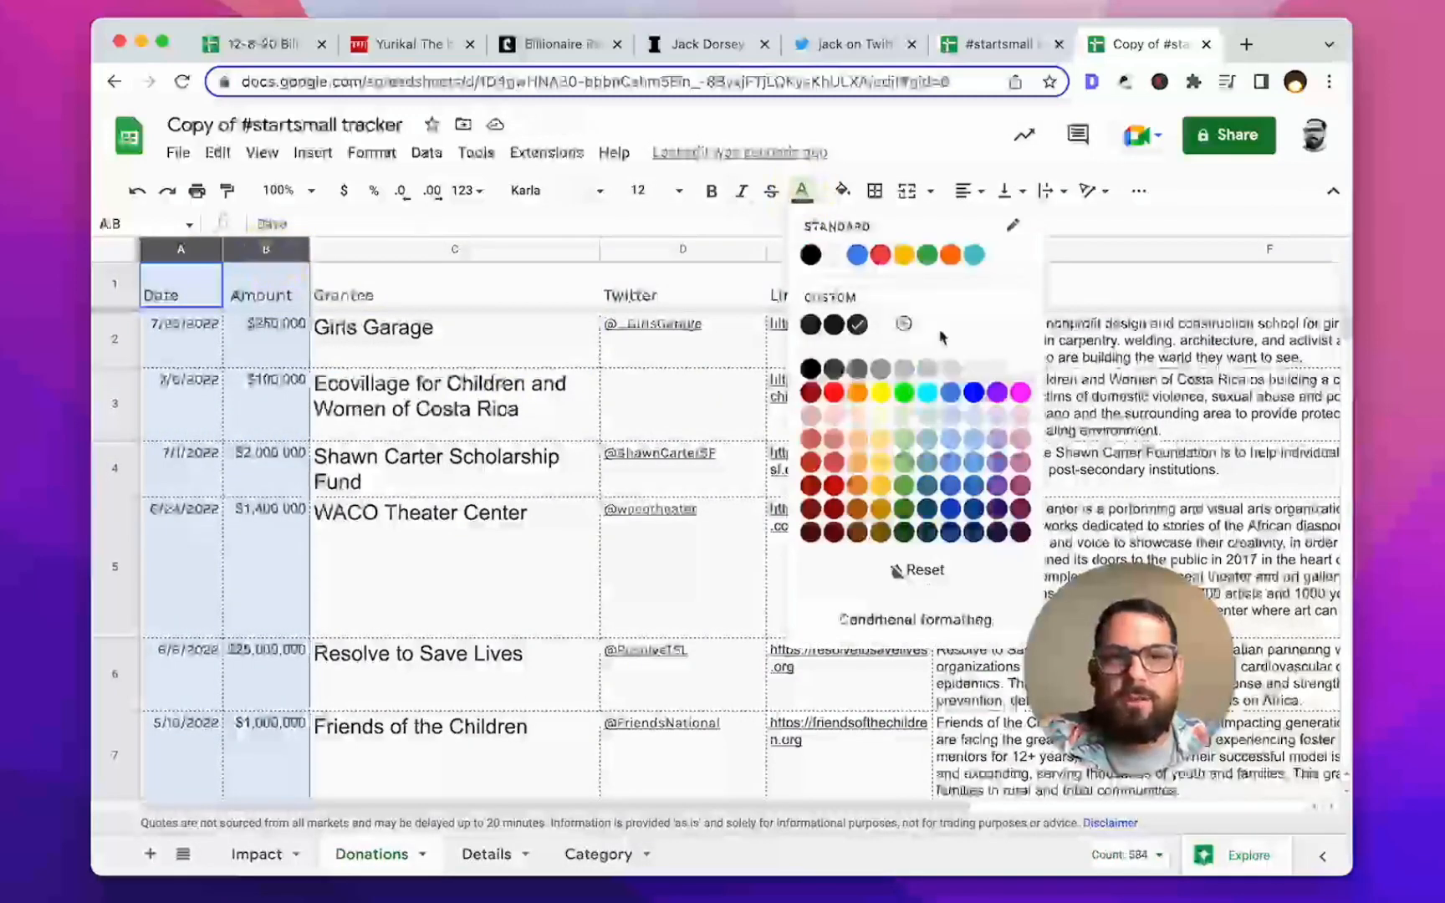
pyautogui.click(907, 326)
pyautogui.write('888')
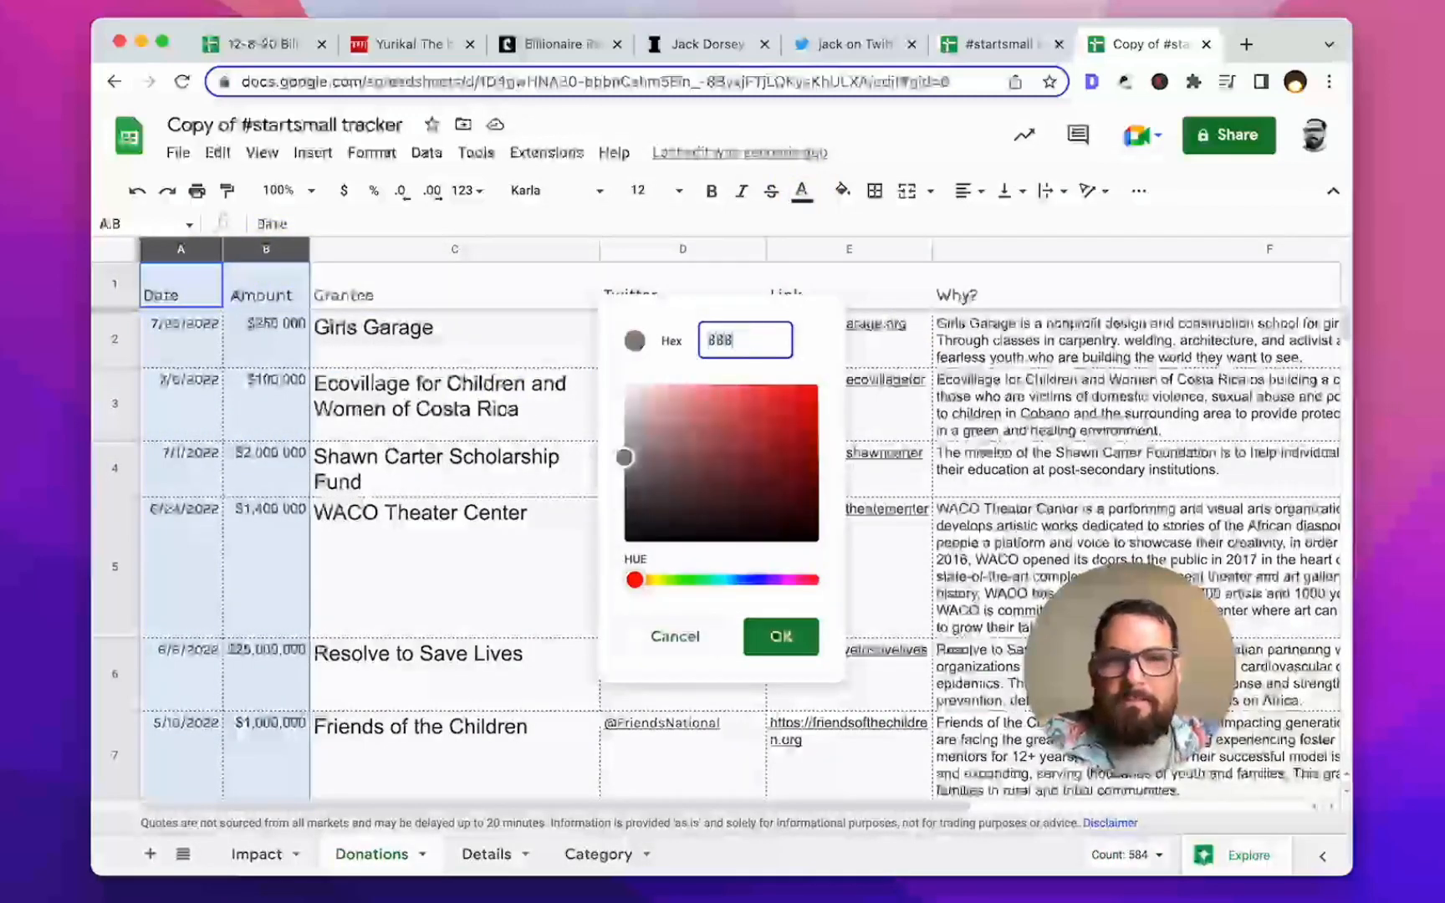
pyautogui.press('Return')
pyautogui.moveTo(707, 261); pyautogui.dragTo(1327, 322)
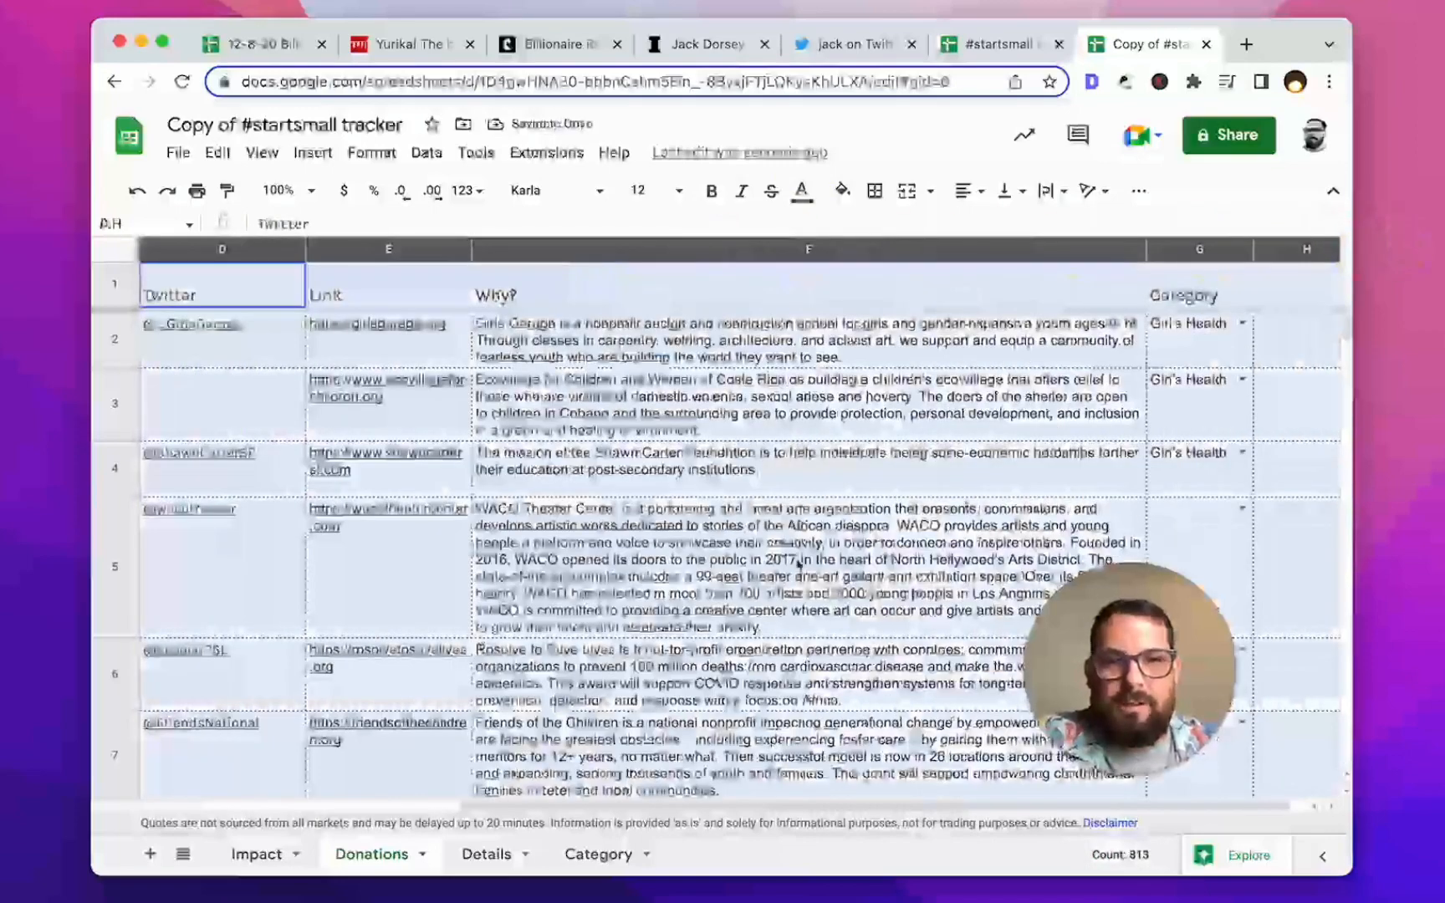
pyautogui.press('super+Left')
pyautogui.press('Down')
# Step: Switch to the original #startsmall tracker and examine its totals block and donation rows for comparison with the restyled copy
pyautogui.hotkey('ctrl', 'shift', 'Tab')
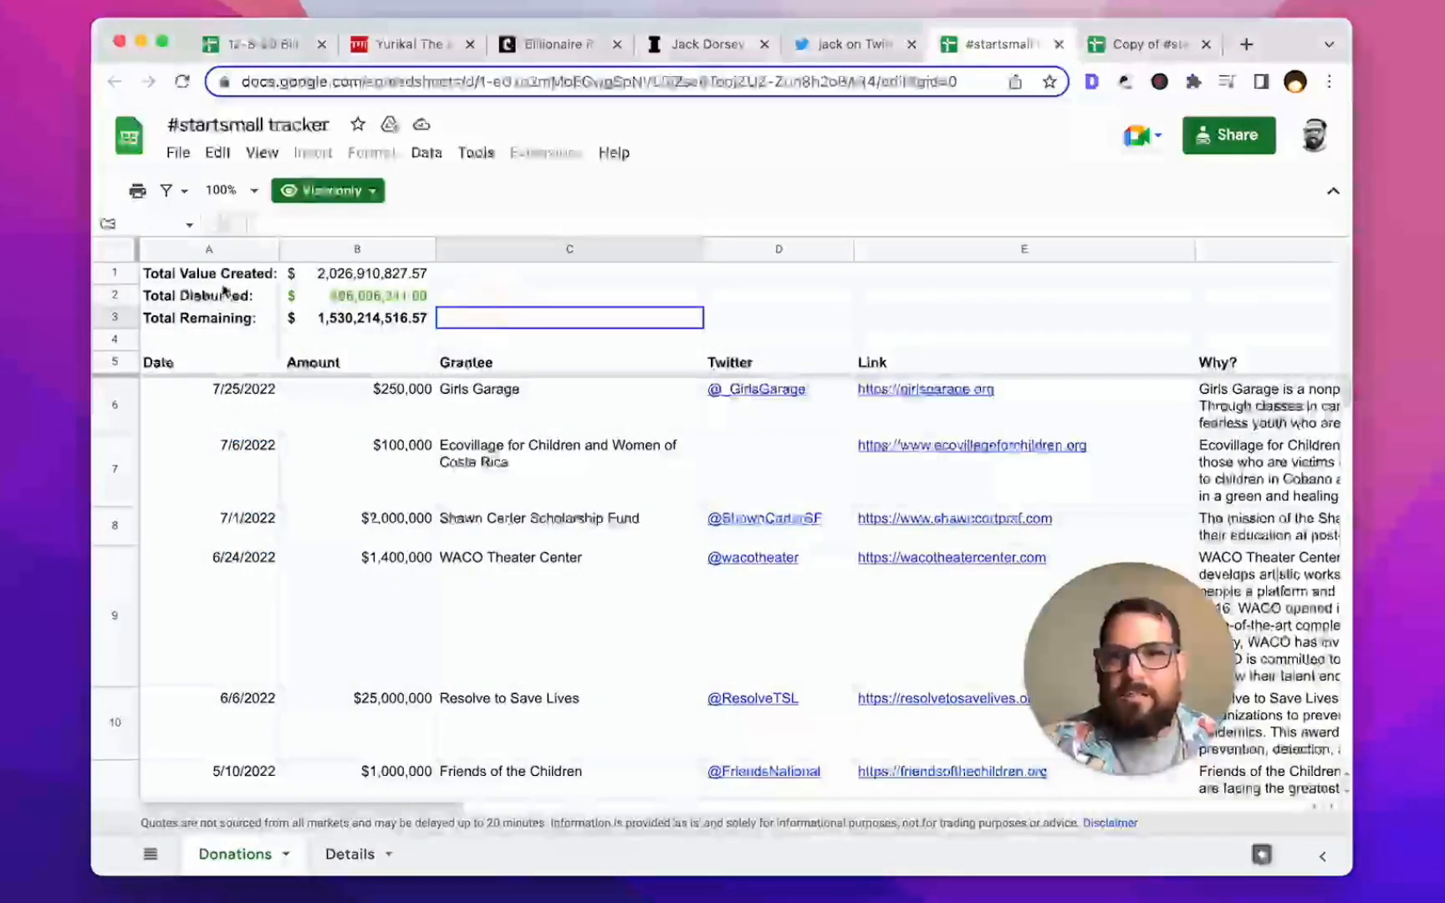
pyautogui.moveTo(209, 273); pyautogui.dragTo(347, 308)
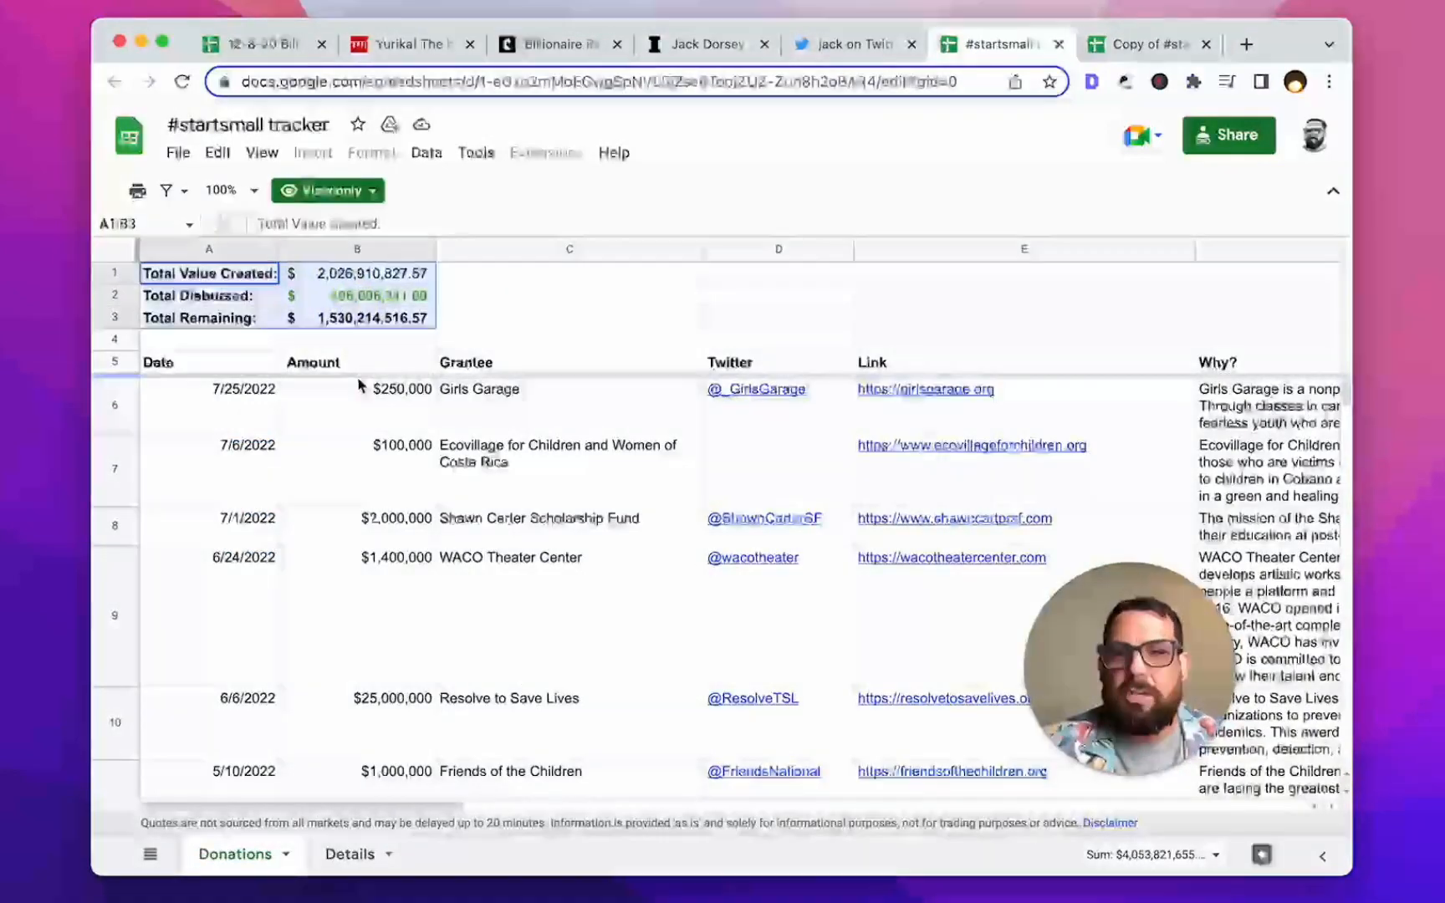
pyautogui.moveTo(362, 386); pyautogui.dragTo(625, 498)
pyautogui.moveTo(660, 595); pyautogui.dragTo(693, 684)
pyautogui.scroll(-10, 692, 669)
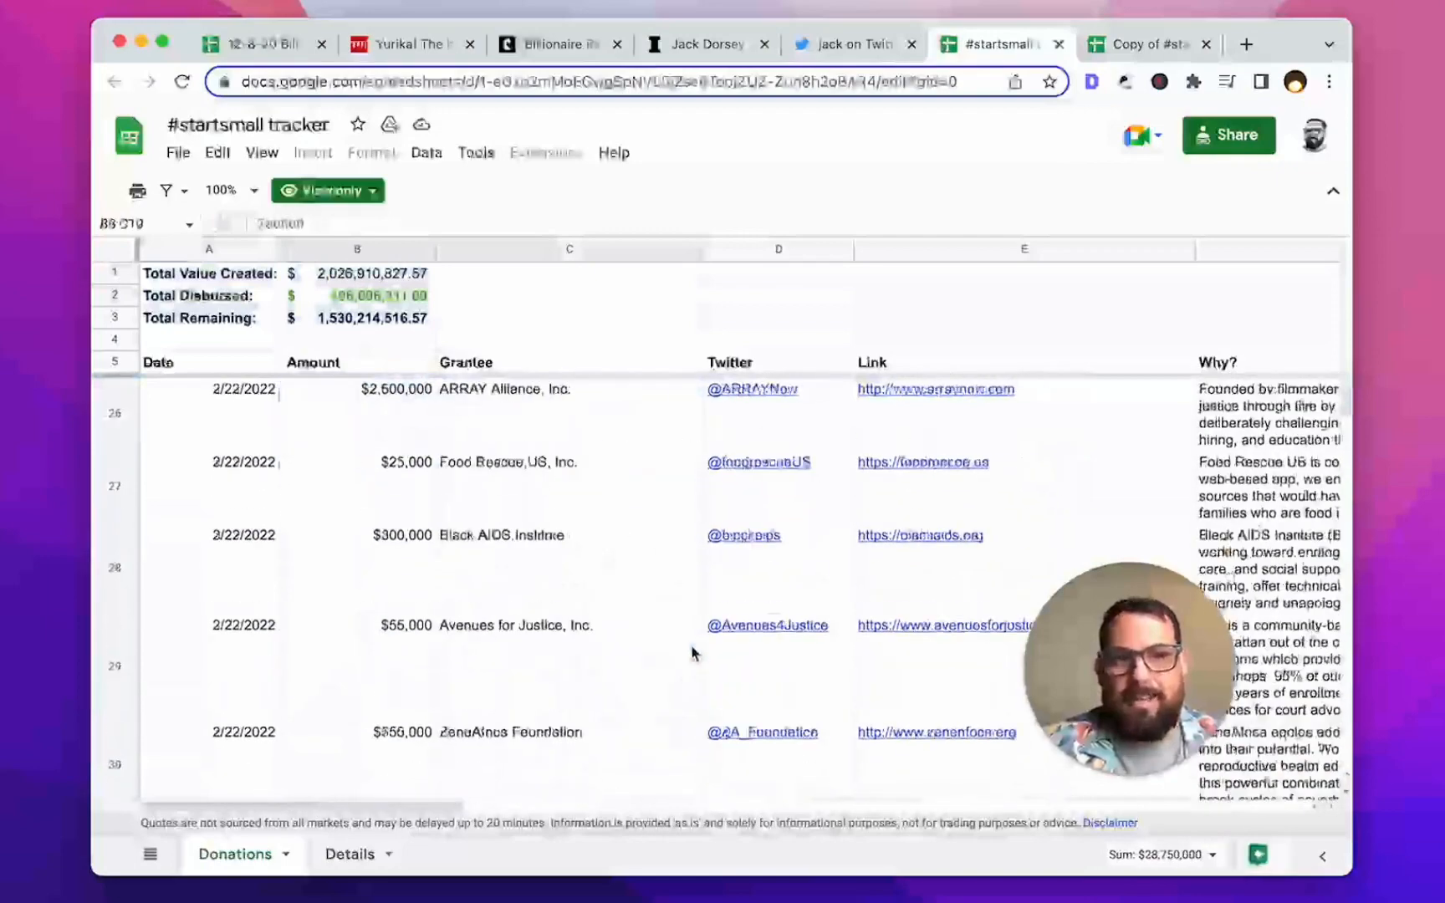
pyautogui.scroll(-10, 548, 574)
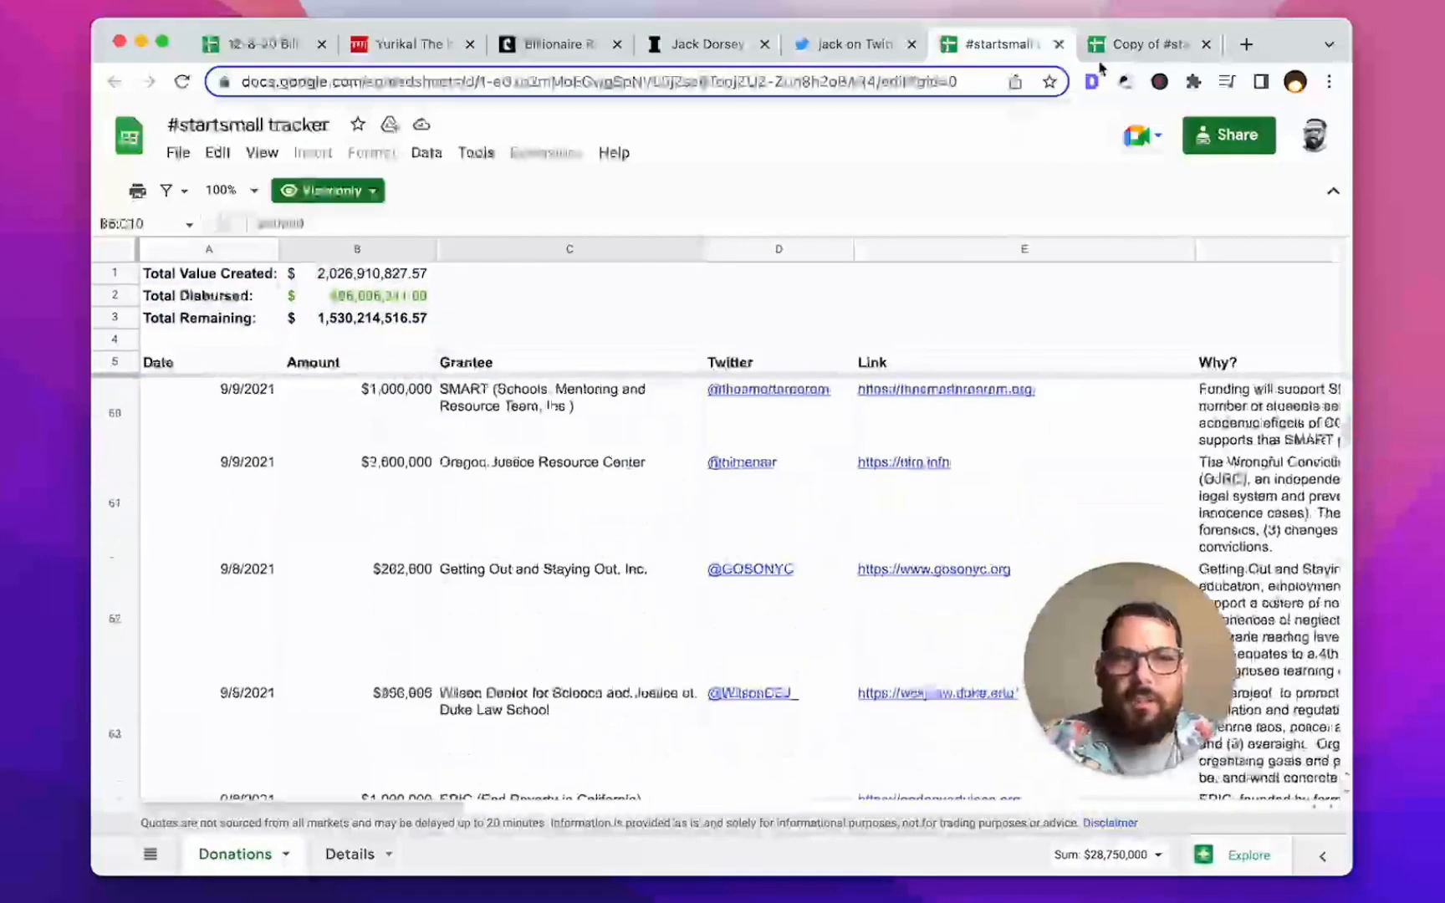
# Step: Return to the copied #startsmall tracker and open its Impact sheet
pyautogui.click(1116, 46)
pyautogui.click(251, 854)
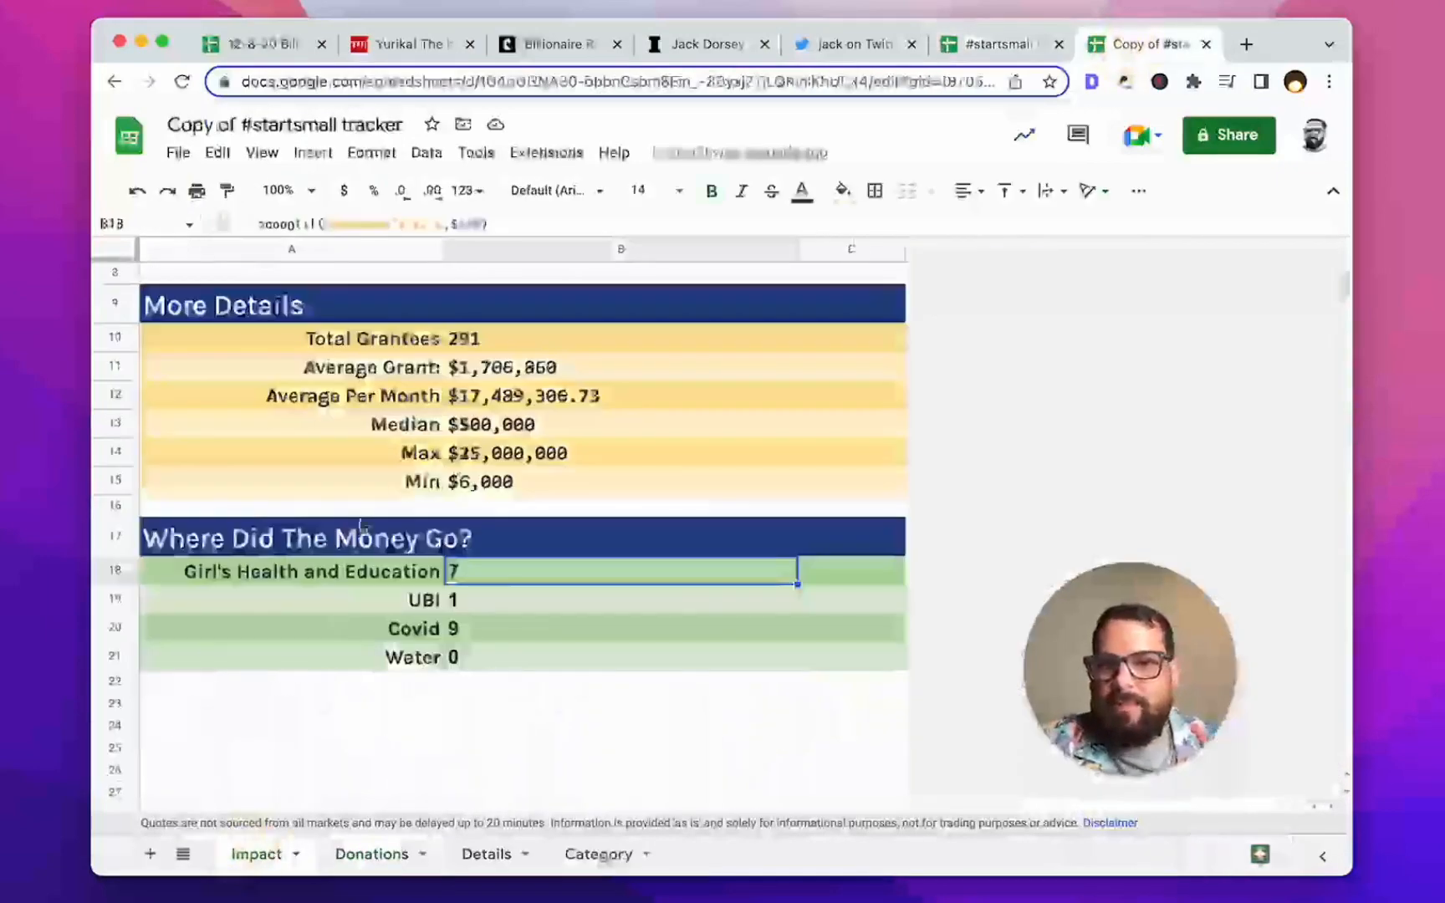
# Step: Review the restyled Impact sheet from its Summary totals through the More Details and Where Did The Money Go? sections
pyautogui.click(379, 450)
pyautogui.scroll(1, 379, 454)
pyautogui.scroll(4, 379, 457)
pyautogui.click(282, 364)
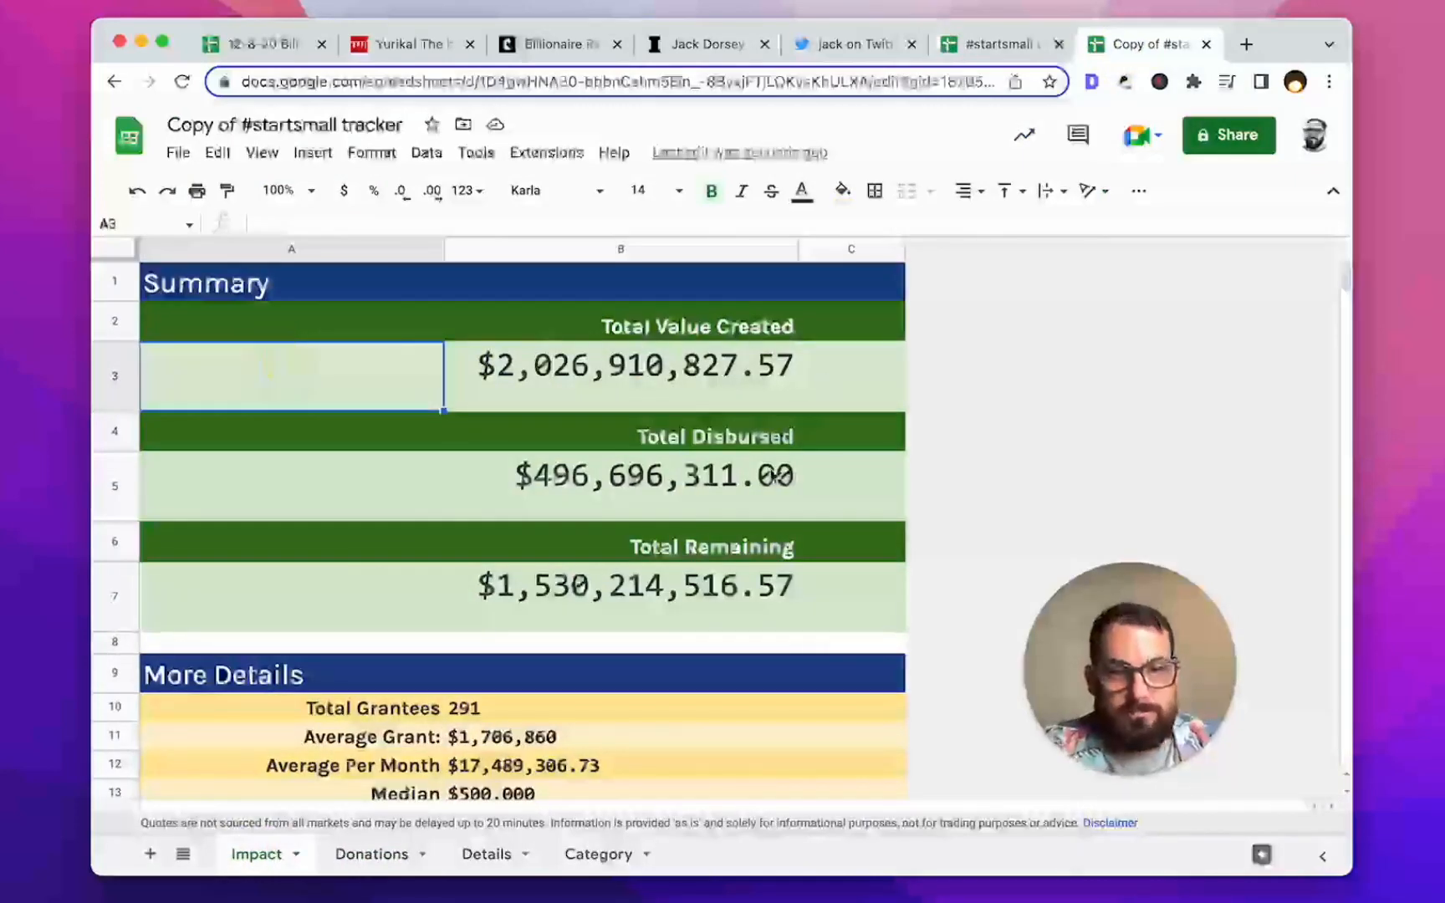
pyautogui.scroll(-3, 655, 545)
pyautogui.click(404, 649)
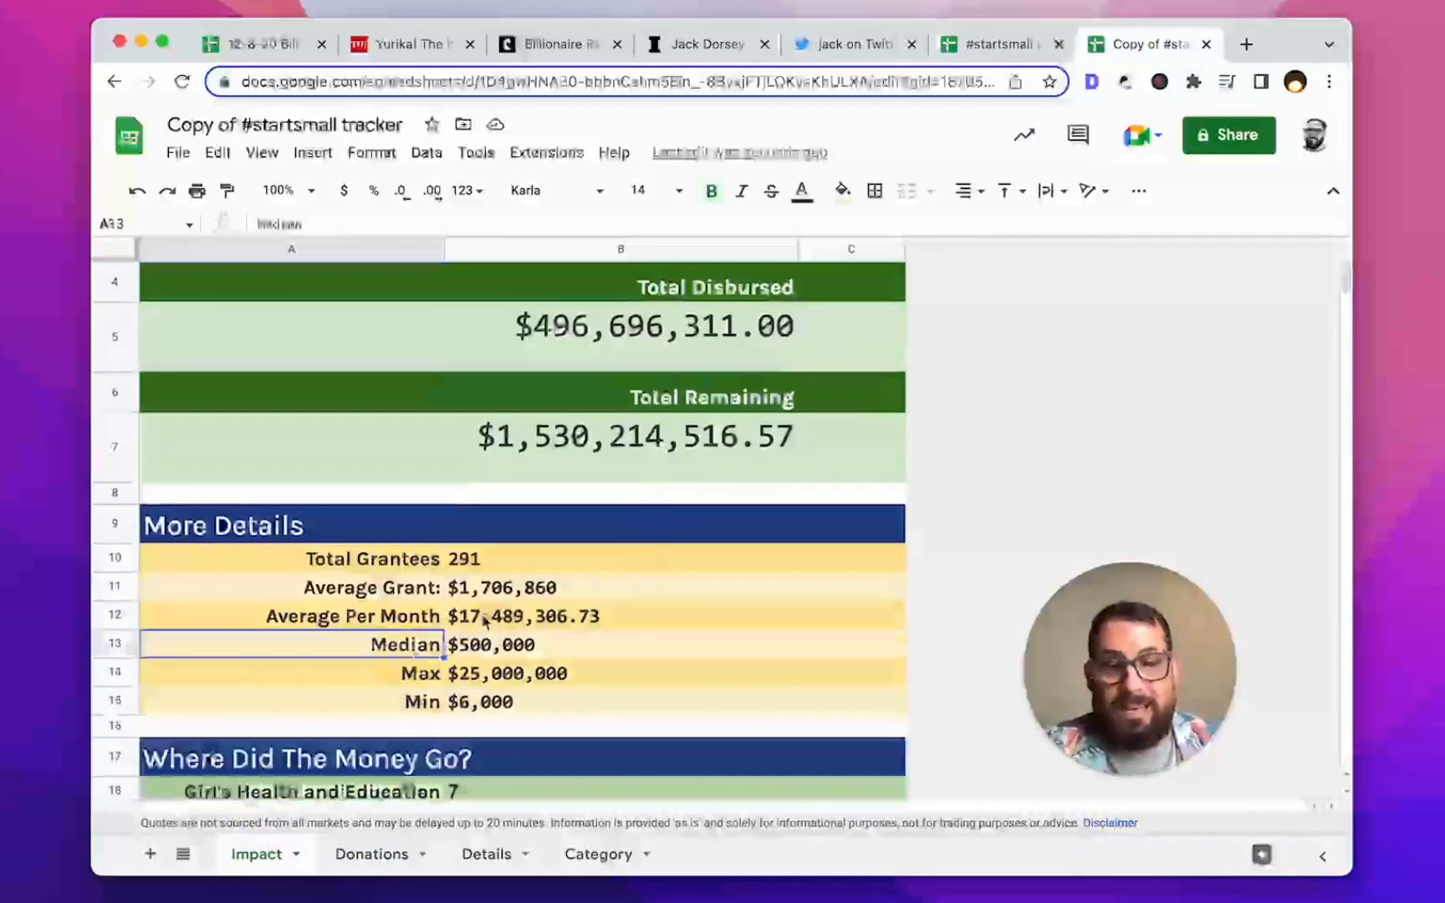
pyautogui.scroll(-5, 530, 593)
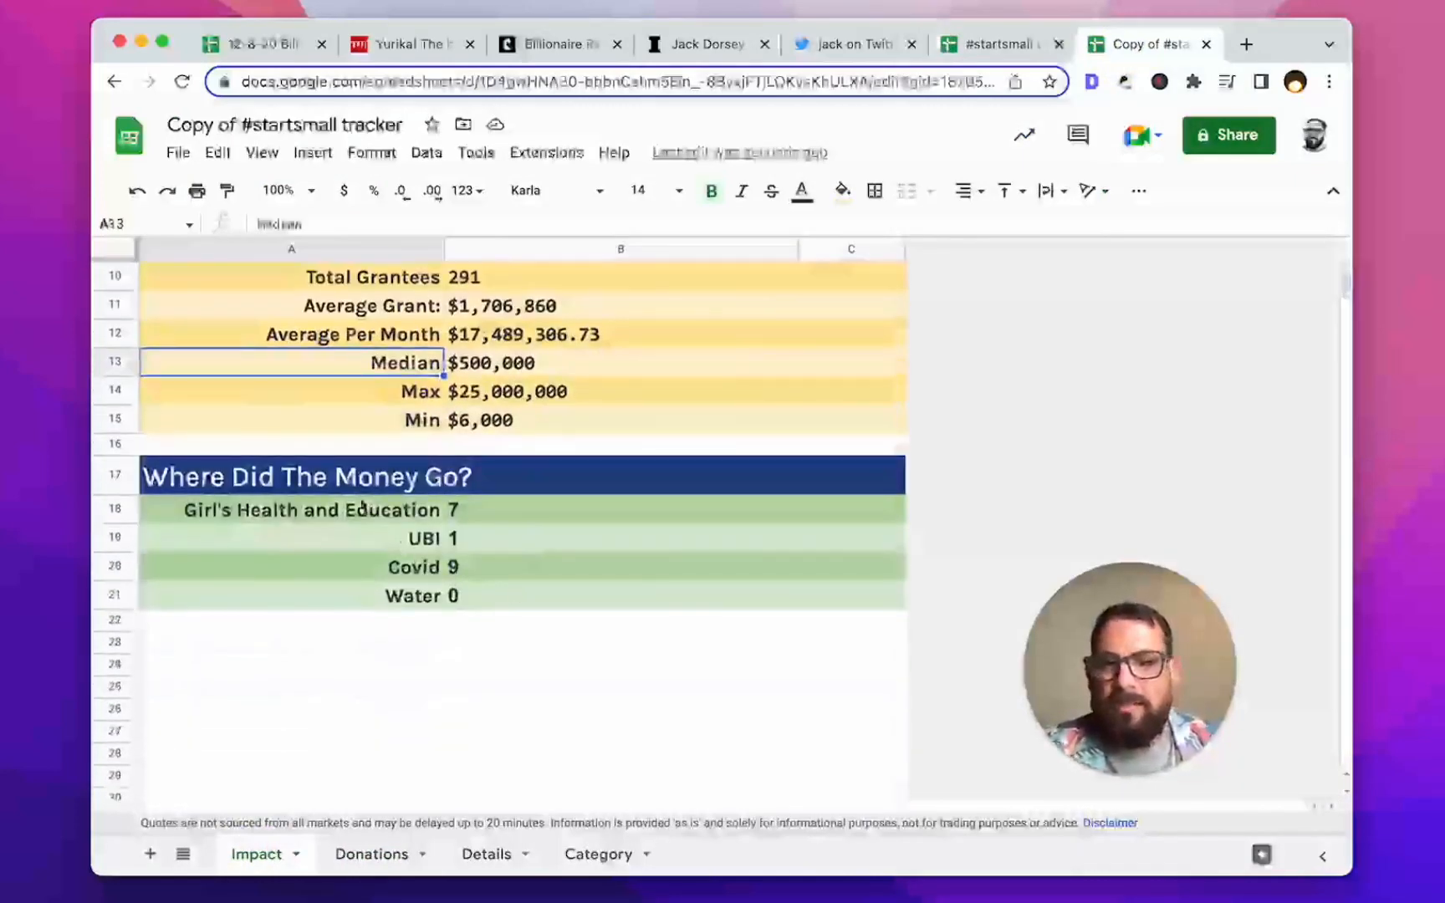
pyautogui.click(355, 490)
# Step: Open the Donations sheet and review the Grantee column's entries down the list and back up to the first grantee
pyautogui.click(369, 853)
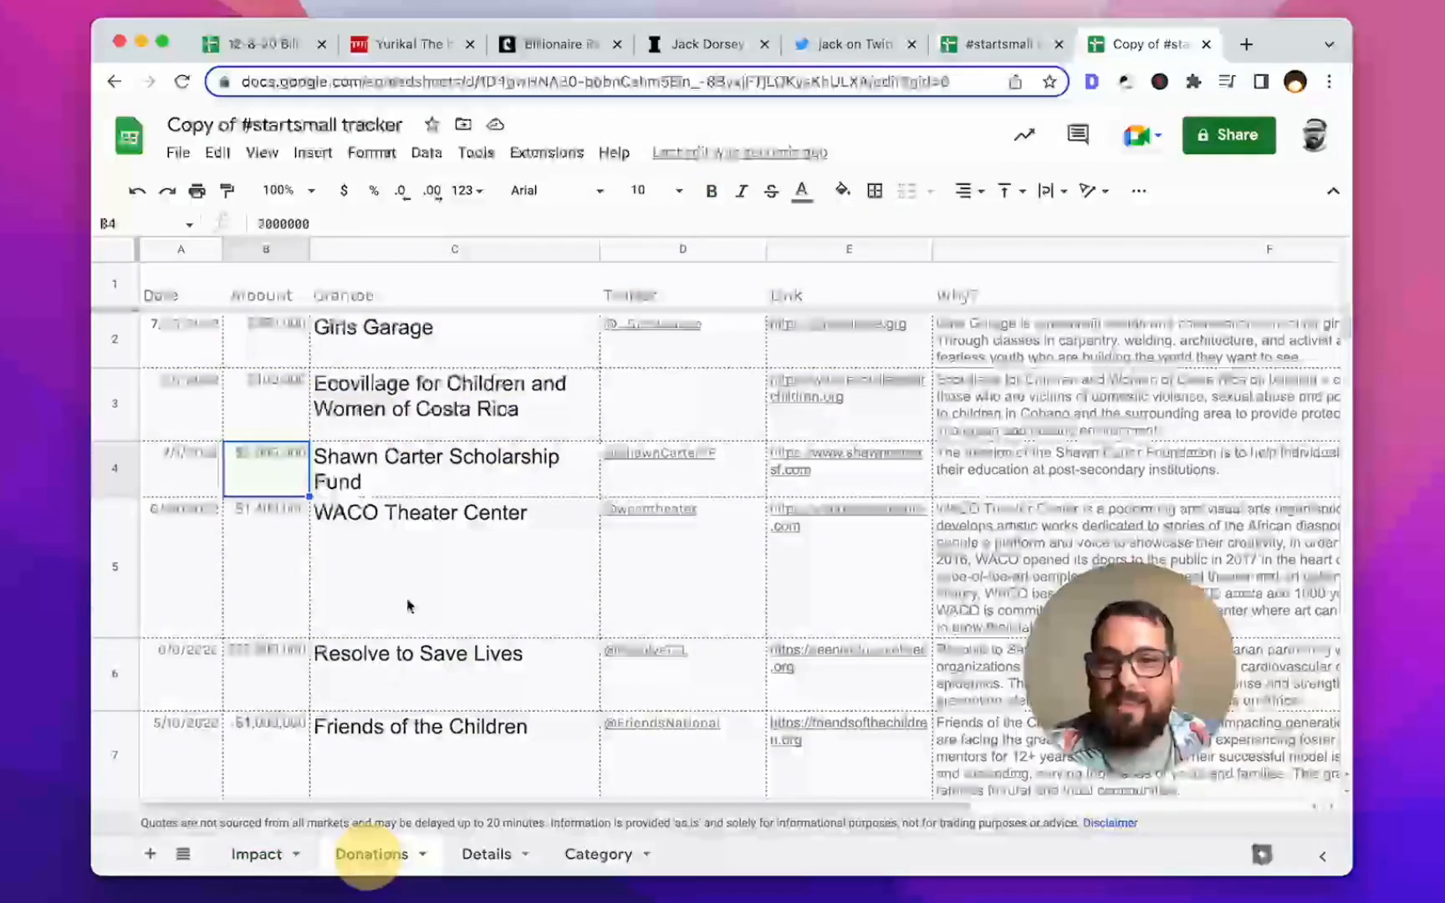
pyautogui.click(482, 343)
pyautogui.press('Down')
pyautogui.press('Down')
pyautogui.press('Down')
pyautogui.press('Down')
pyautogui.press('Down')
pyautogui.press('Down')
pyautogui.press('Down')
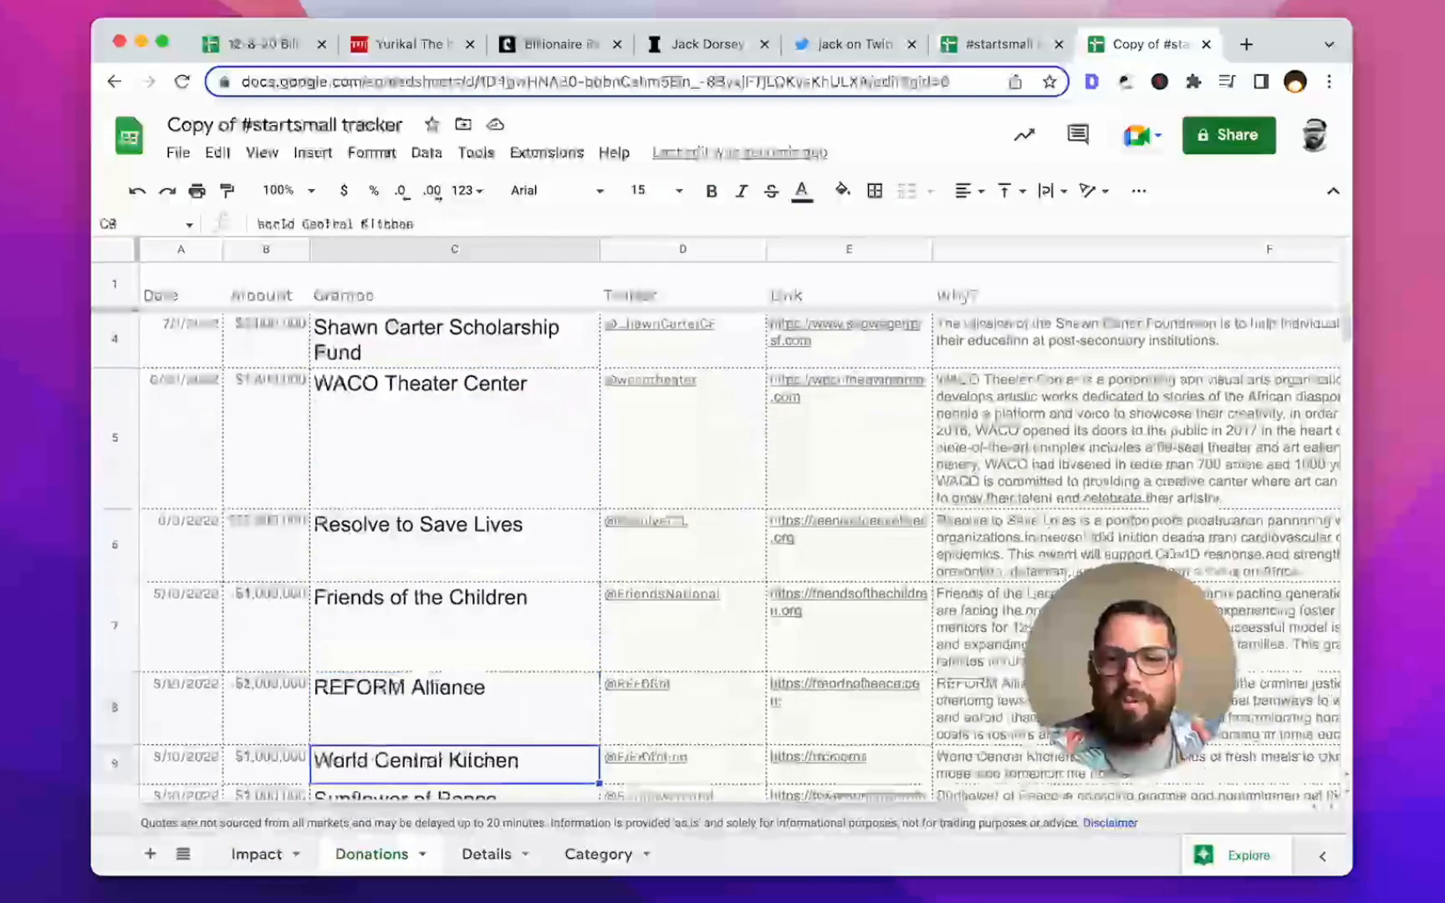
pyautogui.press('Down')
pyautogui.press('Down')
pyautogui.press('Down')
pyautogui.press('Down')
pyautogui.press('Up')
pyautogui.press('Up')
pyautogui.press('Up')
pyautogui.press('Up')
pyautogui.press('Up')
pyautogui.press('Up')
pyautogui.press('Up')
pyautogui.press('Up')
pyautogui.press('Up')
pyautogui.press('Up')
pyautogui.press('Up')
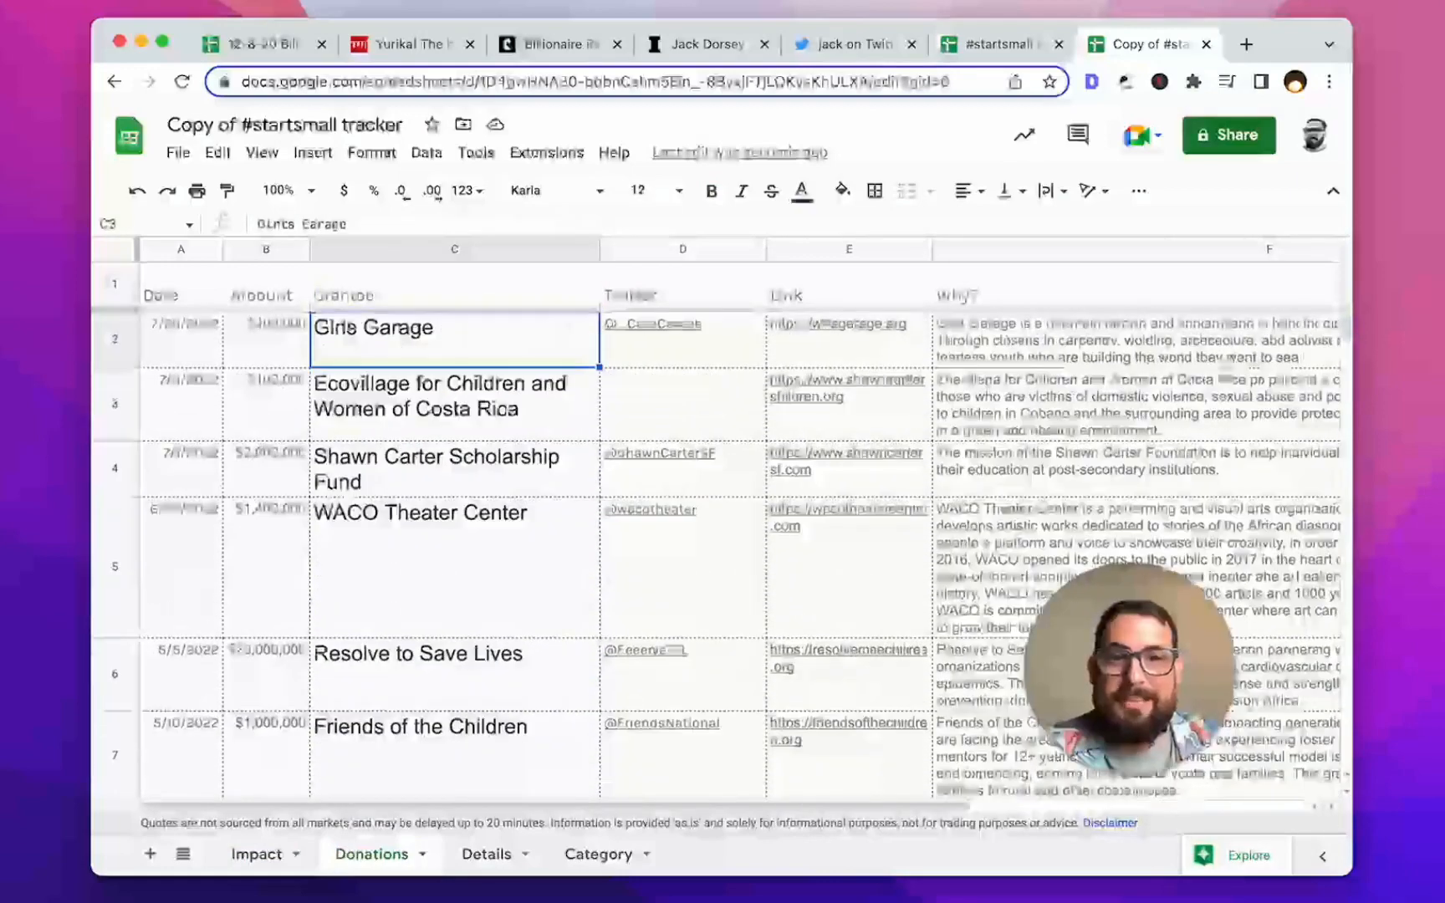